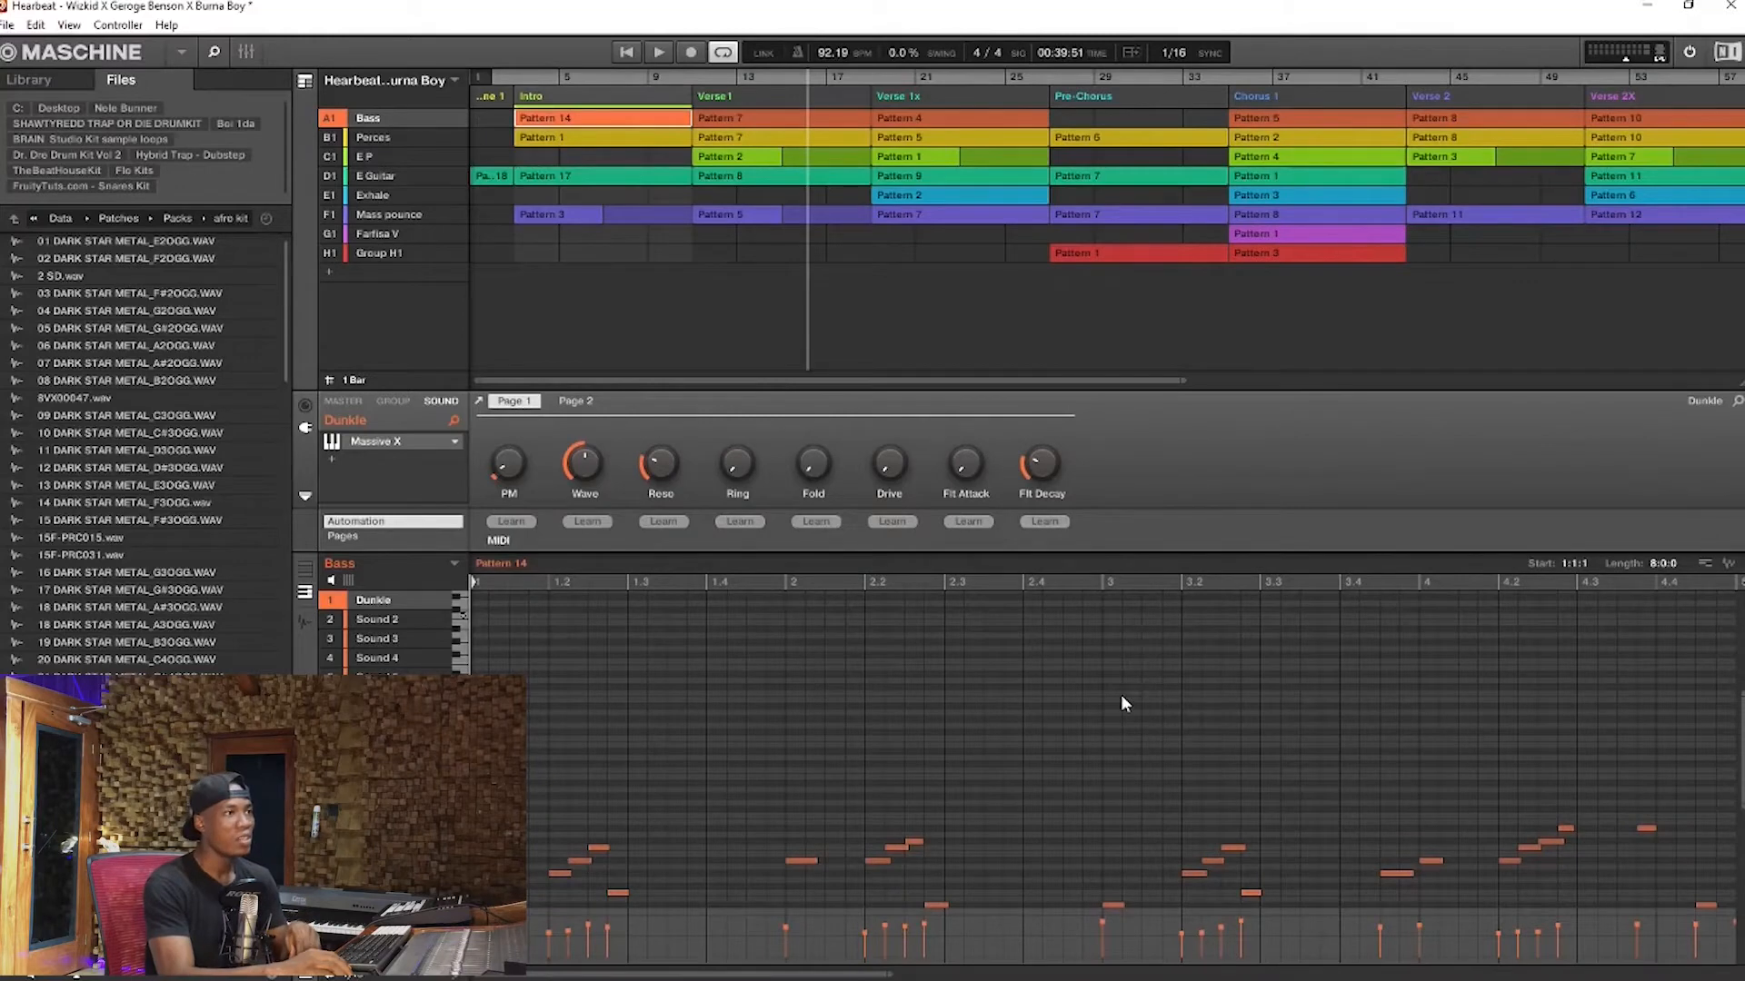
# Solo the Bass group and play its Intro pattern from the start of the section
pyautogui.scroll(-1, 1091, 708)
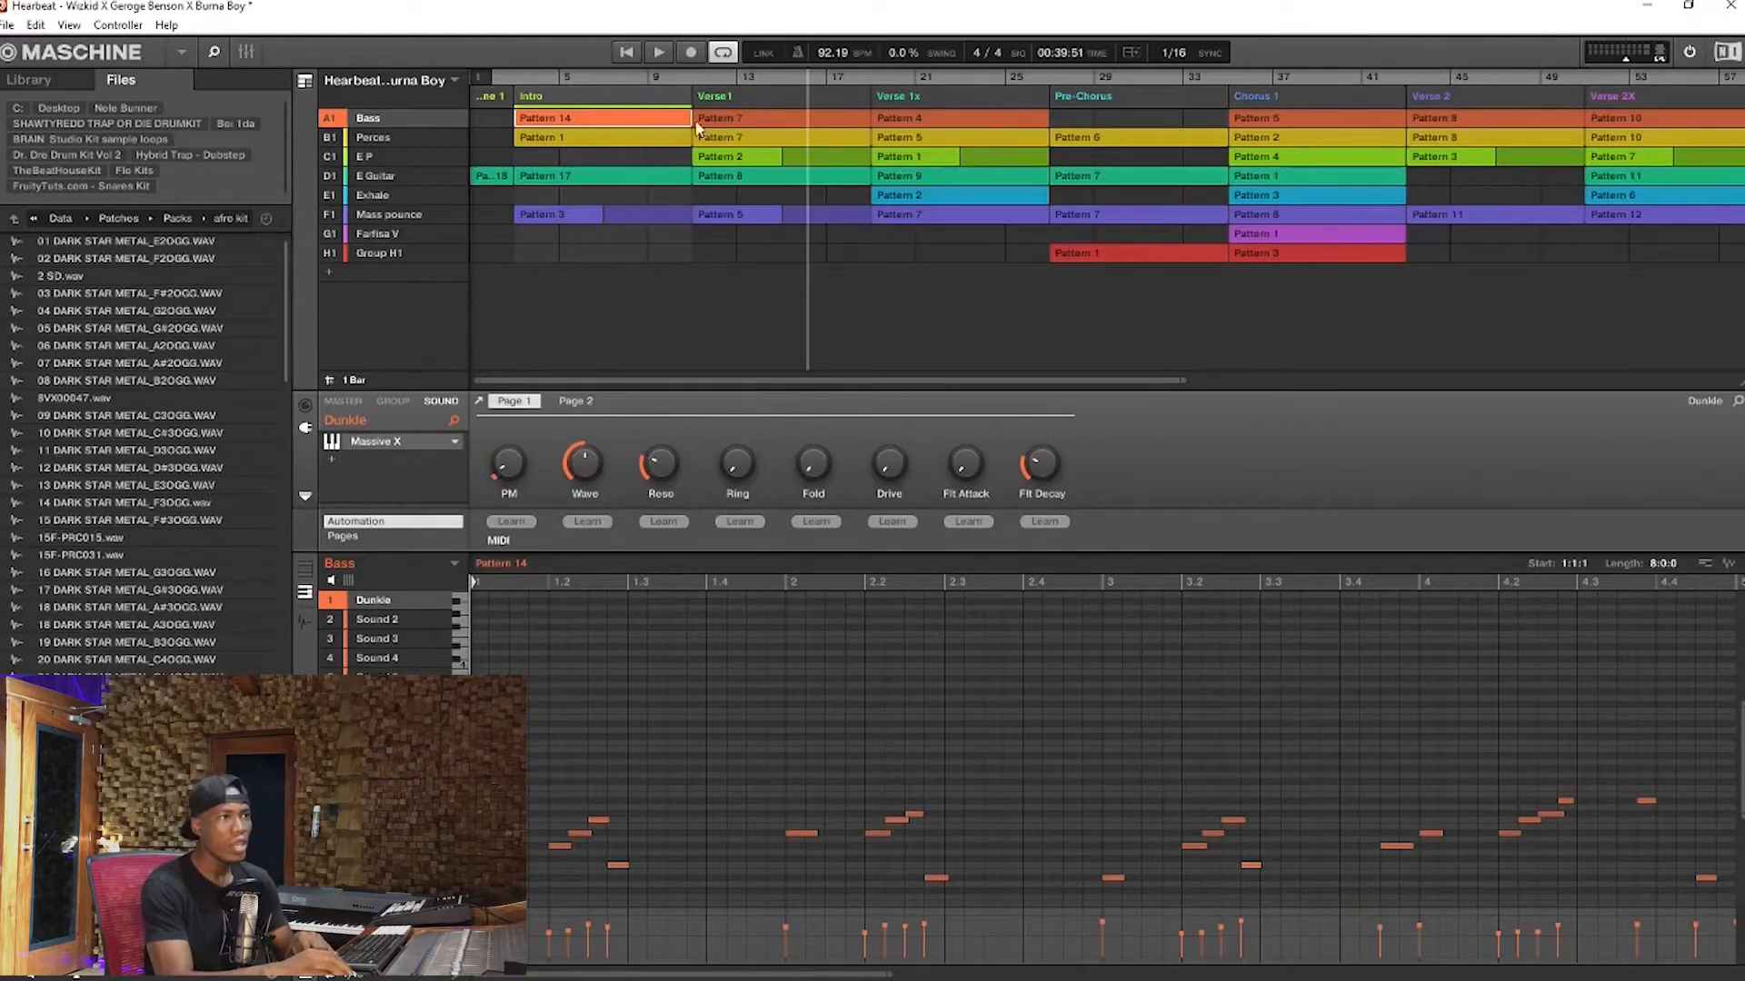
pyautogui.rightClick(333, 120)
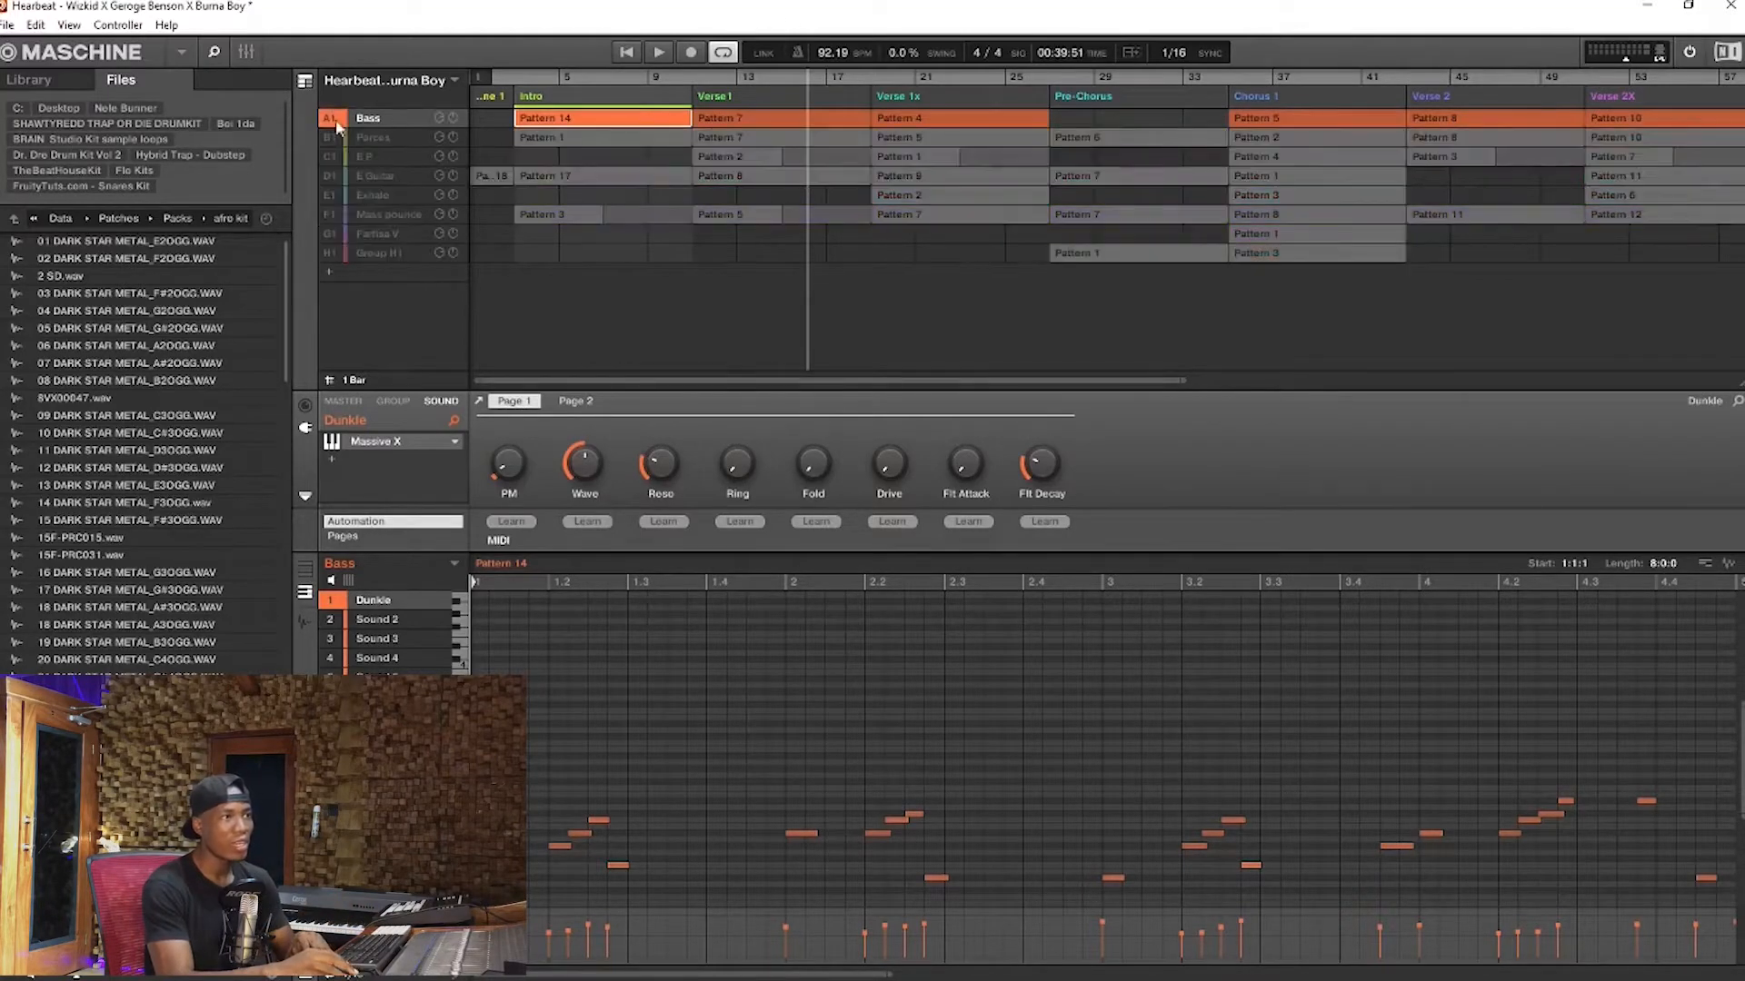
pyautogui.click(627, 53)
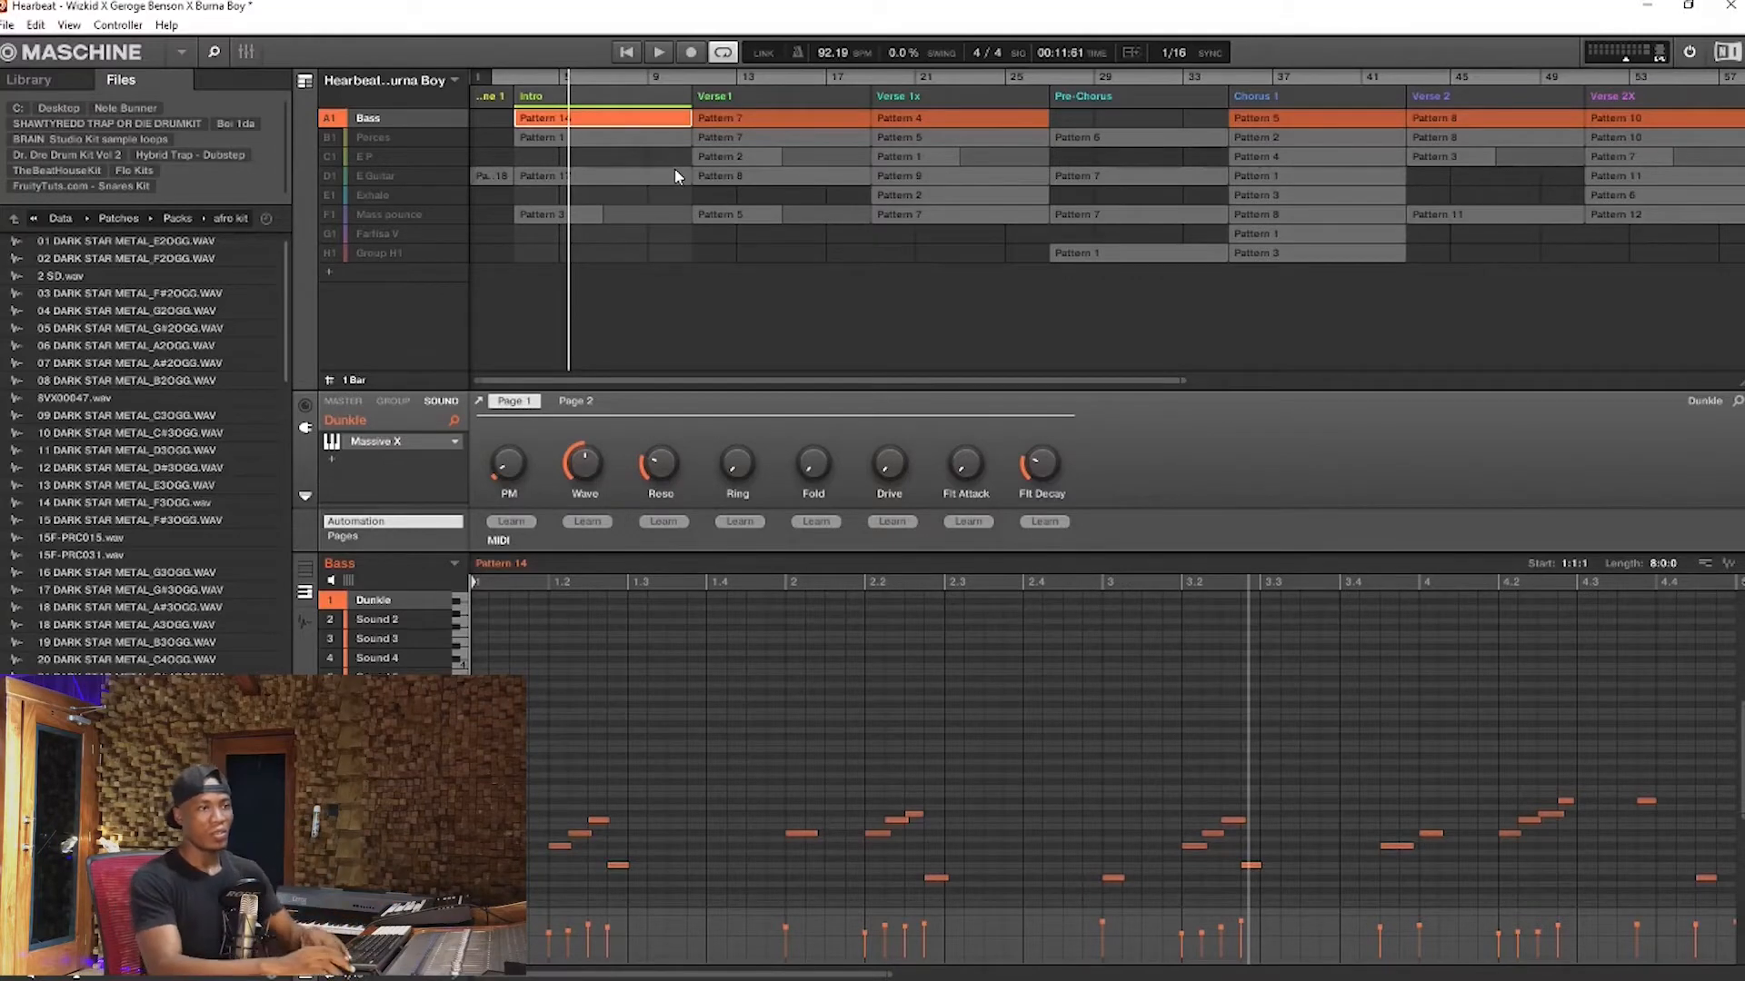
pyautogui.click(507, 76)
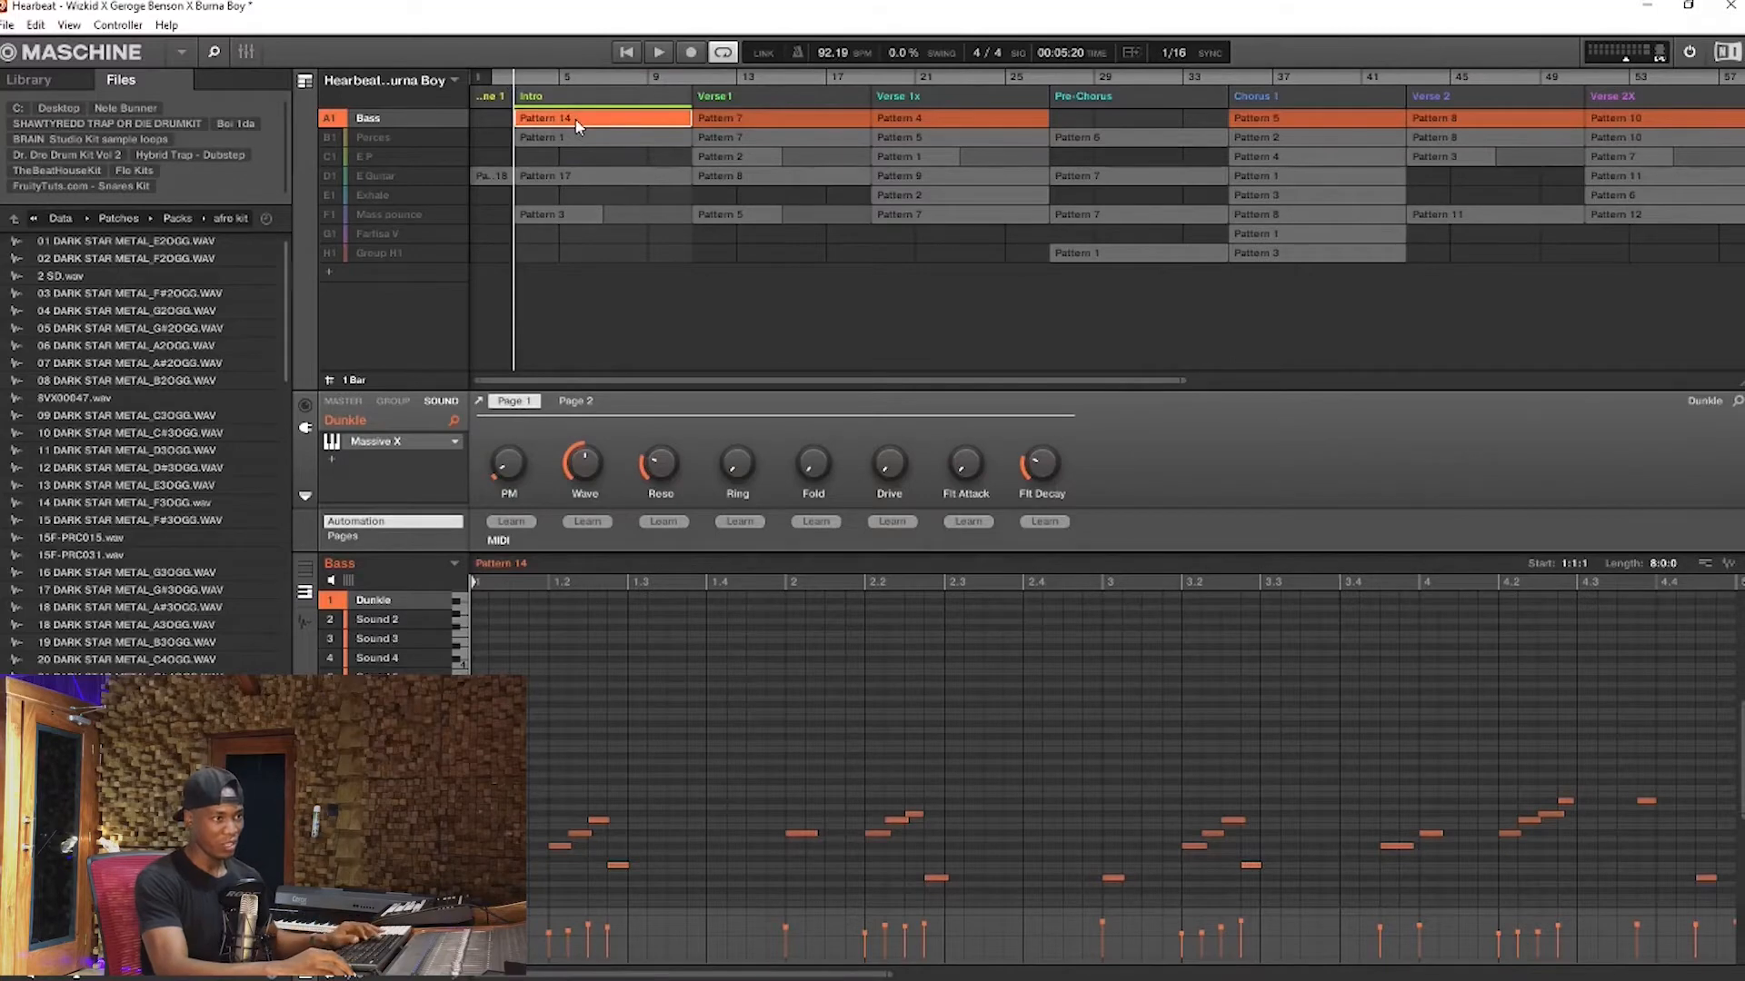
pyautogui.press('space')
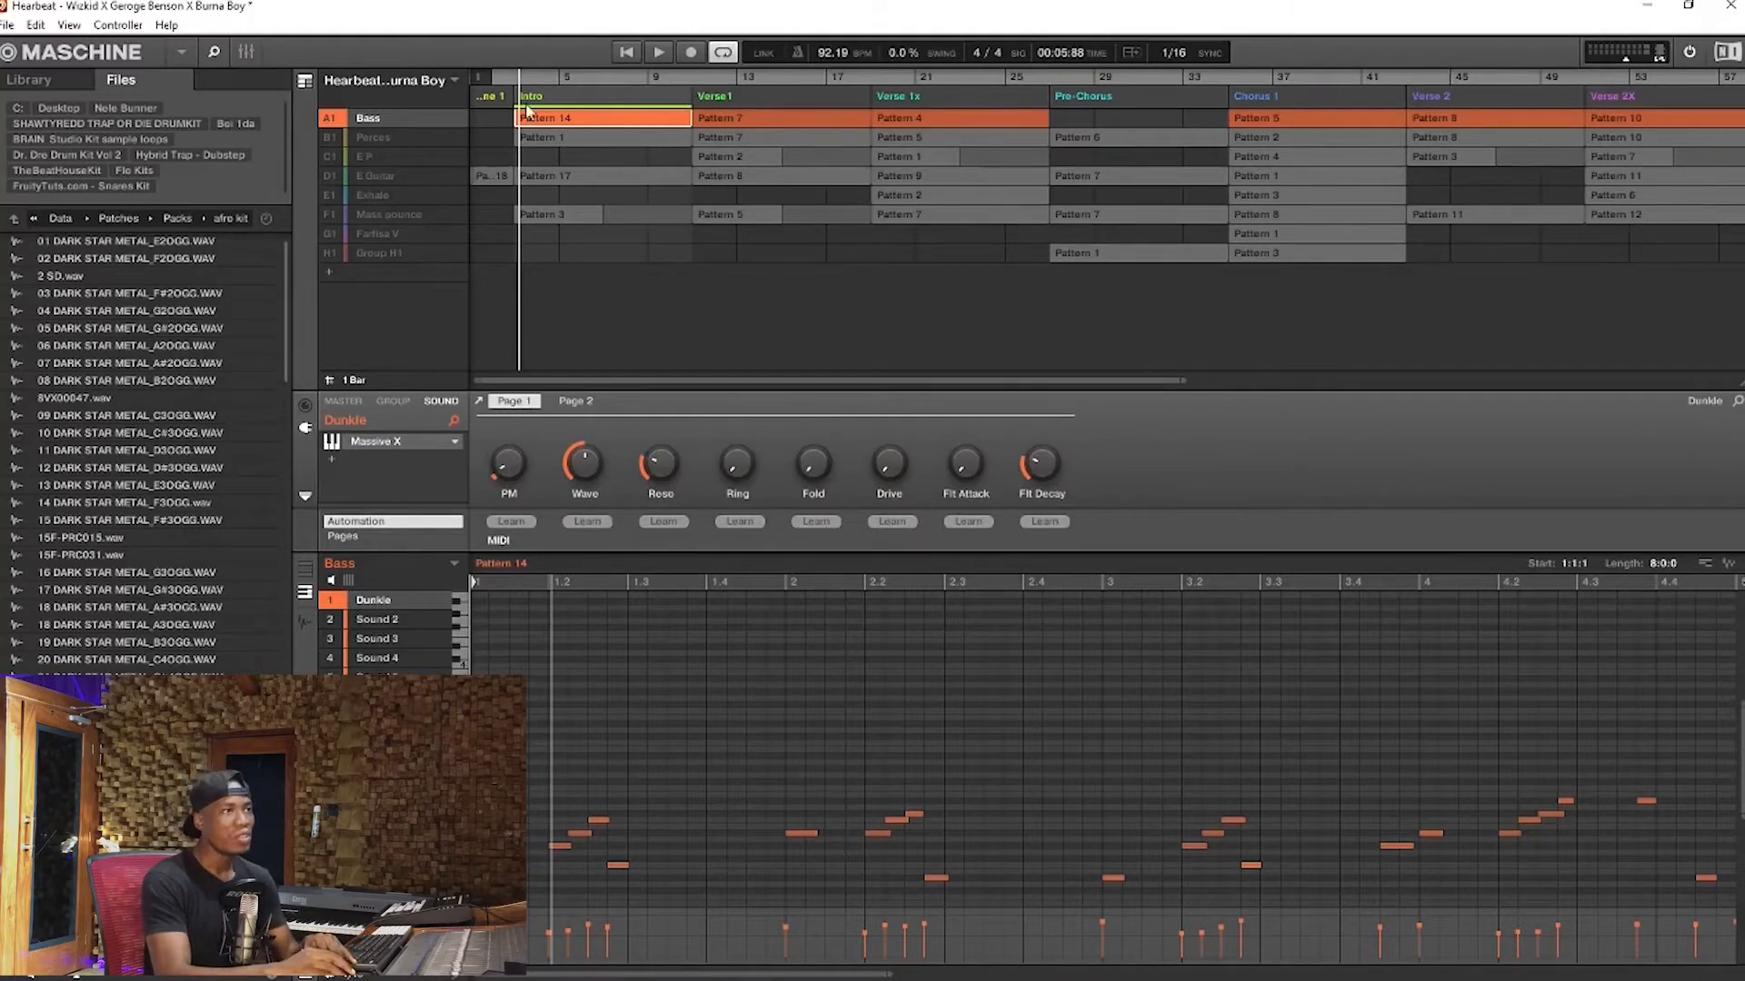
pyautogui.click(515, 76)
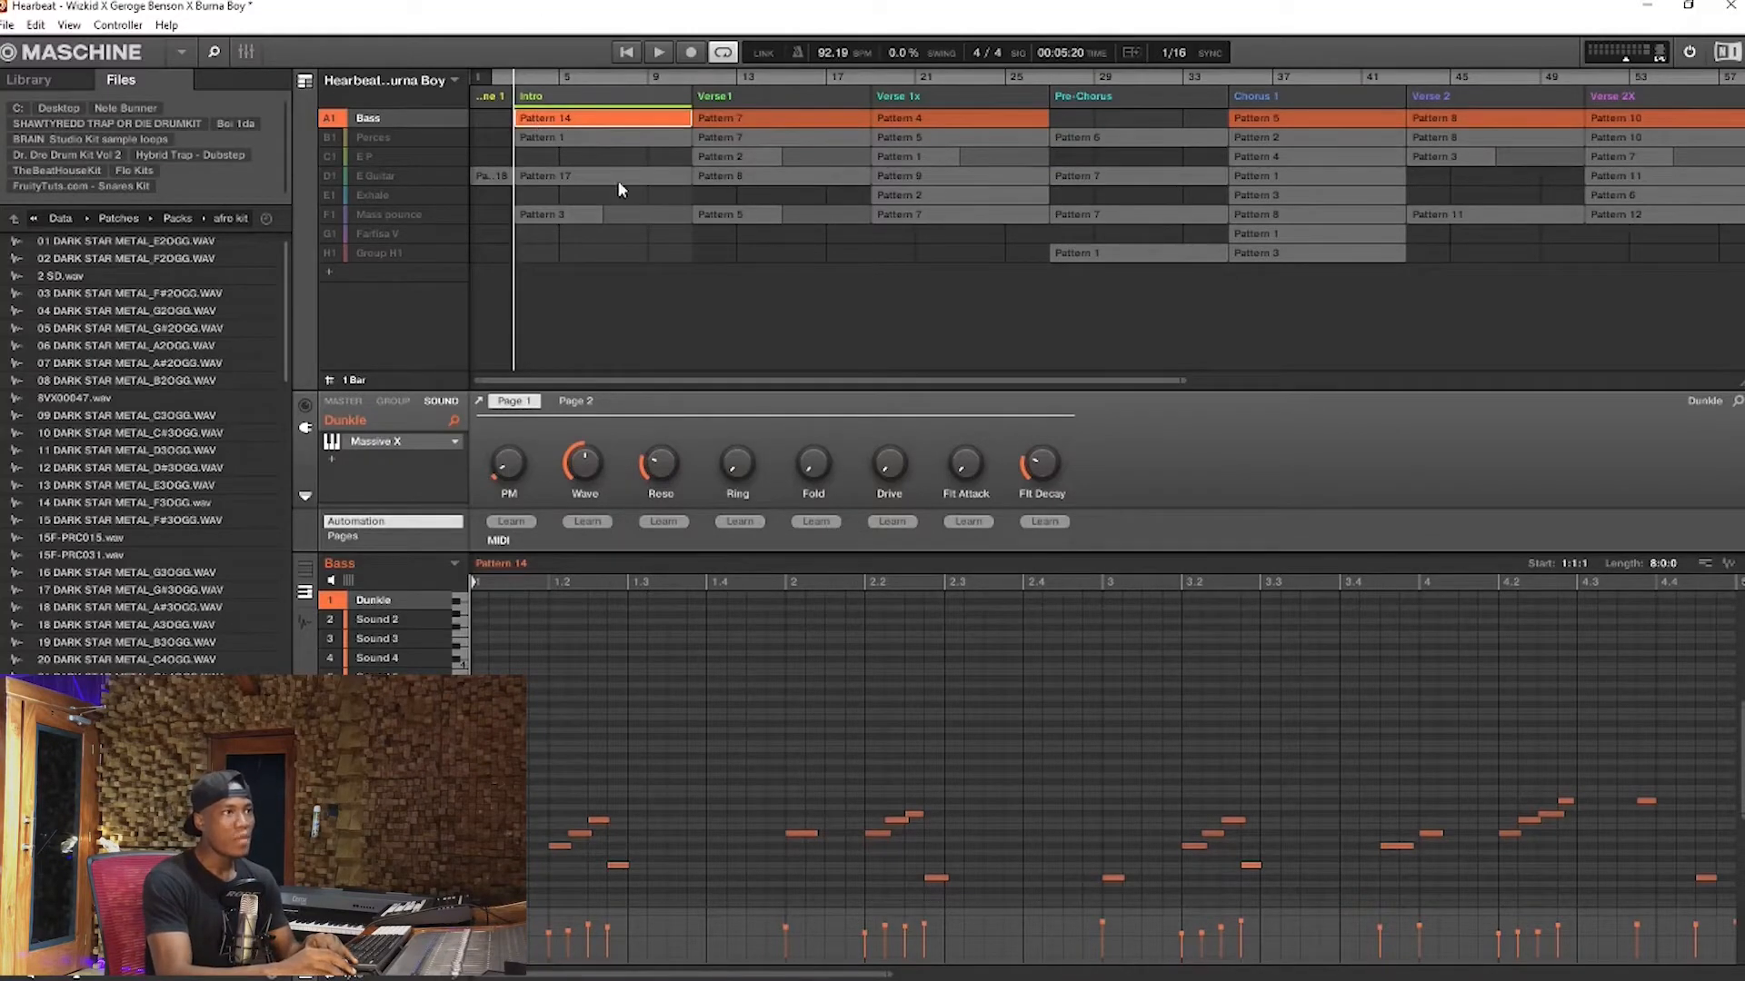
# Show the full length of the Perces group's Intro pattern, select its Kick Alecia DS sound and display the Library browser
pyautogui.click(373, 136)
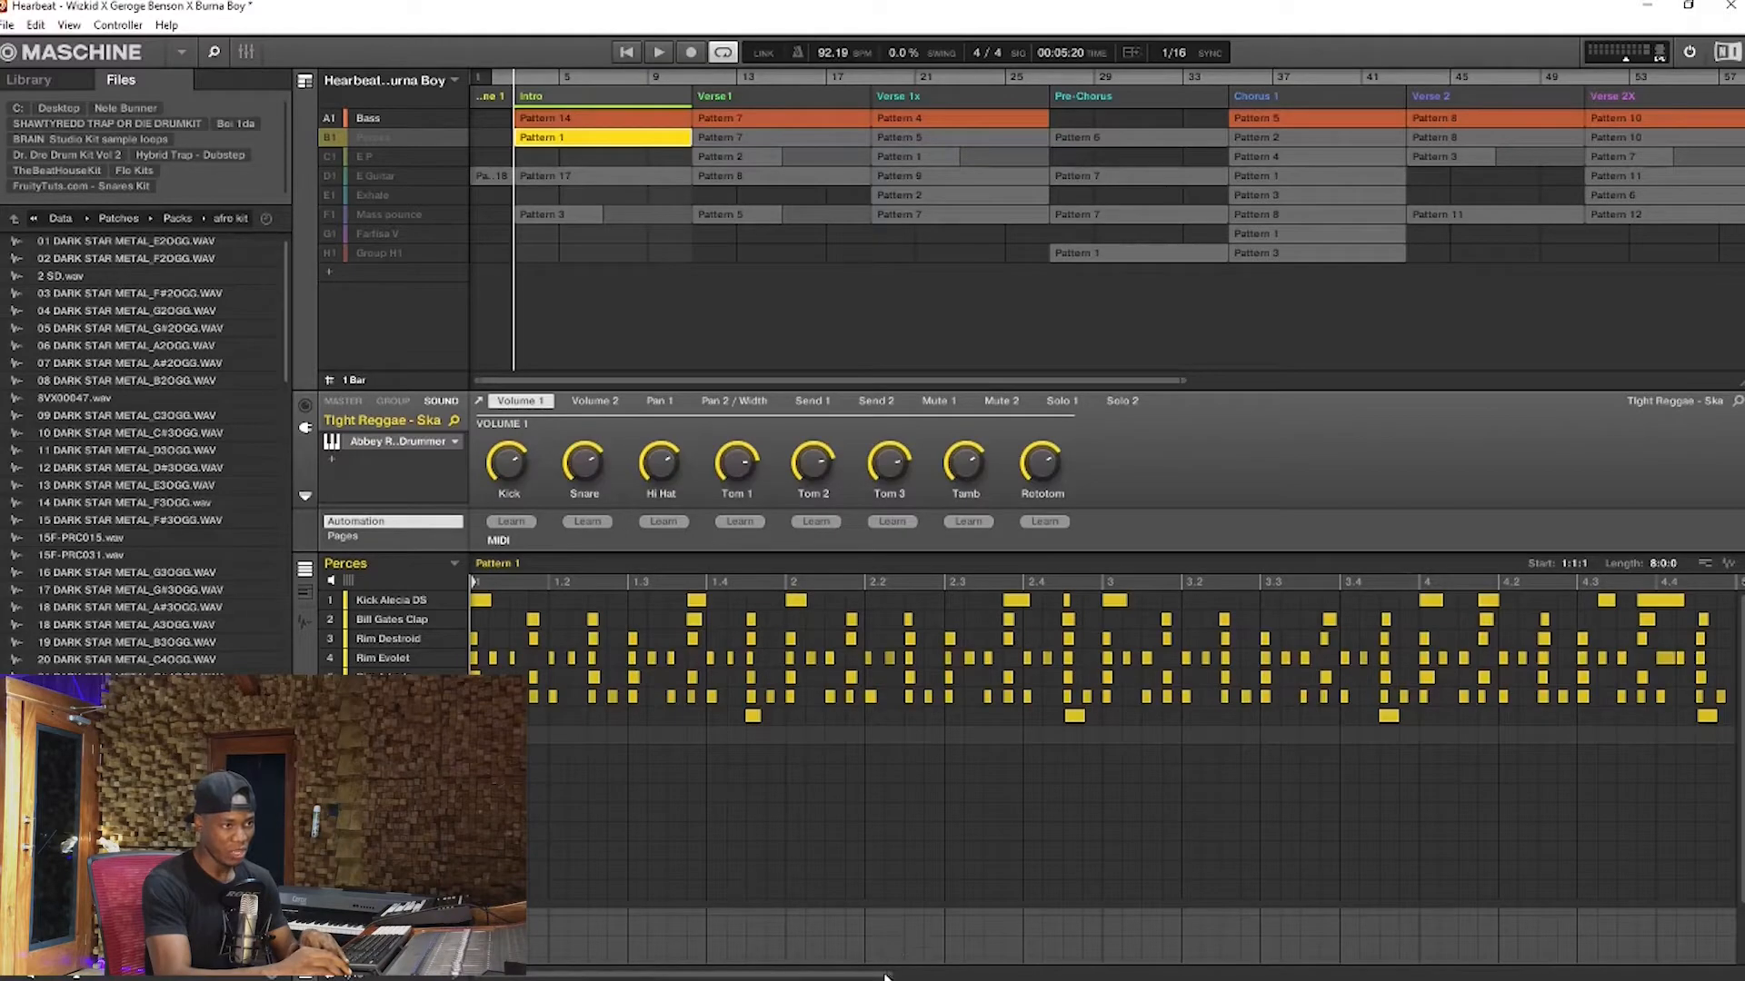
pyautogui.moveTo(888, 974); pyautogui.dragTo(1322, 967)
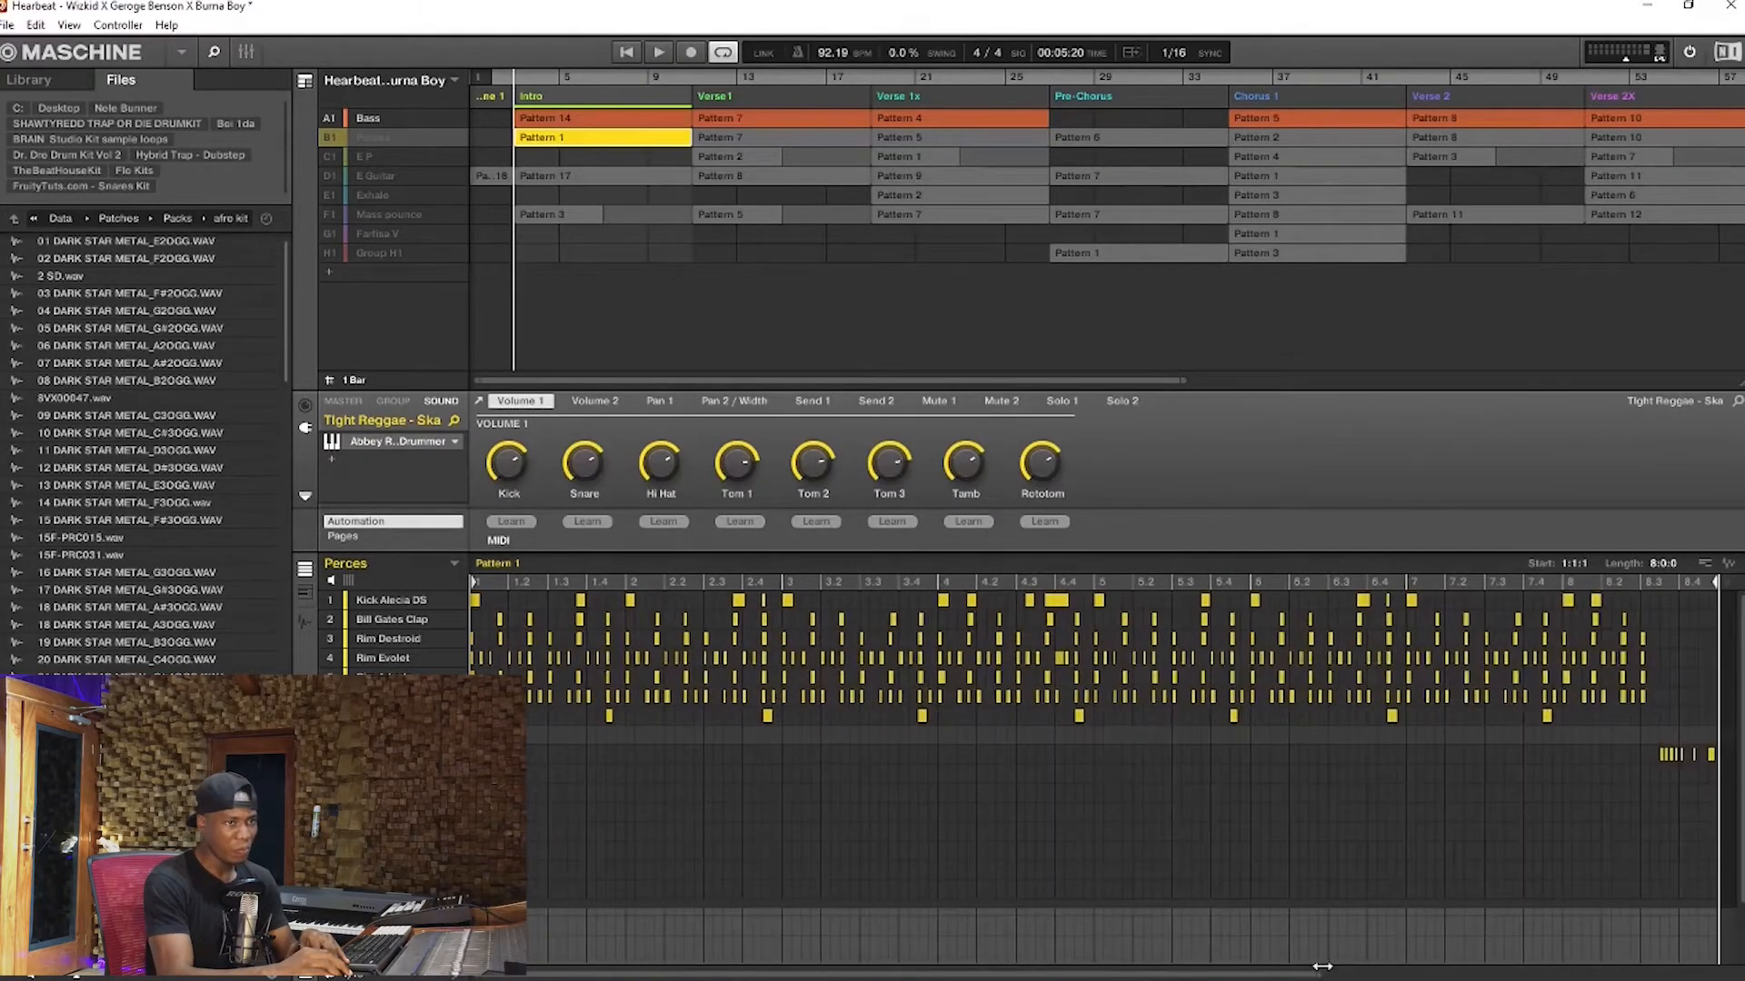
pyautogui.click(377, 604)
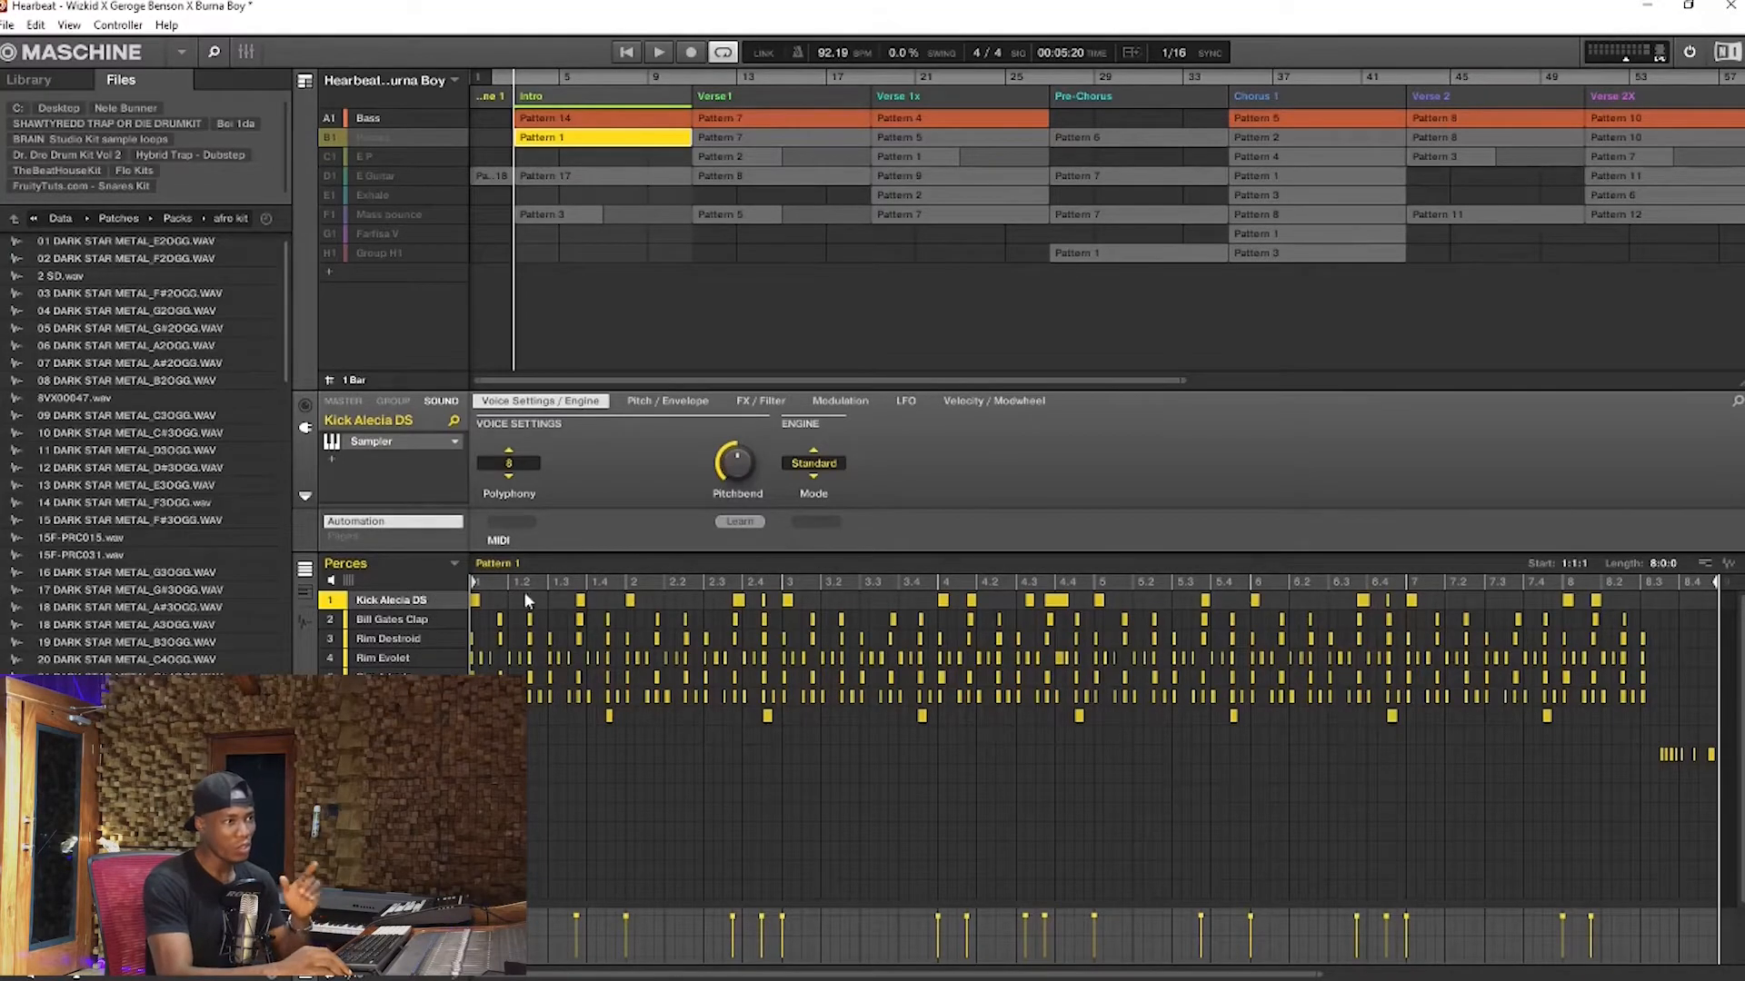
pyautogui.click(41, 80)
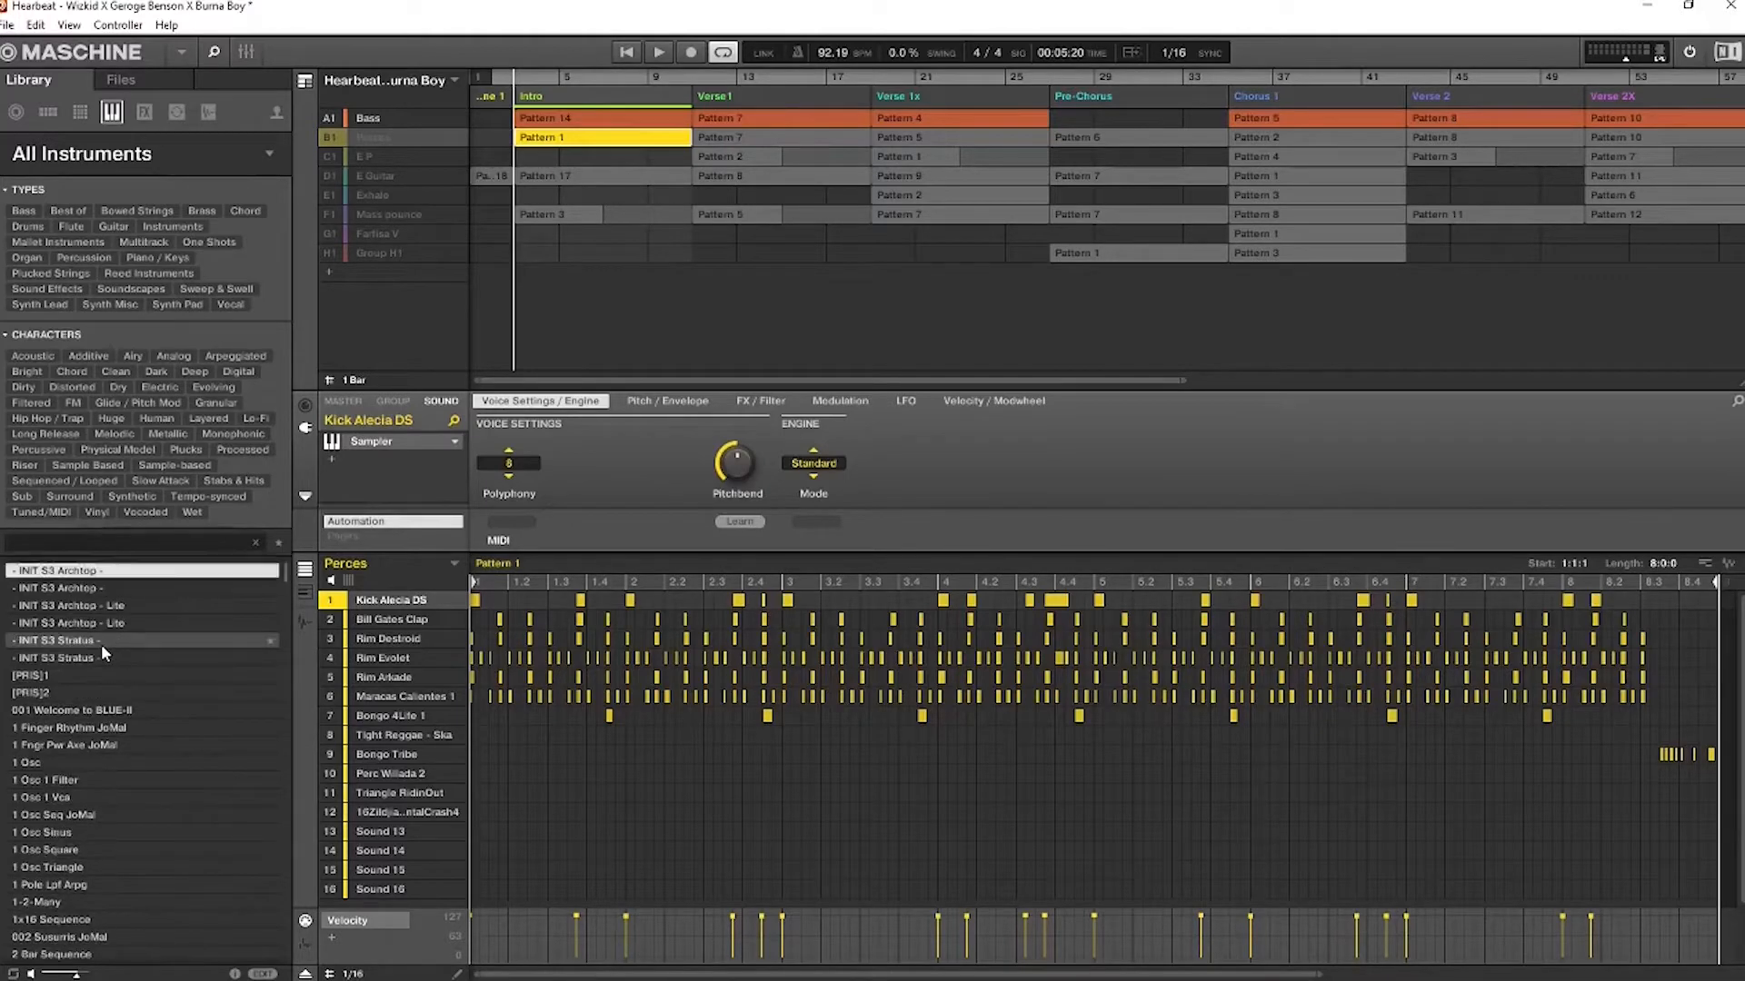
# Solo the Perces group and play its pattern looped over the Intro section
pyautogui.click(659, 53)
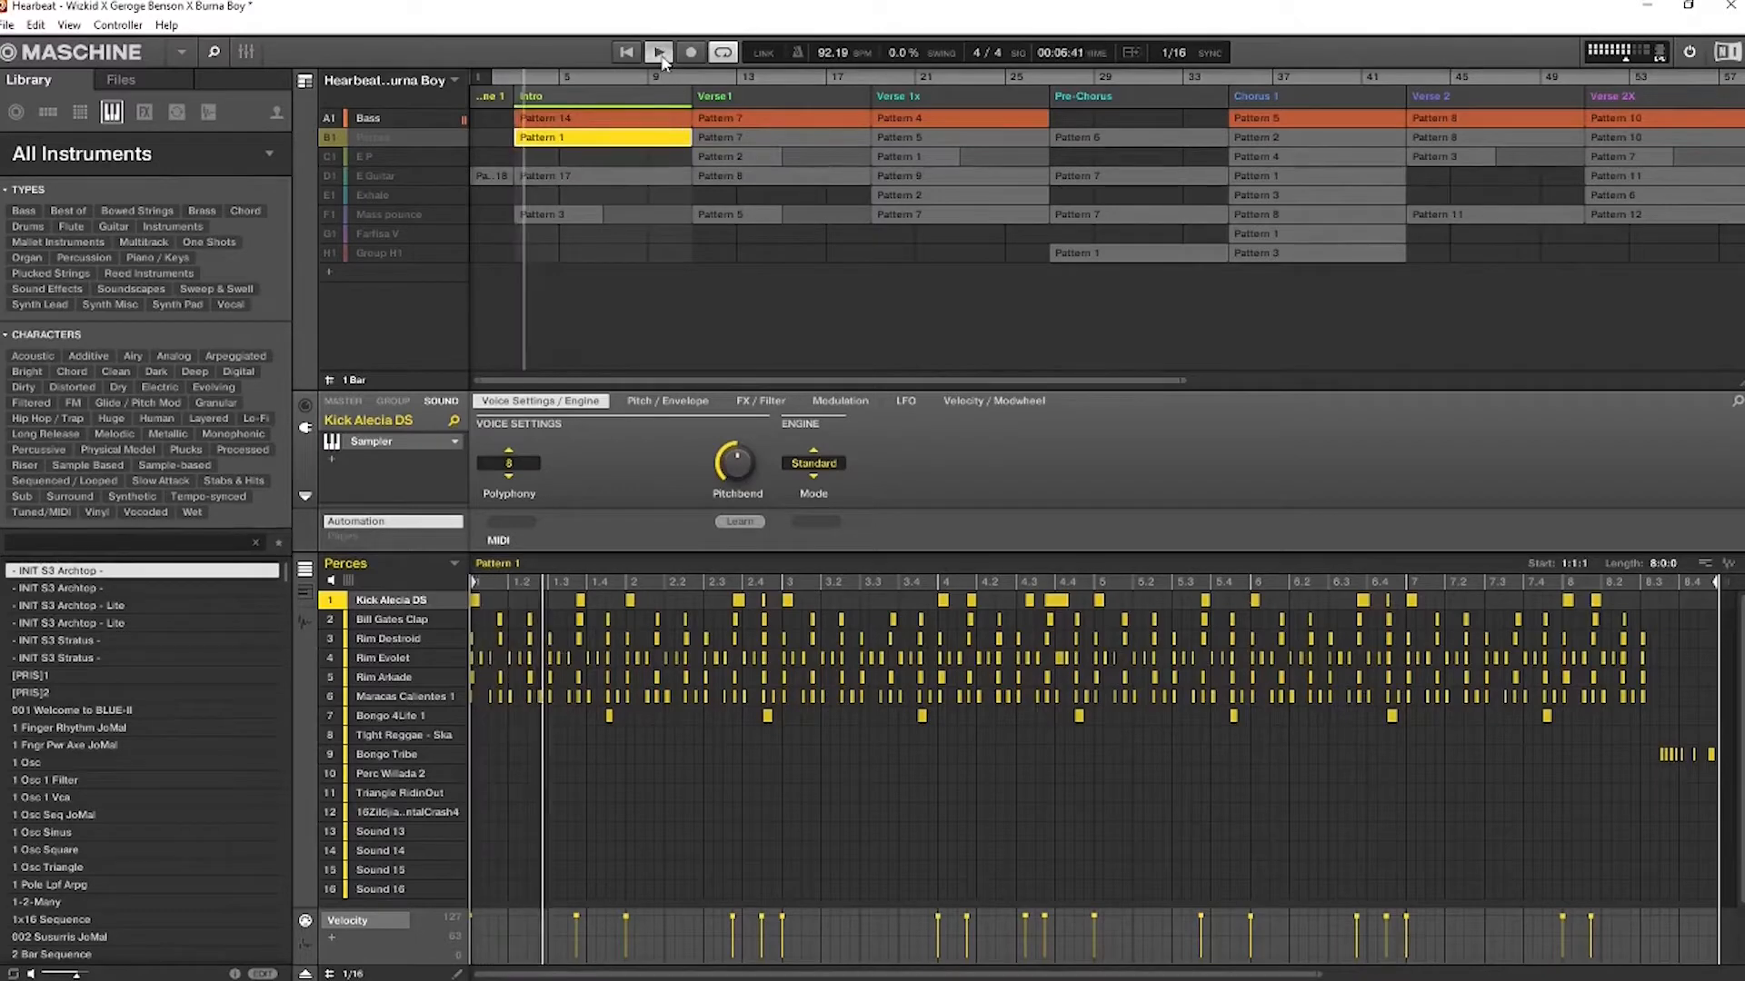
pyautogui.click(333, 141)
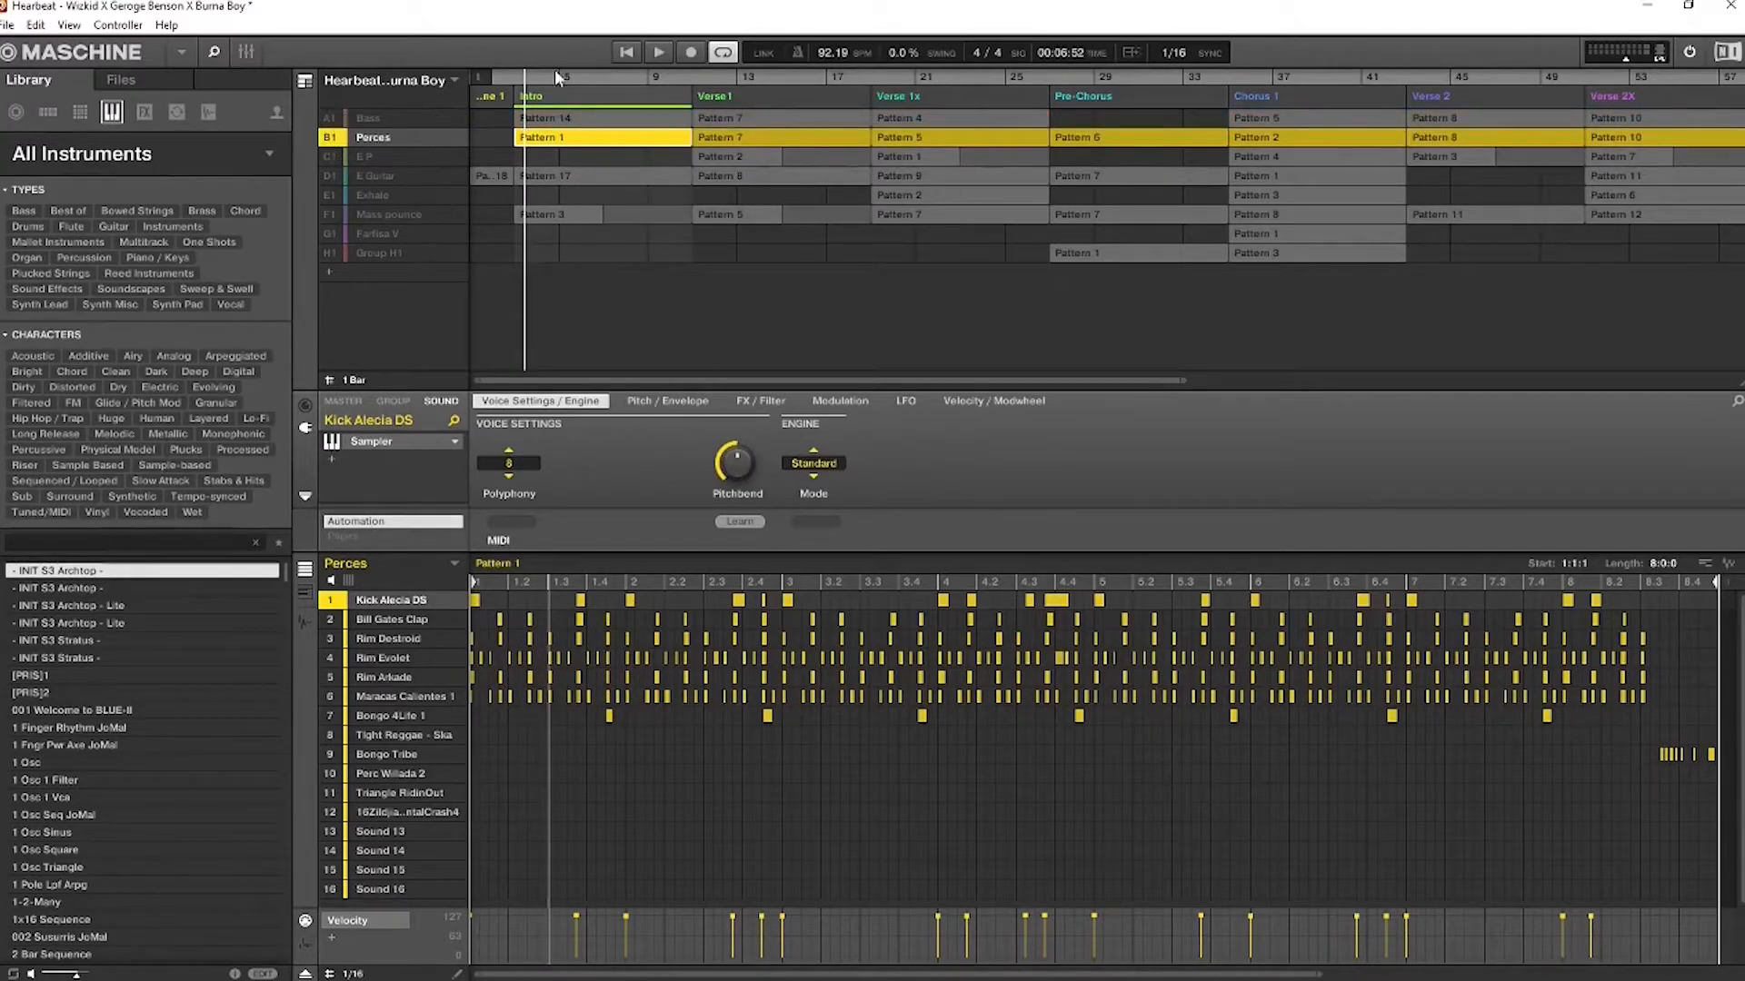
pyautogui.click(656, 52)
pyautogui.click(626, 52)
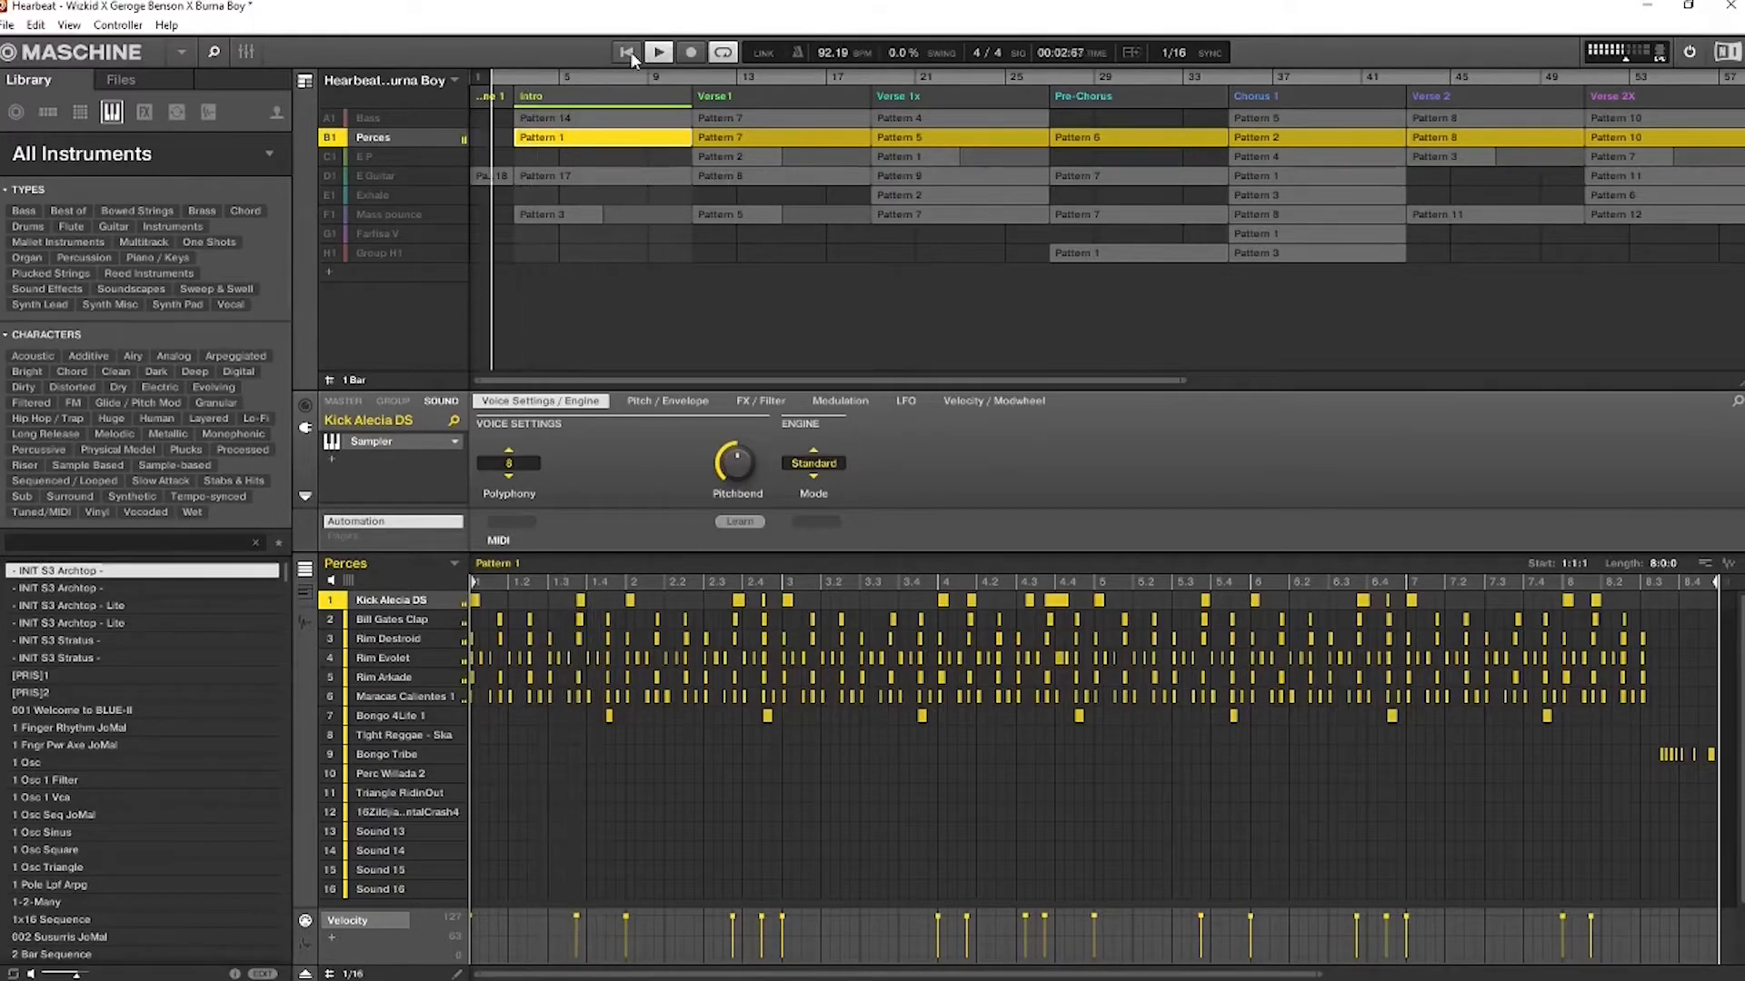
pyautogui.click(536, 87)
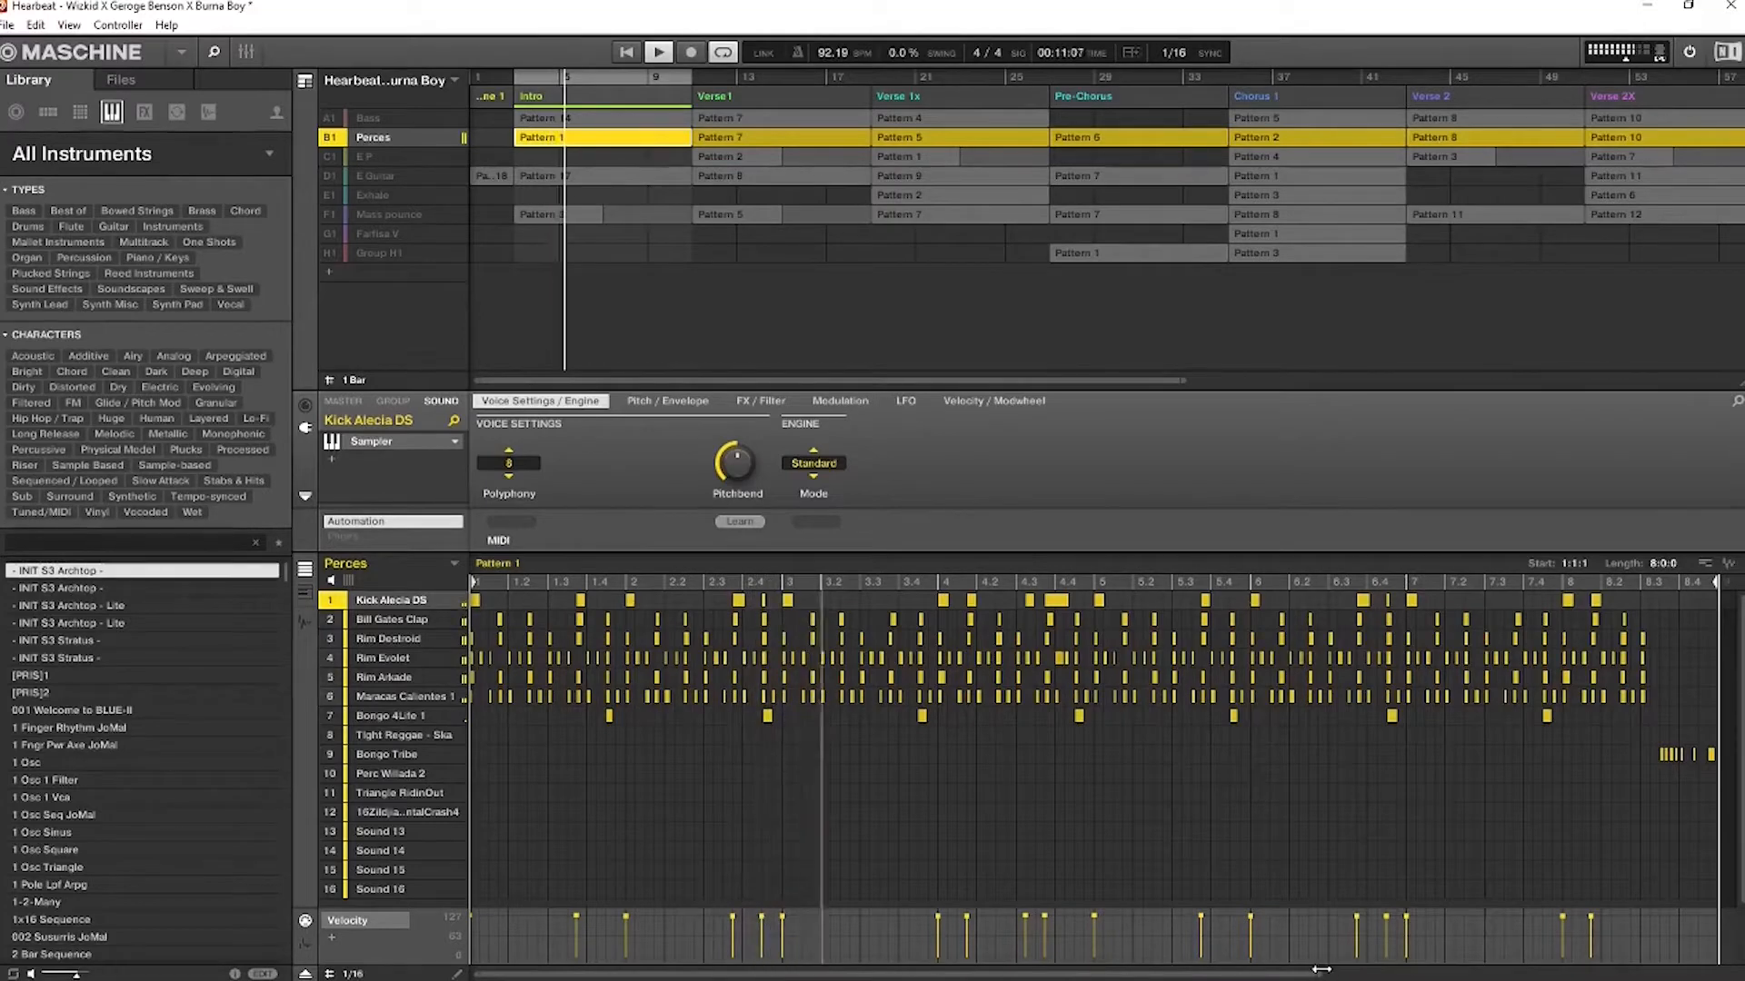
pyautogui.moveTo(1321, 975); pyautogui.dragTo(1345, 977)
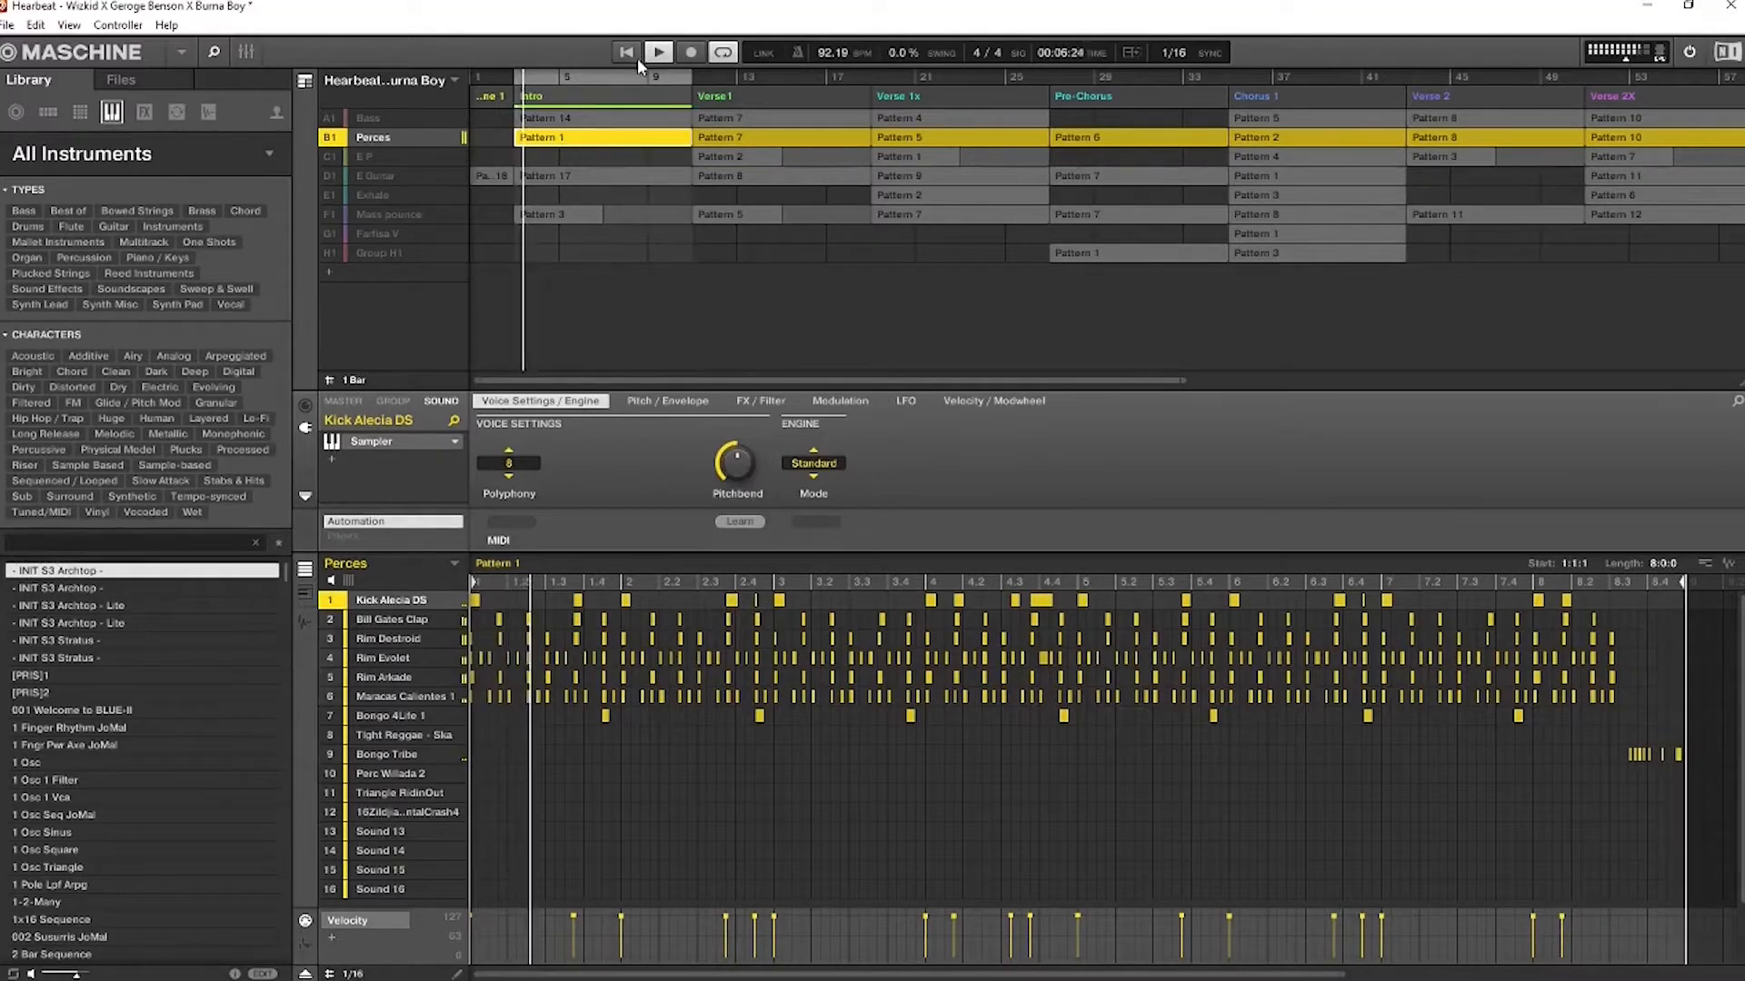
pyautogui.click(661, 52)
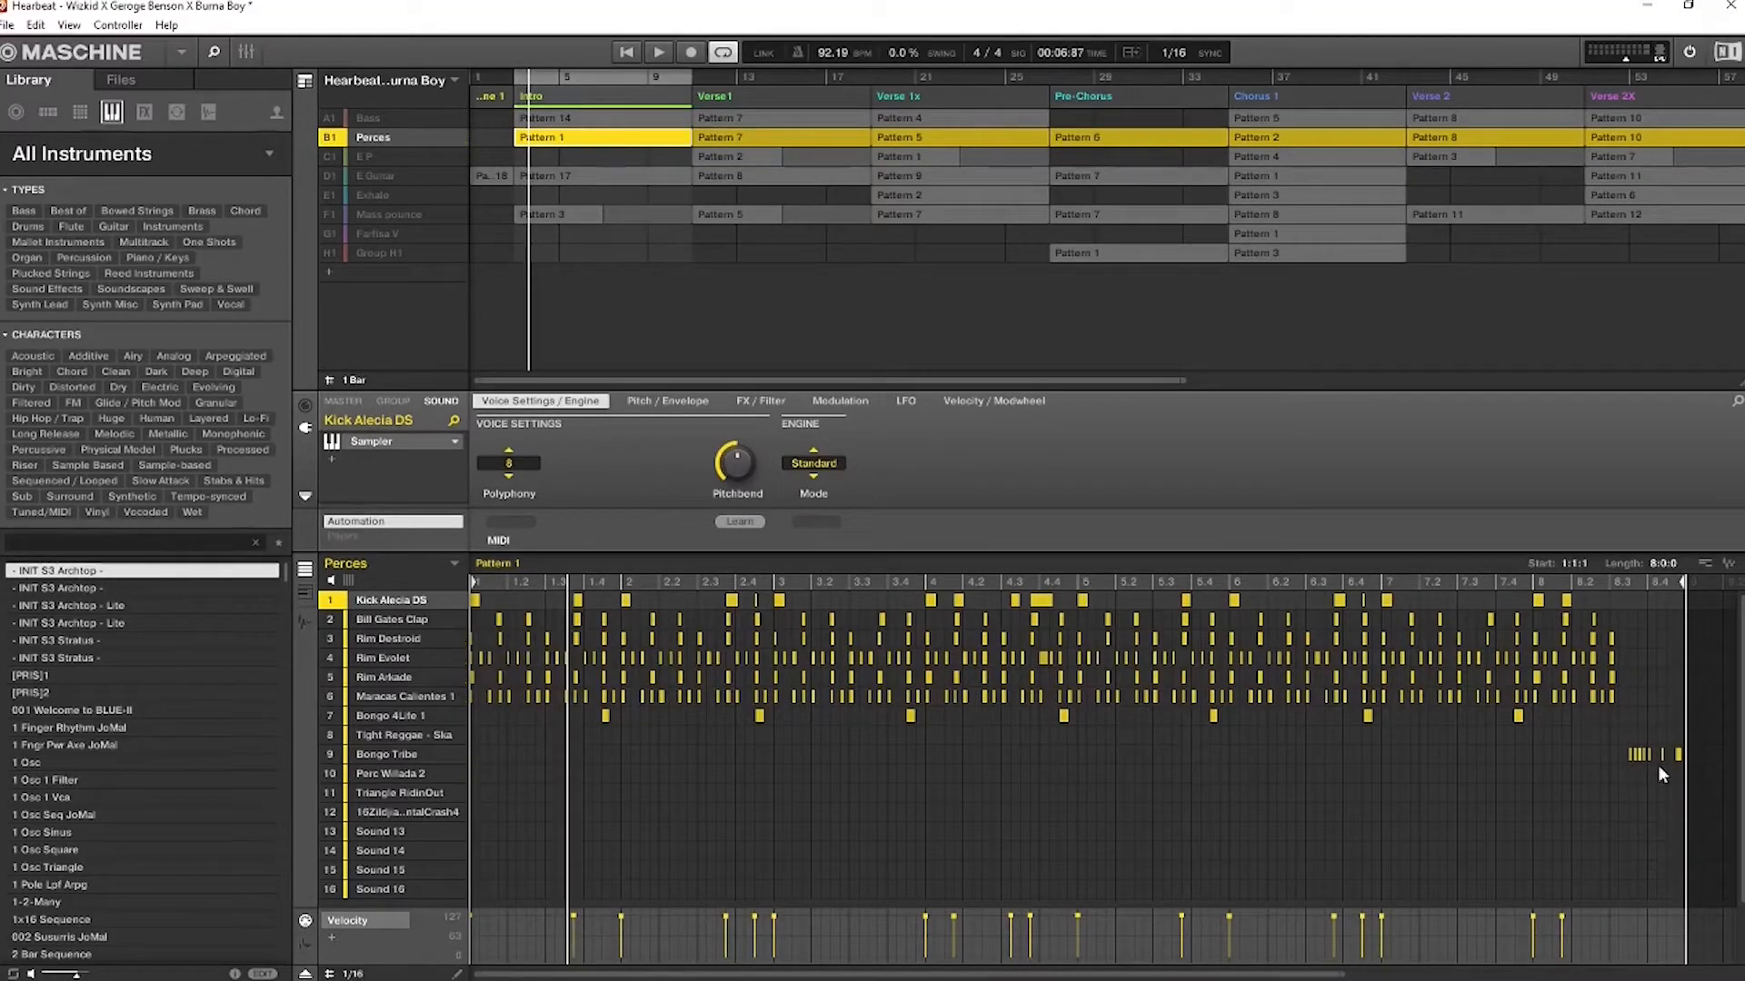
# Copy the name of the Kick Alecia DS sound, leaving the name as it is
pyautogui.rightClick(383, 597)
pyautogui.doubleClick(375, 595)
pyautogui.hotkey('ctrl', 'c')
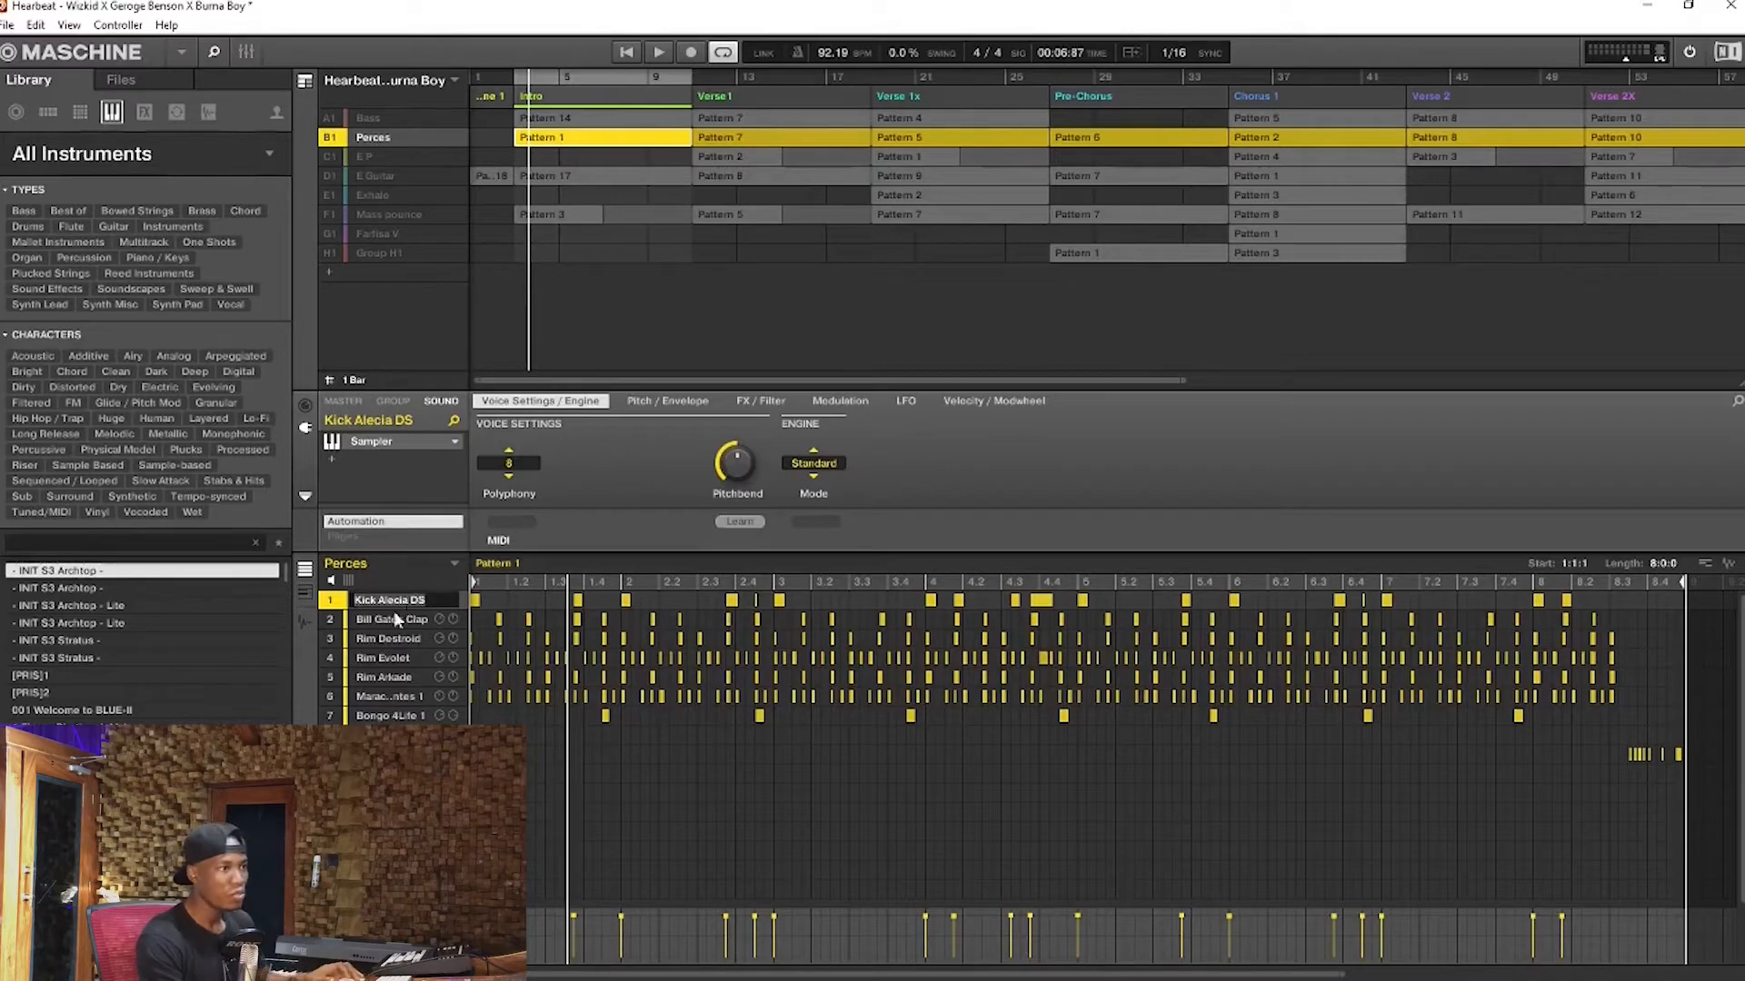
pyautogui.press('Return')
# Try to find Kick Alecia DS among the library's instruments, shortening the search text and clearing it
pyautogui.click(54, 159)
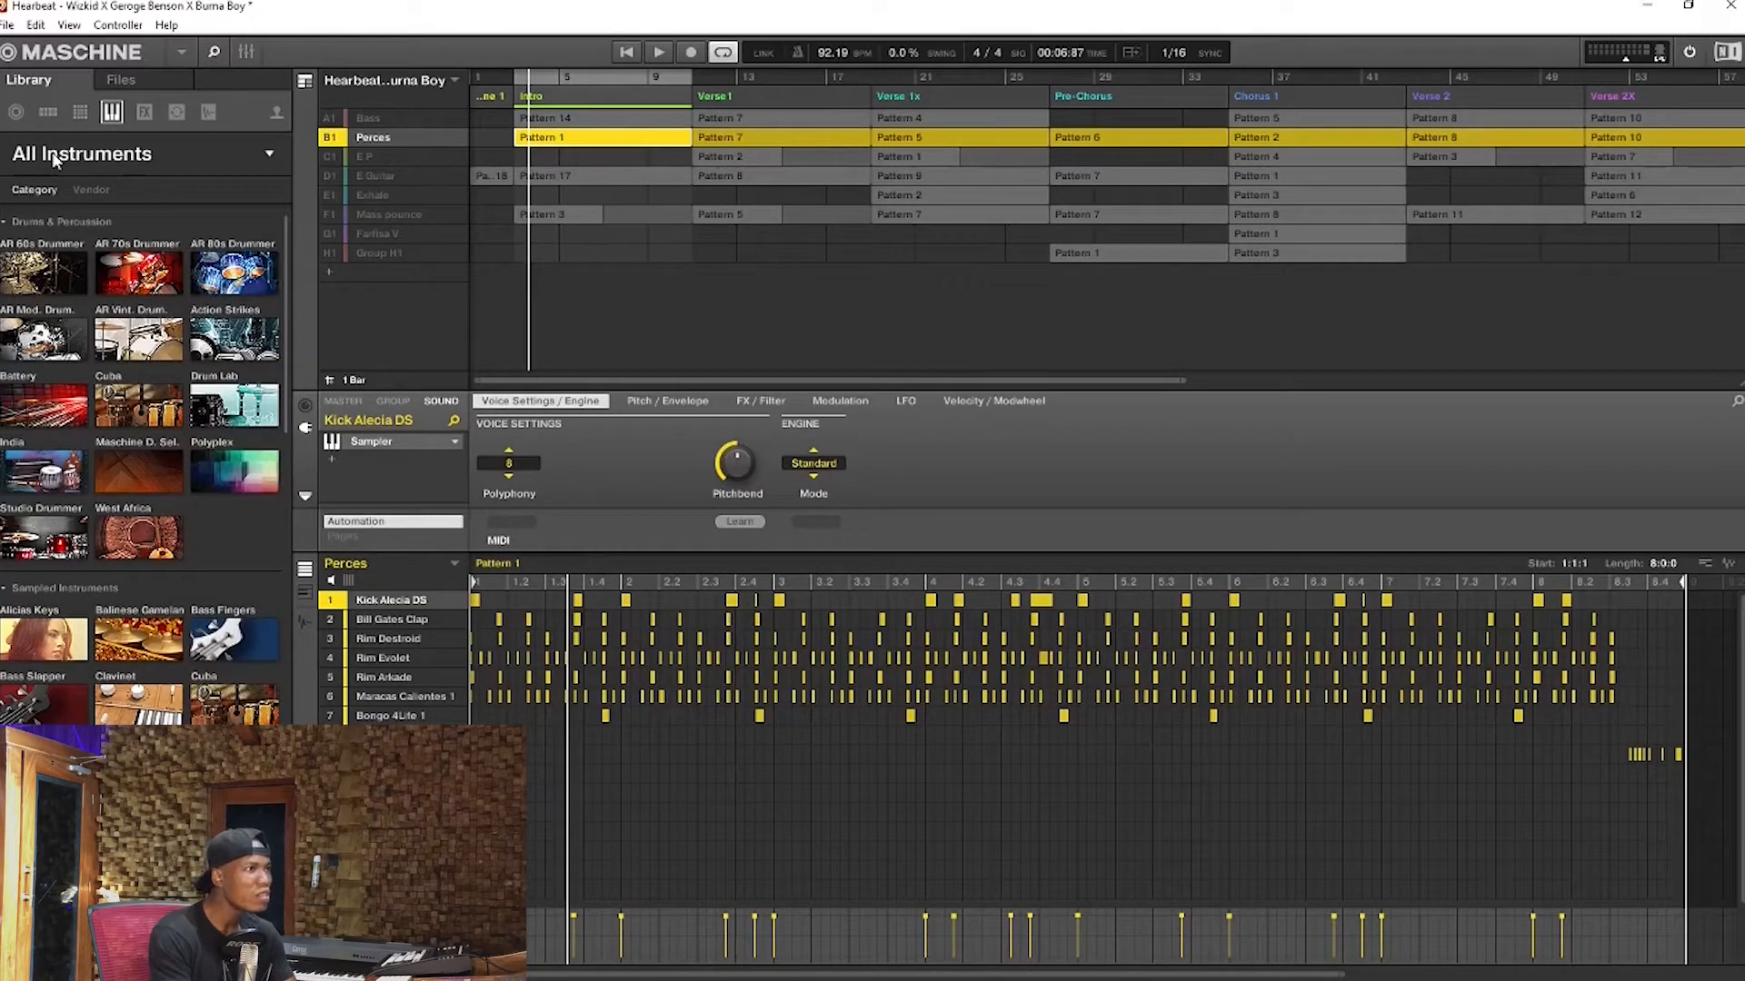
pyautogui.click(210, 113)
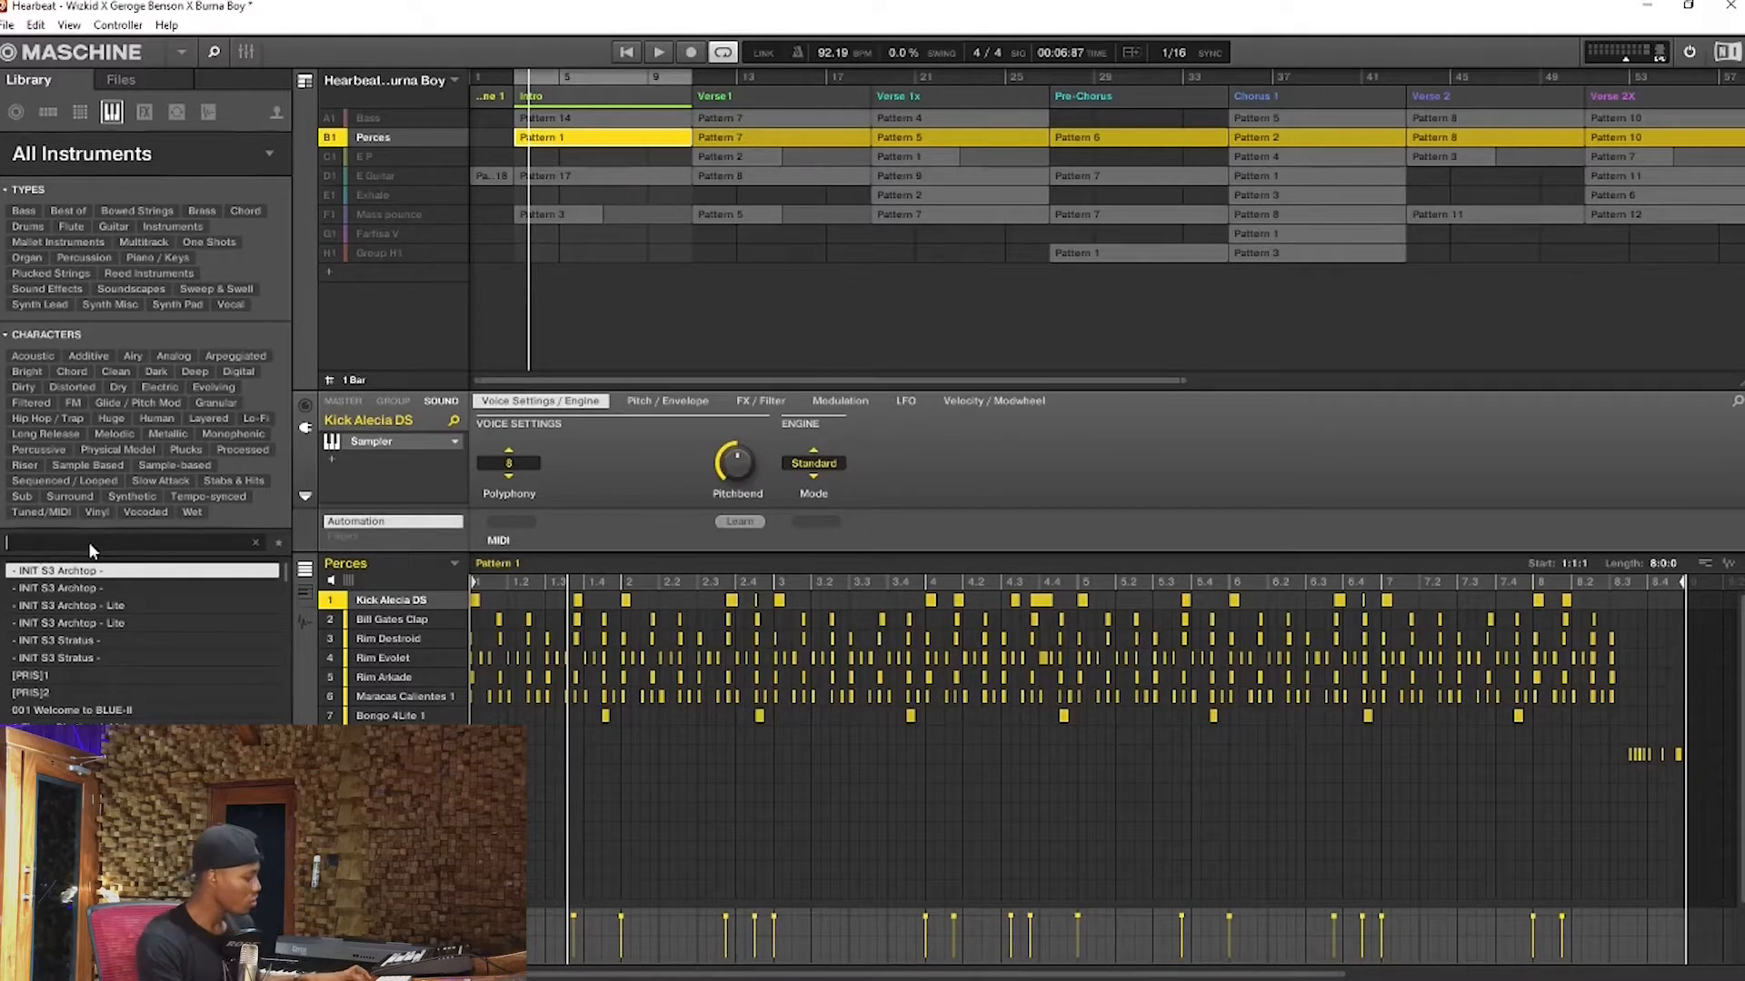
pyautogui.hotkey('ctrl', 'v')
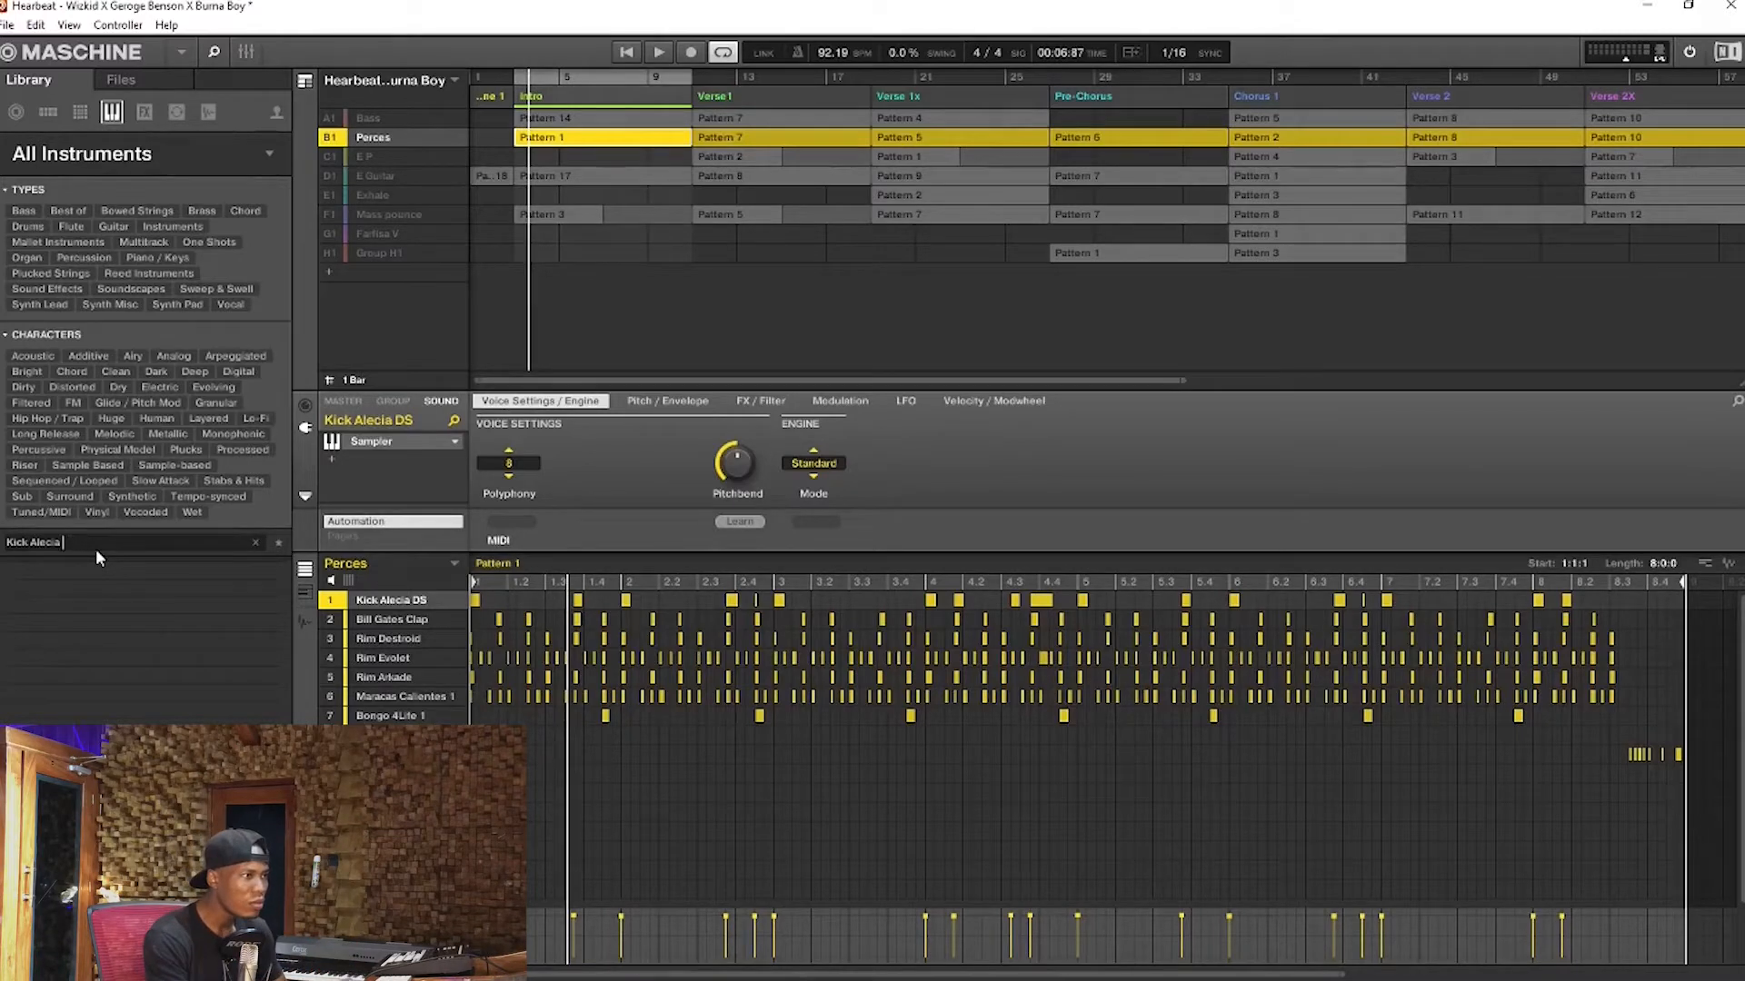
pyautogui.press('BackSpace')
pyautogui.press('BackSpace')
pyautogui.press('BackSpace')
pyautogui.press('BackSpace')
pyautogui.press('BackSpace')
pyautogui.press('BackSpace')
pyautogui.press('BackSpace')
pyautogui.press('BackSpace')
pyautogui.press('BackSpace')
pyautogui.press('BackSpace')
pyautogui.press('BackSpace')
pyautogui.press('BackSpace')
pyautogui.press('BackSpace')
pyautogui.press('BackSpace')
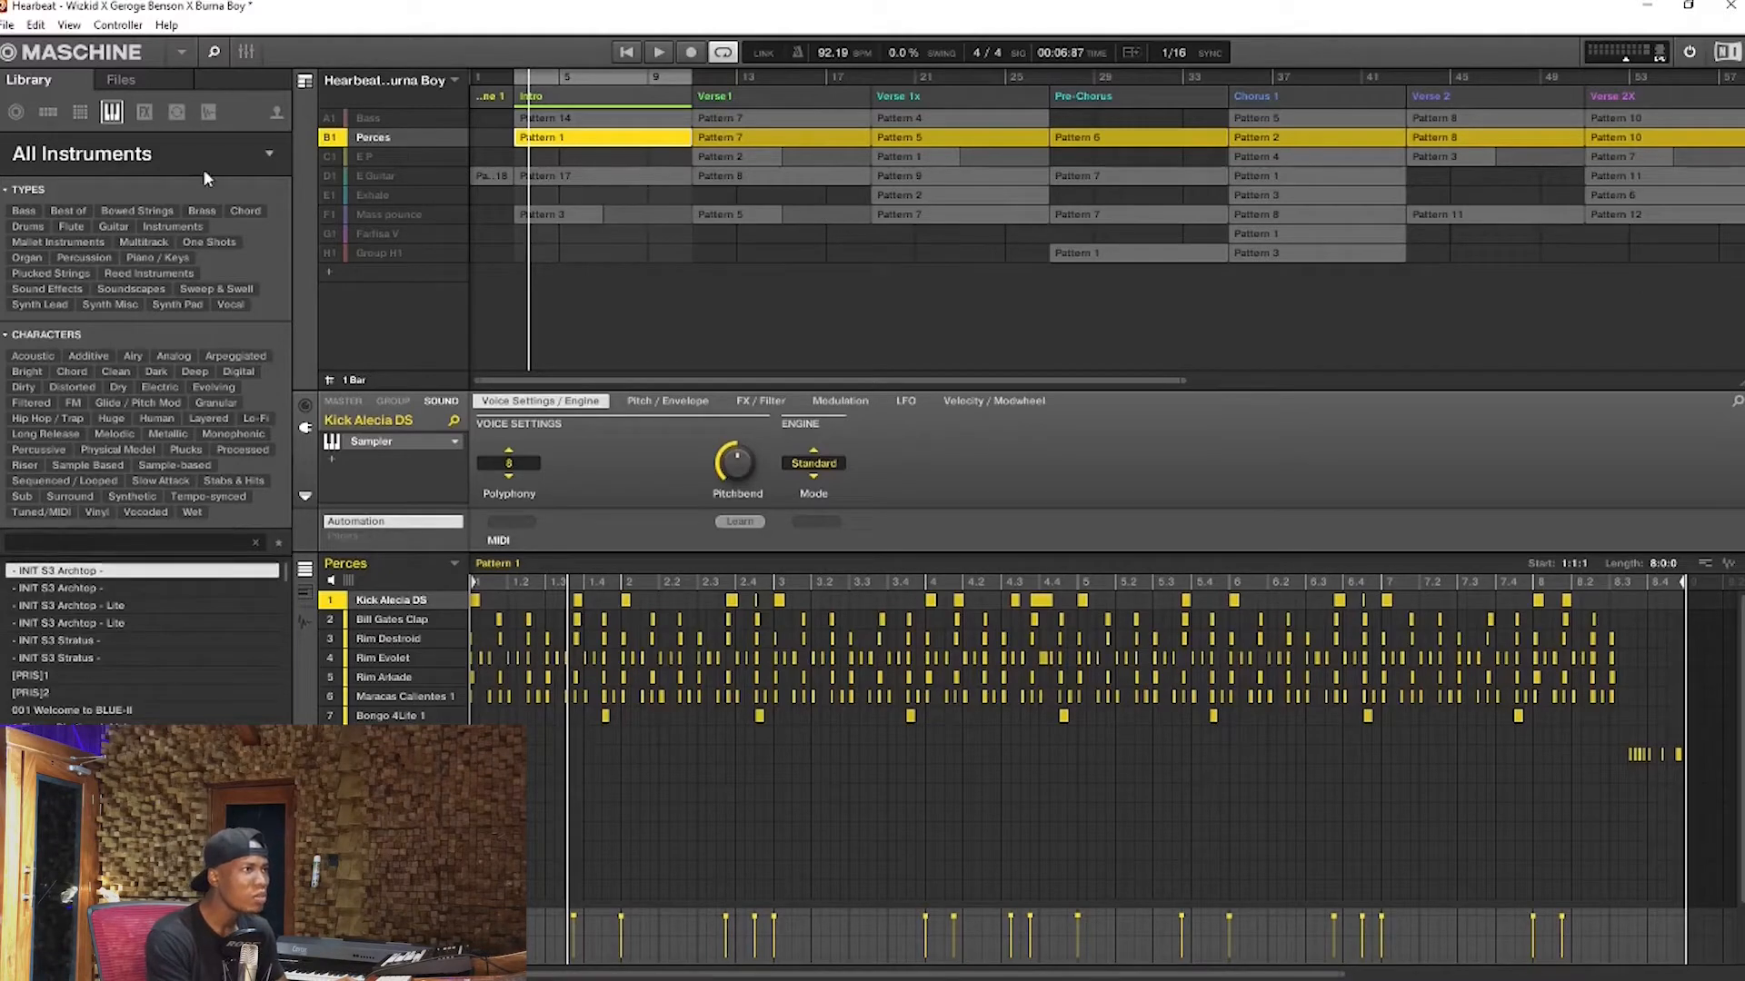
# Search the library's one-shots for Kick Alecia DS
pyautogui.click(209, 113)
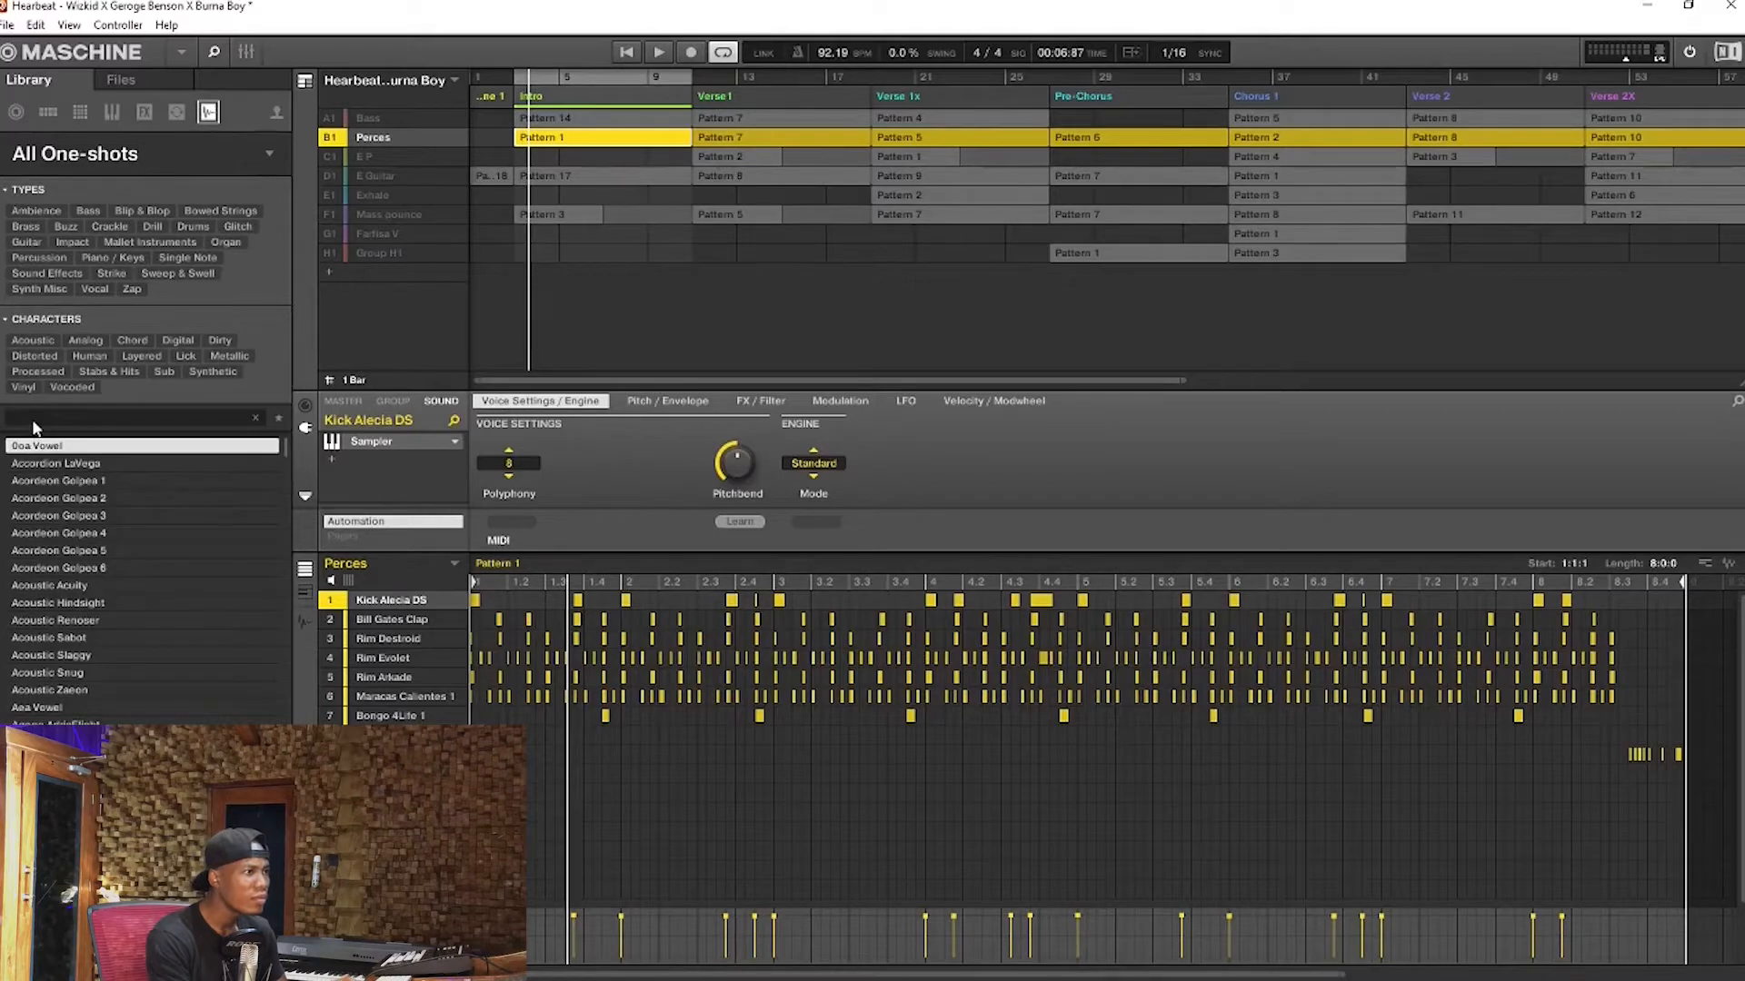
pyautogui.hotkey('ctrl', 'v')
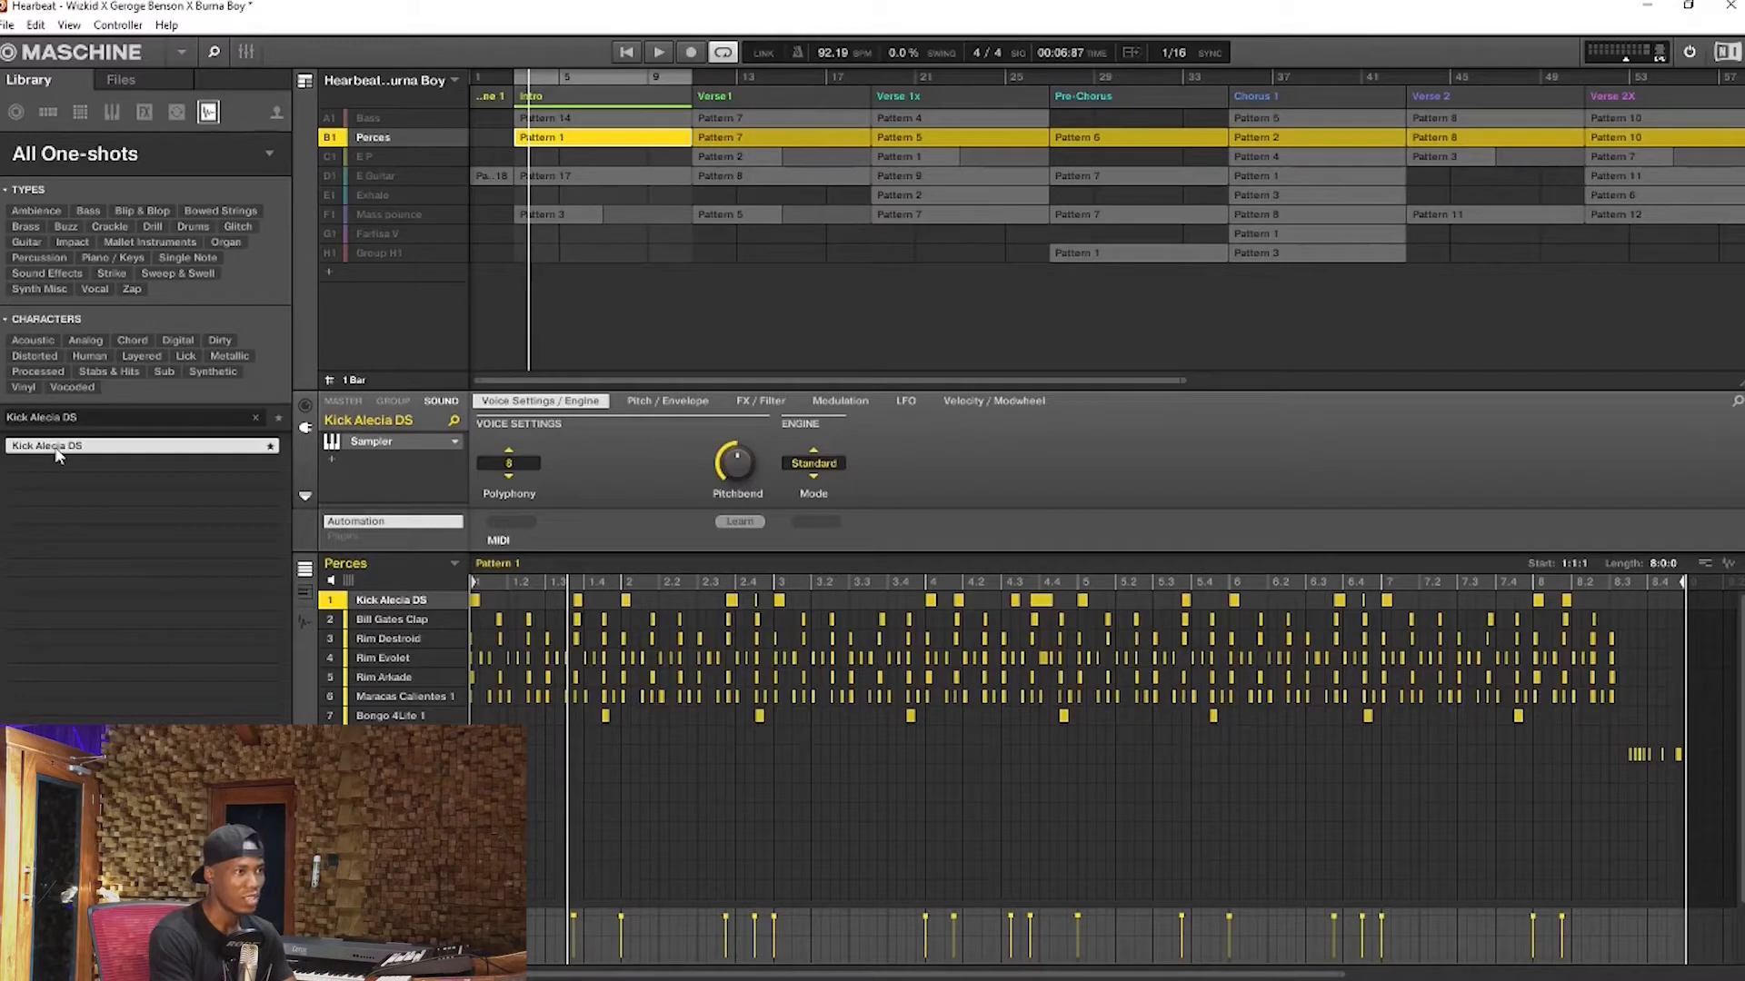
# Mute and restore Maracas Calientes 1, Rim Arkade and Rim Evolet during playback, and play the Perces group together with Bass
pyautogui.click(391, 619)
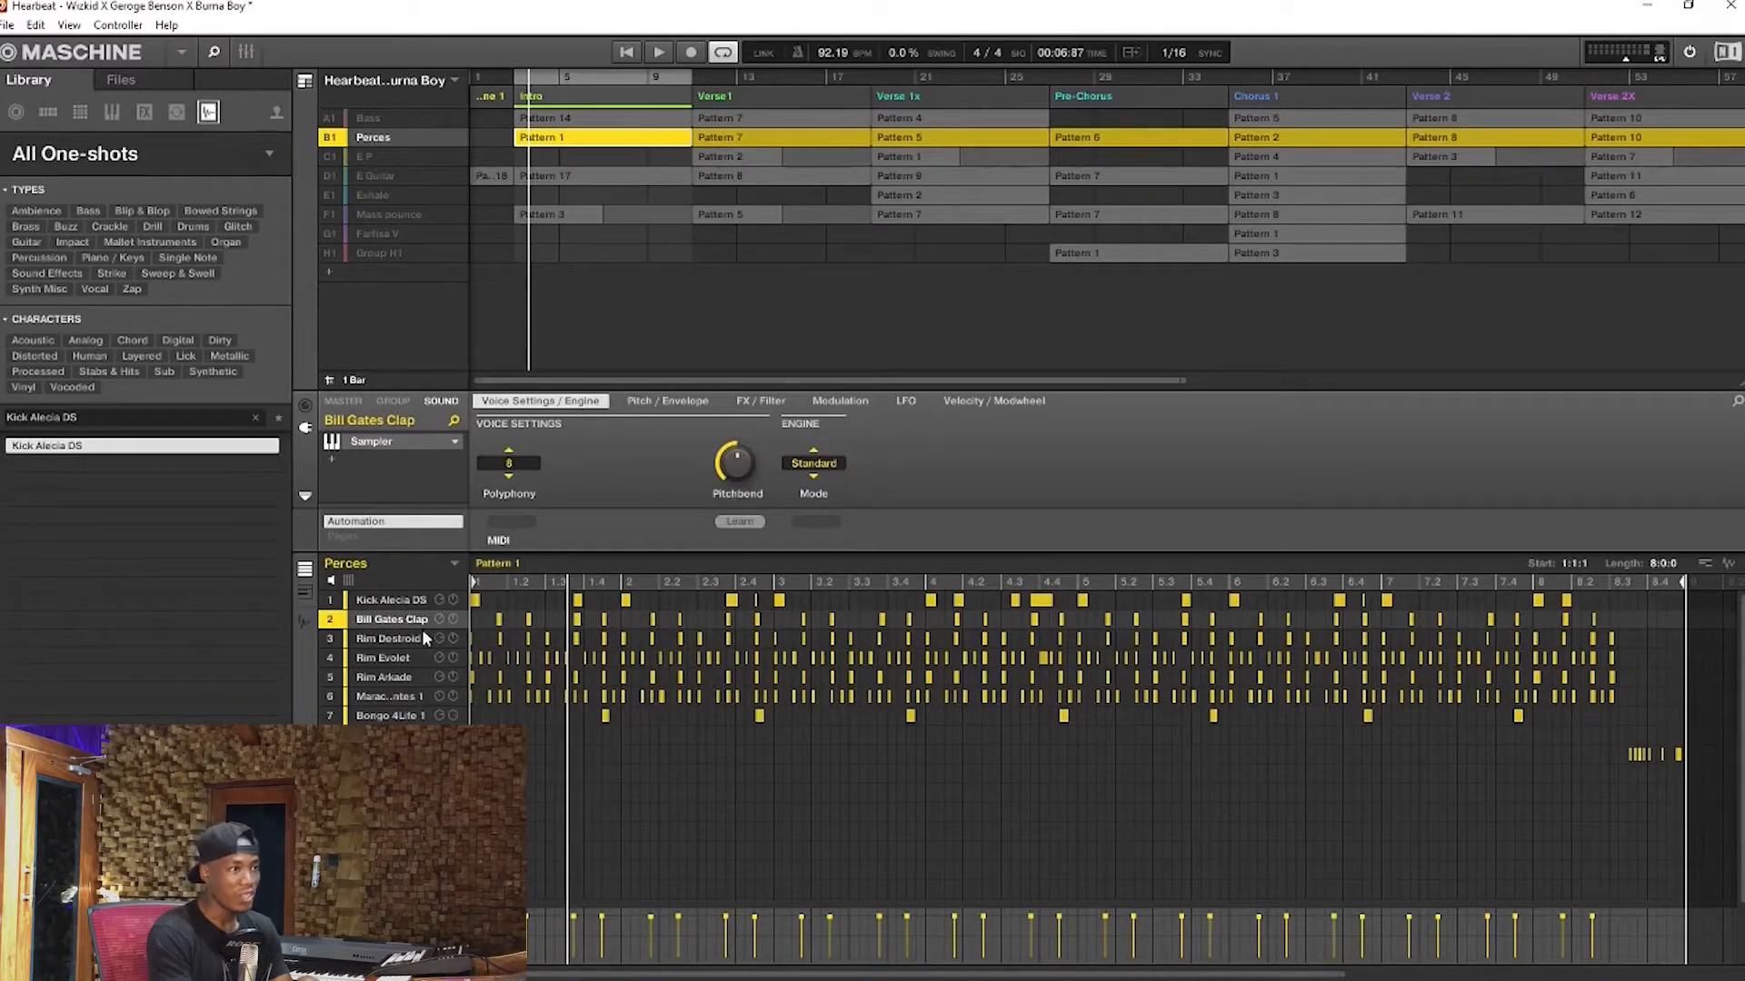
pyautogui.click(389, 696)
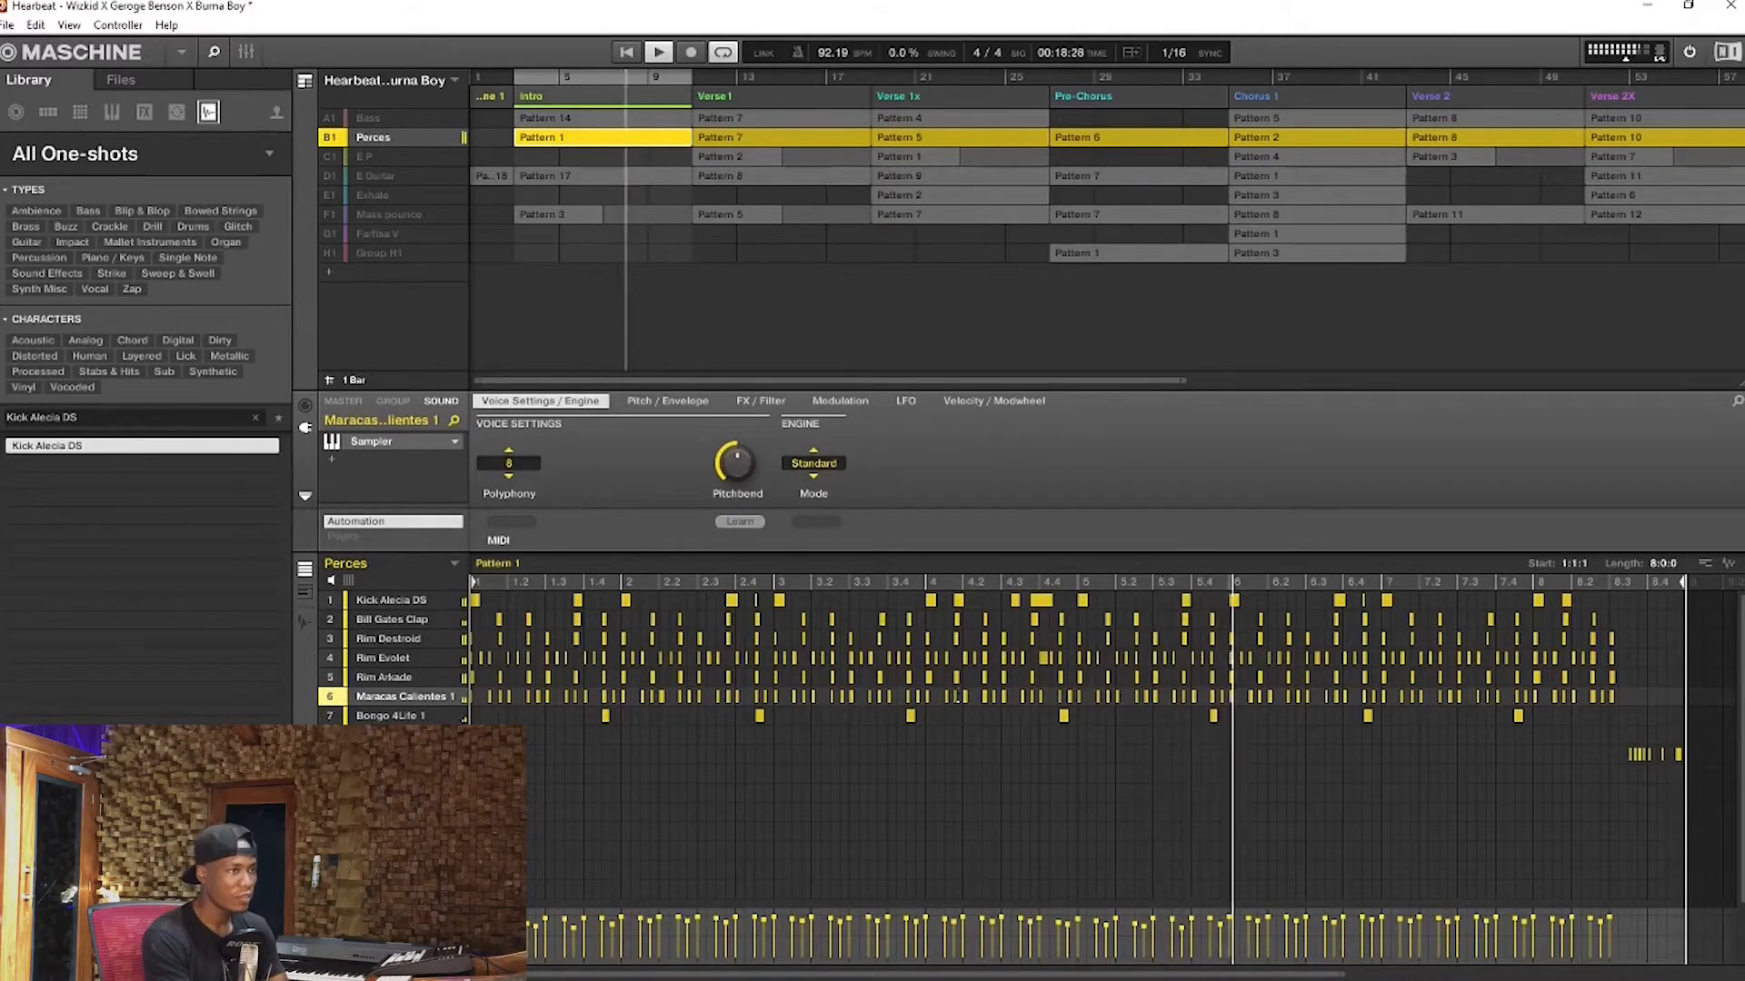
pyautogui.click(327, 697)
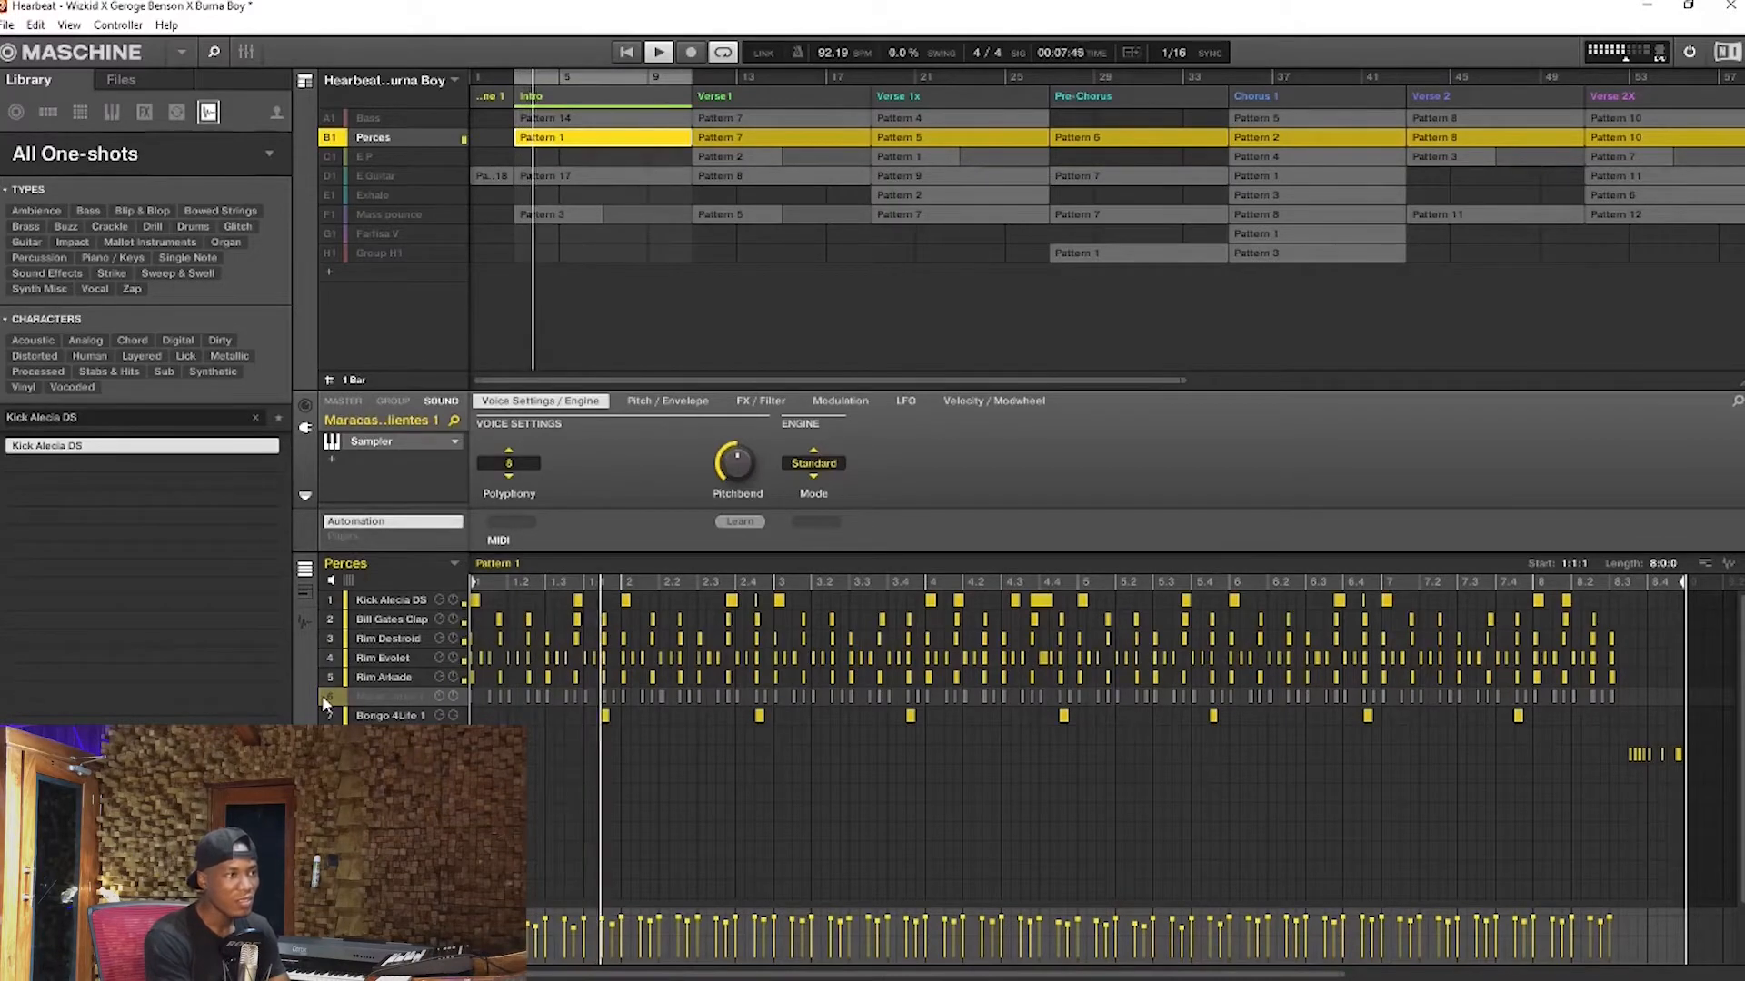
pyautogui.click(327, 679)
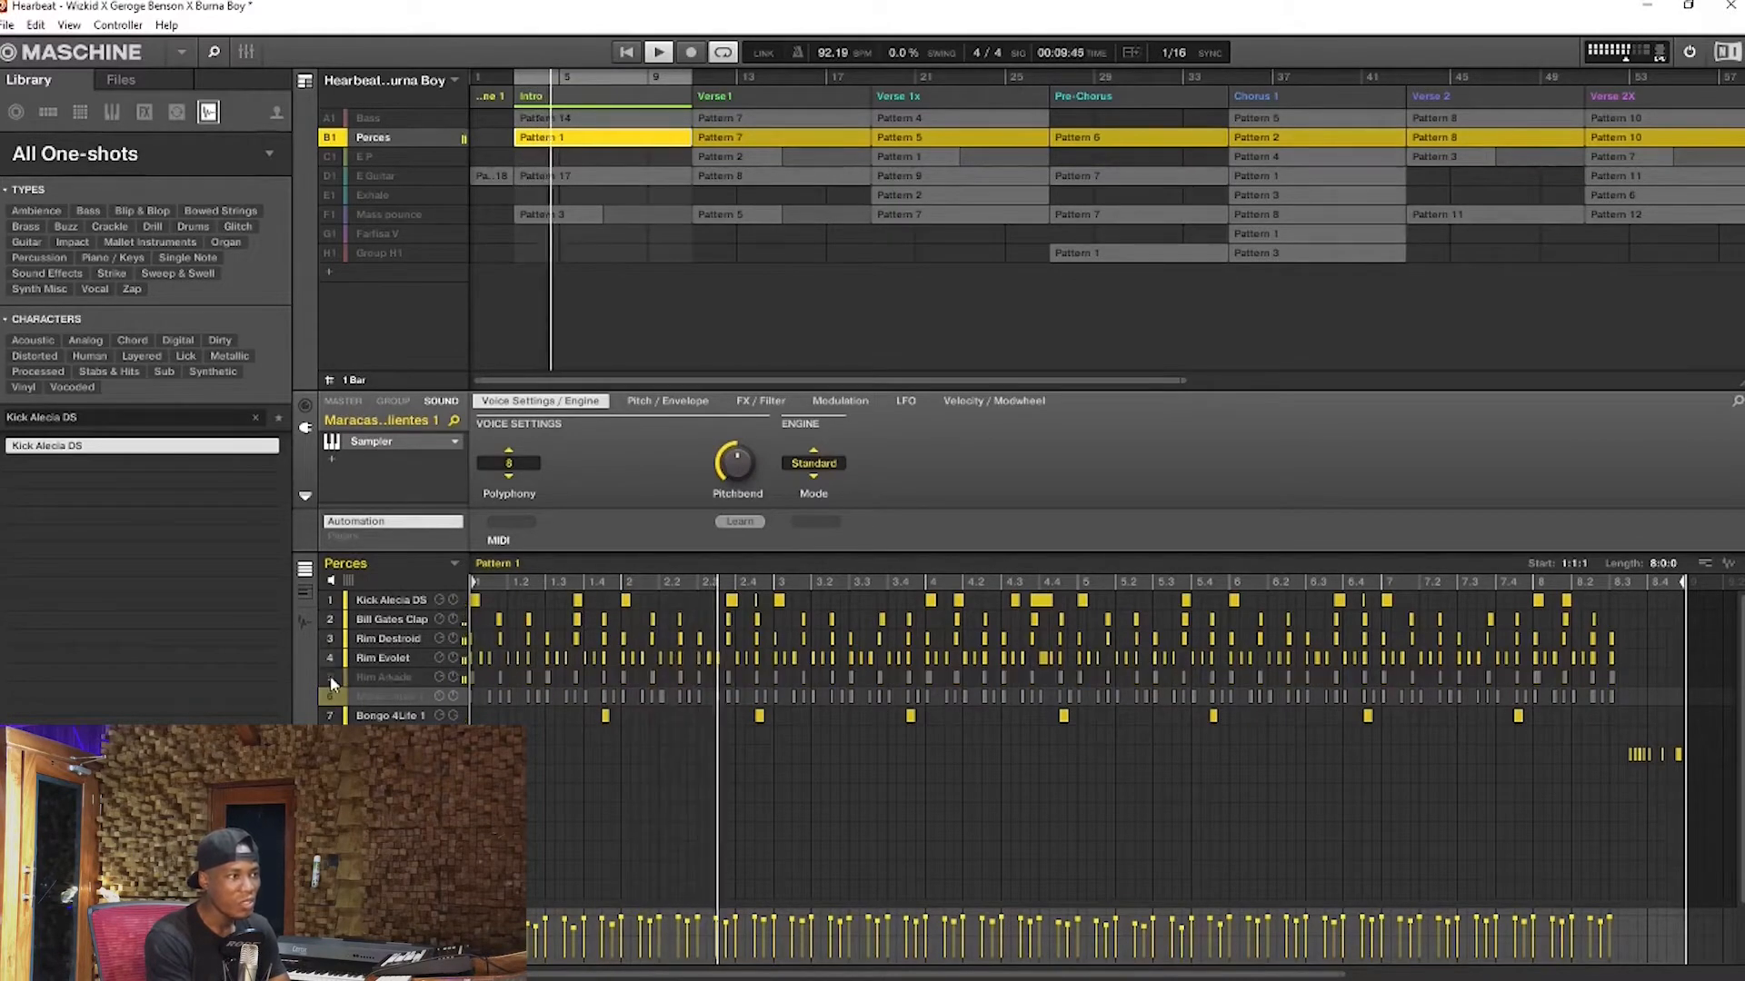
pyautogui.click(333, 656)
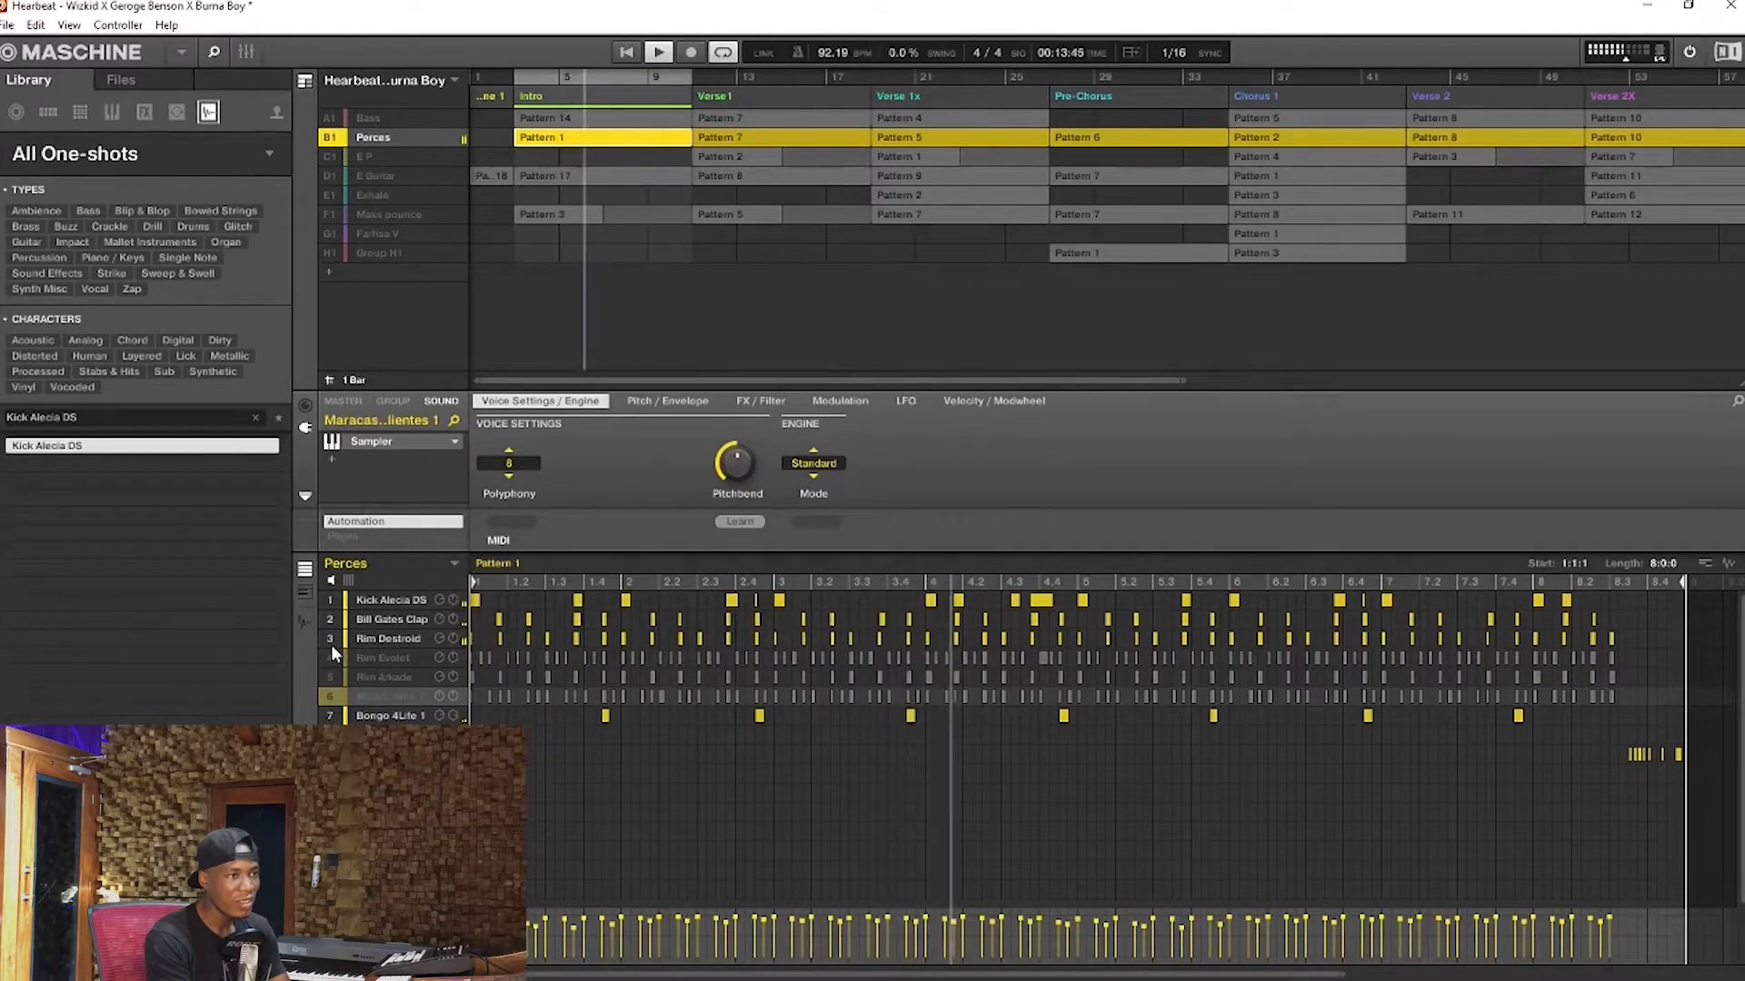
pyautogui.click(325, 656)
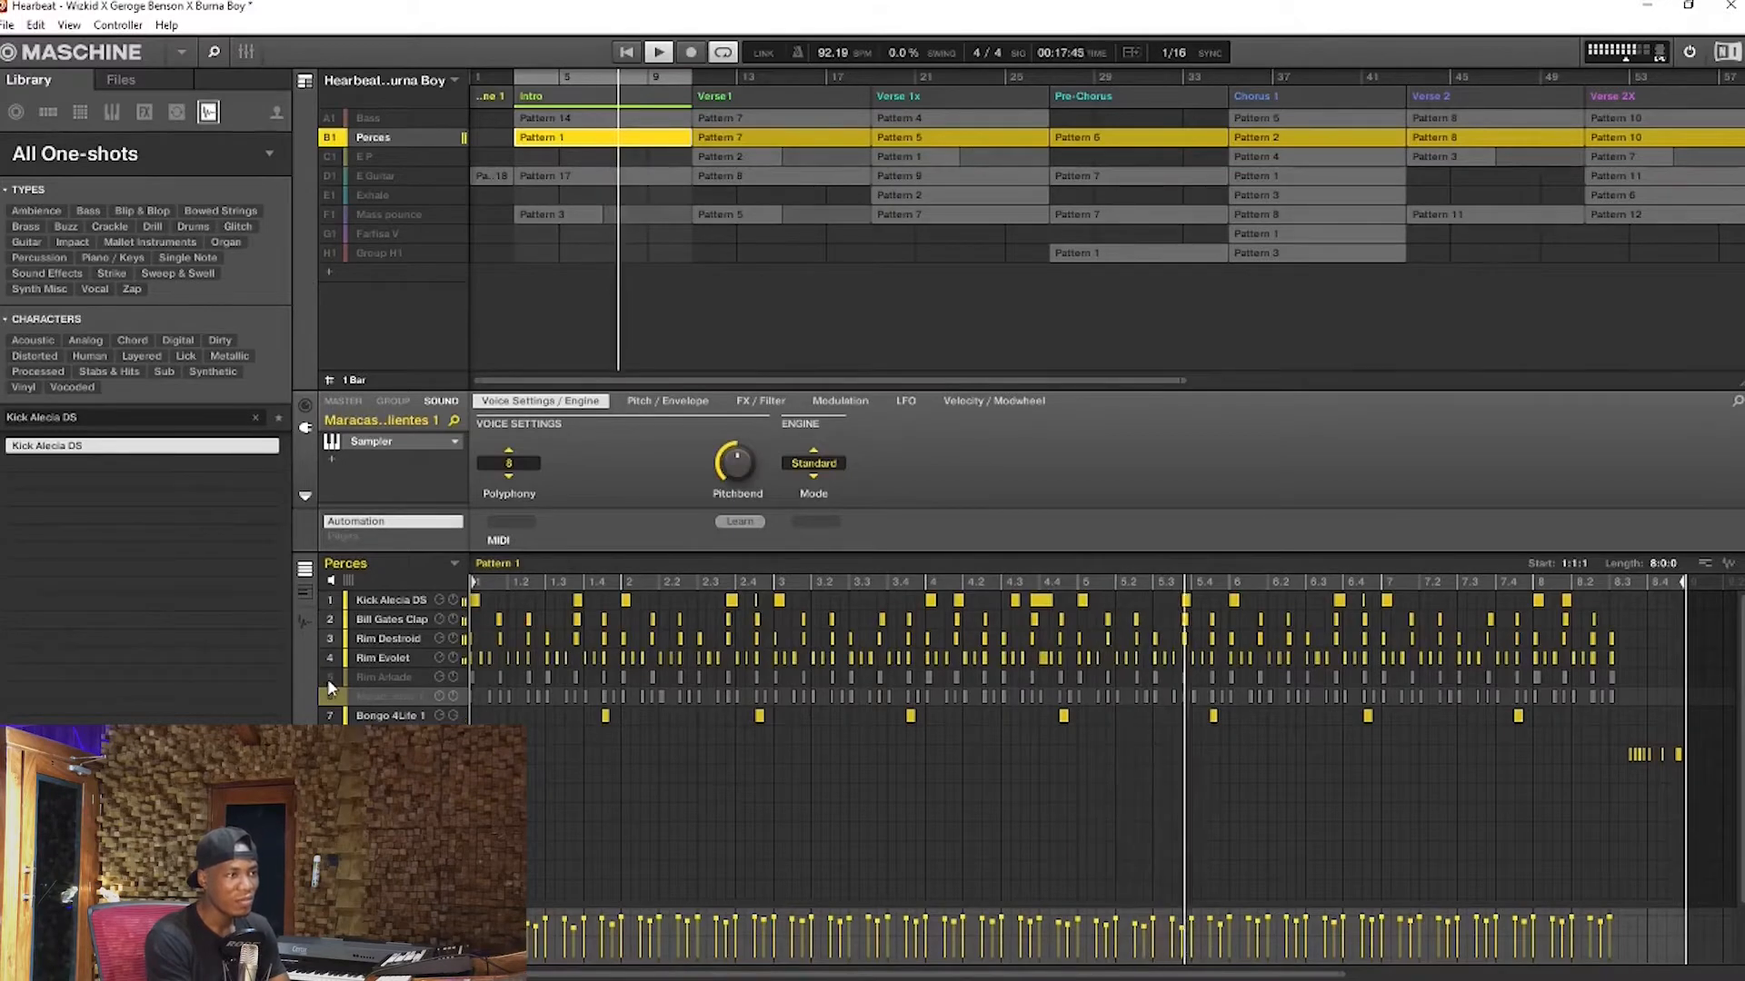
pyautogui.click(328, 681)
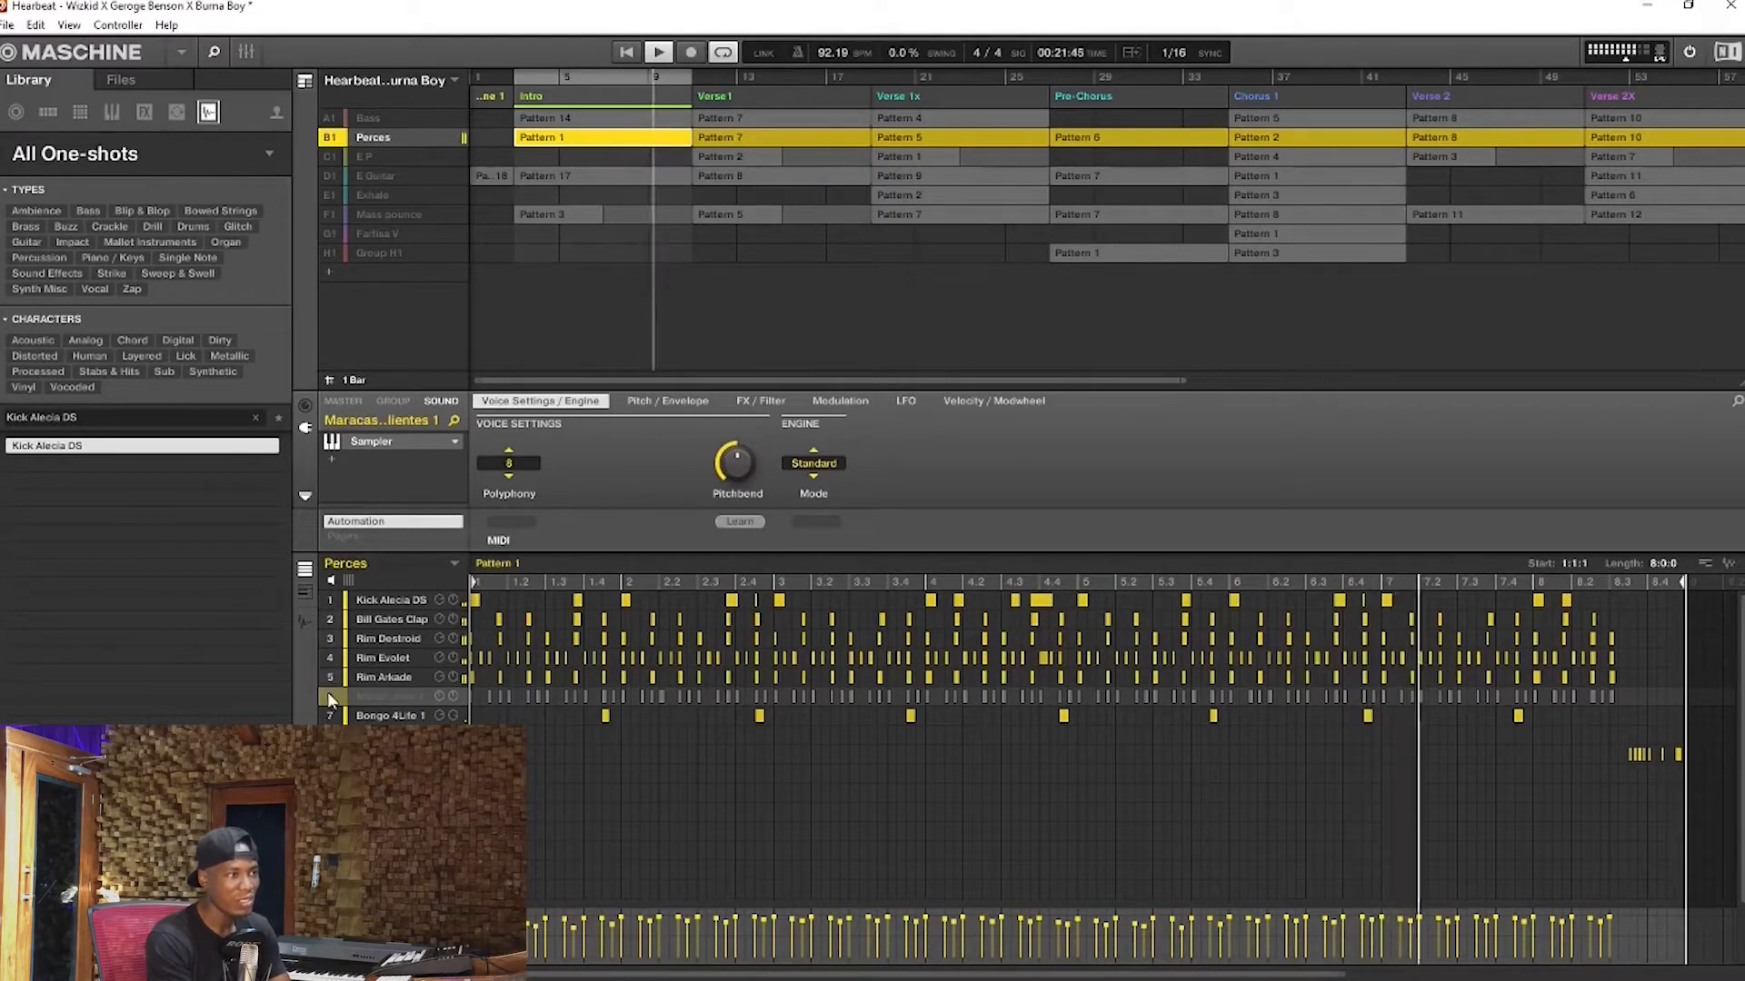
pyautogui.click(330, 696)
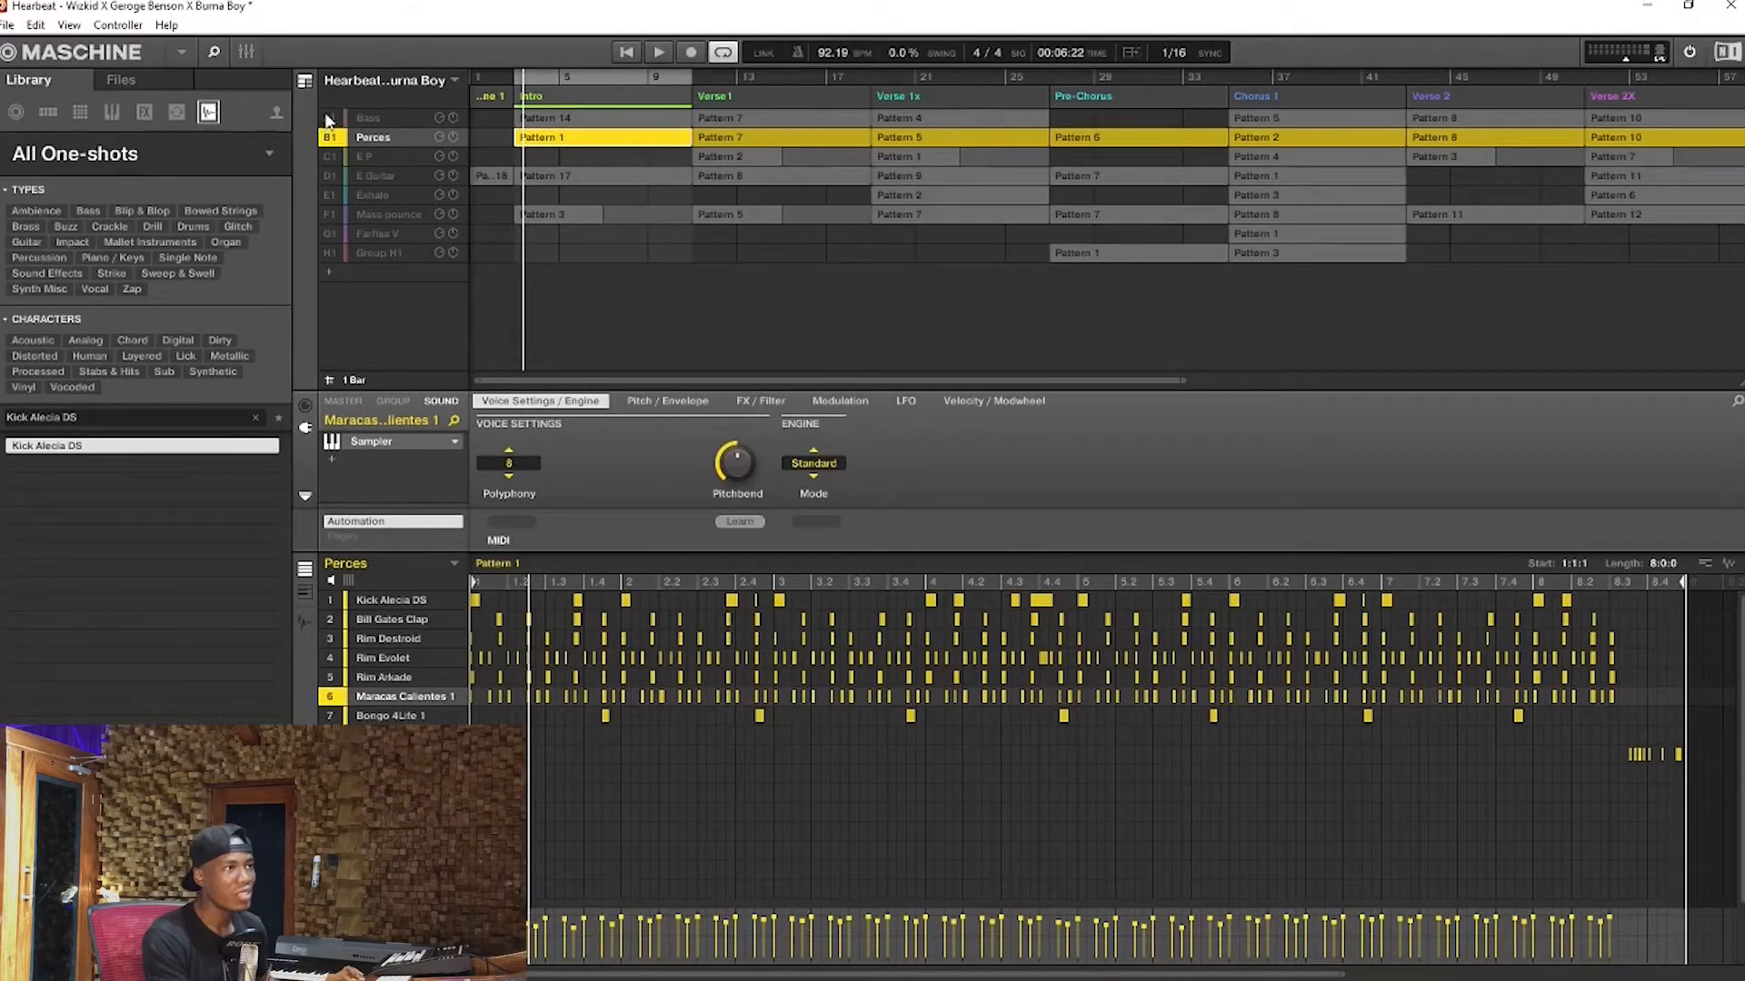
pyautogui.press('space')
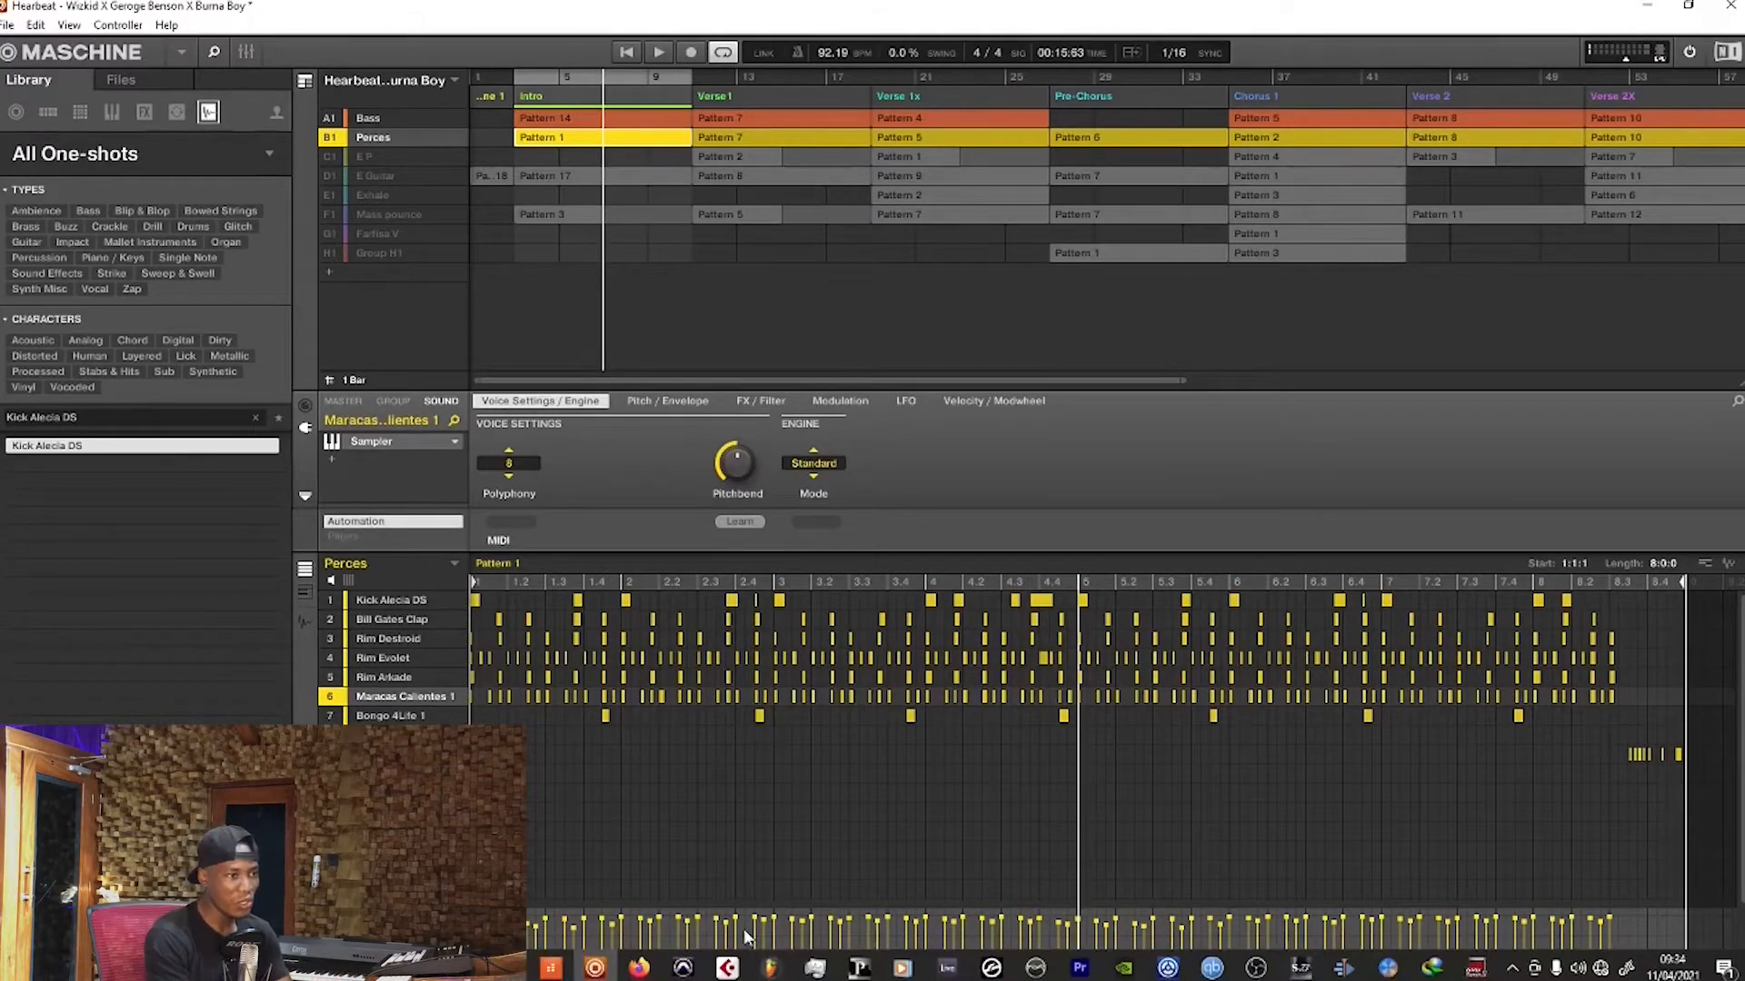
# Switch to the FL Studio project and place the song position at bar 2 of the Playlist
pyautogui.click(771, 968)
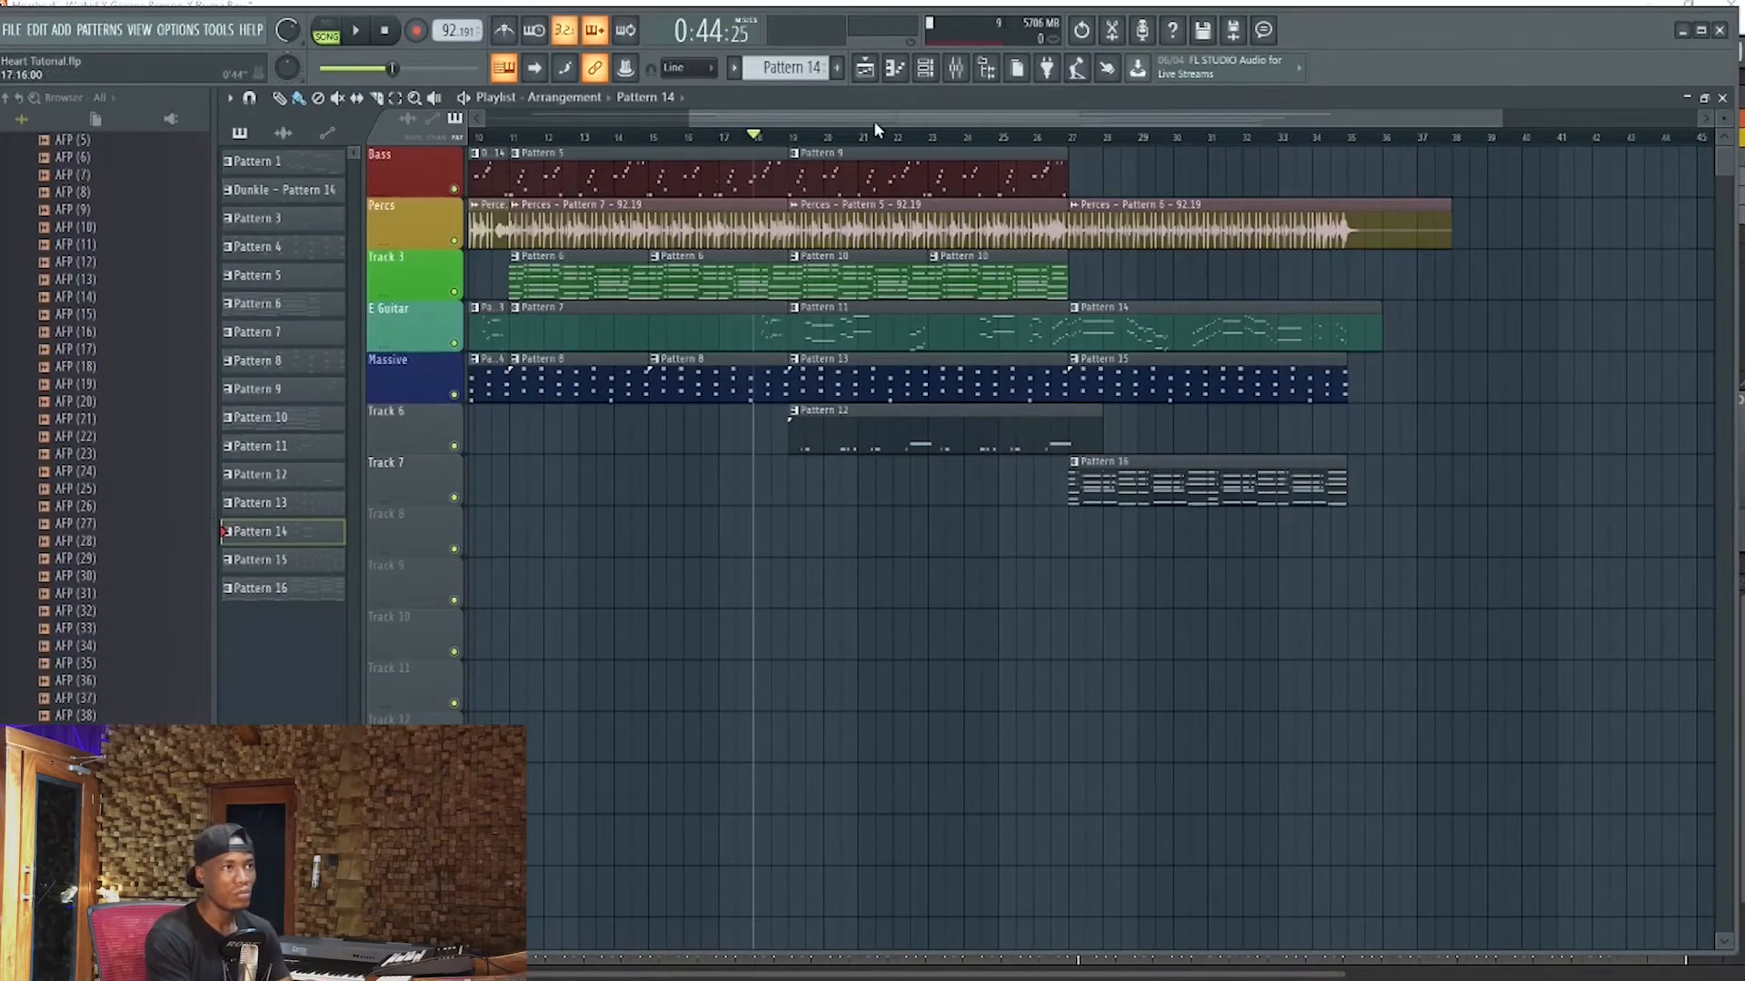
pyautogui.moveTo(880, 116); pyautogui.dragTo(505, 167)
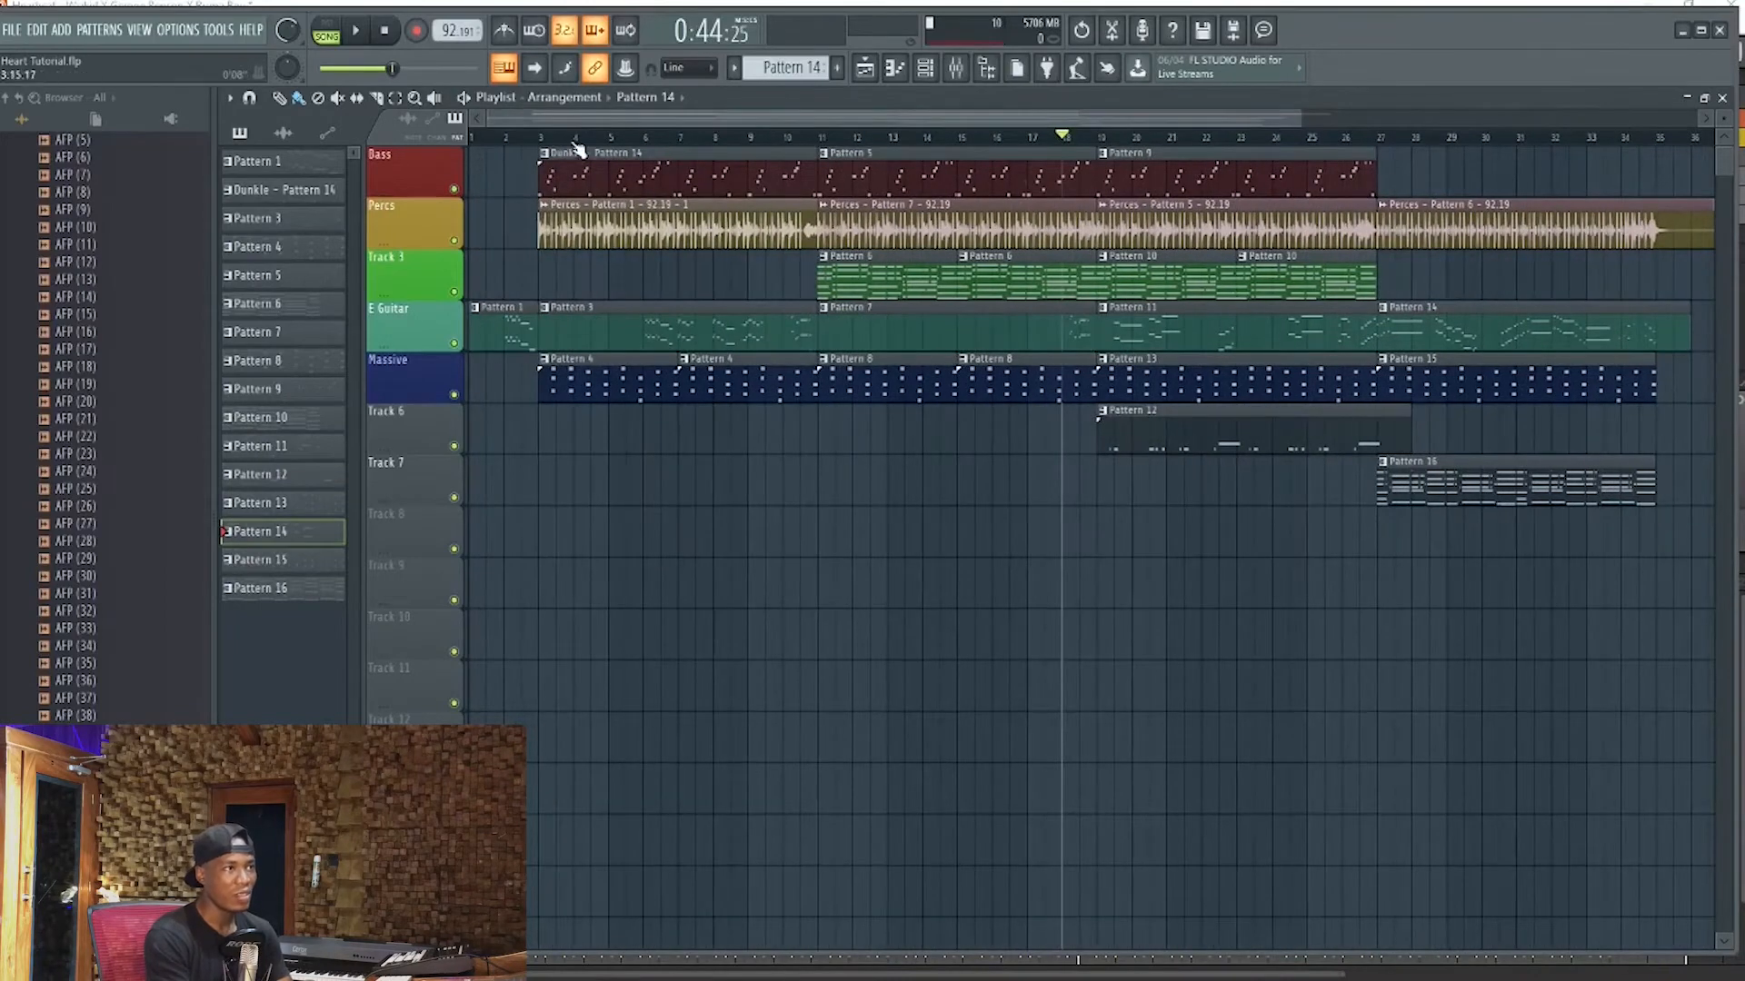
pyautogui.click(516, 137)
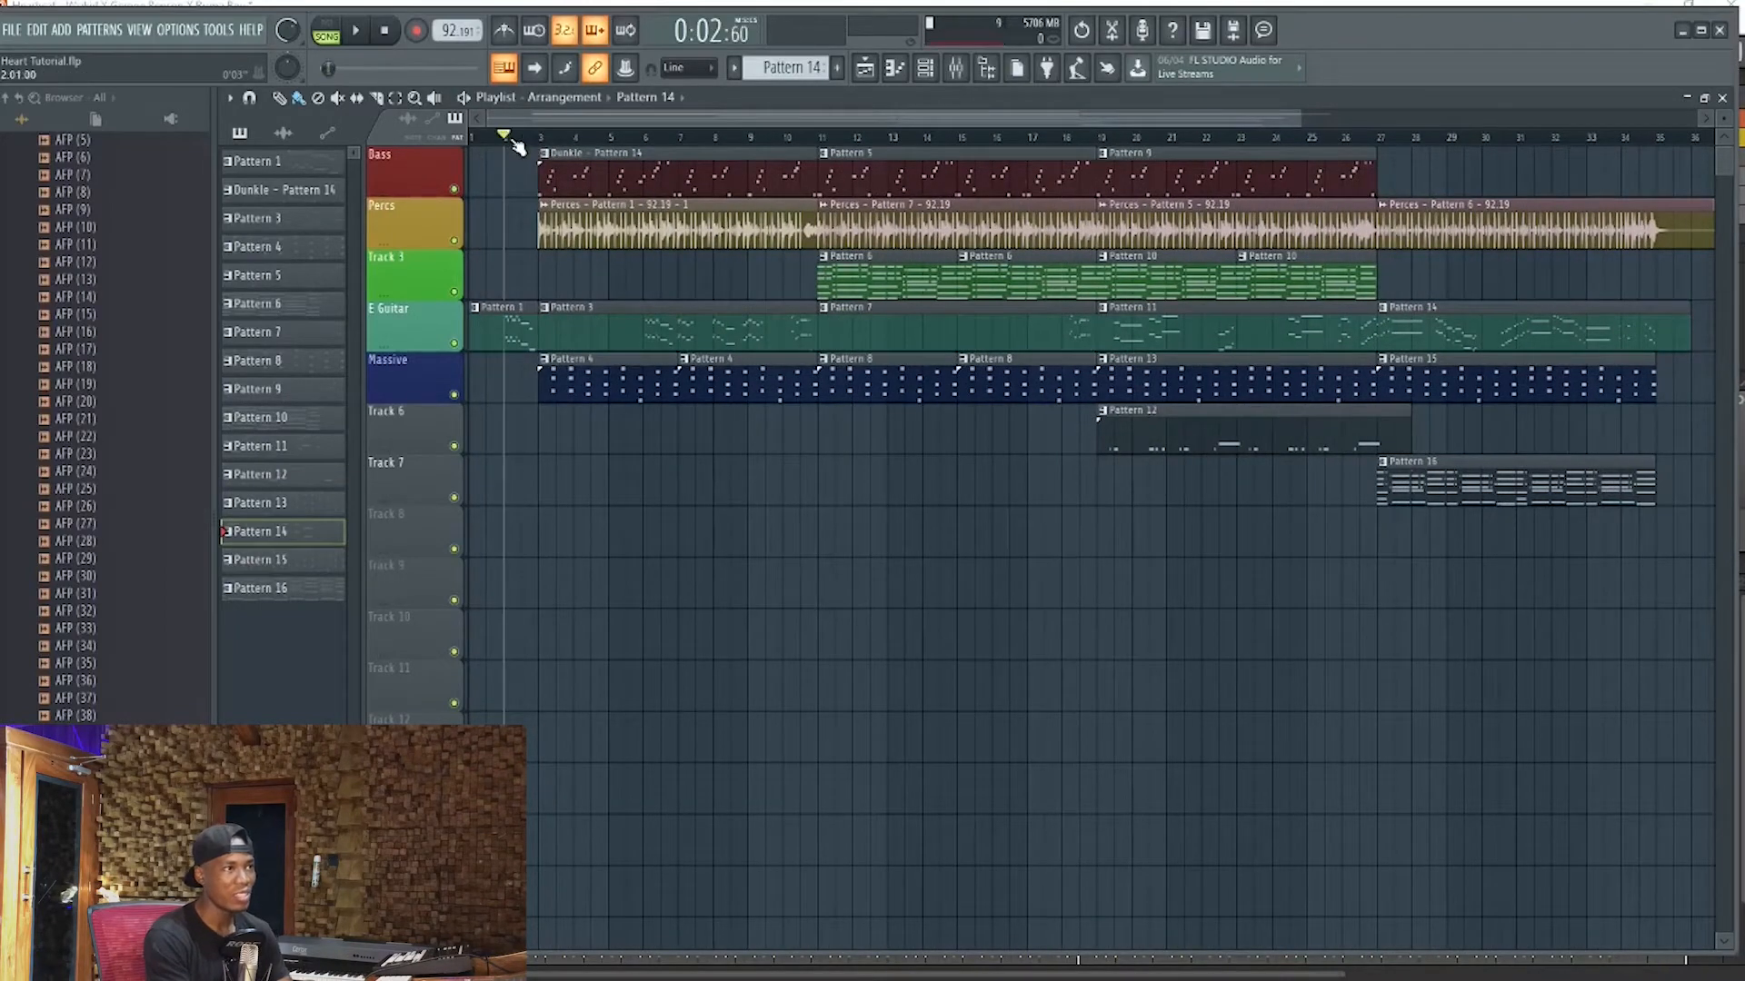
# Play the arrangement from bar 2 and again from bar 3, muting the Massive track during playback
pyautogui.press('space')
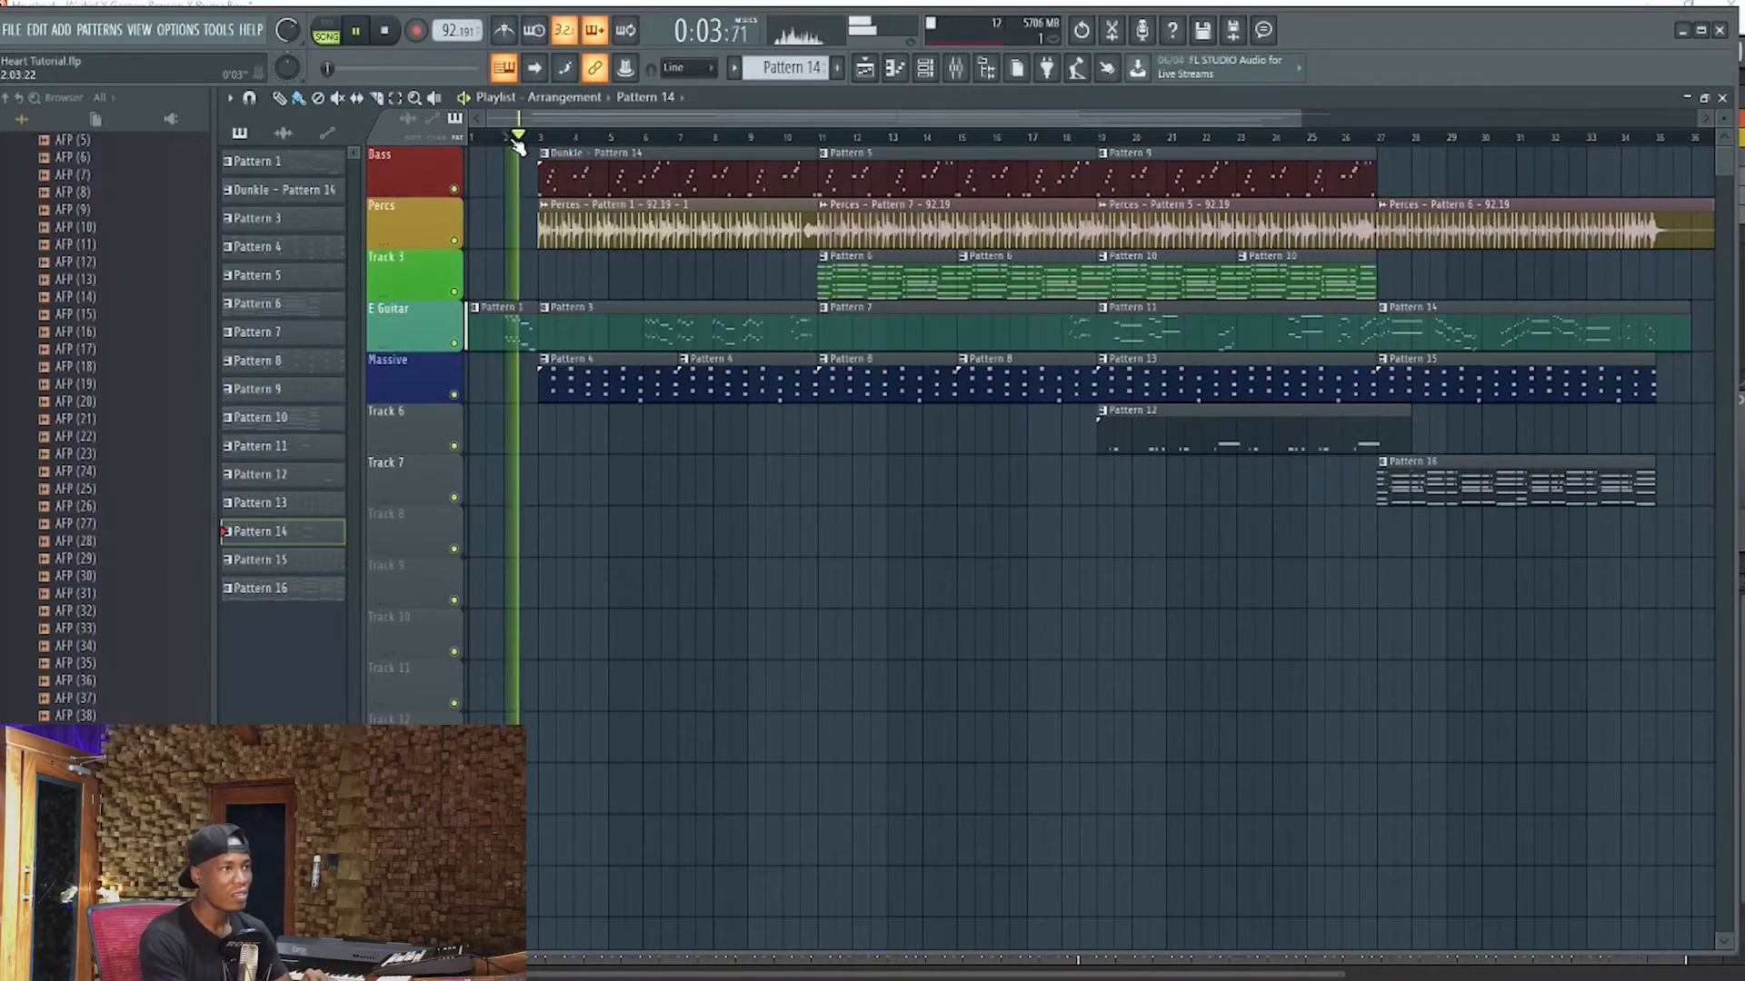
pyautogui.press('space')
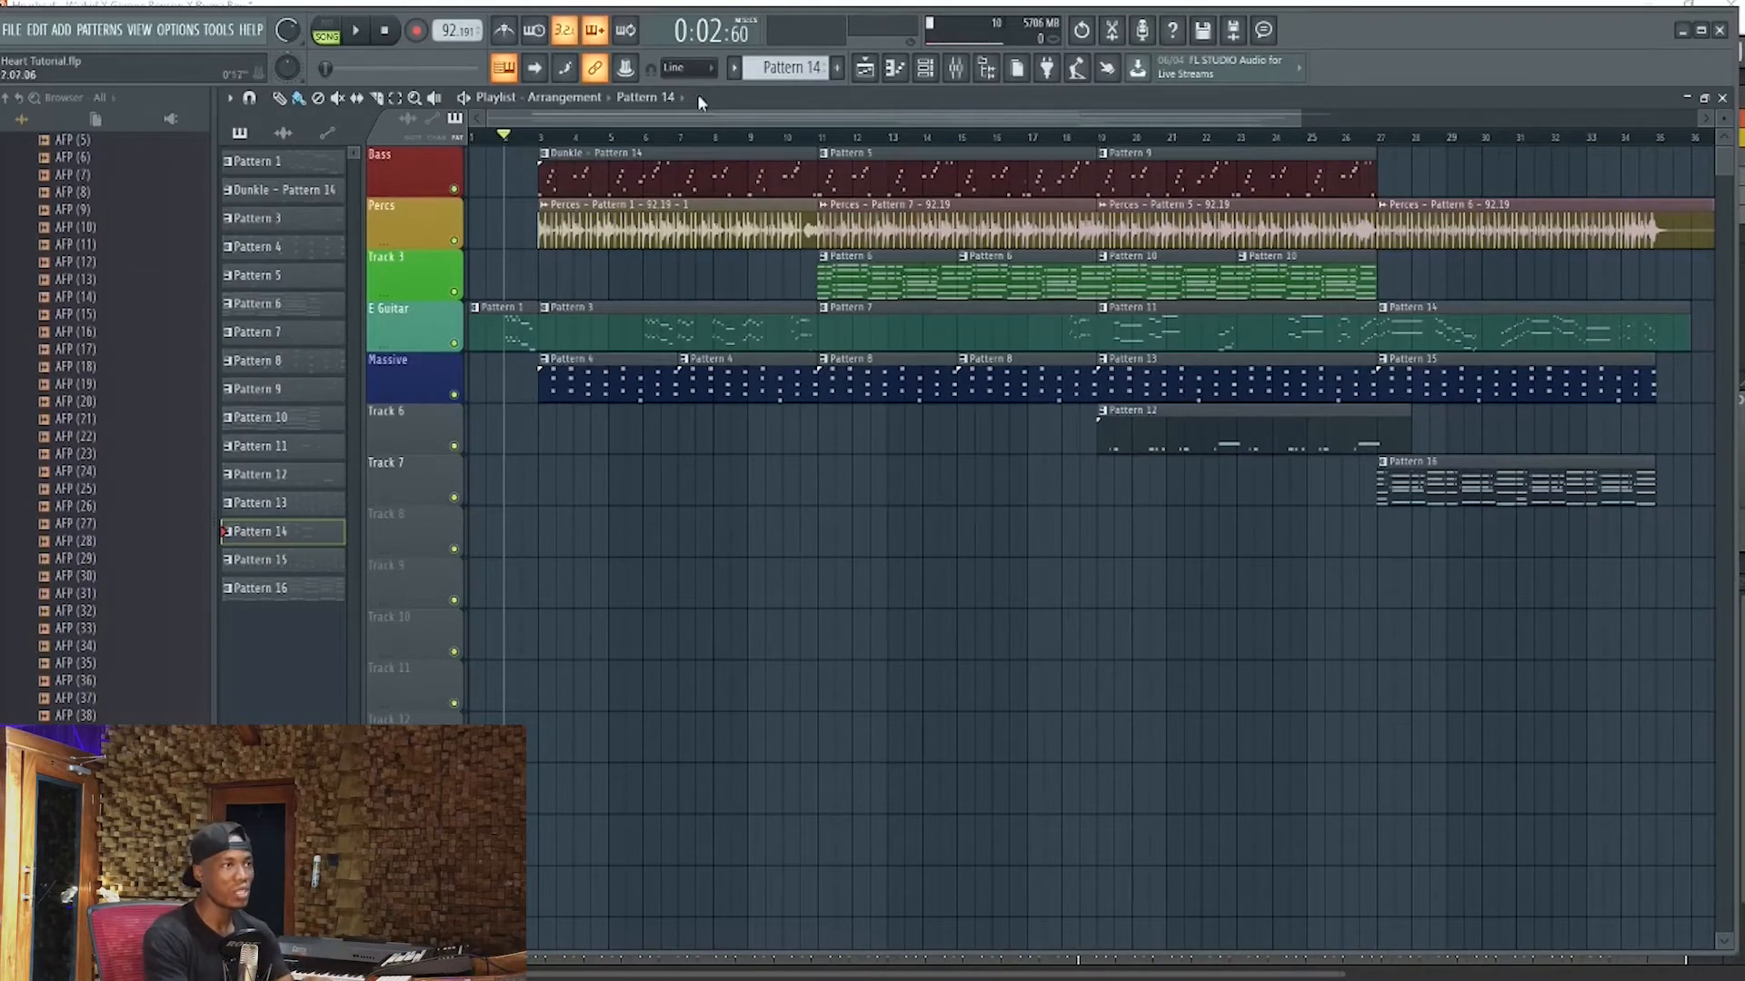
pyautogui.click(542, 141)
pyautogui.press('space')
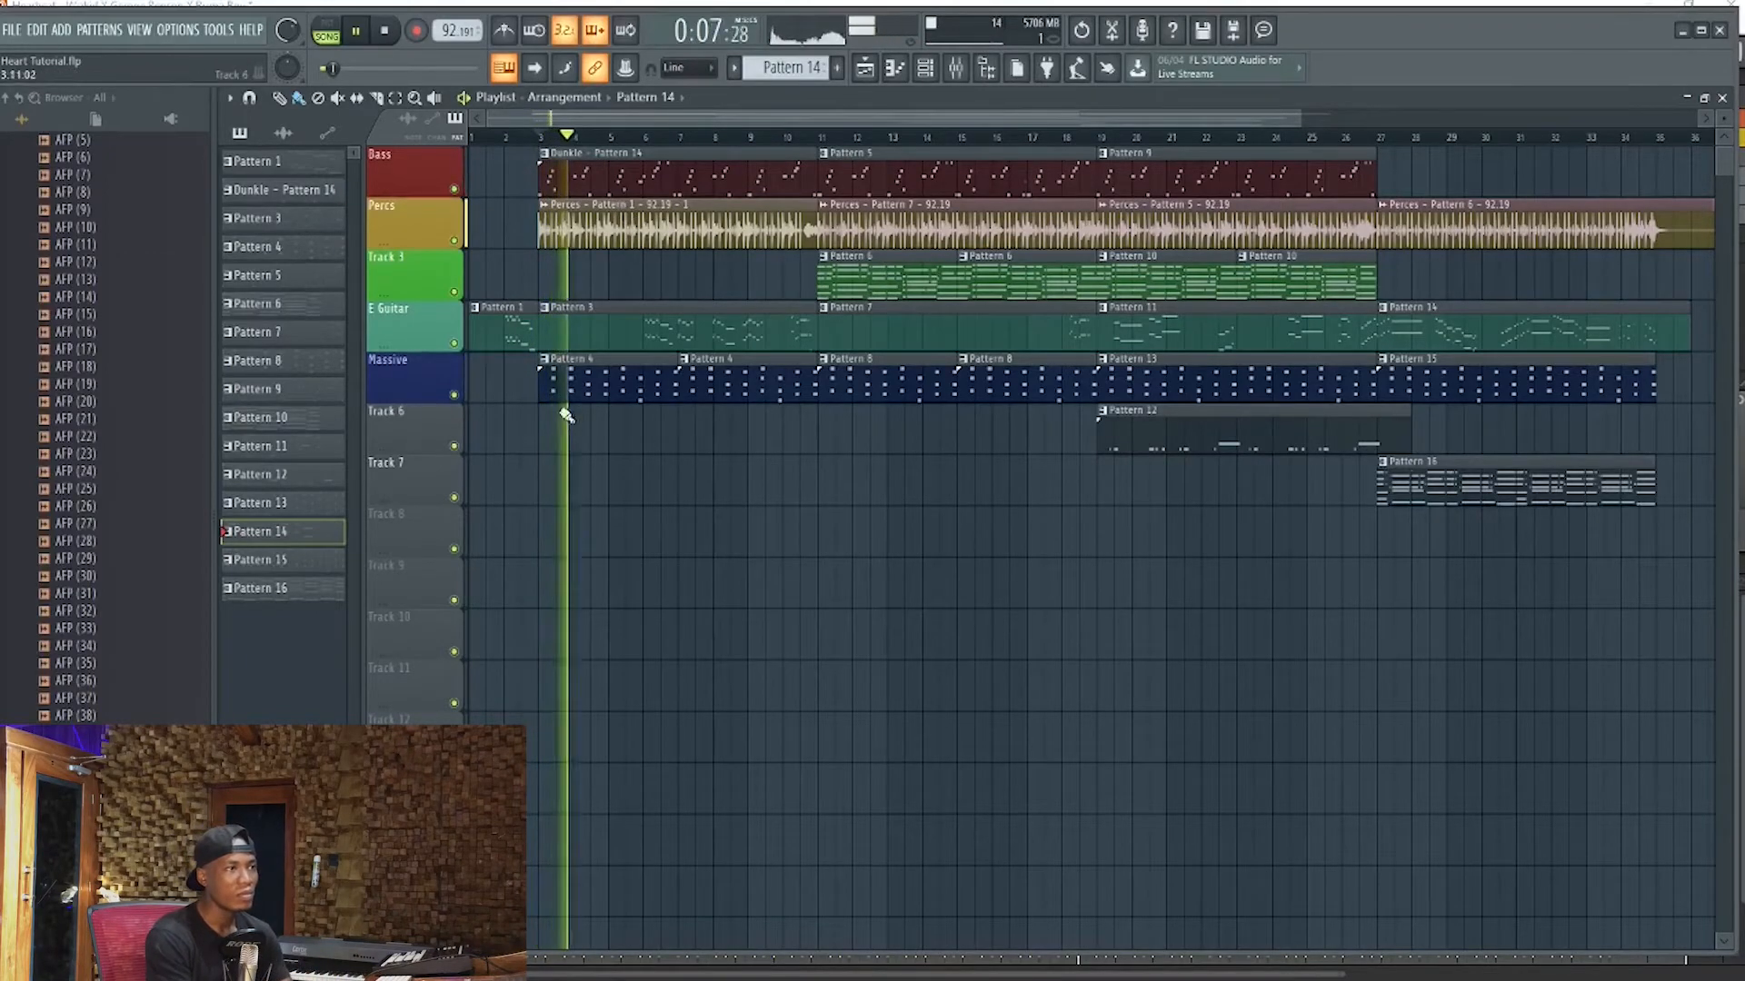
pyautogui.click(455, 394)
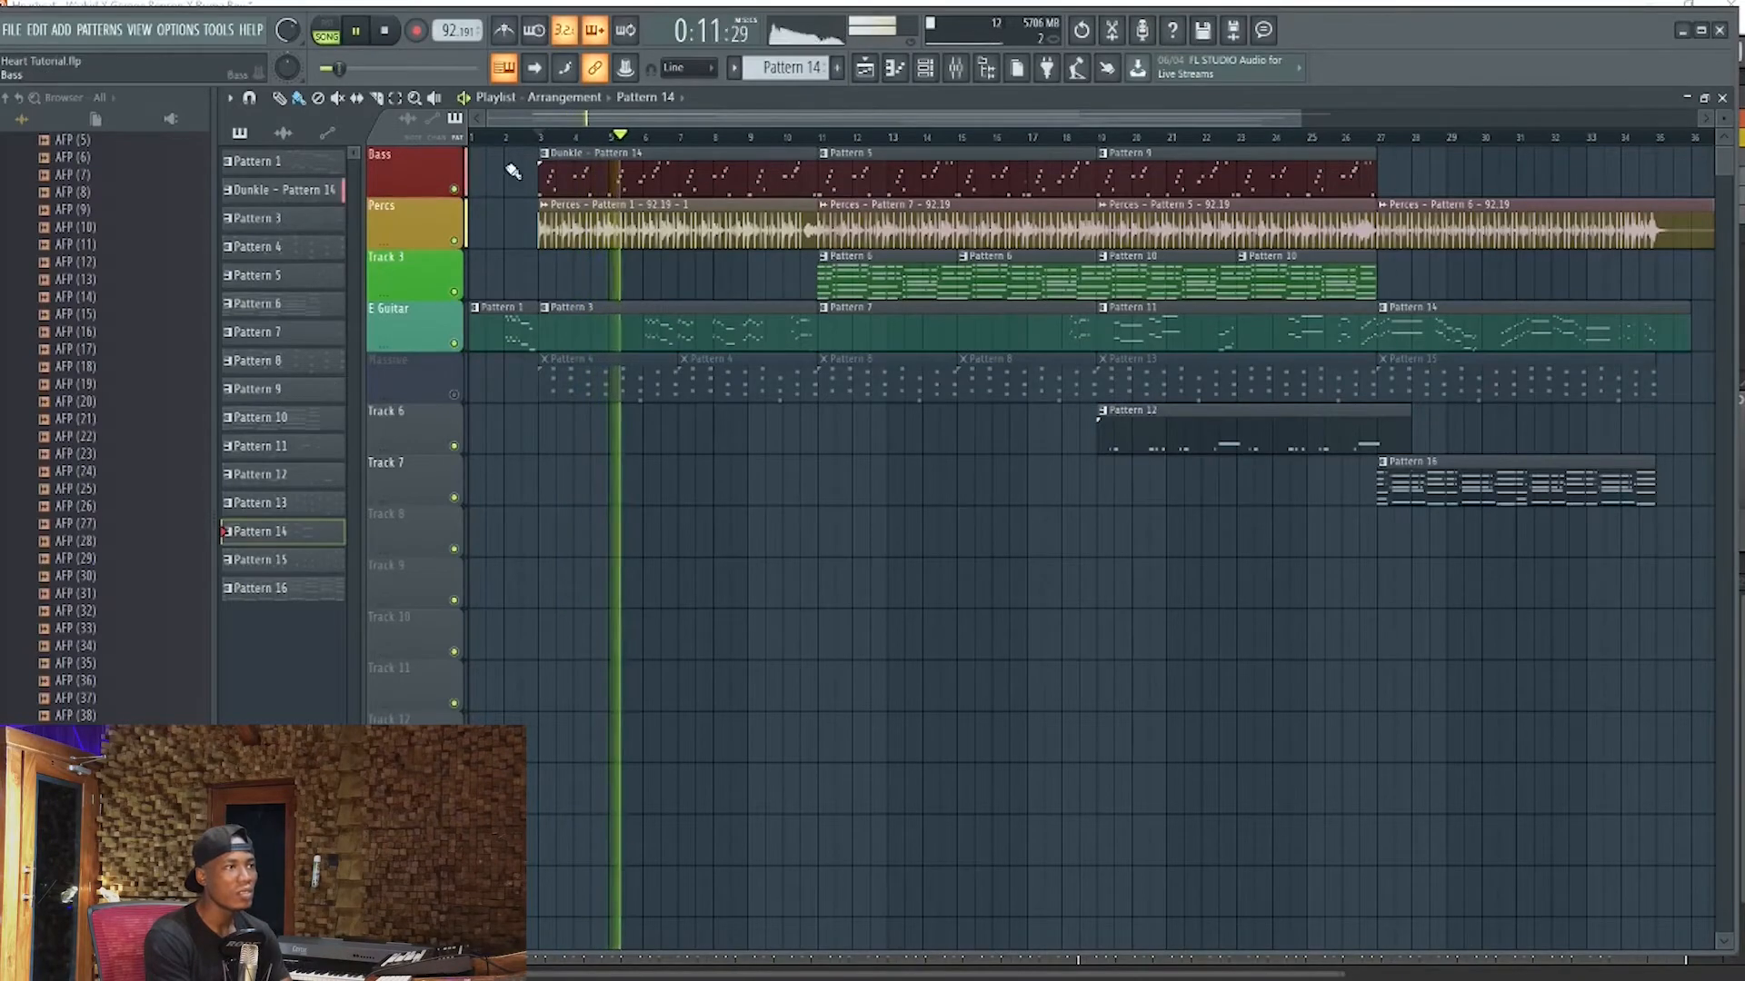
pyautogui.press('space')
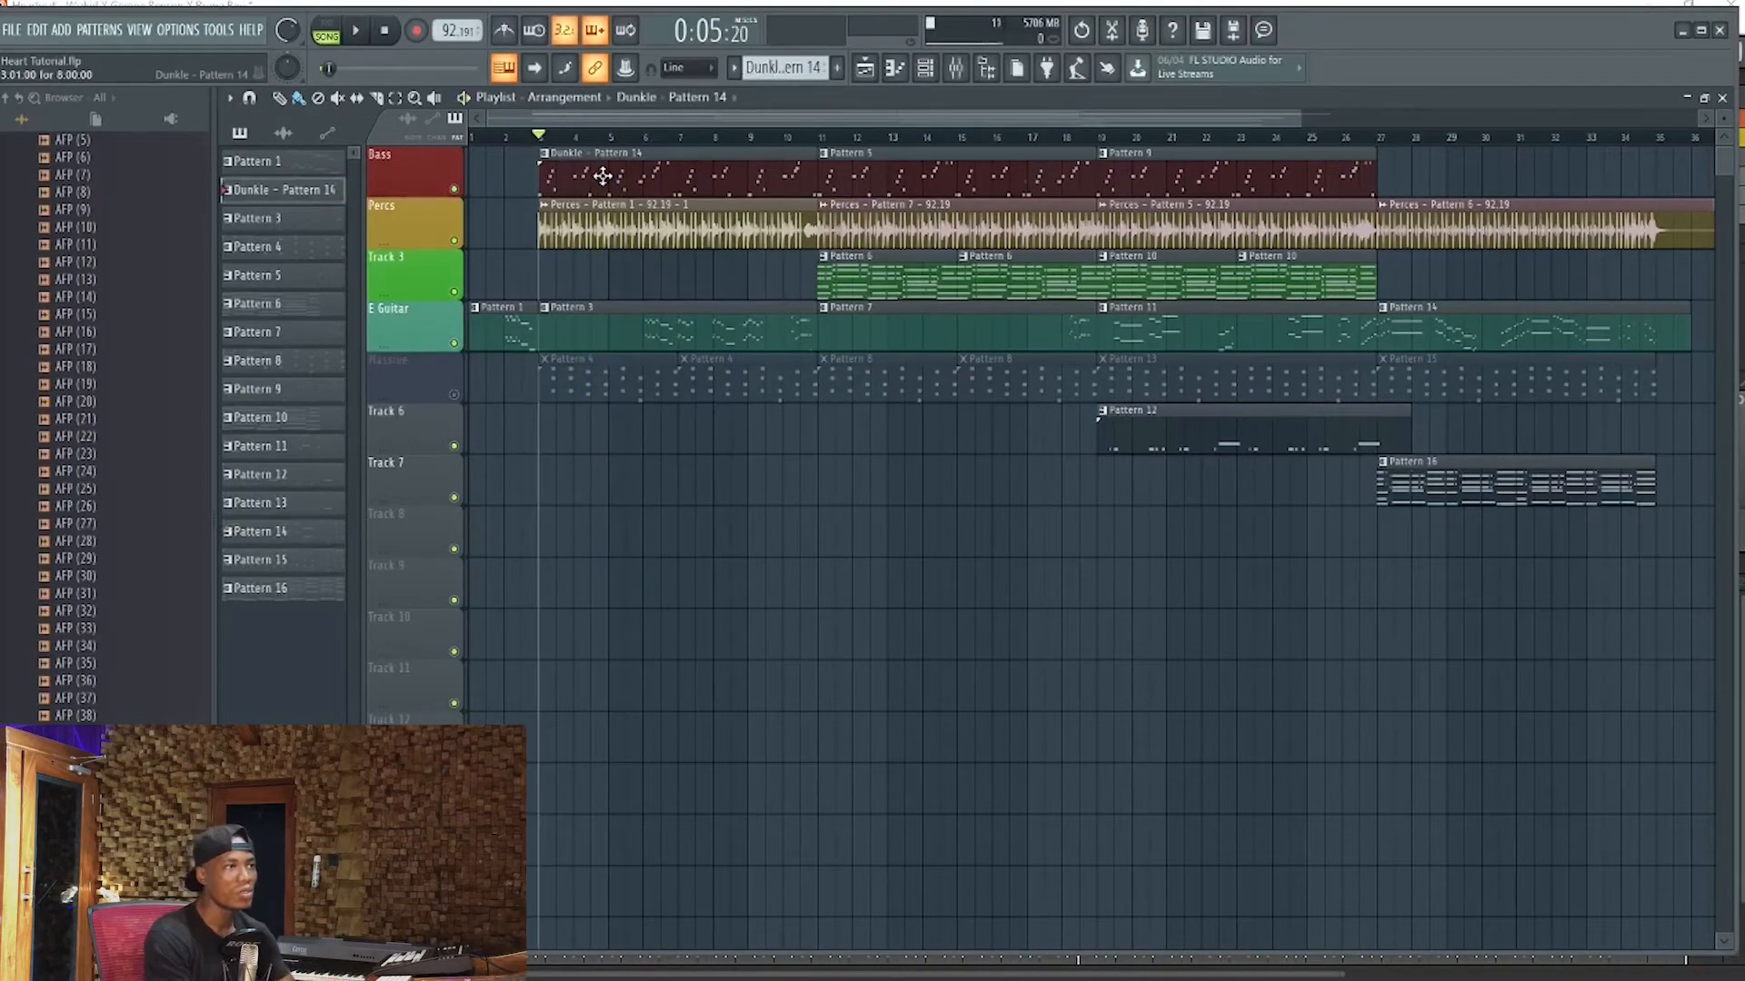
# Open the Dunkle - Pattern 14 bass clip in the Piano roll and bring up the Channel rack over its notes
pyautogui.doubleClick(602, 176)
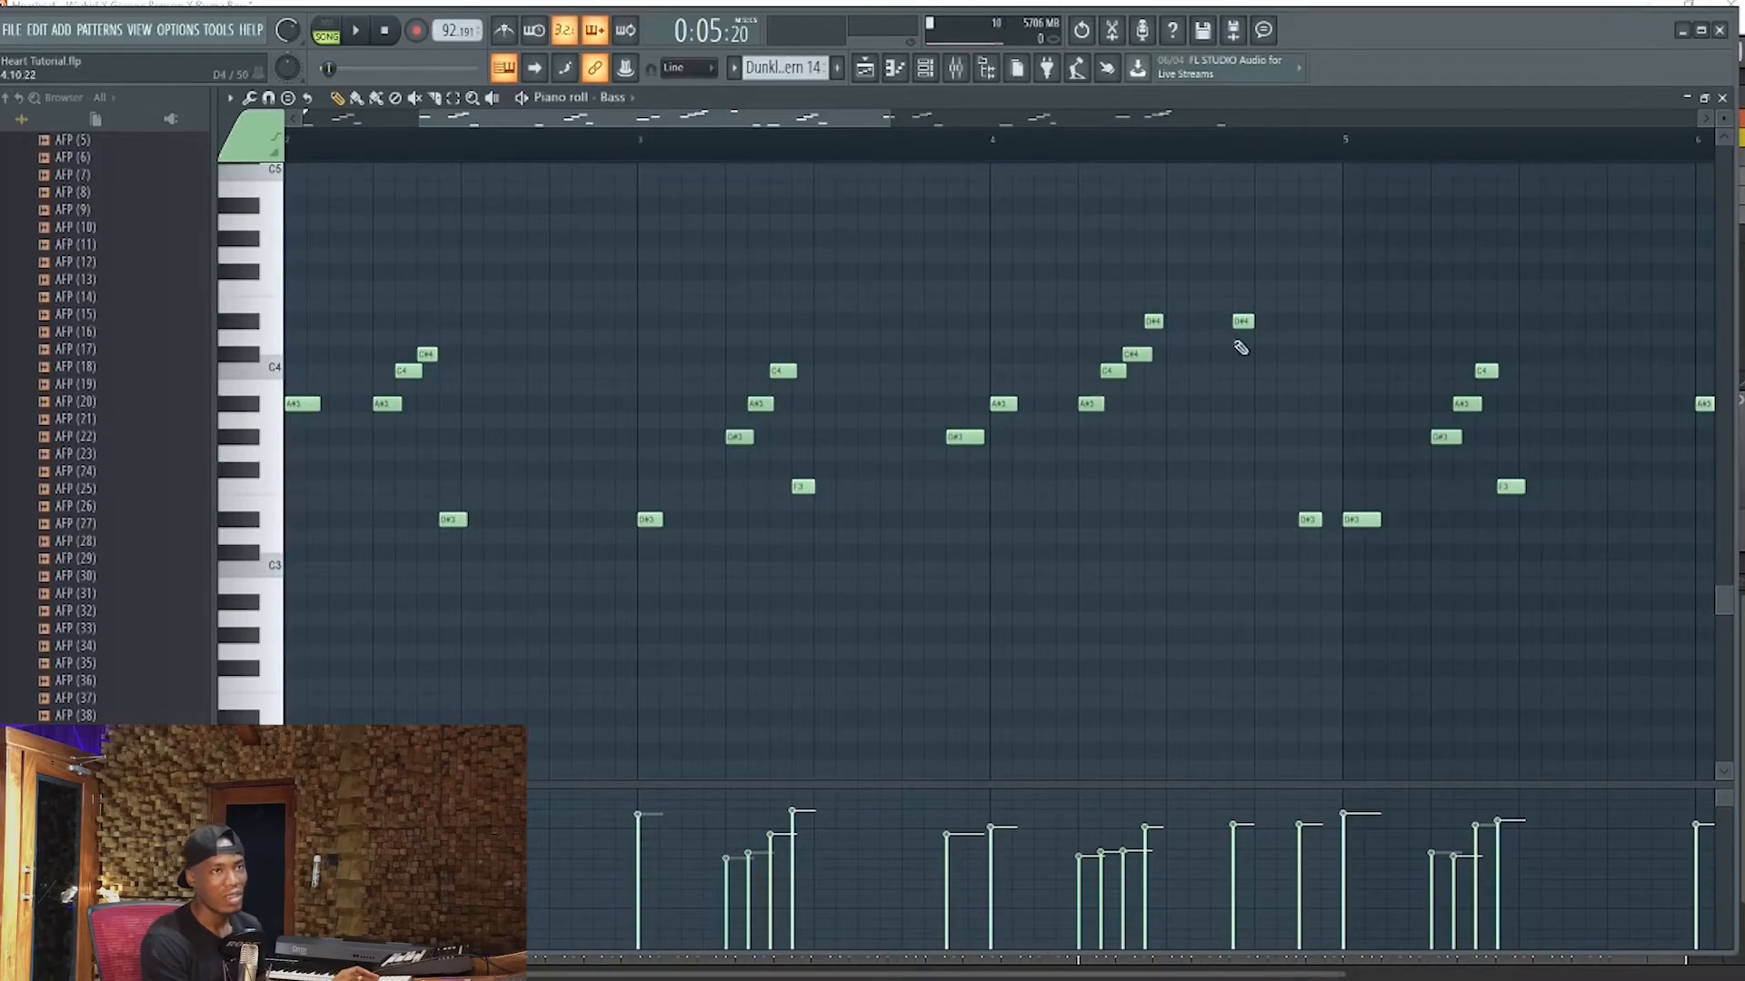
pyautogui.scroll(-5, 1268, 332)
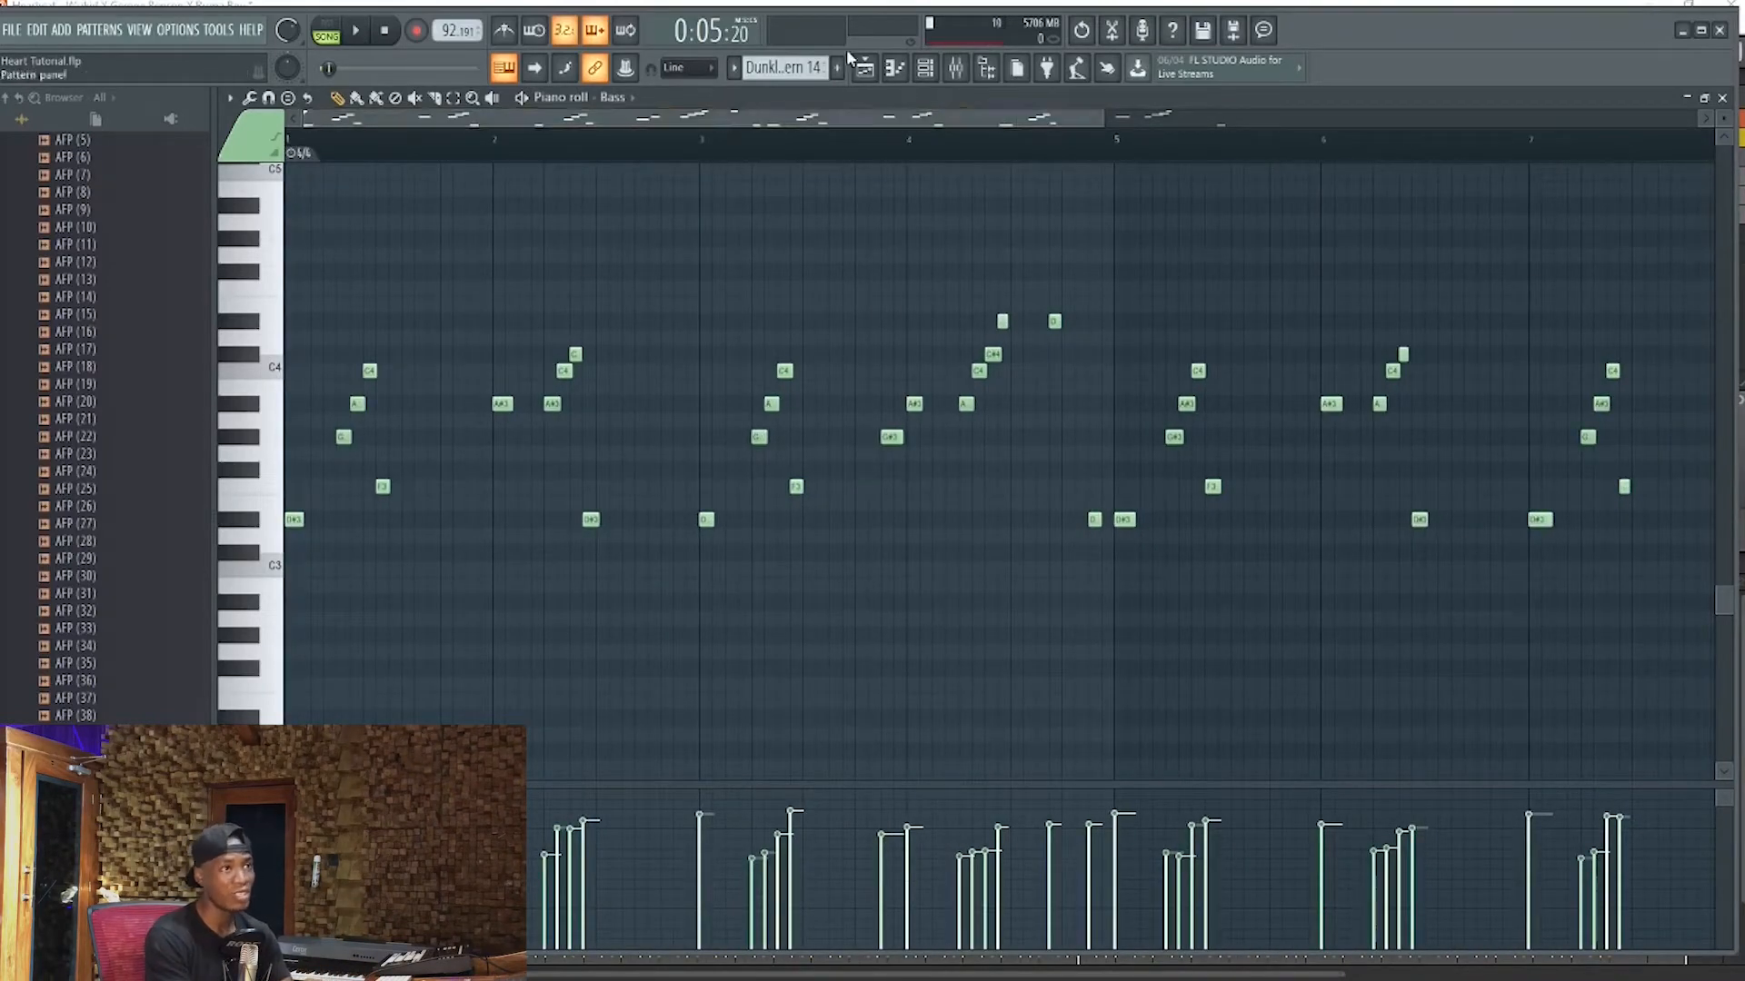
pyautogui.click(894, 68)
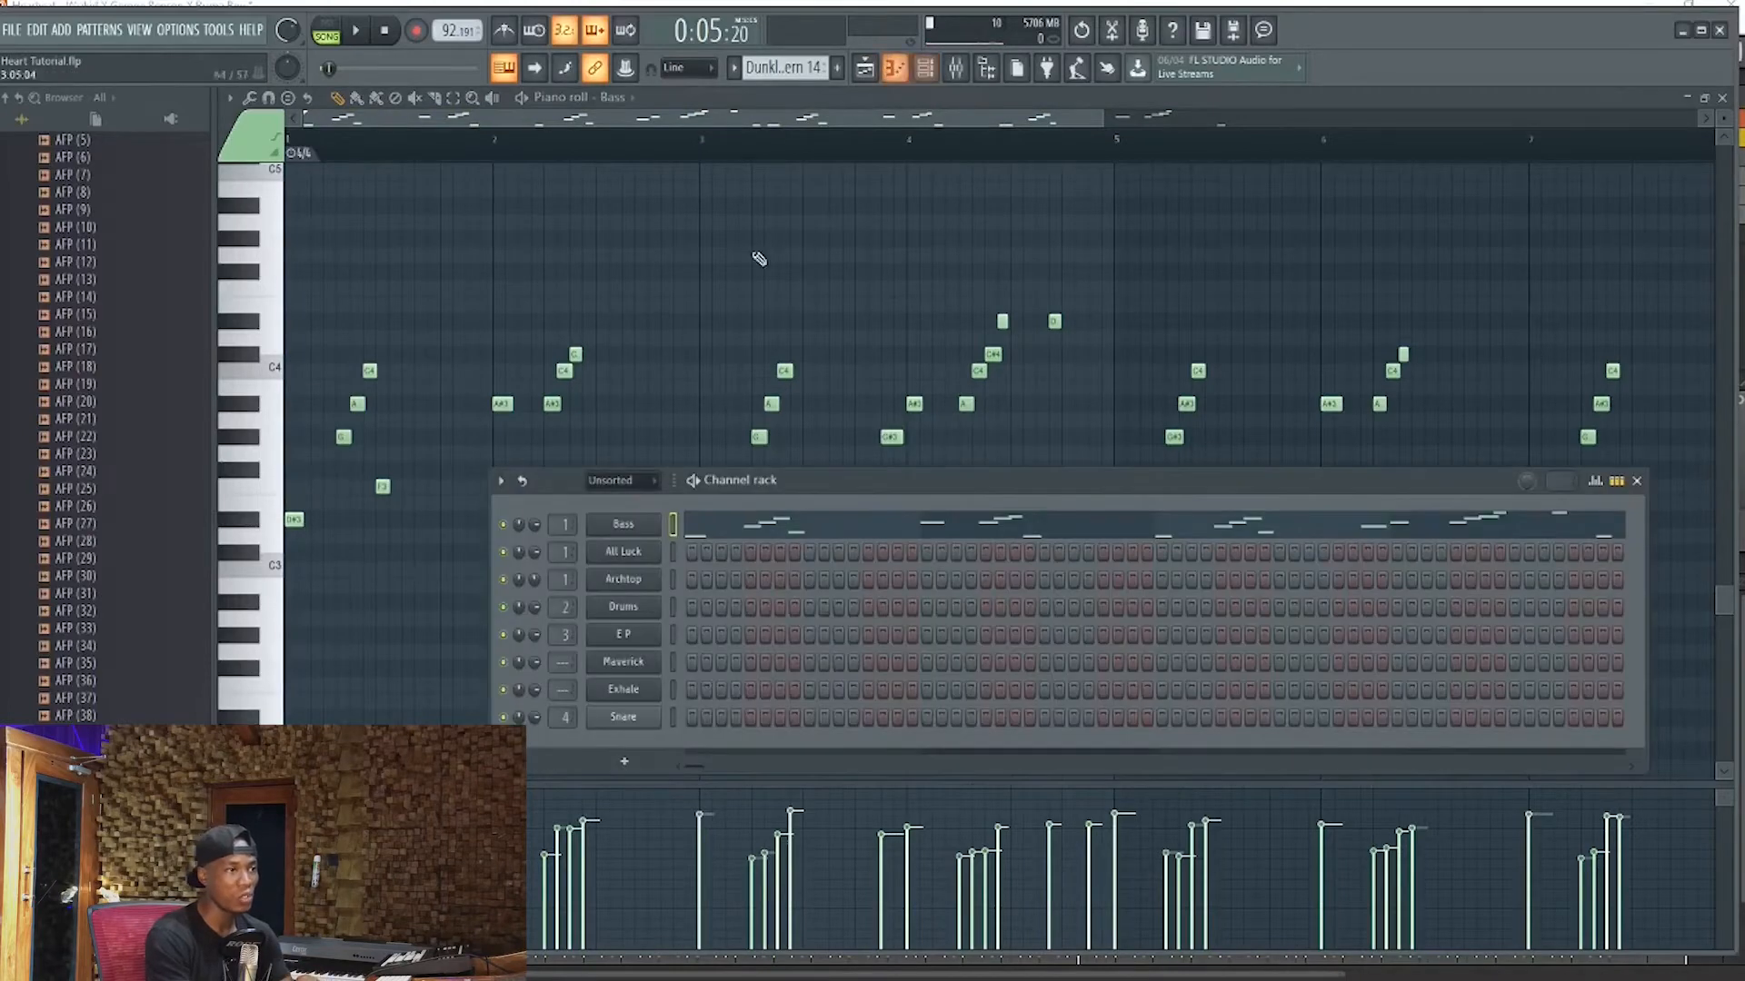
pyautogui.moveTo(913, 483); pyautogui.dragTo(984, 396)
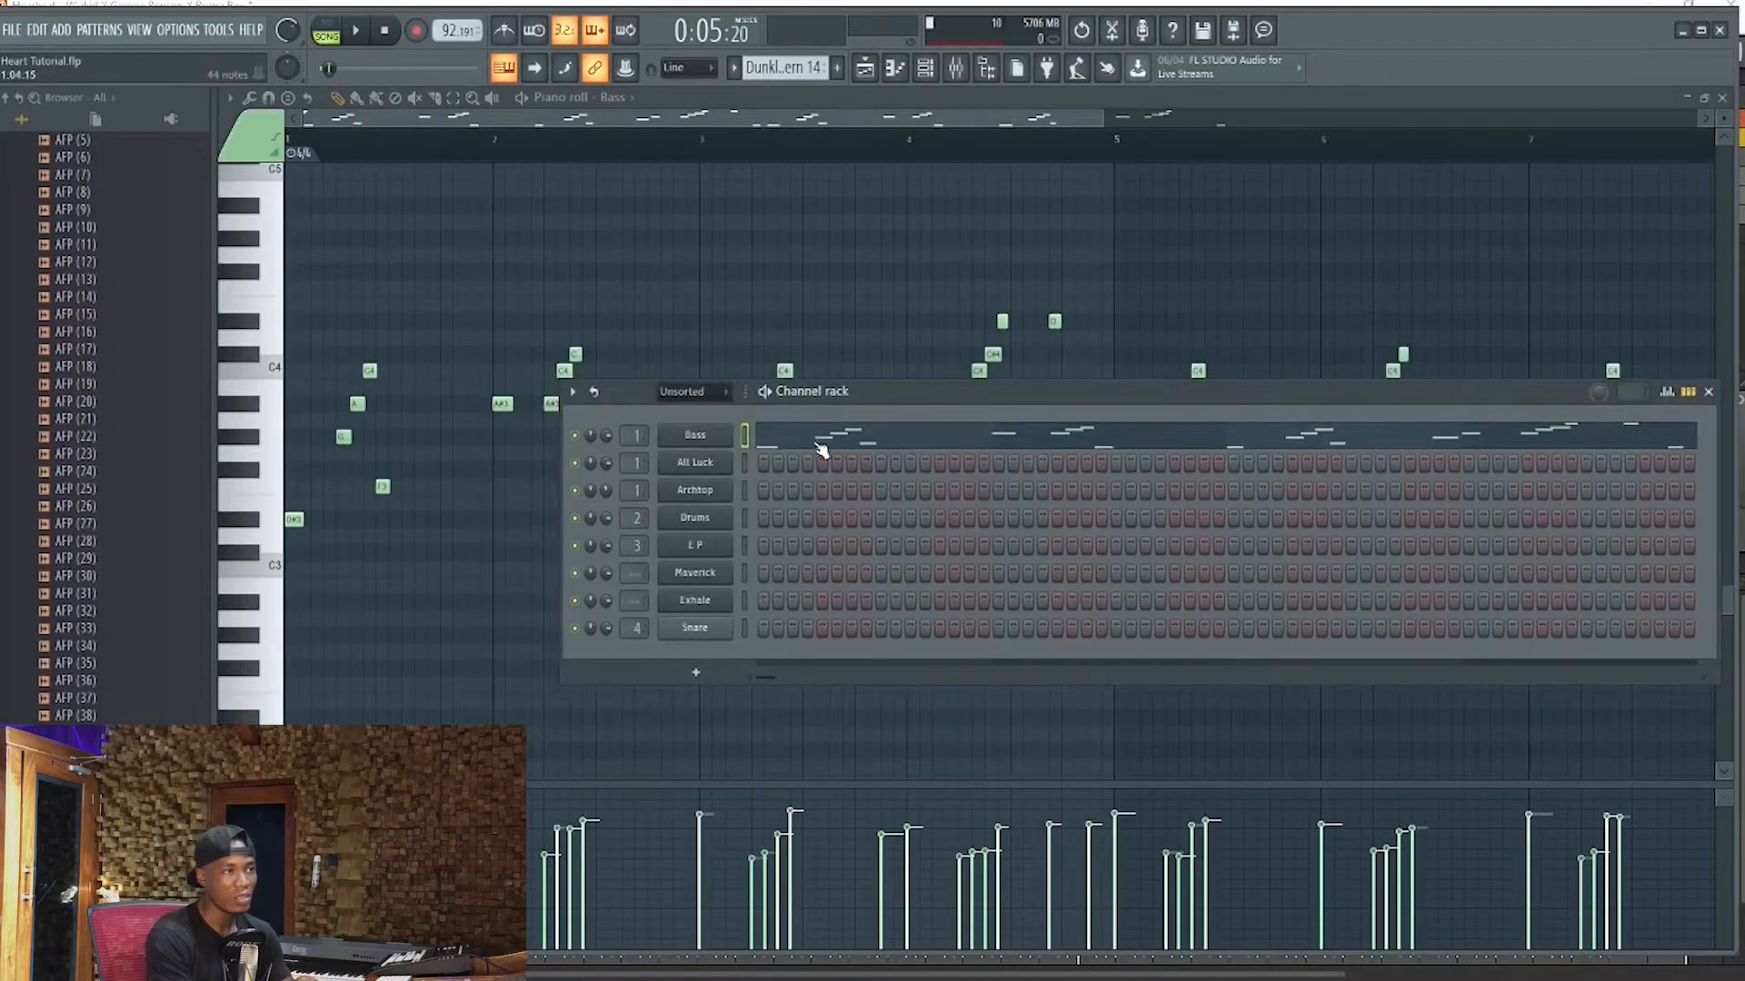
# Return to the Playlist, reopen the Bass channel's notes from the Channel rack and fit the whole pattern in the Piano roll
pyautogui.press('F5')
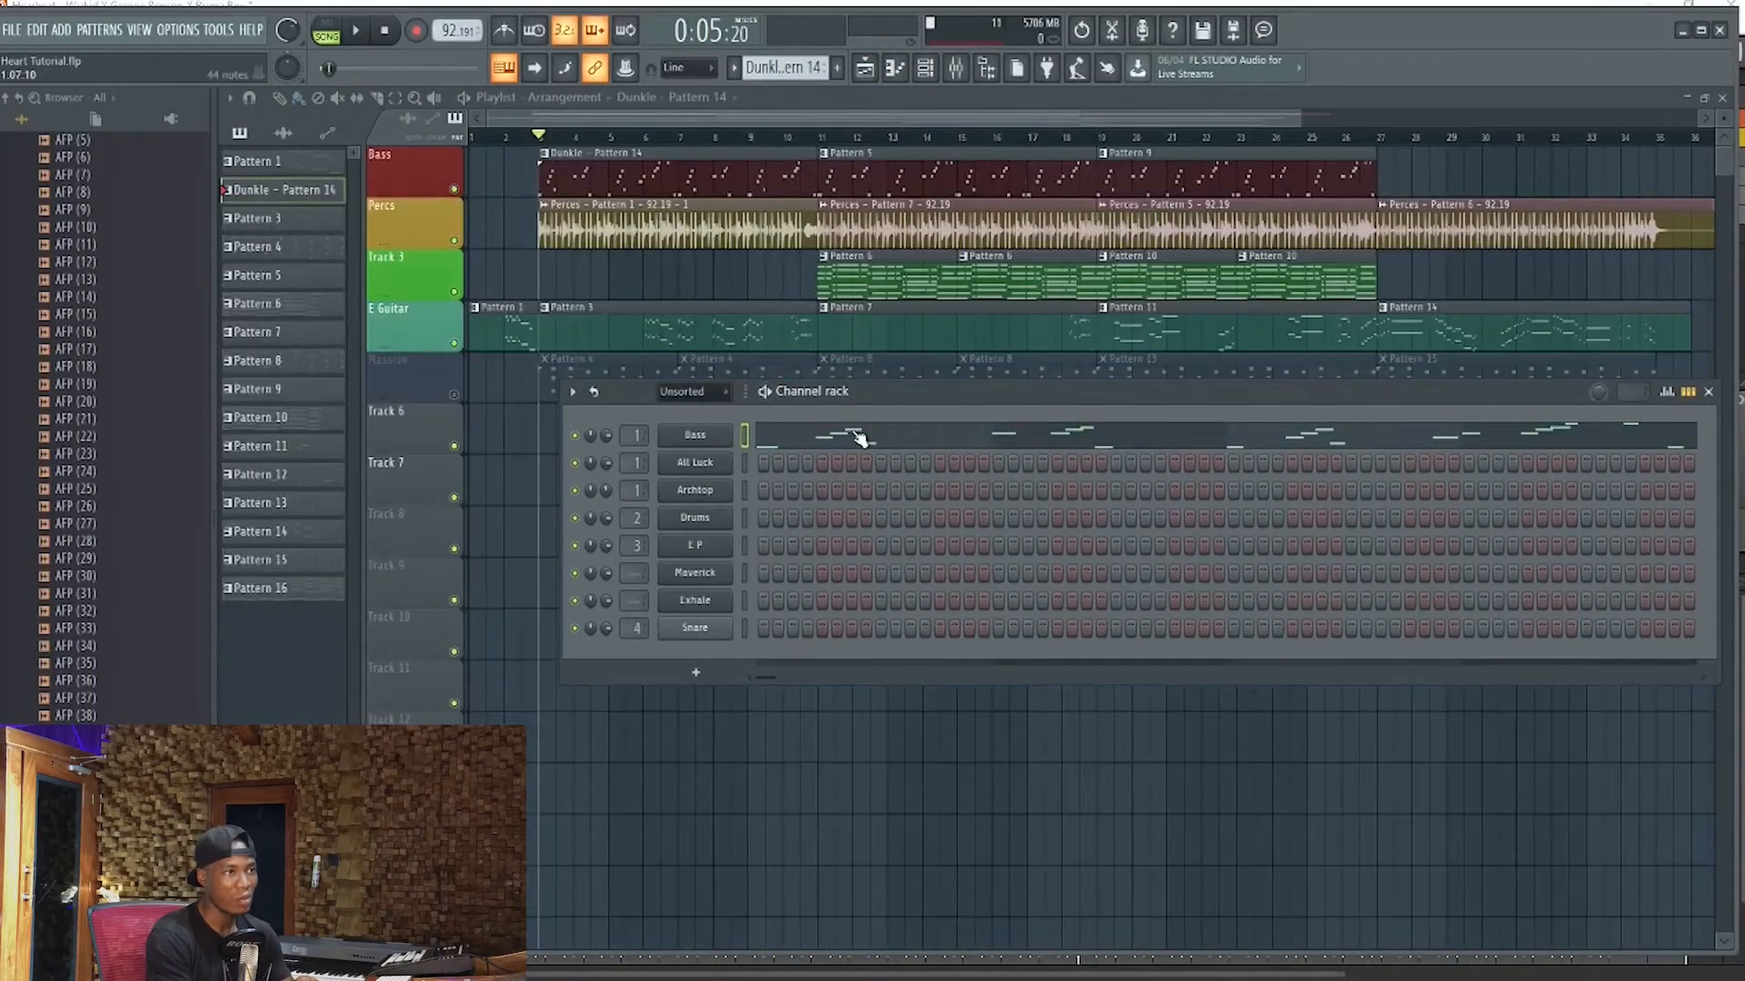
pyautogui.click(860, 438)
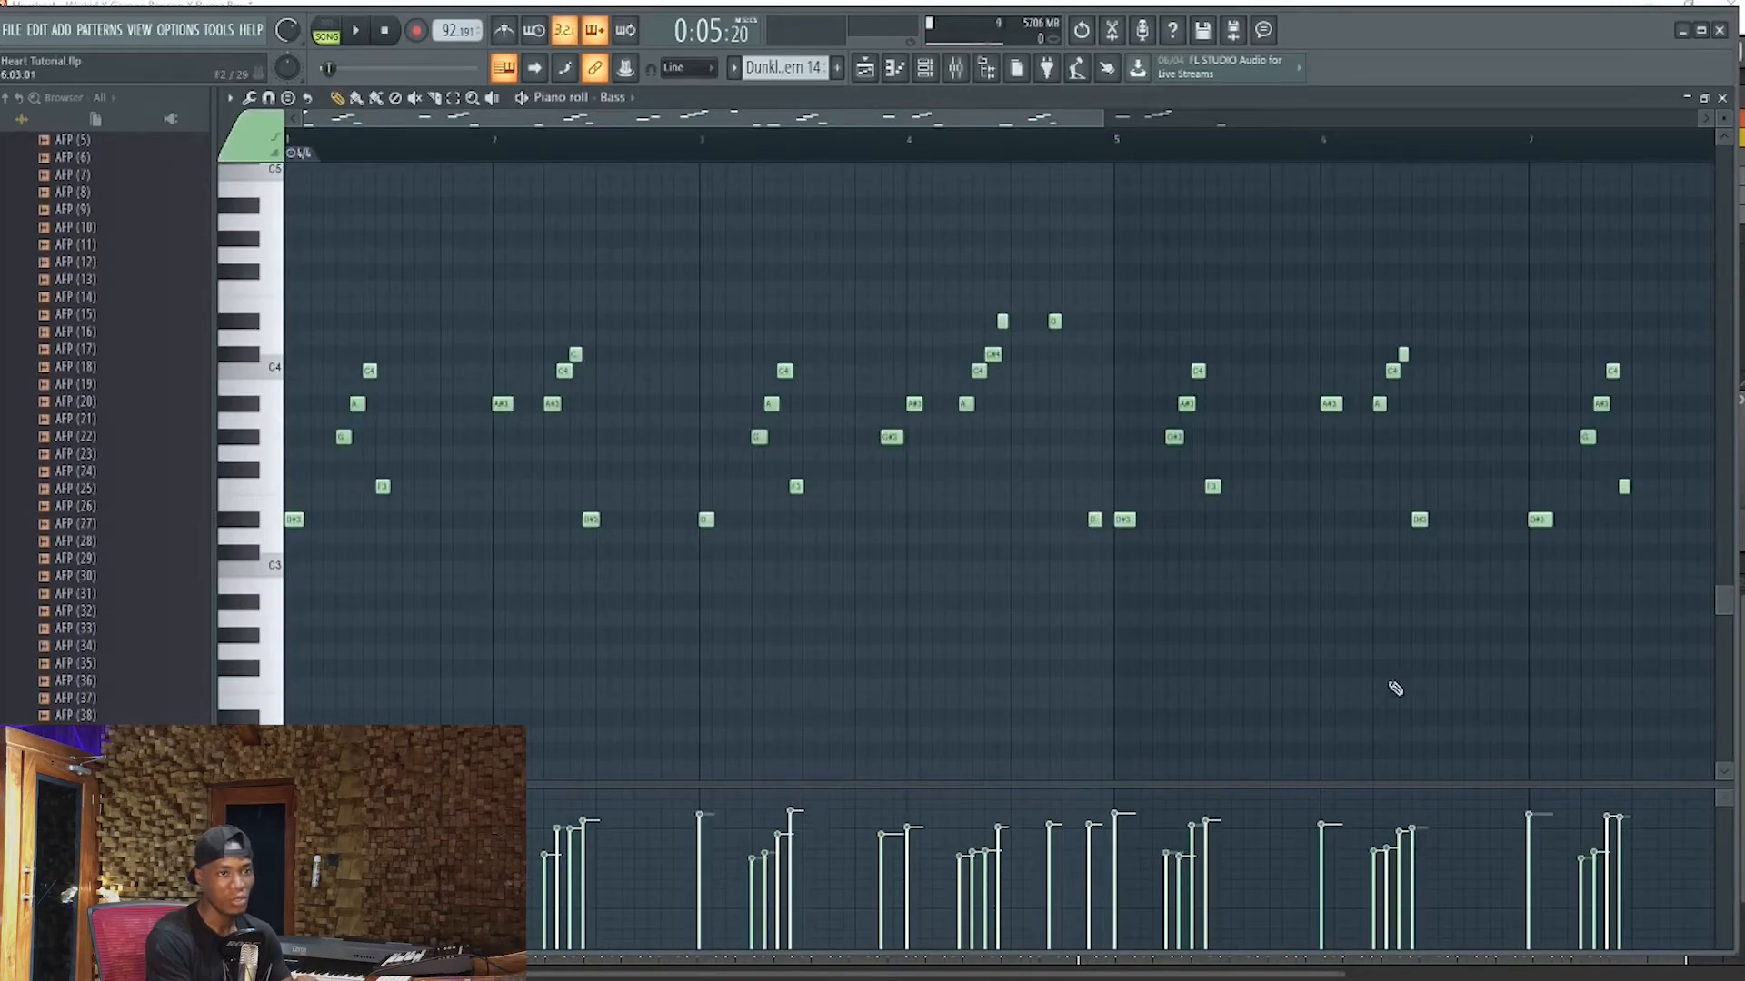
pyautogui.scroll(-3, 706, 377)
pyautogui.scroll(4, 711, 388)
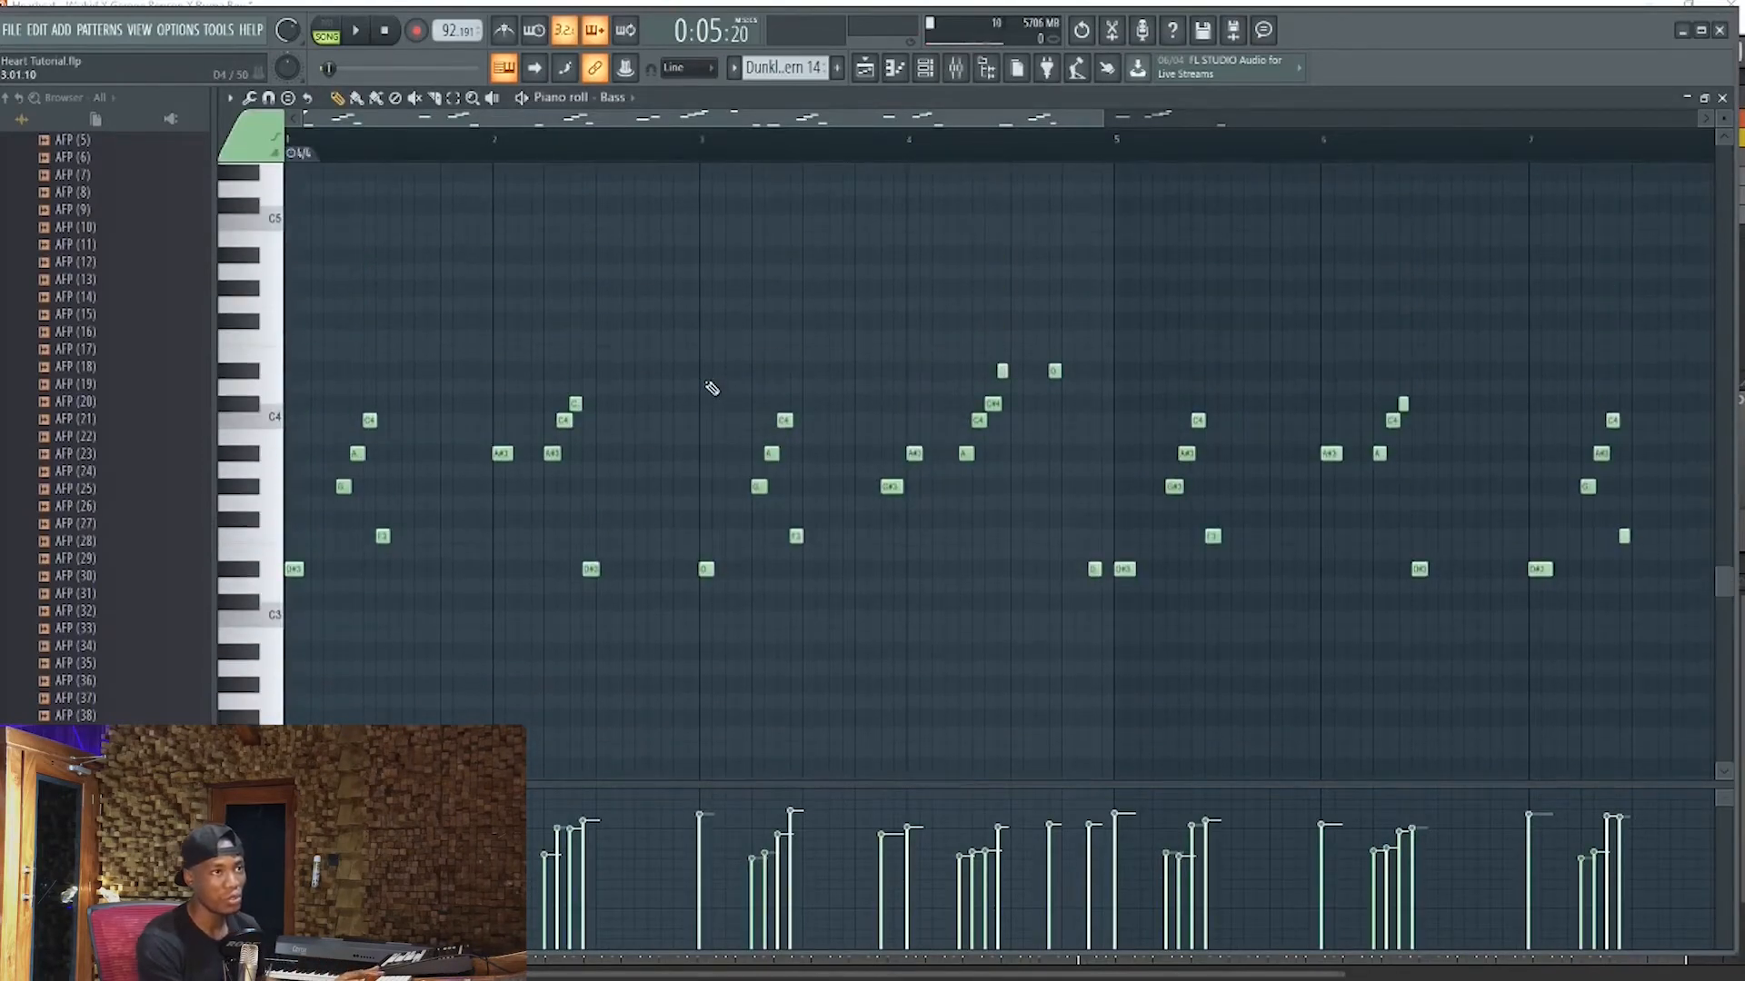
pyautogui.moveTo(1101, 112); pyautogui.dragTo(1343, 113)
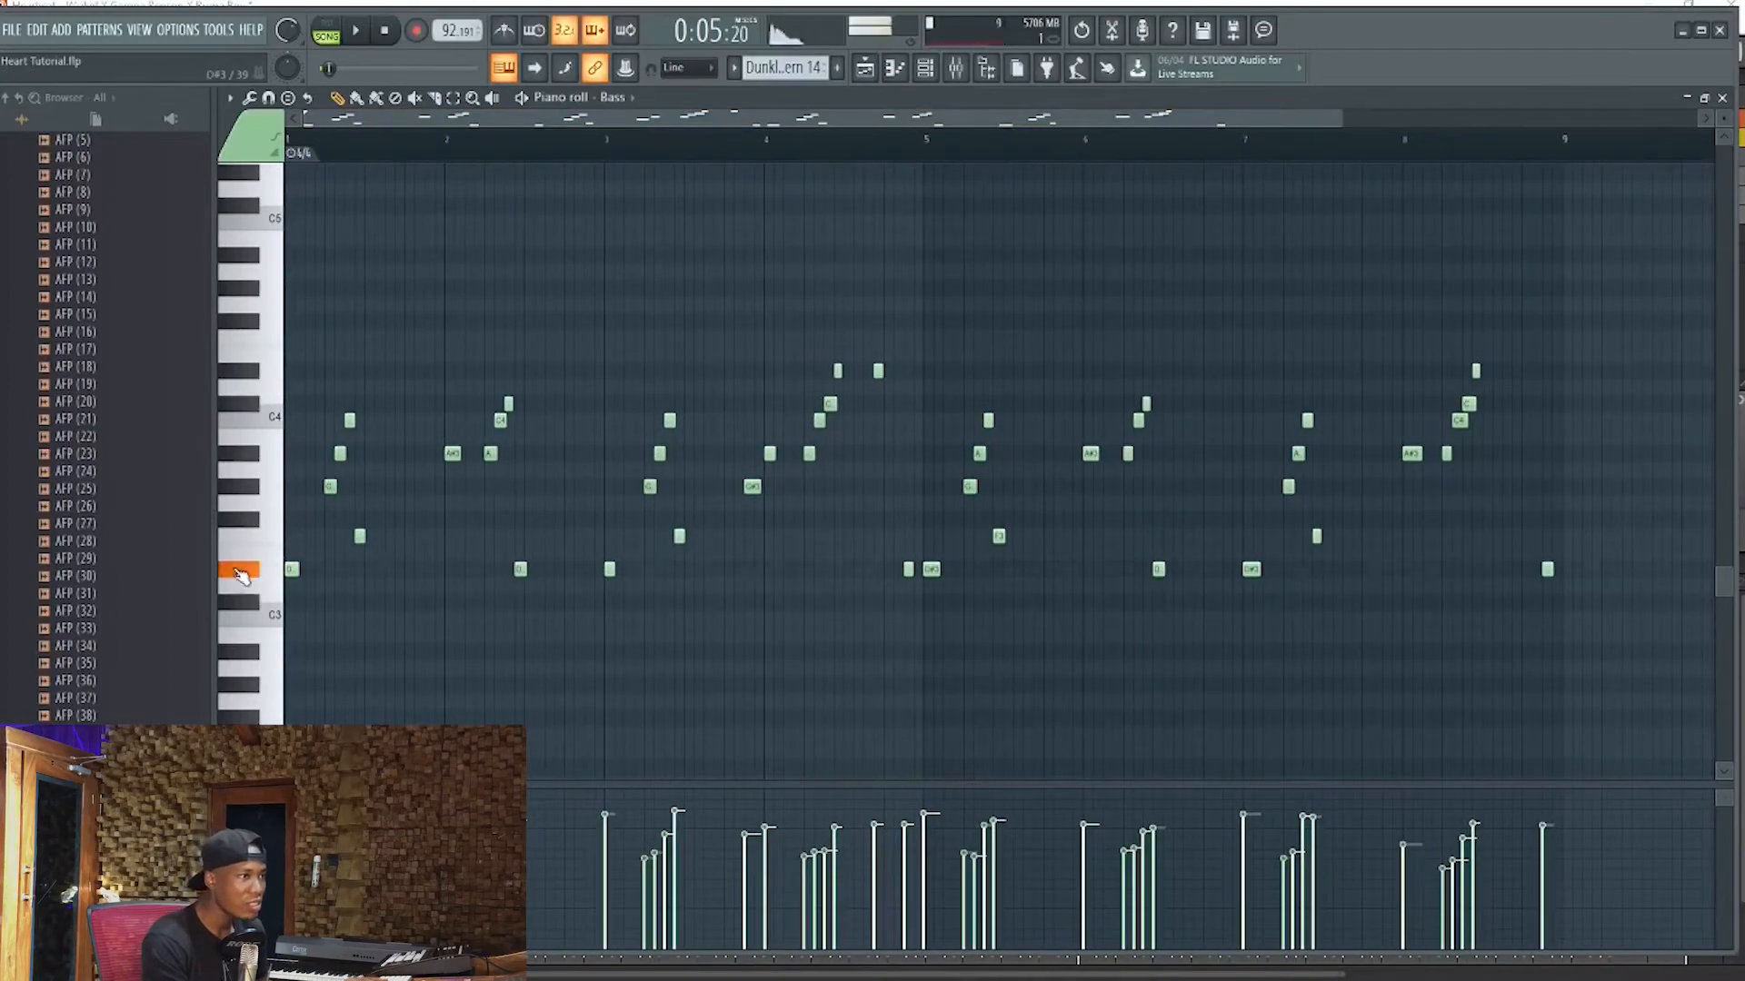
# Open the Bass channel's Komplete Kontrol instrument and position its window so the Massive X Dunkle preset can be examined
pyautogui.click(925, 68)
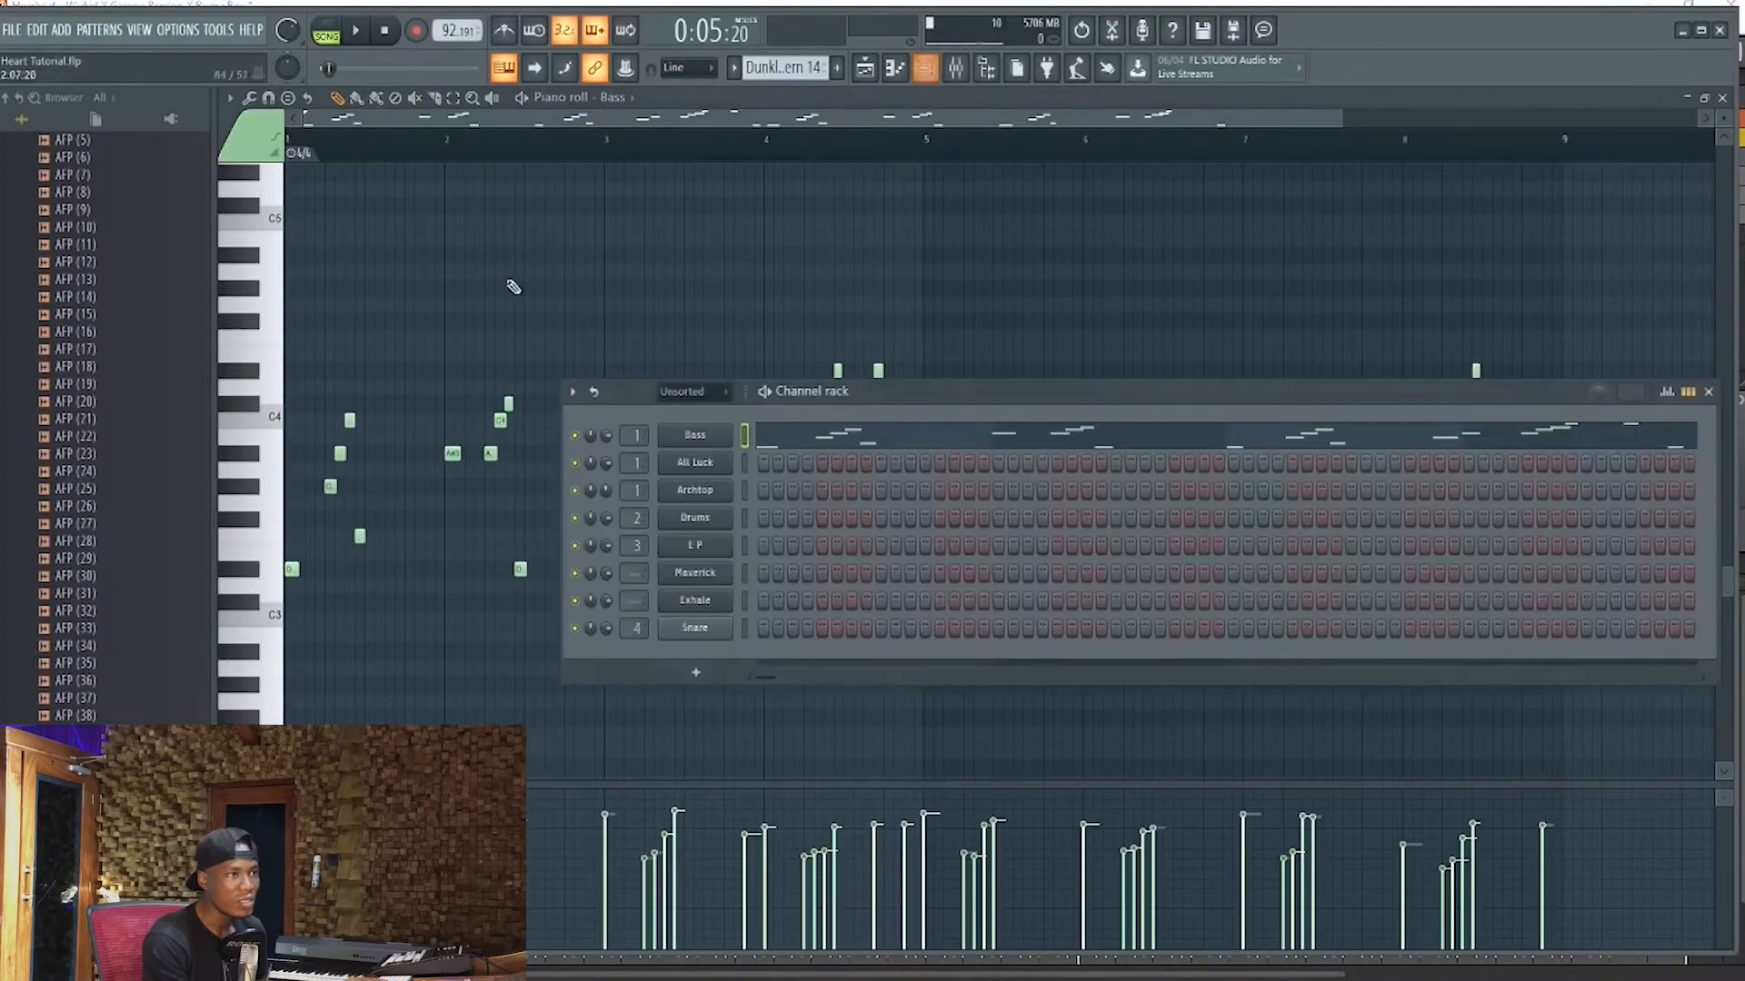
pyautogui.click(691, 437)
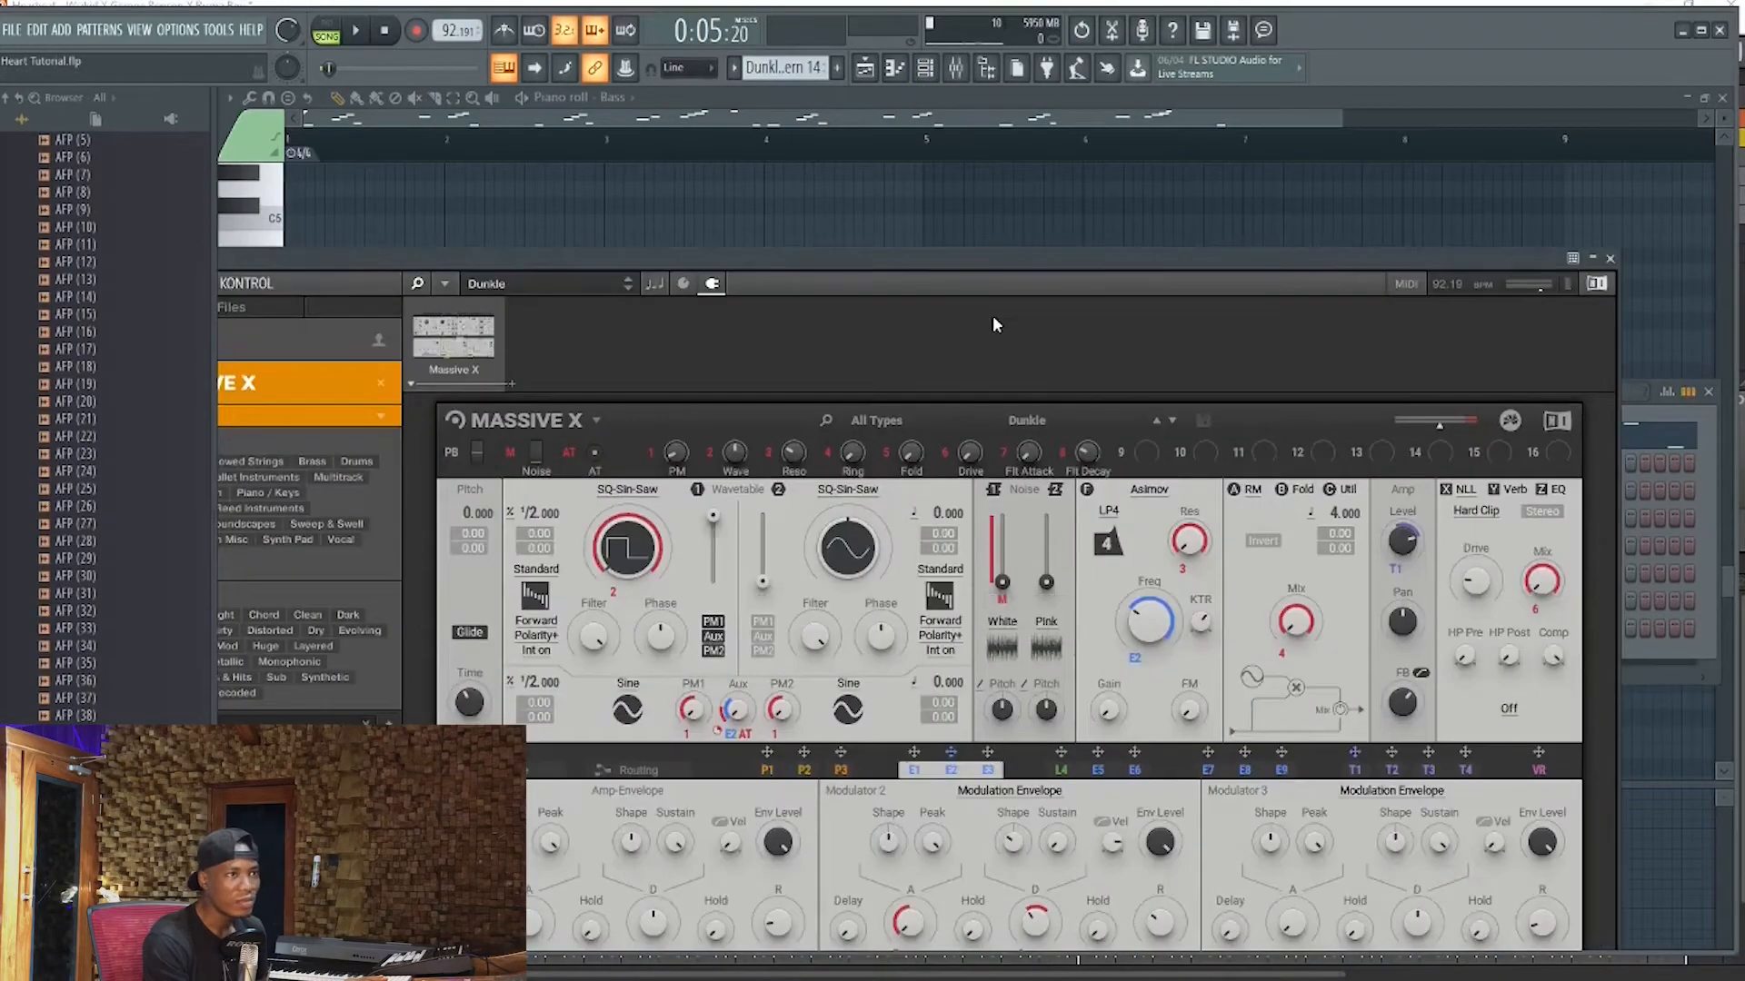
pyautogui.moveTo(1011, 263); pyautogui.dragTo(1127, 153)
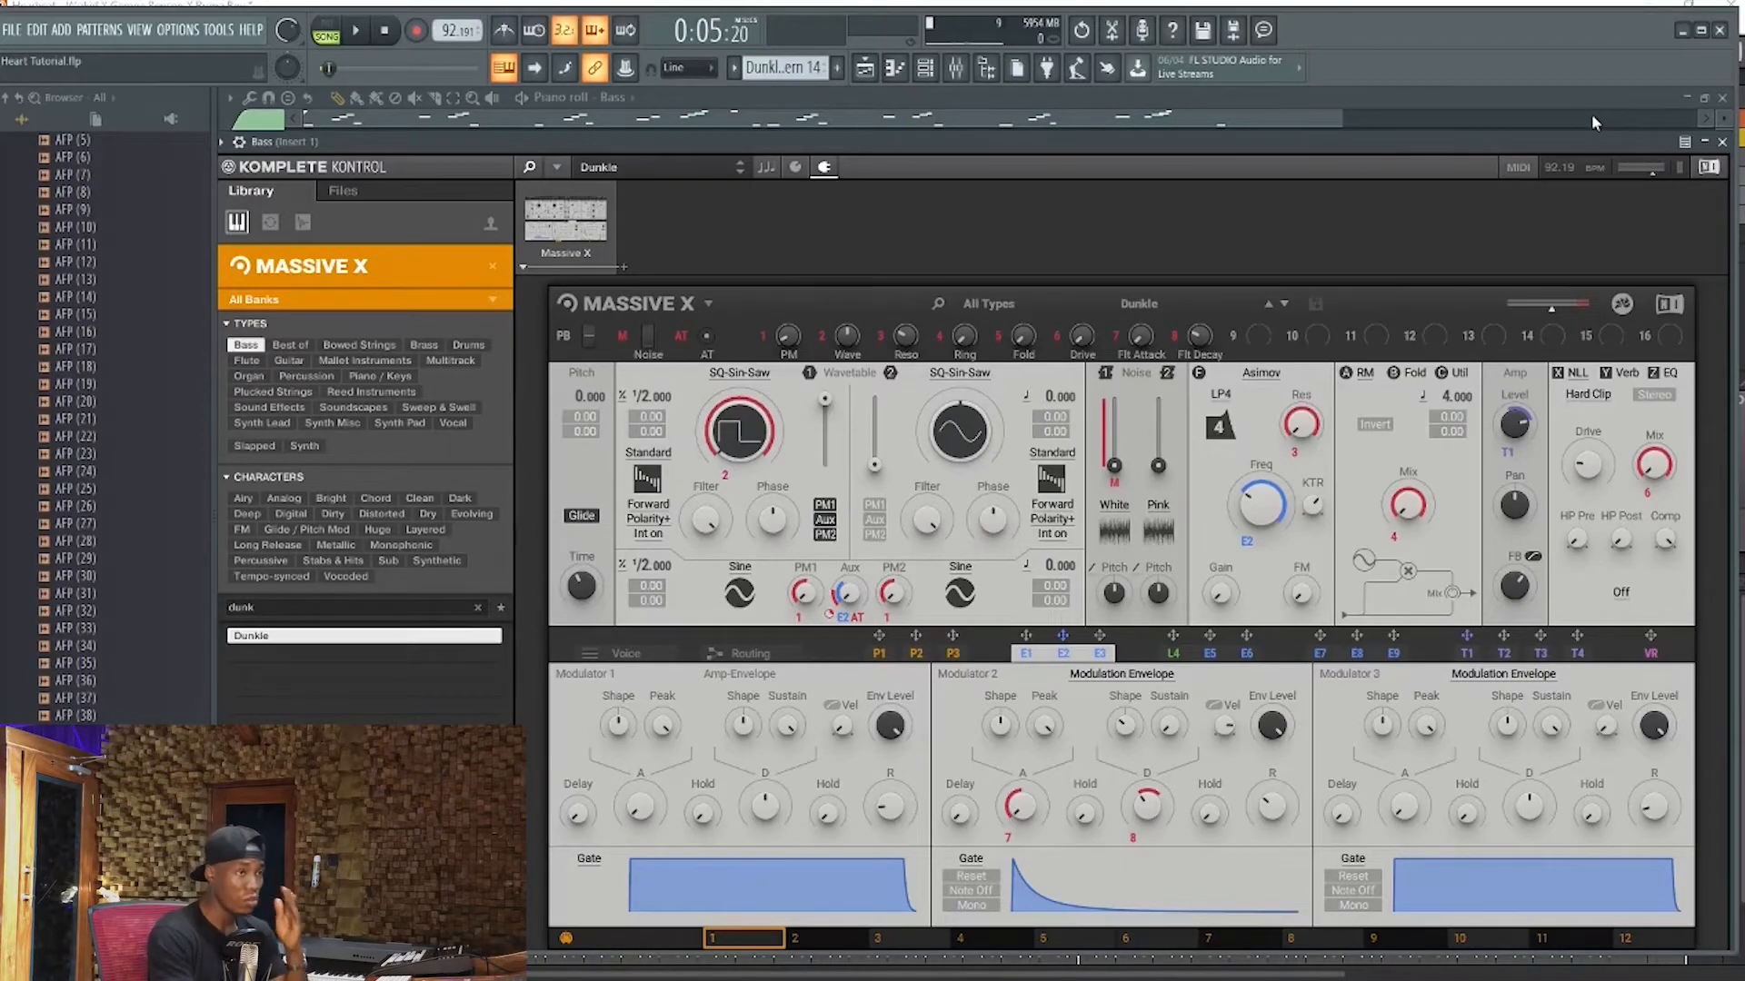
pyautogui.moveTo(1497, 139)
pyautogui.mouseDown()
pyautogui.moveTo(1517, 112)
pyautogui.moveTo(1479, 164)
pyautogui.mouseUp()
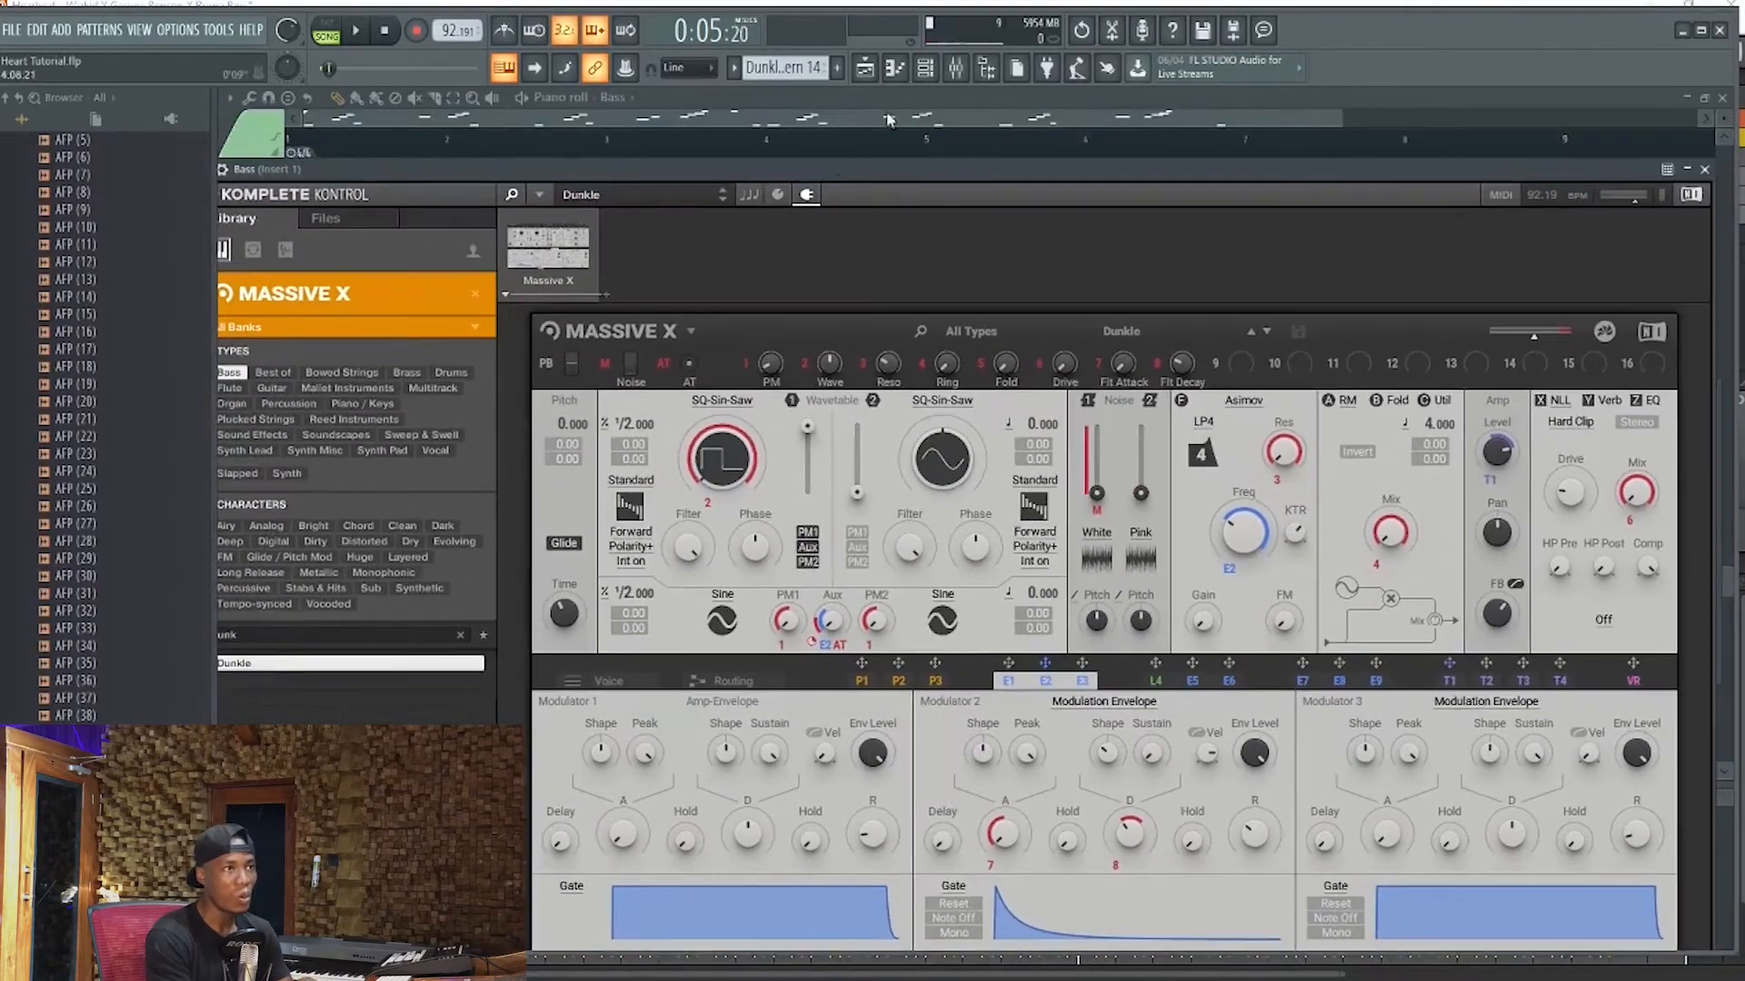
# Look up Komplete Kontrol among the instruments insertable from the Bass channel, dismiss the list and return to the Bass instrument window
pyautogui.click(925, 67)
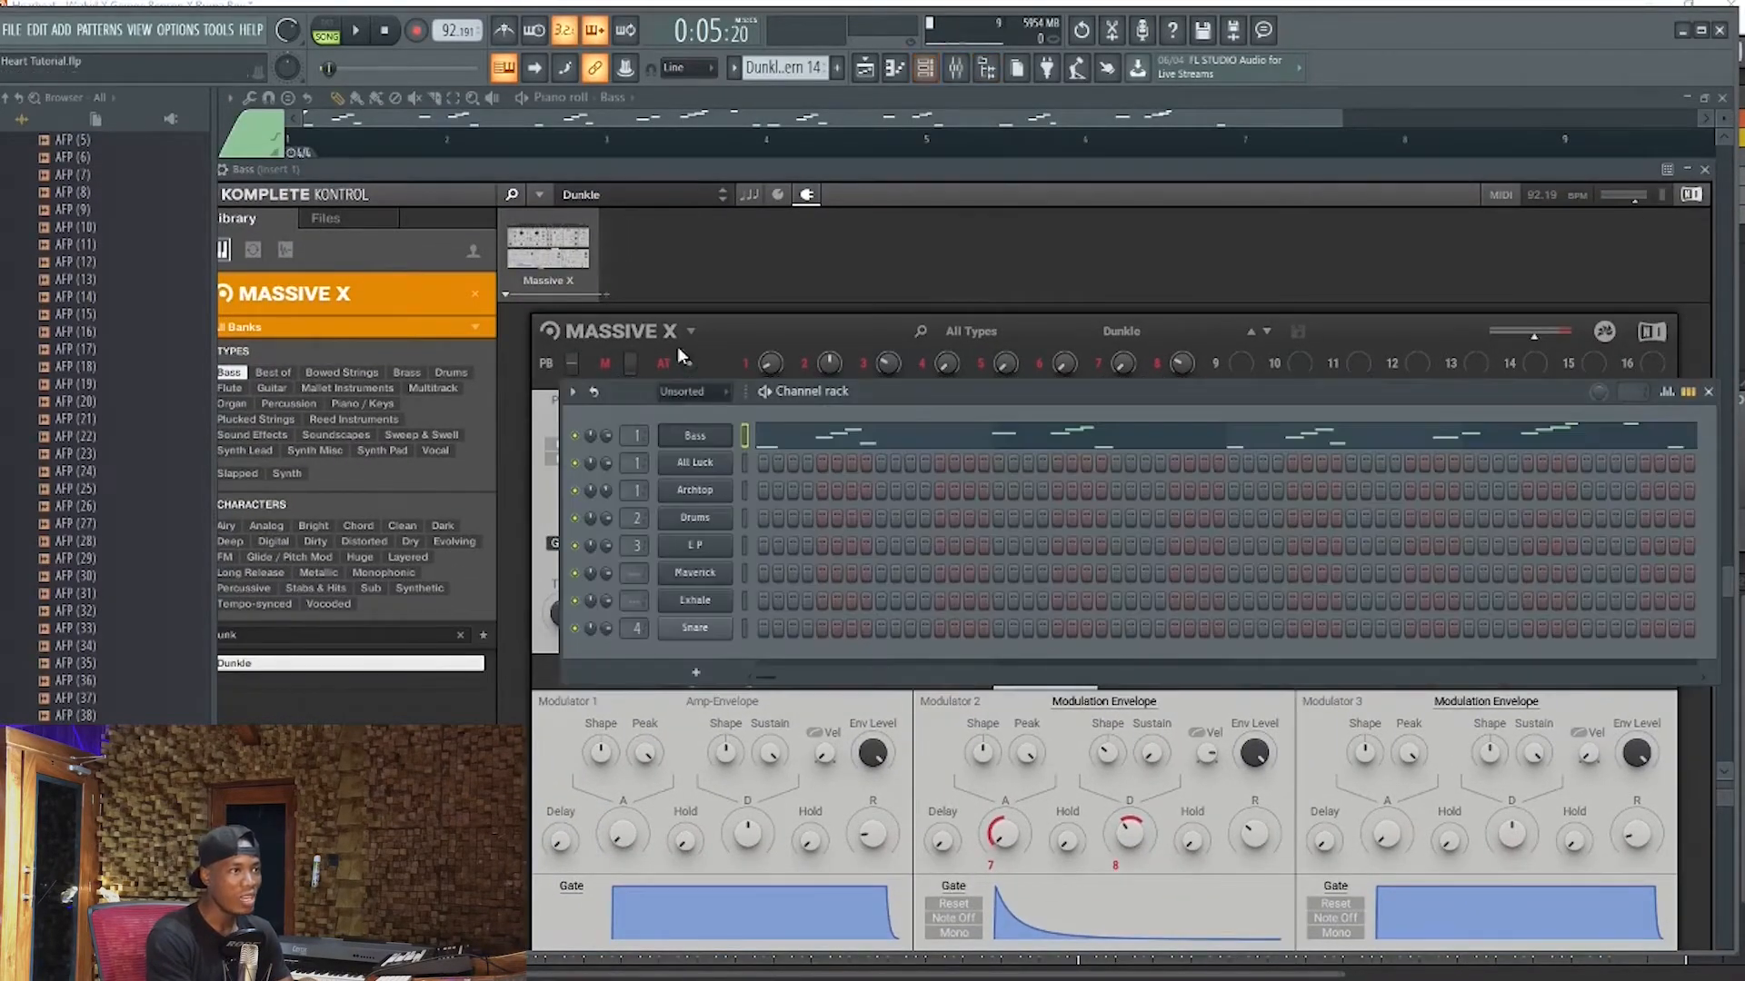
pyautogui.rightClick(696, 434)
pyautogui.rightClick(696, 436)
pyautogui.rightClick(694, 436)
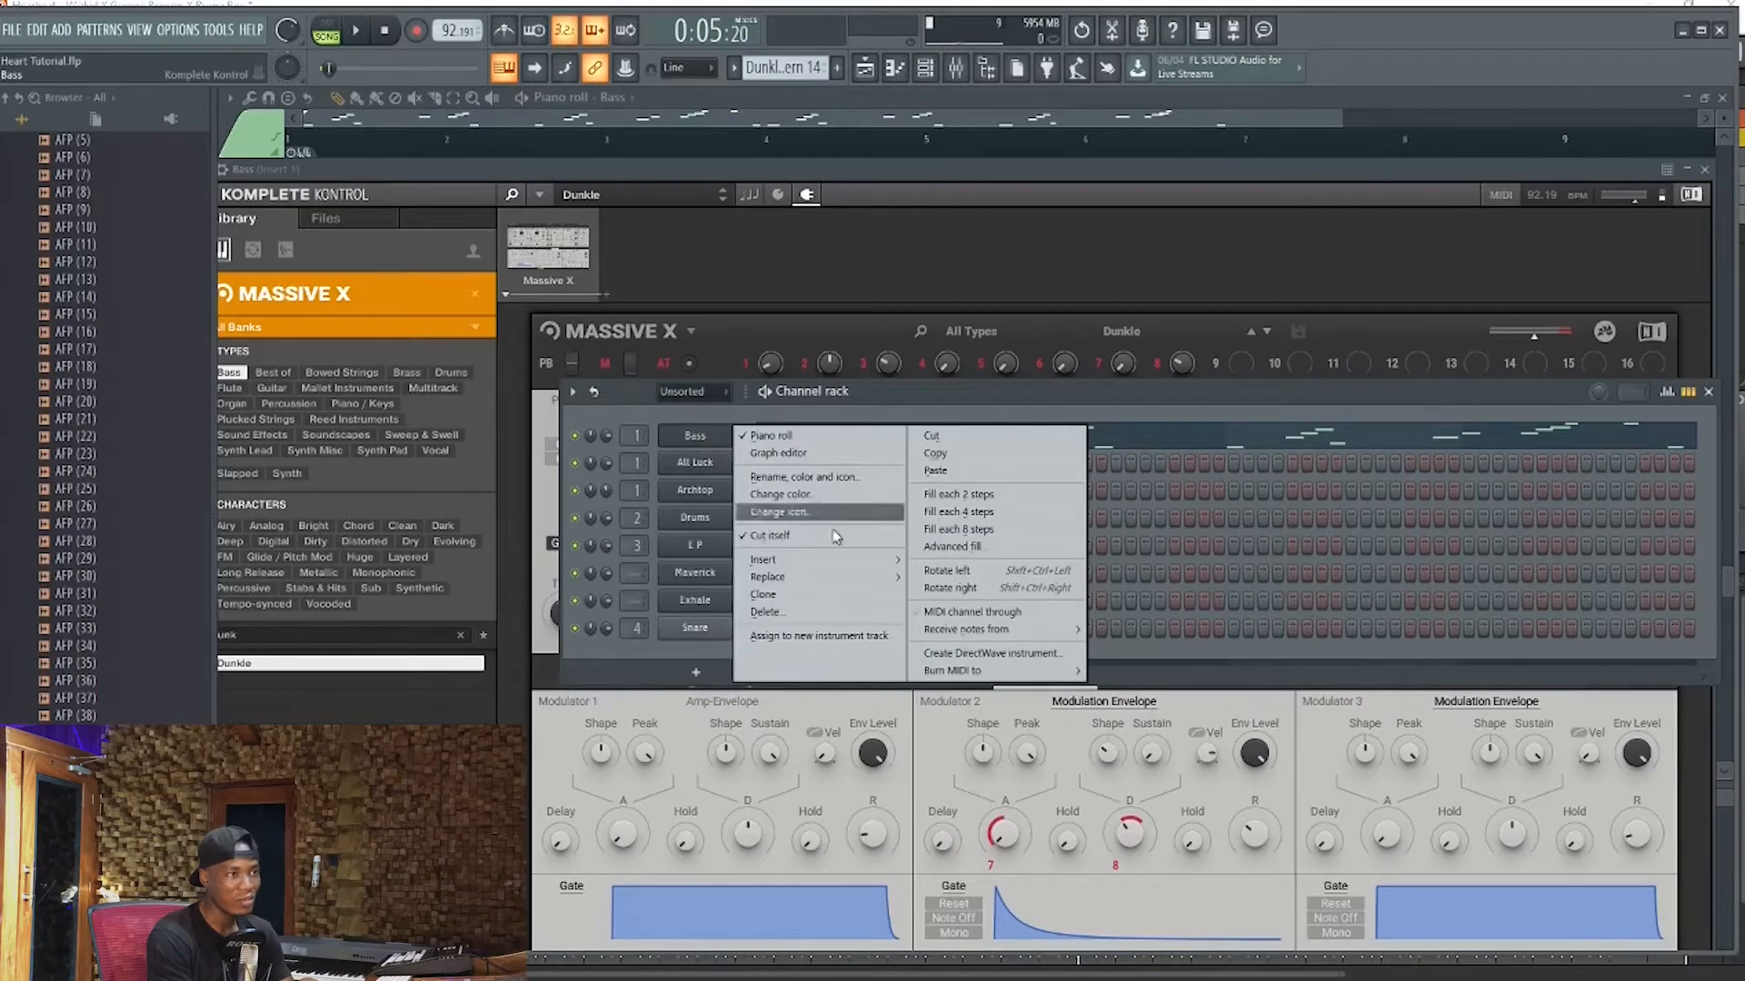
pyautogui.moveTo(772, 561)
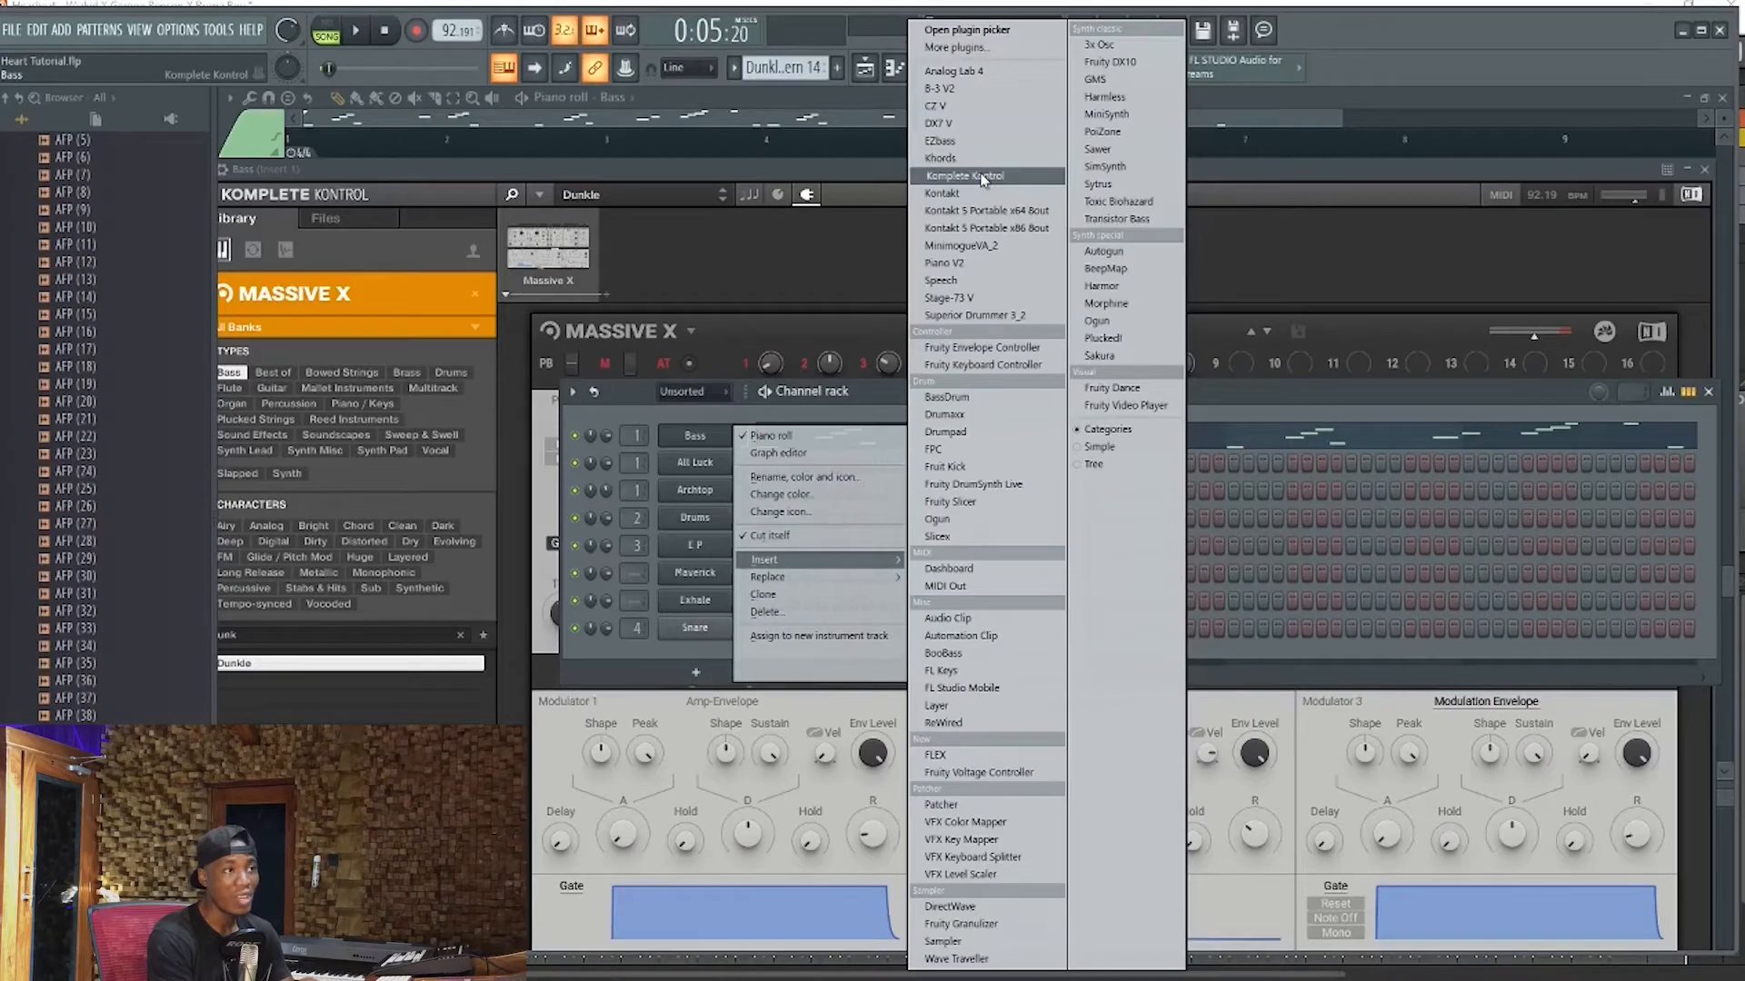
pyautogui.click(750, 162)
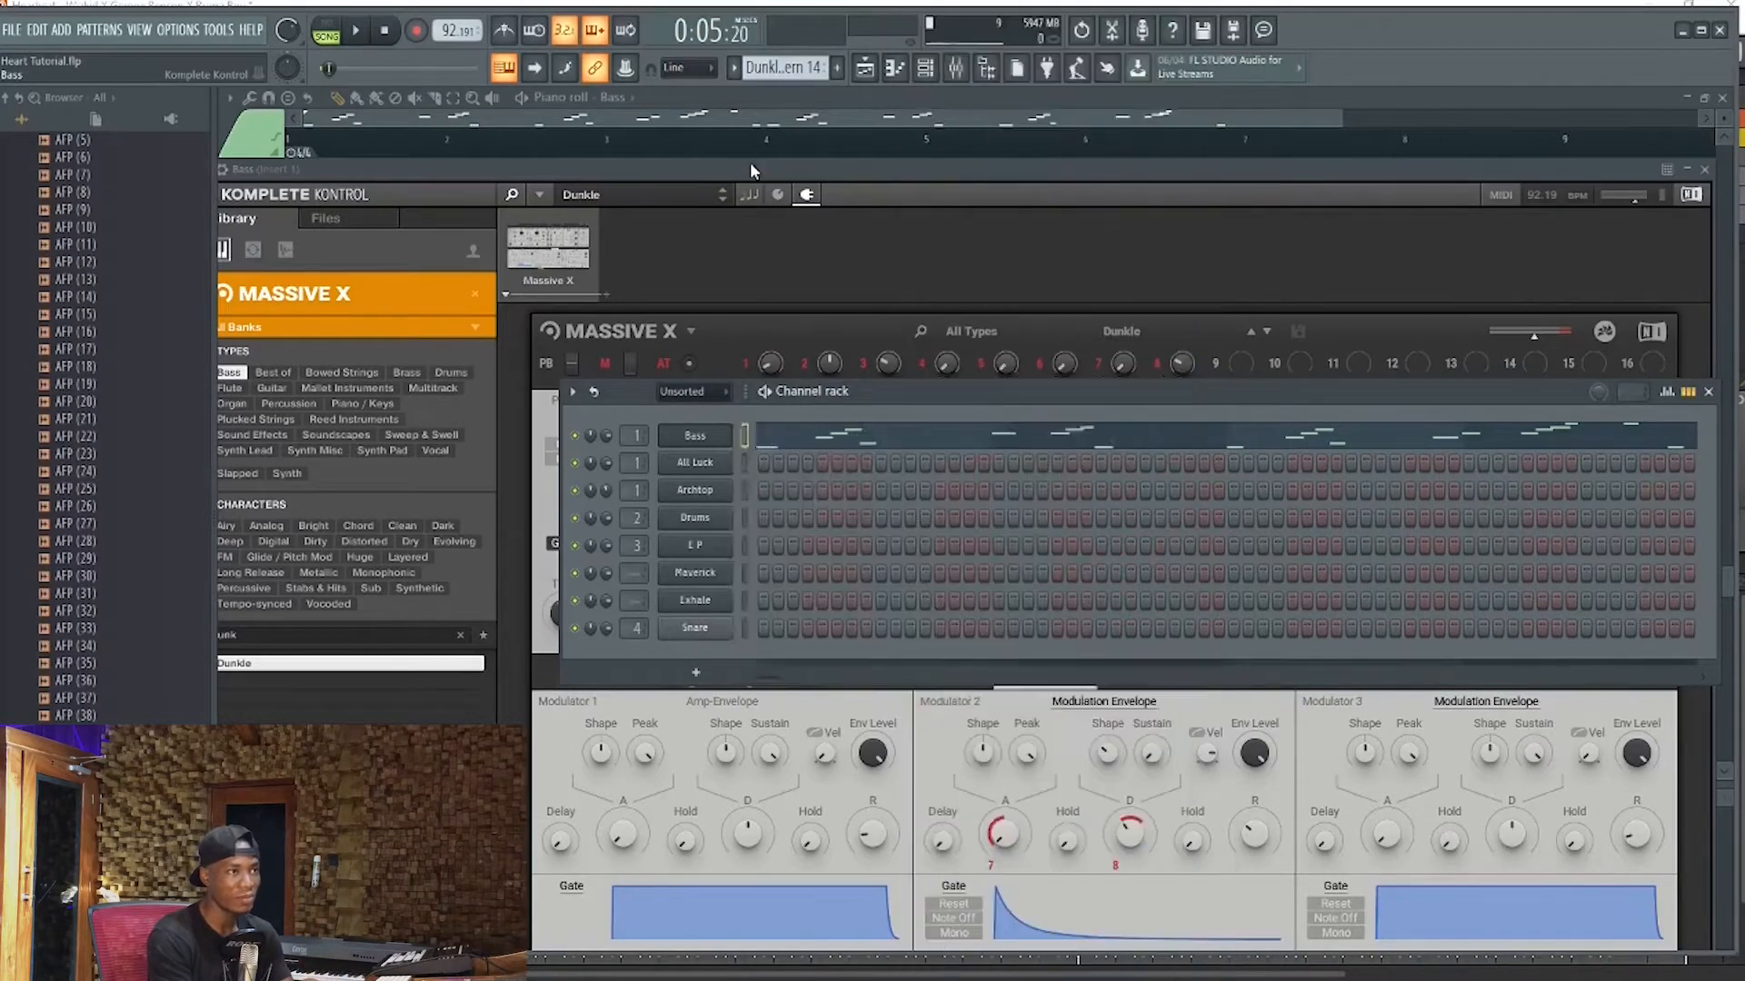
pyautogui.click(753, 173)
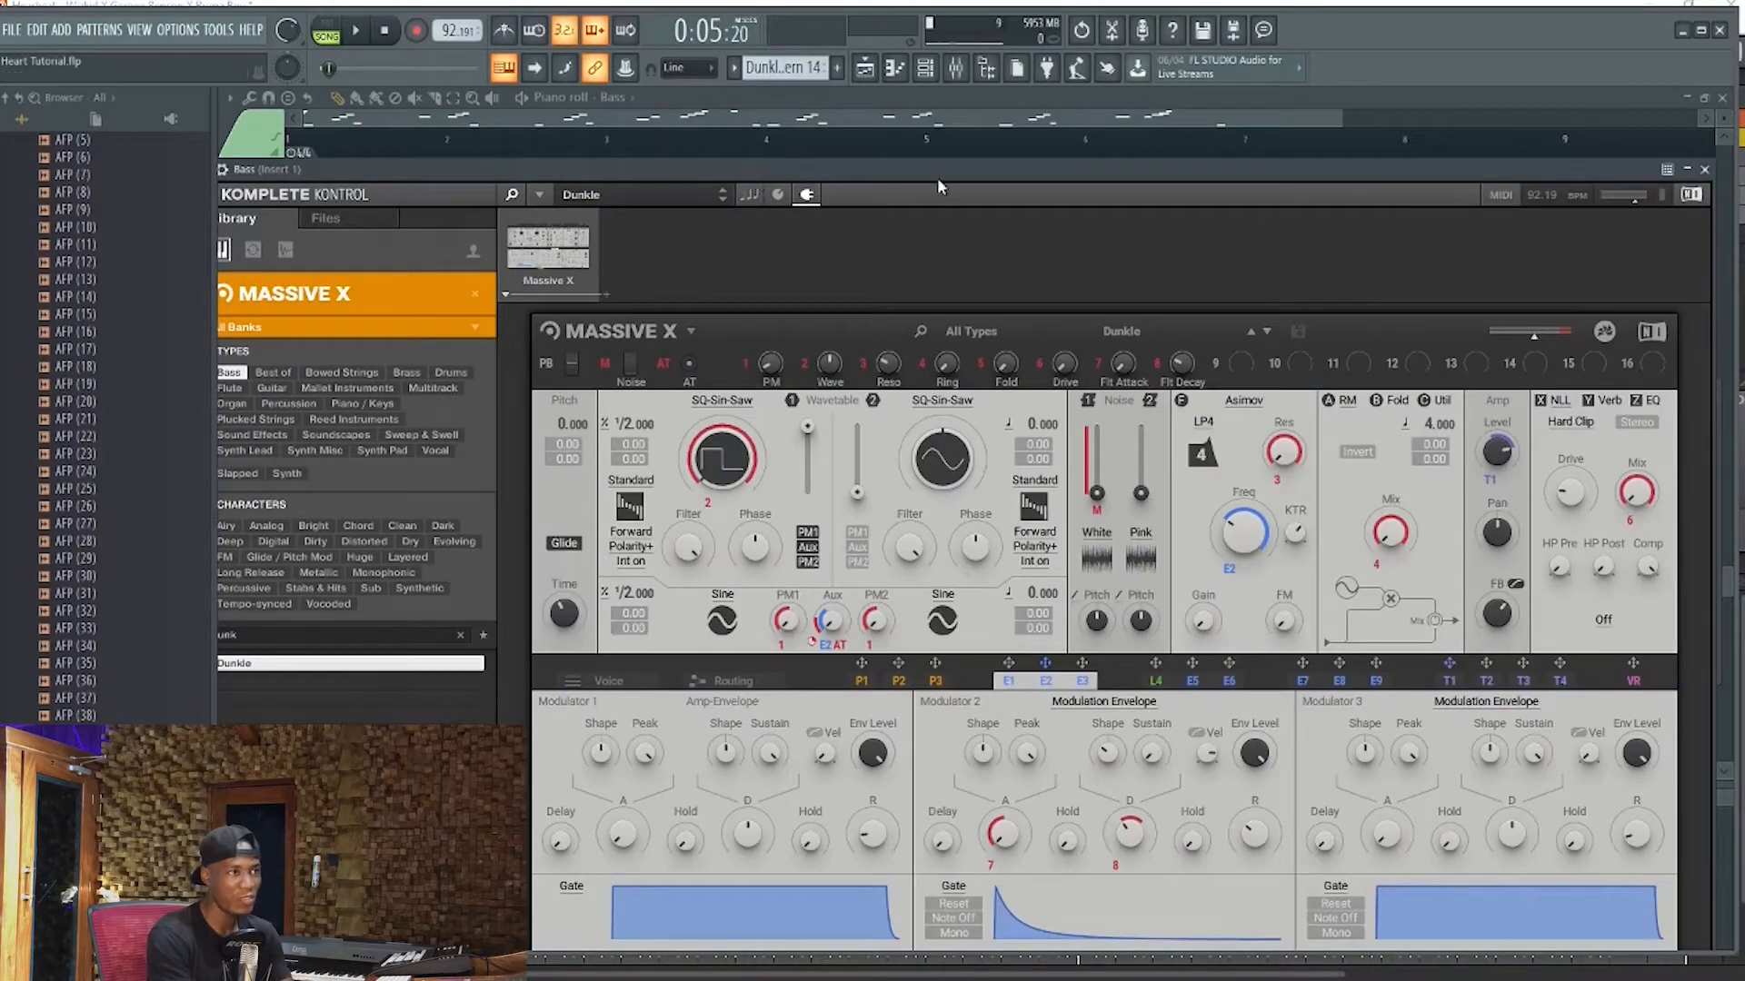
pyautogui.moveTo(834, 167)
pyautogui.mouseDown()
pyautogui.moveTo(856, 138)
pyautogui.moveTo(852, 152)
pyautogui.mouseUp()
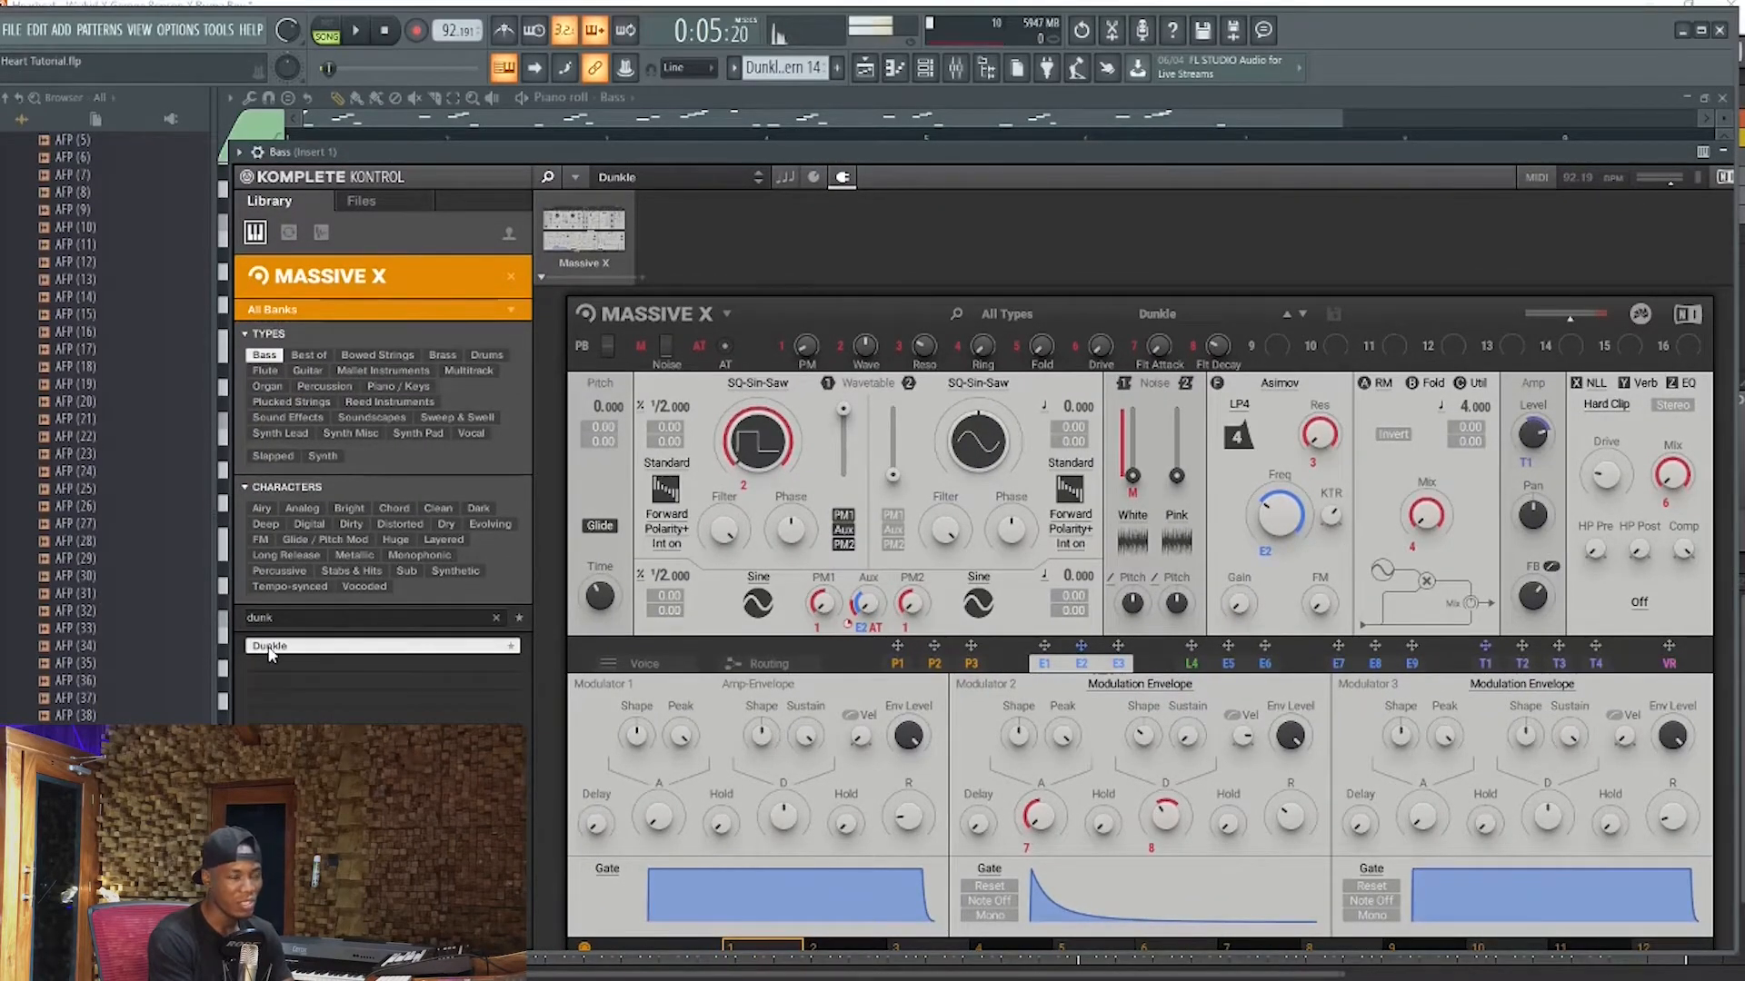
# Return to the Playlist and play the arrangement from bar 3 without the Massive track
pyautogui.click(866, 73)
pyautogui.press('space')
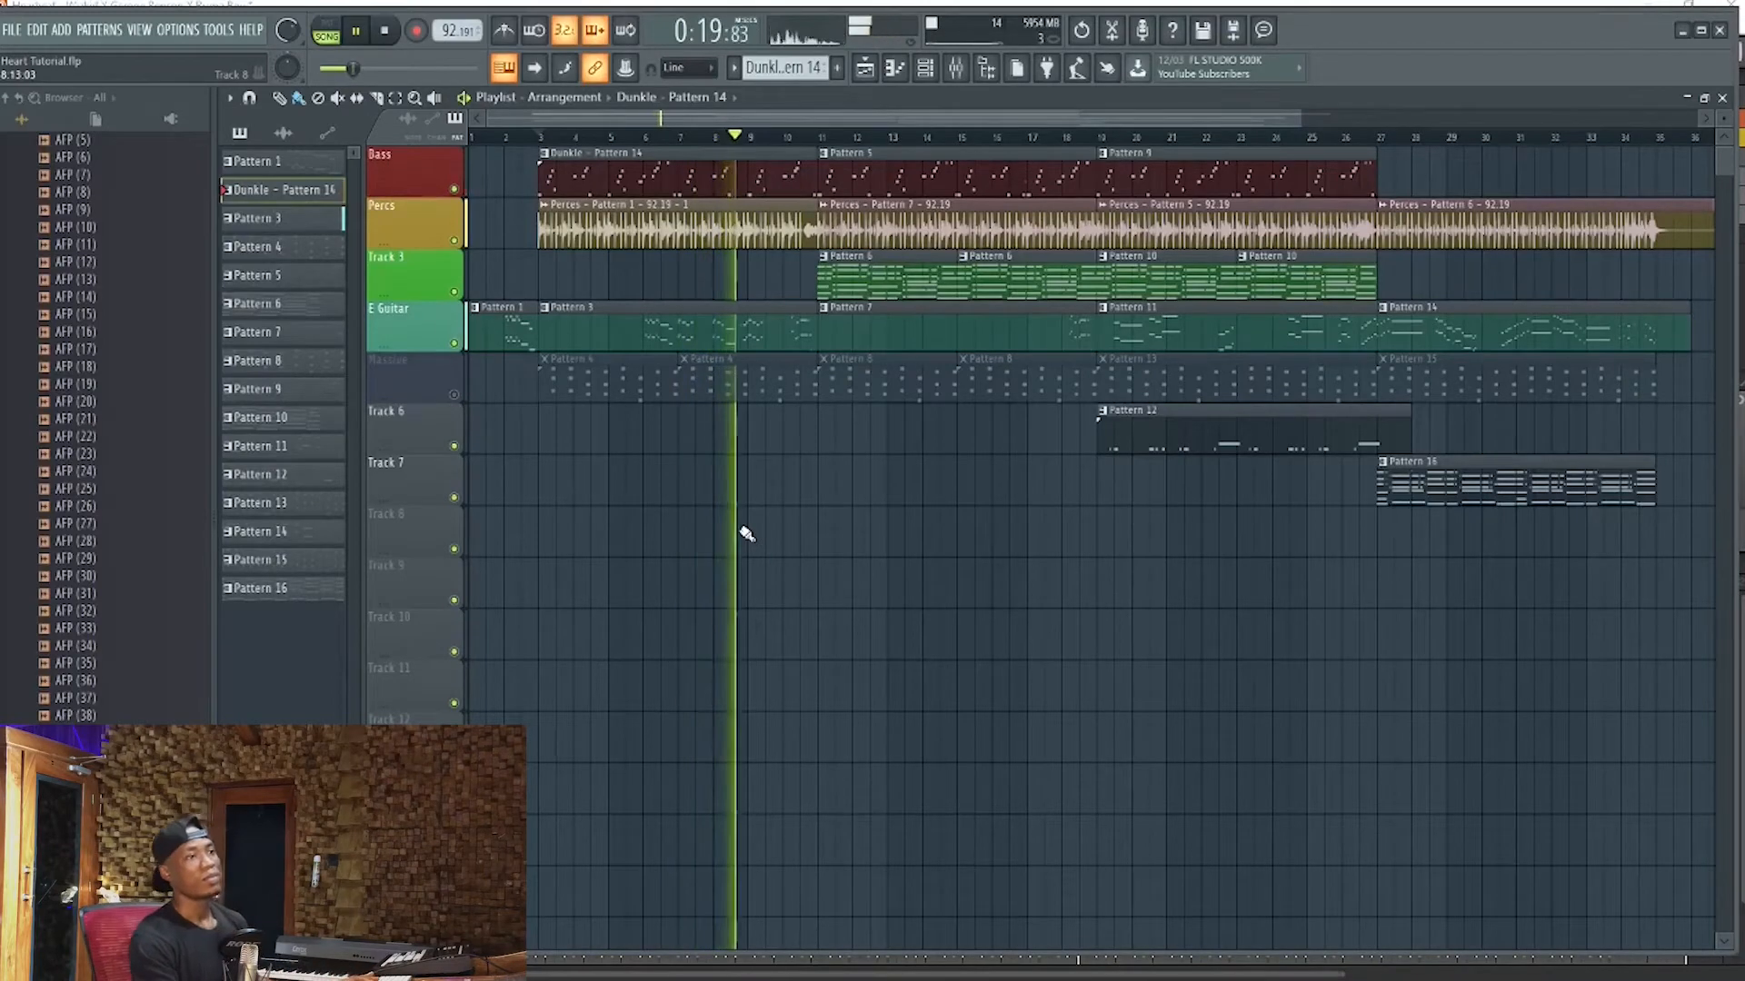
pyautogui.press('space')
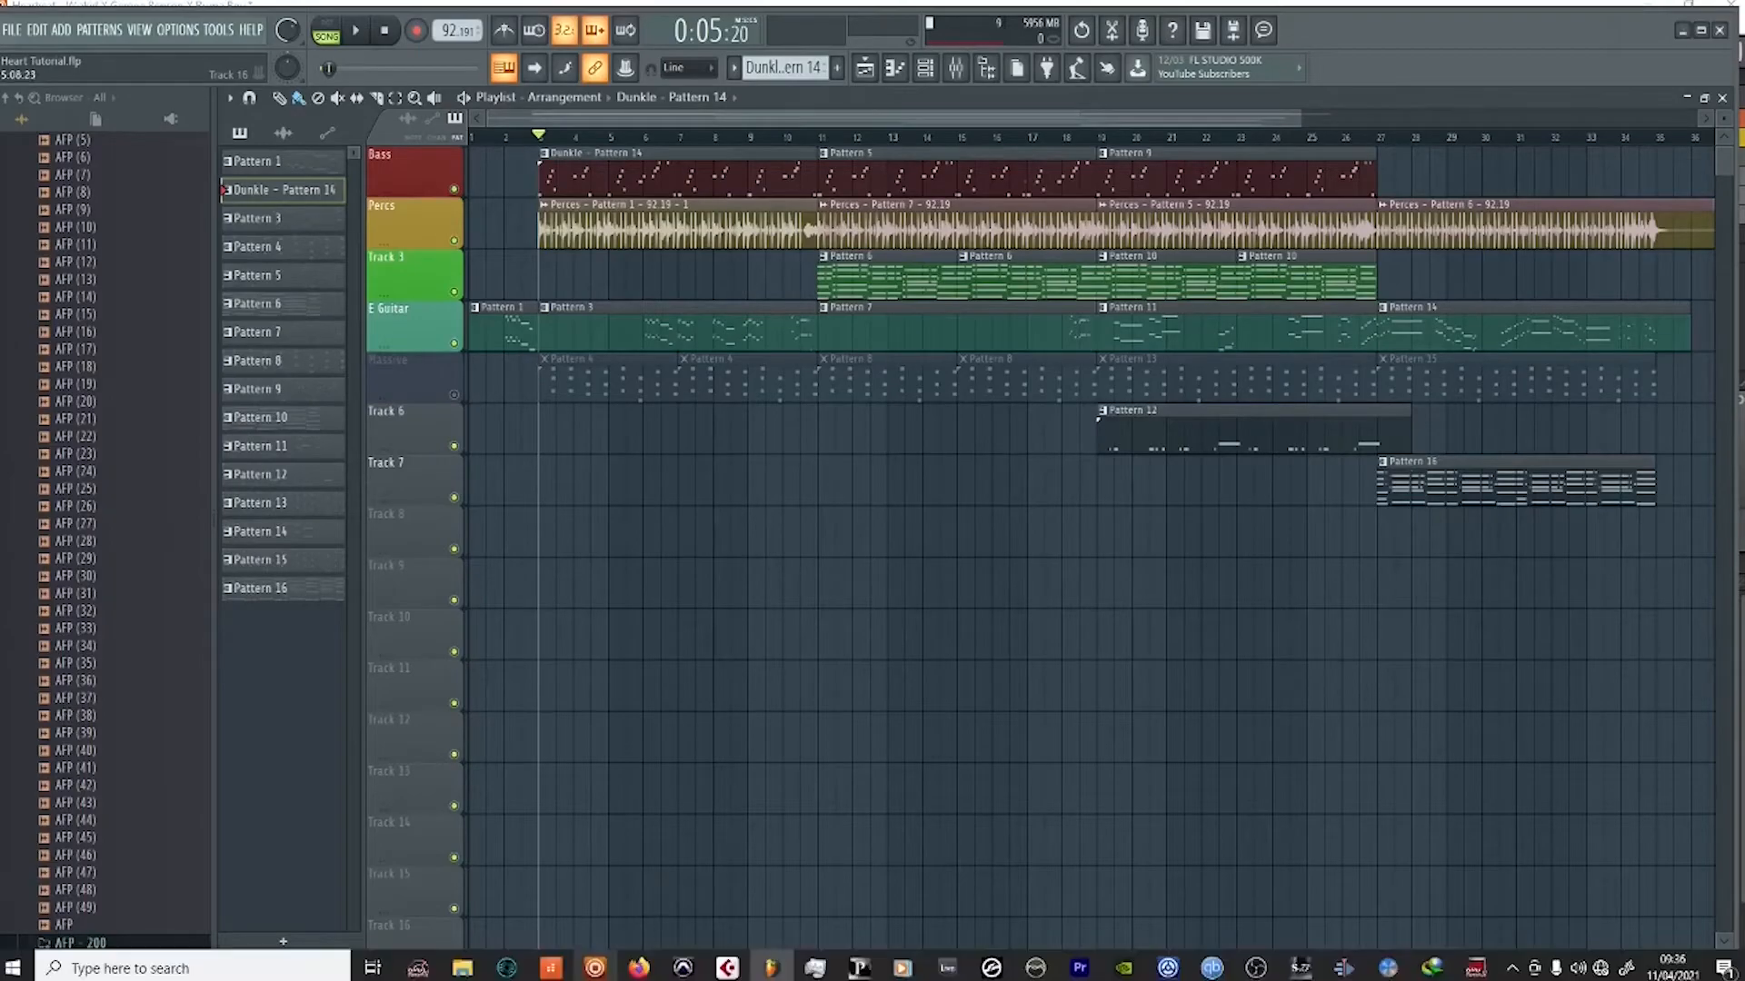
# Switch to Maschine, select the E Guitar group's Intro Pattern 17, unmute the group and play it with Bass and Perces
pyautogui.click(593, 968)
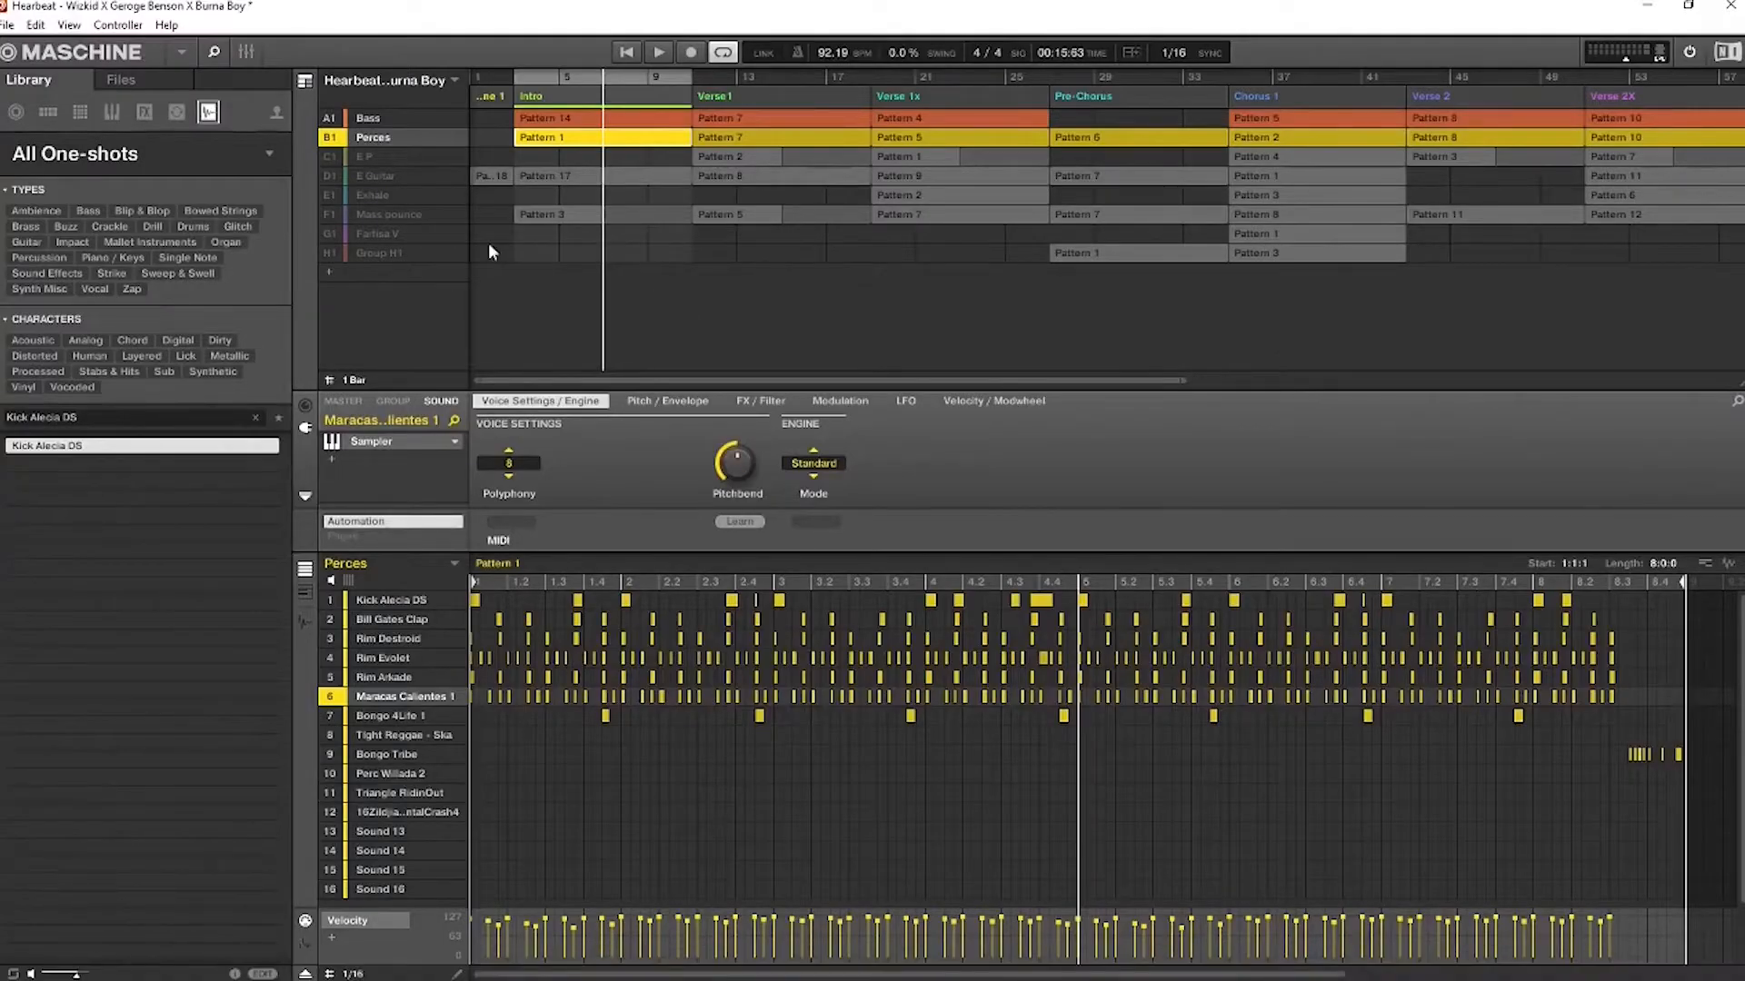
pyautogui.click(533, 177)
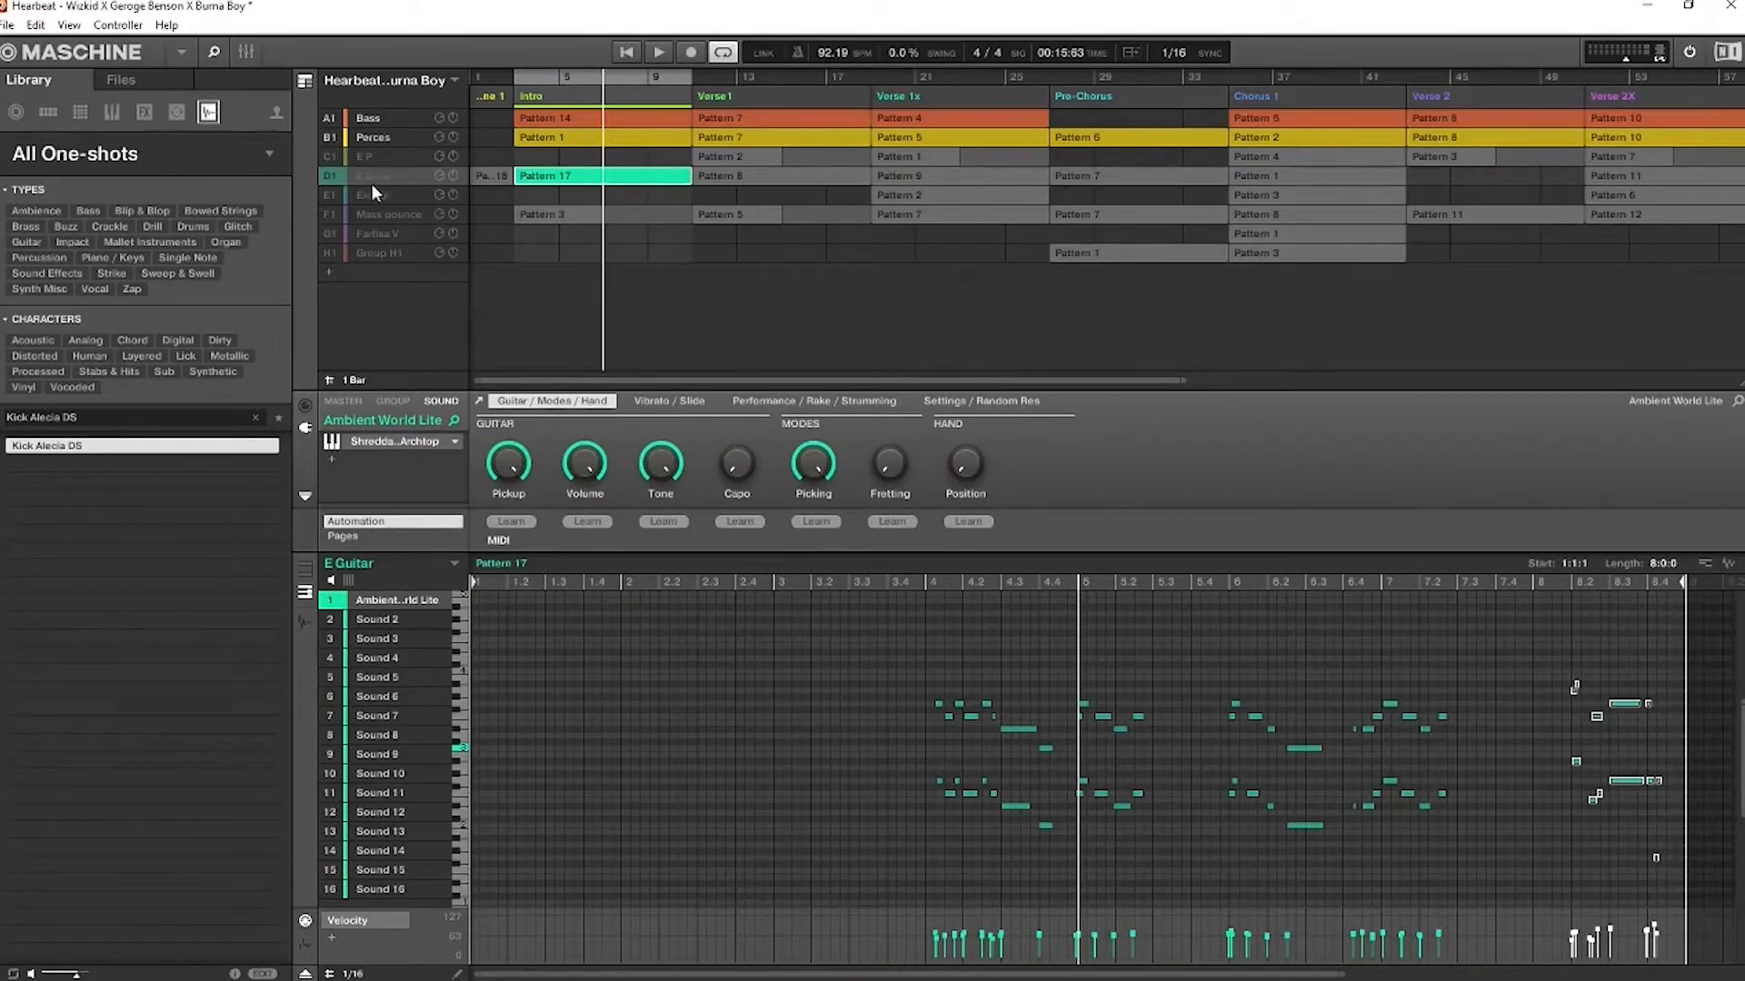
pyautogui.click(327, 174)
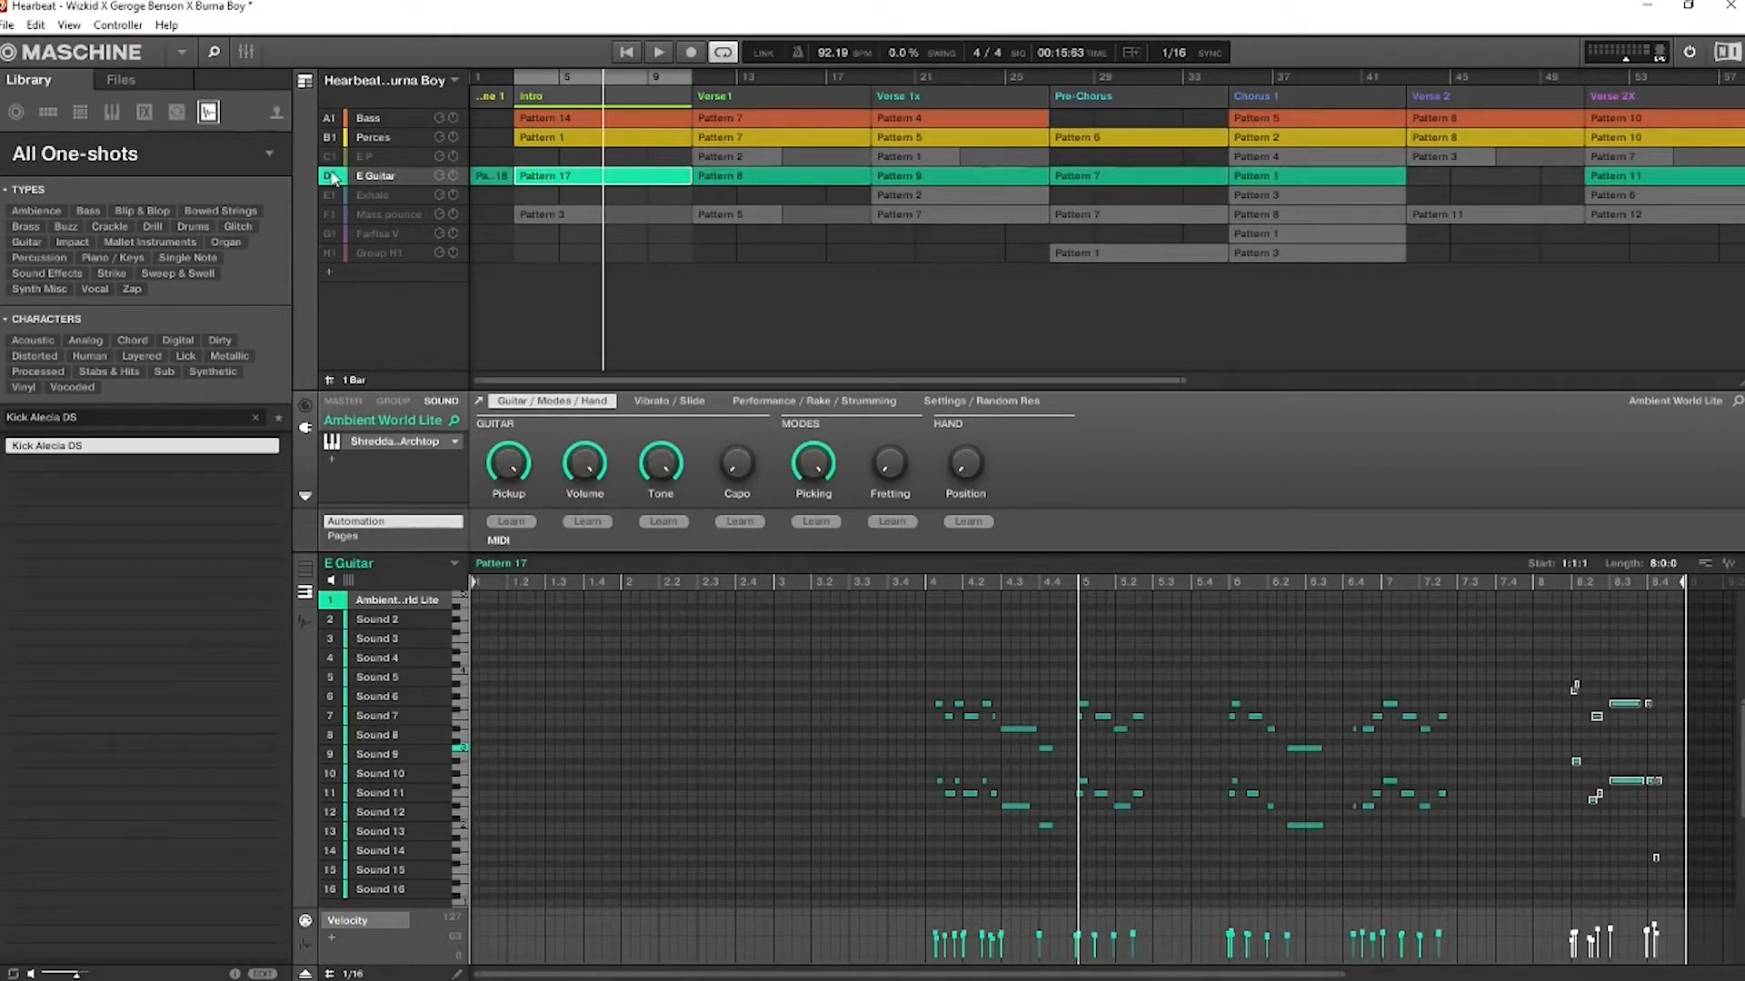
pyautogui.press('space')
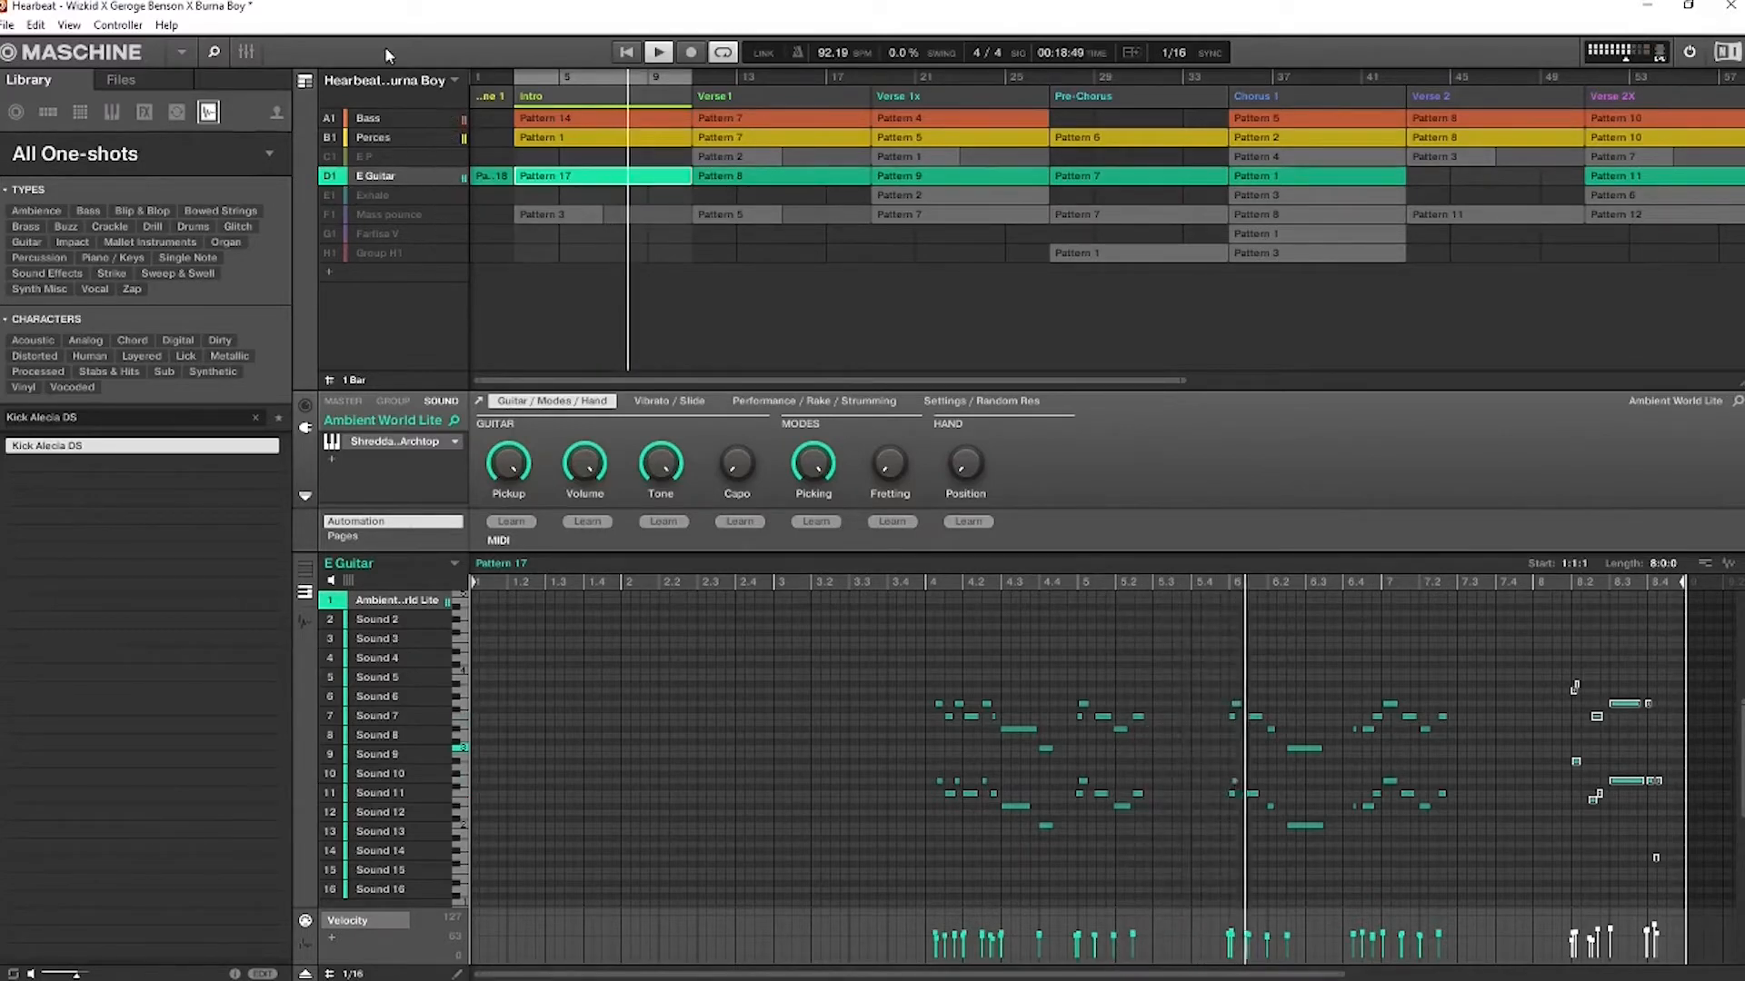
pyautogui.click(621, 52)
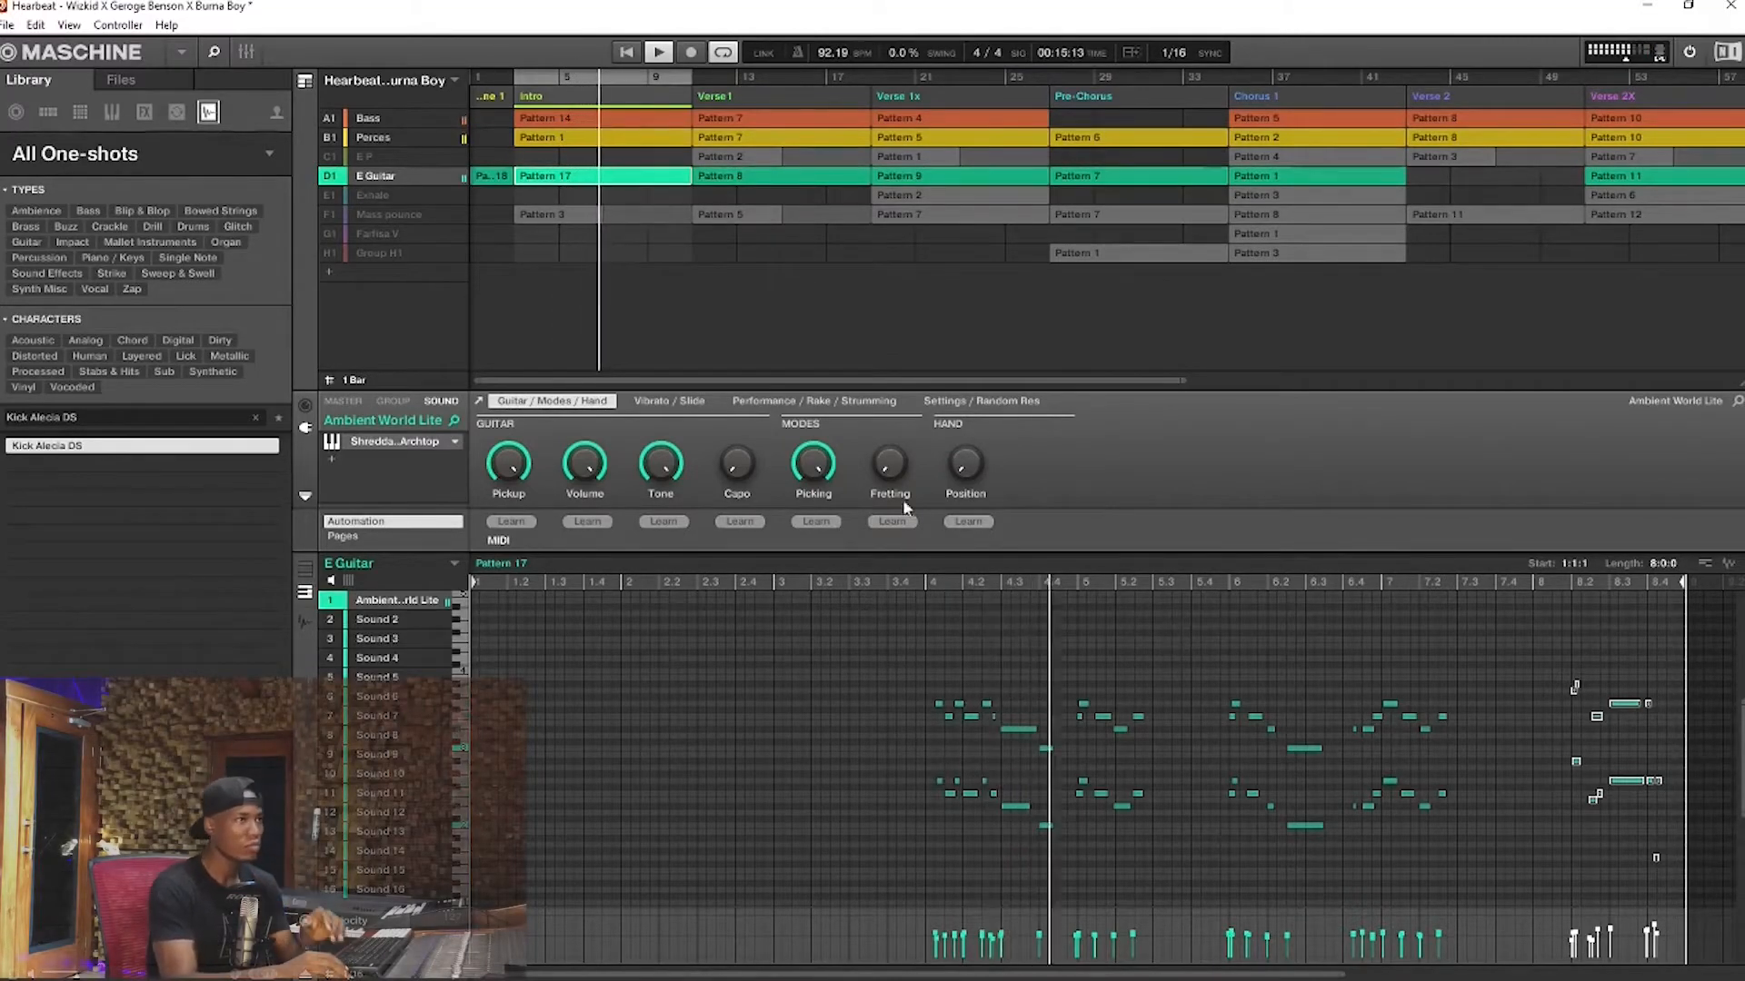
# Open the Ambient World Lite guitar instrument, stop playback and inspect its Console page and its main Shreddage Engine page
pyautogui.doubleClick(394, 444)
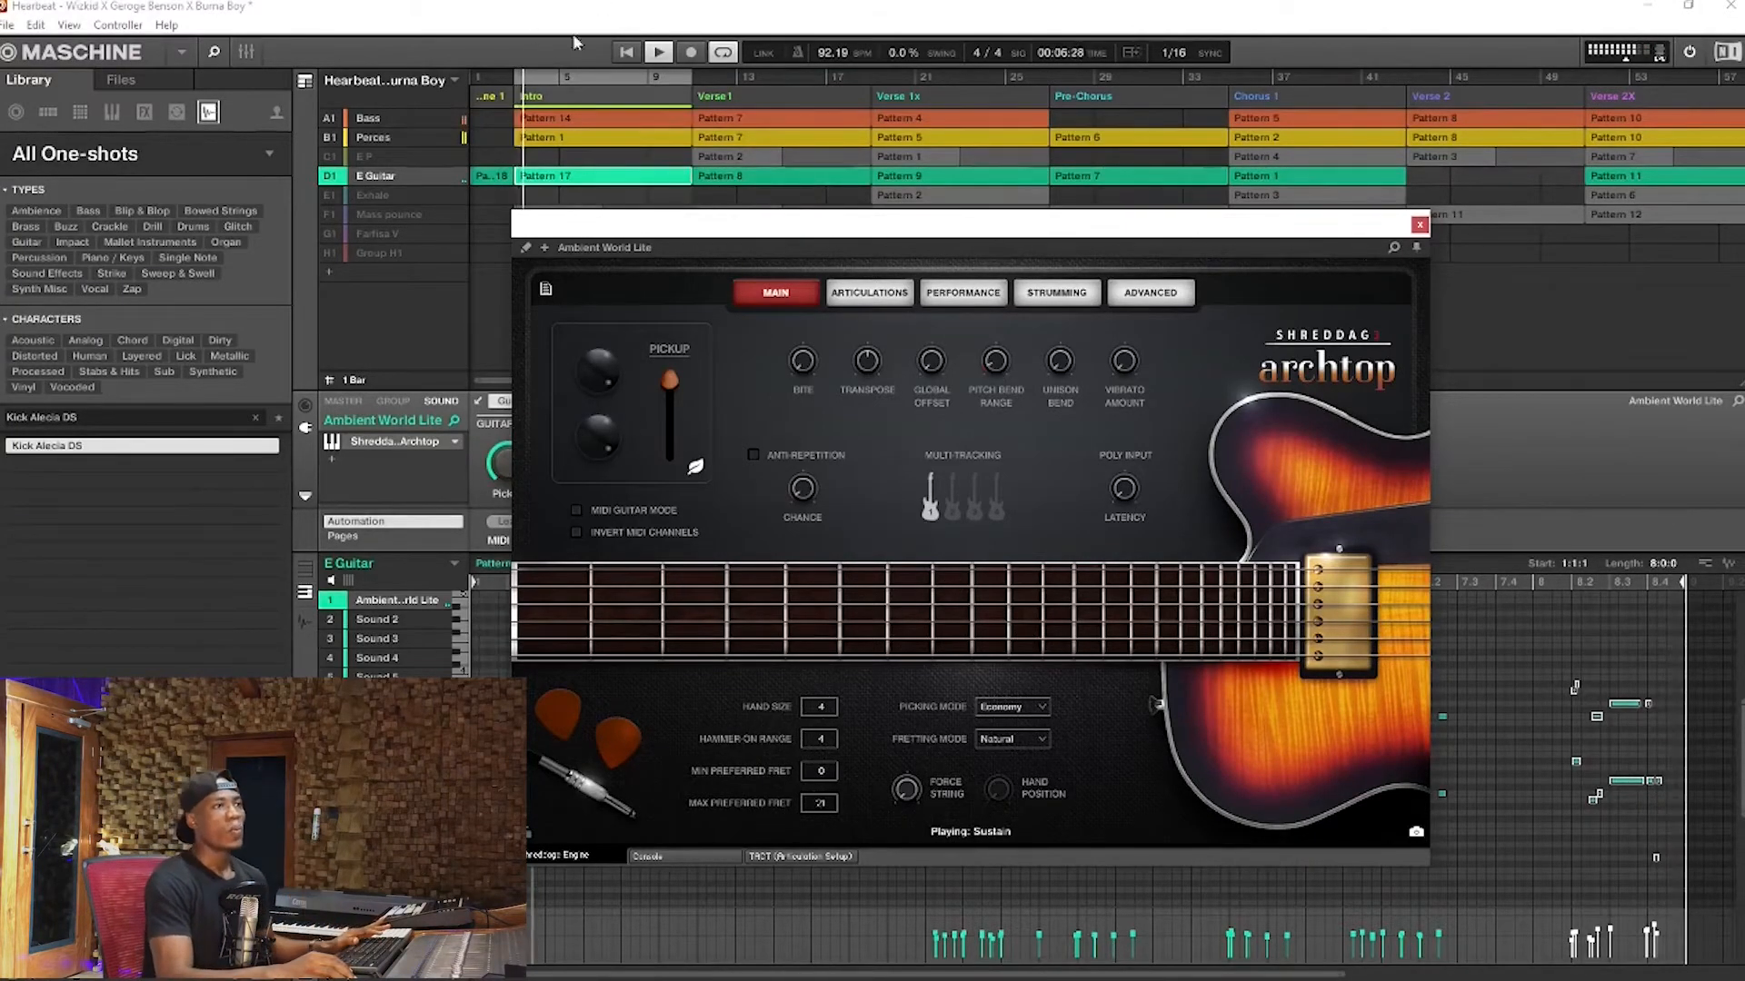
pyautogui.click(659, 53)
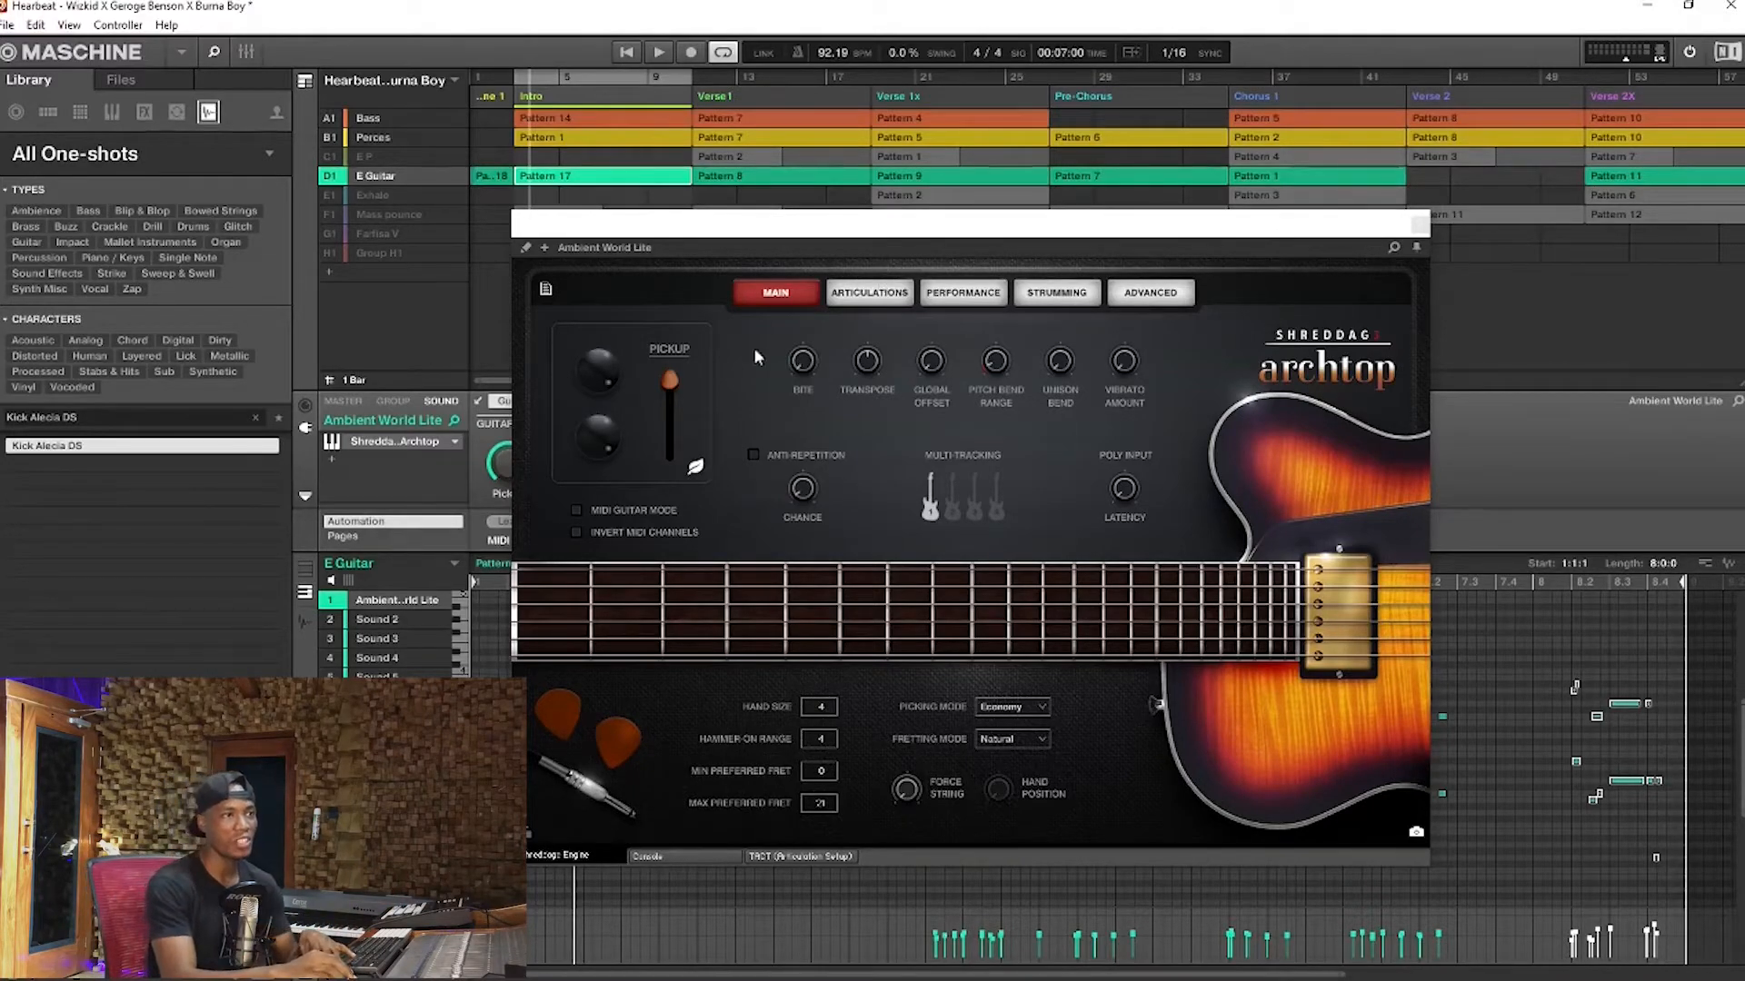
pyautogui.moveTo(932, 233); pyautogui.dragTo(980, 207)
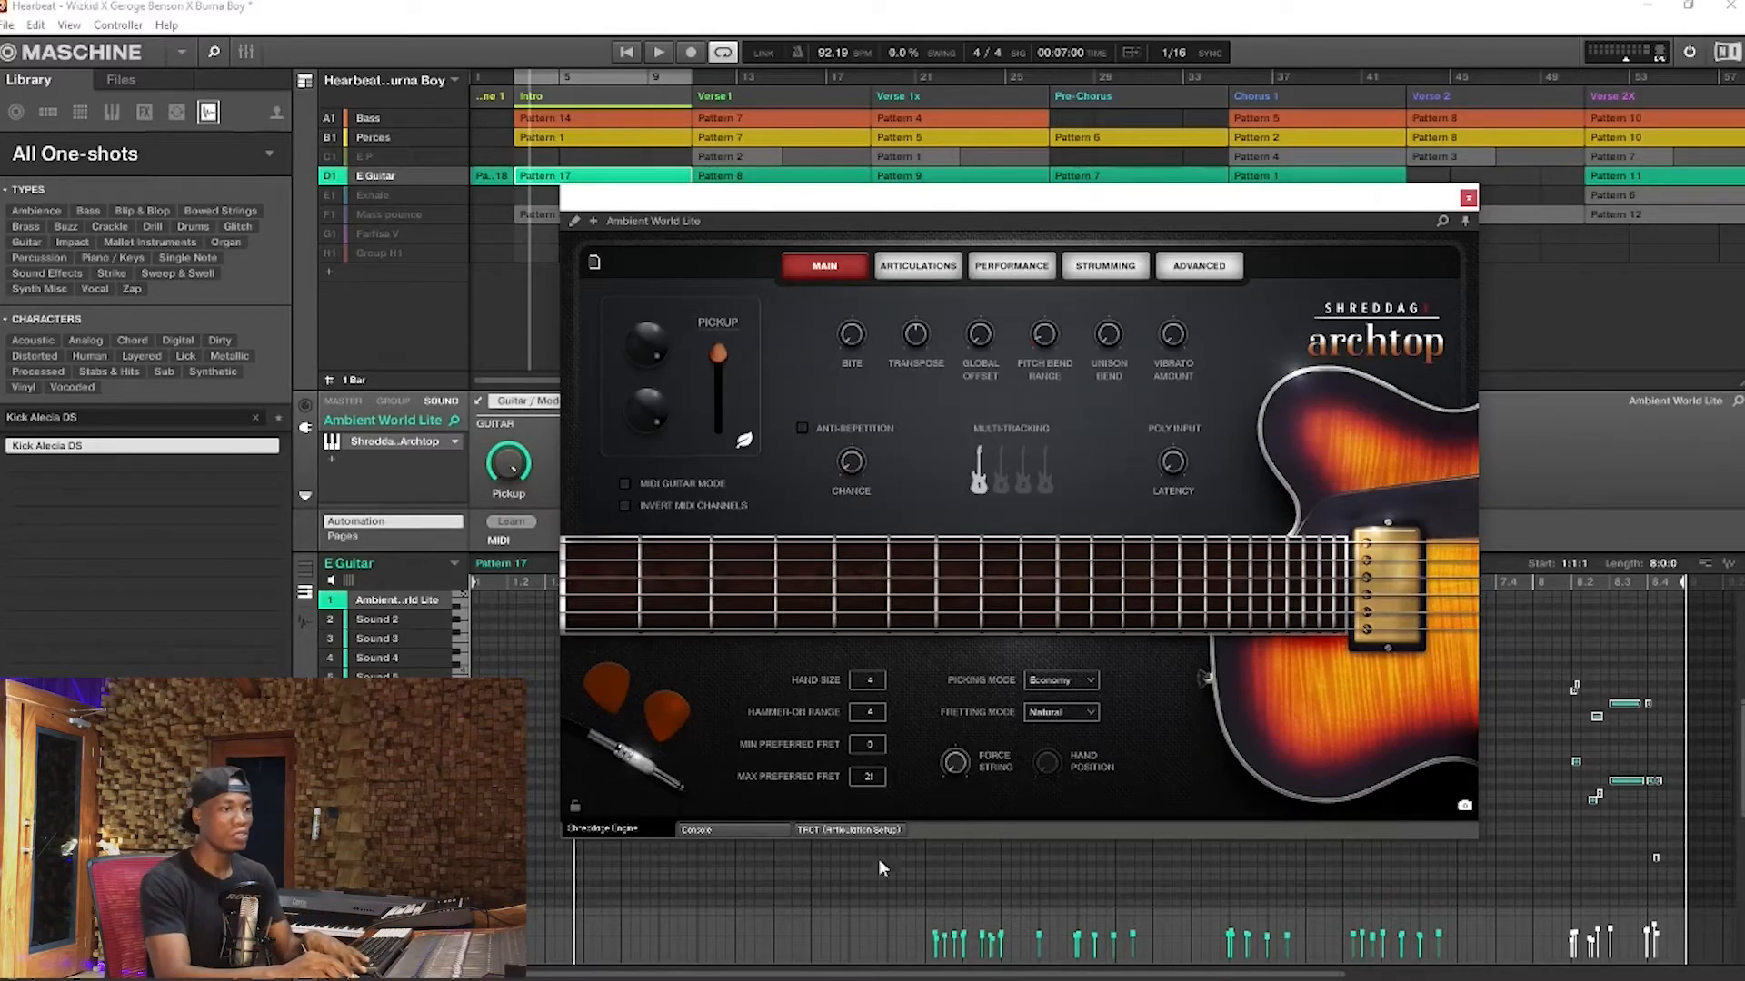
pyautogui.click(723, 829)
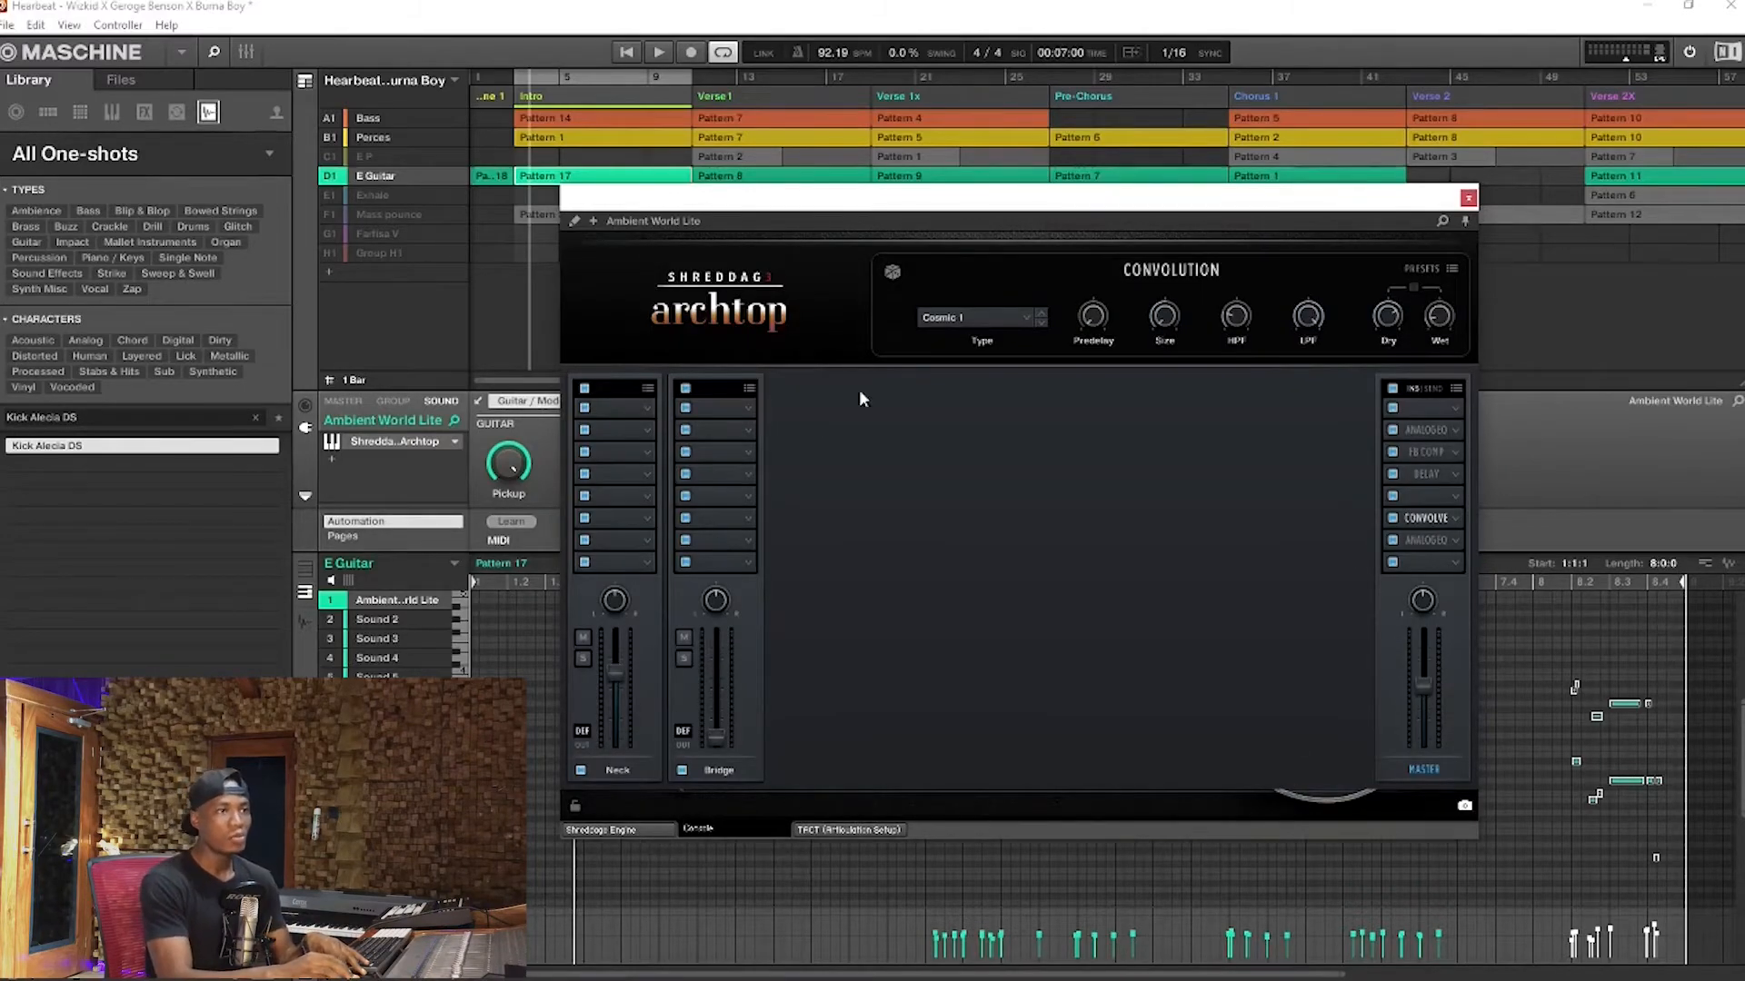
pyautogui.click(658, 829)
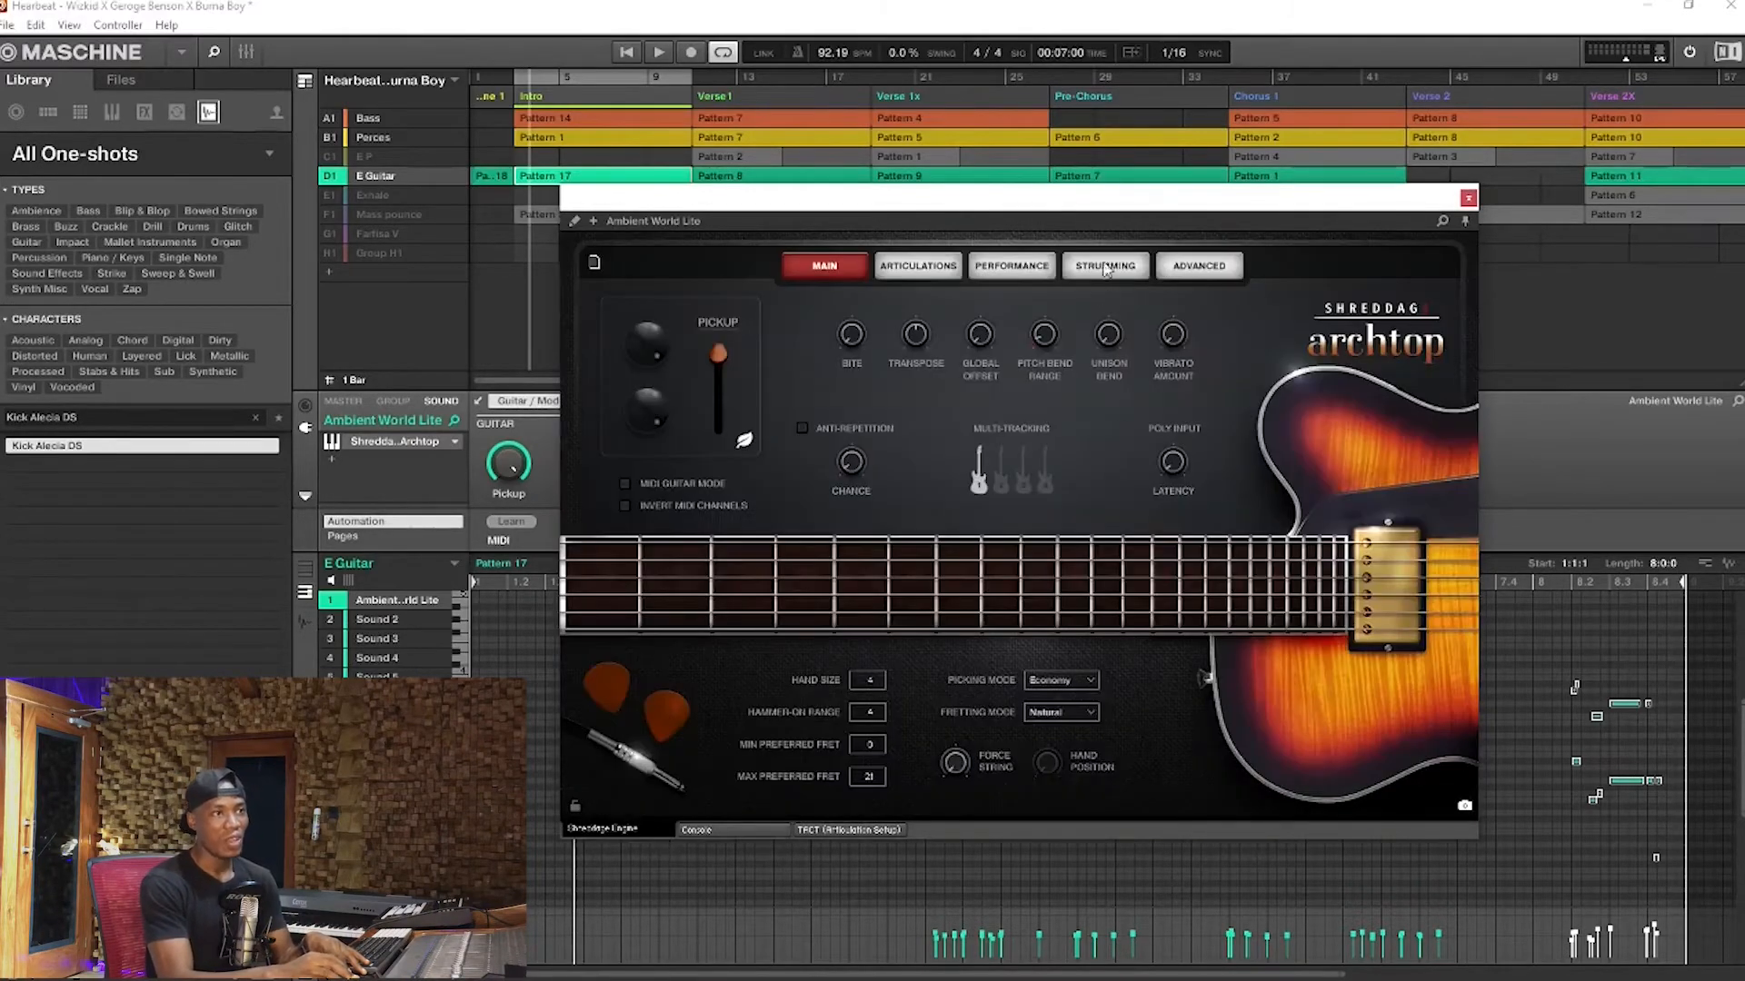
# Expand the Ambient World Lite guitar window to the full Kontakt view, return it to the compact view and reposition it
pyautogui.moveTo(1074, 205); pyautogui.dragTo(1120, 173)
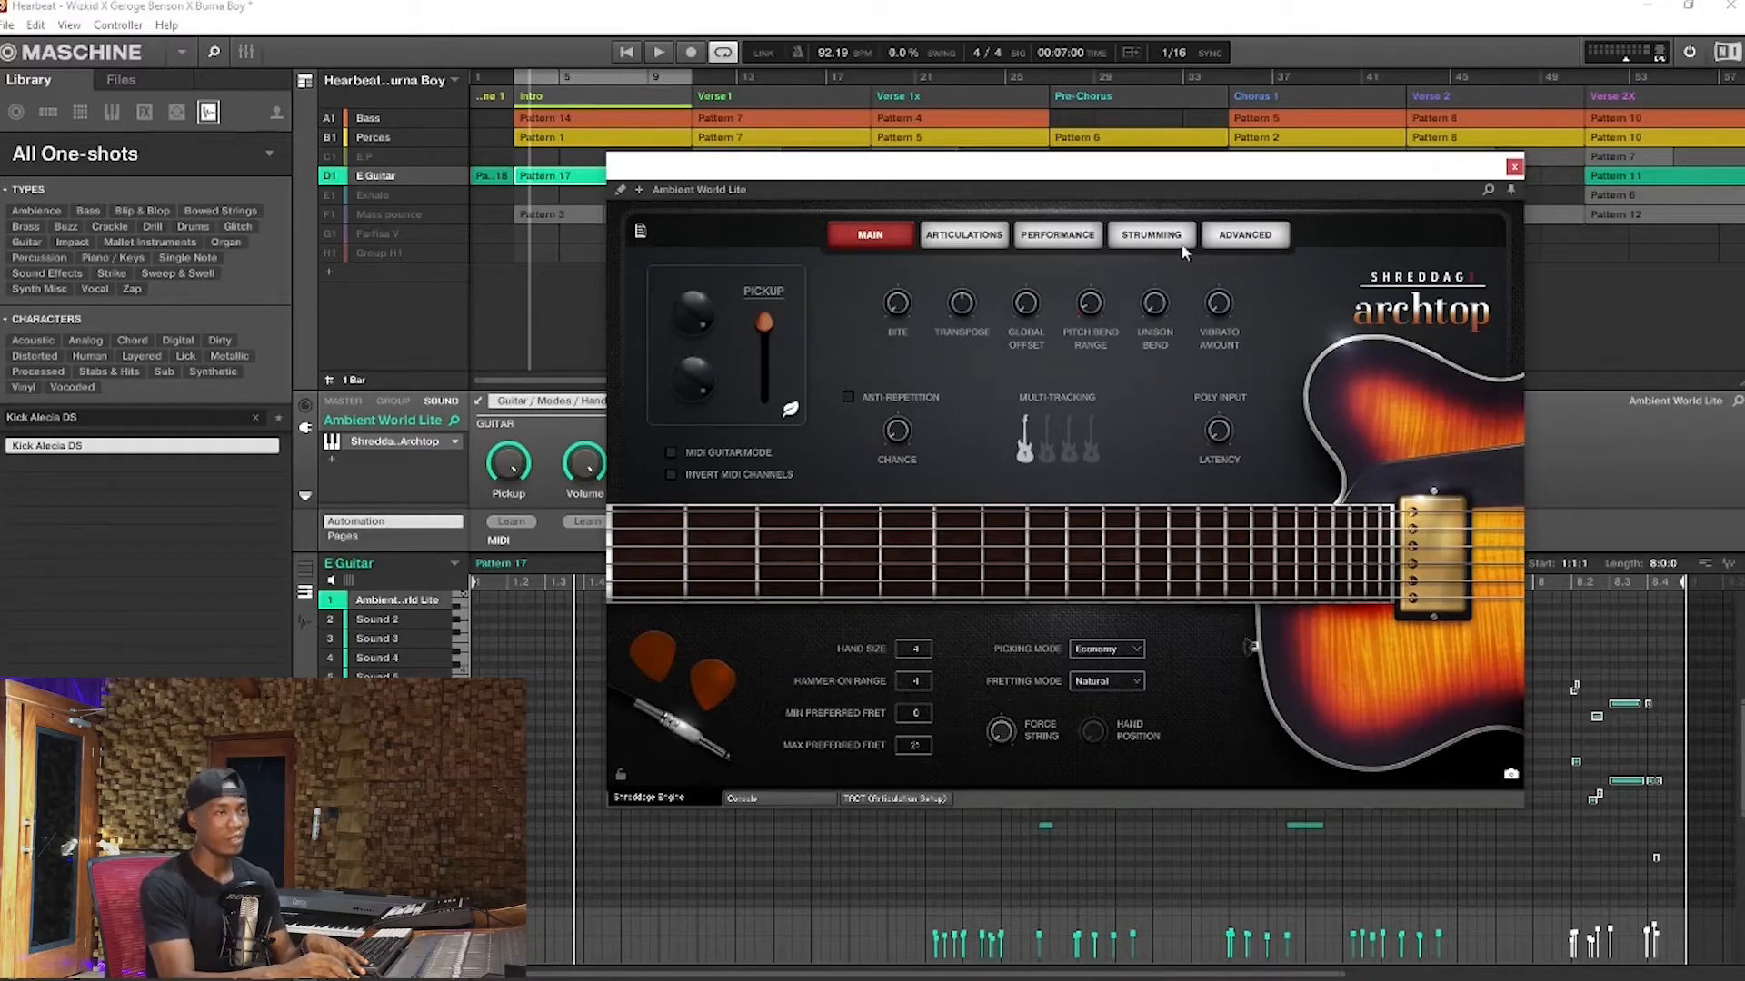
pyautogui.click(624, 192)
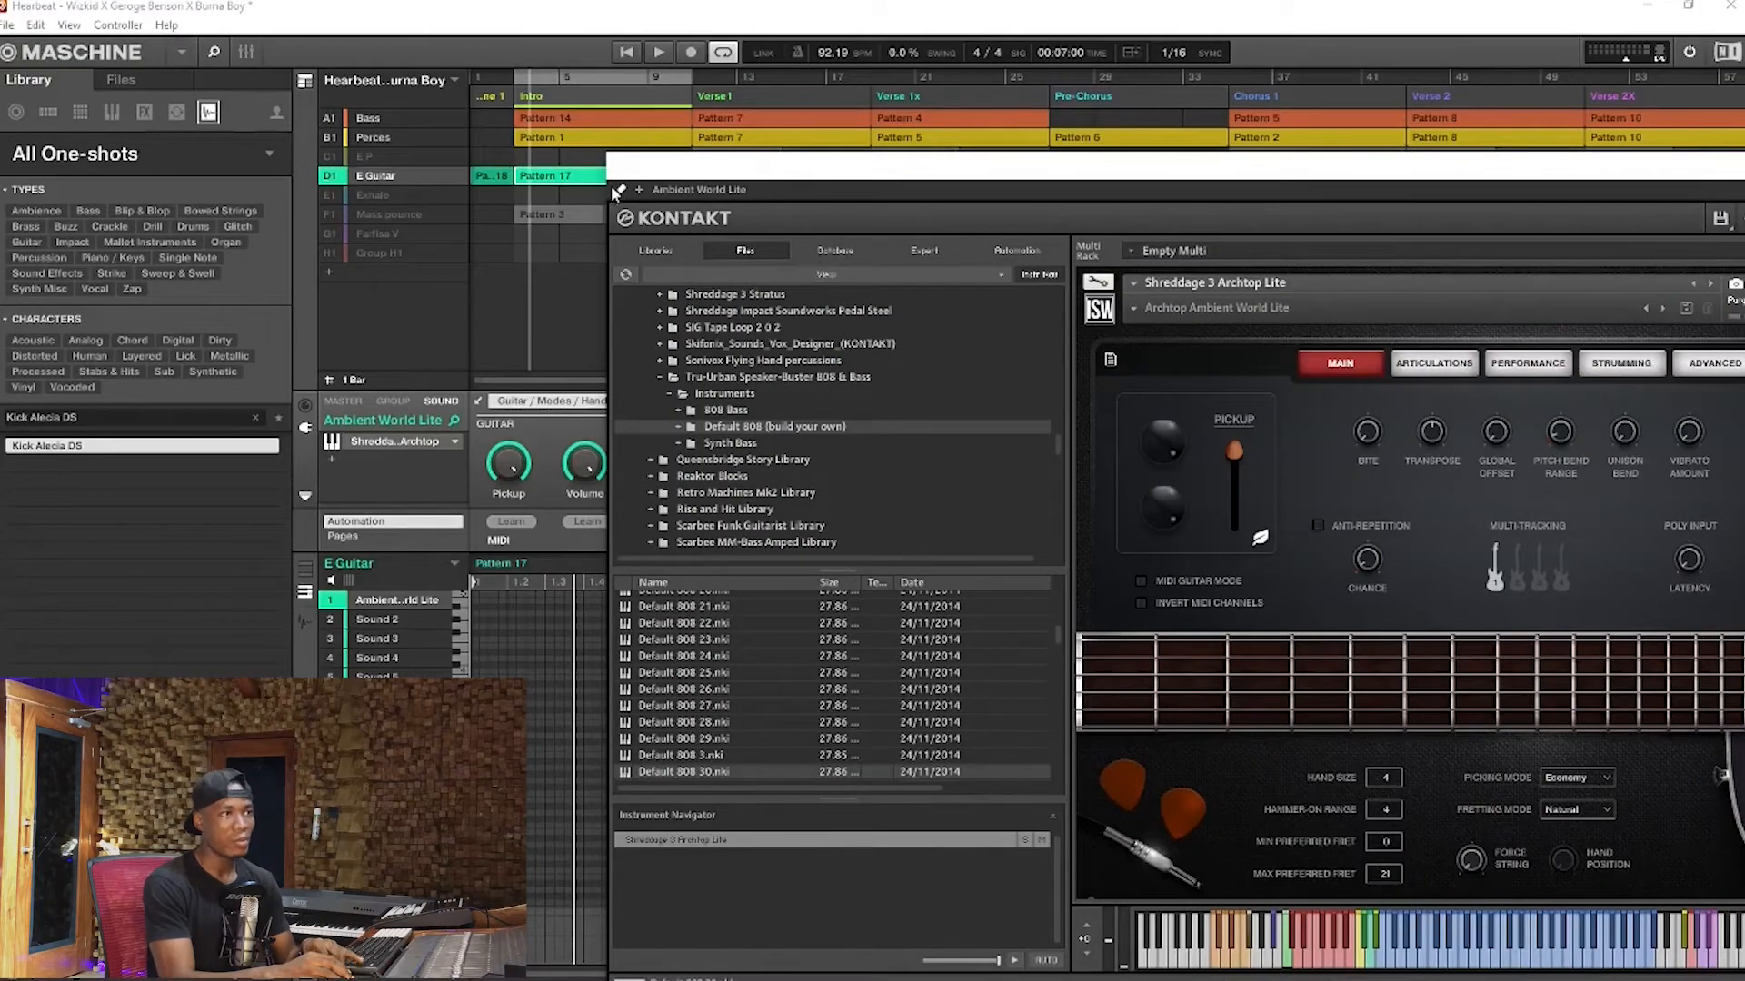
pyautogui.click(620, 190)
pyautogui.moveTo(736, 173); pyautogui.dragTo(703, 198)
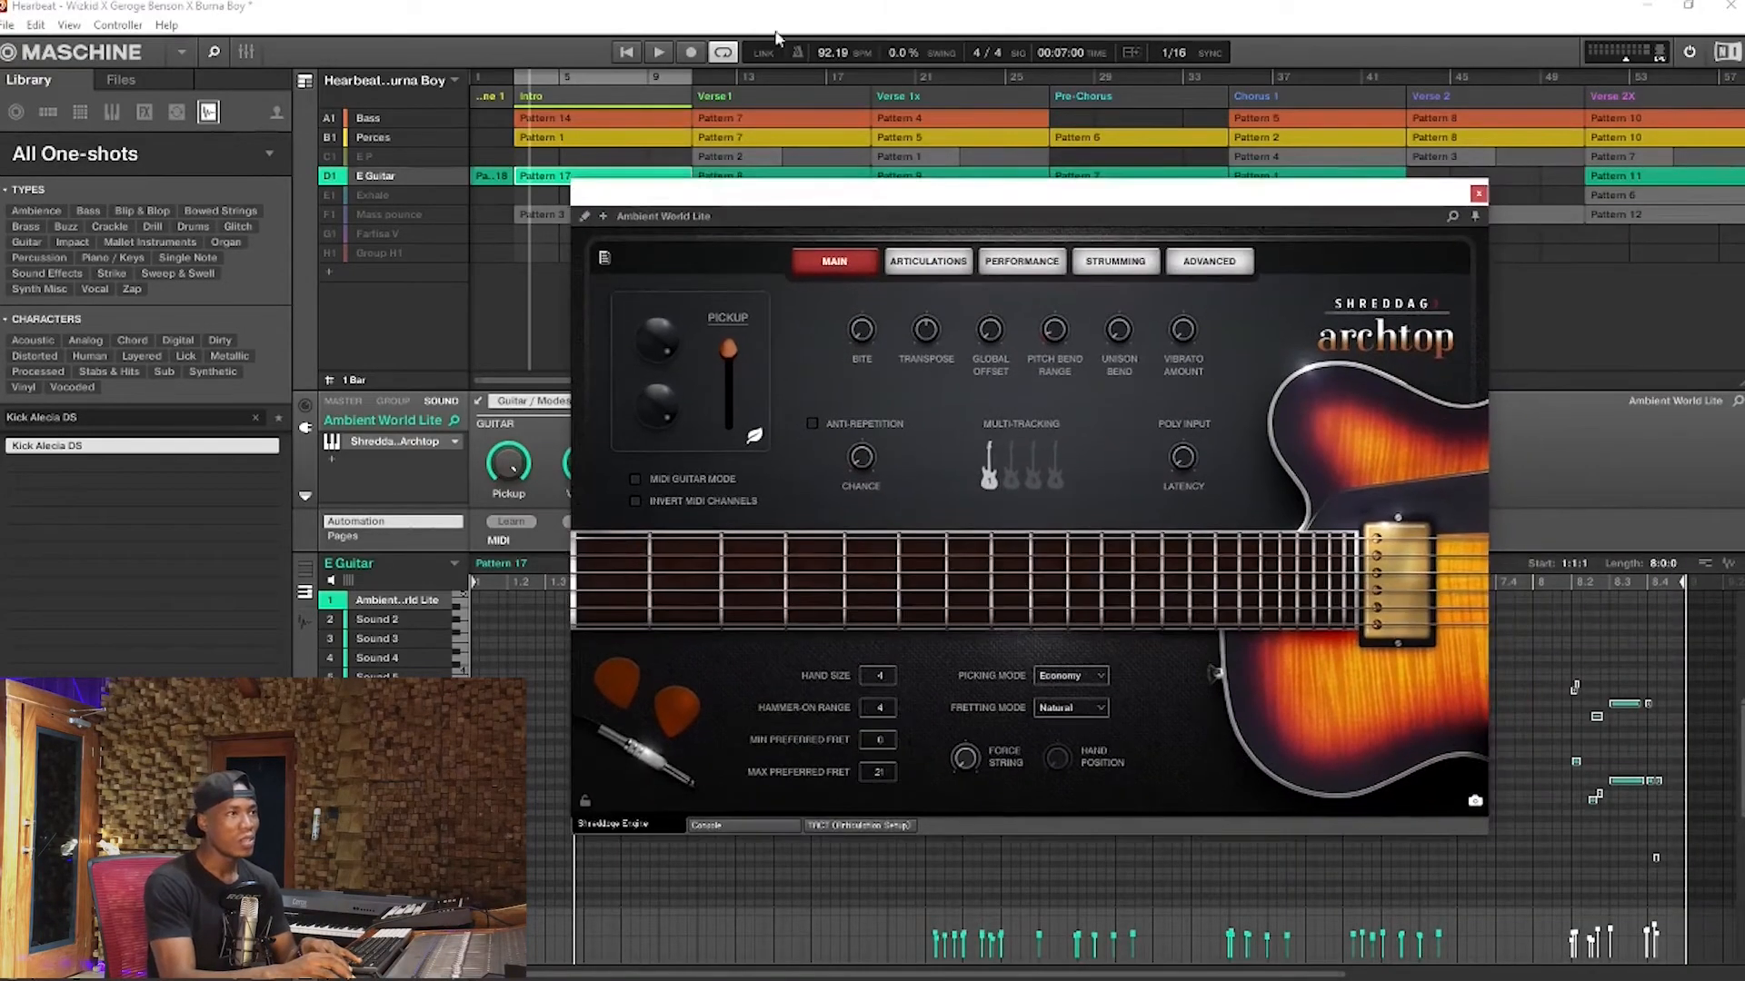
# Play the Intro while watching the guitar instrument's fretboard, close its window and stop playback
pyautogui.click(660, 52)
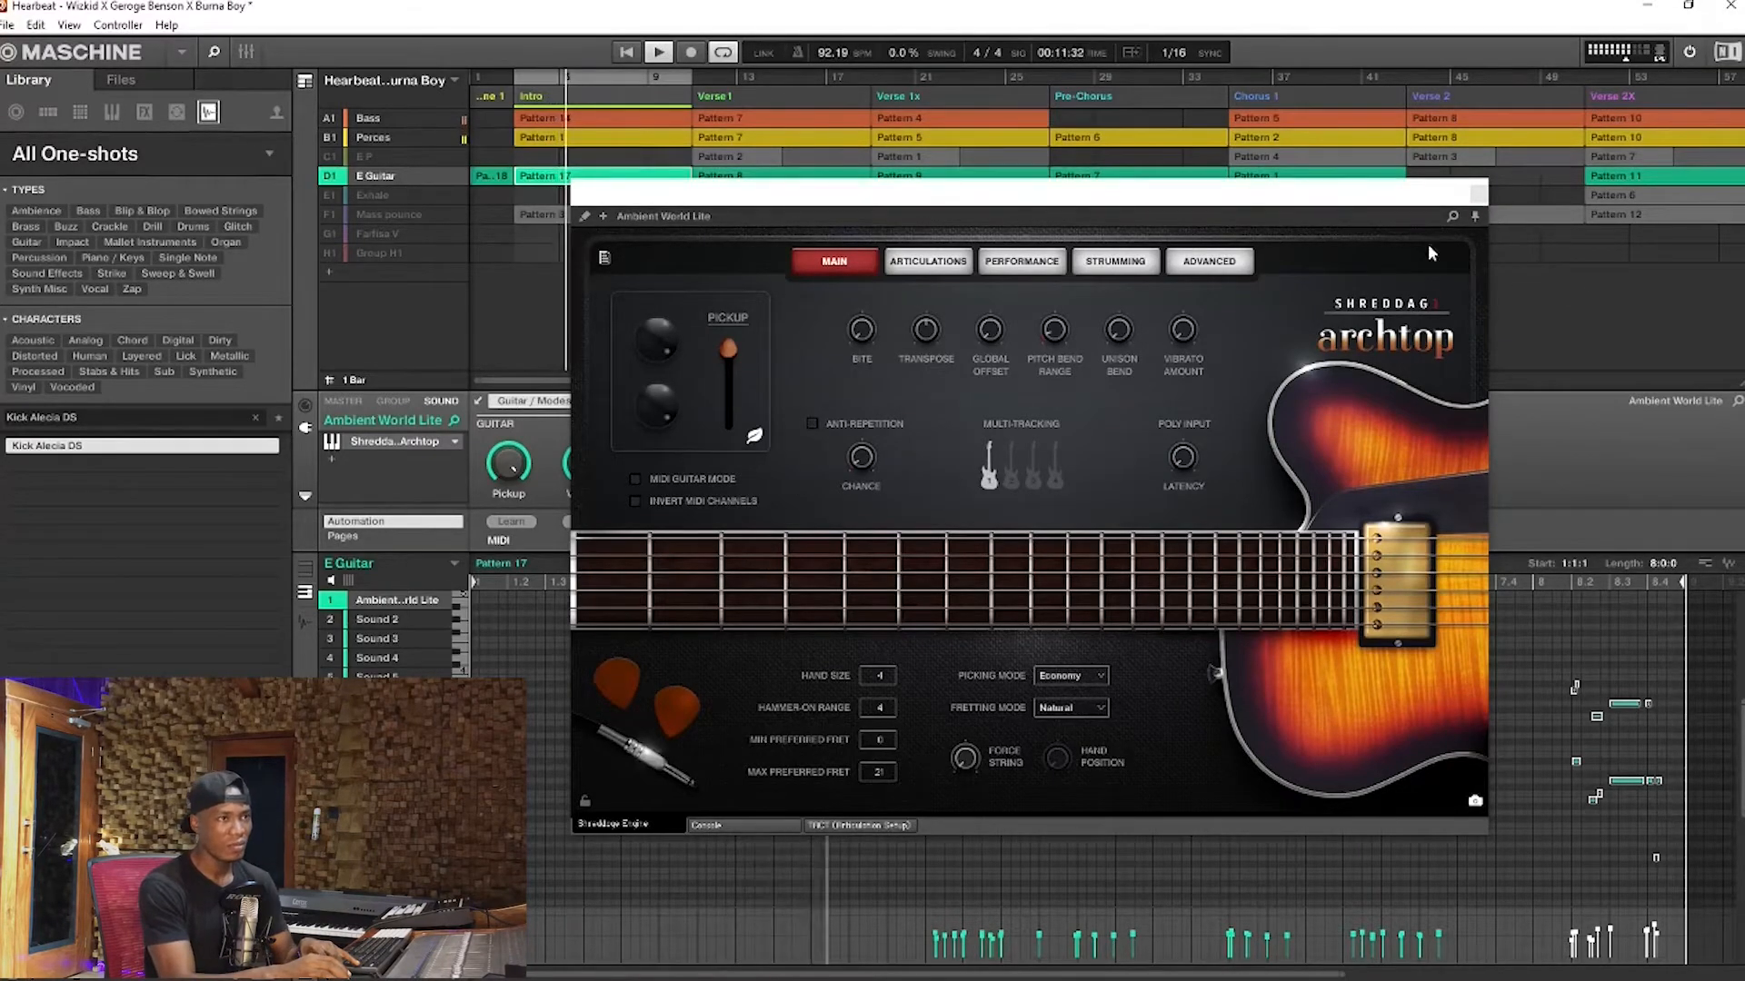
pyautogui.moveTo(1215, 194); pyautogui.dragTo(1193, 307)
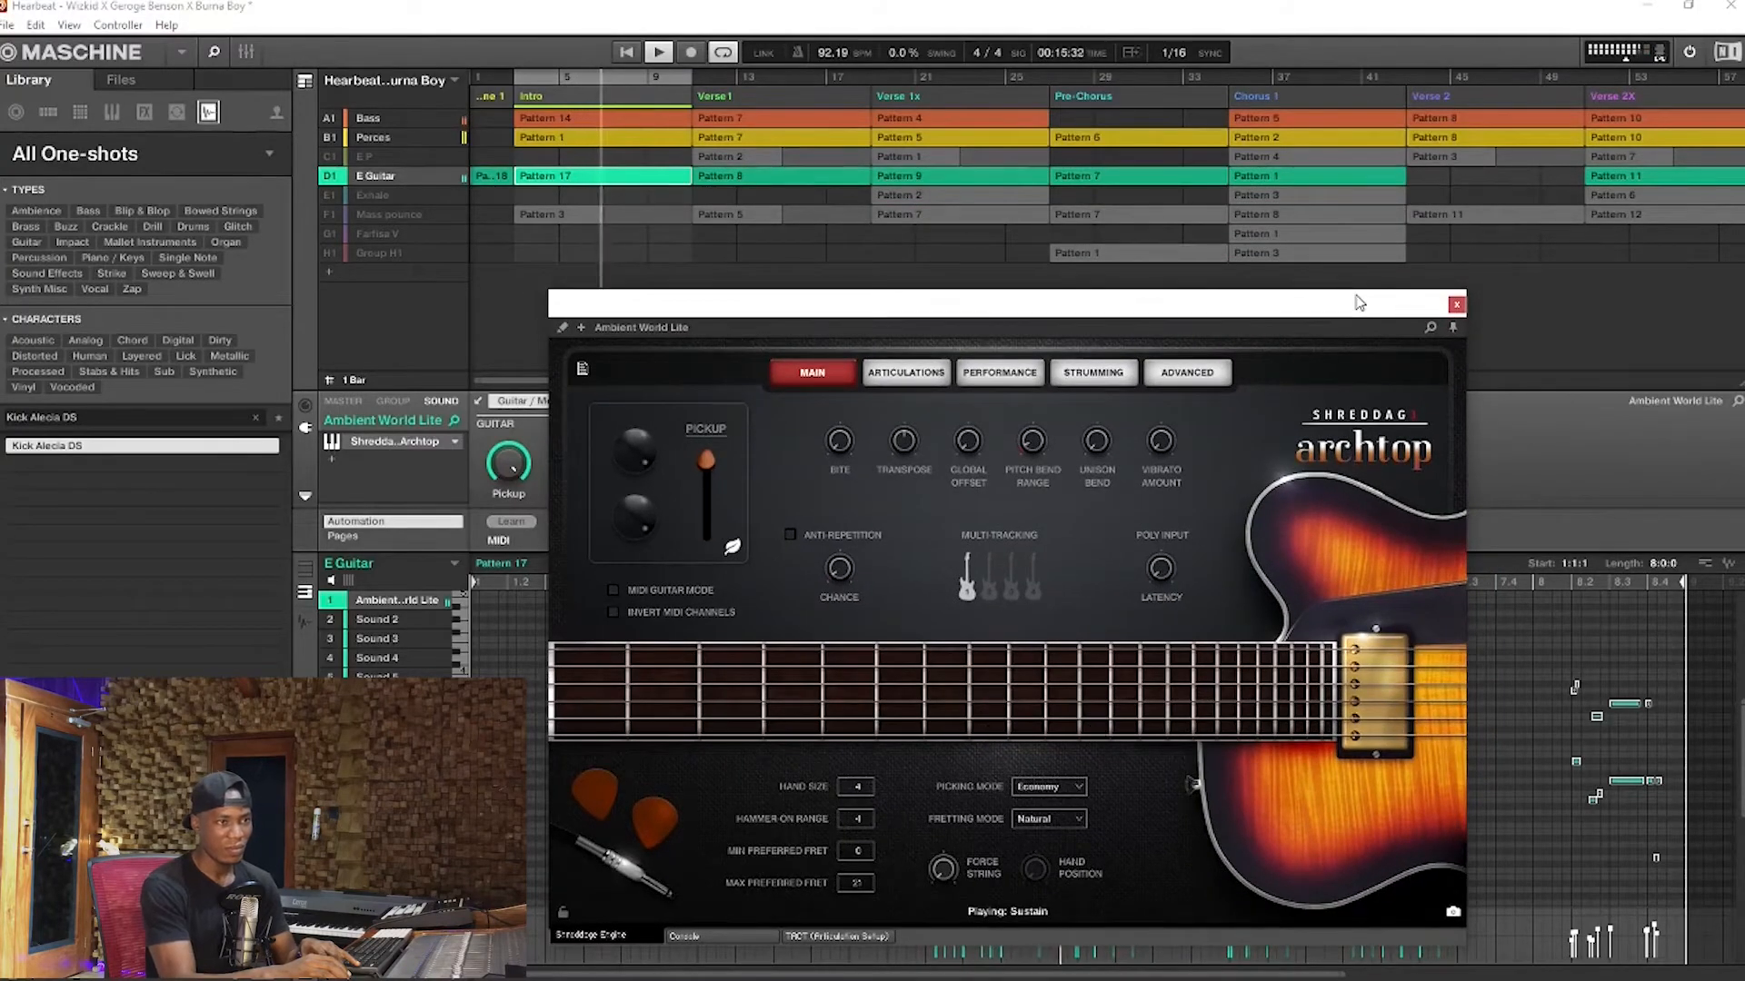
pyautogui.click(1457, 307)
pyautogui.press('space')
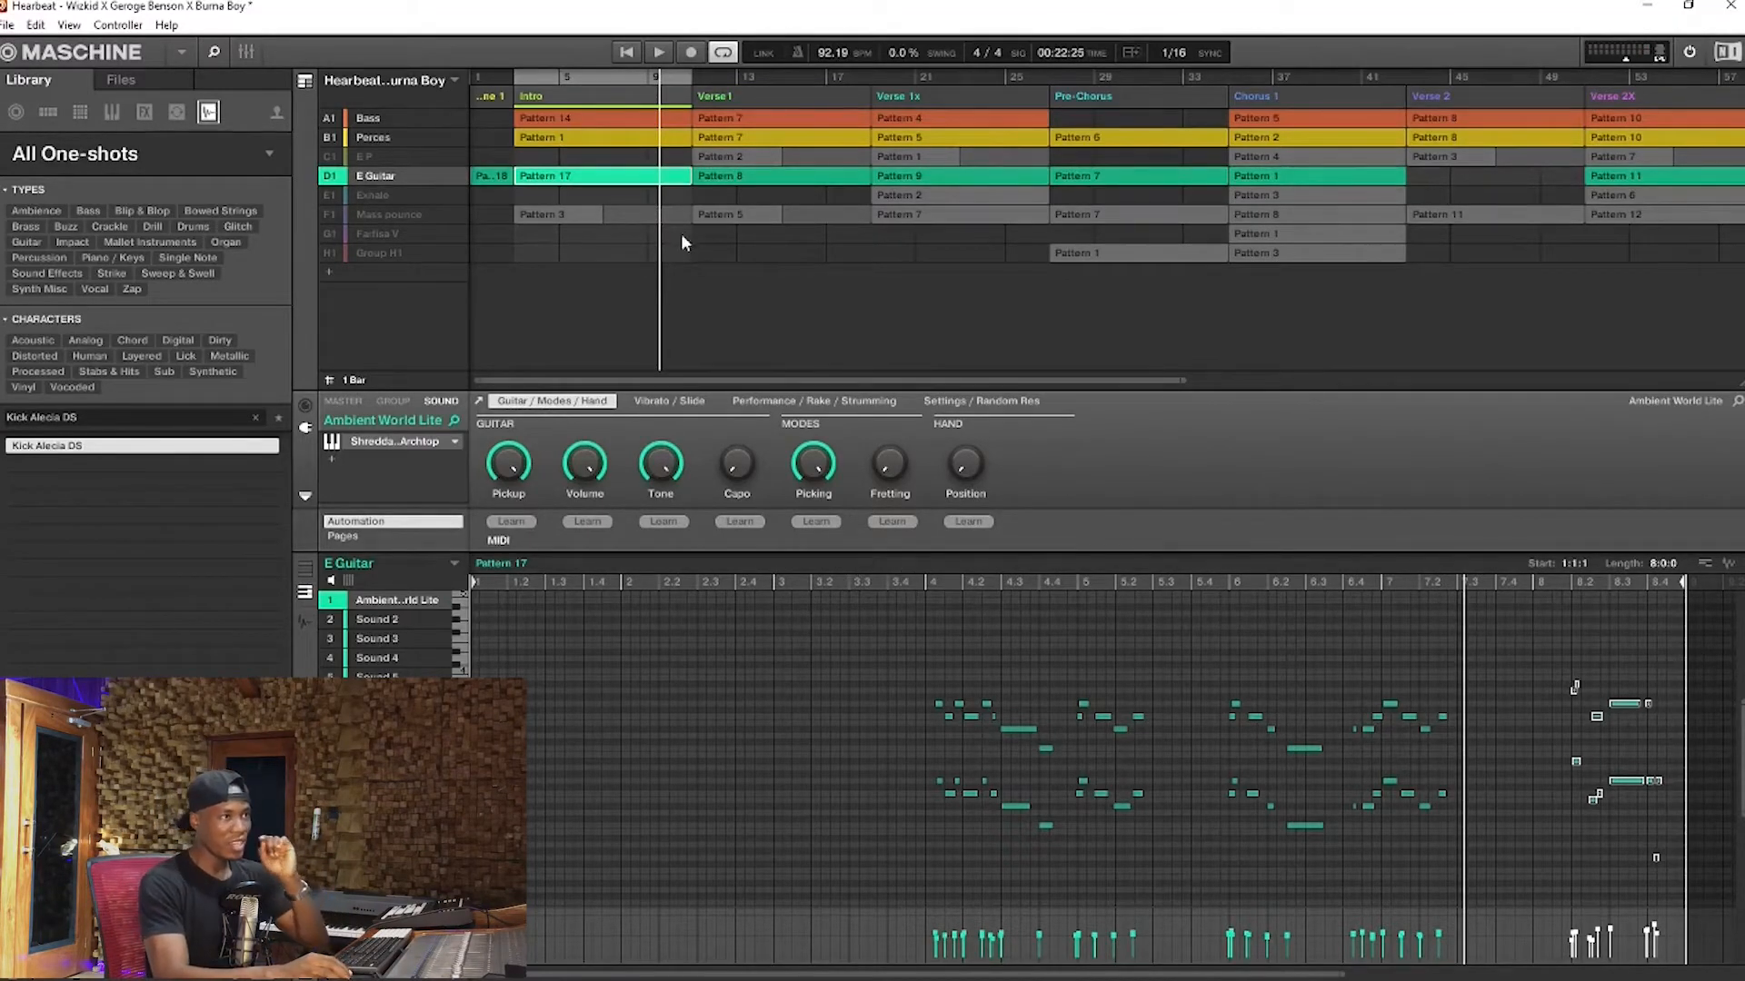
# Reopen the guitar instrument, try the capo at different frets, remove it from the fretboard and close the window
pyautogui.click(409, 444)
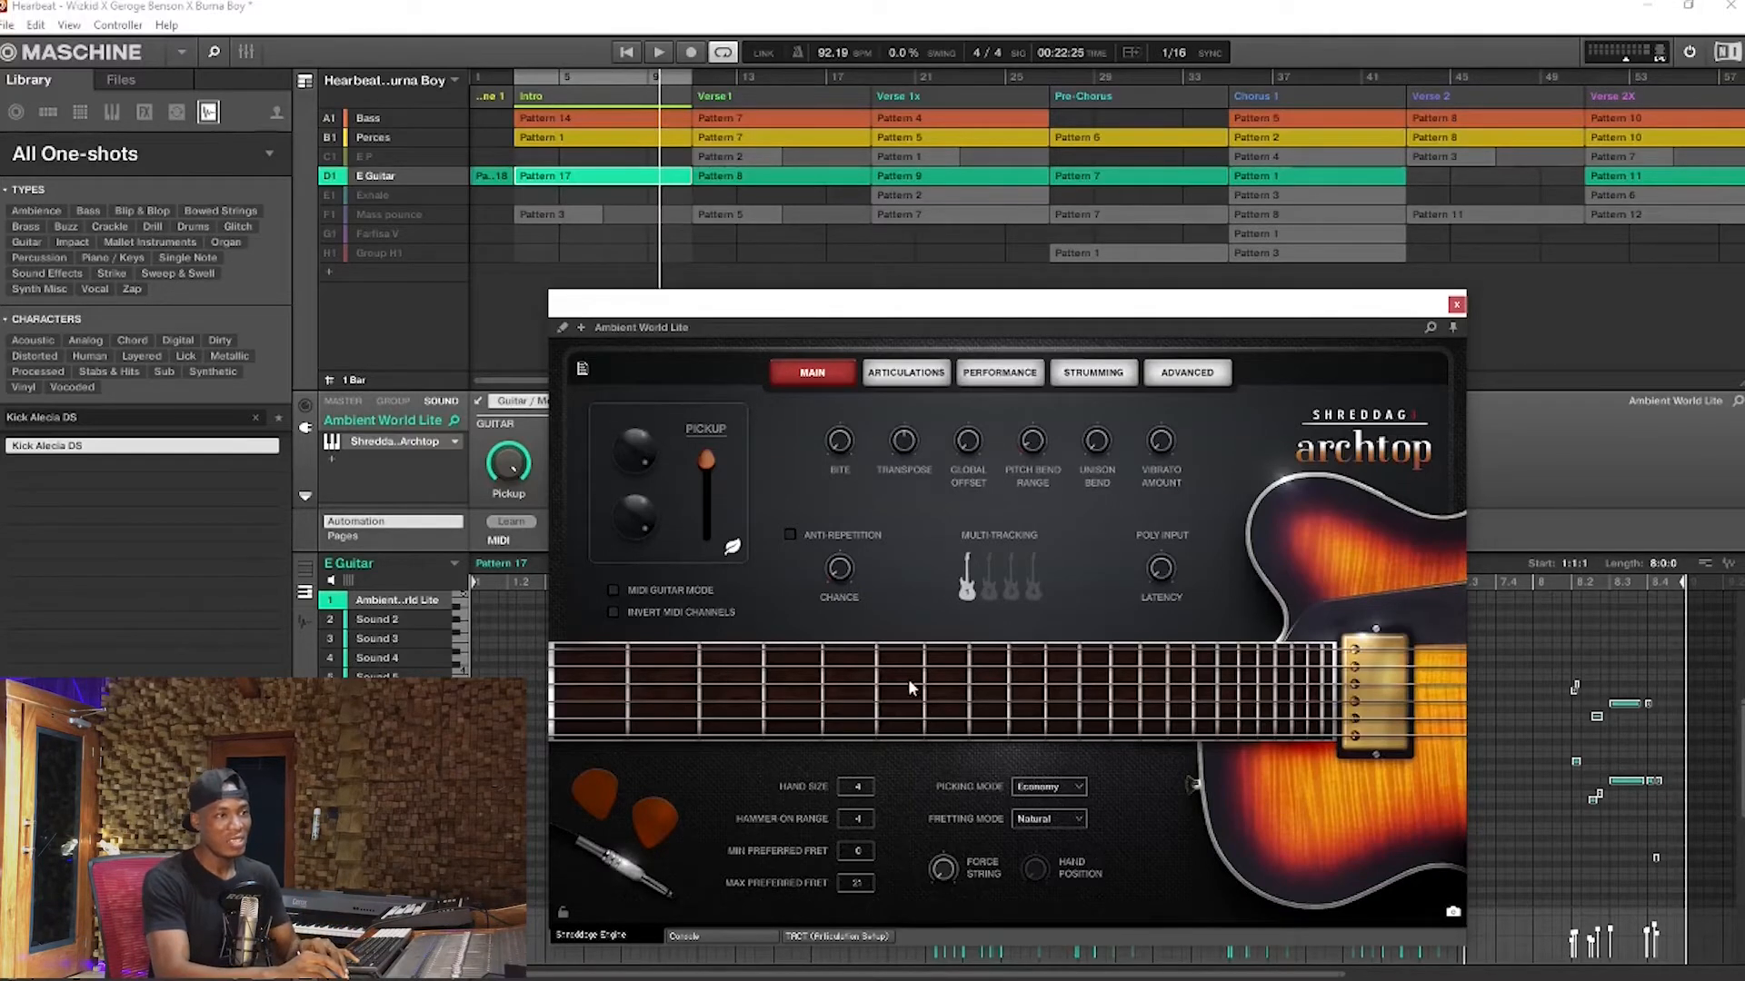
pyautogui.moveTo(875, 687); pyautogui.dragTo(1066, 704)
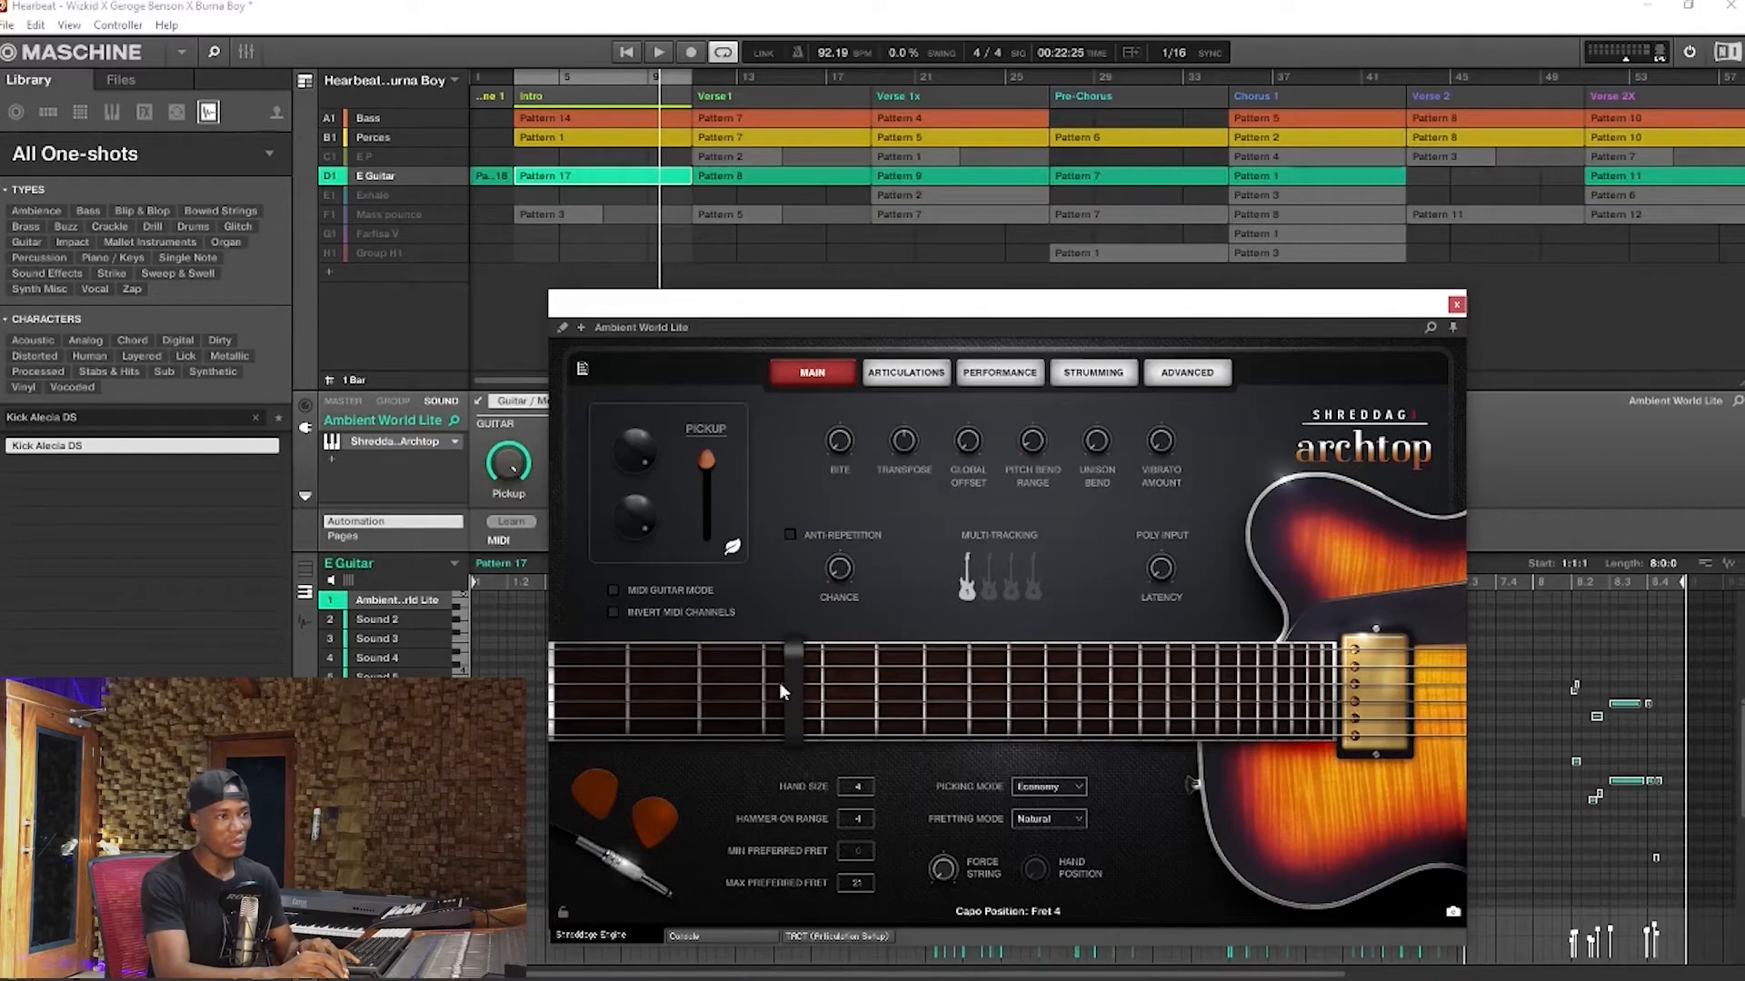
pyautogui.moveTo(781, 673); pyautogui.dragTo(459, 670)
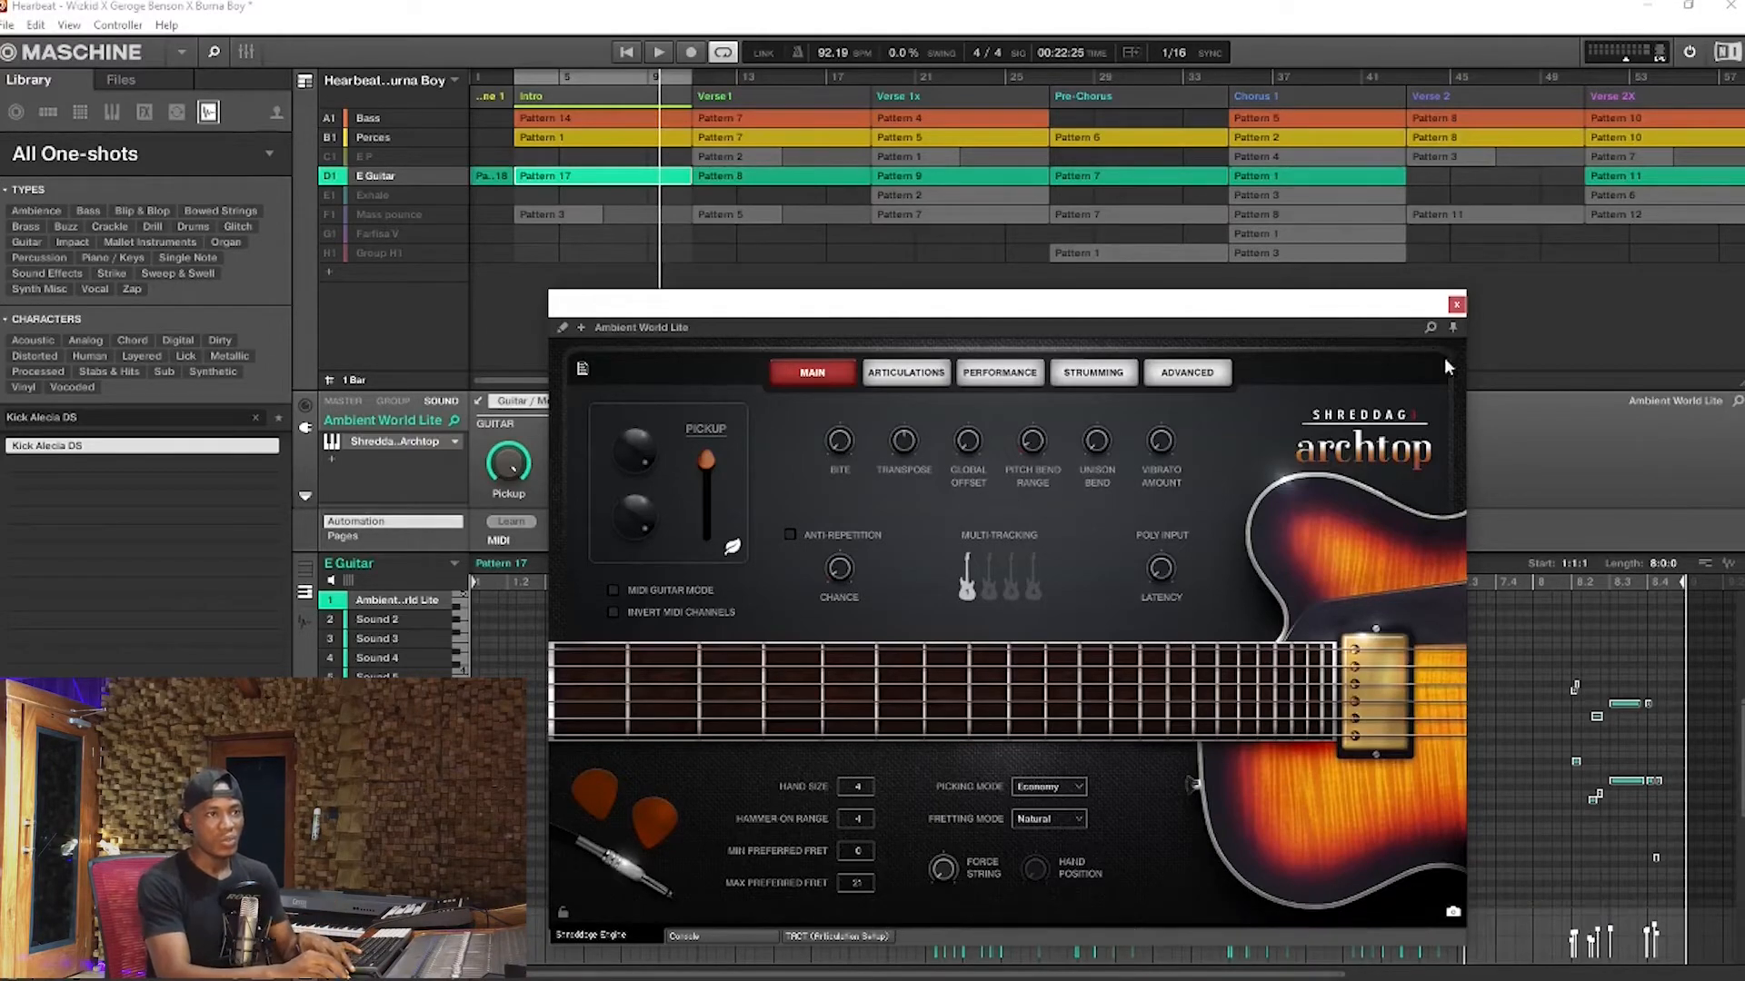
pyautogui.click(1455, 304)
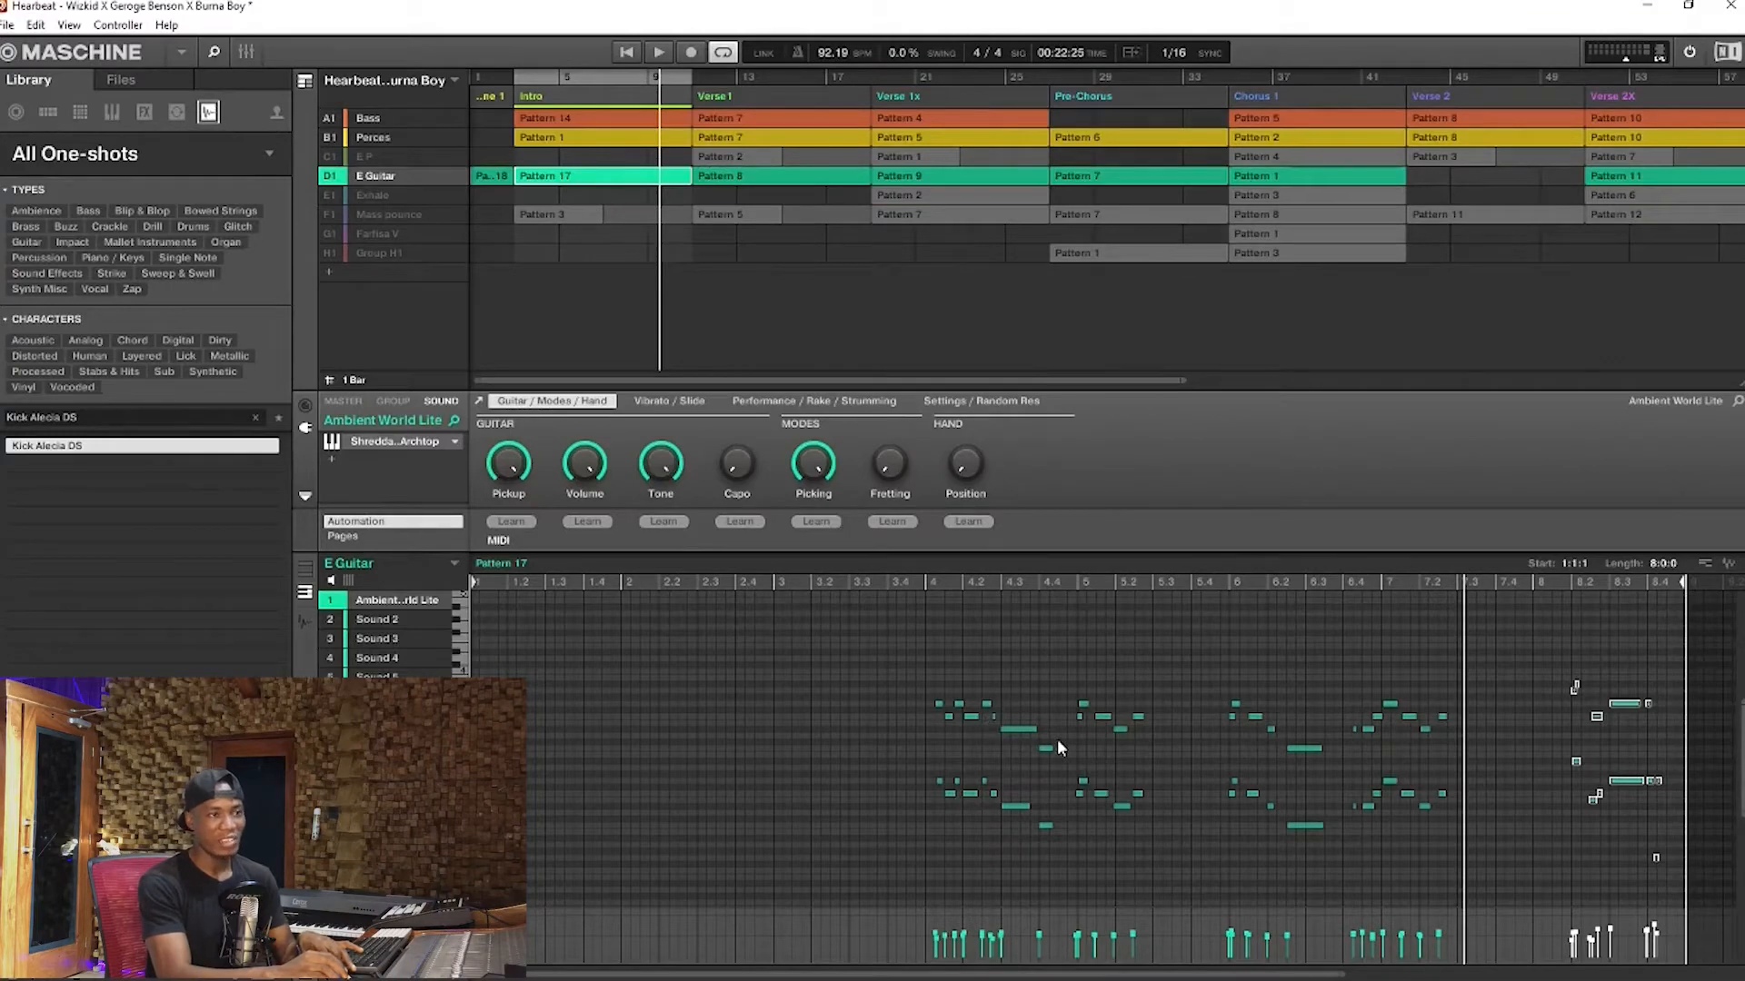
# Play the E Guitar's Pattern 17 from bar 4, solo the group partway through and stop playback
pyautogui.click(927, 580)
pyautogui.press('space')
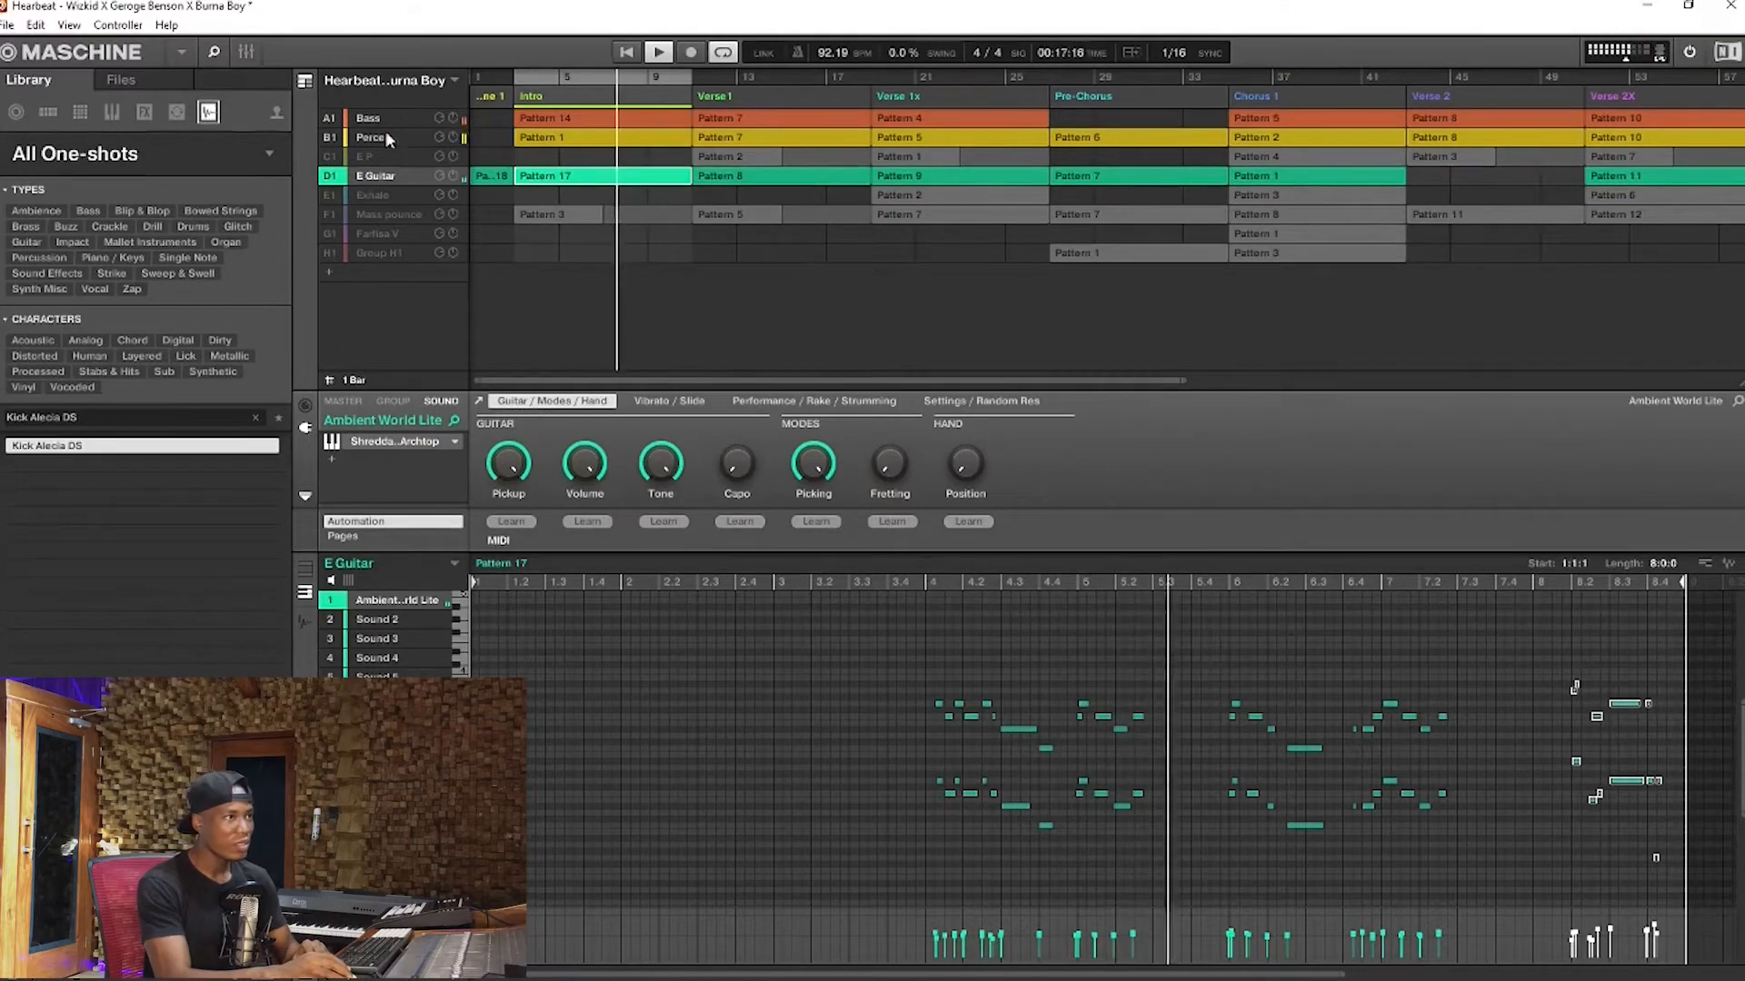
pyautogui.rightClick(337, 177)
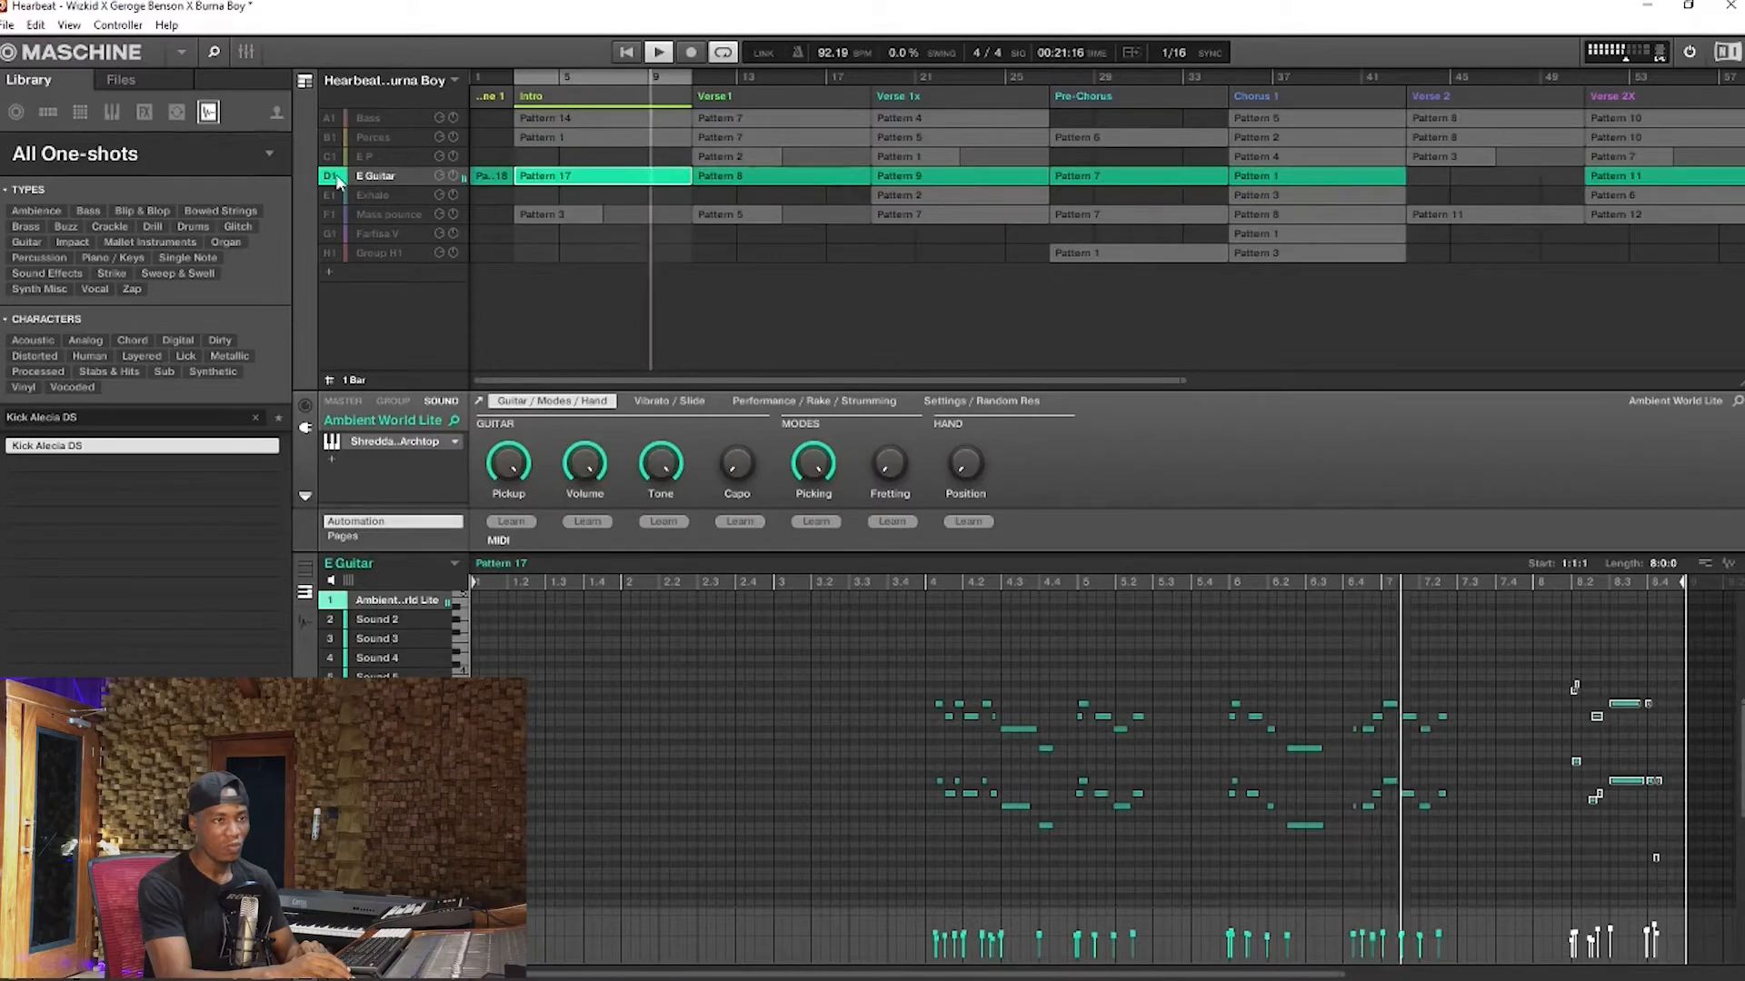
pyautogui.press('space')
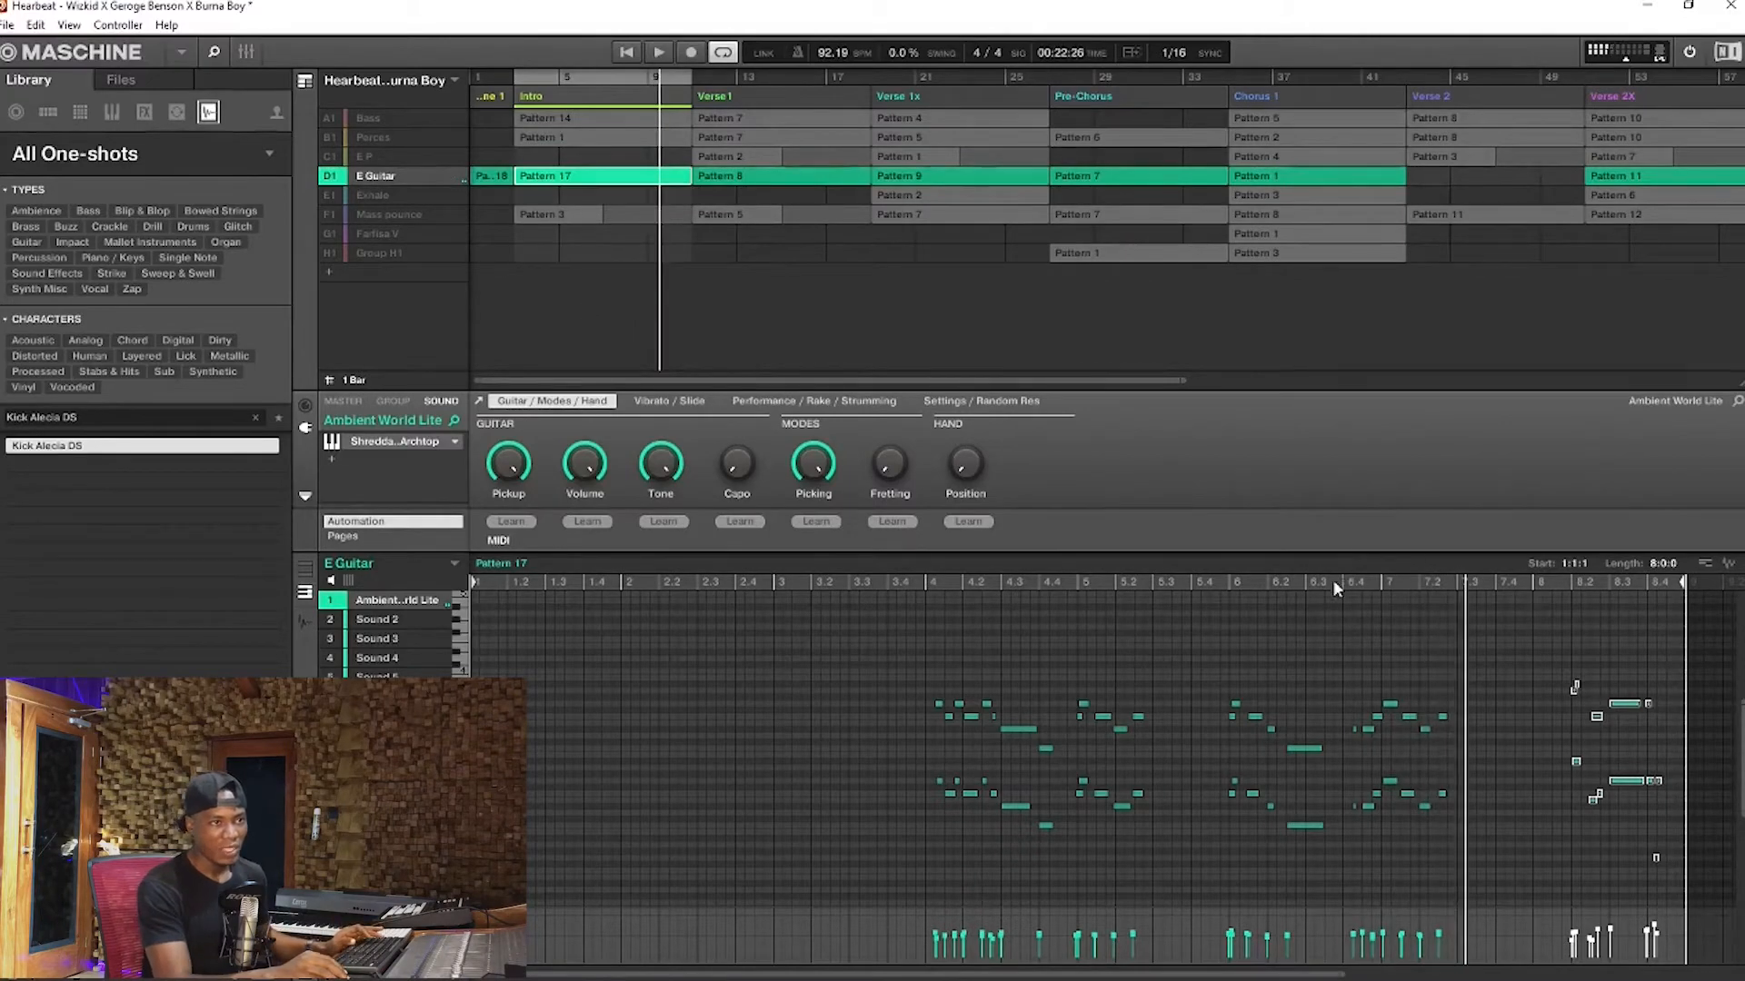
# Try deleting the lower-octave notes of the phrase around bar 7 in Pattern 17, play it and undo the deletion
pyautogui.click(1334, 583)
pyautogui.moveTo(1348, 755); pyautogui.dragTo(1485, 842)
pyautogui.press('Delete')
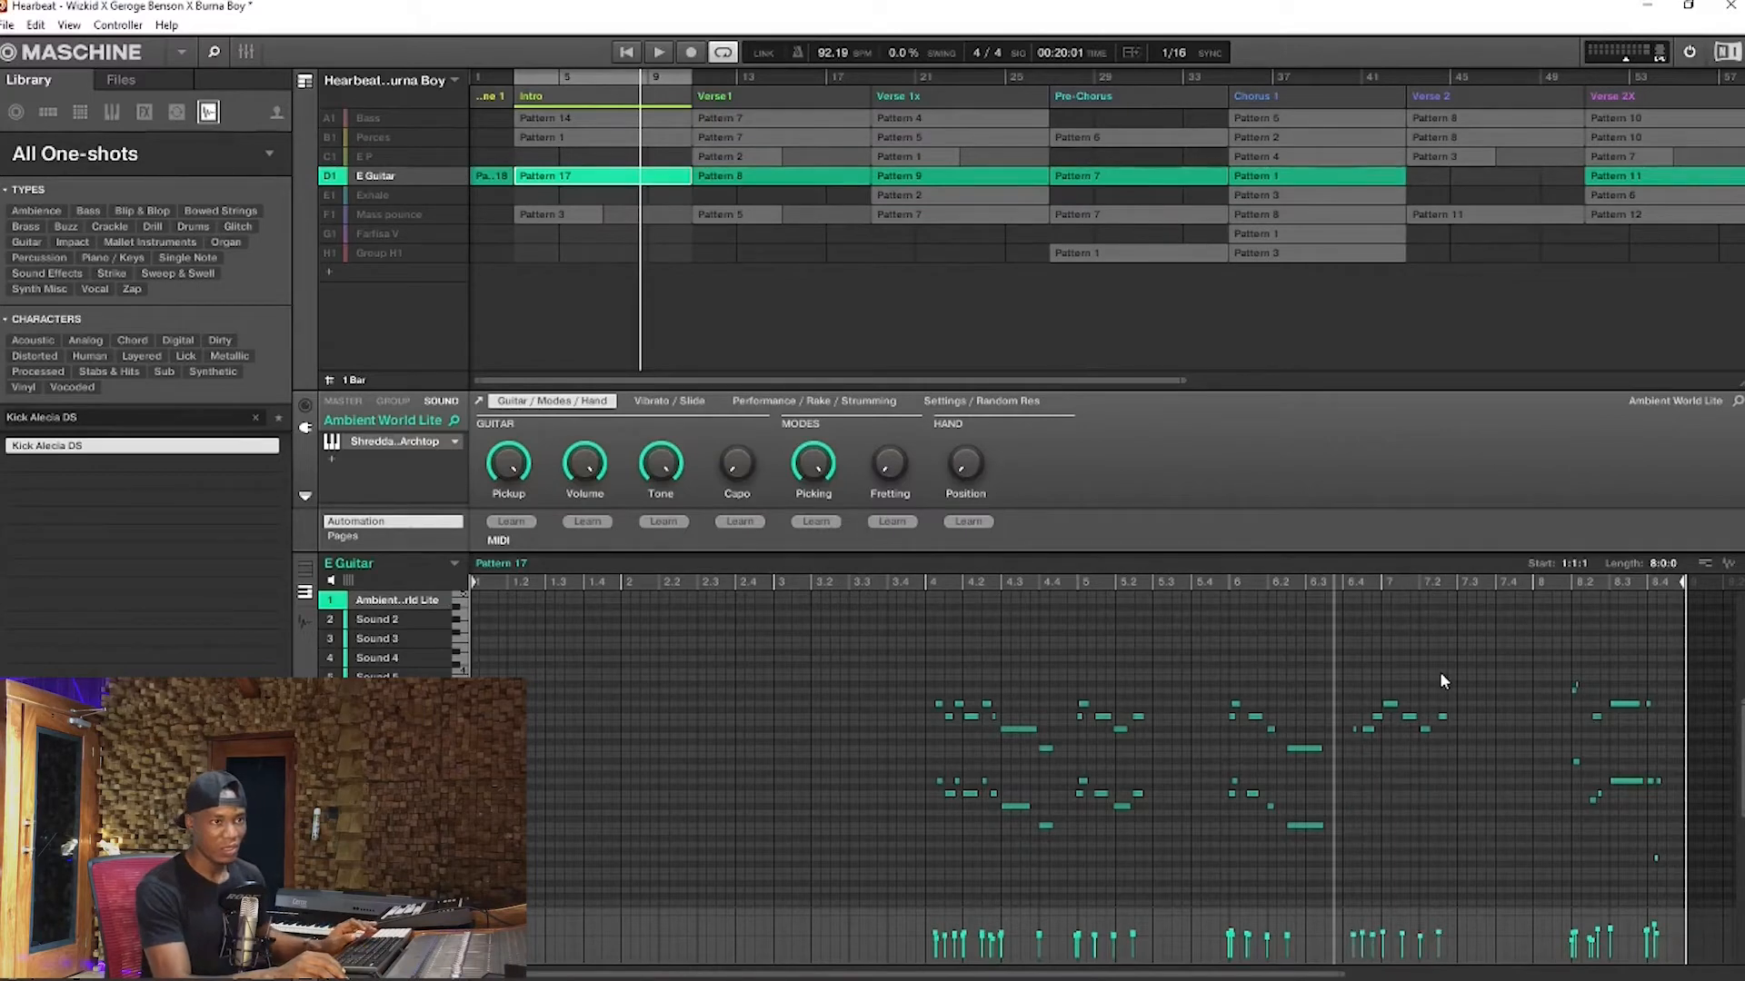
pyautogui.press('space')
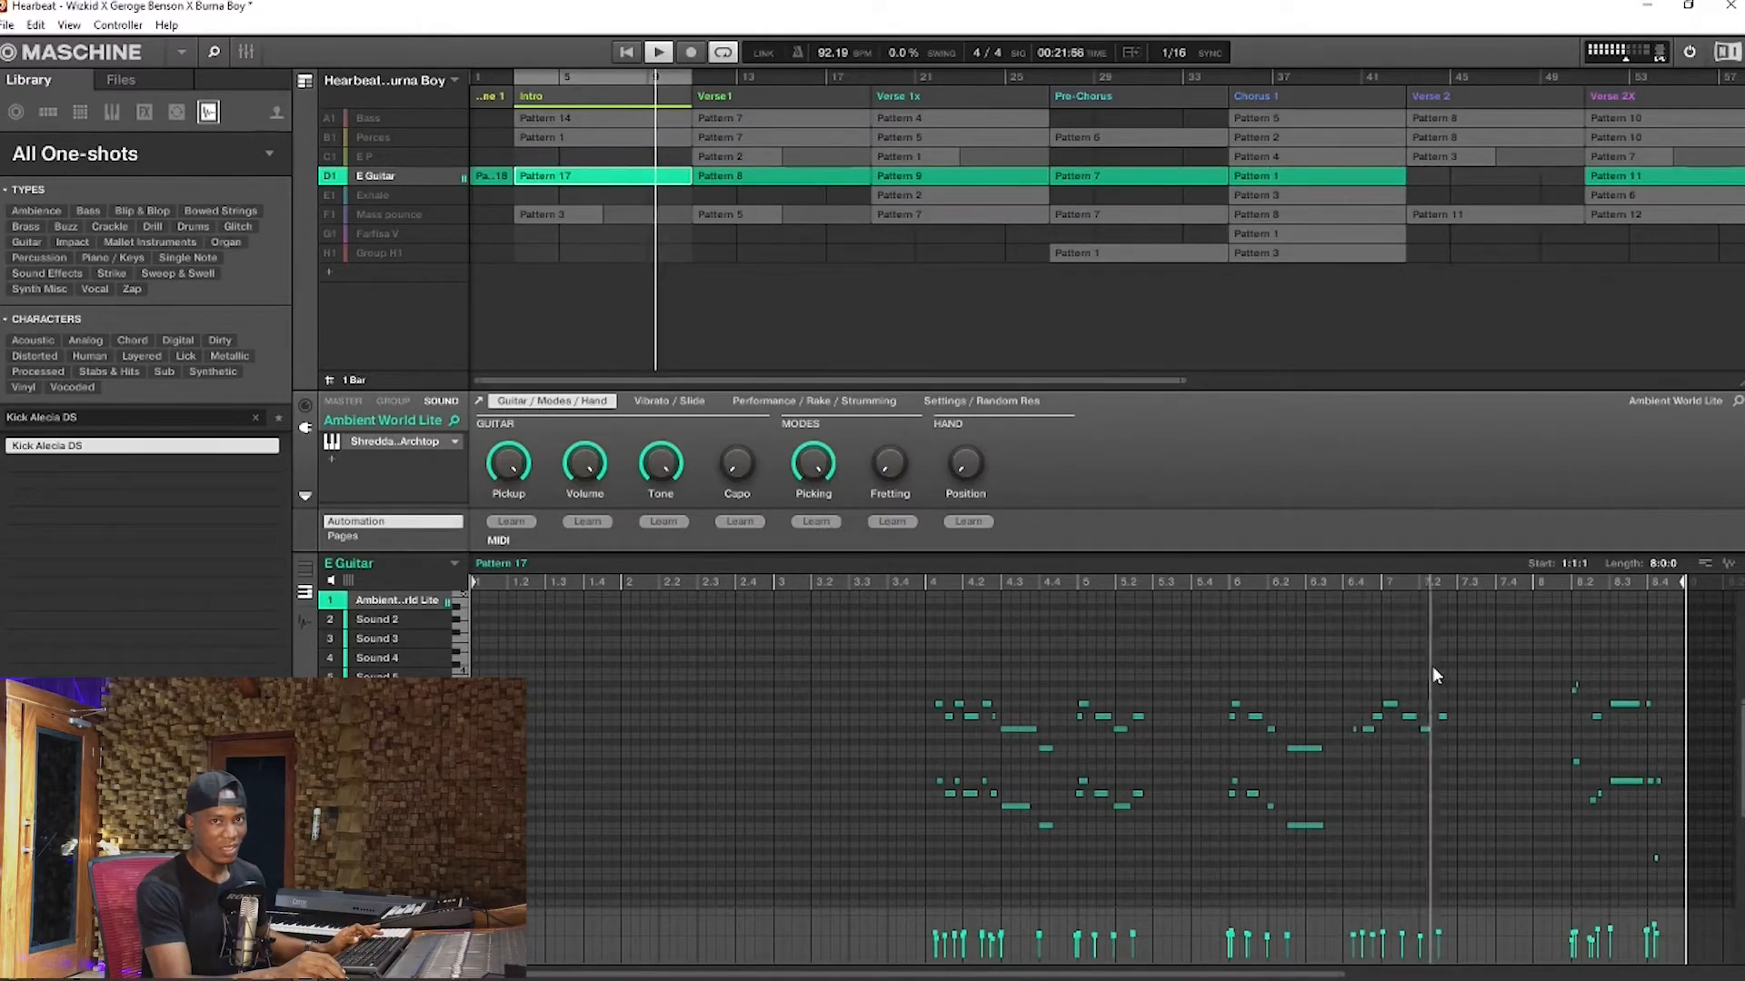
pyautogui.click(1237, 579)
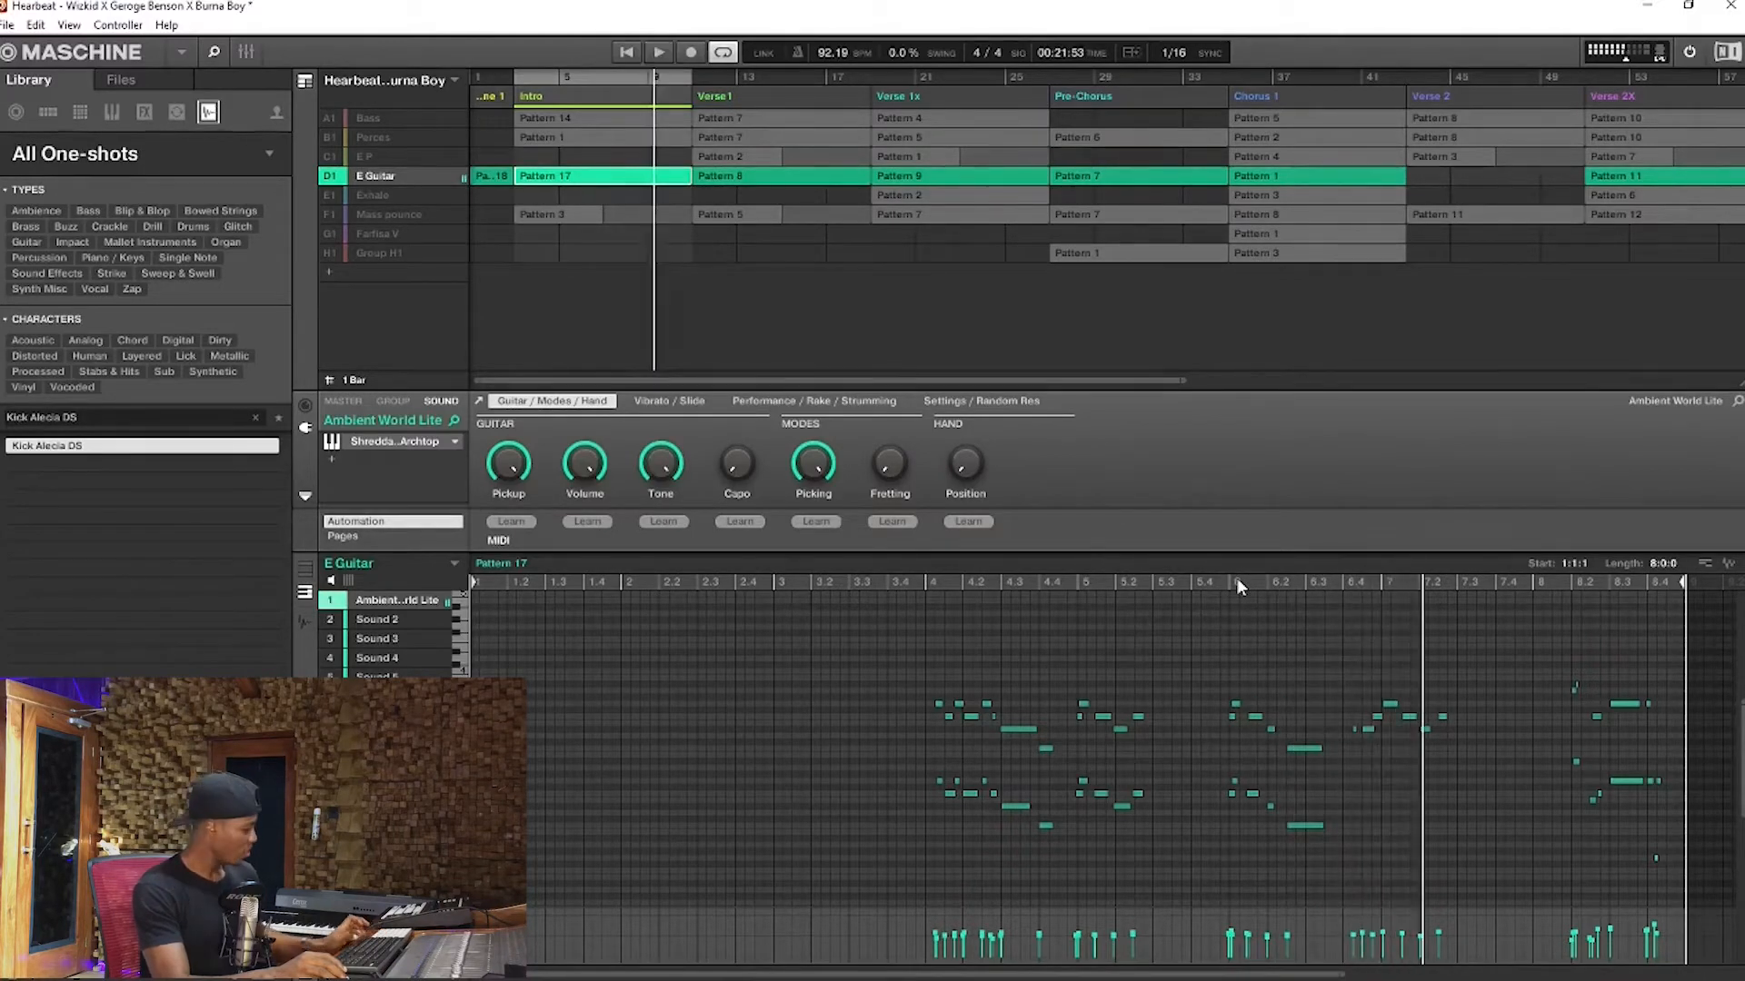
pyautogui.hotkey('ctrl', 'z')
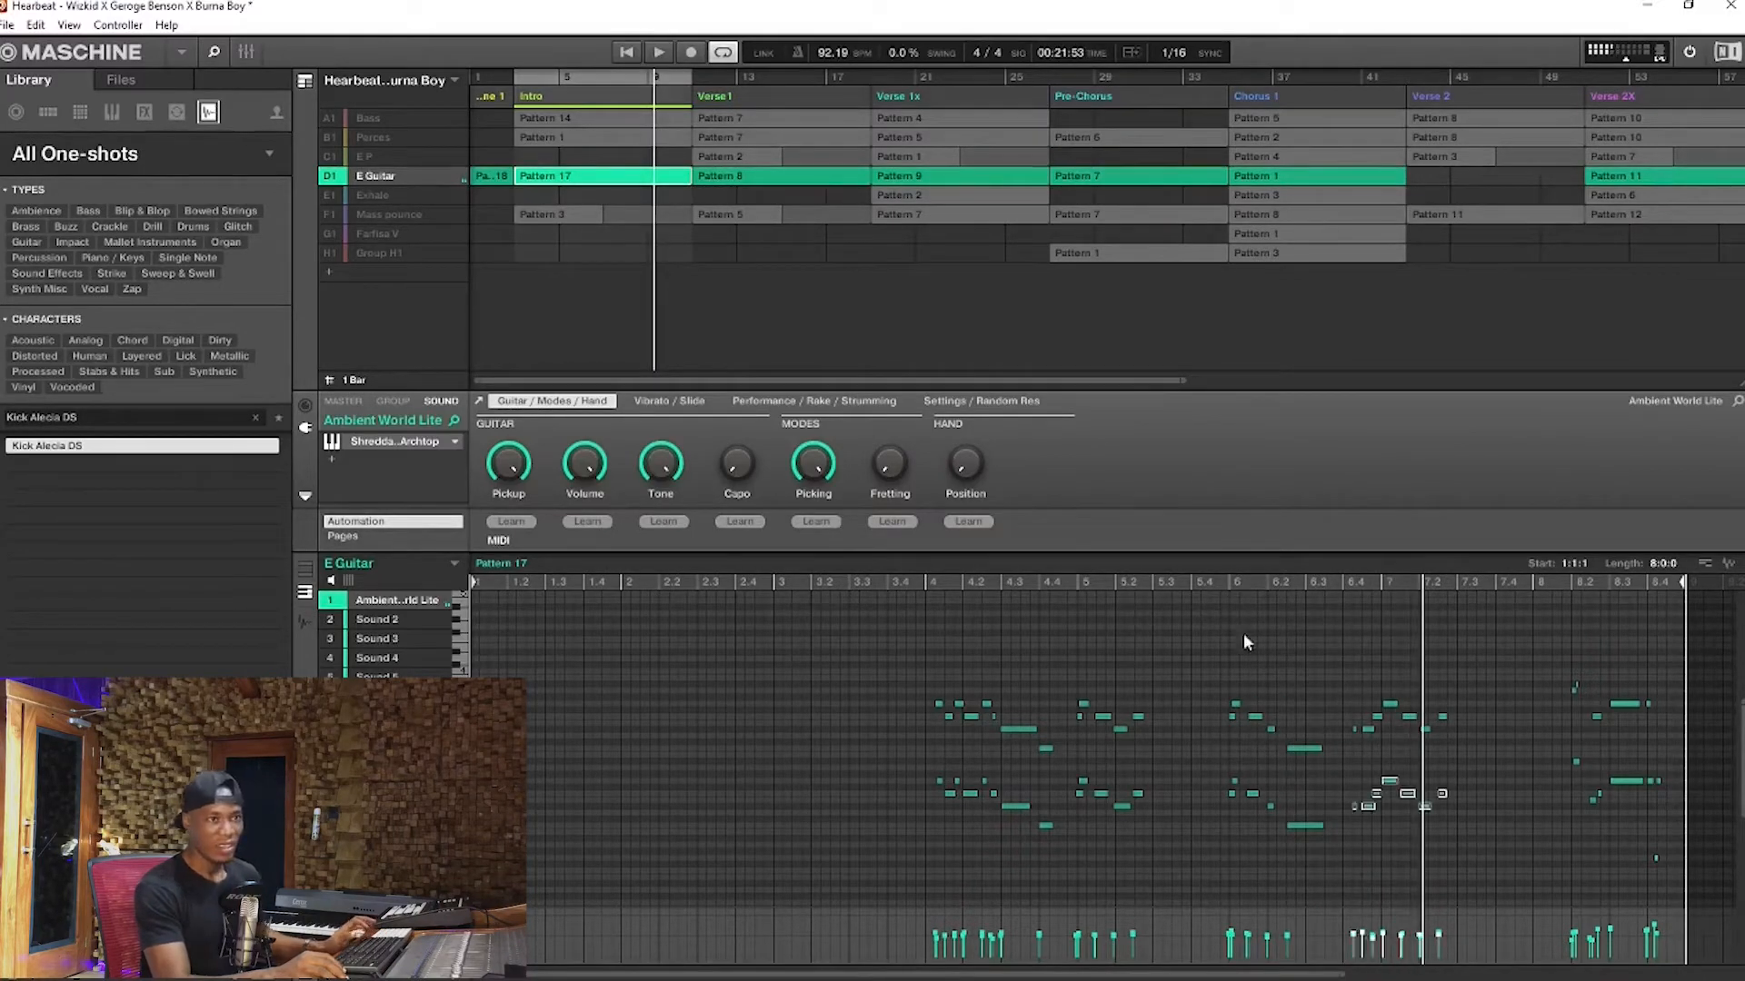
# Replay the guitar phrase with both octaves from about bar 6.3 and unsolo the E Guitar group
pyautogui.click(1323, 576)
pyautogui.click(1295, 580)
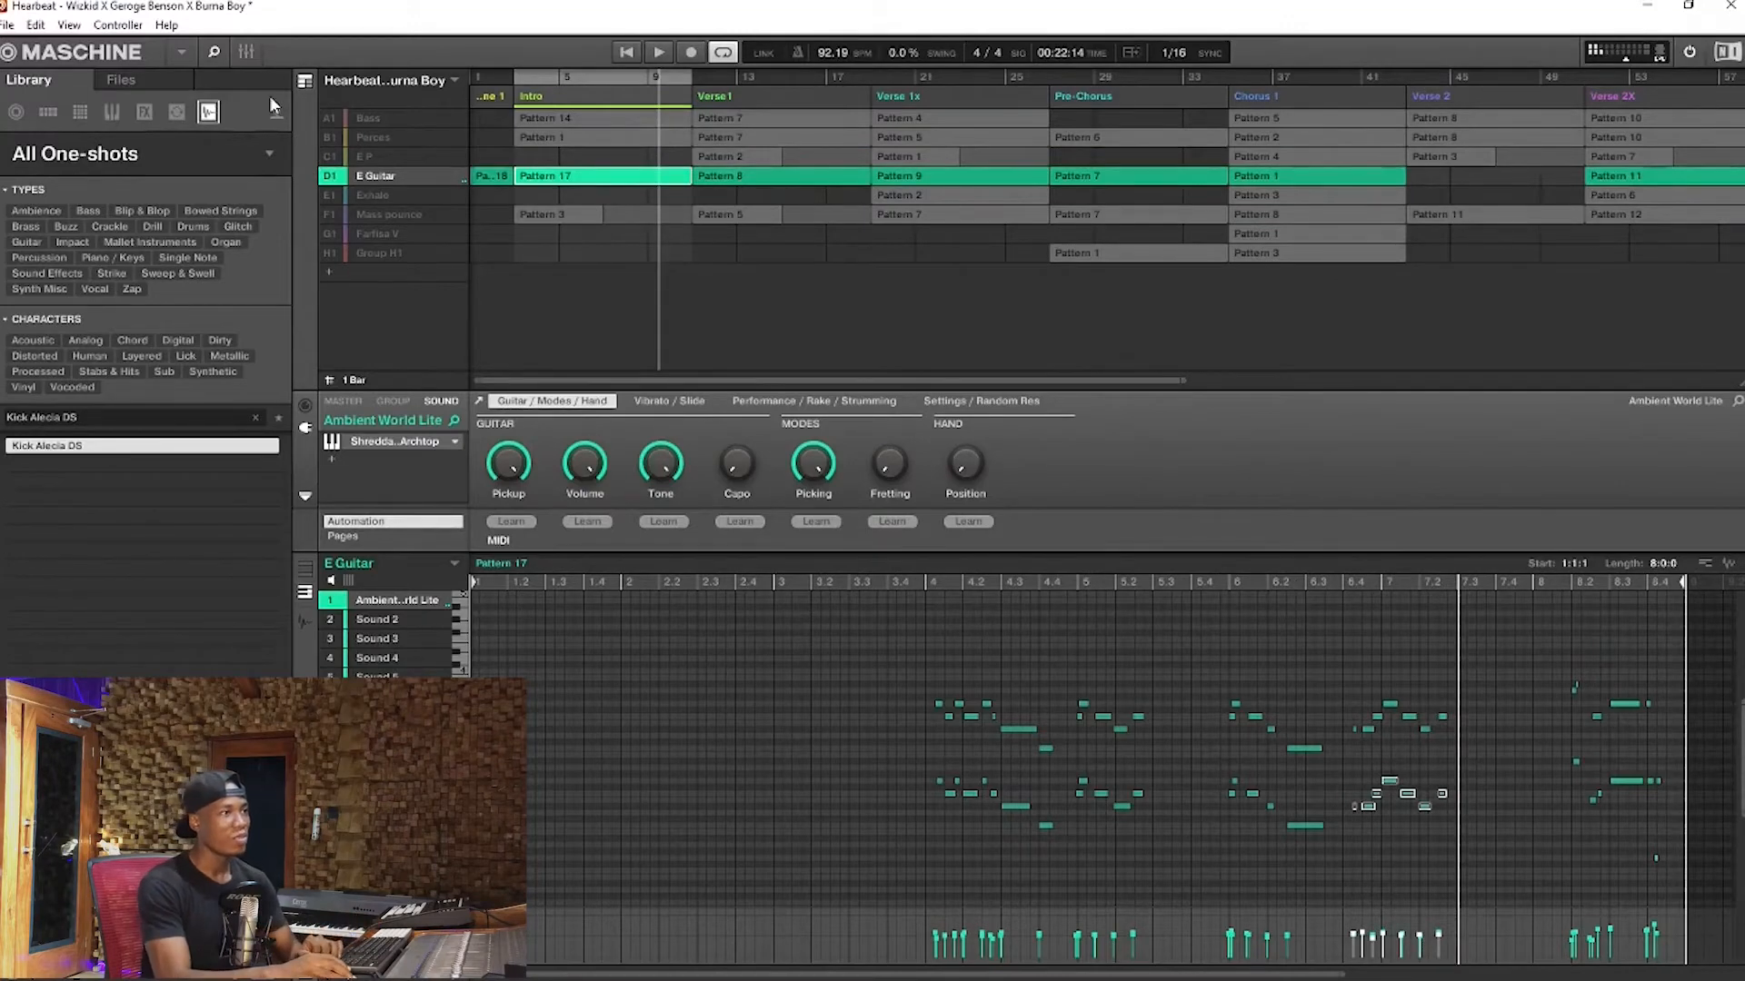
pyautogui.rightClick(334, 178)
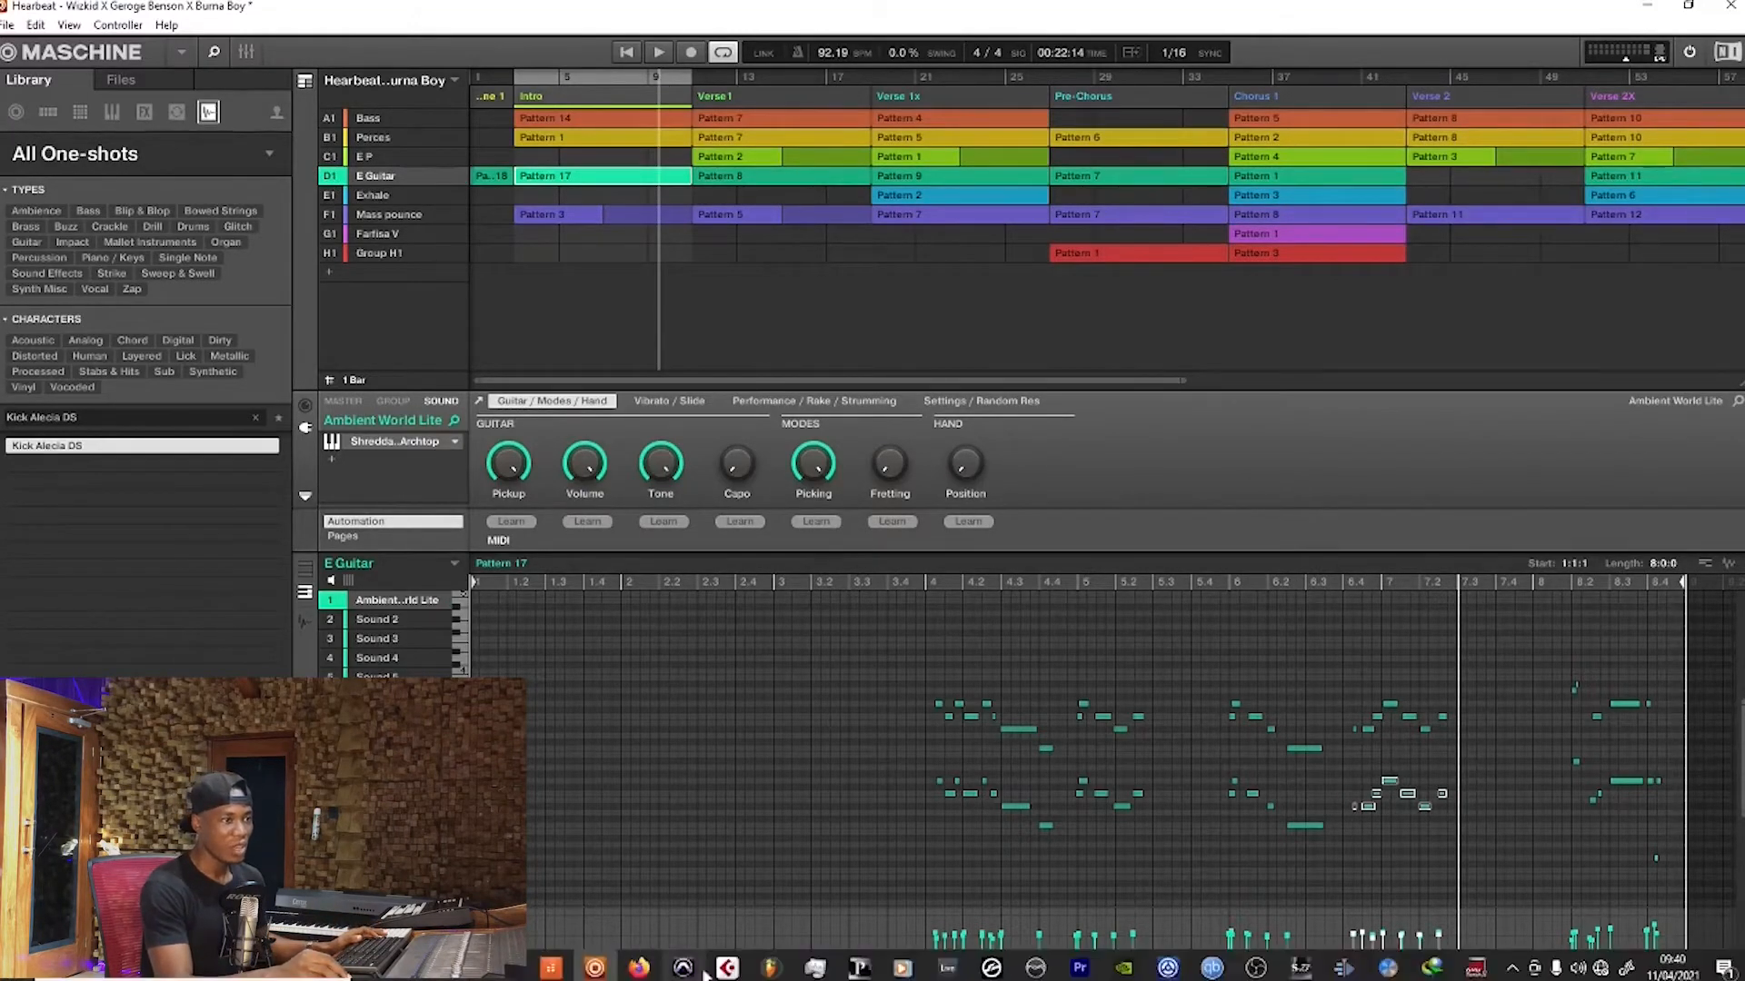
# Switch to FL Studio, open the E Guitar track's Pattern 3 in the Piano roll and play it from bar 3
pyautogui.click(770, 968)
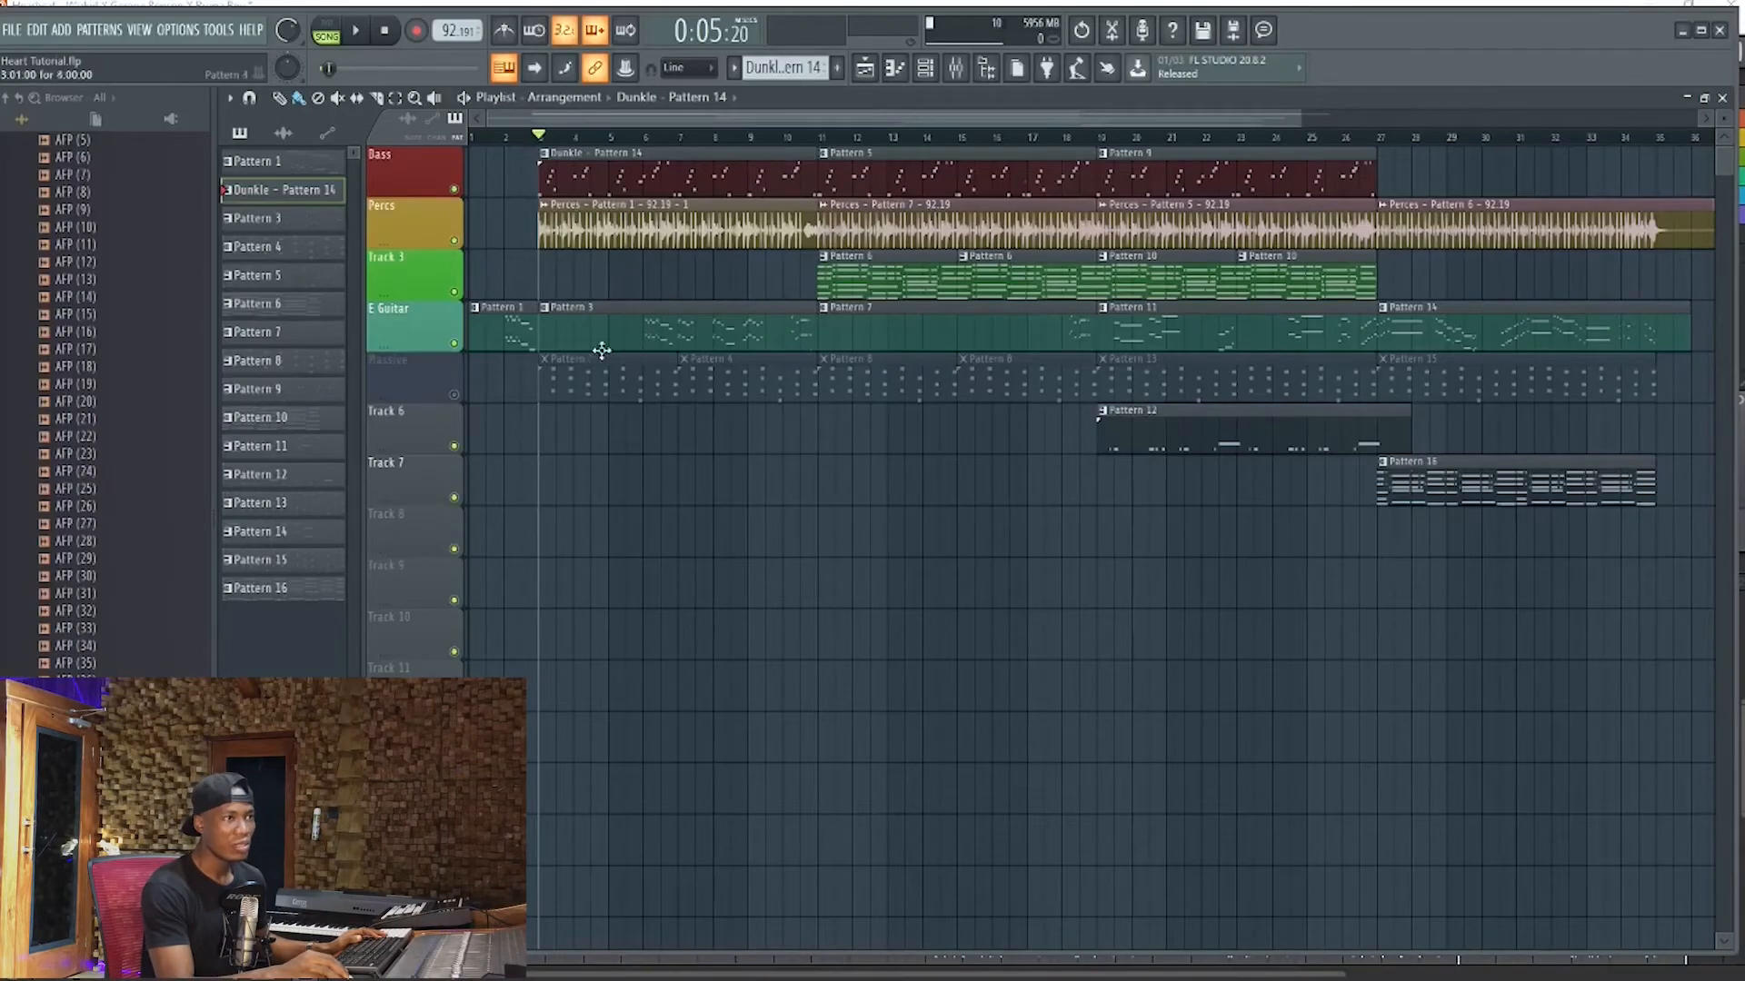
pyautogui.doubleClick(689, 334)
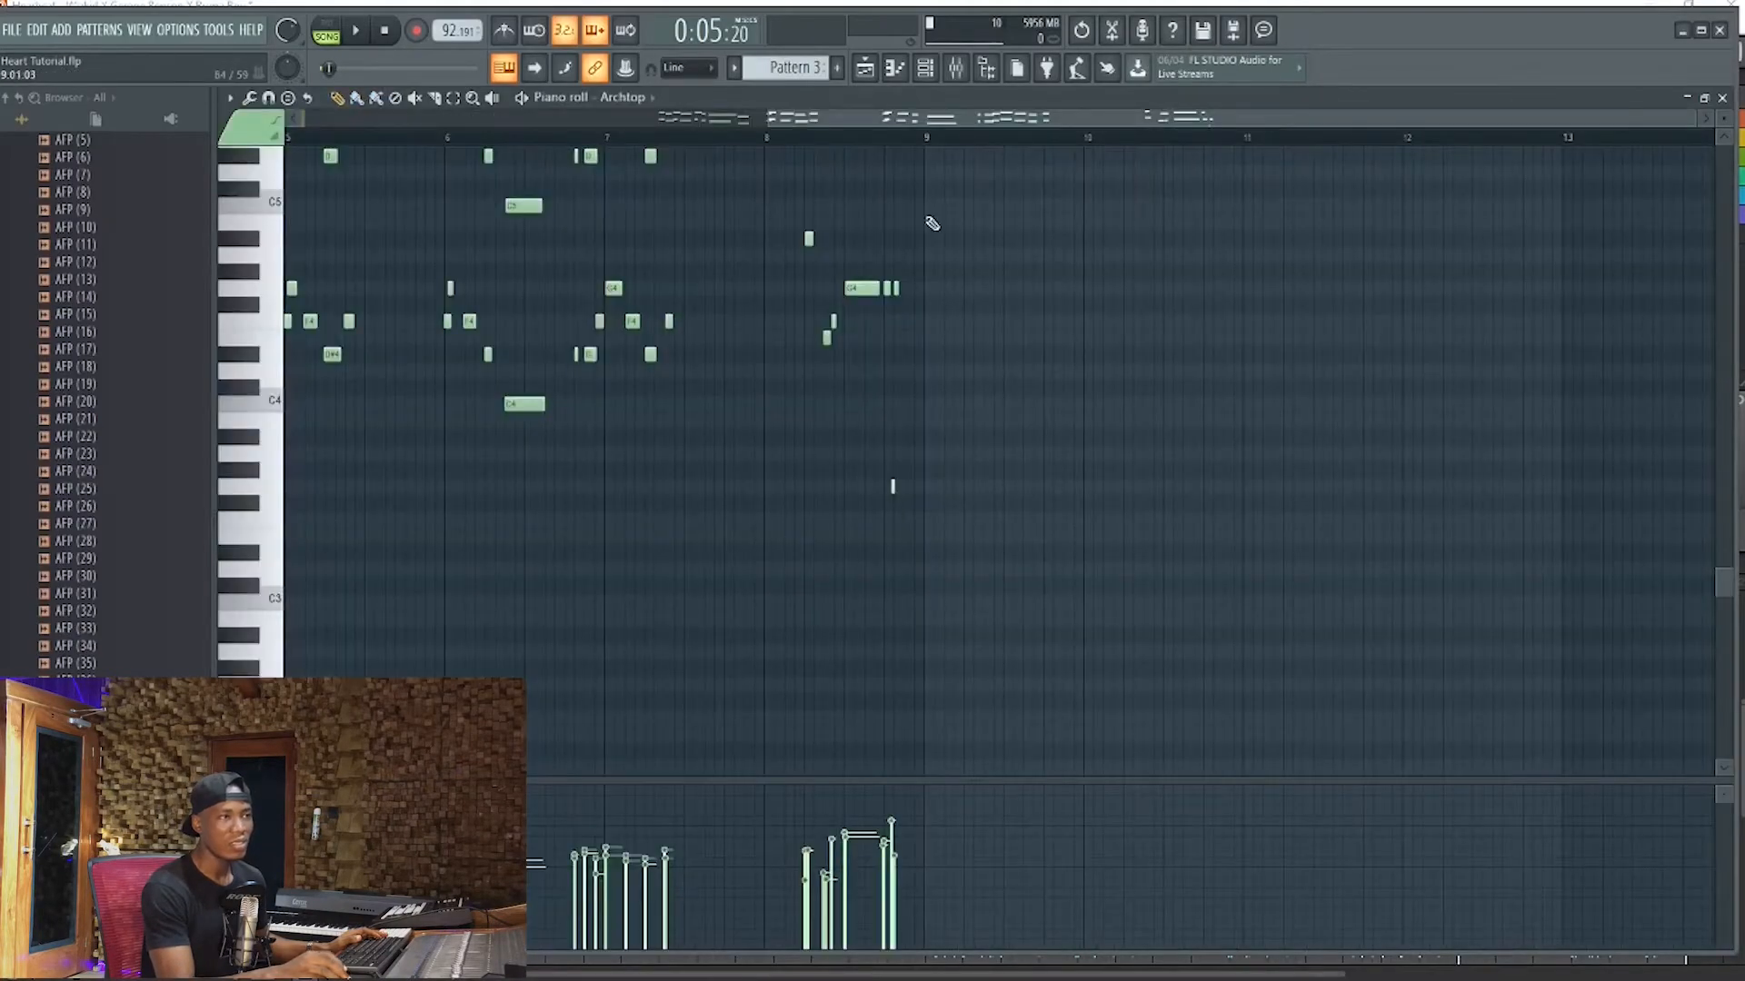
pyautogui.scroll(6, 754, 331)
pyautogui.press('space')
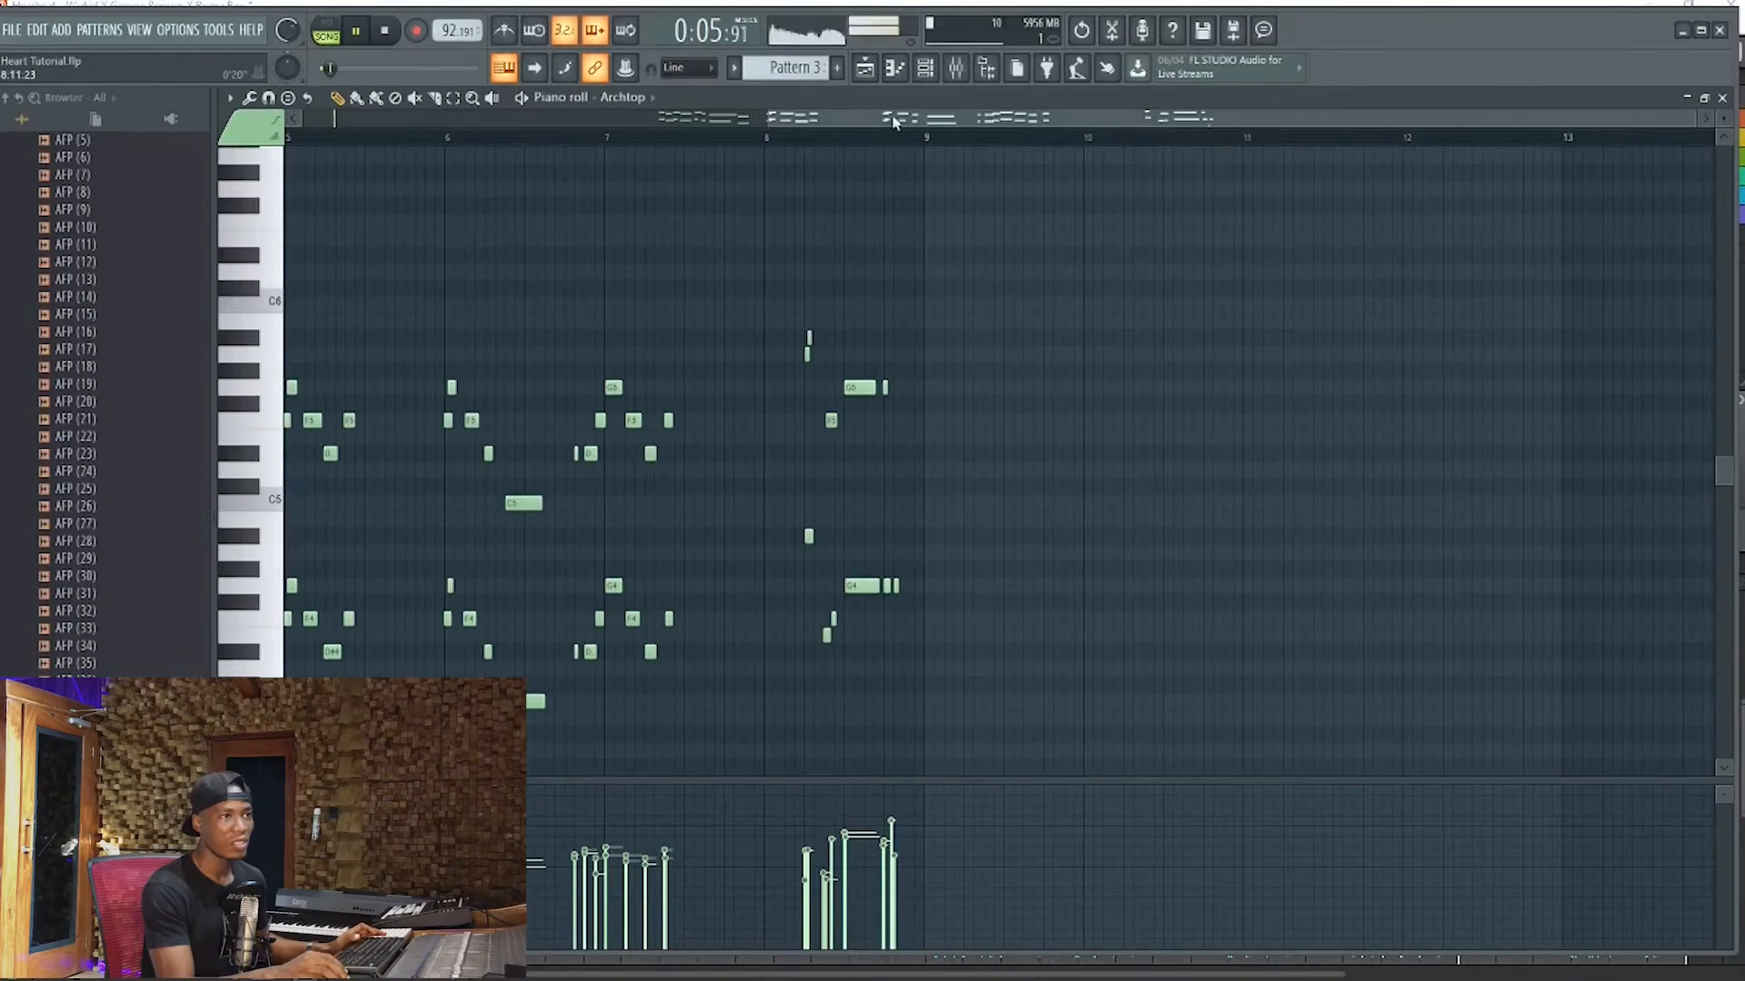
pyautogui.moveTo(896, 124); pyautogui.dragTo(557, 163)
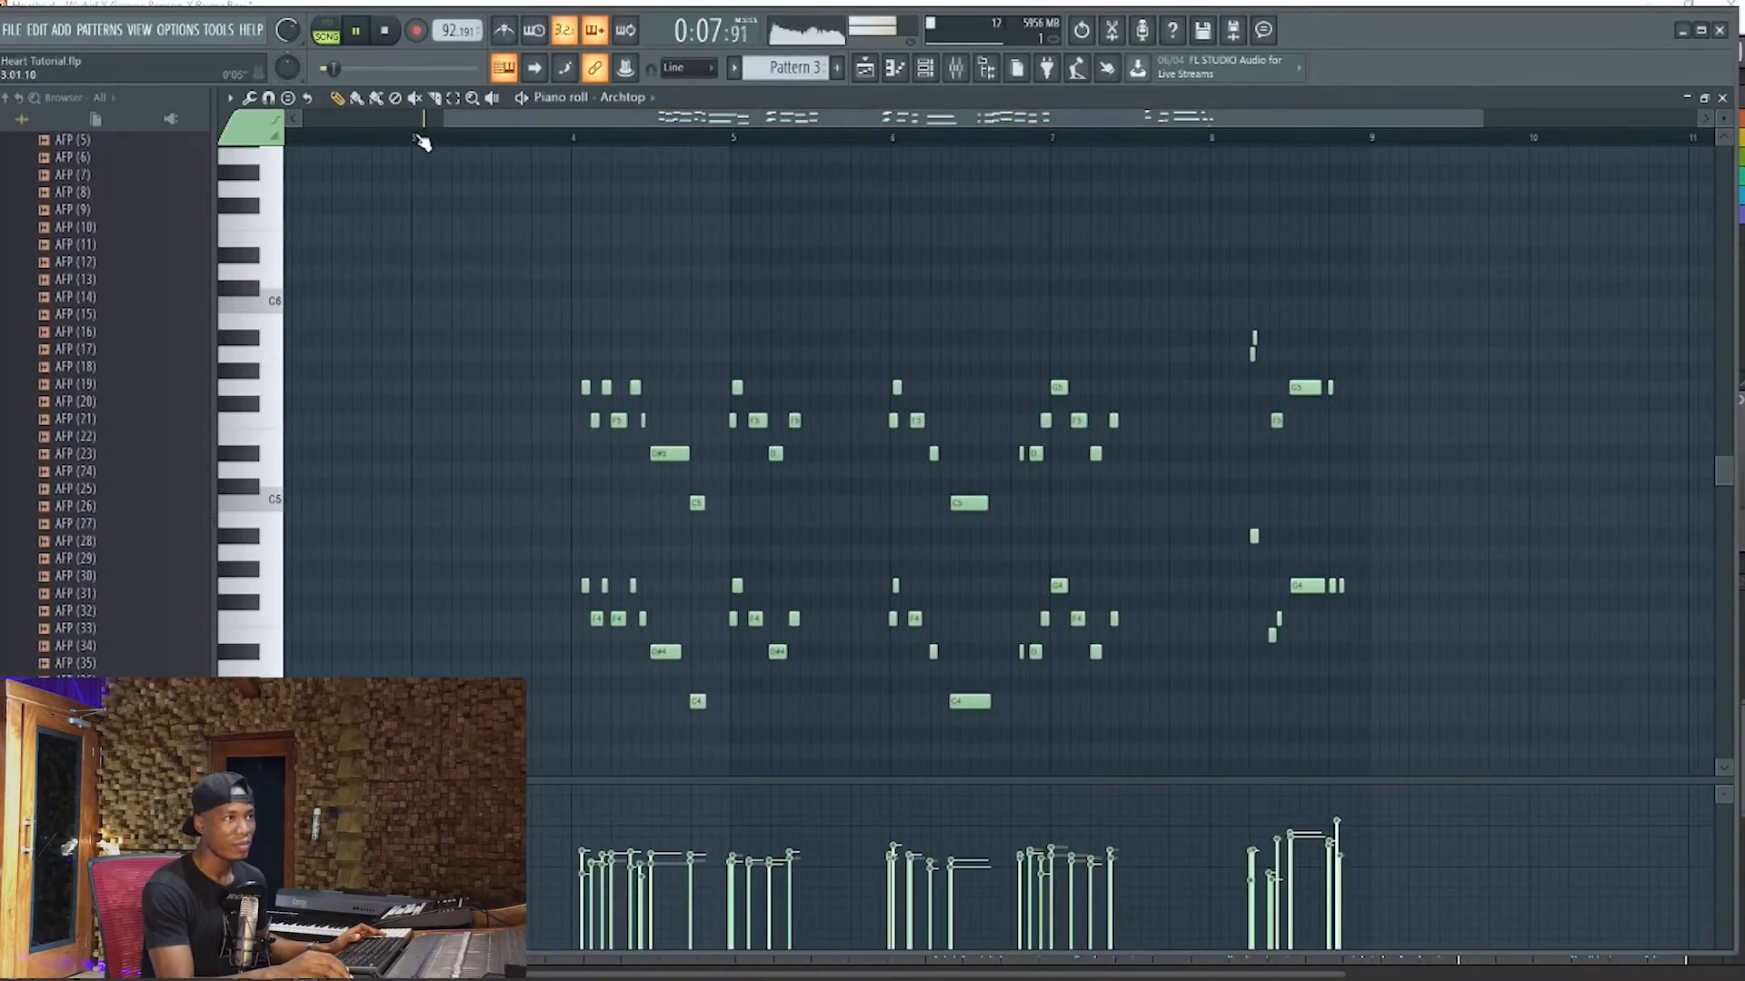
pyautogui.click(413, 136)
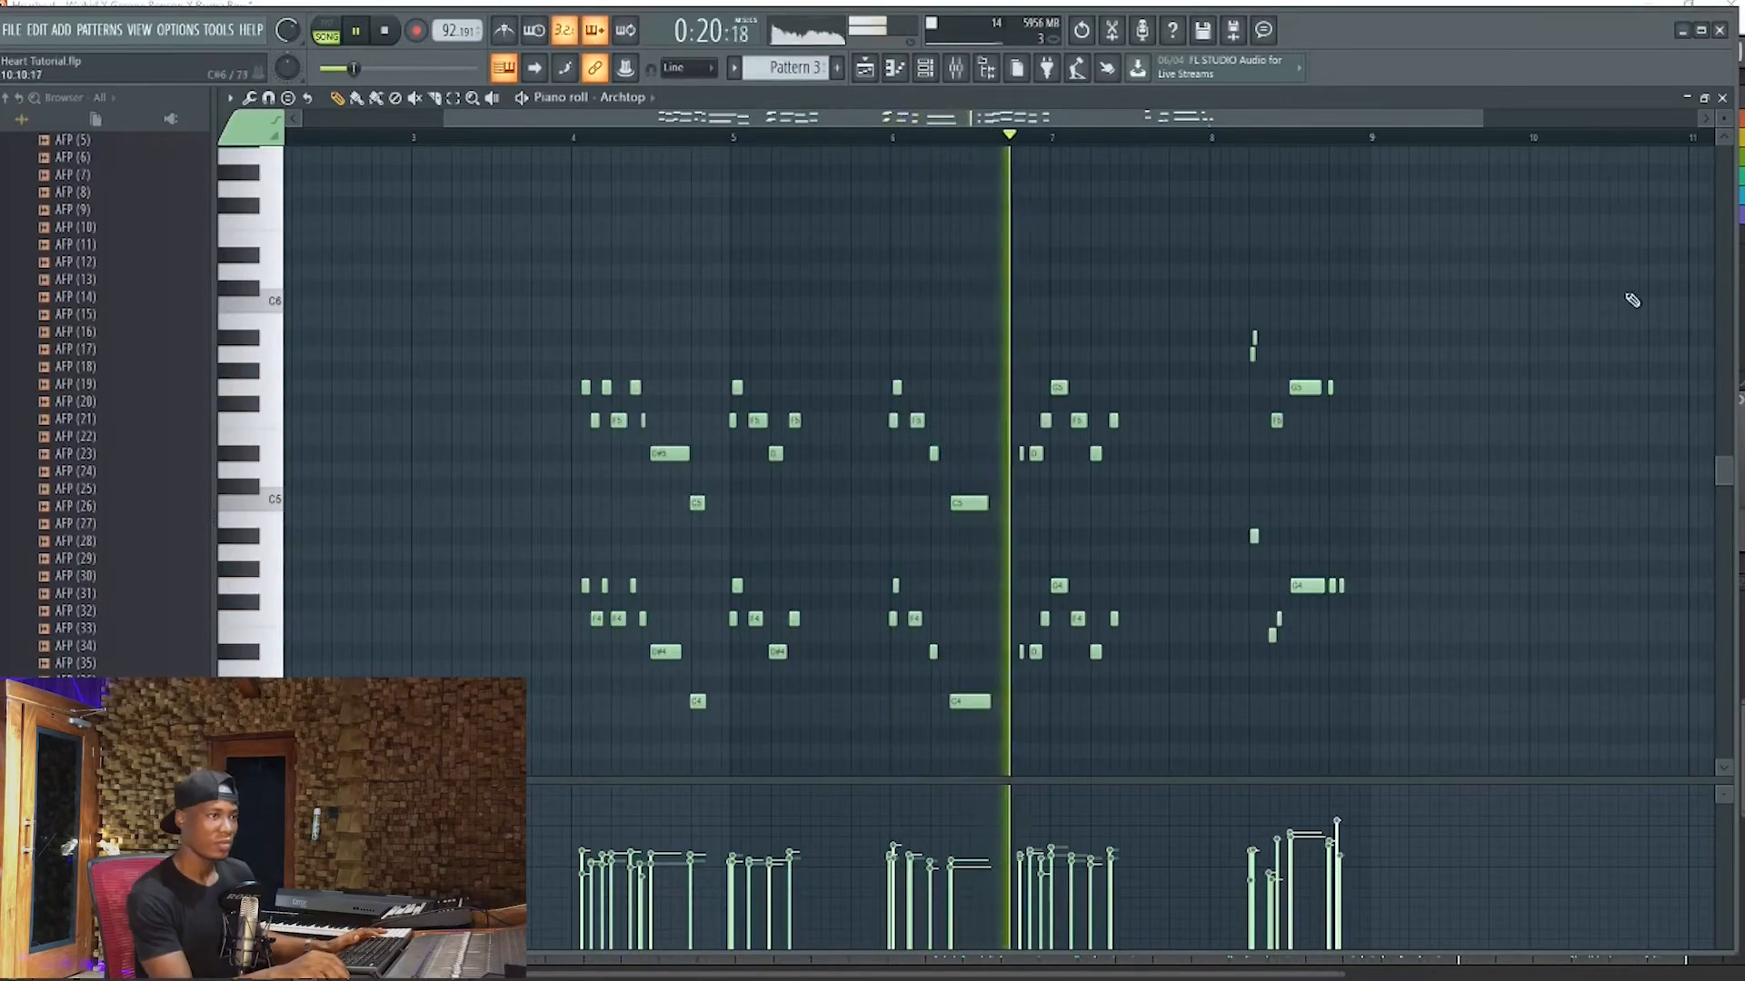
# Return from the Piano roll to the Playlist, stop playback and hide the Channel rack
pyautogui.click(1723, 98)
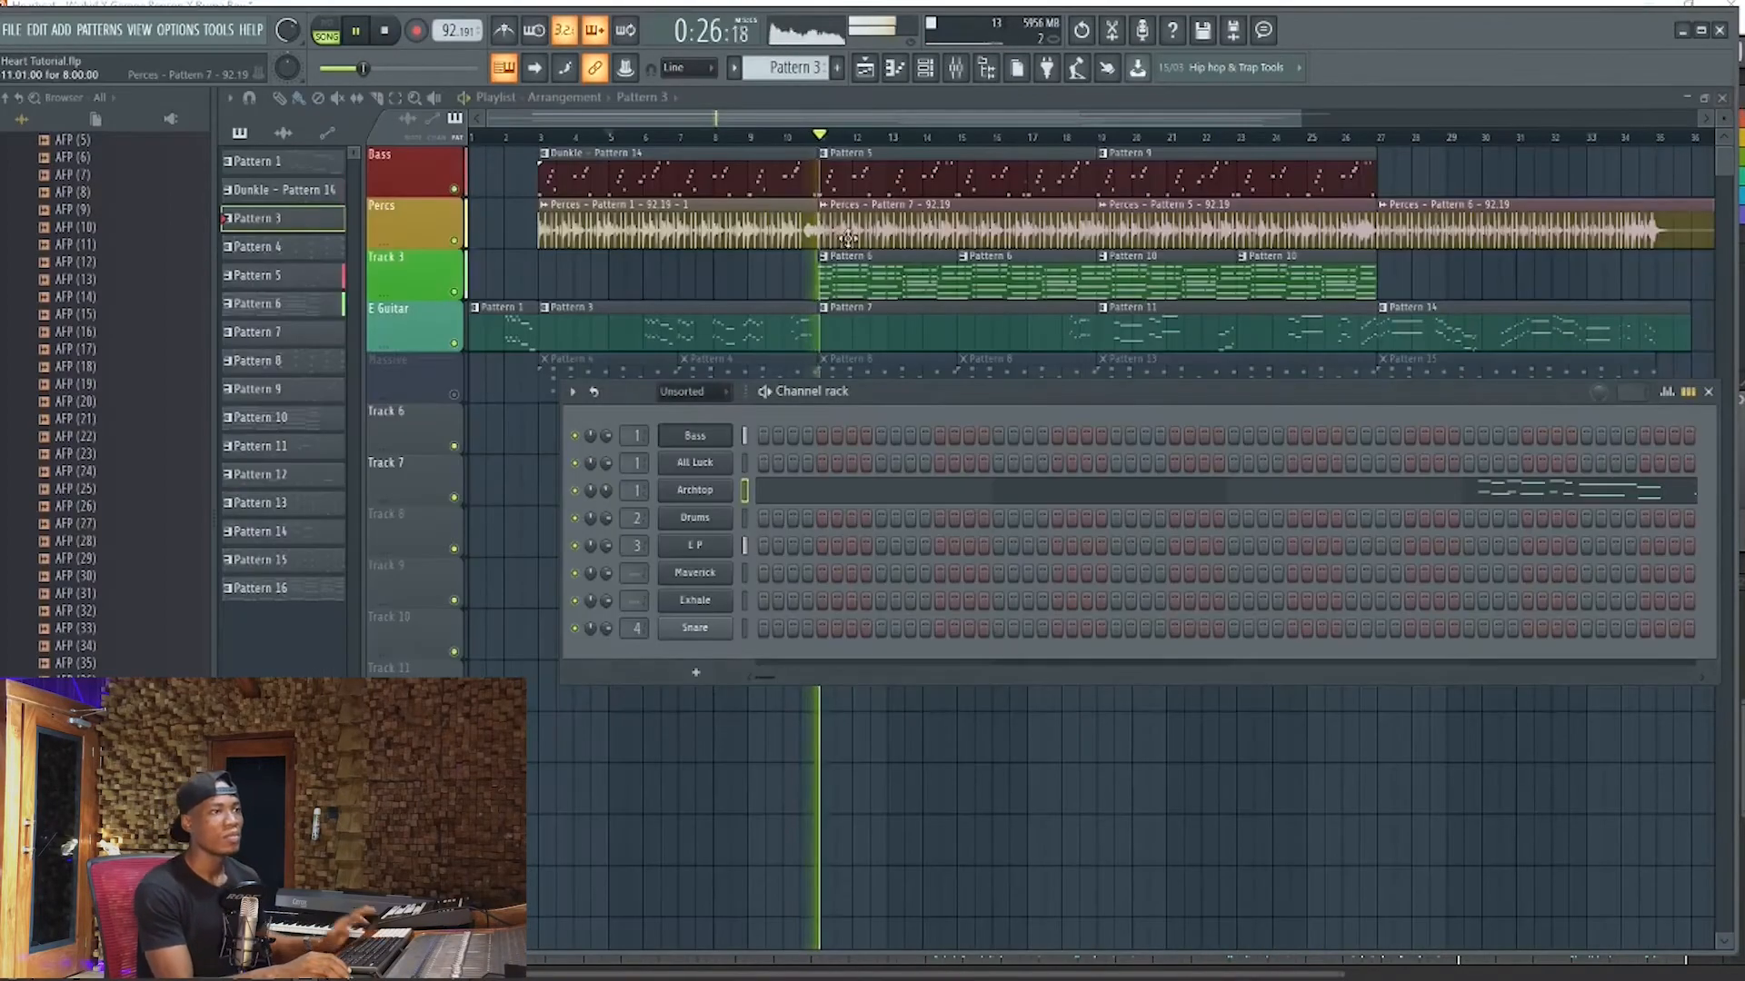
pyautogui.press('space')
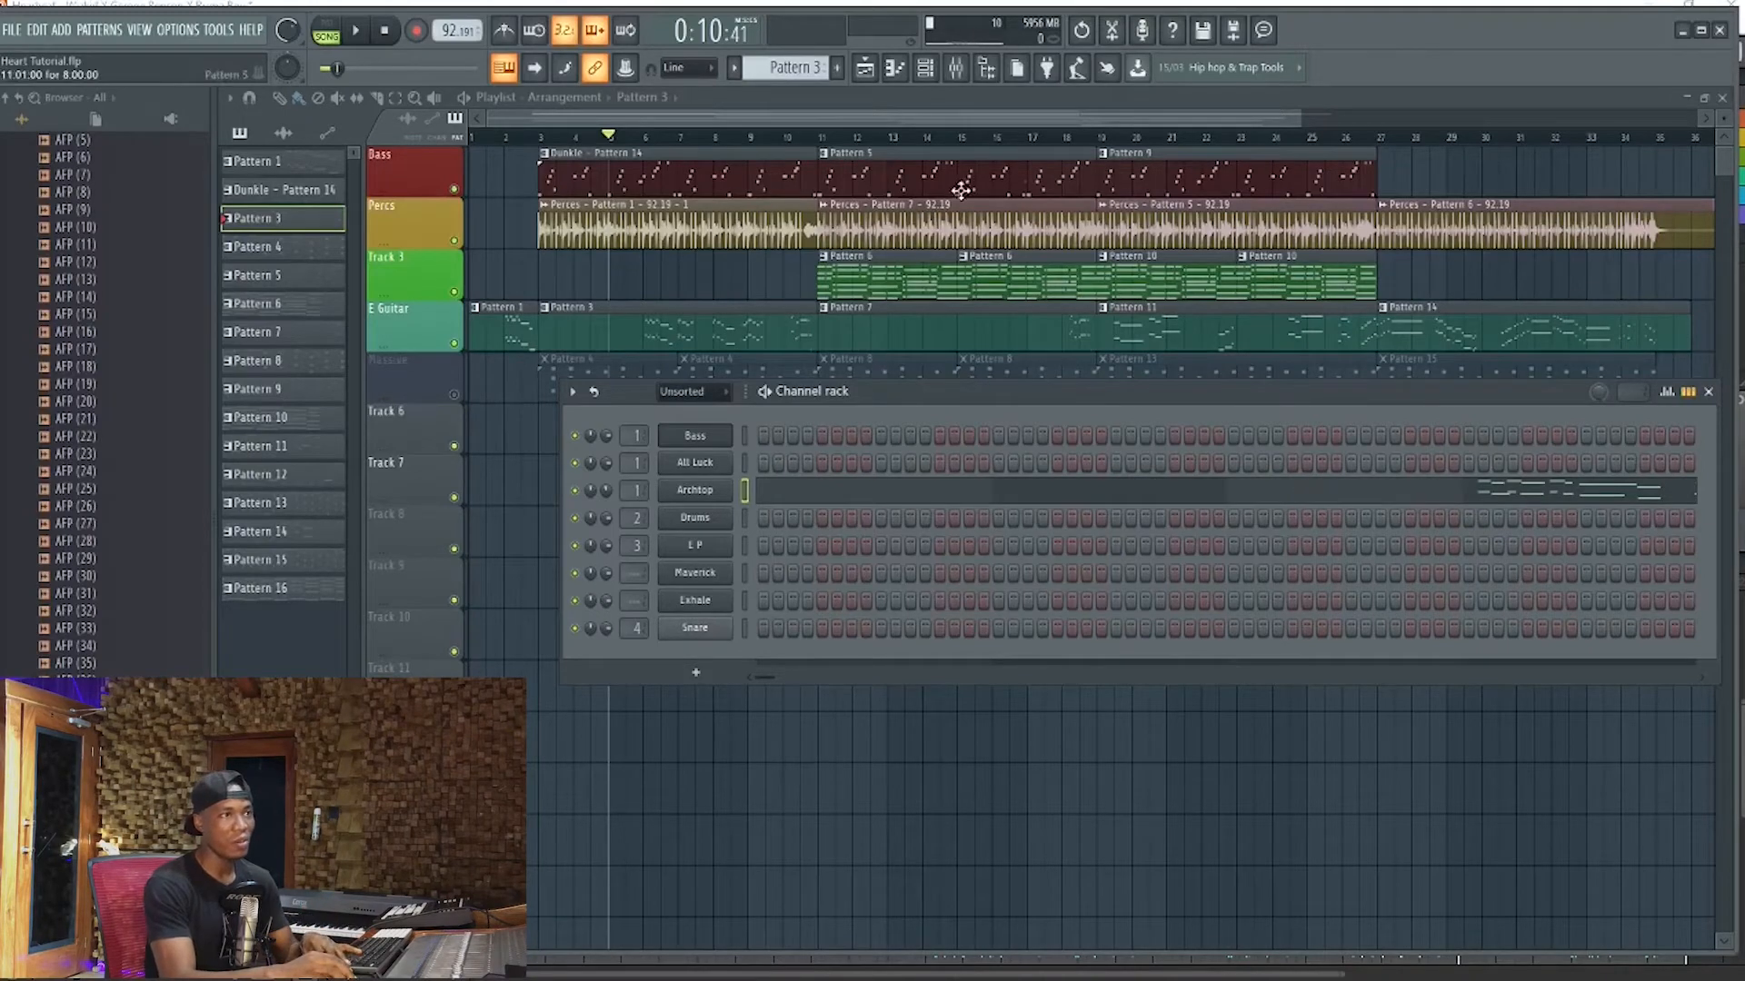
pyautogui.press('F6')
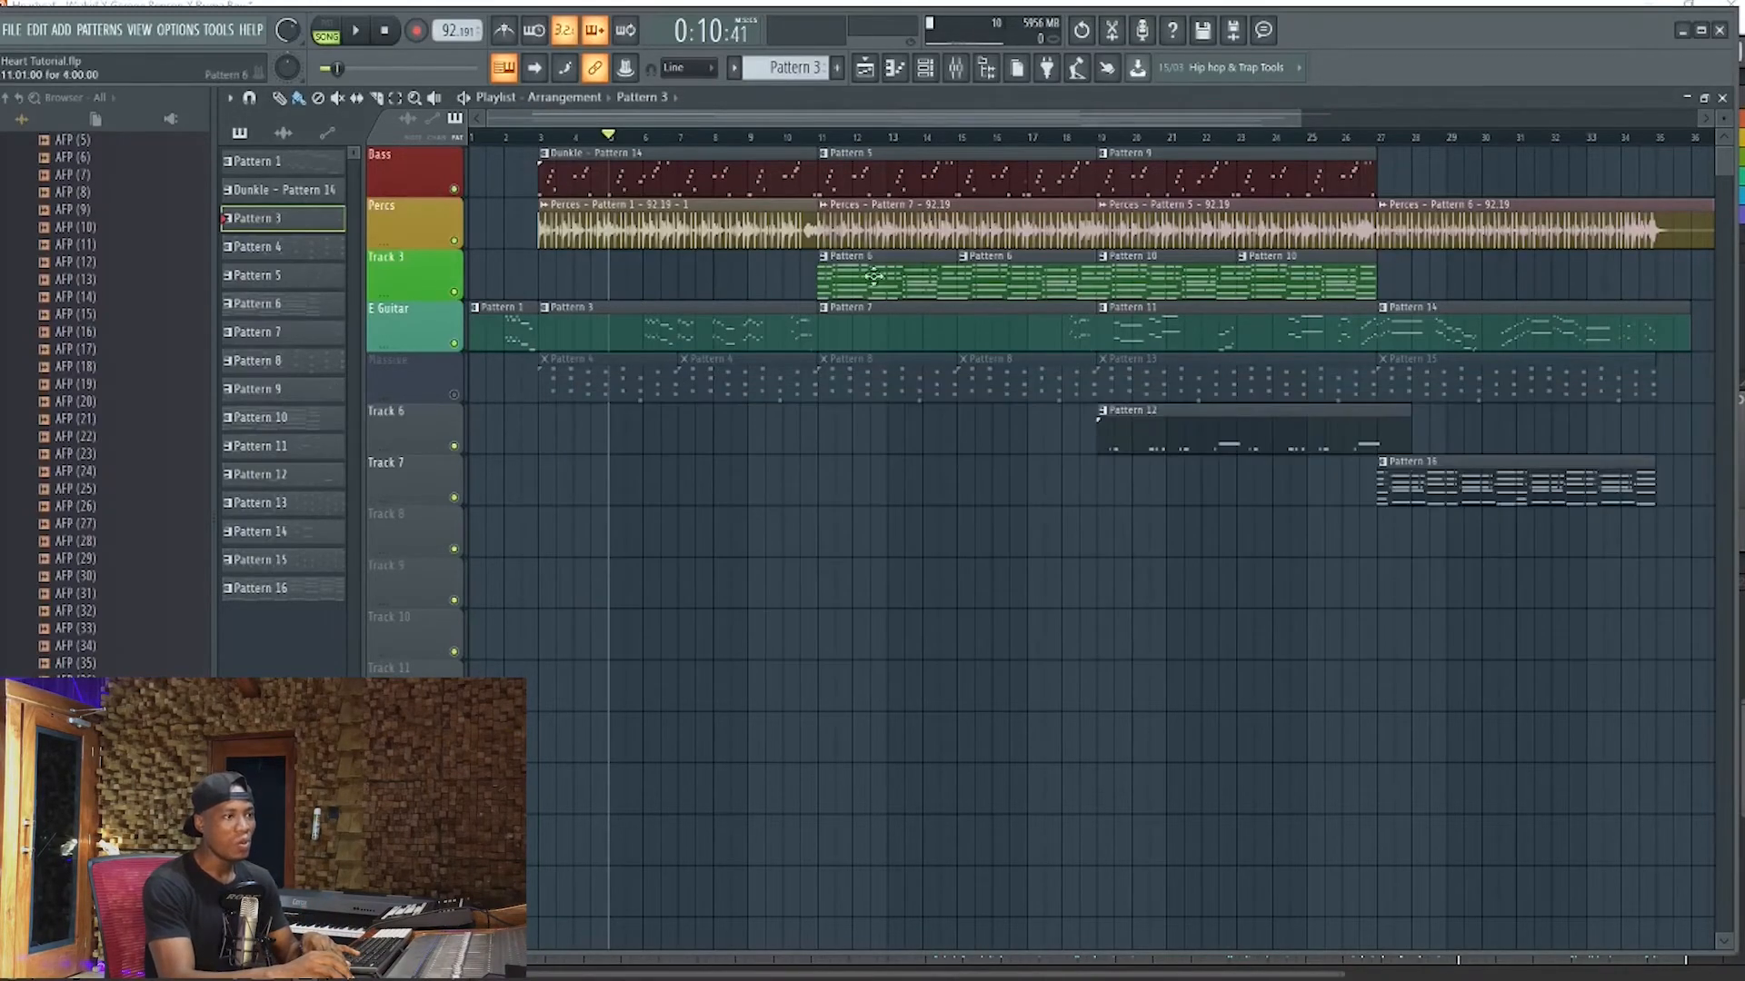
# Switch to Maschine, select the Perces group's Verse 1 Pattern 7 and open its Tight Reggae - Ska drum instrument
pyautogui.click(595, 969)
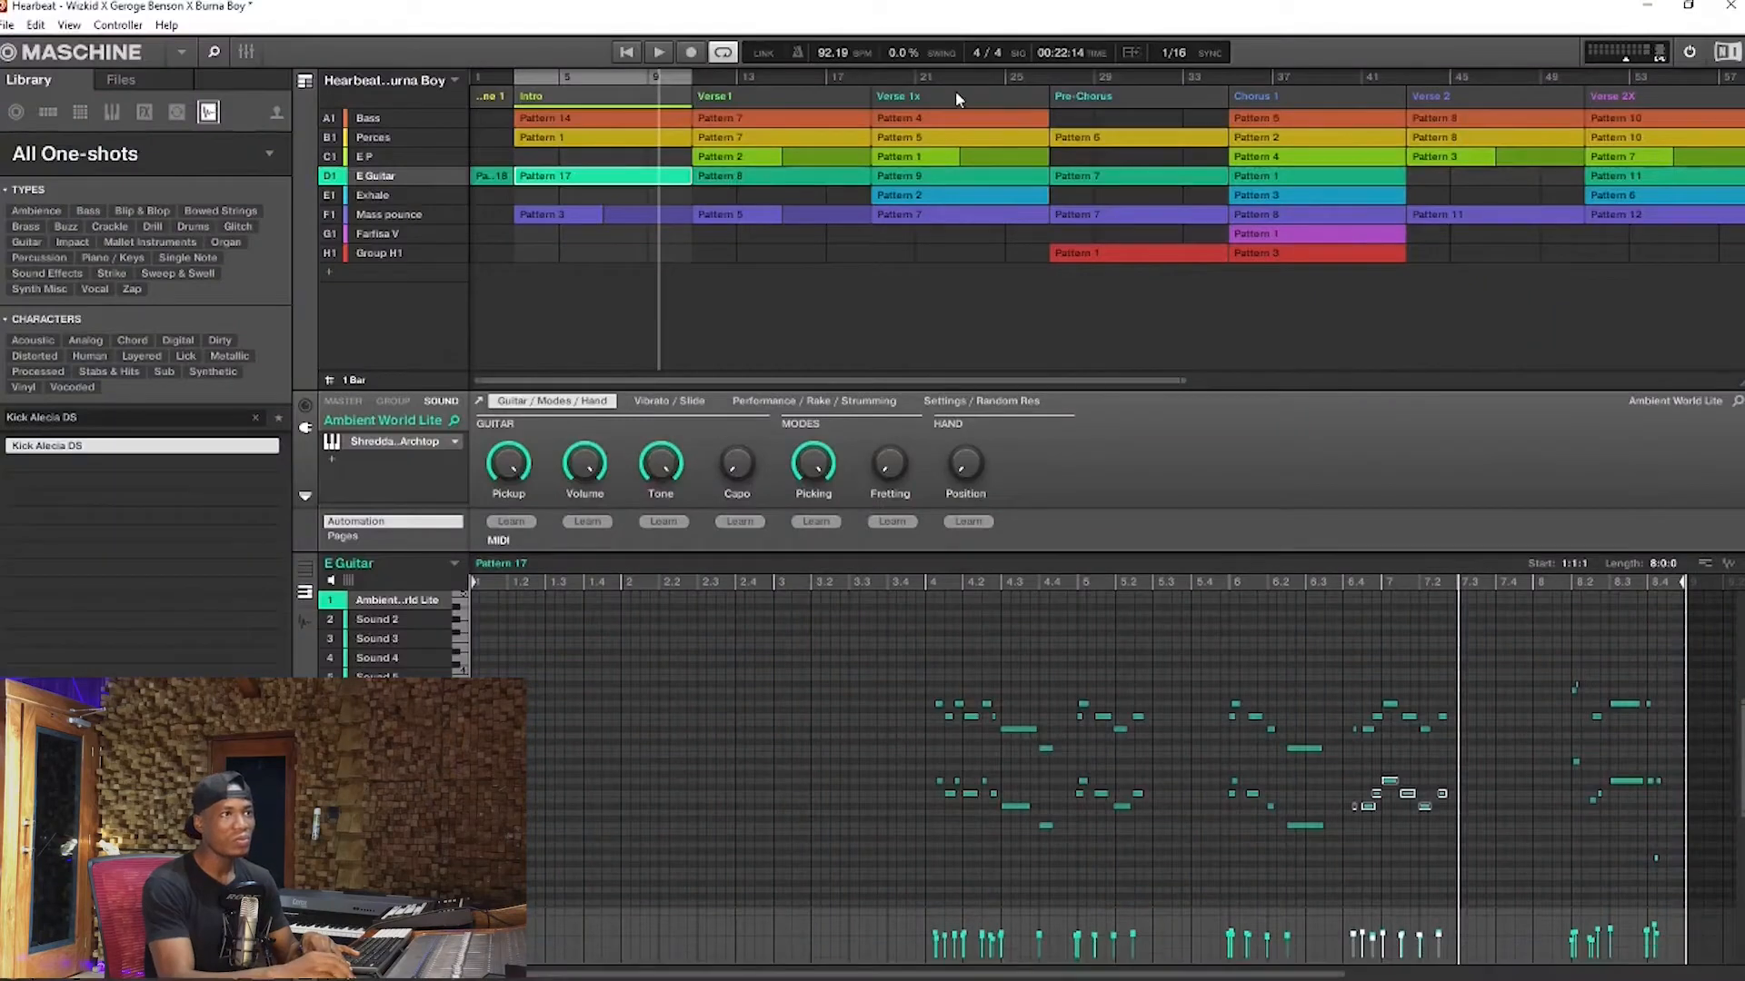
pyautogui.click(854, 138)
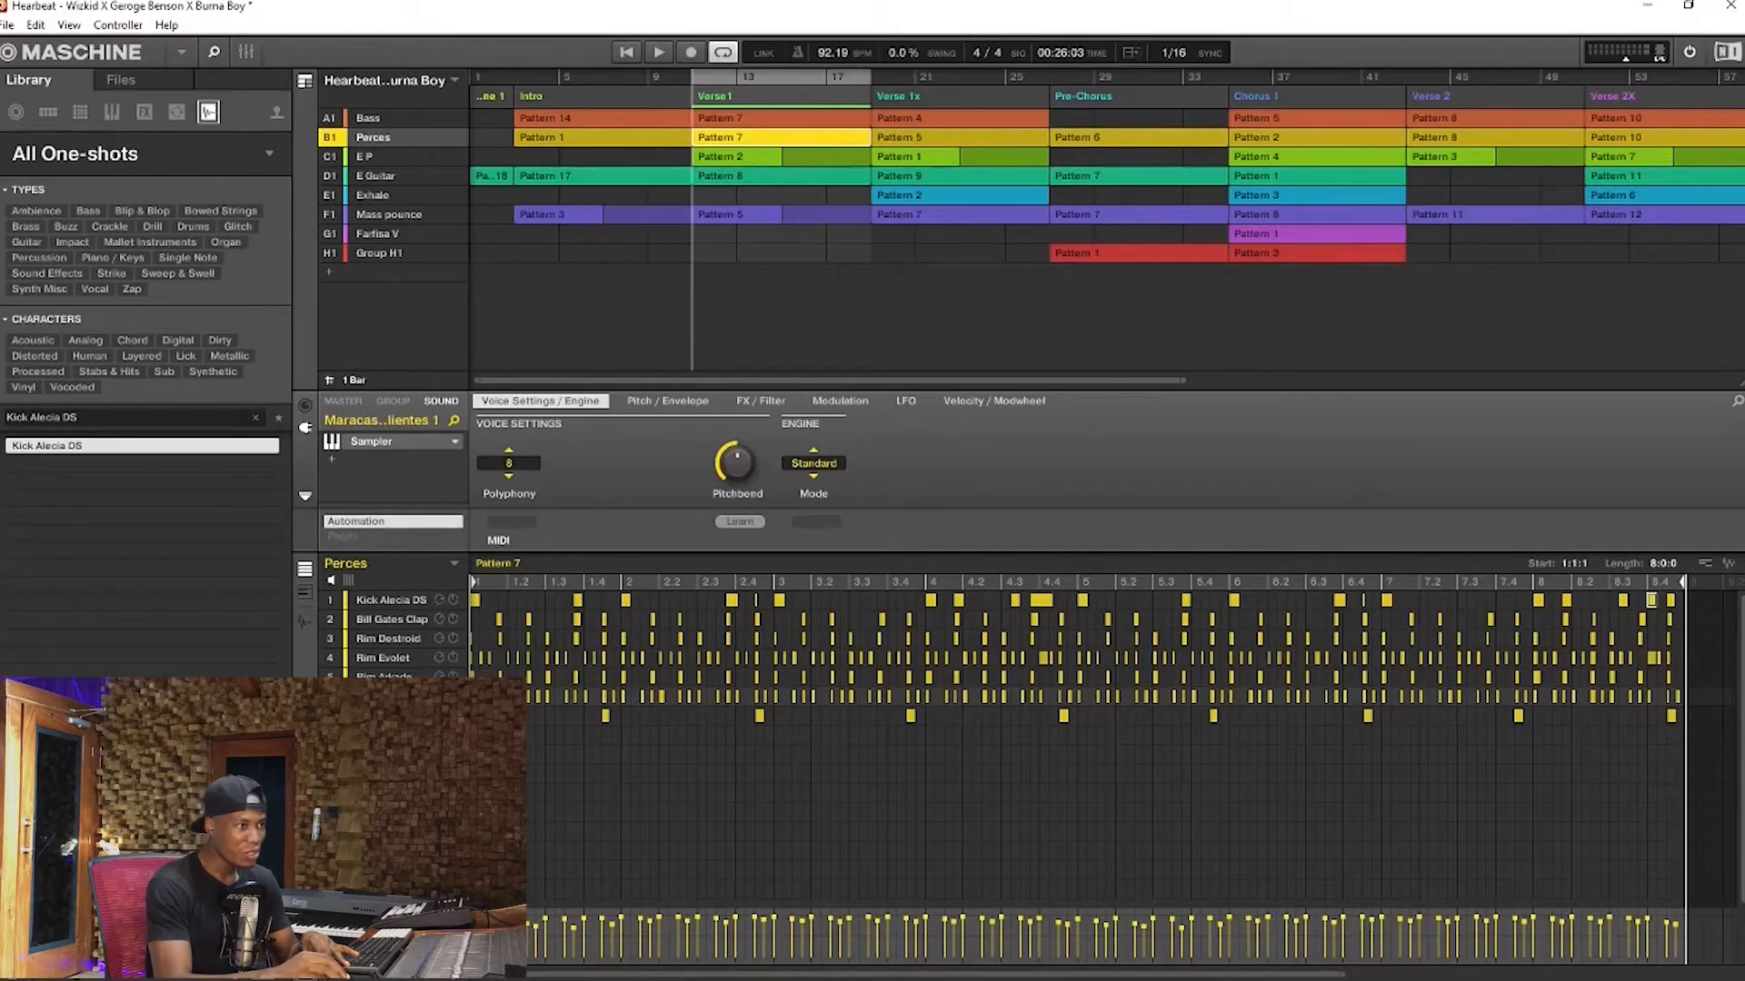
pyautogui.click(390, 716)
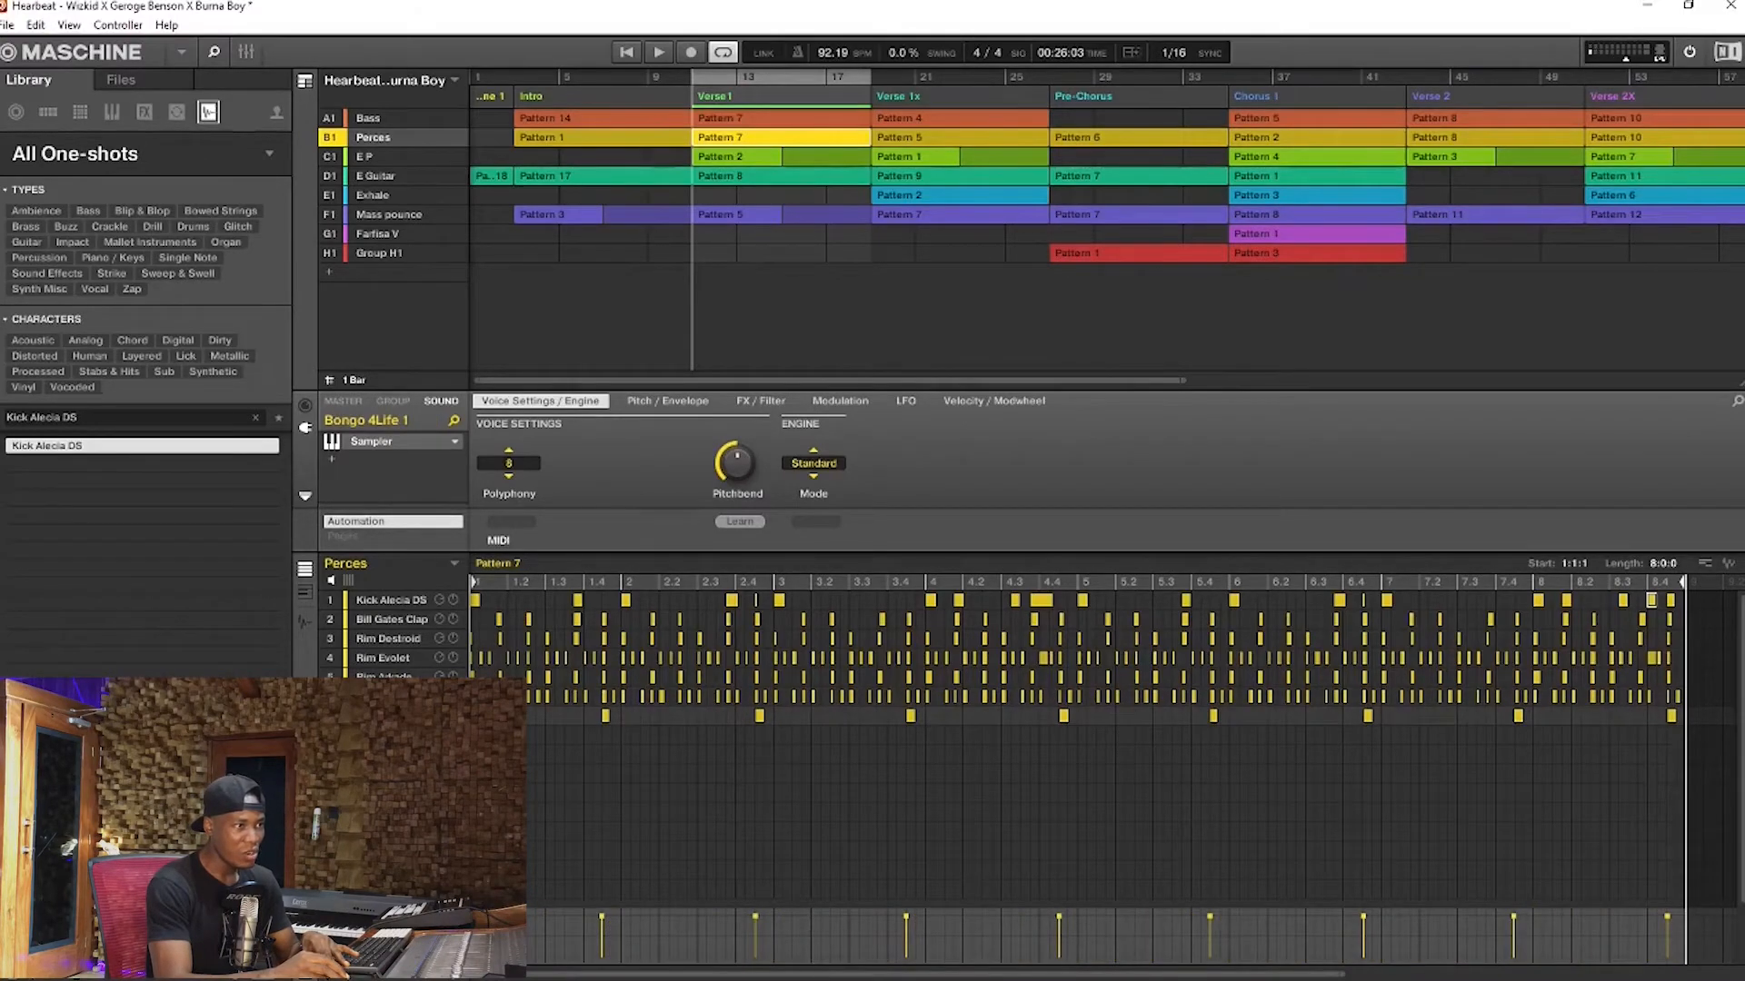
pyautogui.click(391, 735)
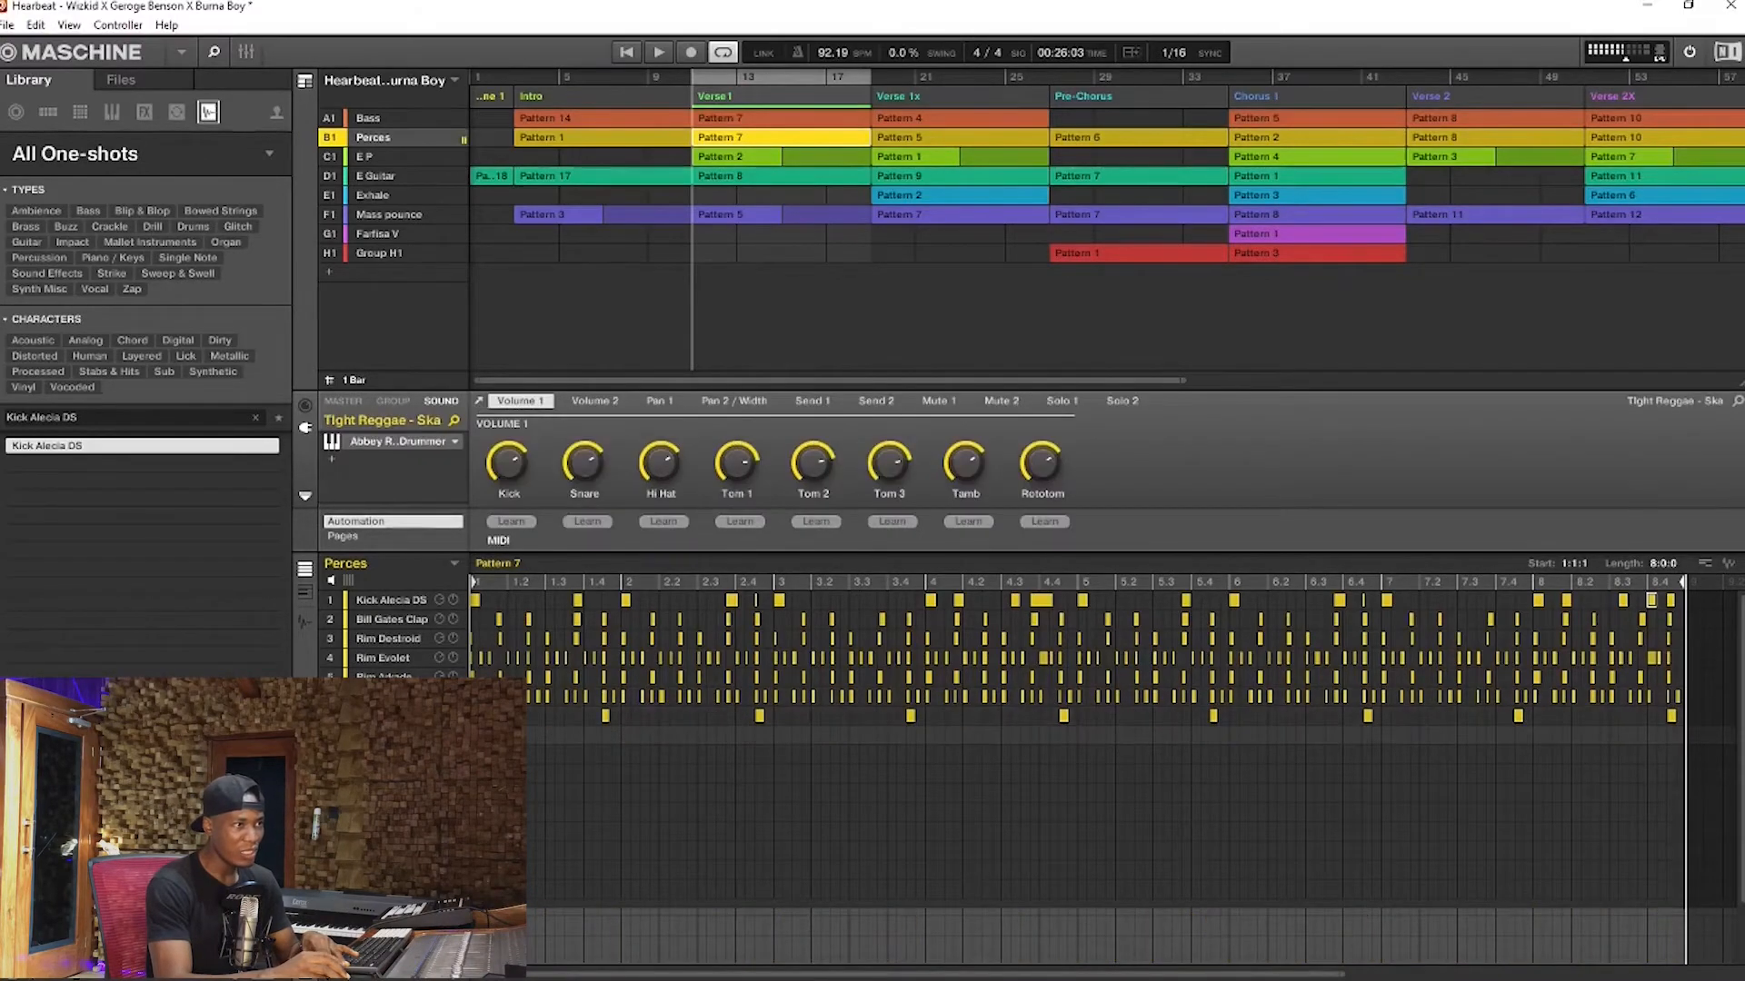
pyautogui.click(396, 446)
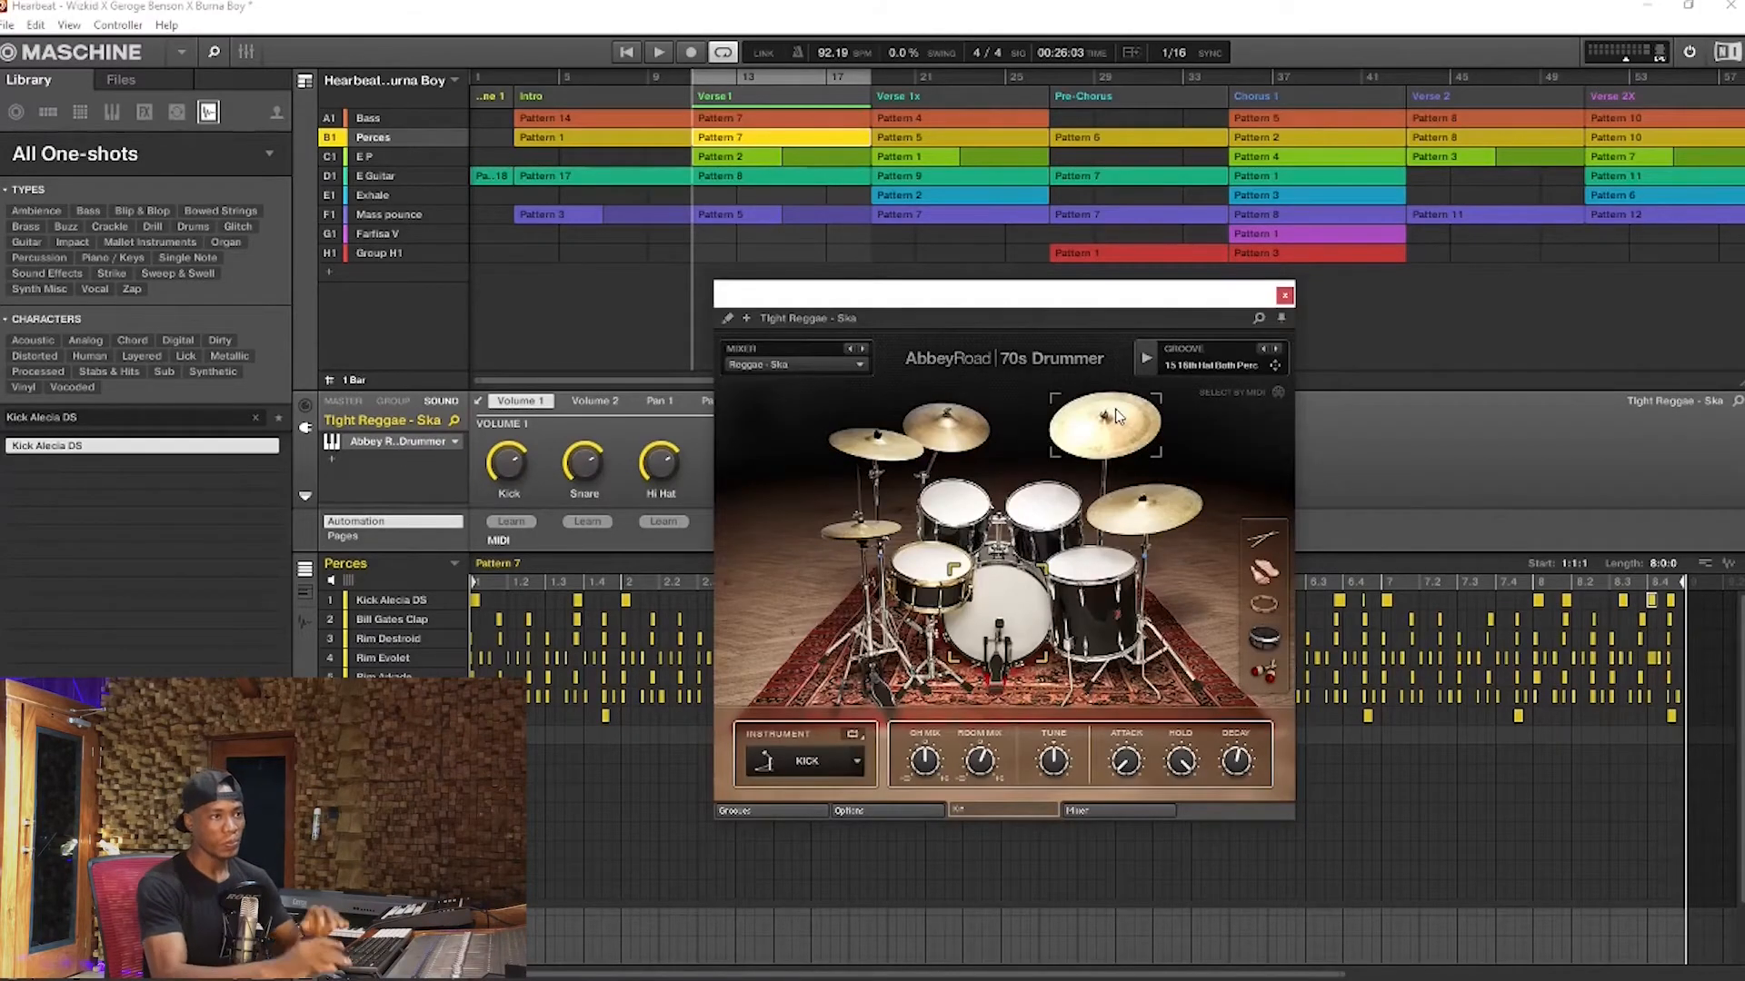
# Audition individual drums and cymbals of the Abbey Road 70s Drummer kit
pyautogui.click(1074, 572)
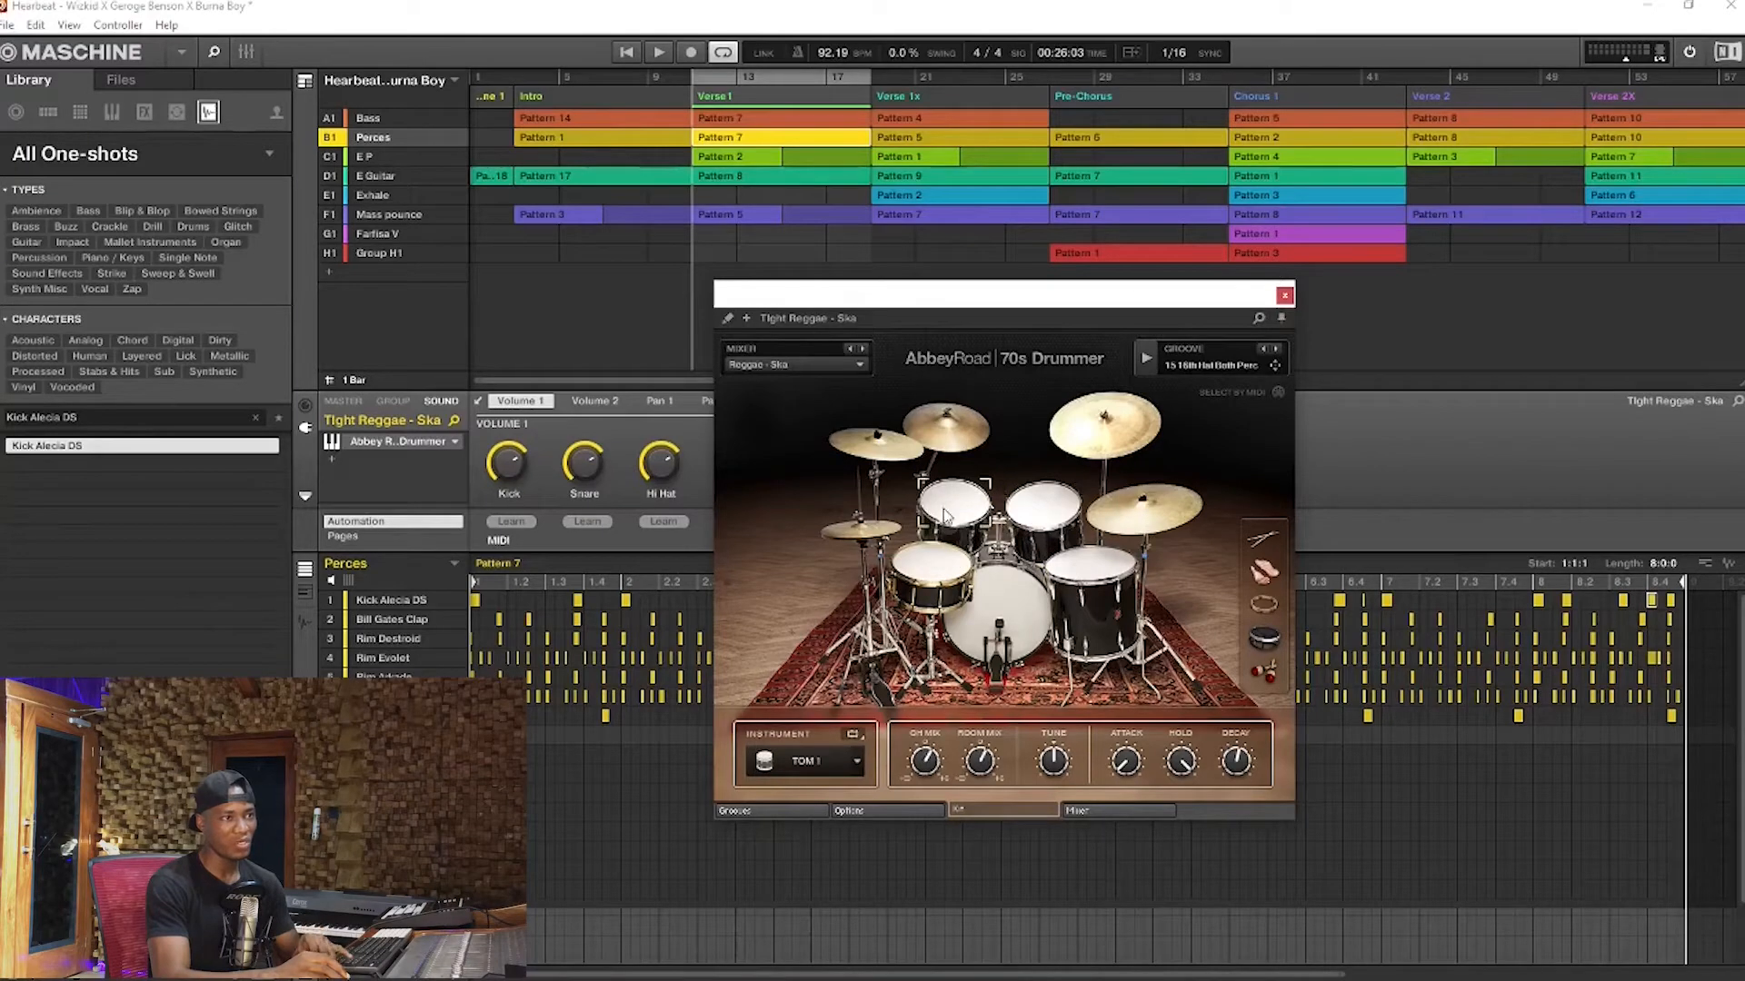
pyautogui.click(932, 581)
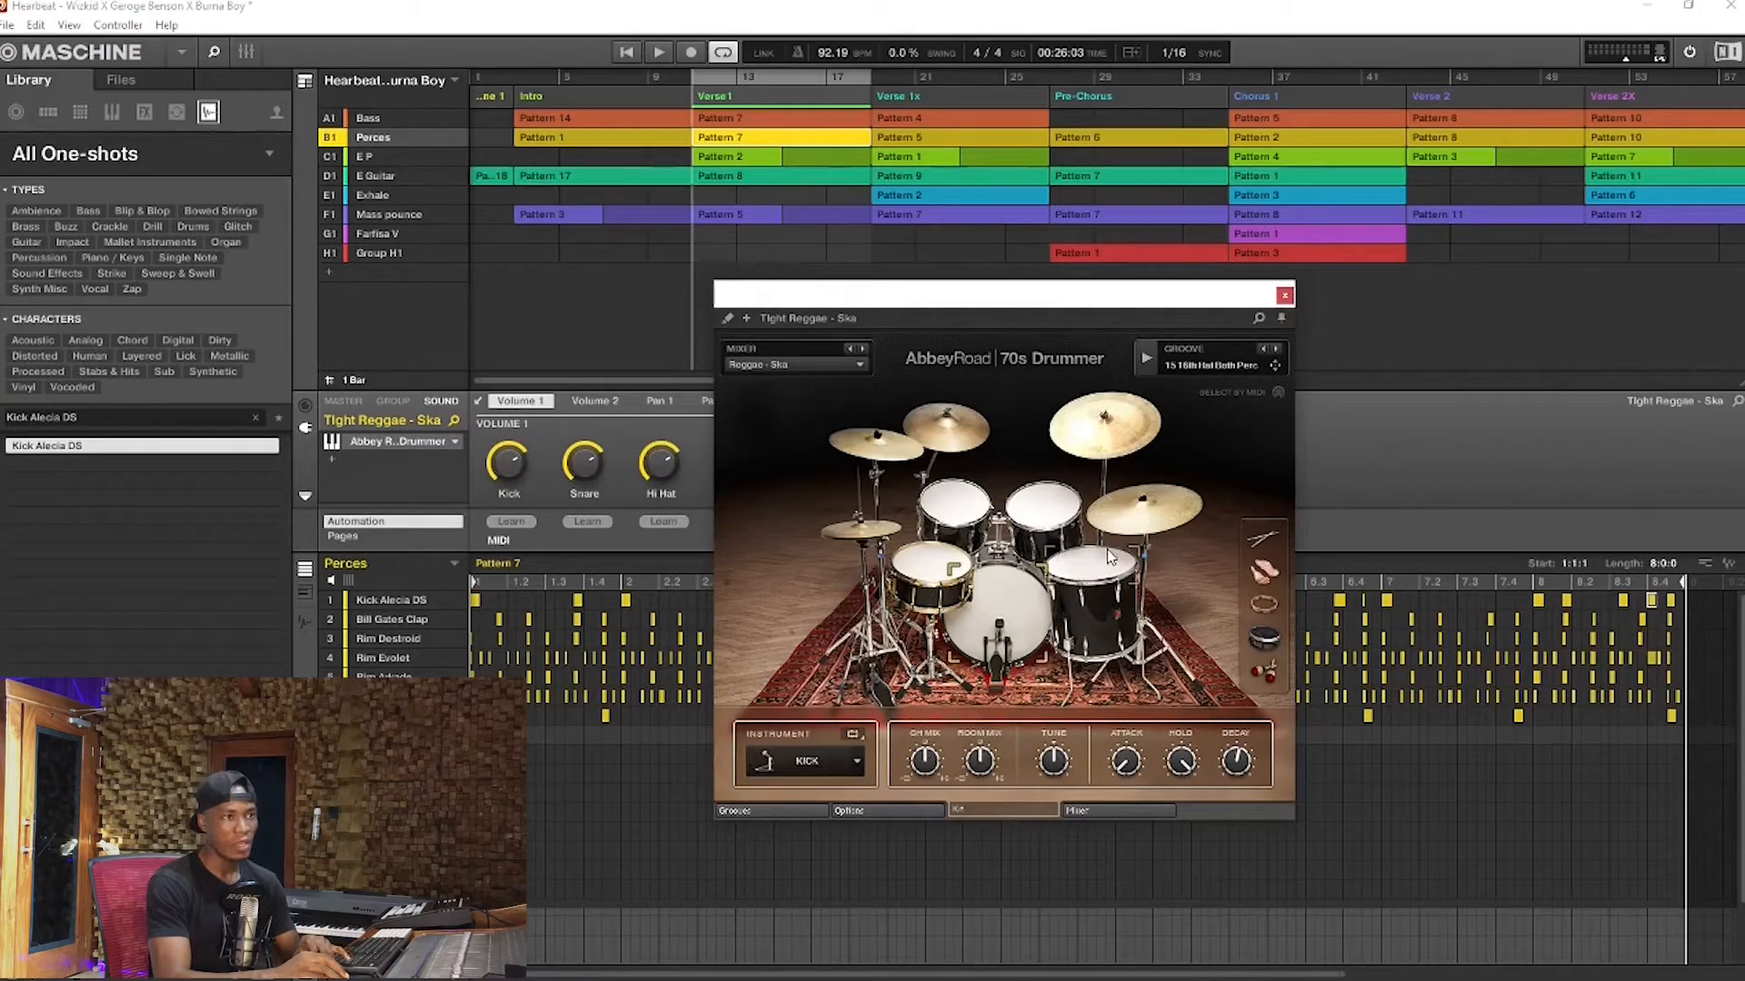
pyautogui.click(1134, 514)
pyautogui.click(1104, 427)
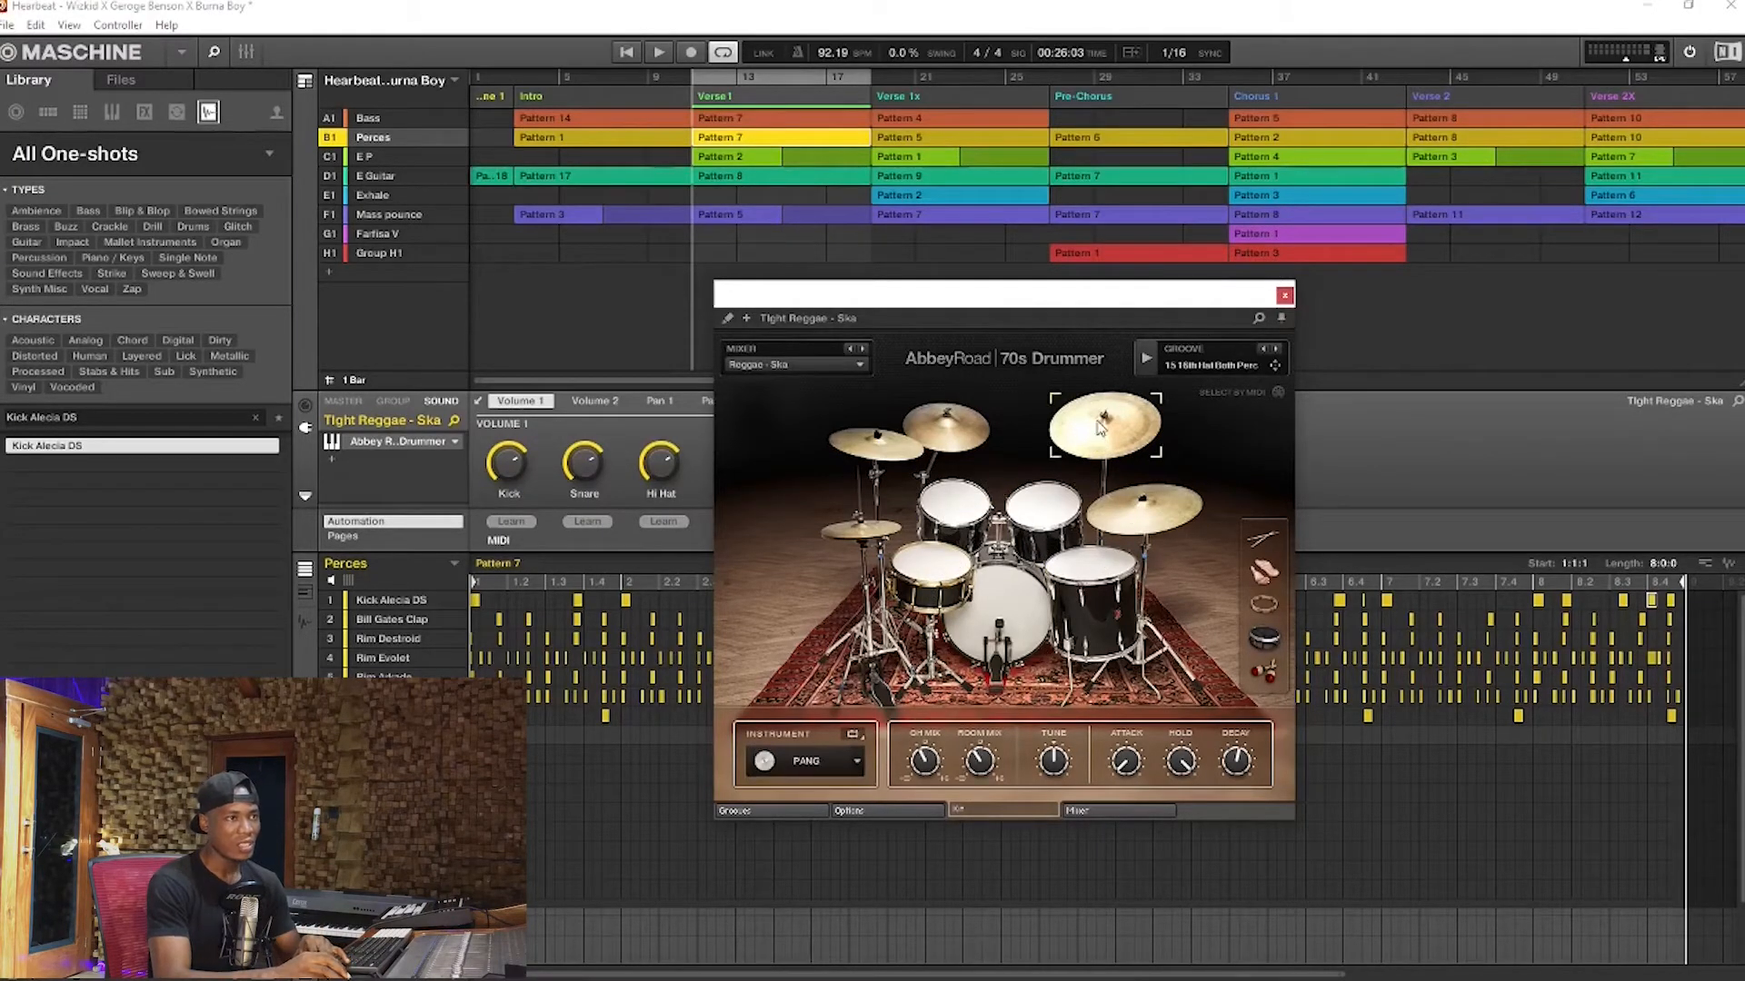
# Close and reopen the Tight Reggae - Ska drum instrument and move its window clear of the arrangement
pyautogui.click(1284, 296)
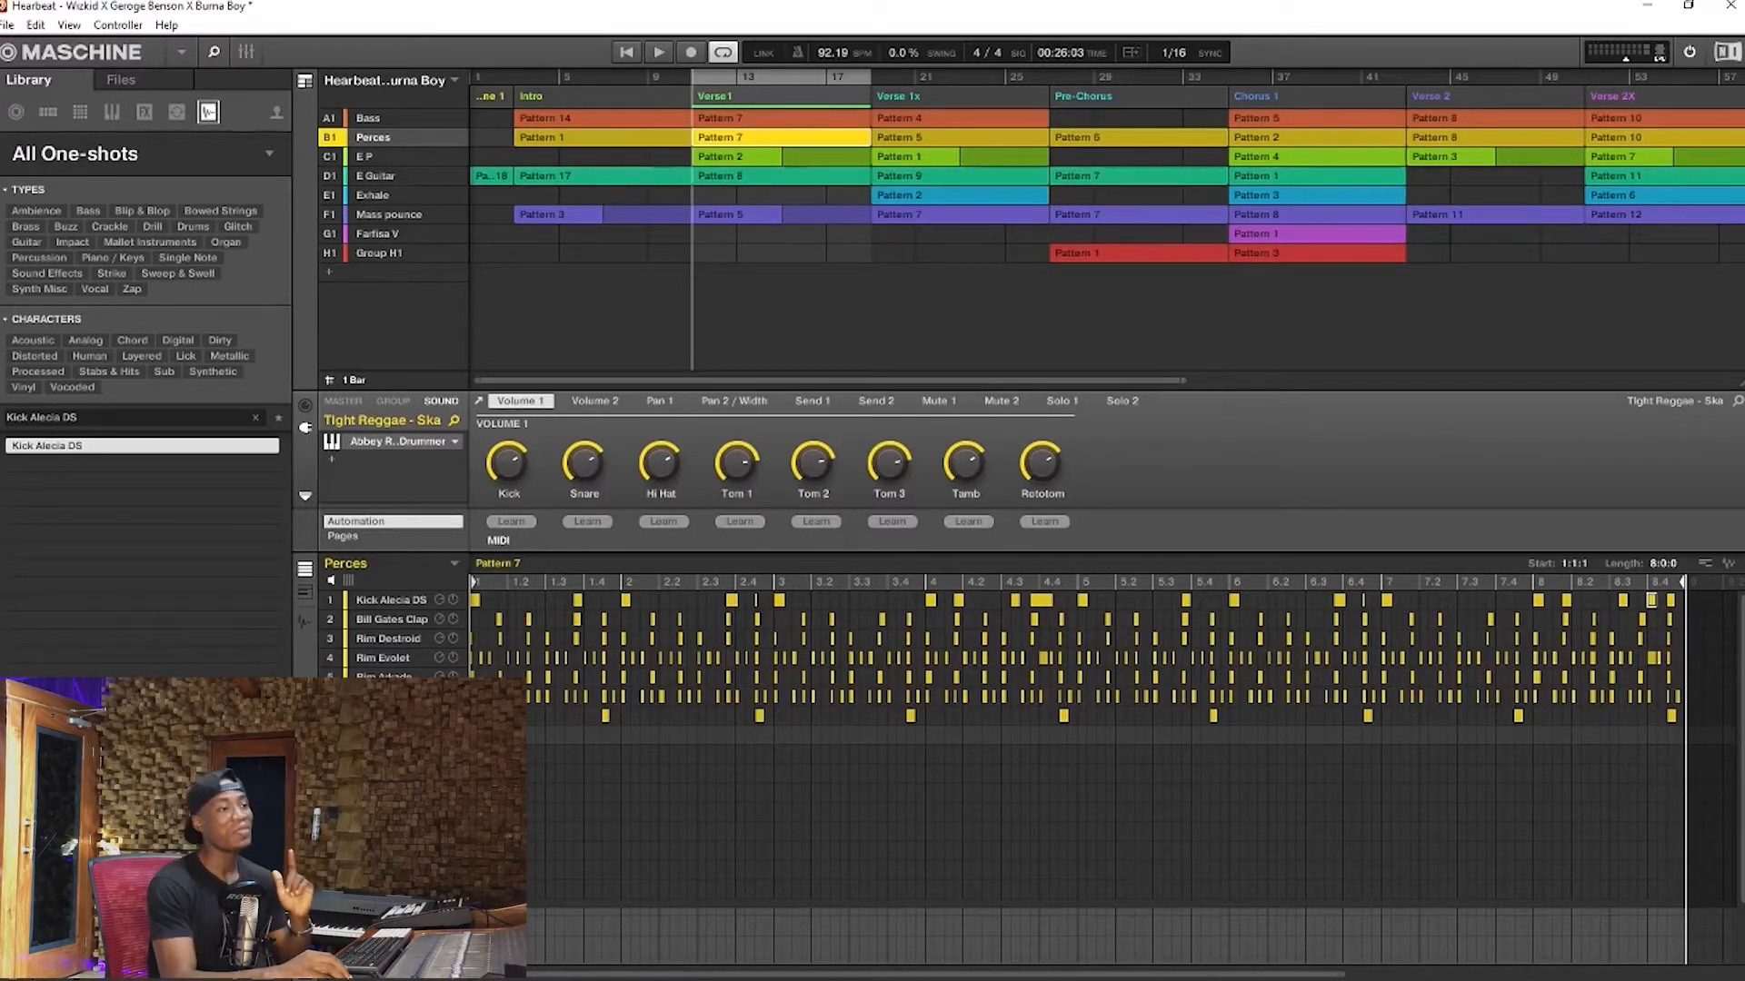
pyautogui.click(404, 442)
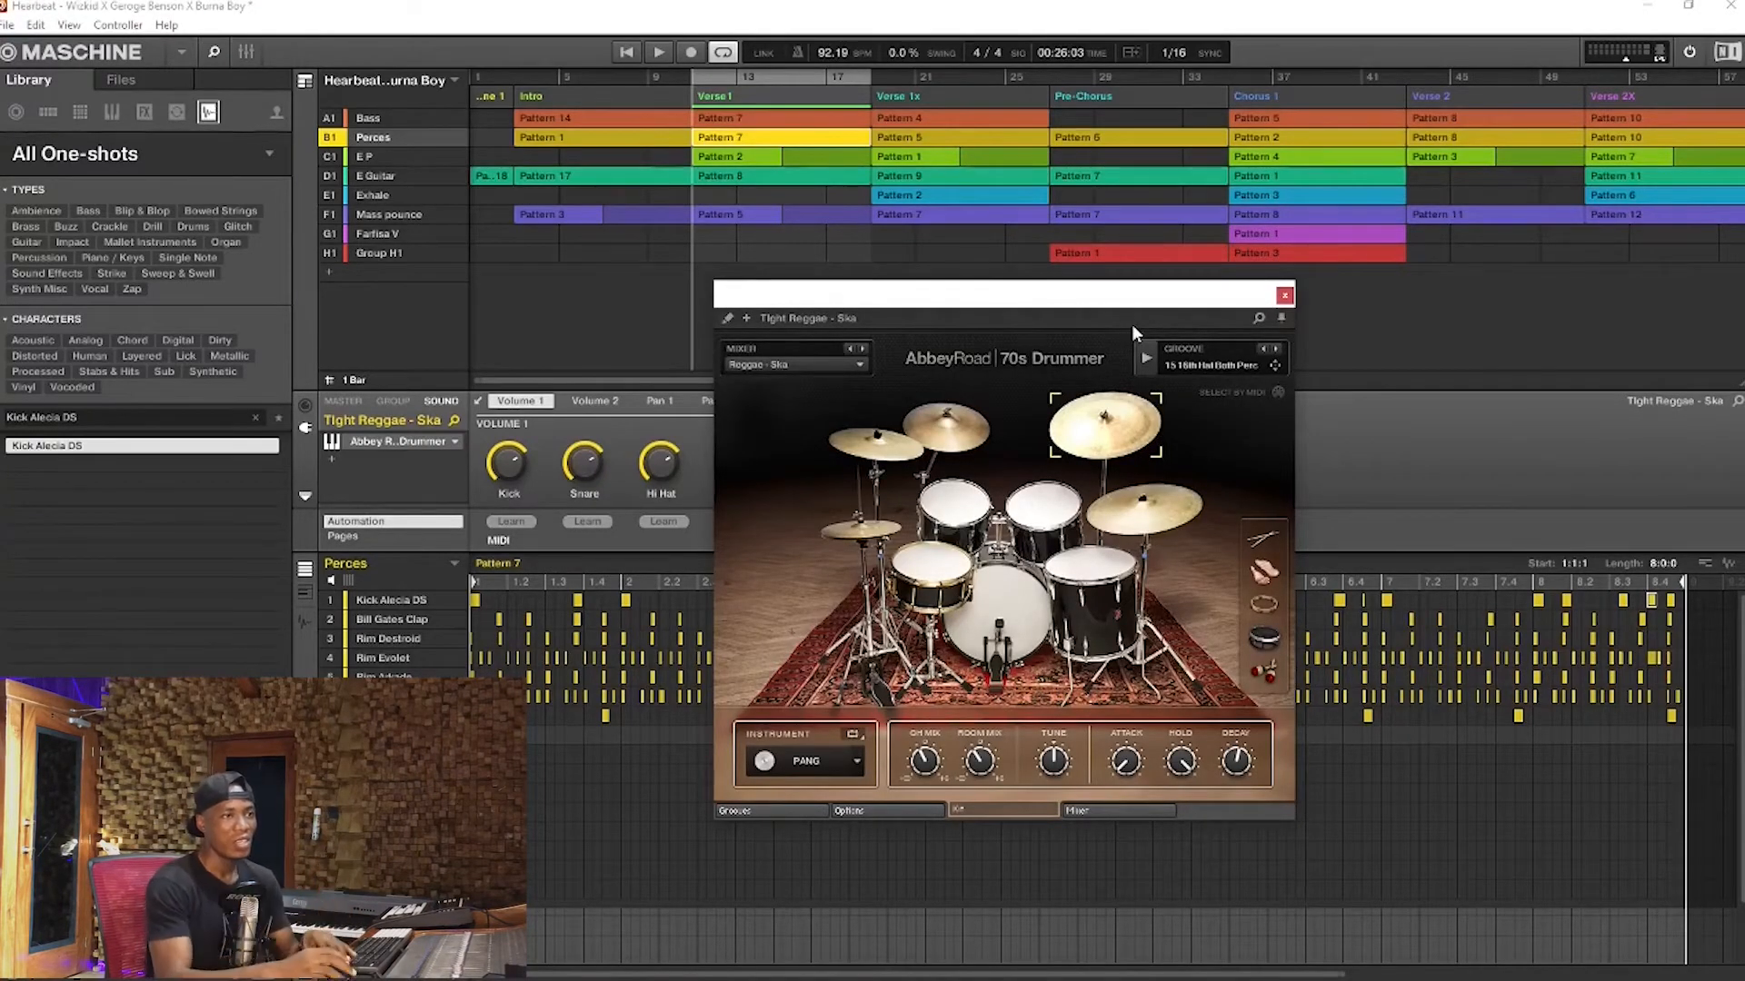
pyautogui.moveTo(1165, 304); pyautogui.dragTo(1240, 331)
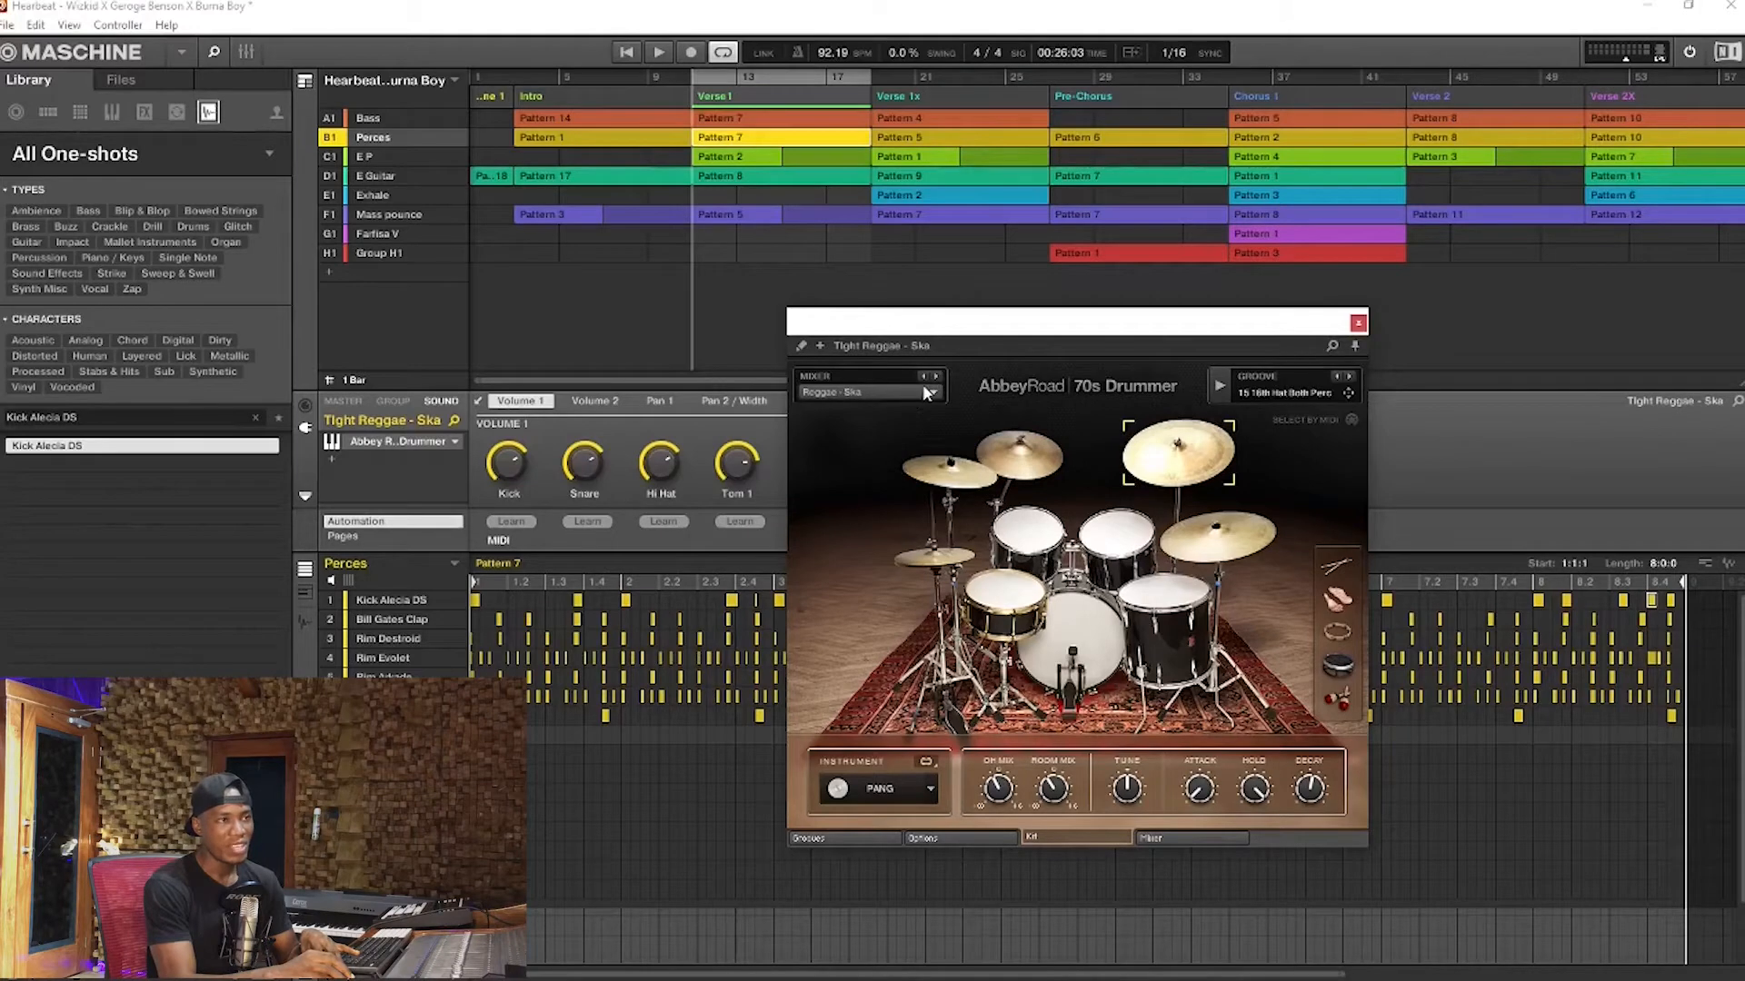
pyautogui.moveTo(1058, 329); pyautogui.dragTo(1082, 340)
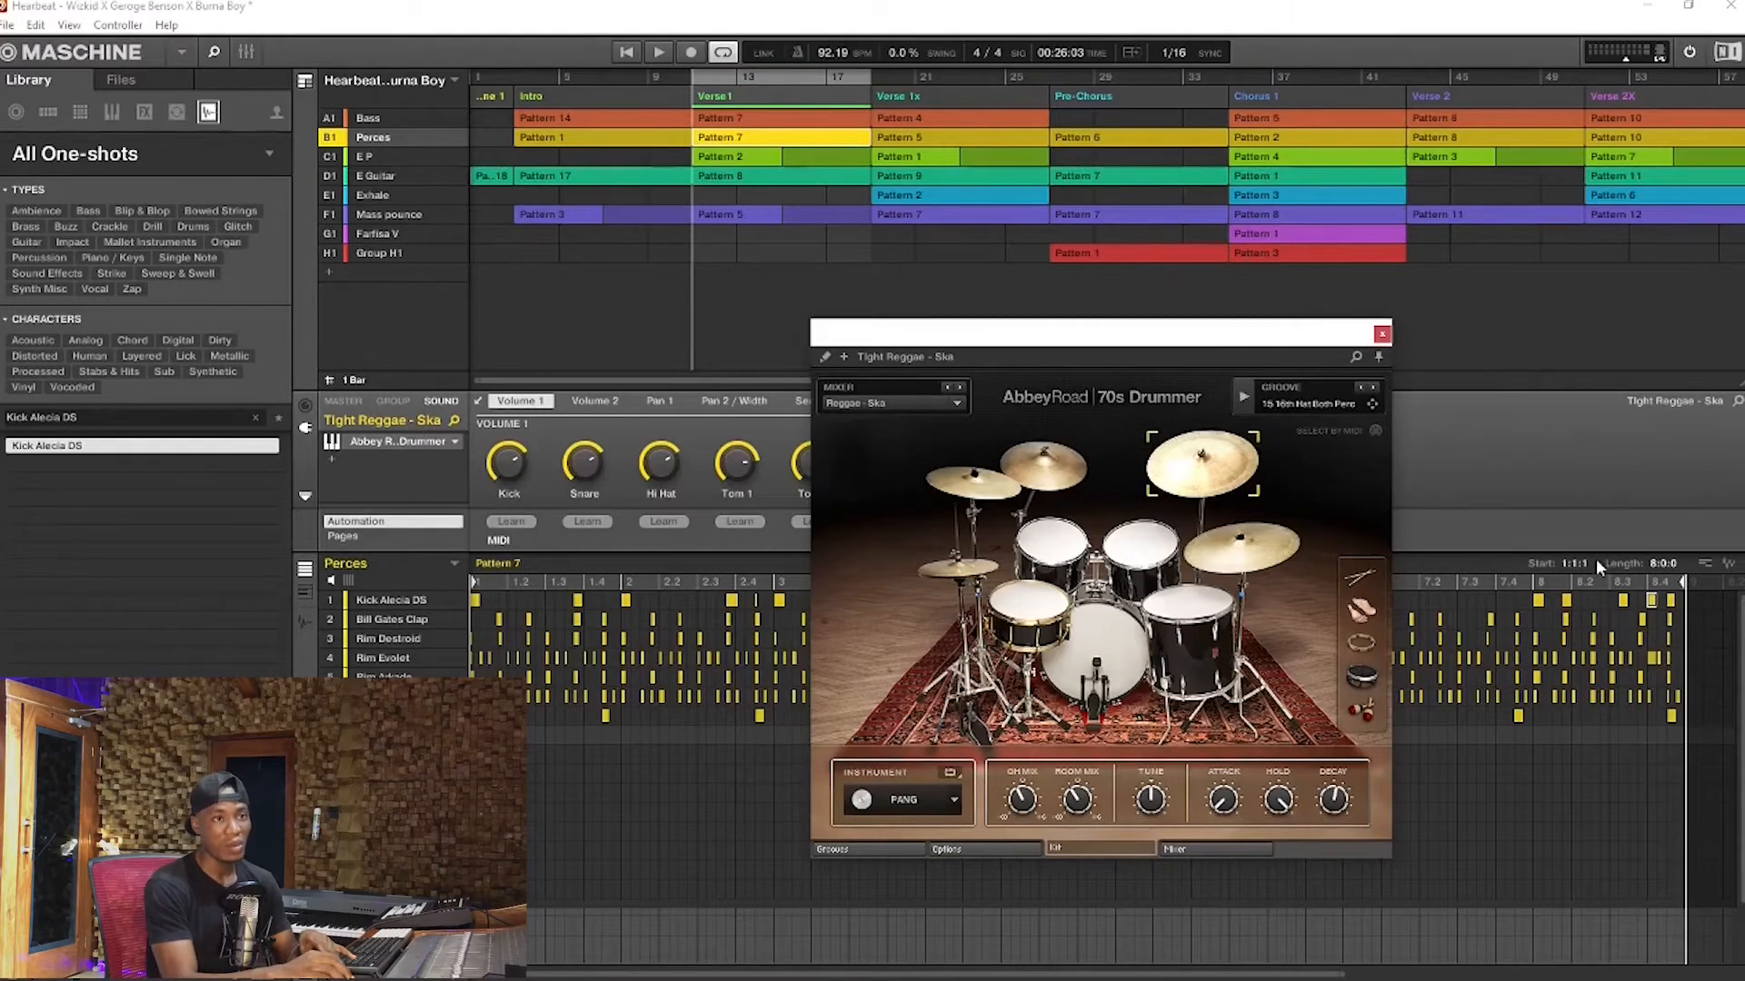
# Select the Verse 1x section with Perces Pattern 5 and play its ending into the Pre-Chorus
pyautogui.click(983, 76)
pyautogui.click(1019, 77)
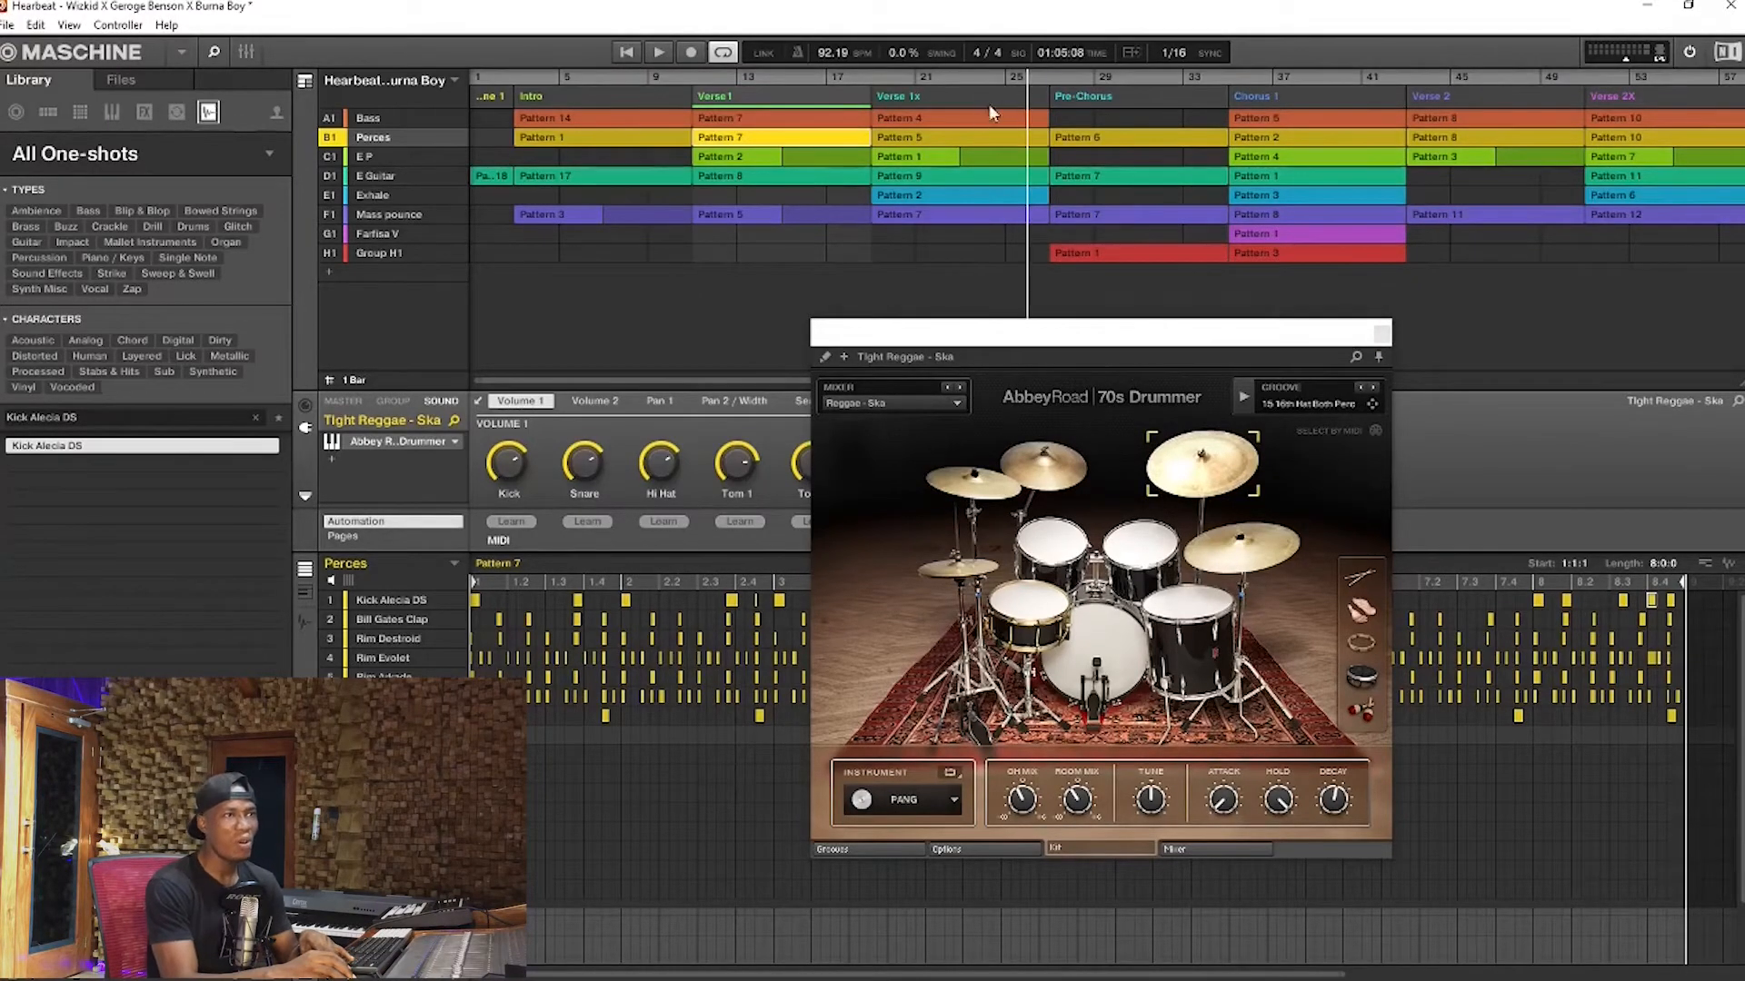
pyautogui.click(995, 95)
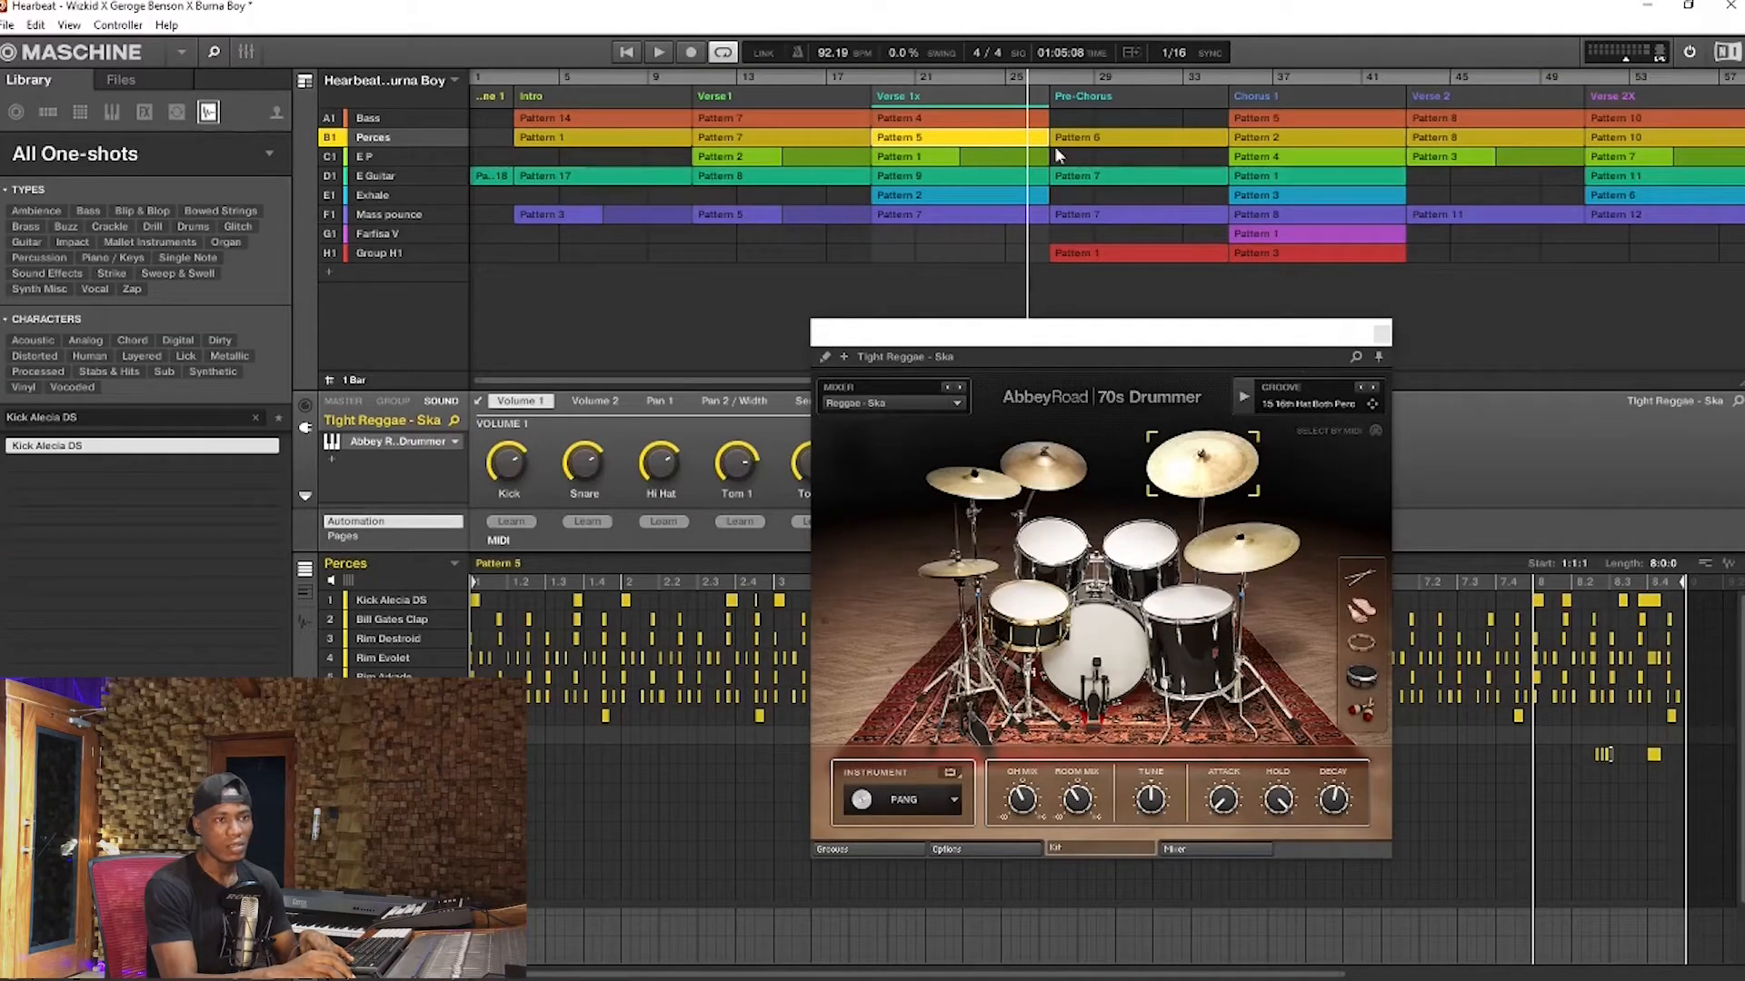
pyautogui.press('space')
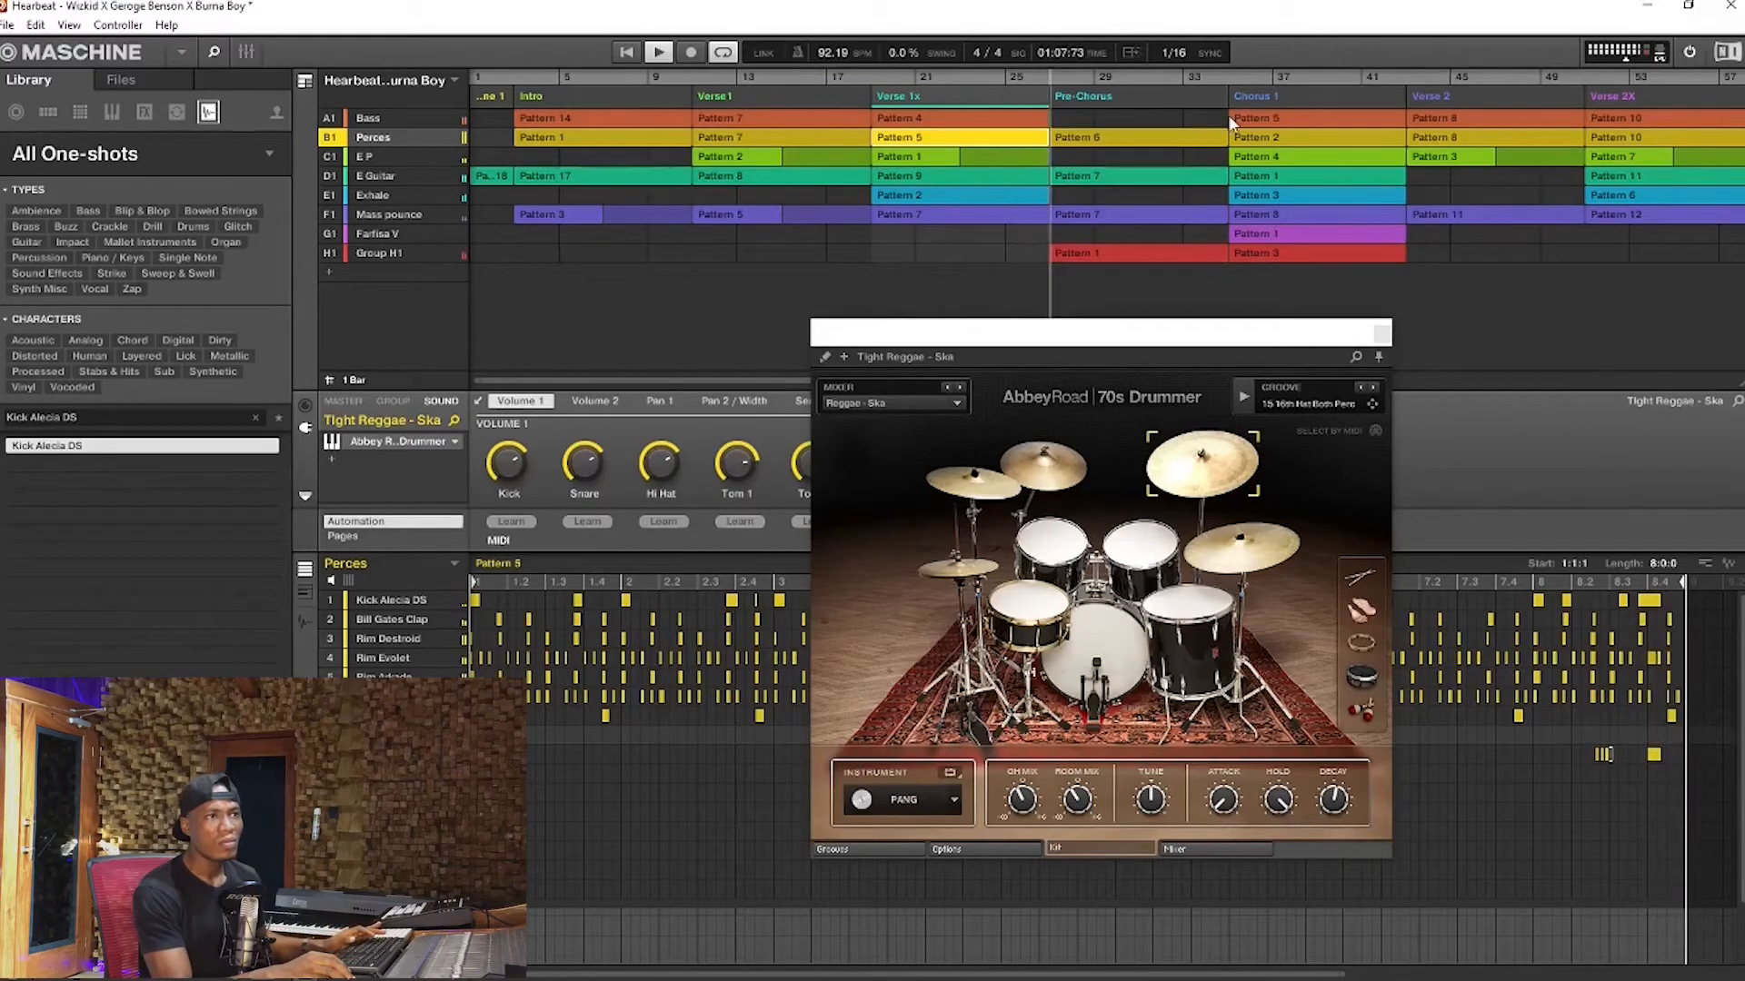
pyautogui.press('space')
# Loop the Pre-Chorus section with Perces Pattern 6 displayed and play it from the section's start
pyautogui.click(1181, 77)
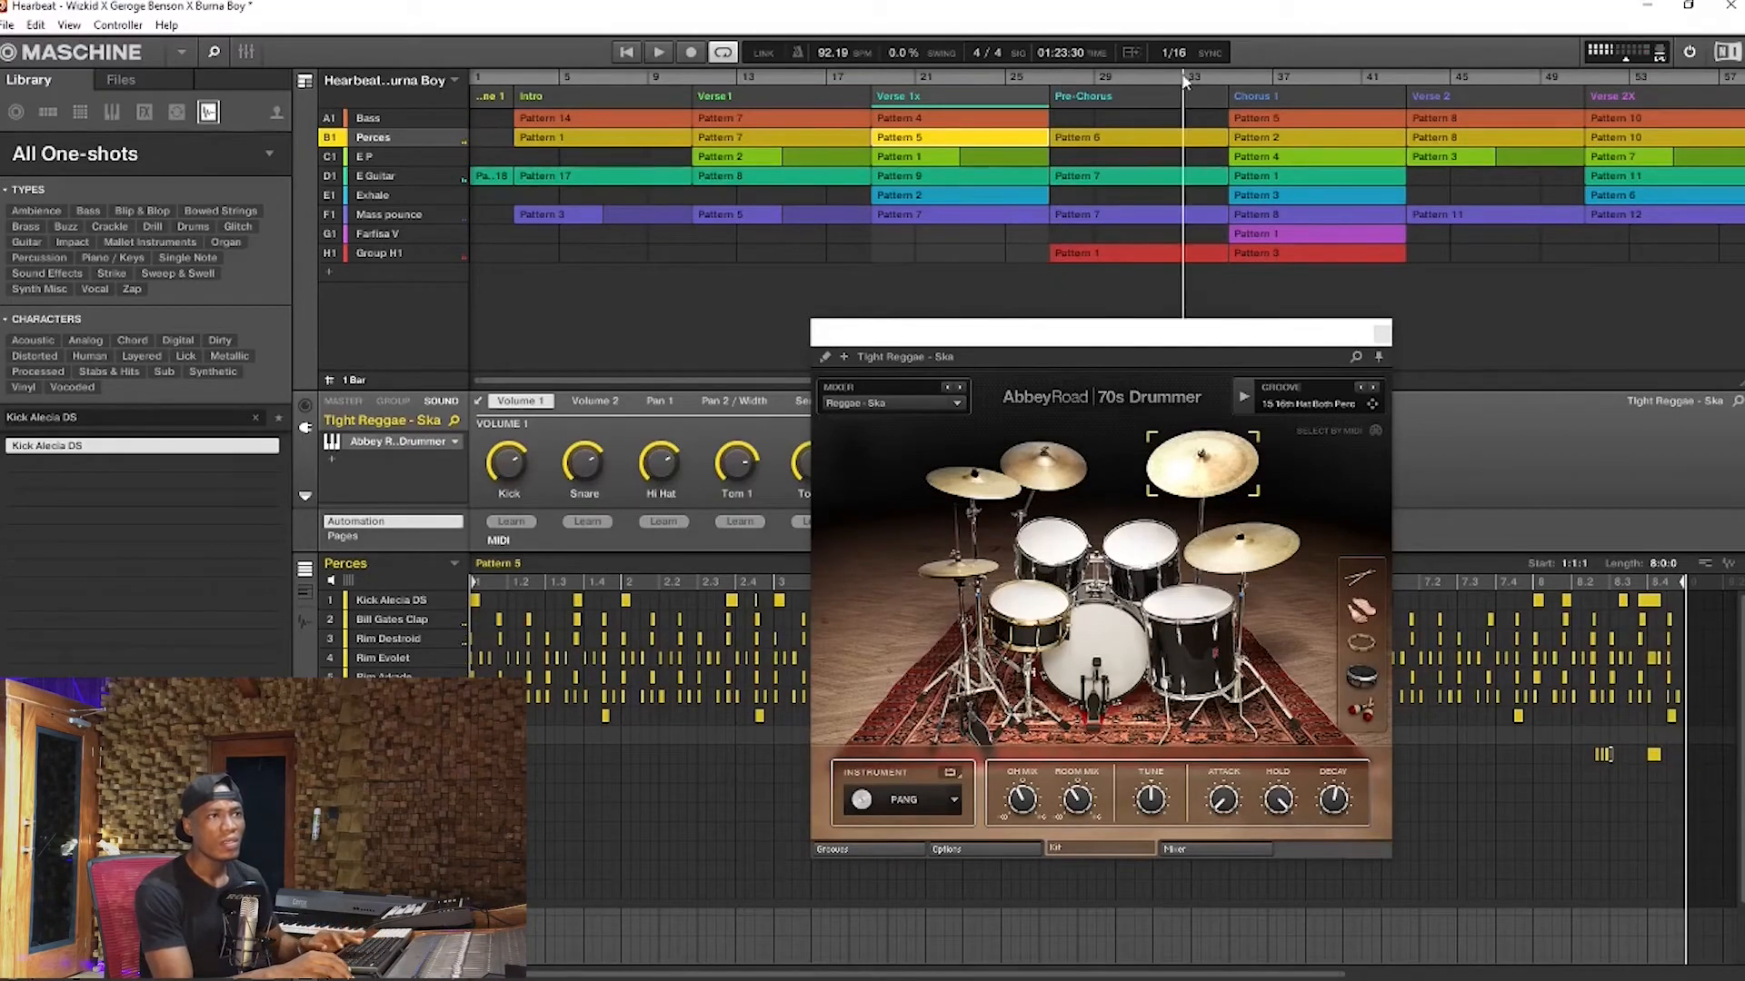
pyautogui.doubleClick(1198, 73)
pyautogui.click(1195, 78)
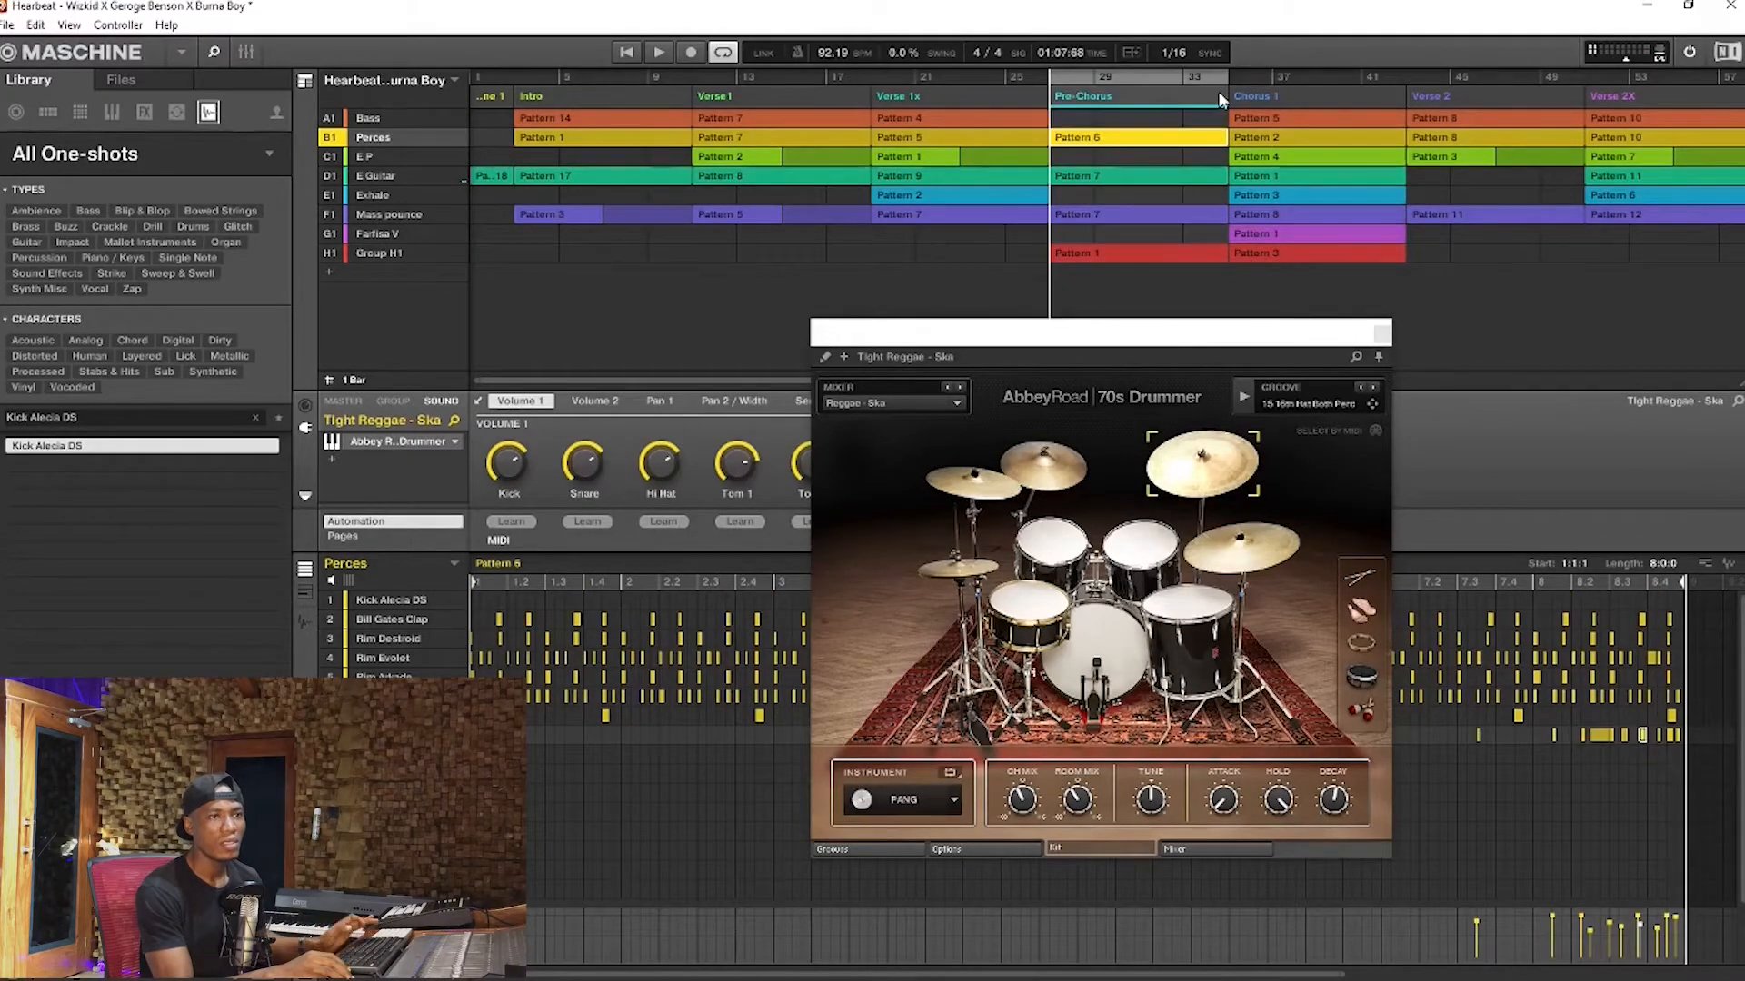
pyautogui.press('space')
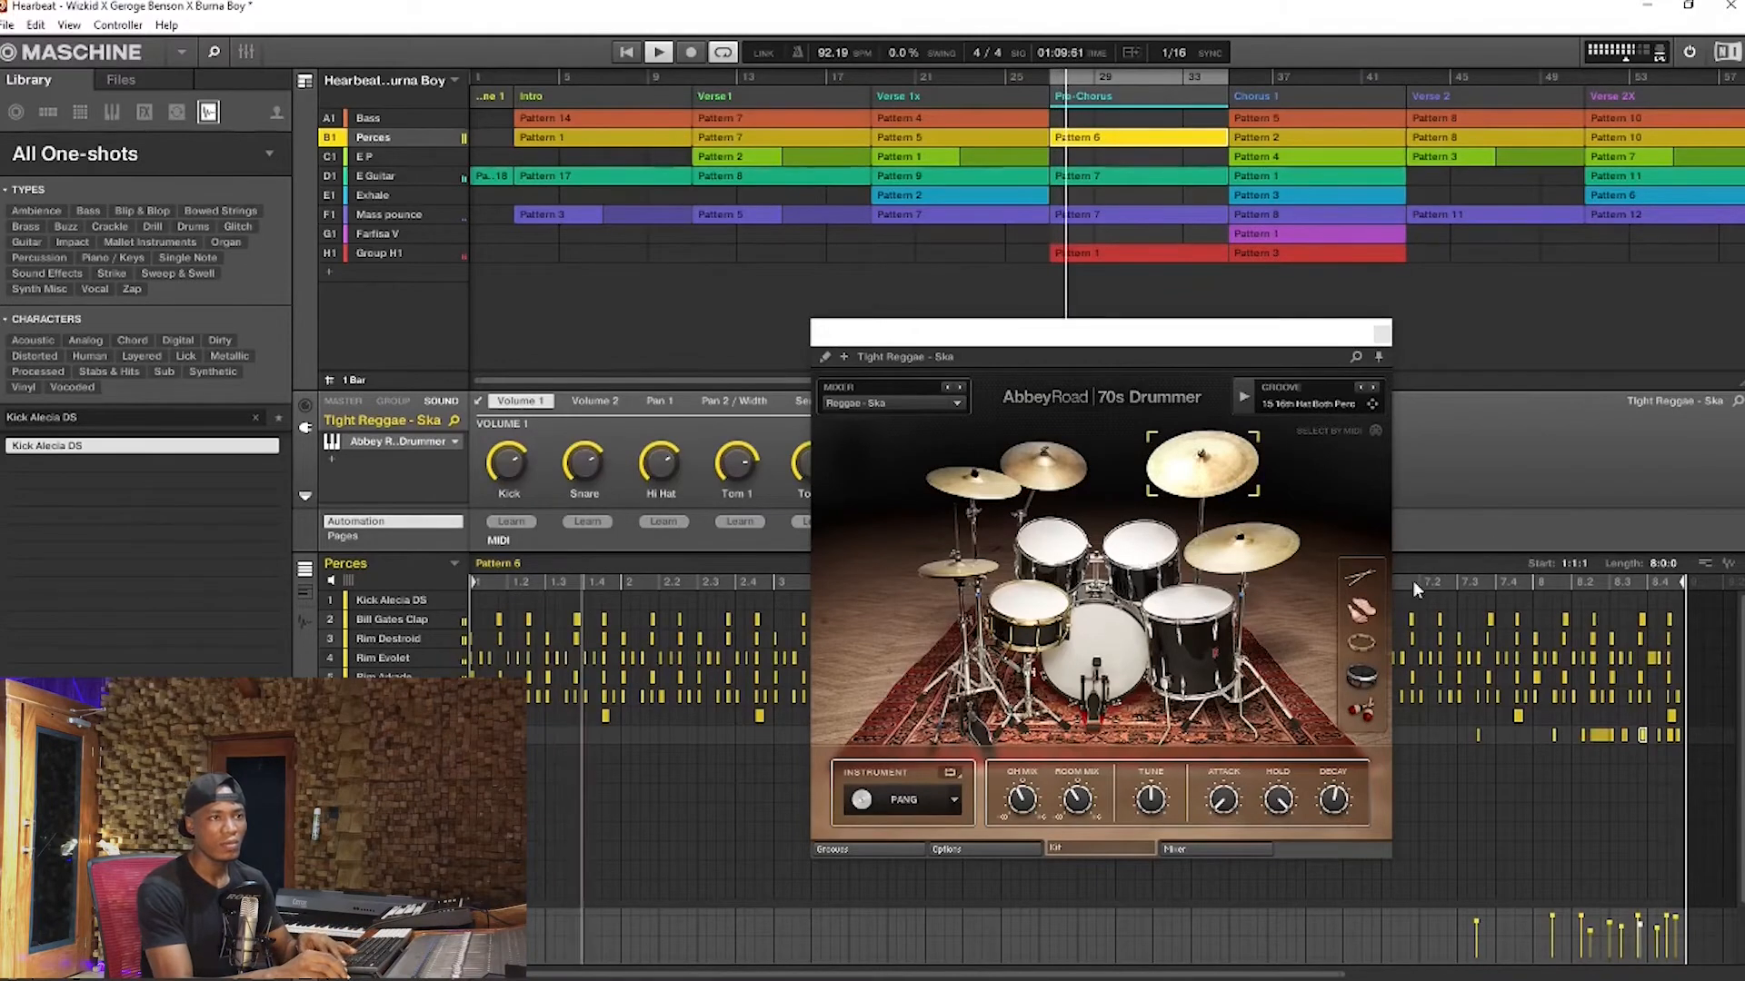
# Close and reopen the drum instrument during playback and extend the loop range to the end of Chorus 1
pyautogui.click(1380, 332)
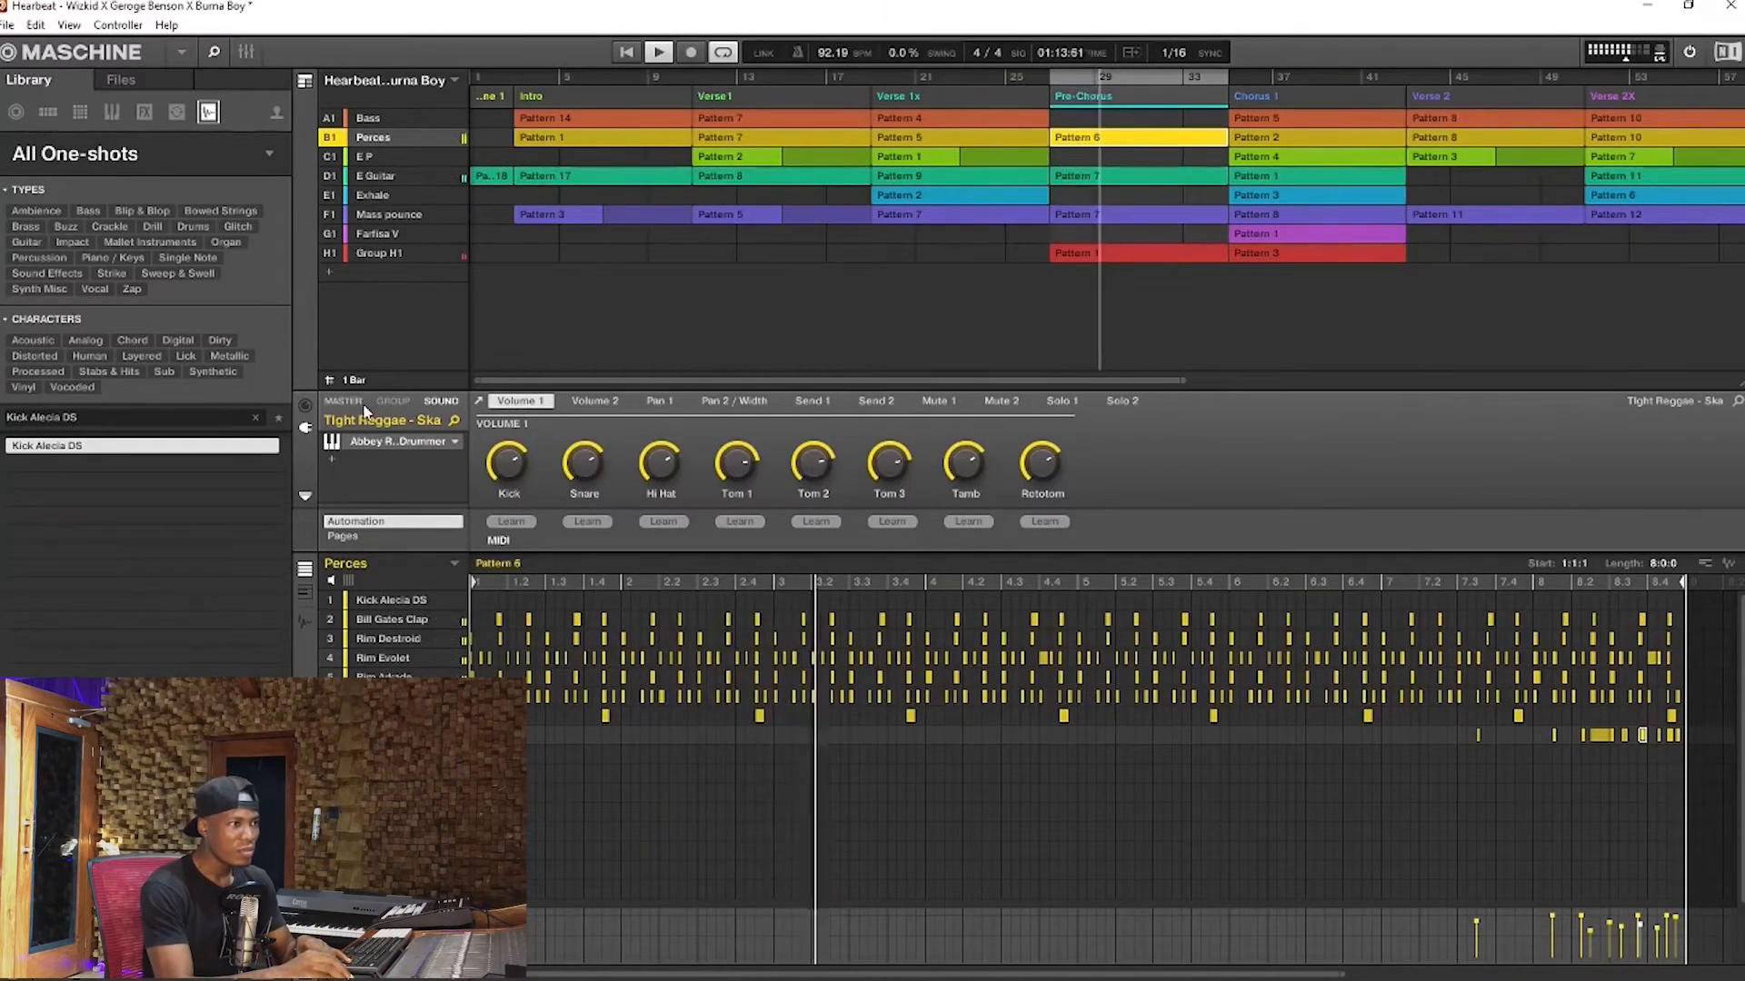
pyautogui.click(393, 440)
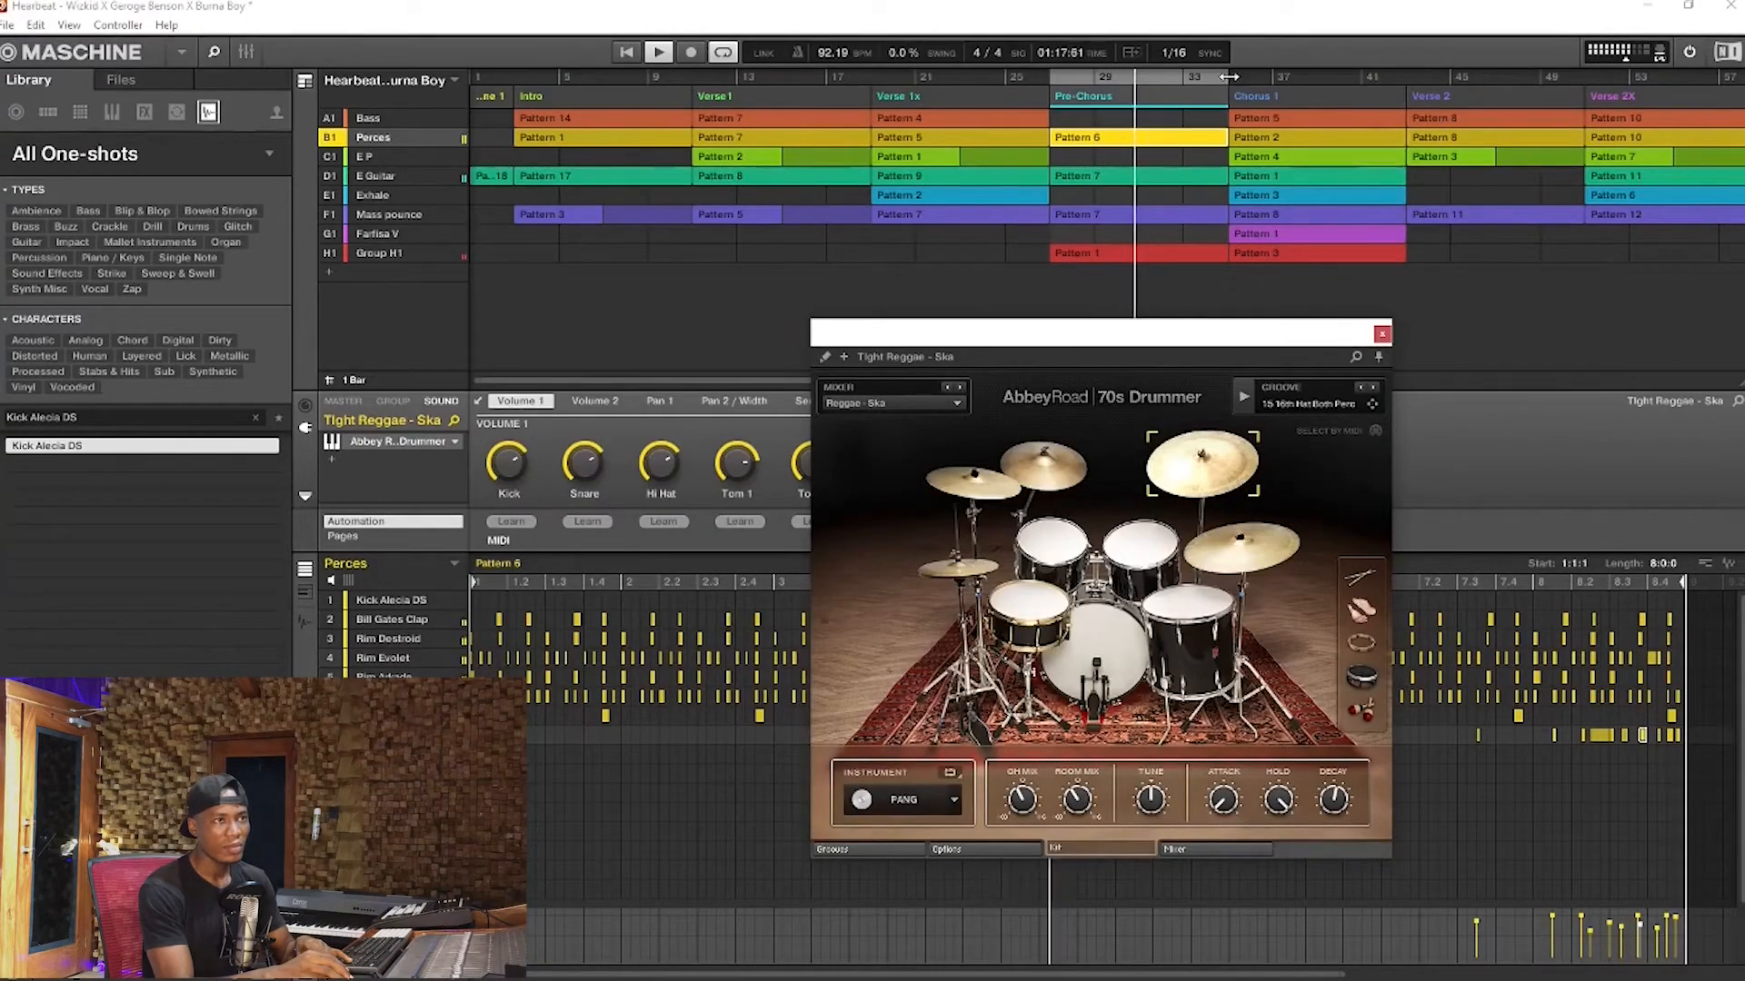
pyautogui.moveTo(1227, 77); pyautogui.dragTo(1449, 61)
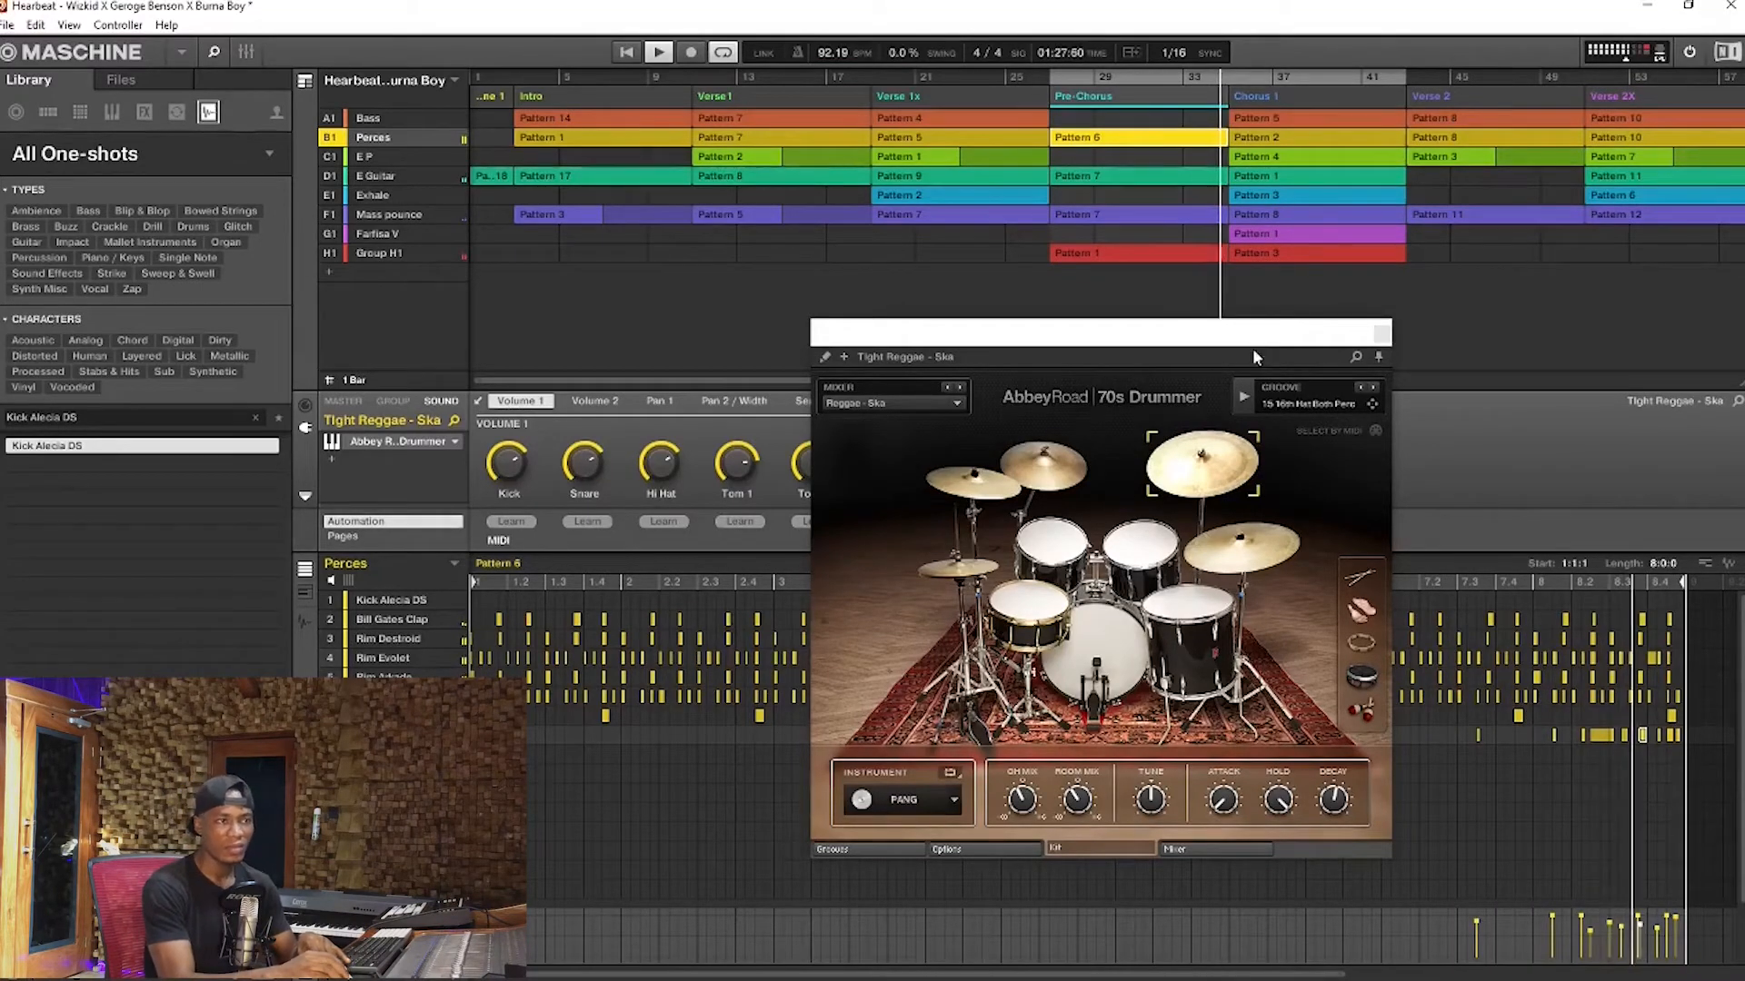
pyautogui.press('space')
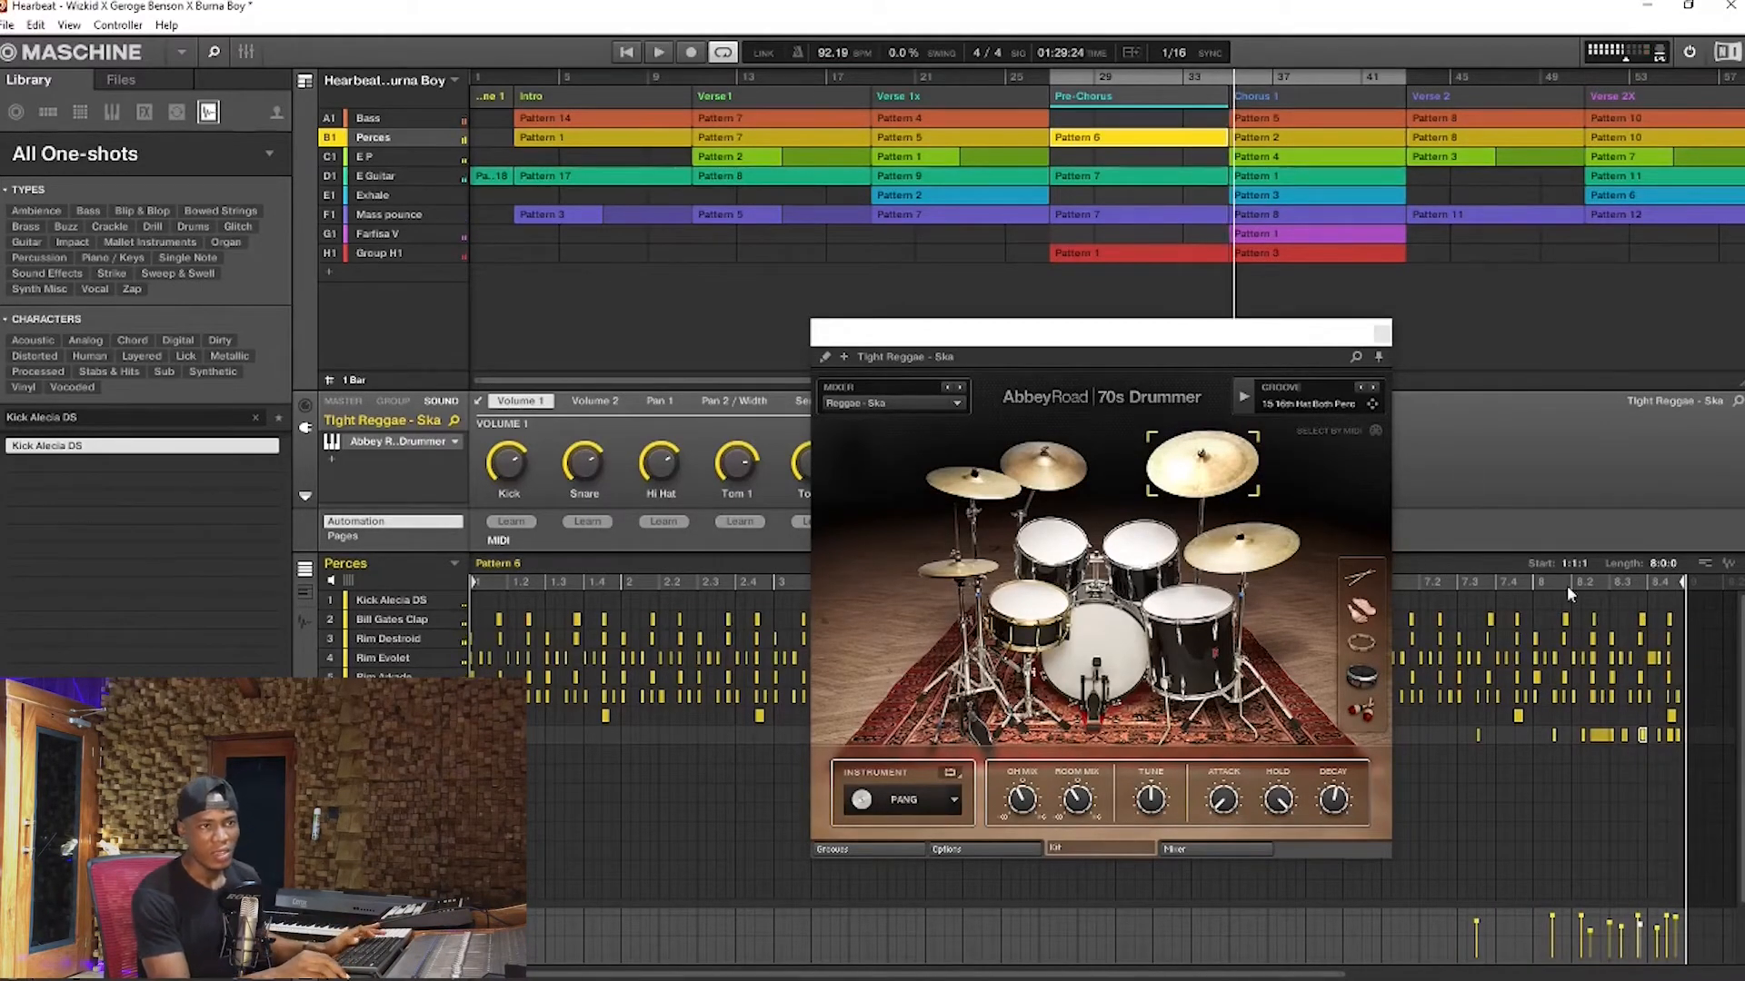
# Play the drum fill near the end of Perces Pattern 6 and solo the Perces group during playback
pyautogui.click(1455, 584)
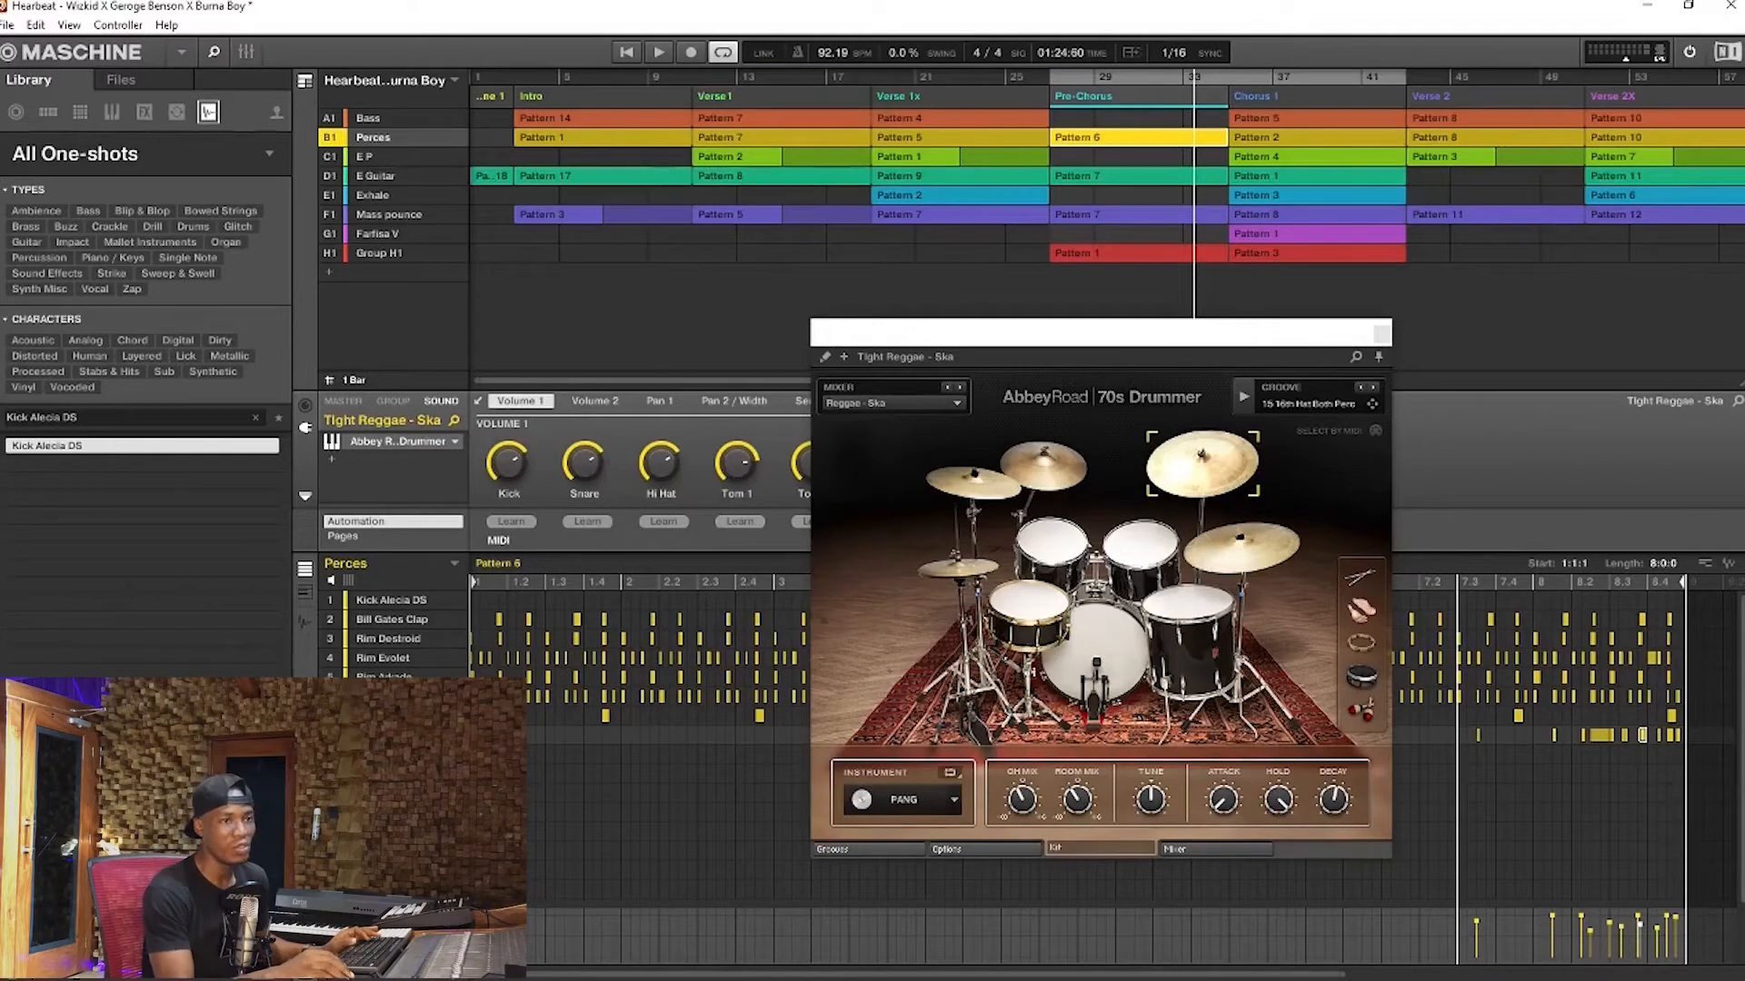
pyautogui.press('space')
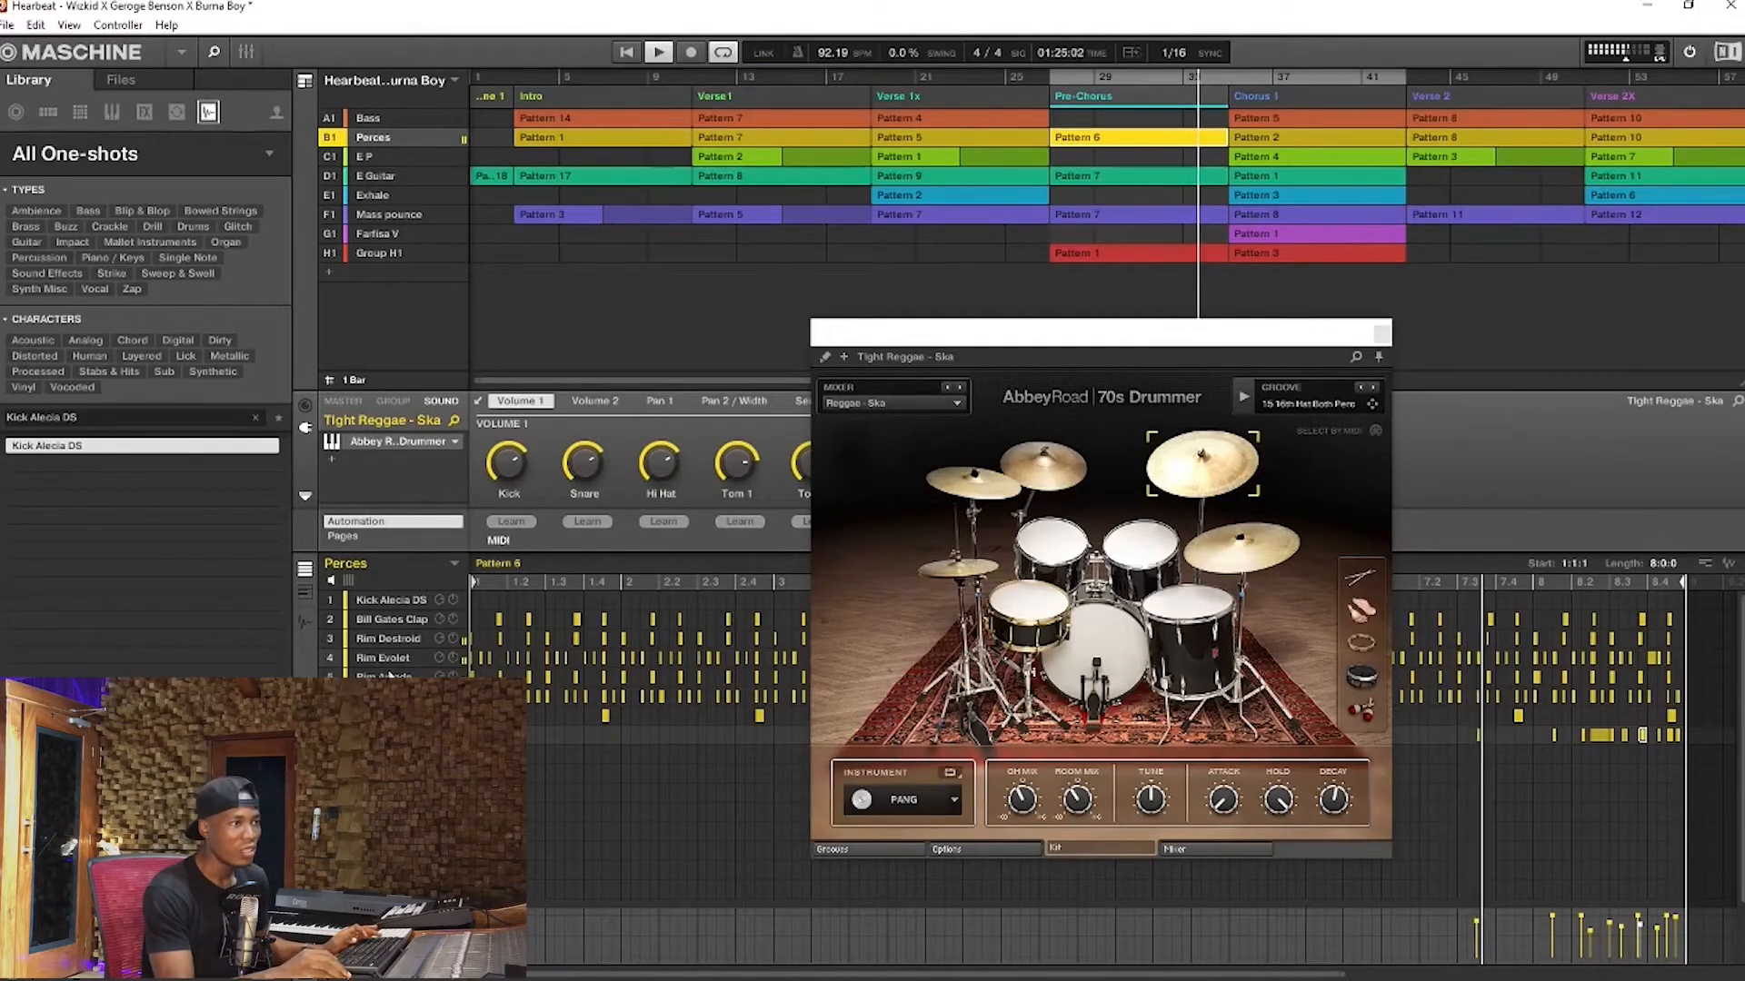
pyautogui.rightClick(327, 138)
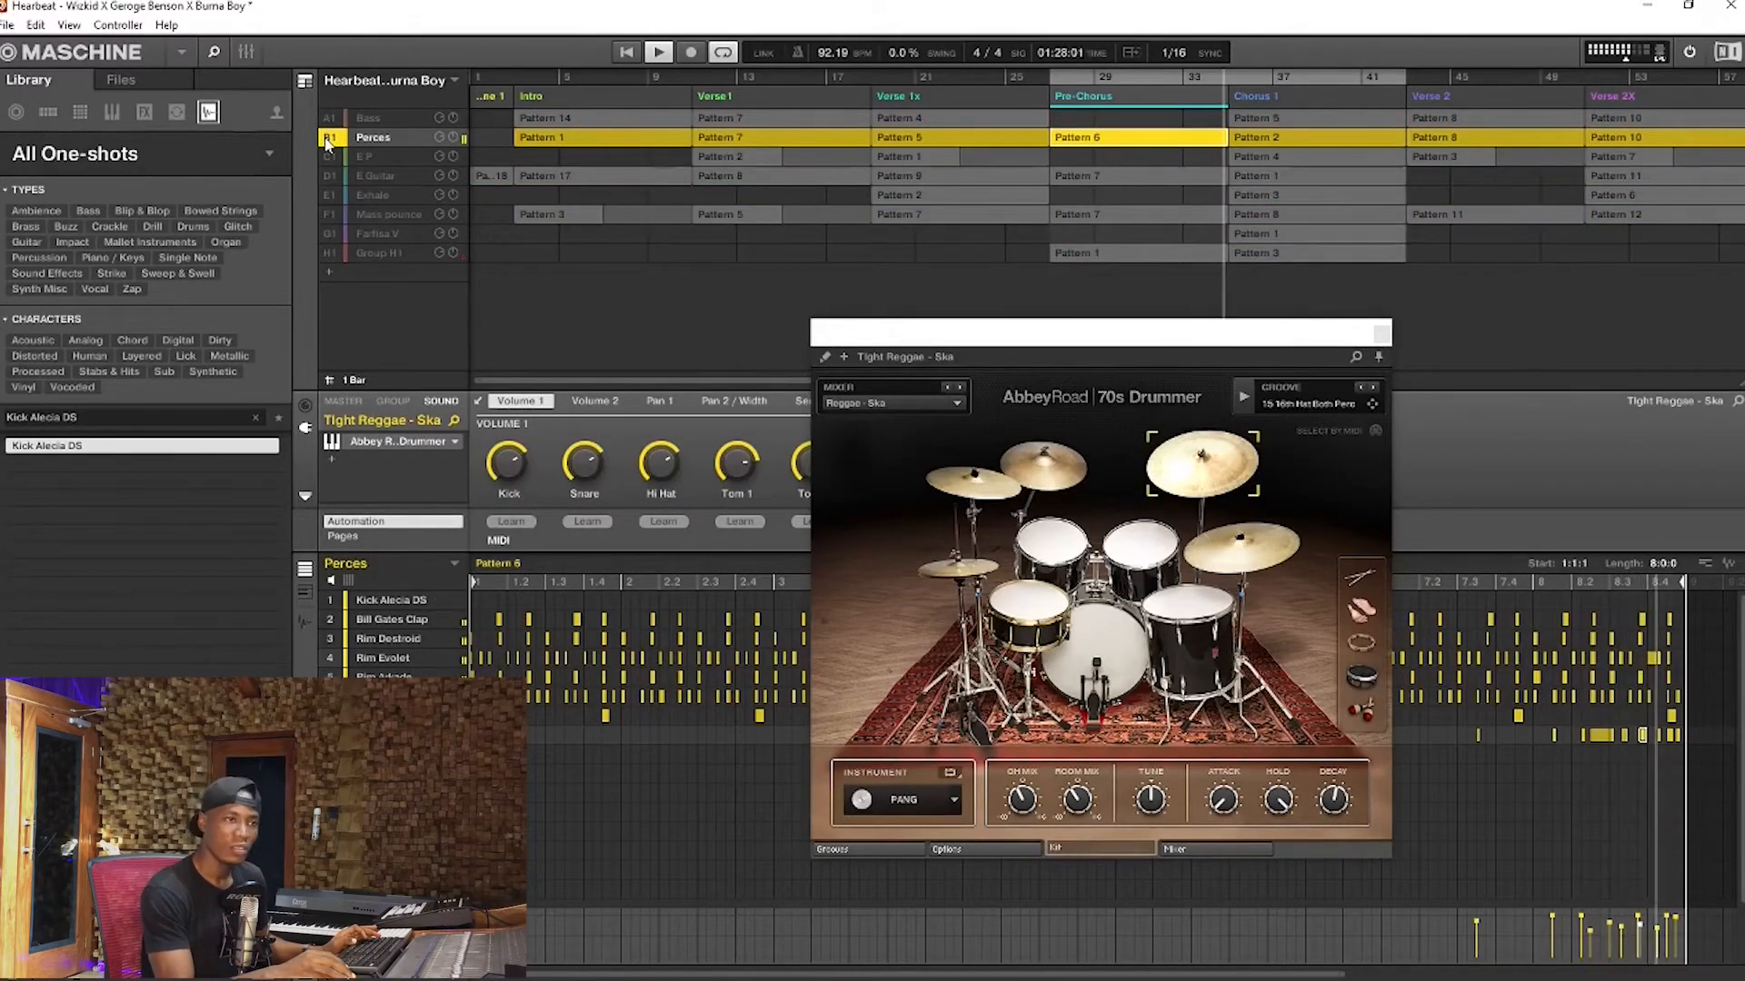
pyautogui.press('space')
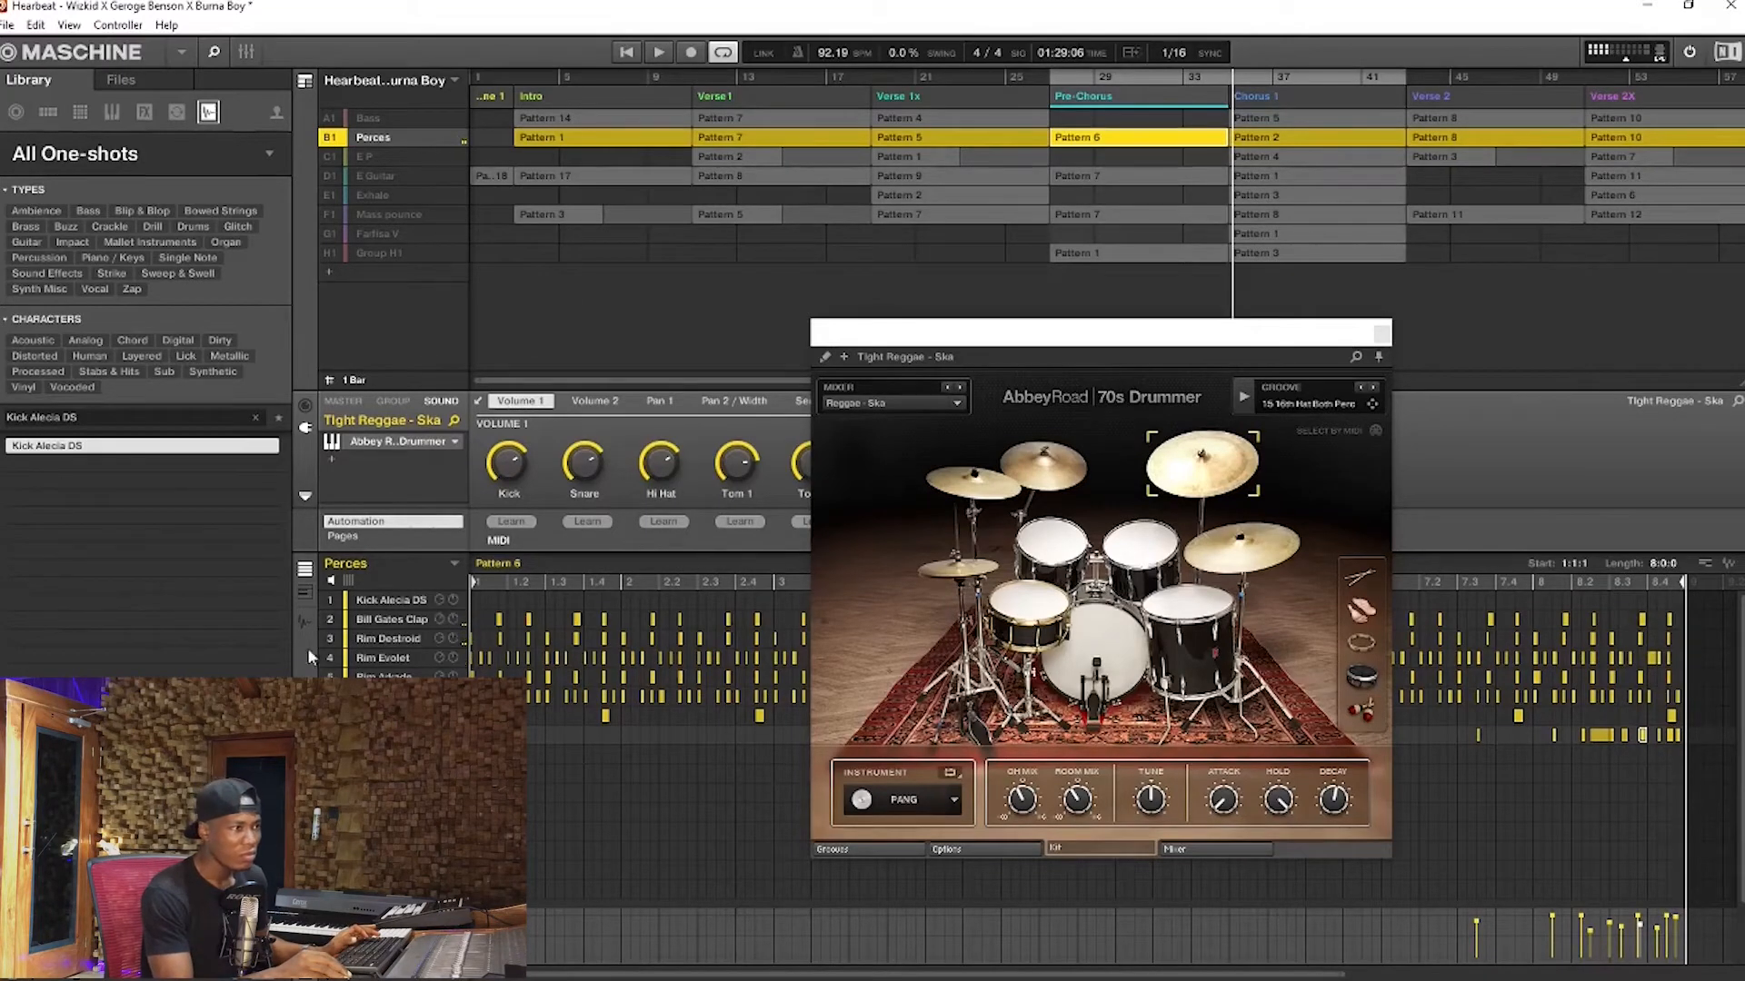
# Show the drum fill's notes in keyboard view and replay the fill with only Perces sounding
pyautogui.click(306, 595)
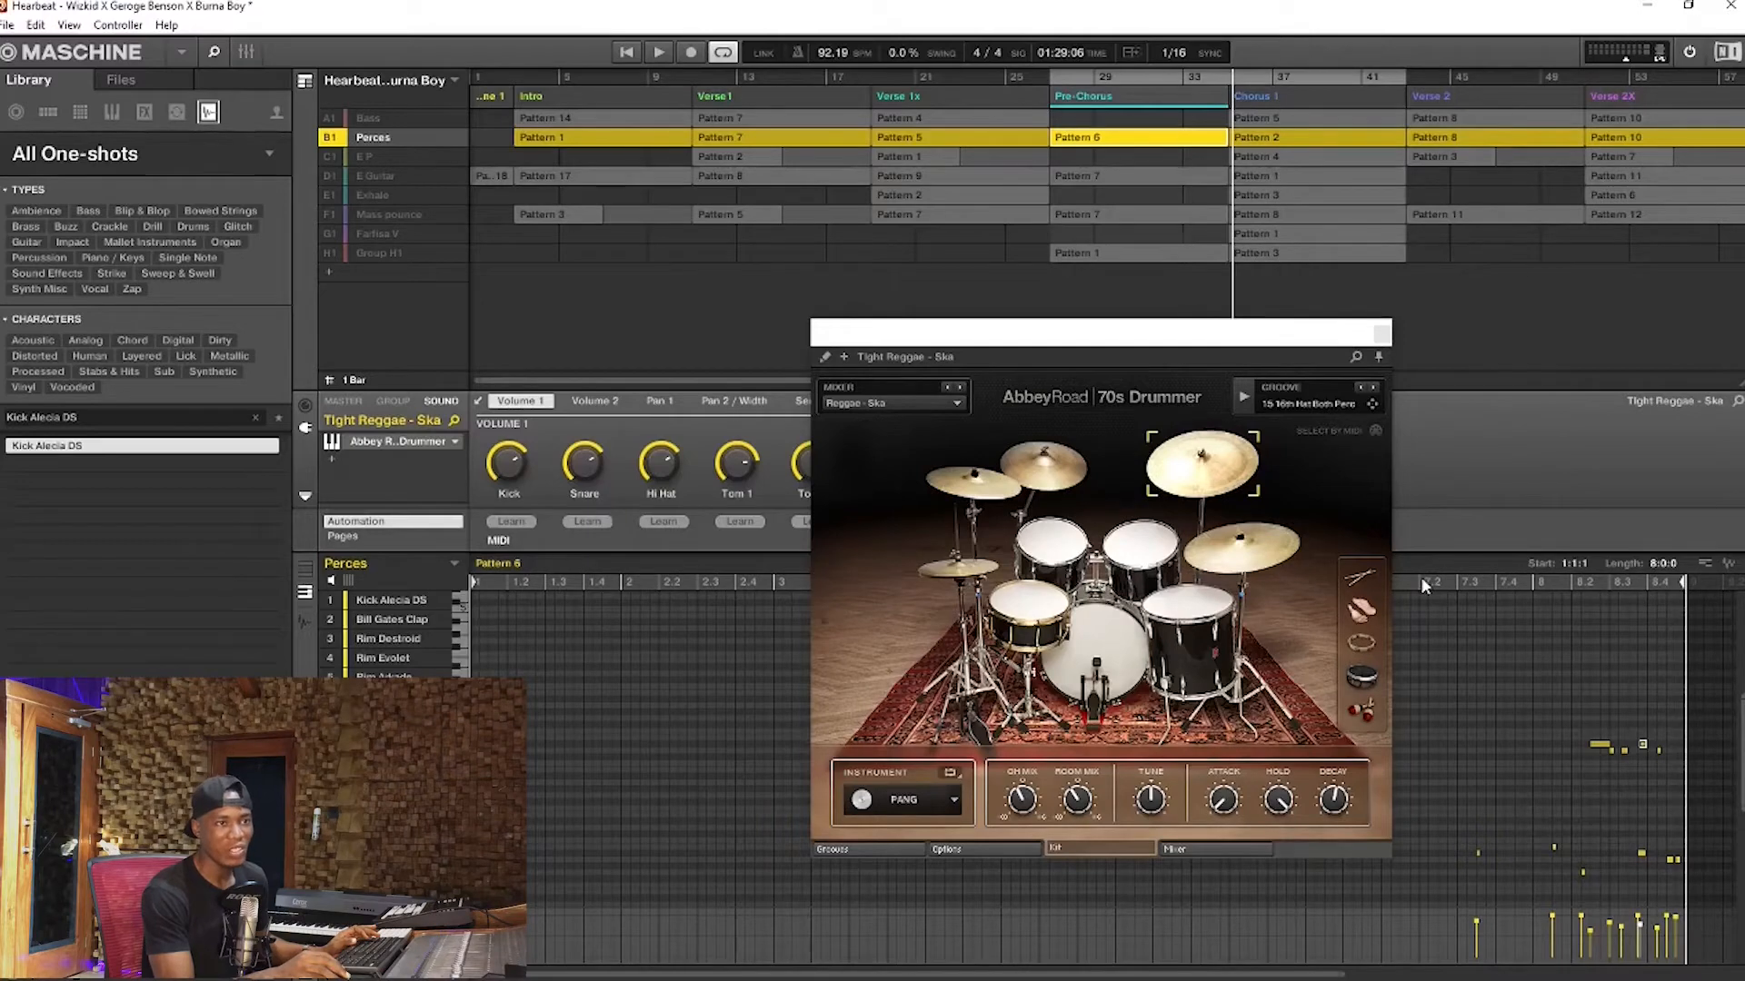
pyautogui.press('space')
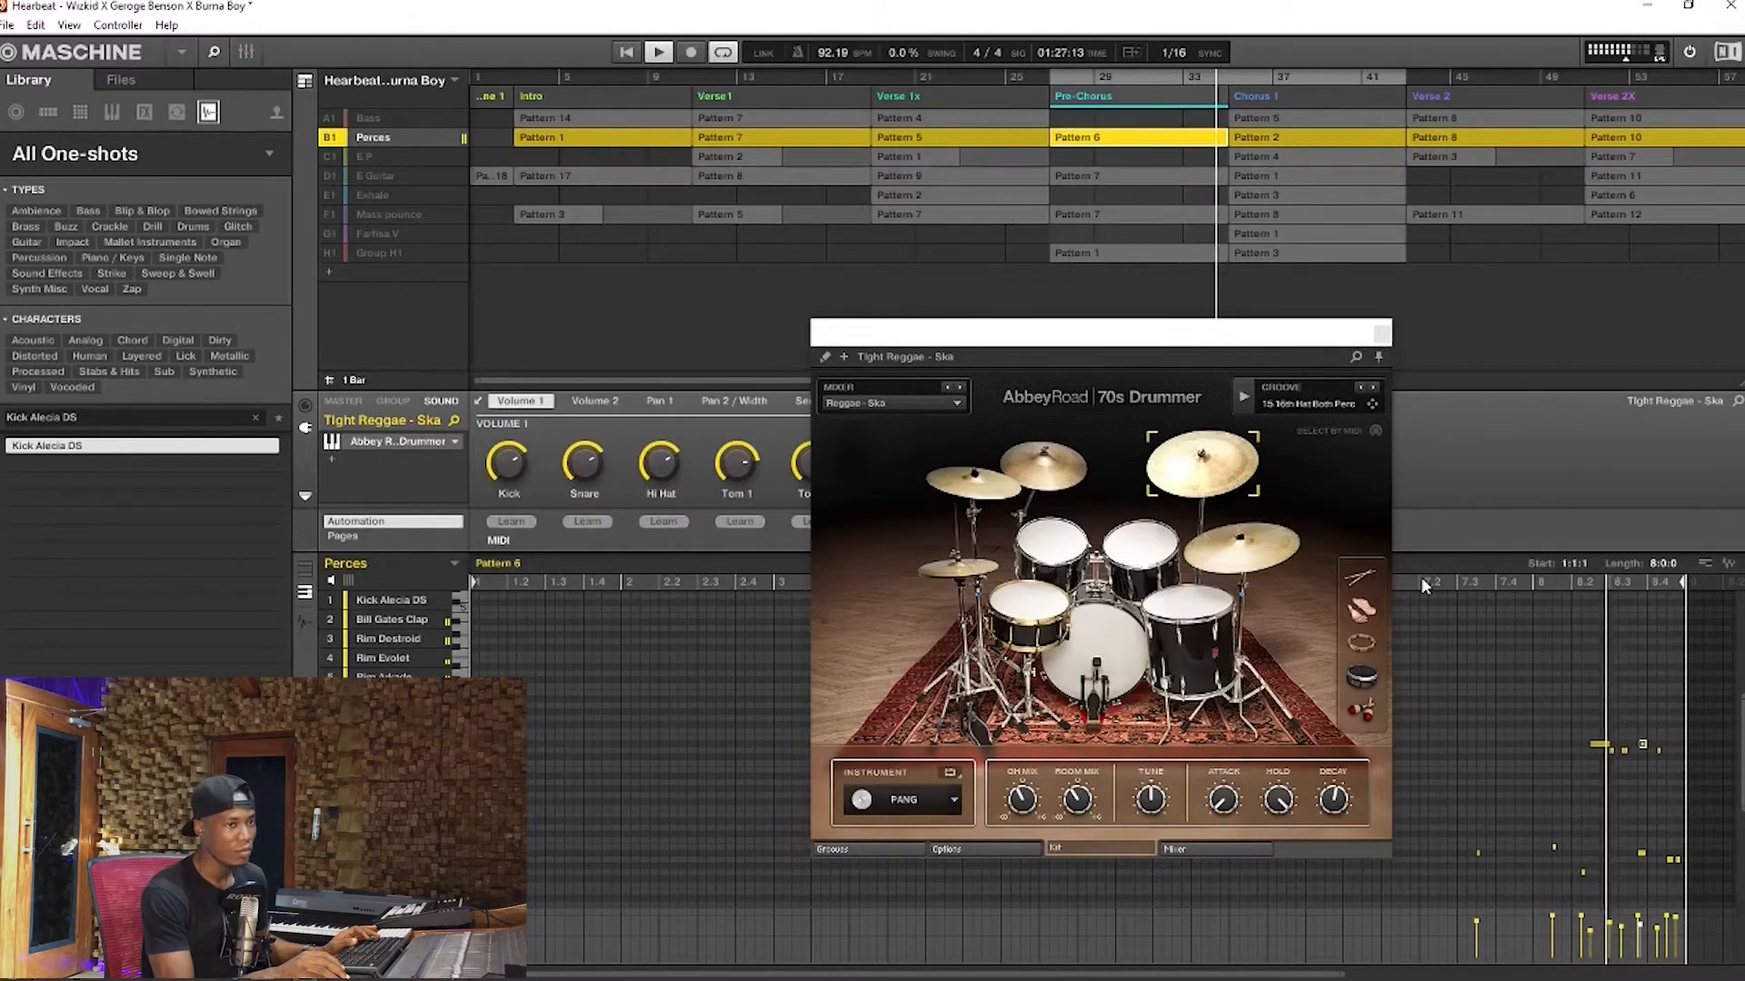
pyautogui.press('space')
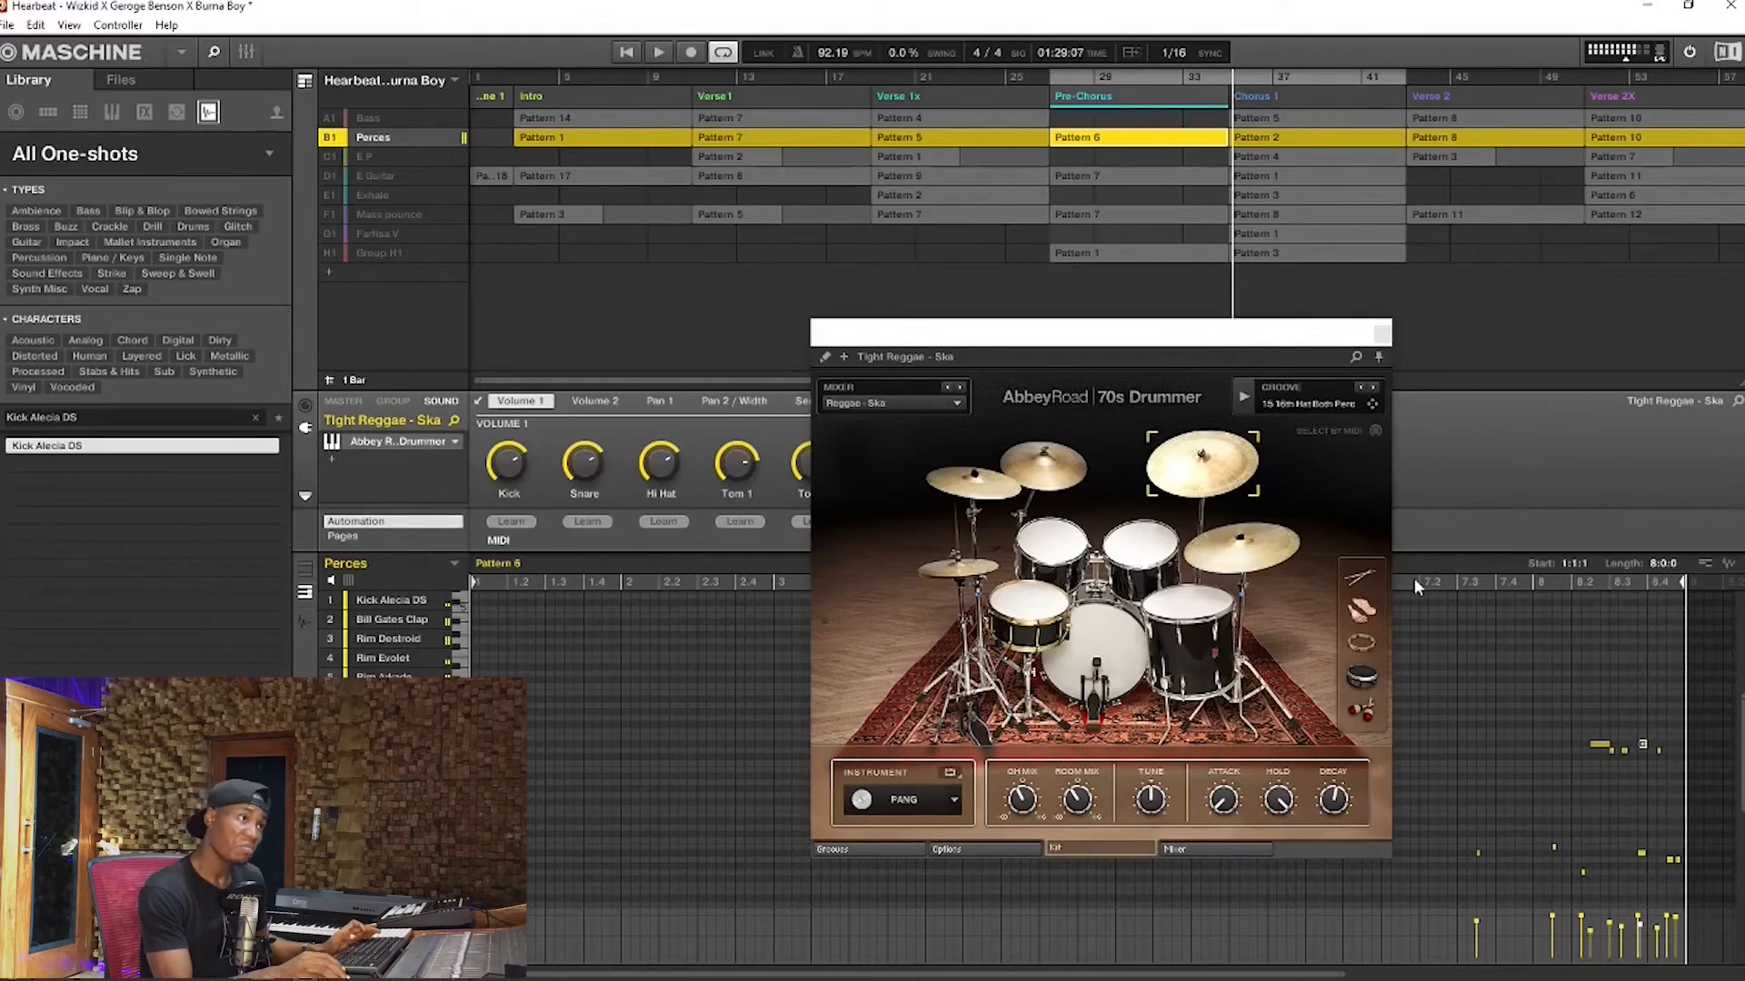
# Unsolo the Perces group, play the full arrangement into Chorus 1 and close the drum instrument
pyautogui.rightClick(339, 140)
pyautogui.press('space')
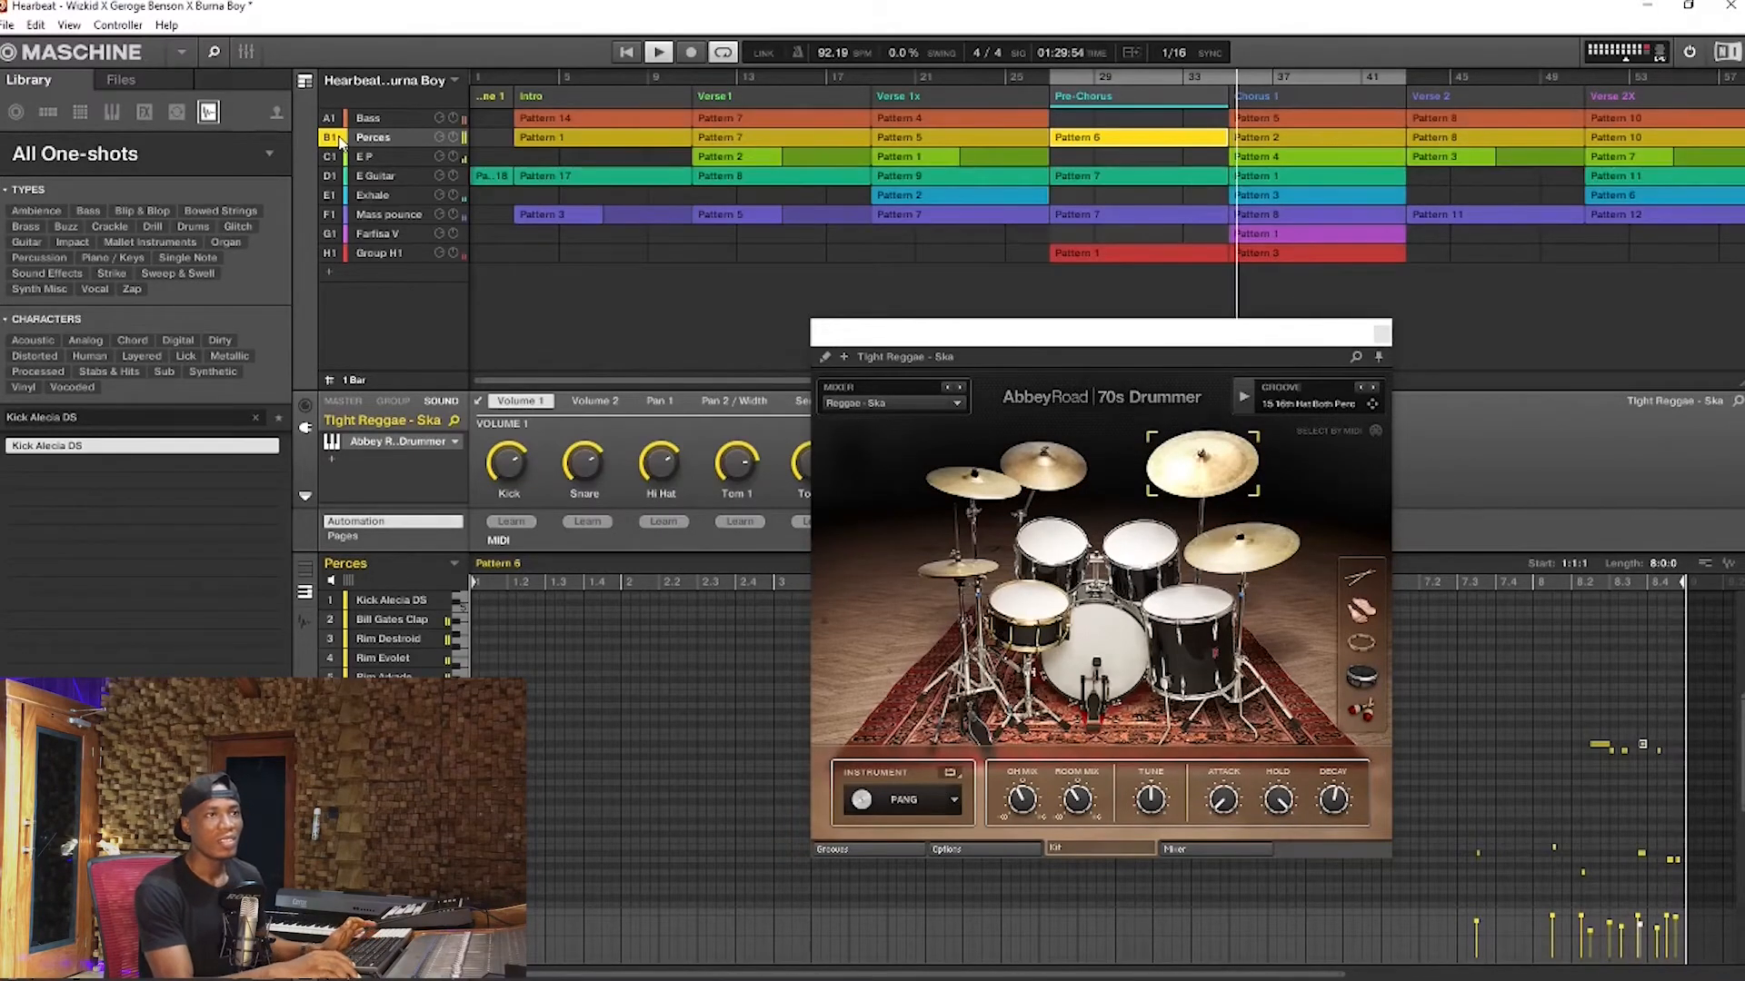
pyautogui.press('space')
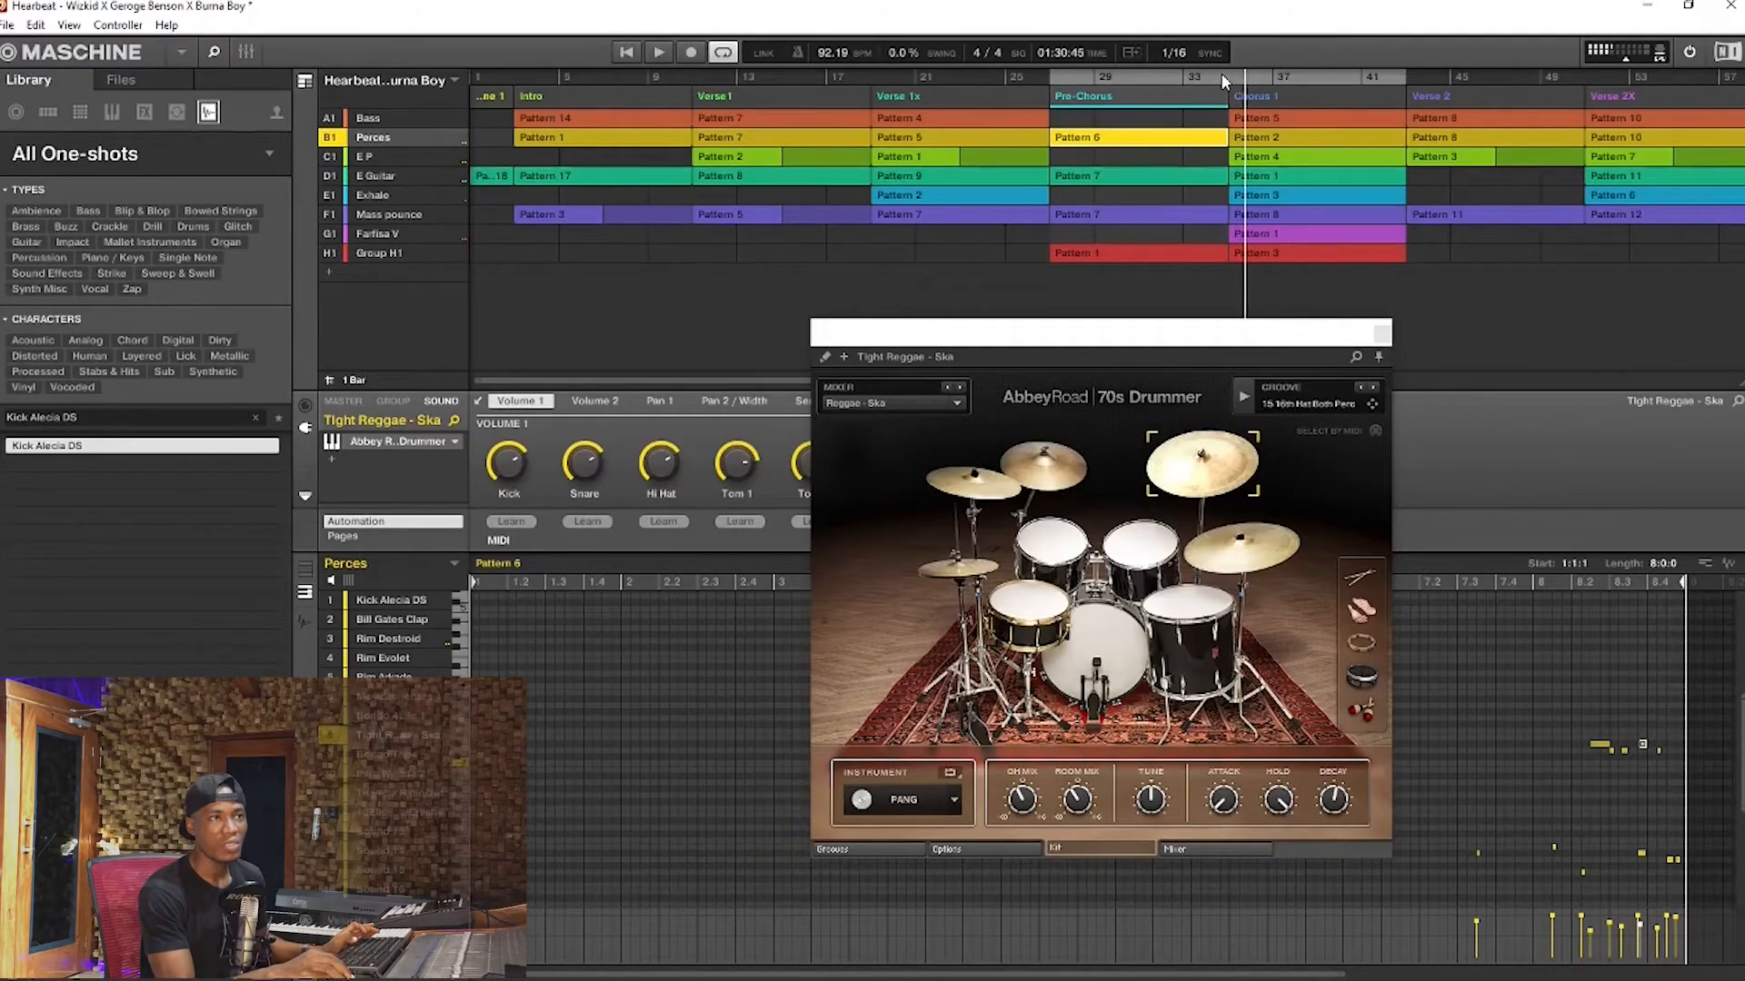
pyautogui.press('space')
pyautogui.click(1382, 335)
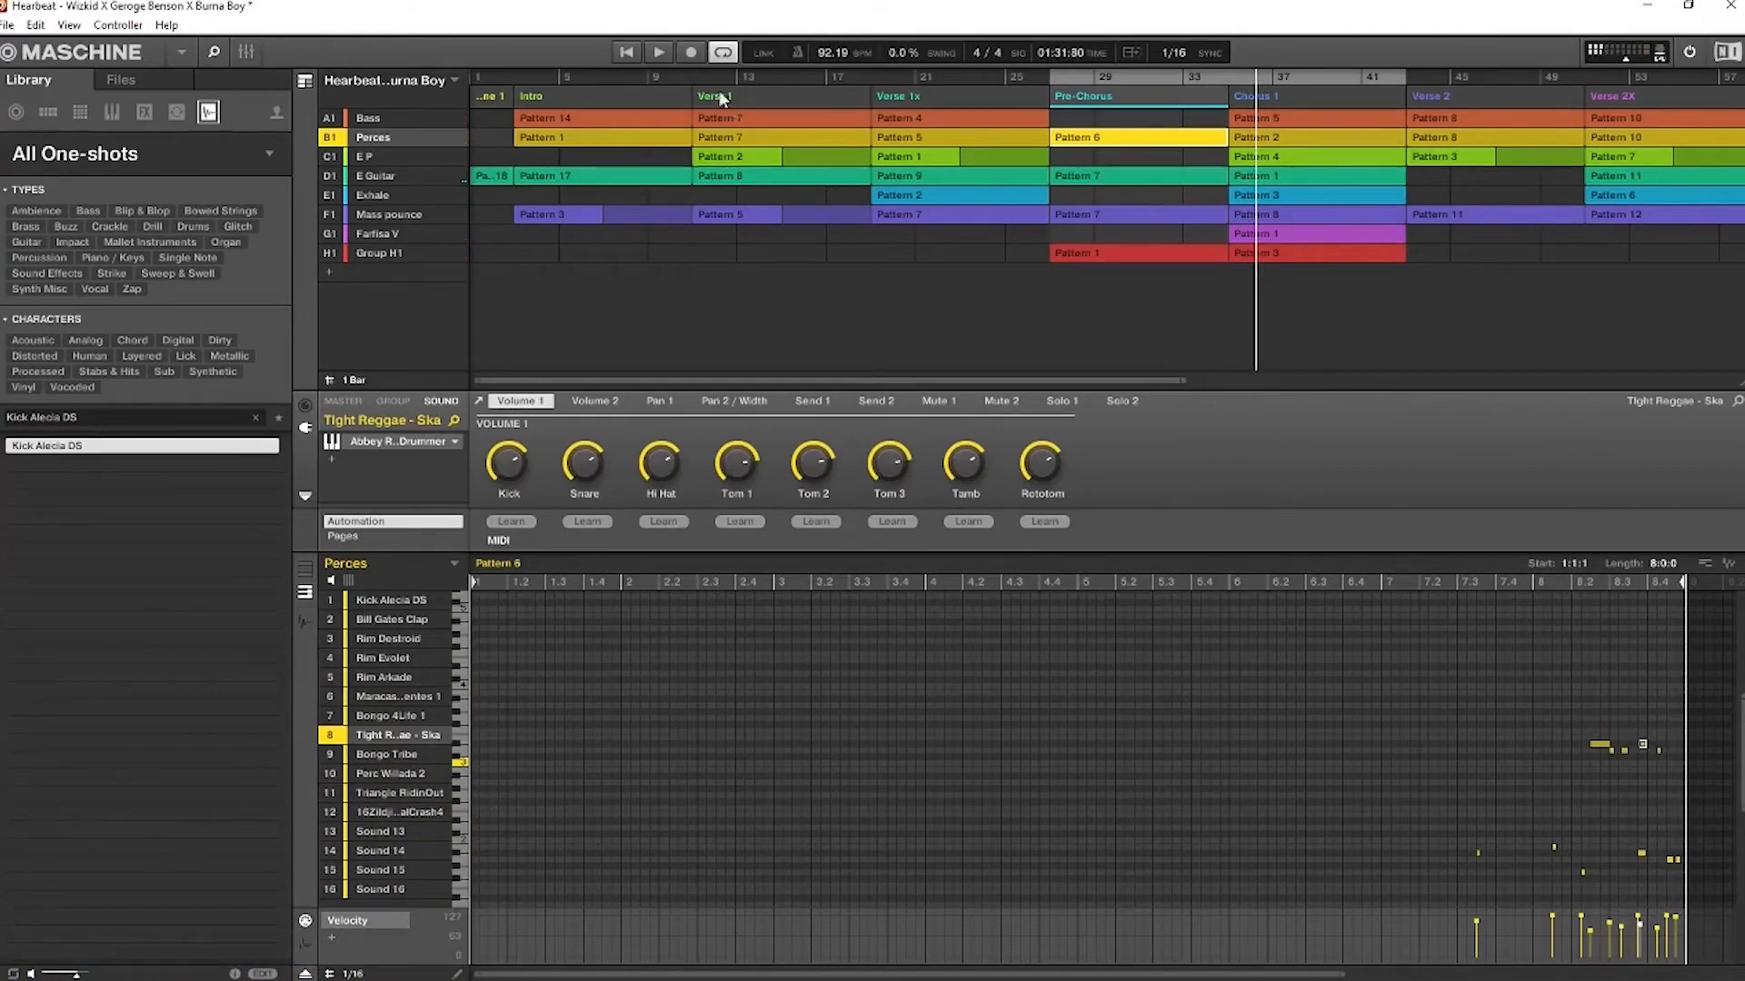
# Return to the start of Verse 1 and display the Mass pounce group's Pattern 5
pyautogui.click(697, 81)
pyautogui.click(728, 216)
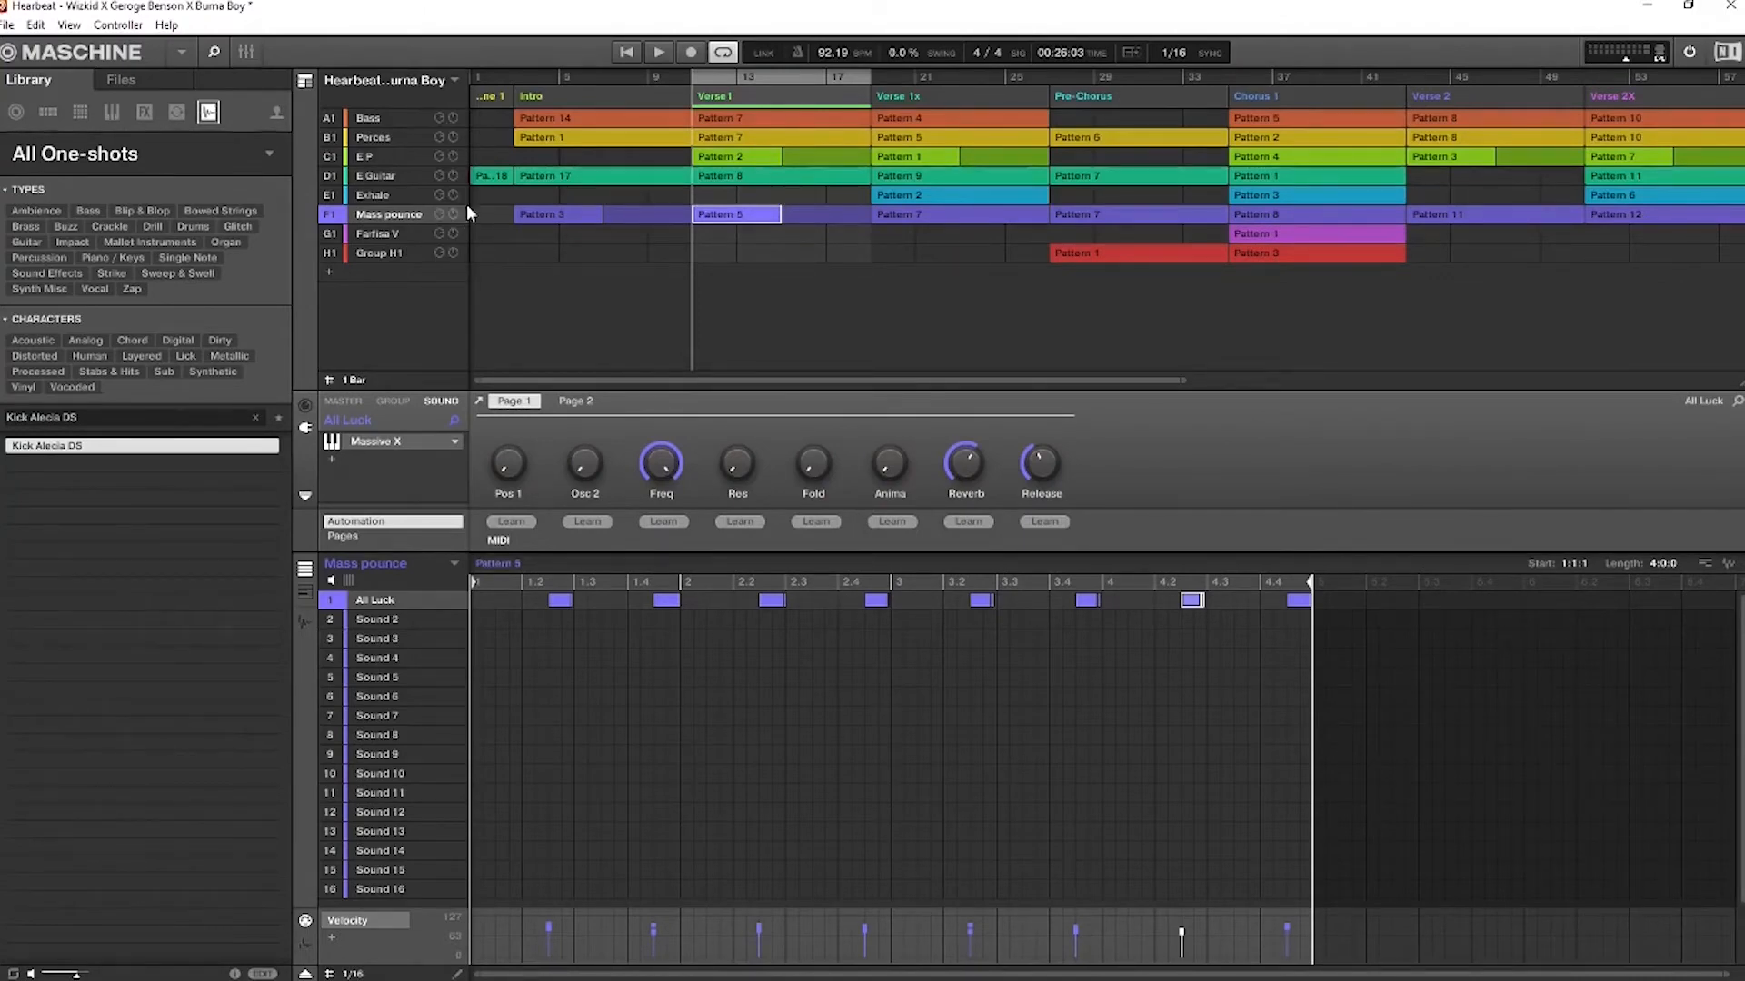
# Go to Verse 1x, select the Exhale group's Pattern 2 and play it soloed
pyautogui.click(880, 73)
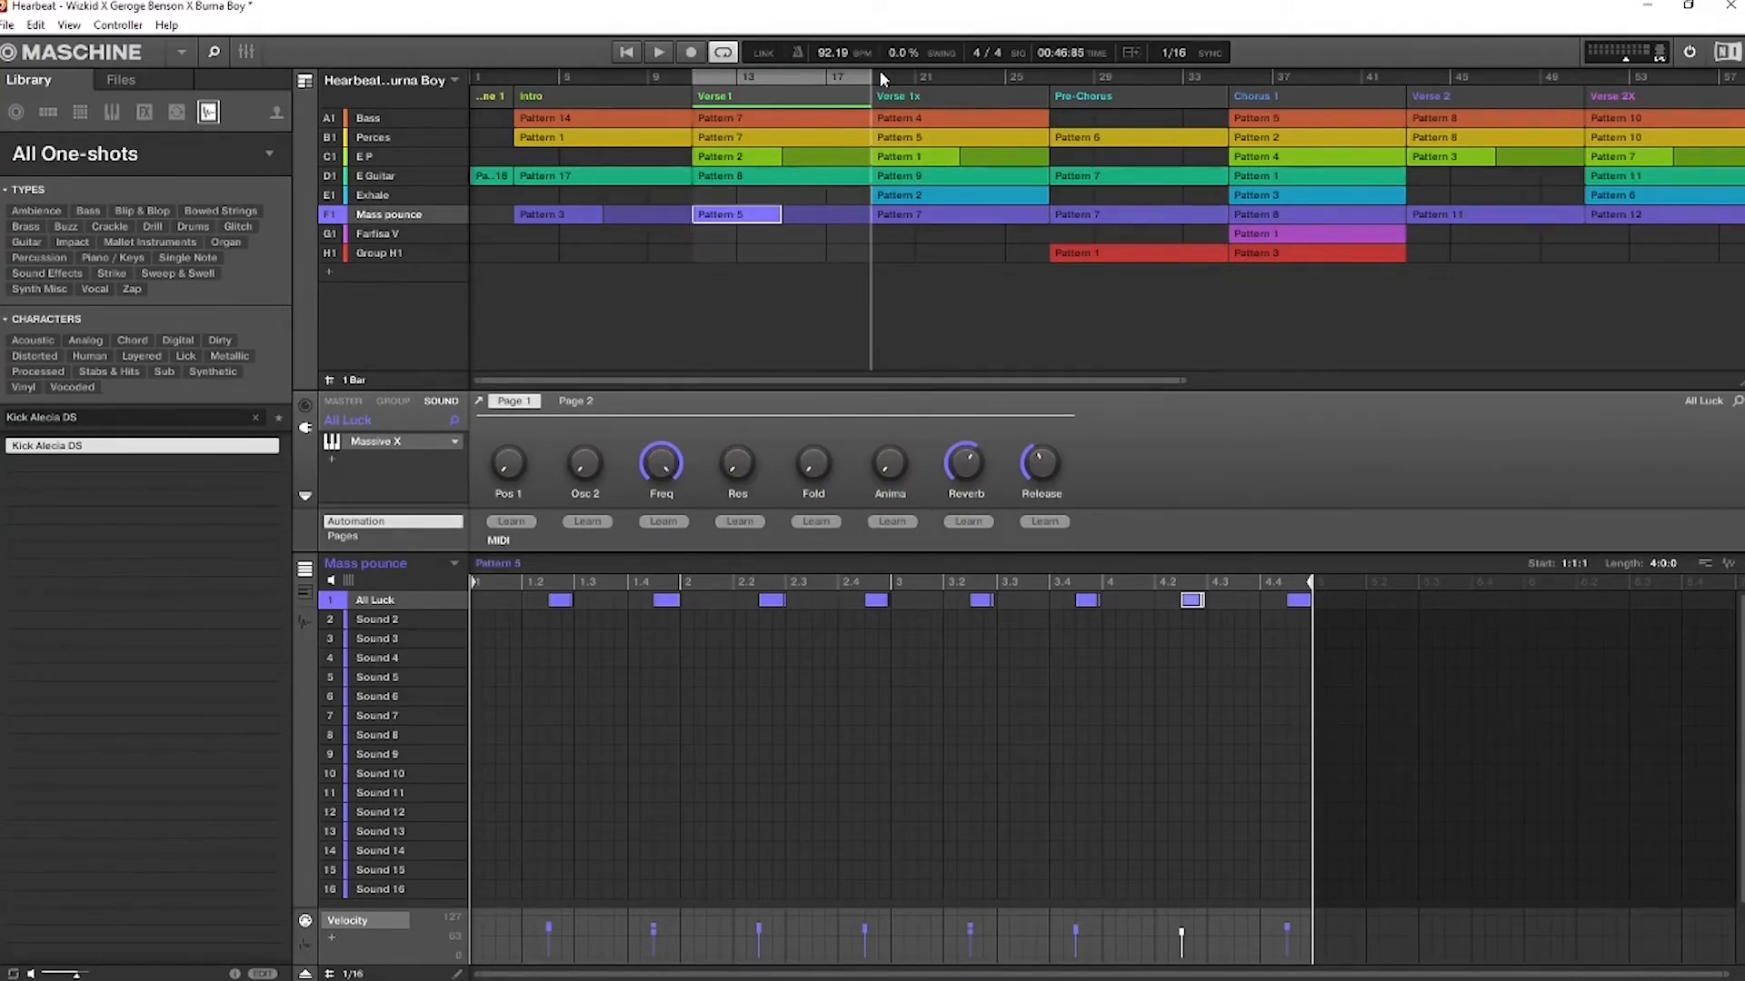
pyautogui.click(890, 193)
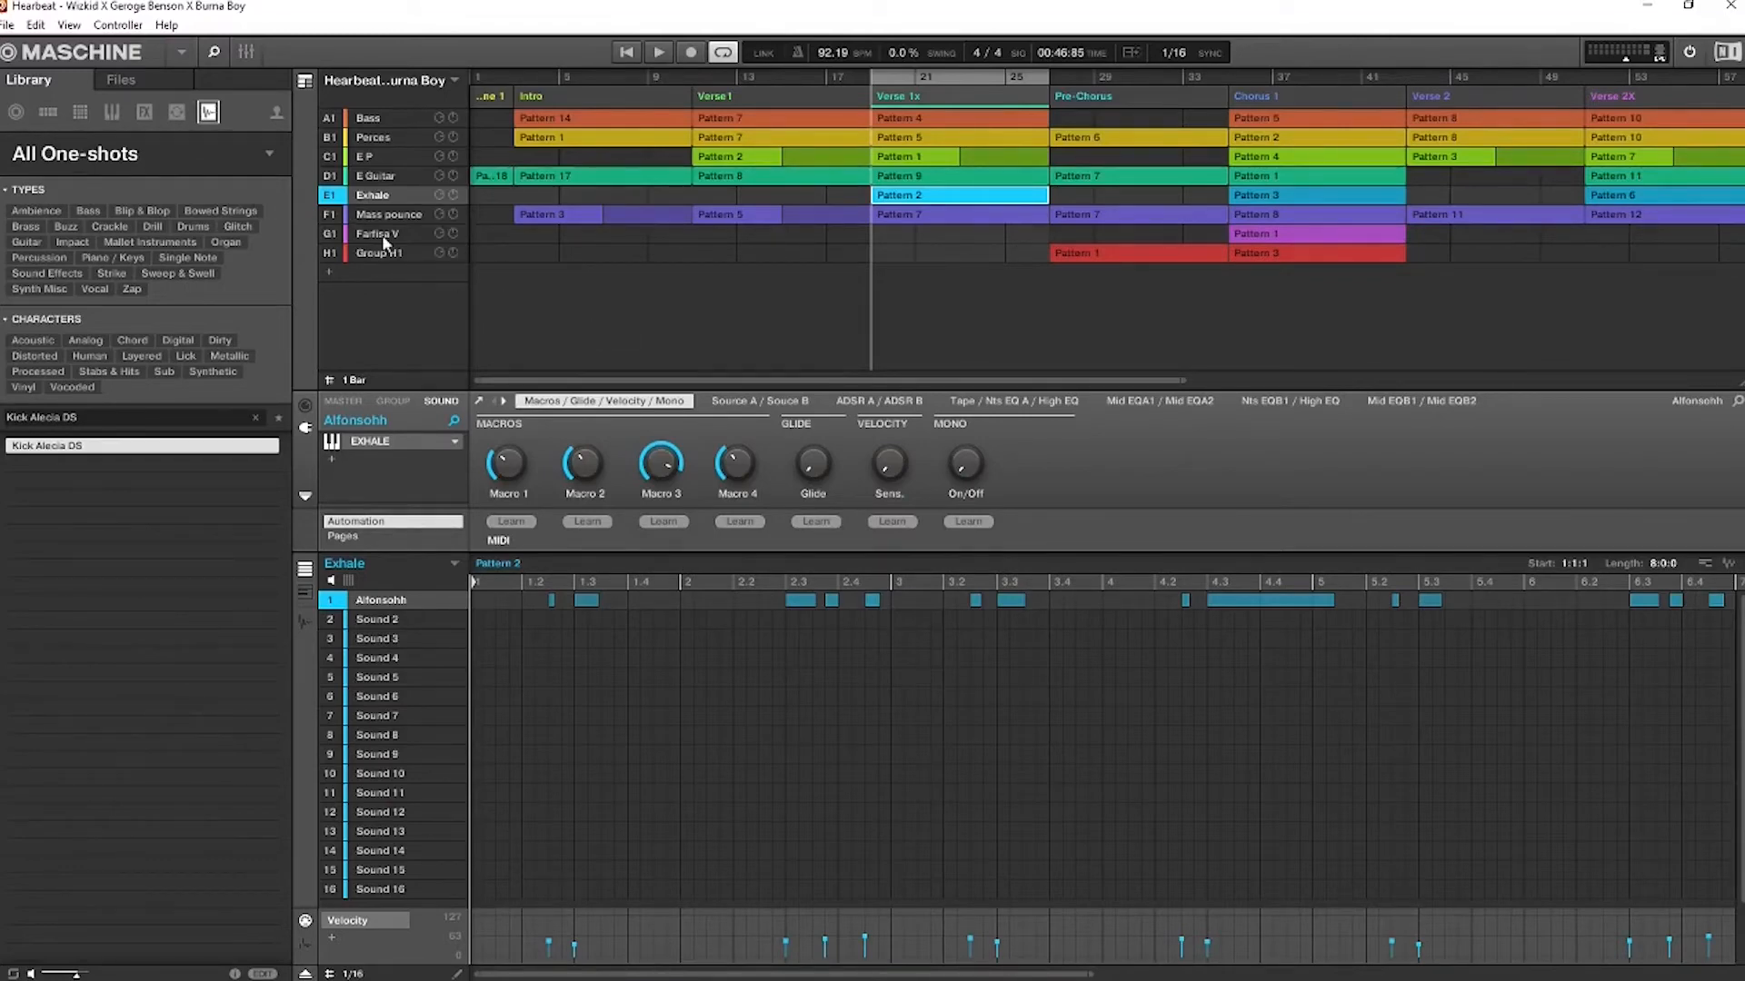
pyautogui.rightClick(339, 200)
pyautogui.press('space')
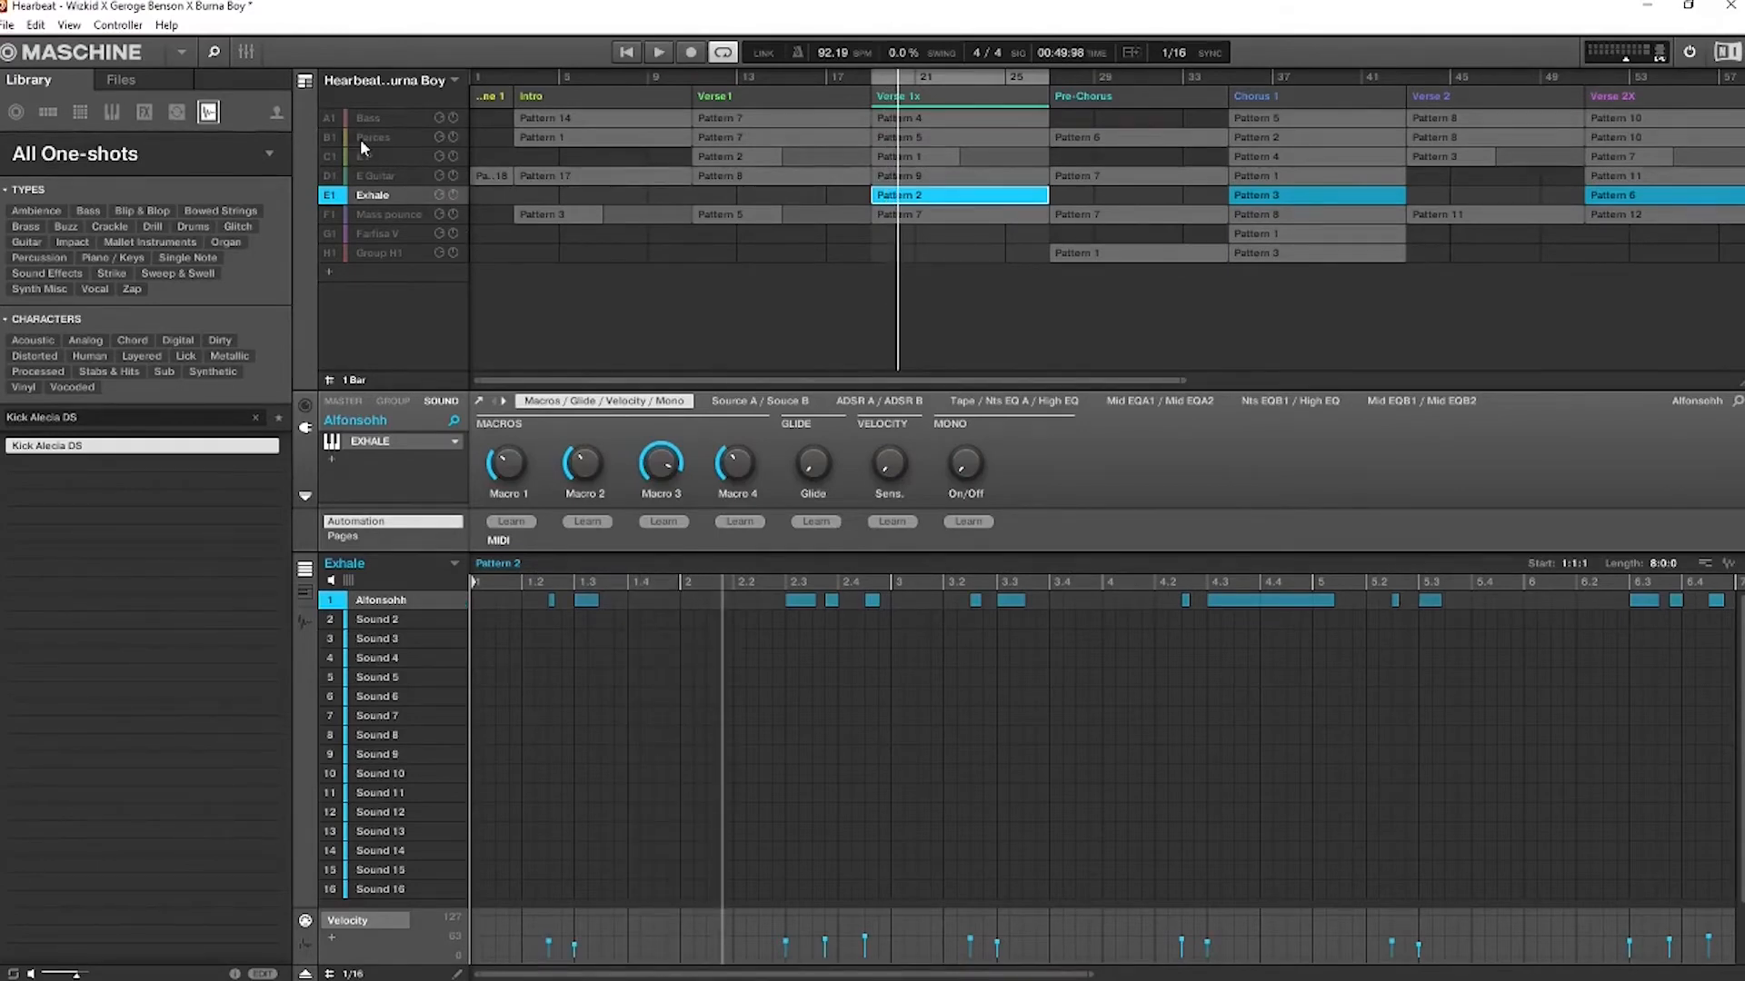
# Bring in the E P group, view its Verse 1x Pattern 1 and play it together with Exhale Pattern 2
pyautogui.click(323, 155)
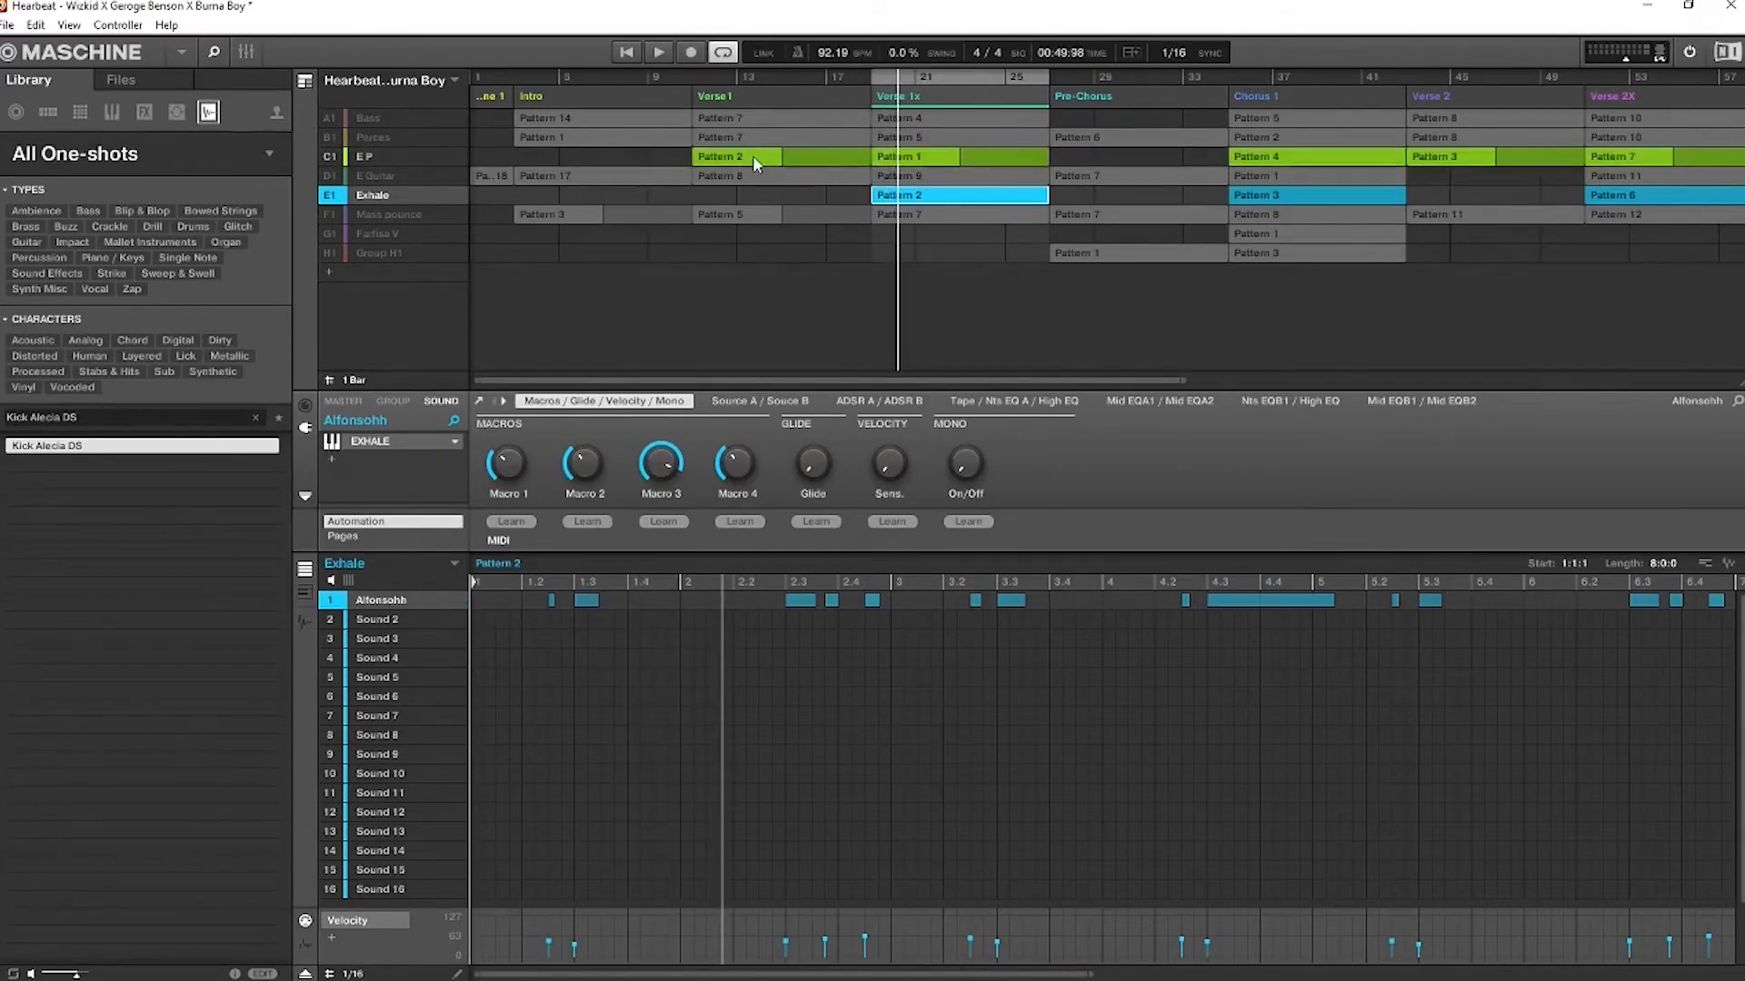
pyautogui.click(900, 159)
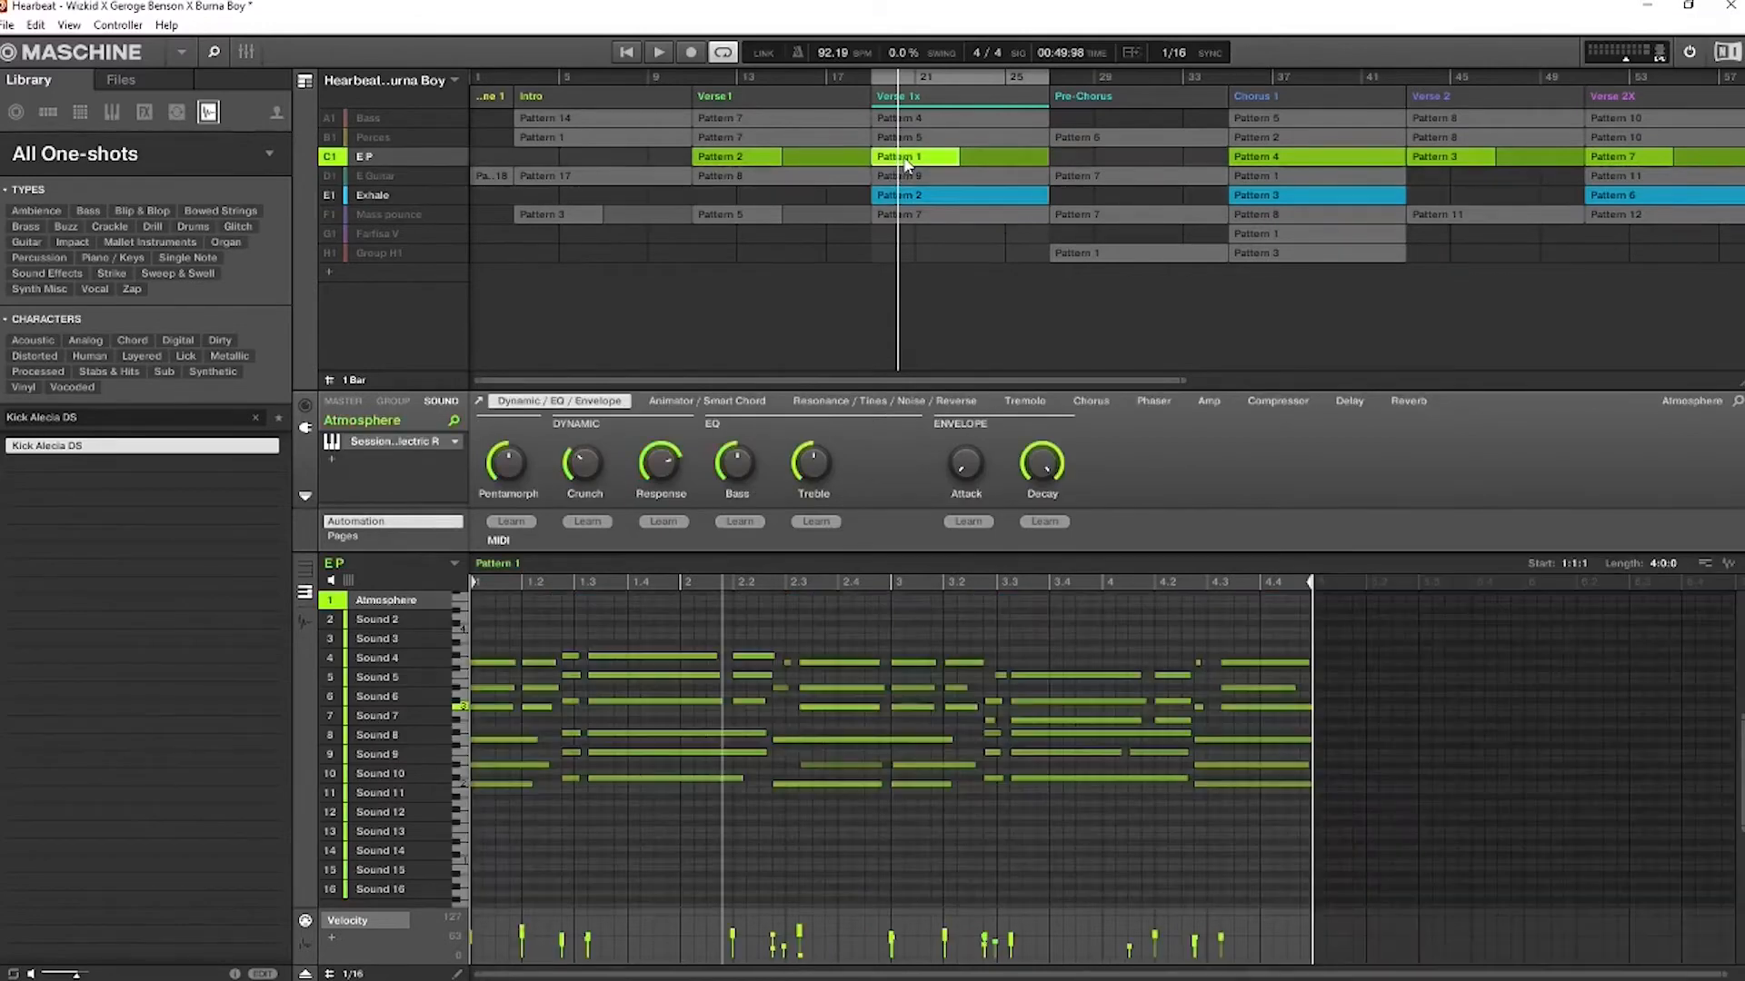
pyautogui.click(897, 194)
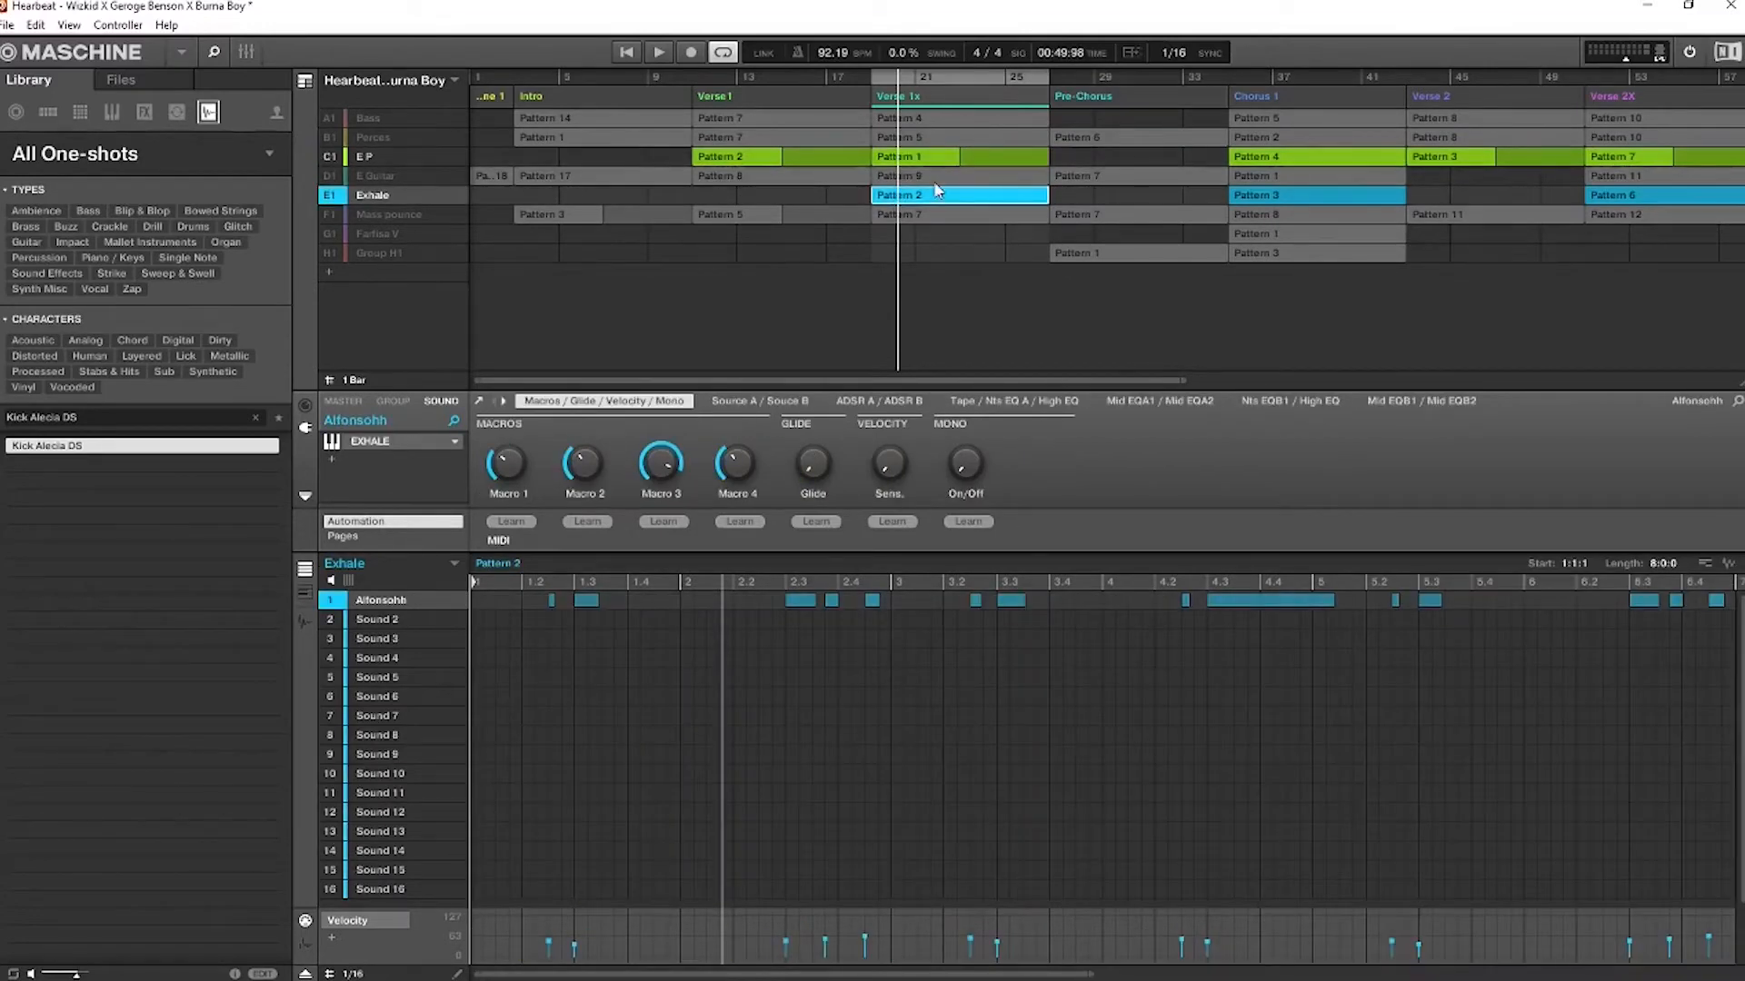
pyautogui.press('space')
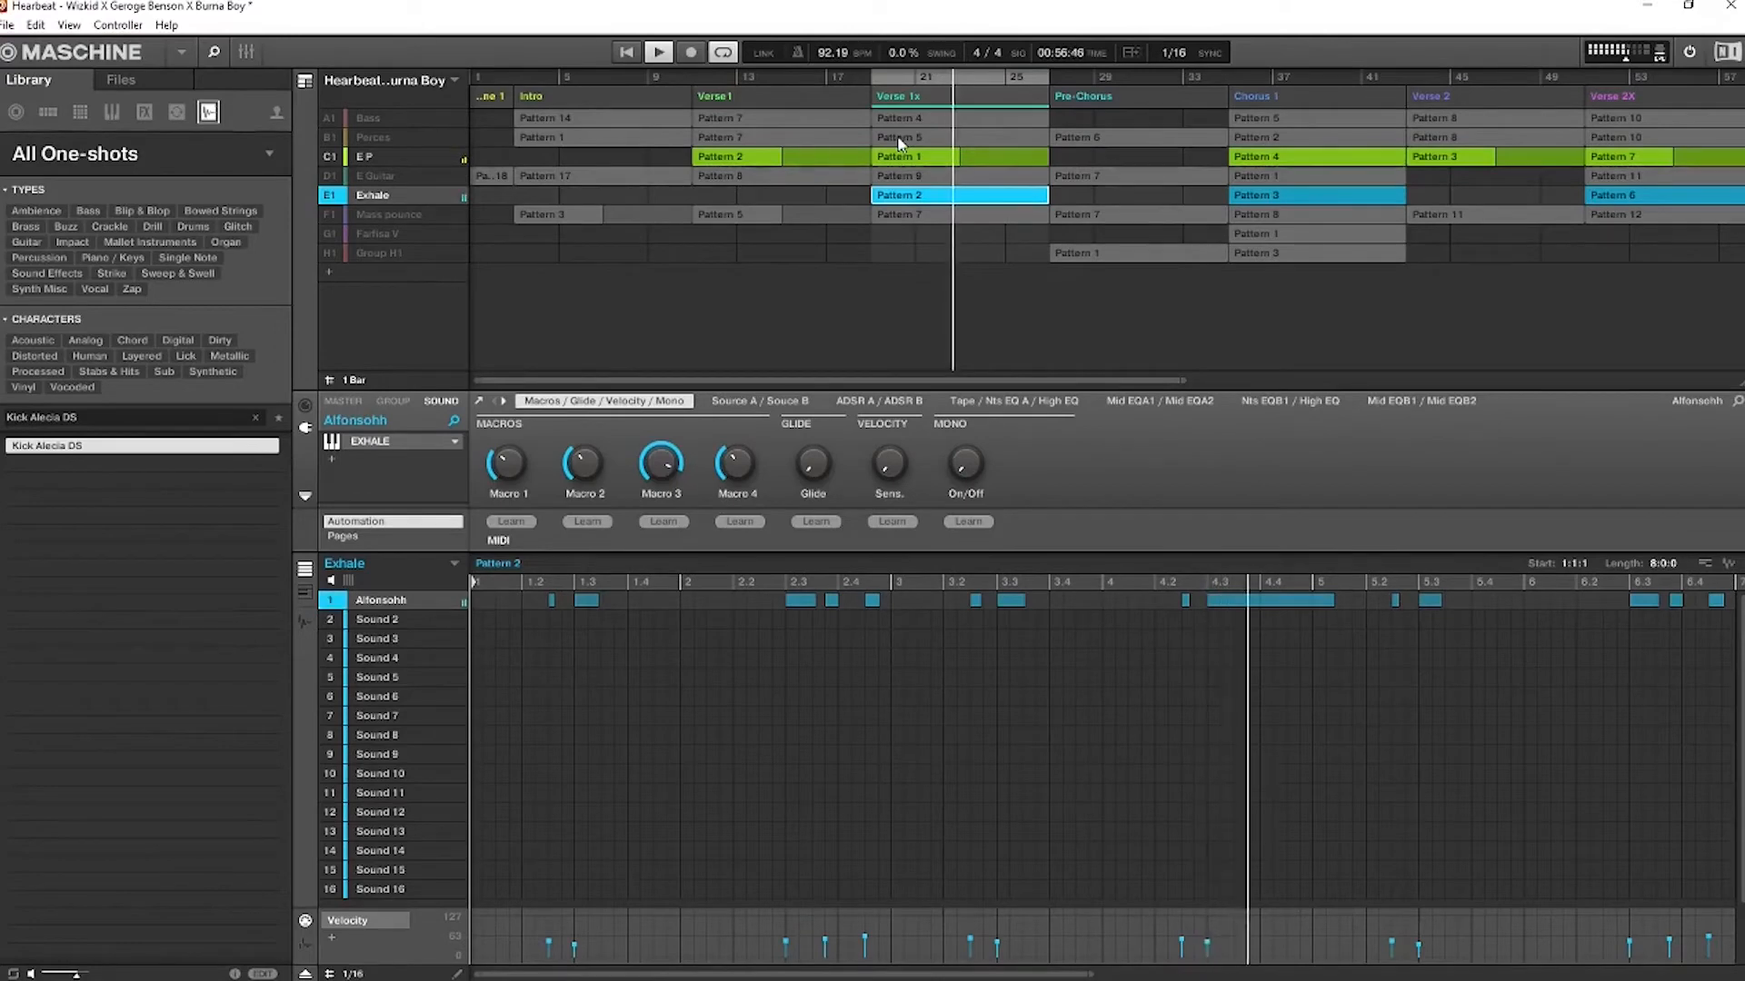
# Silence the E P group again and open the Exhale group's Alfonsohh instrument, moving its window towards the middle
pyautogui.click(330, 159)
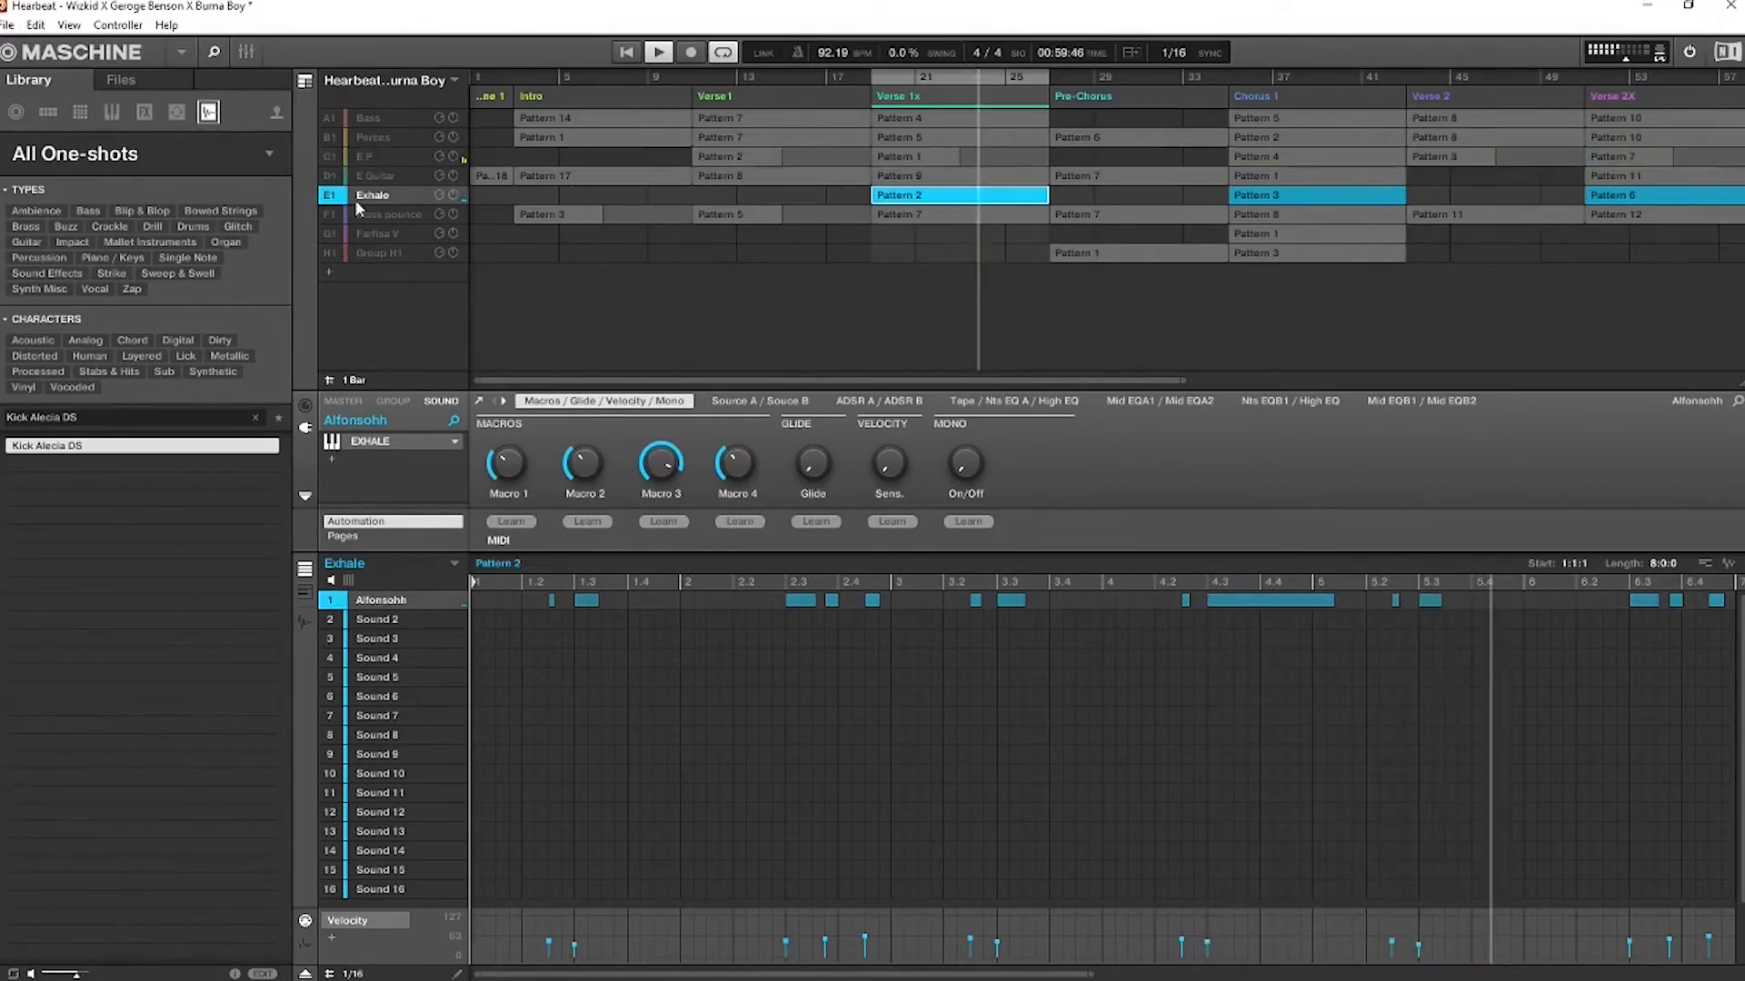
pyautogui.click(382, 443)
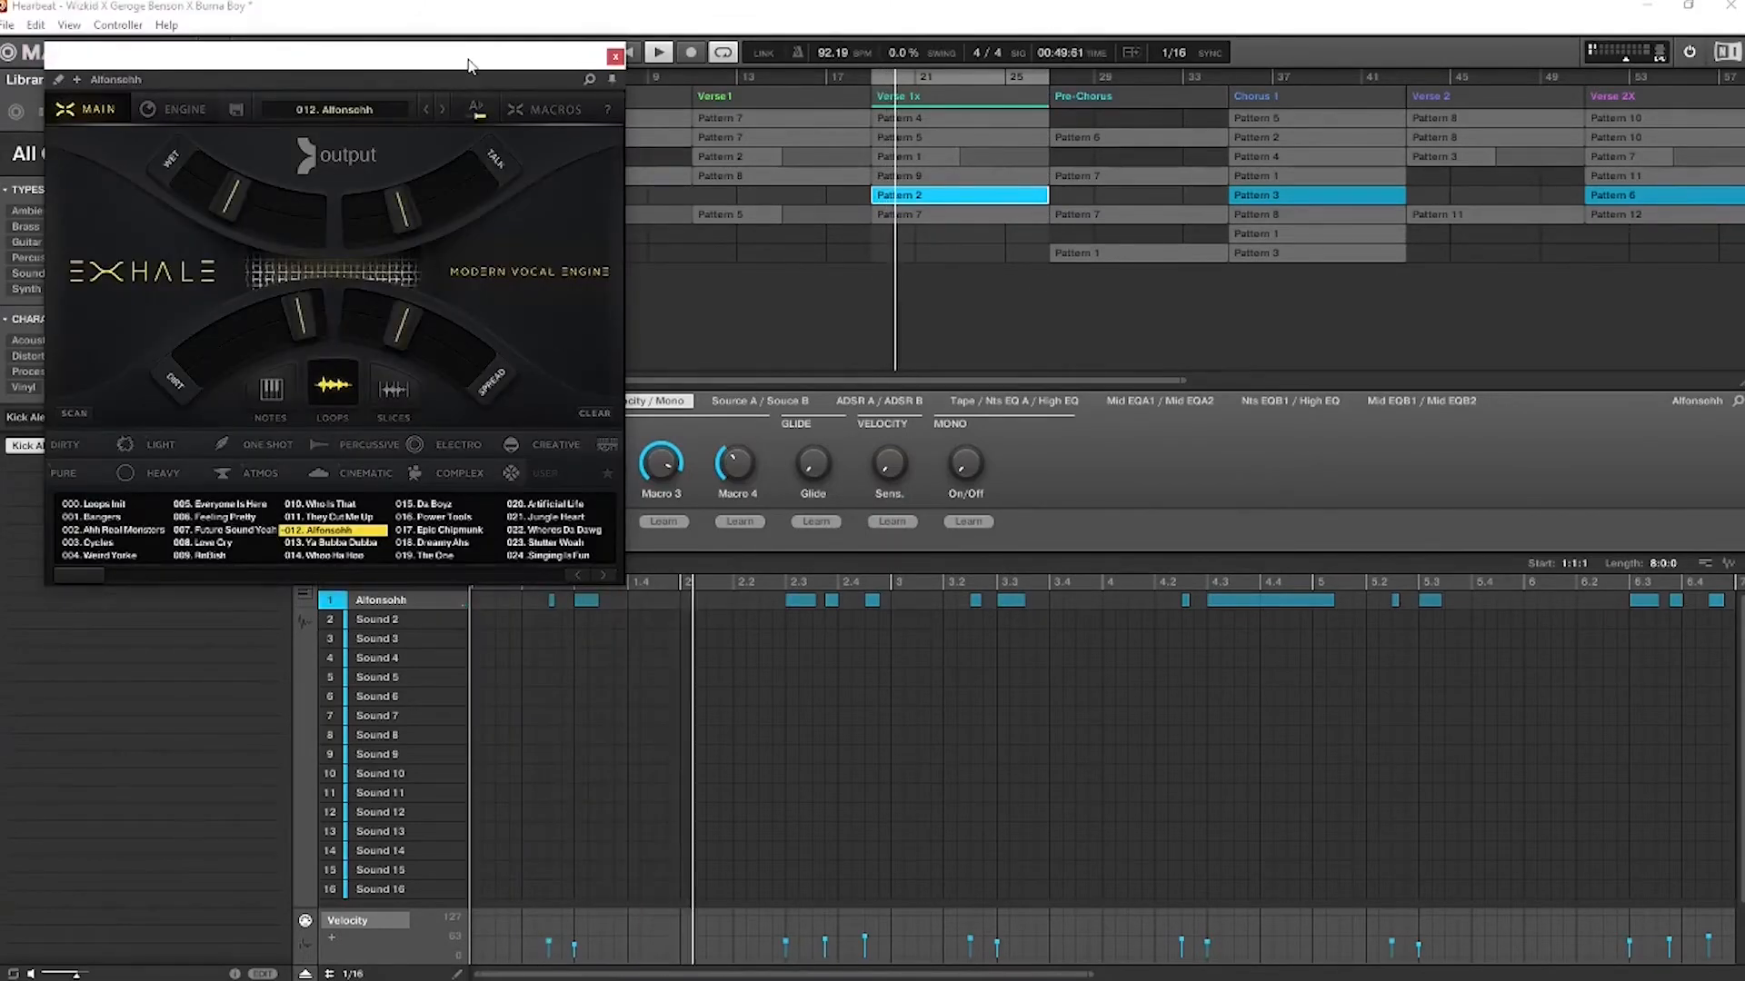
pyautogui.moveTo(472, 56); pyautogui.dragTo(860, 217)
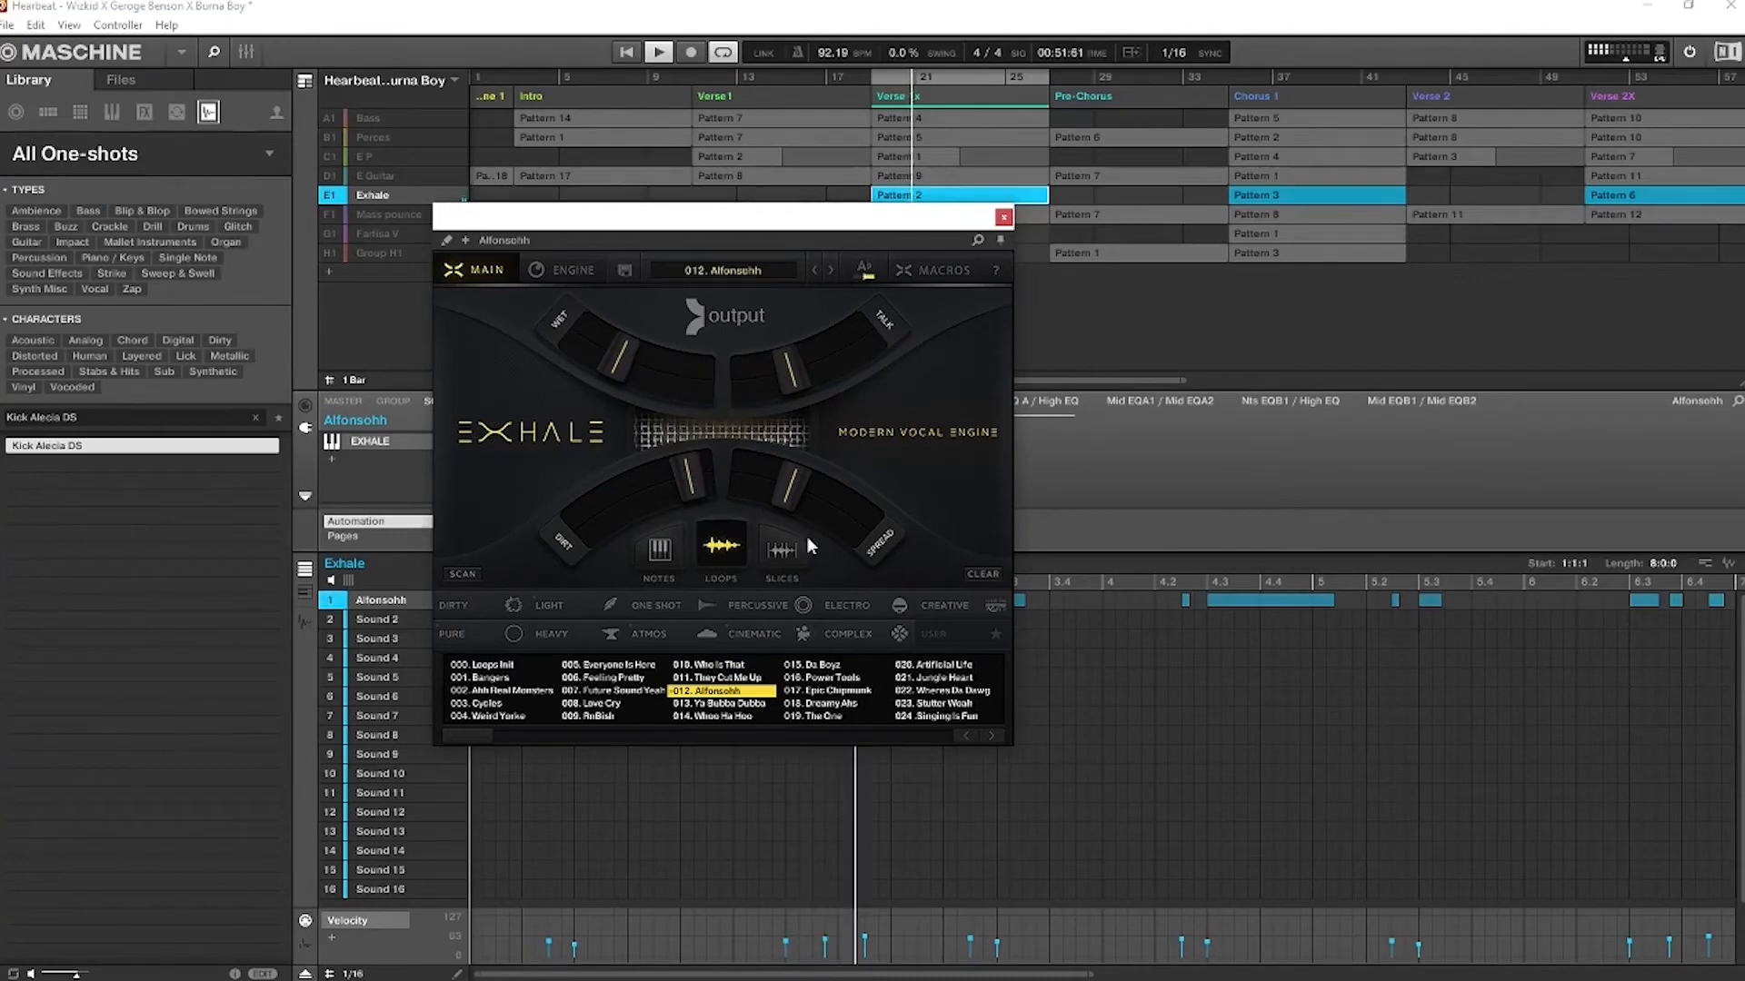
# Compare Exhale's Notes and Loops presets, returning to Loops, and show the instrument's key choices before closing it
pyautogui.click(662, 555)
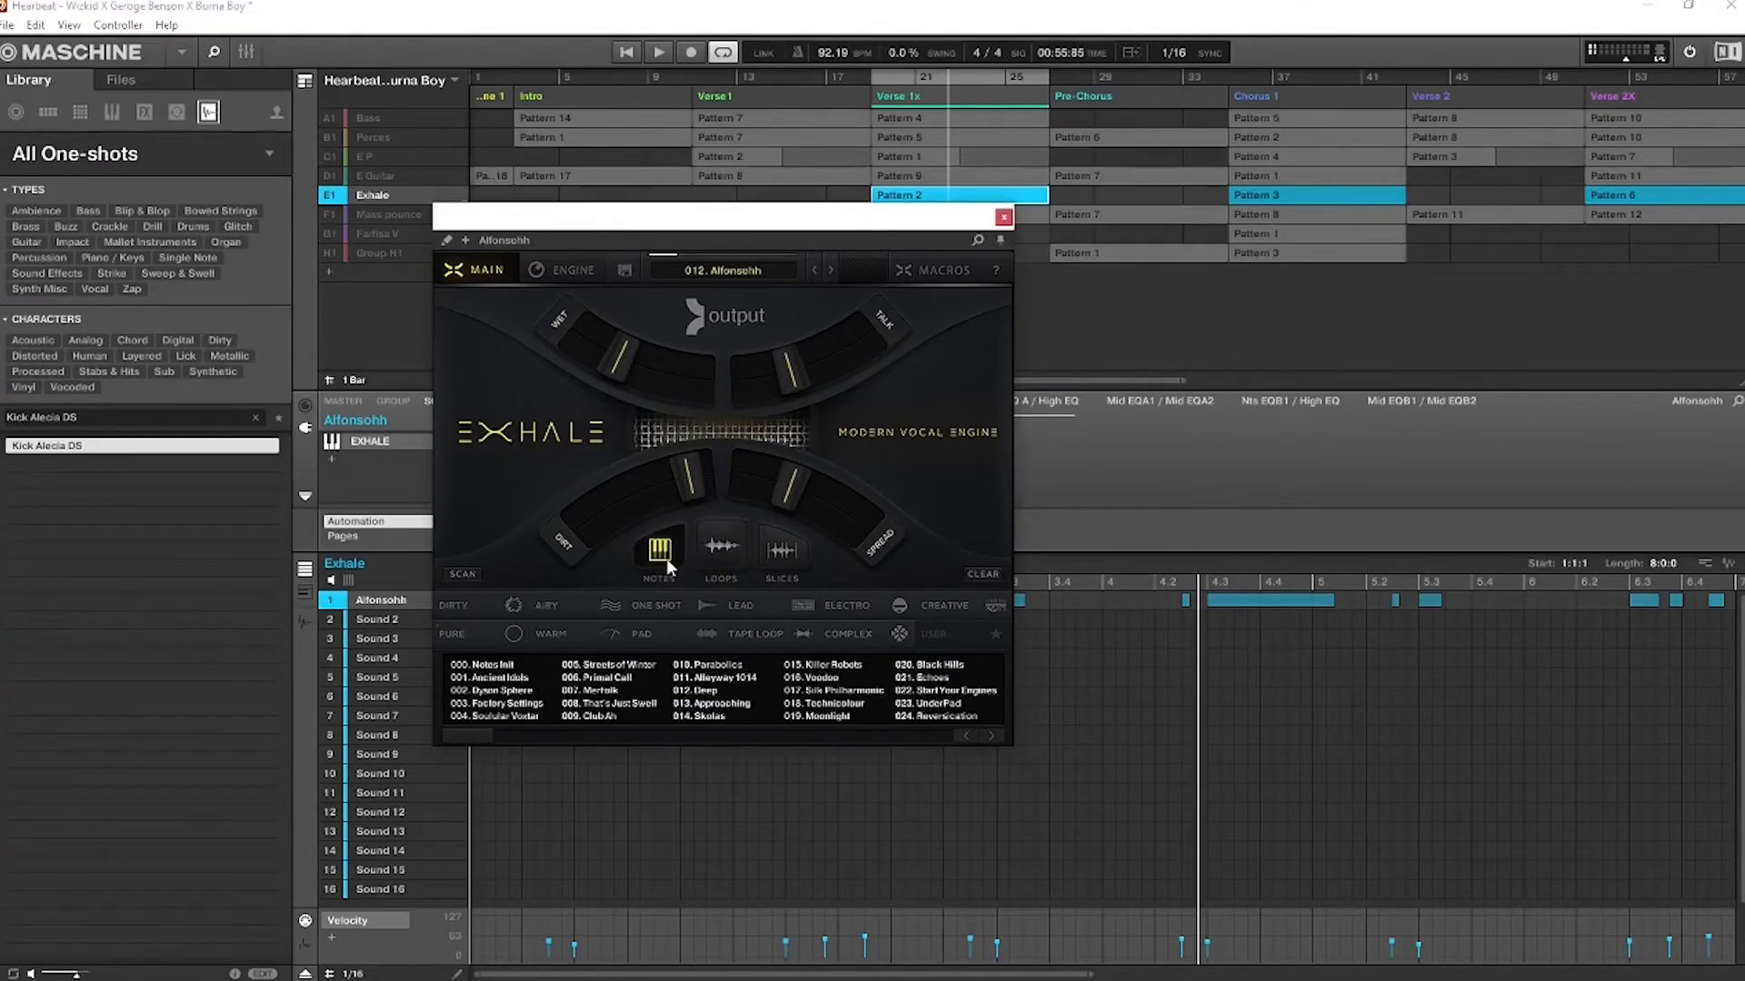
pyautogui.click(714, 546)
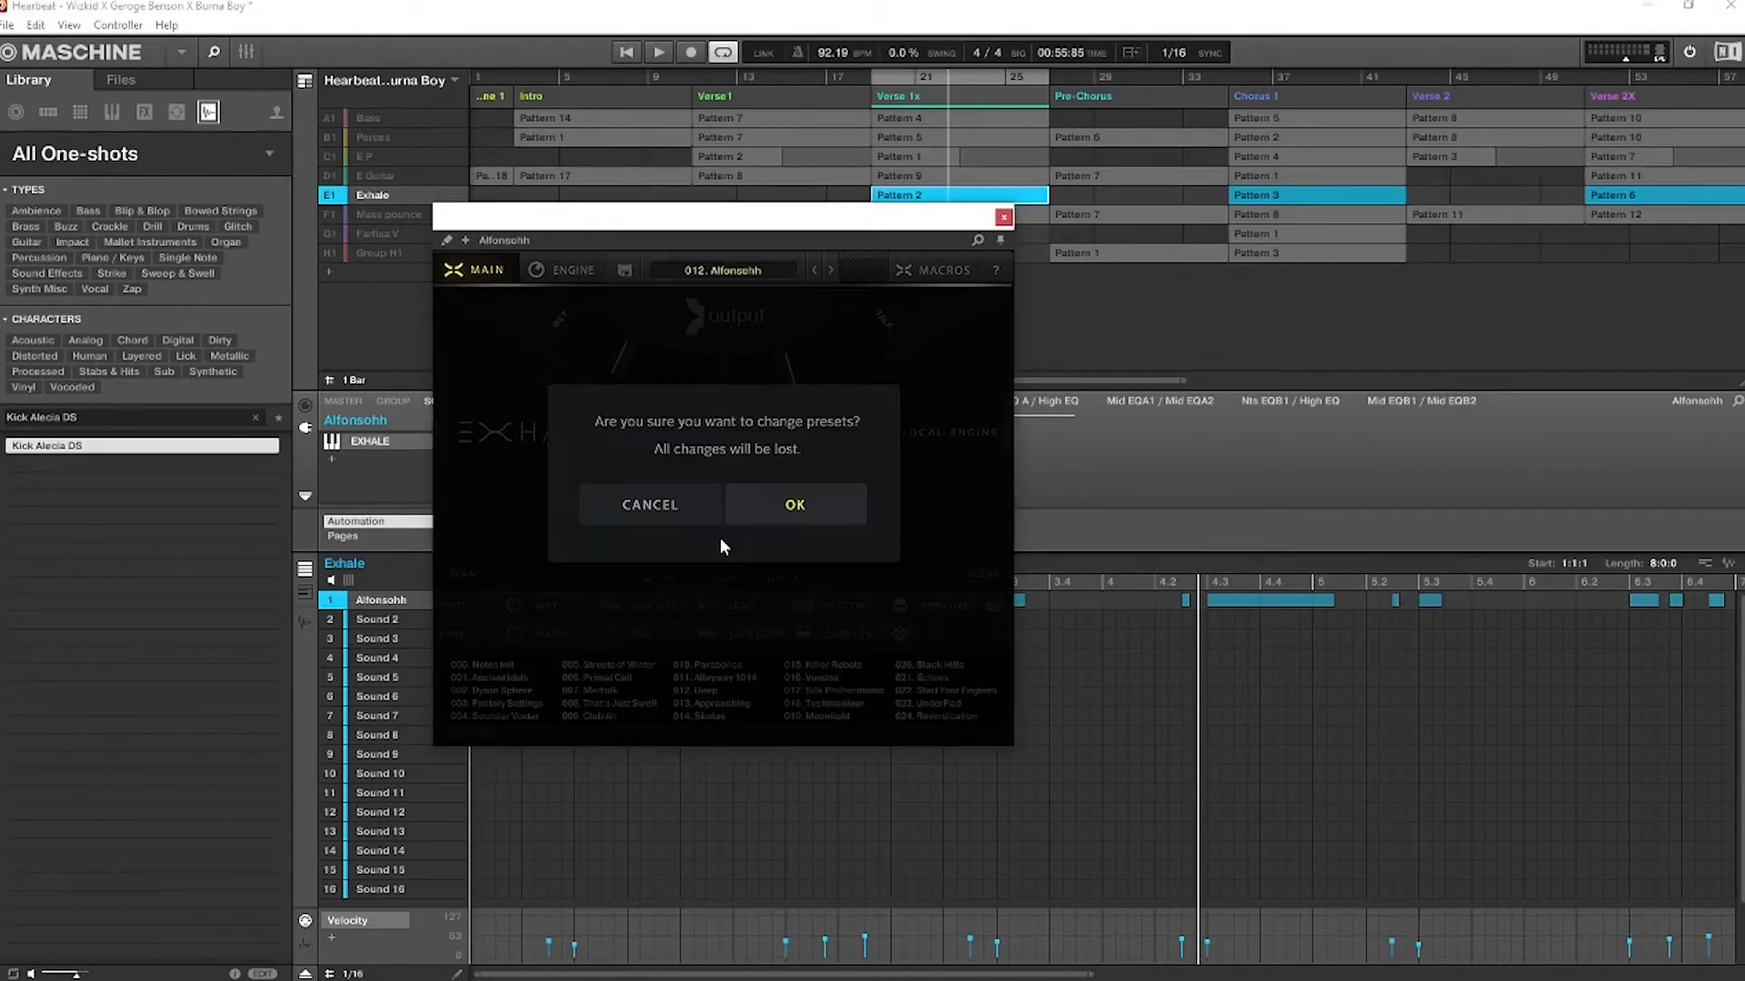
pyautogui.click(805, 516)
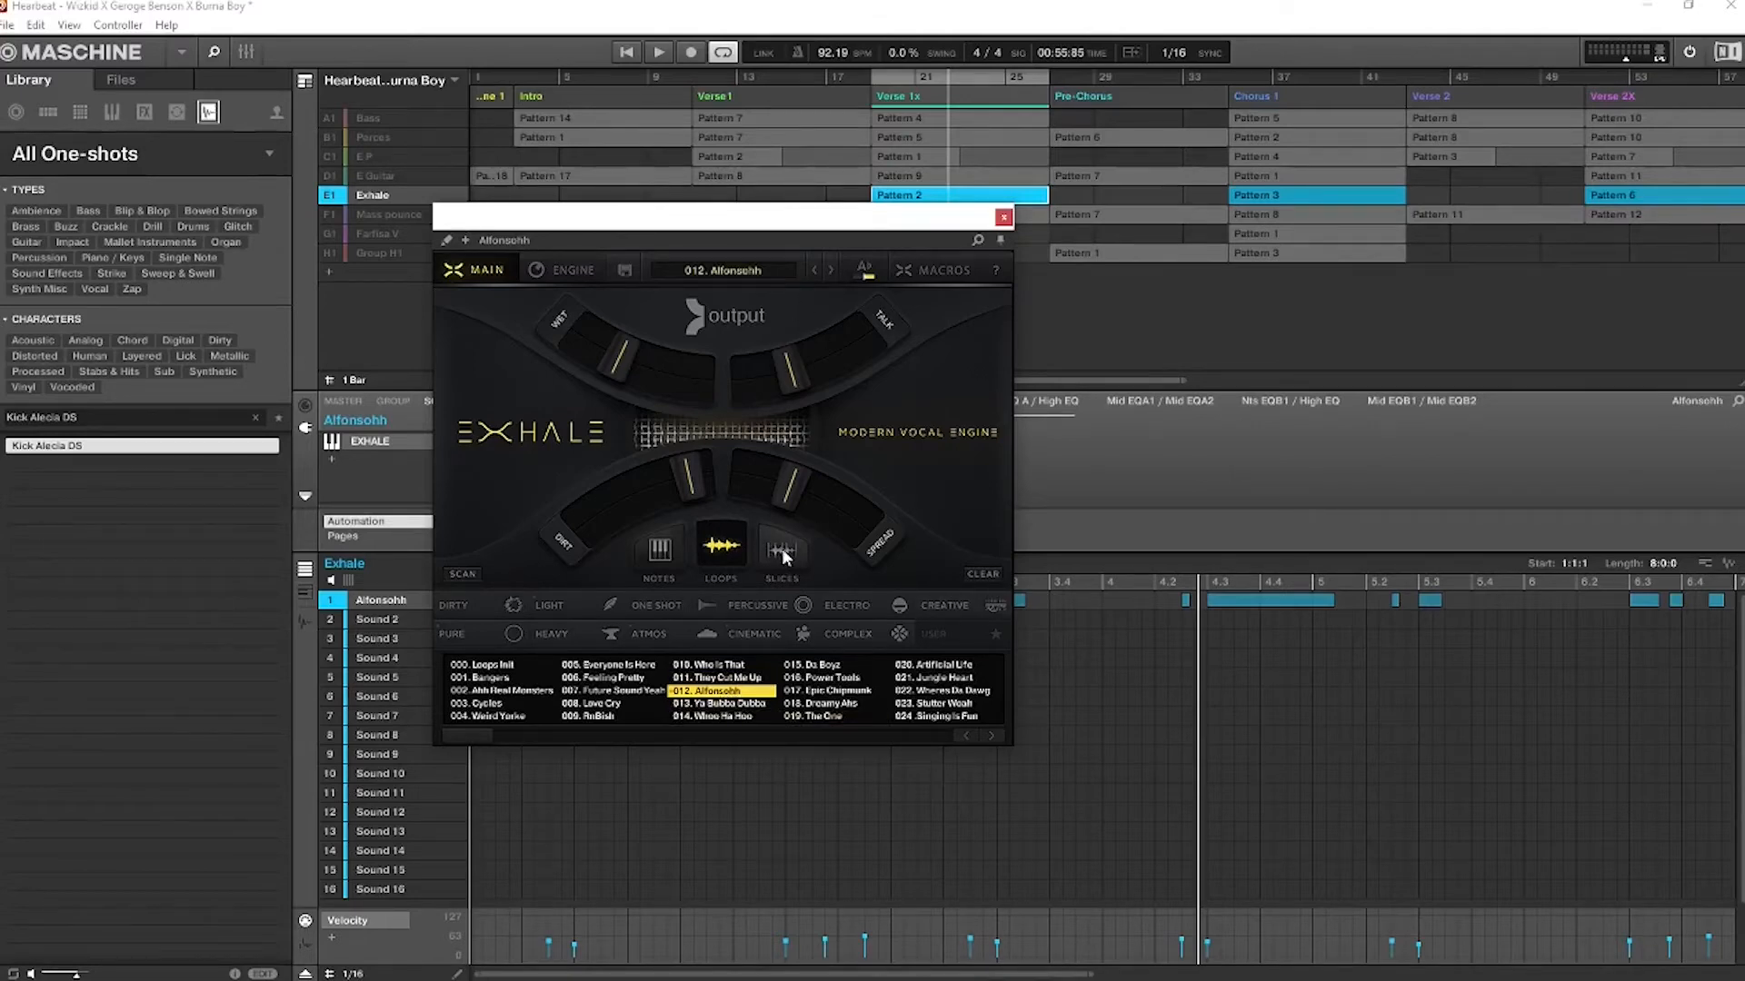
pyautogui.click(866, 269)
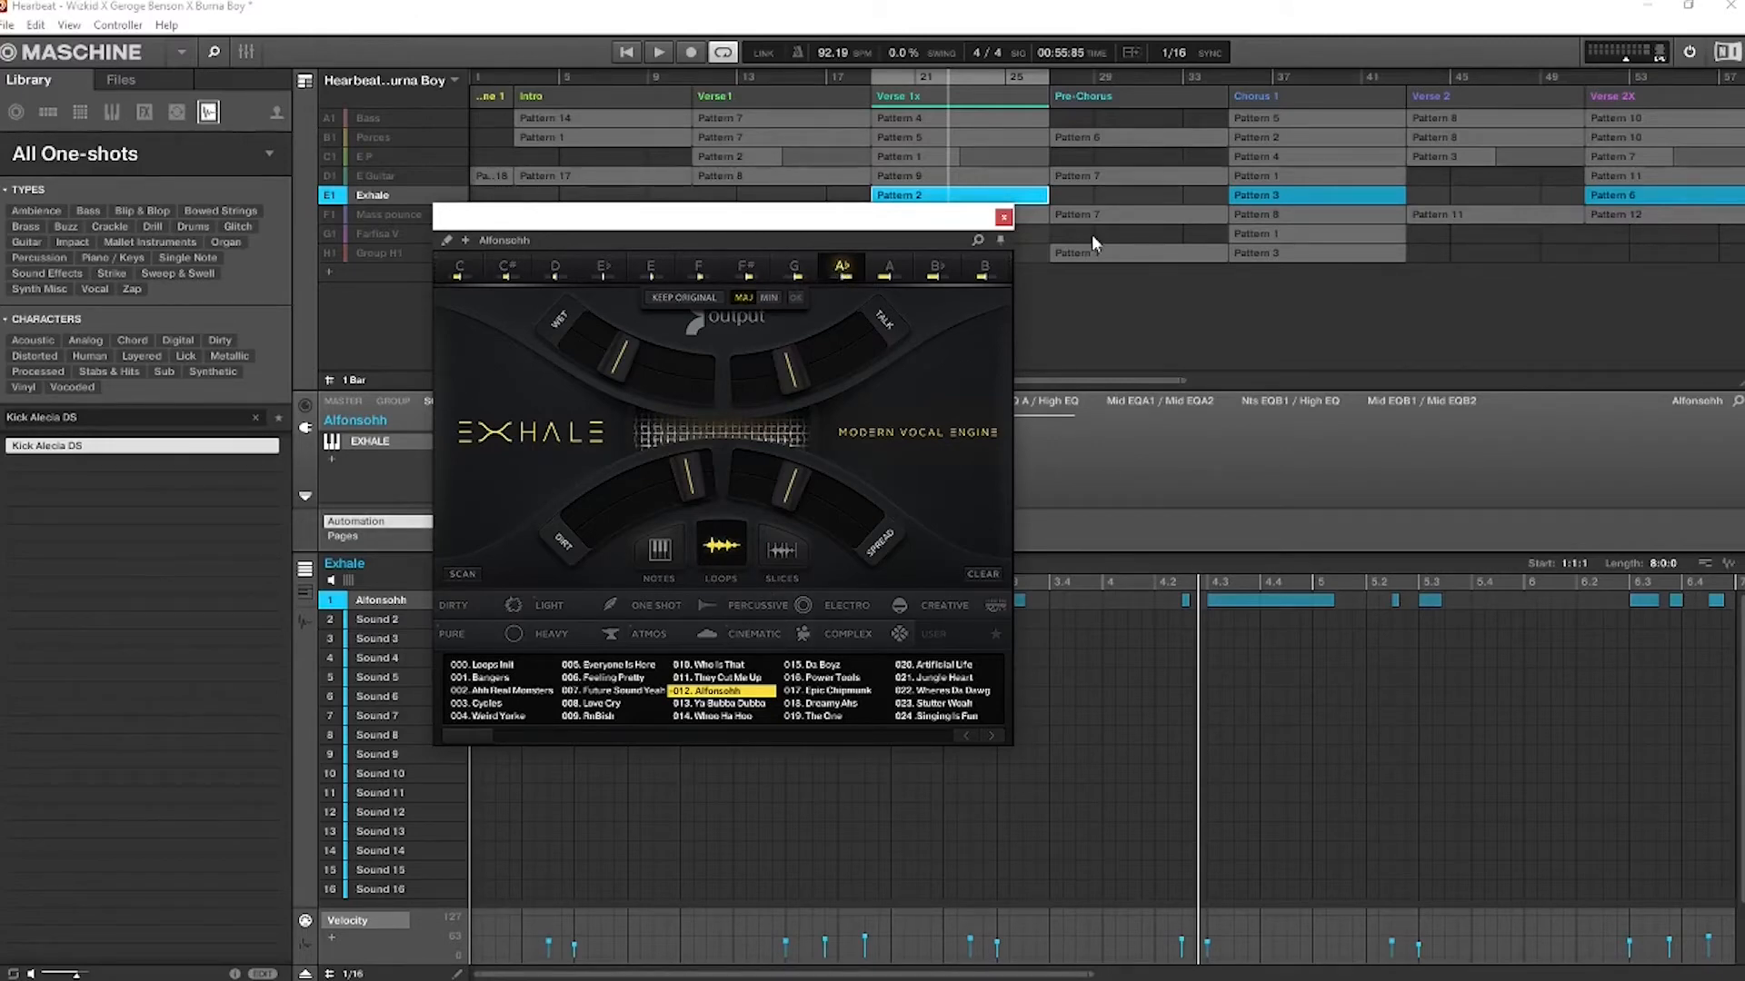
pyautogui.click(1003, 218)
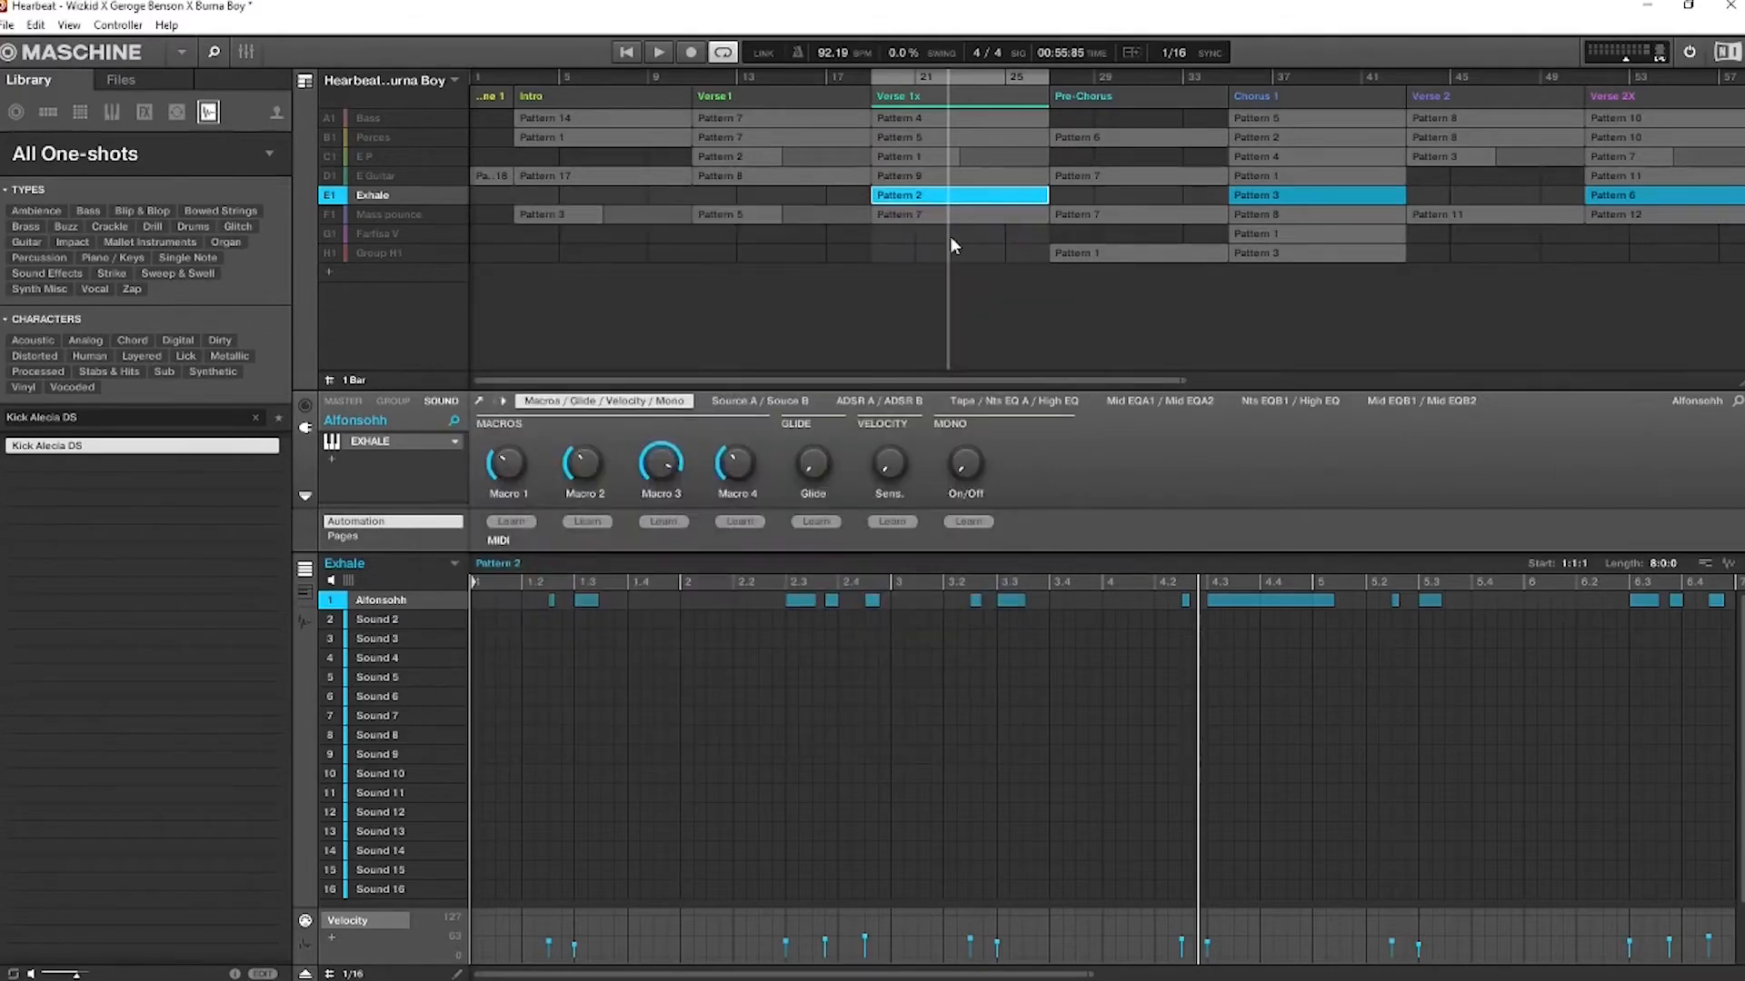
# Display Exhale's Pattern 2 in the piano roll and audition several individual keys of the Alfonsohh sound
pyautogui.click(303, 592)
pyautogui.scroll(-1, 703, 679)
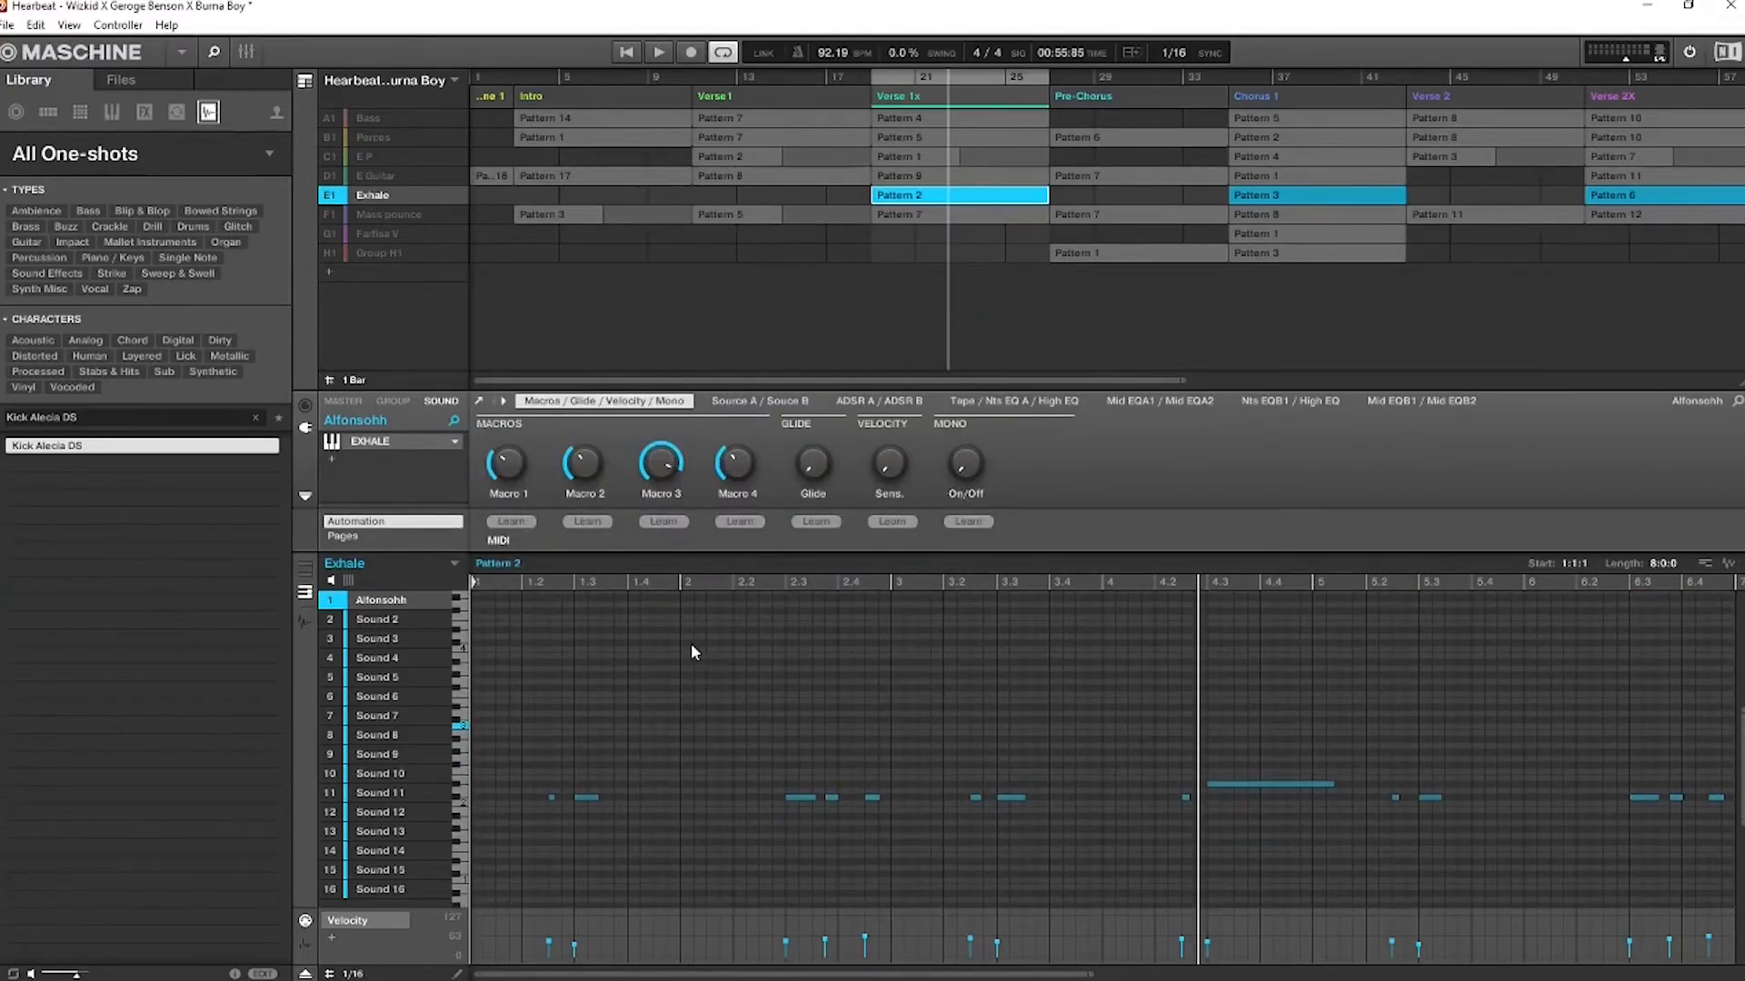
pyautogui.click(457, 787)
pyautogui.click(460, 790)
pyautogui.click(461, 774)
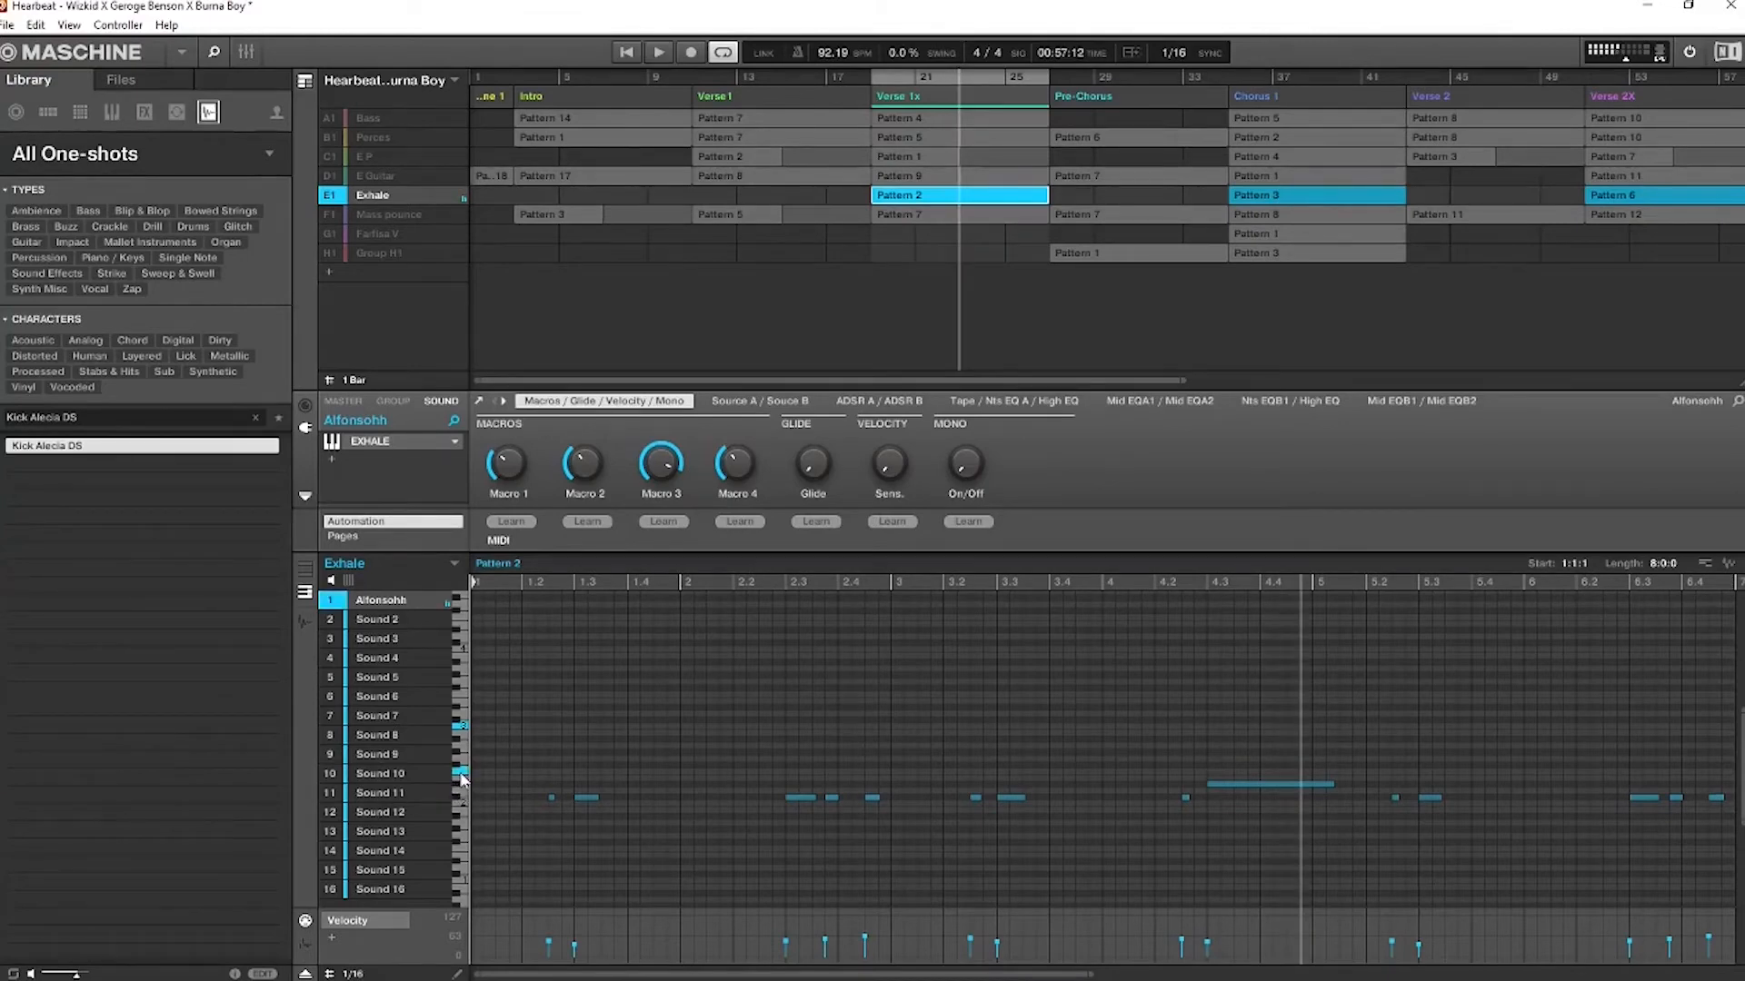
pyautogui.click(463, 750)
pyautogui.click(464, 737)
pyautogui.click(463, 774)
pyautogui.click(462, 794)
# Play Exhale's Pattern 2 in Verse 1x with the entire pattern shown in the piano roll
pyautogui.press('space')
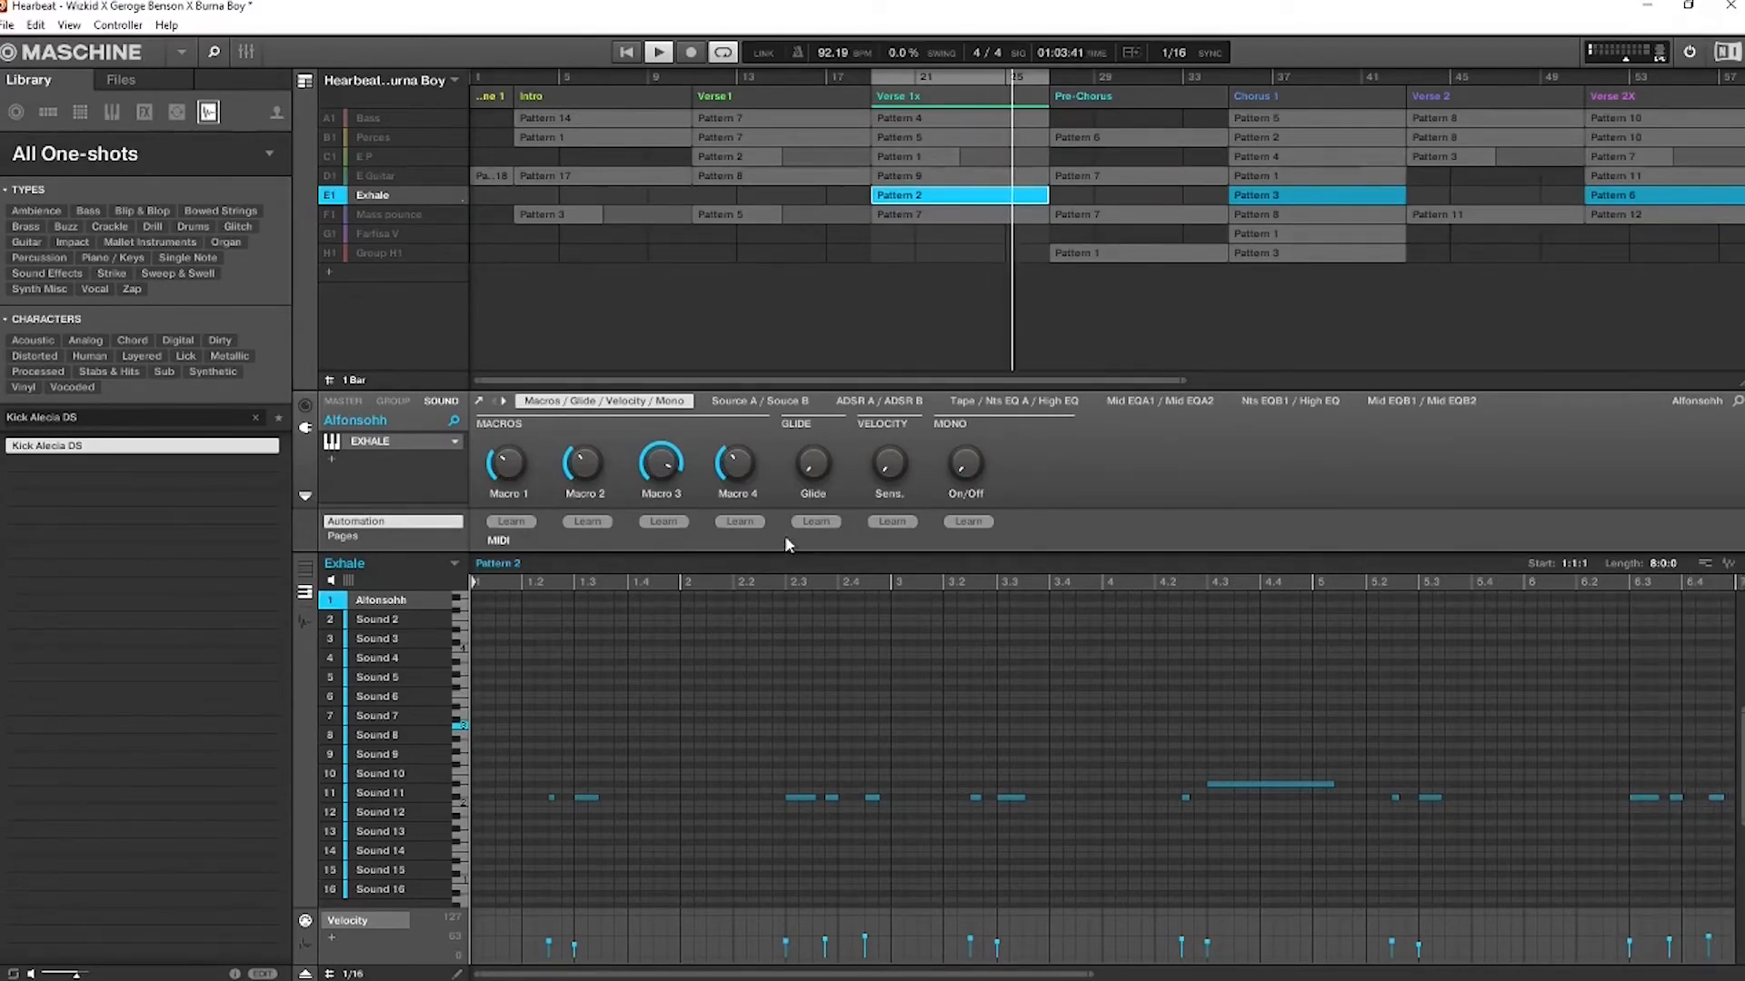
pyautogui.moveTo(1095, 975); pyautogui.dragTo(1412, 943)
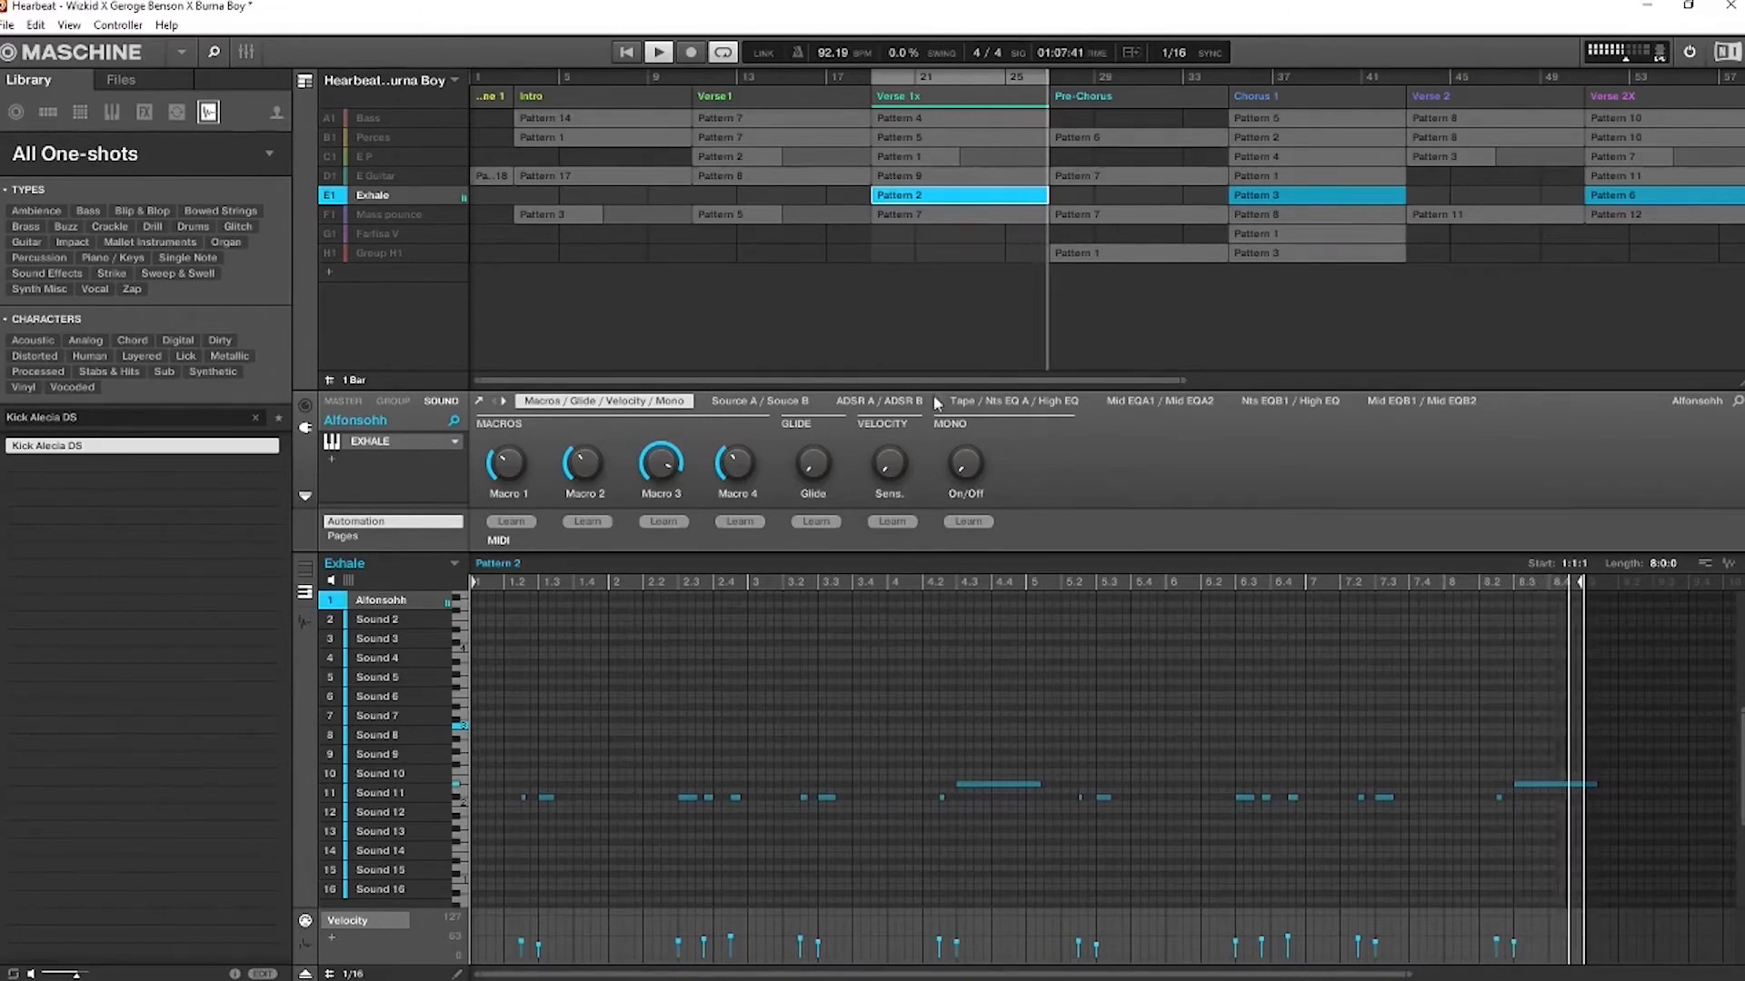
pyautogui.press('space')
# Bring in the E P group's Verse 1x Pattern 1 and open its Atmosphere instrument in the full Kontakt view
pyautogui.click(334, 152)
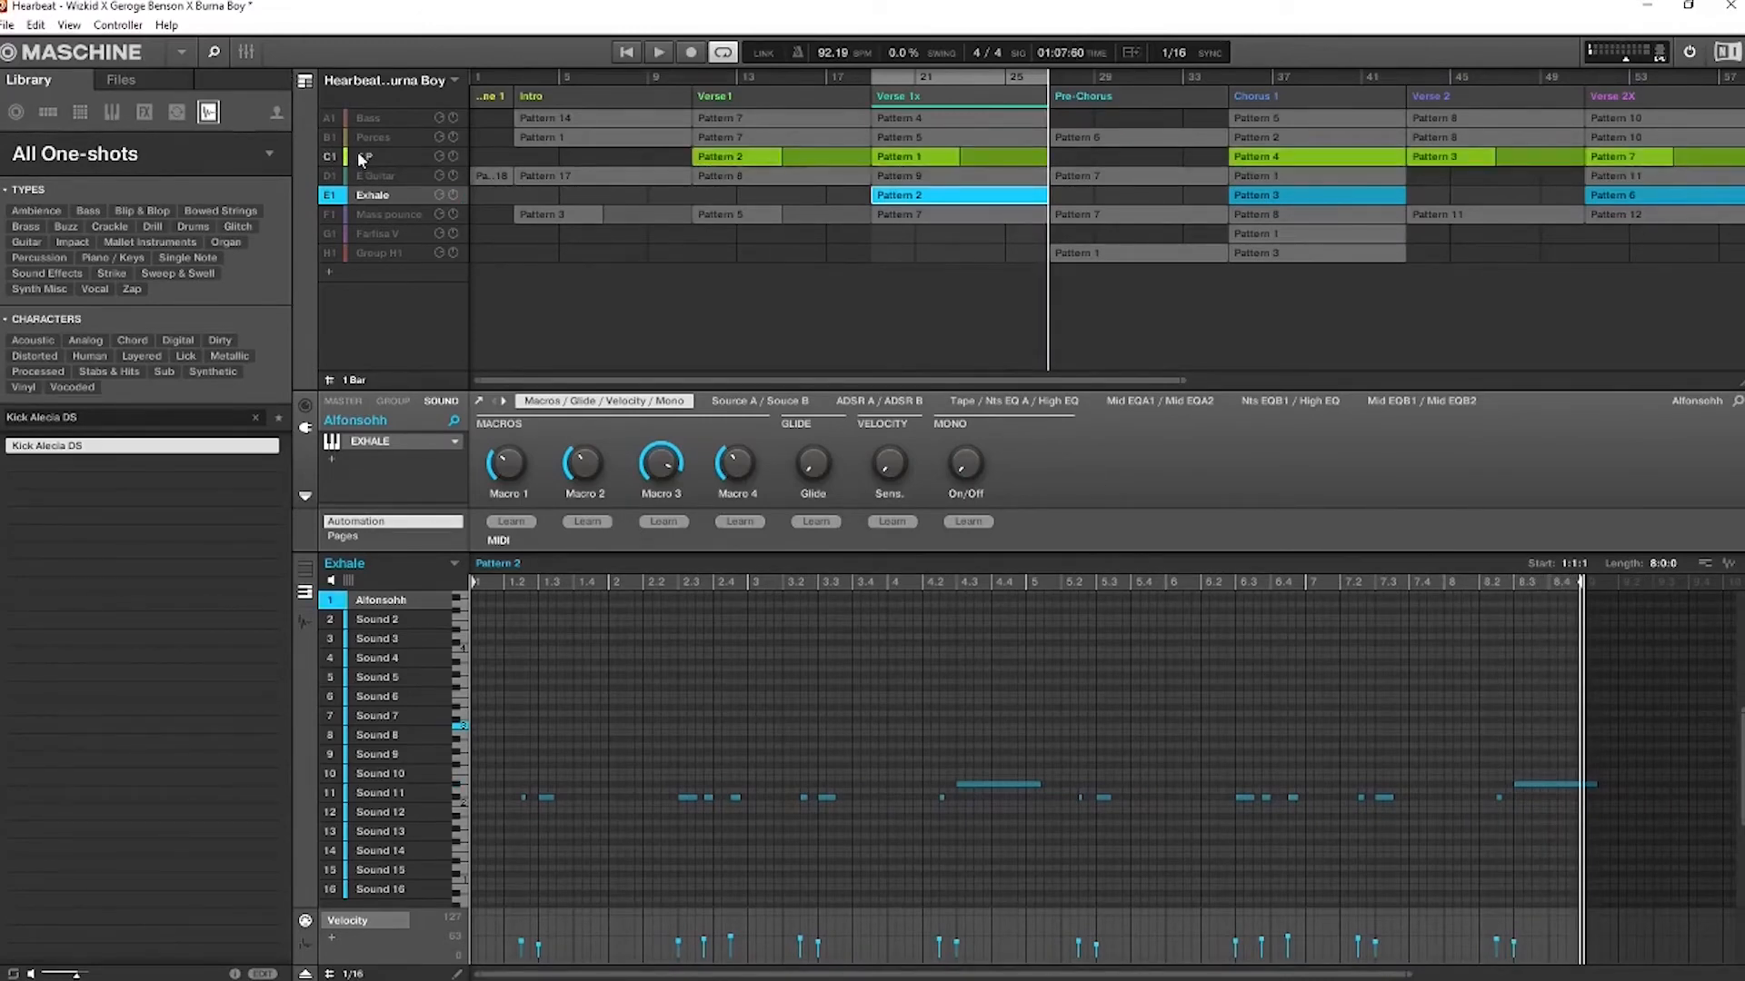
pyautogui.click(907, 156)
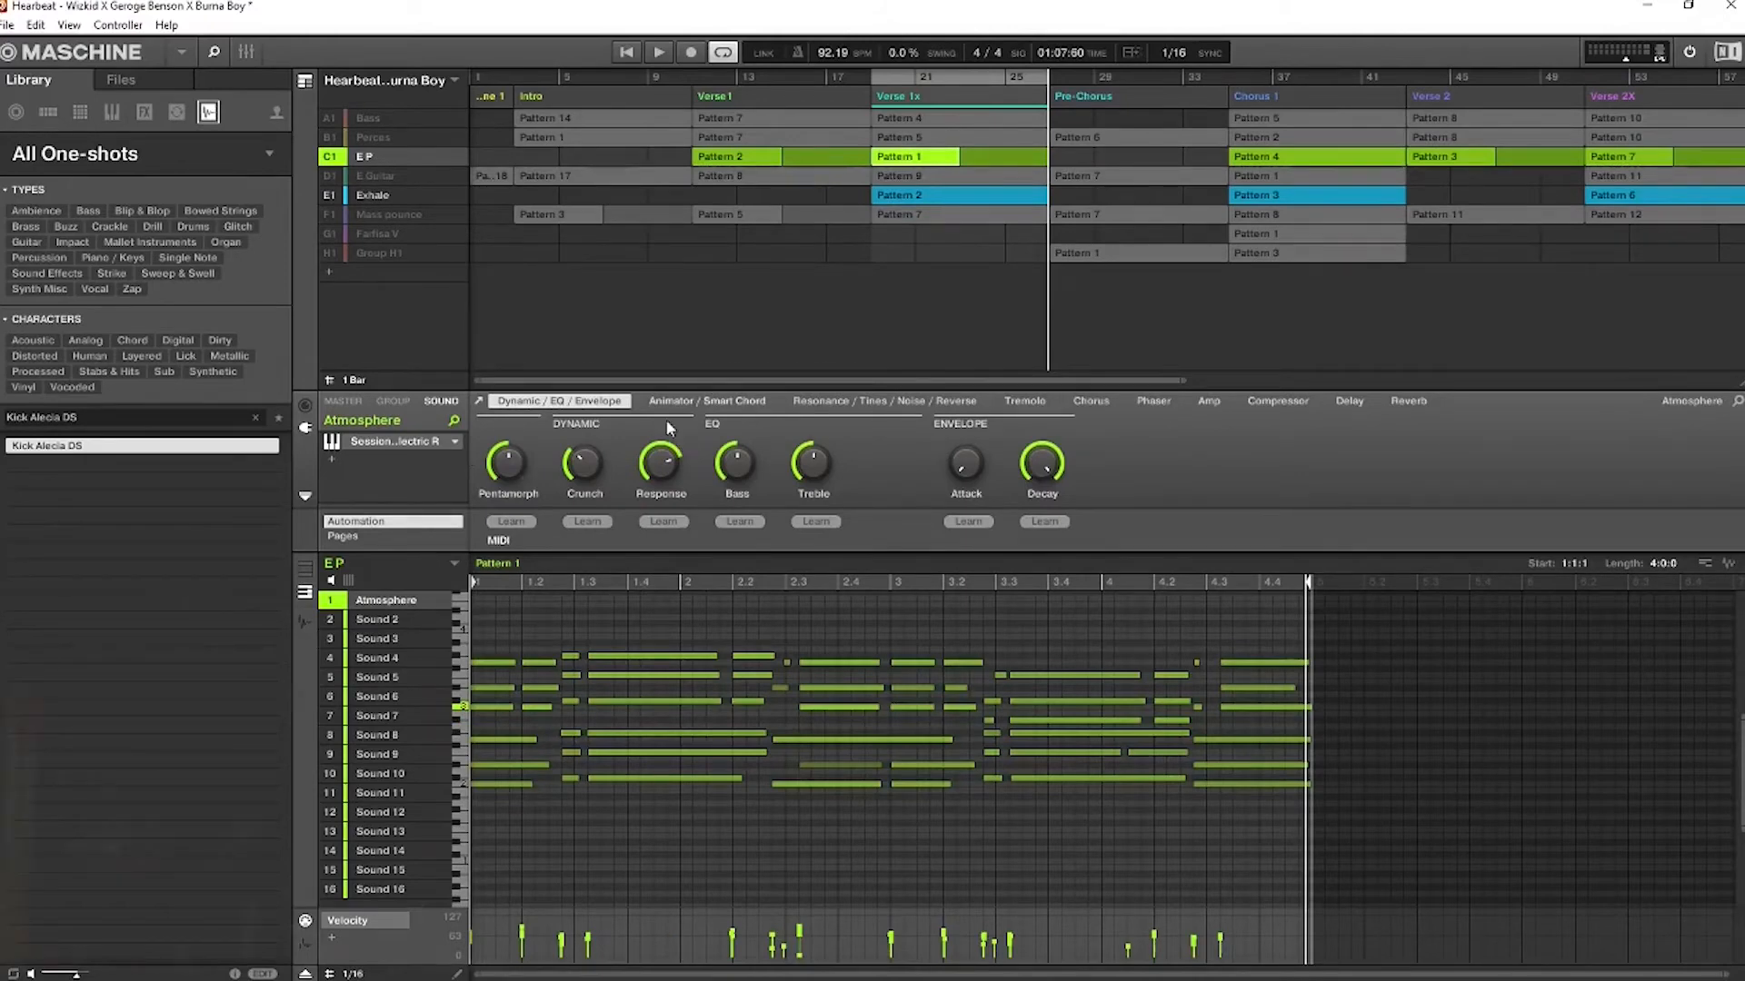
pyautogui.click(400, 444)
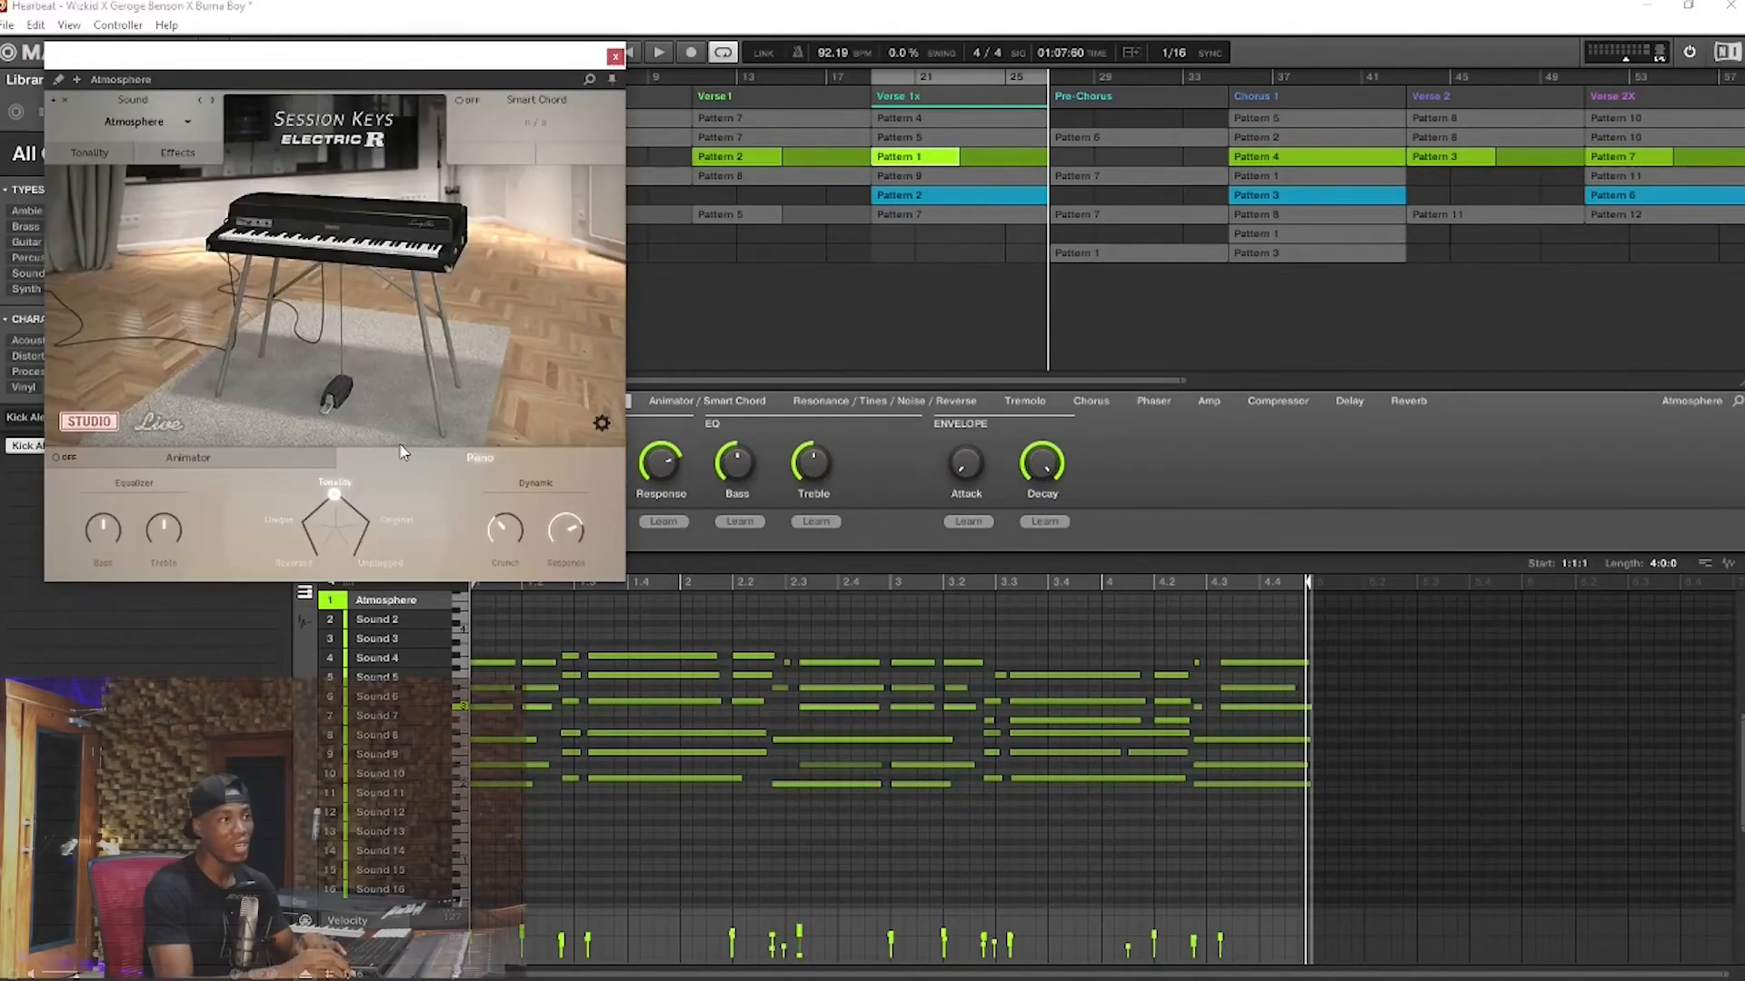
pyautogui.moveTo(394, 64); pyautogui.dragTo(1026, 240)
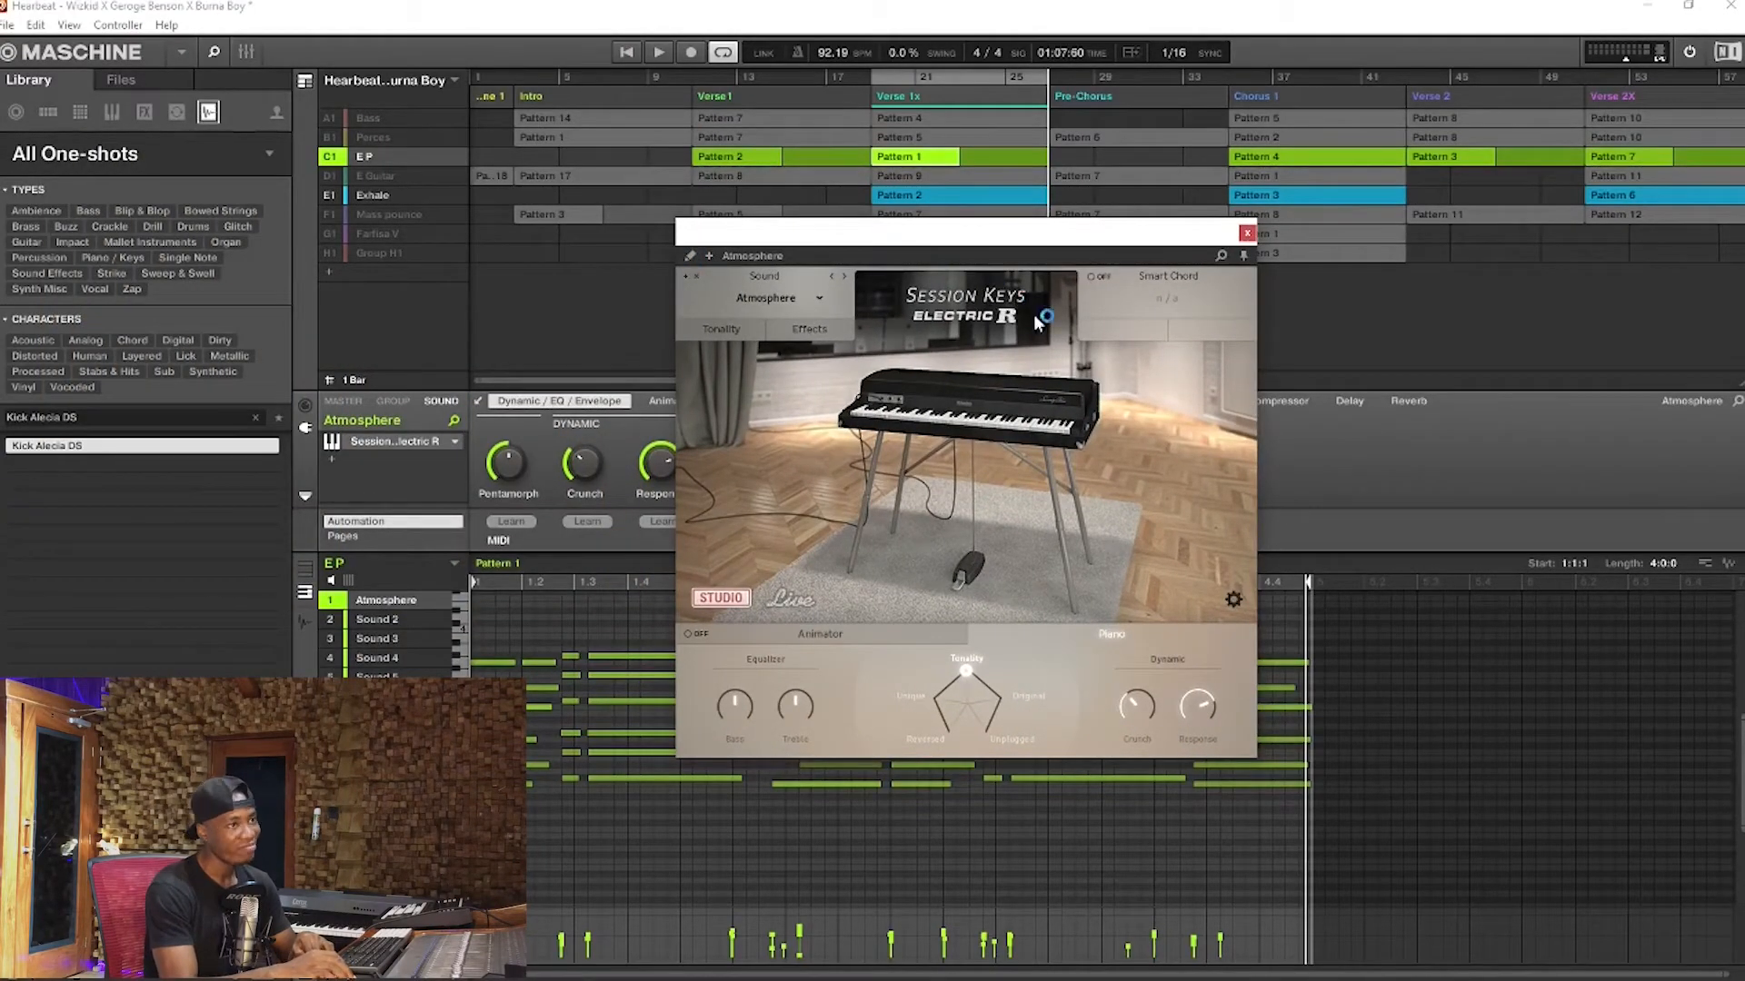
pyautogui.click(686, 260)
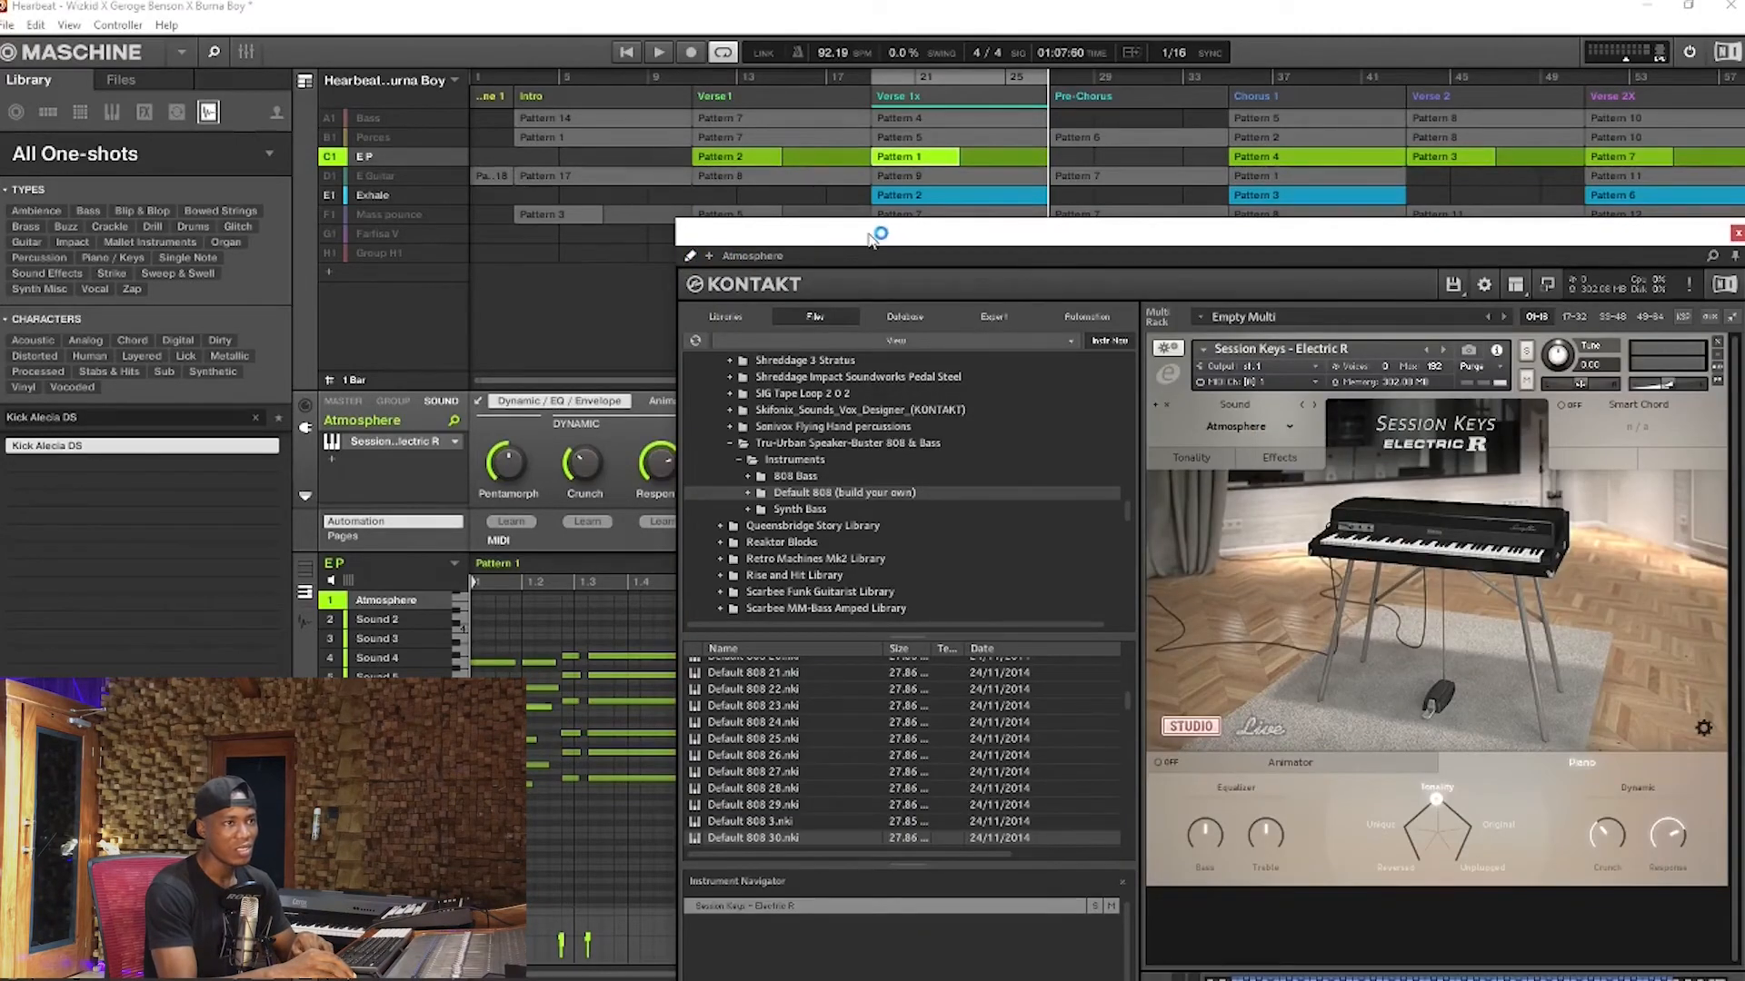
pyautogui.moveTo(870, 238); pyautogui.dragTo(472, 125)
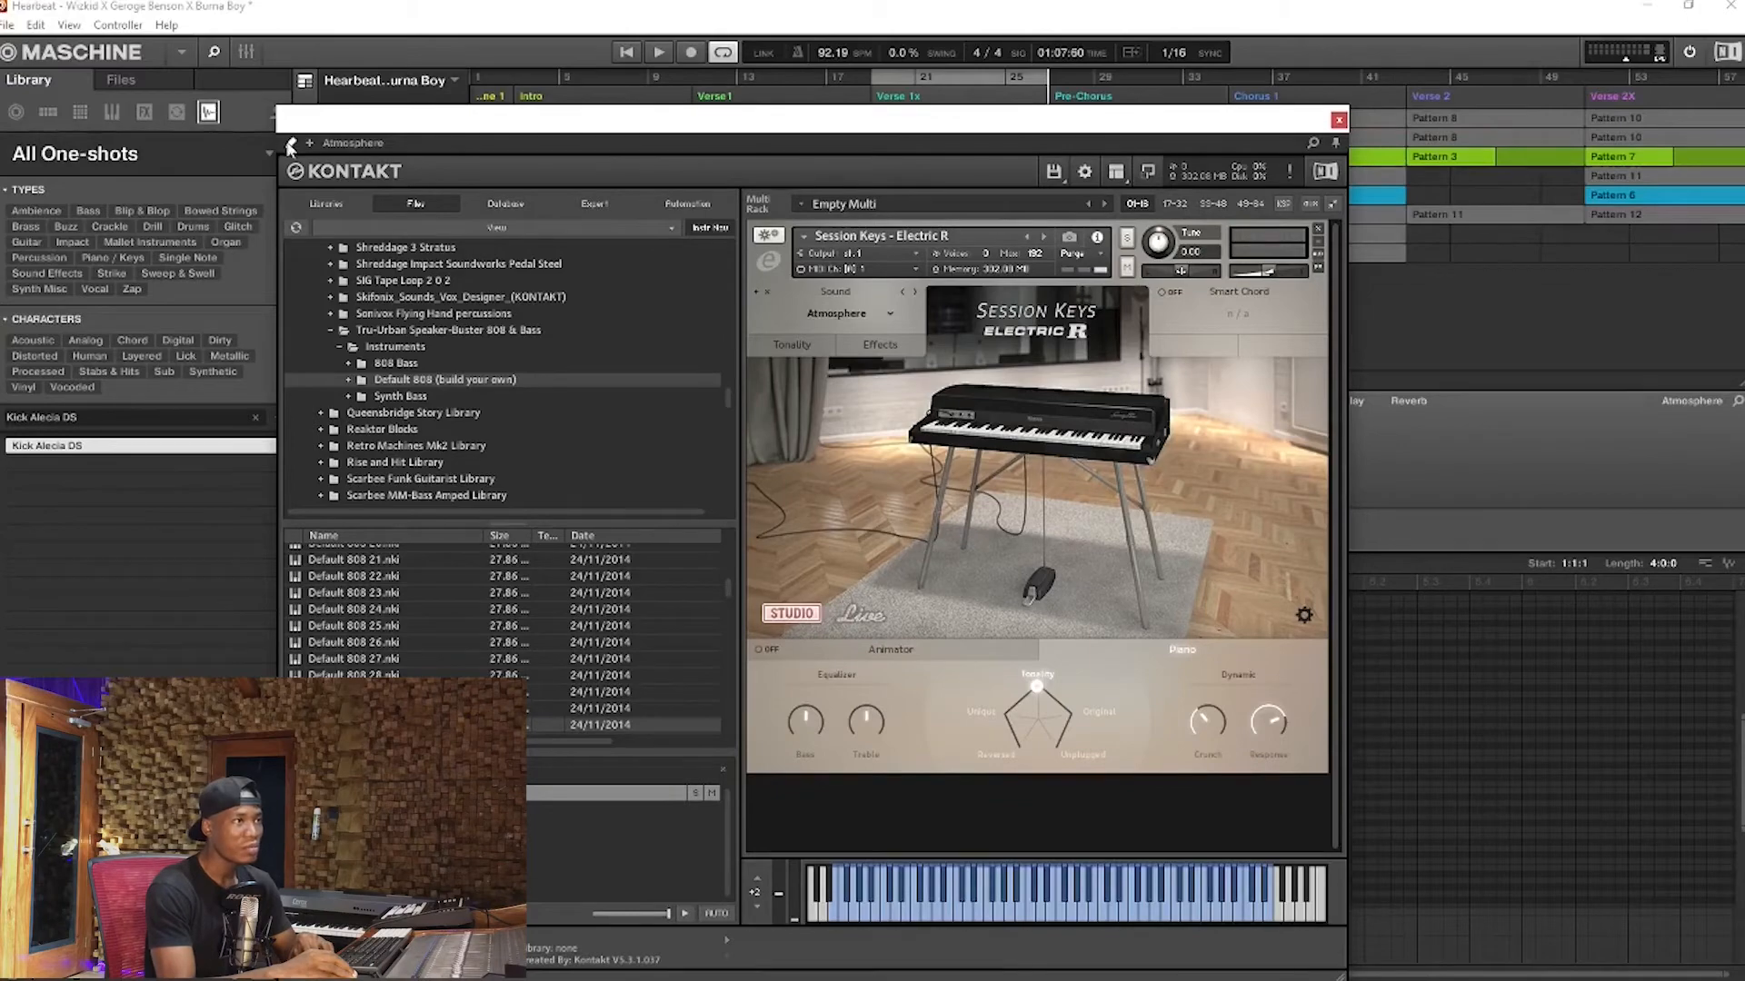
pyautogui.moveTo(1158, 124); pyautogui.dragTo(1100, 337)
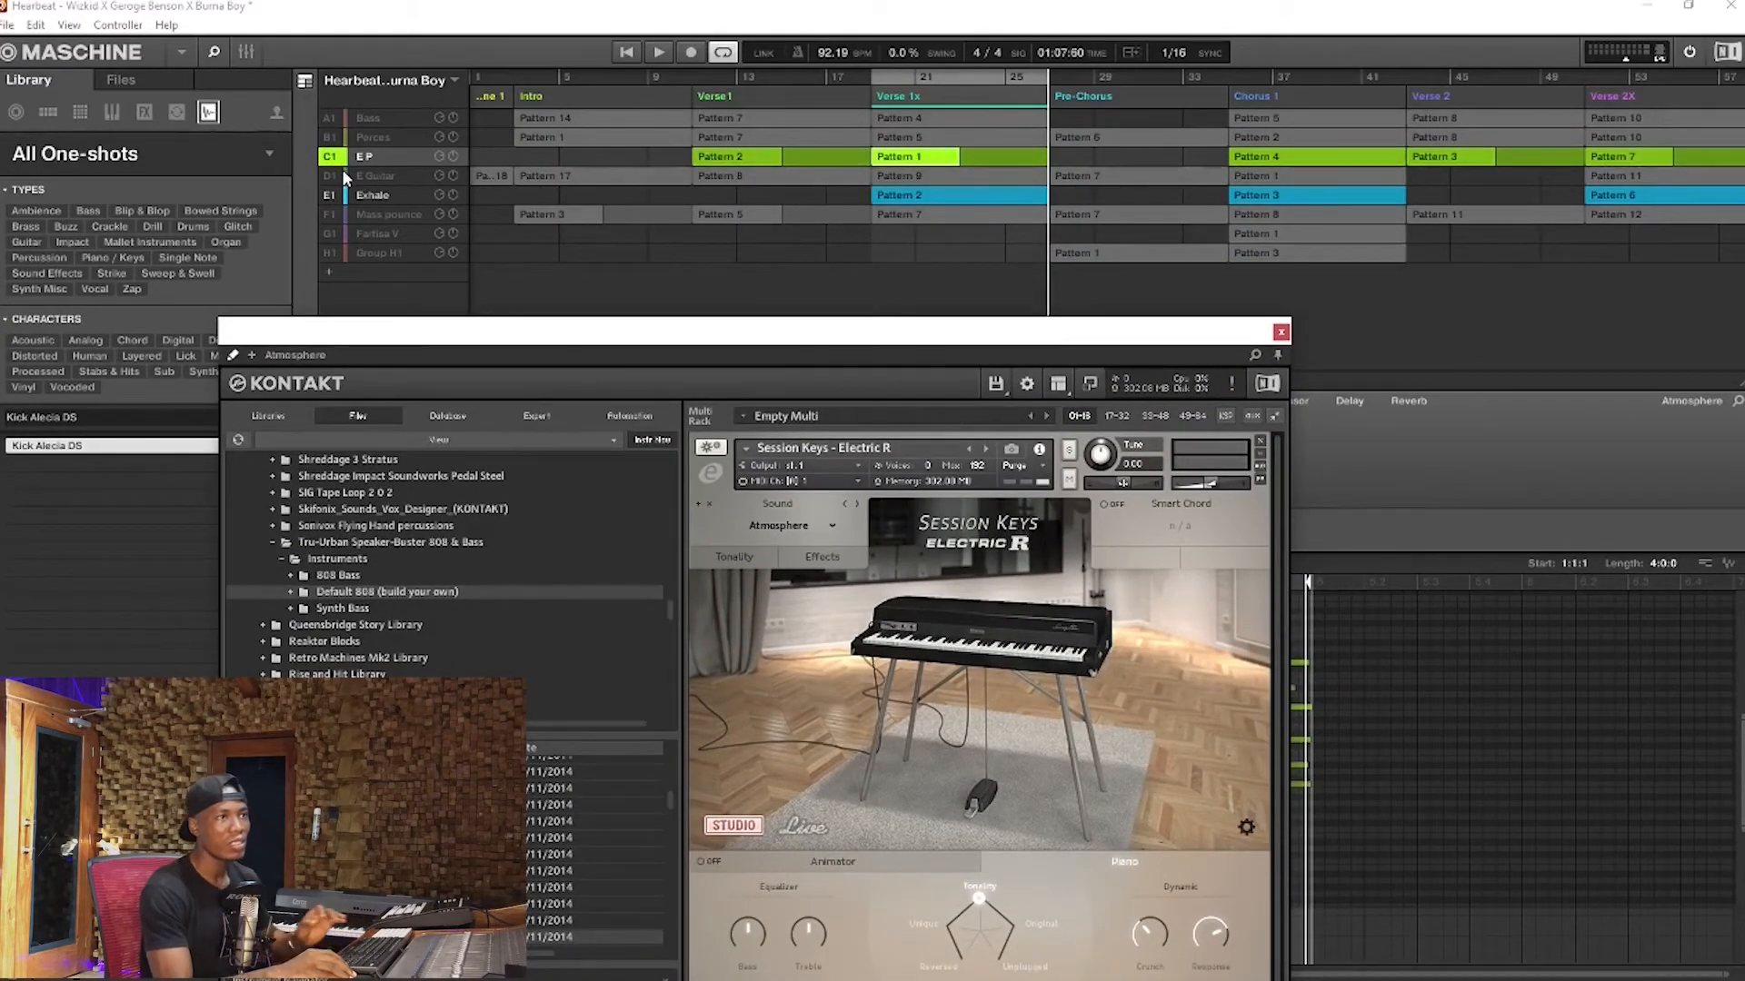
# Play the E P and Exhale groups together in Verse 1x, silencing Exhale partway to hear E P alone
pyautogui.click(659, 53)
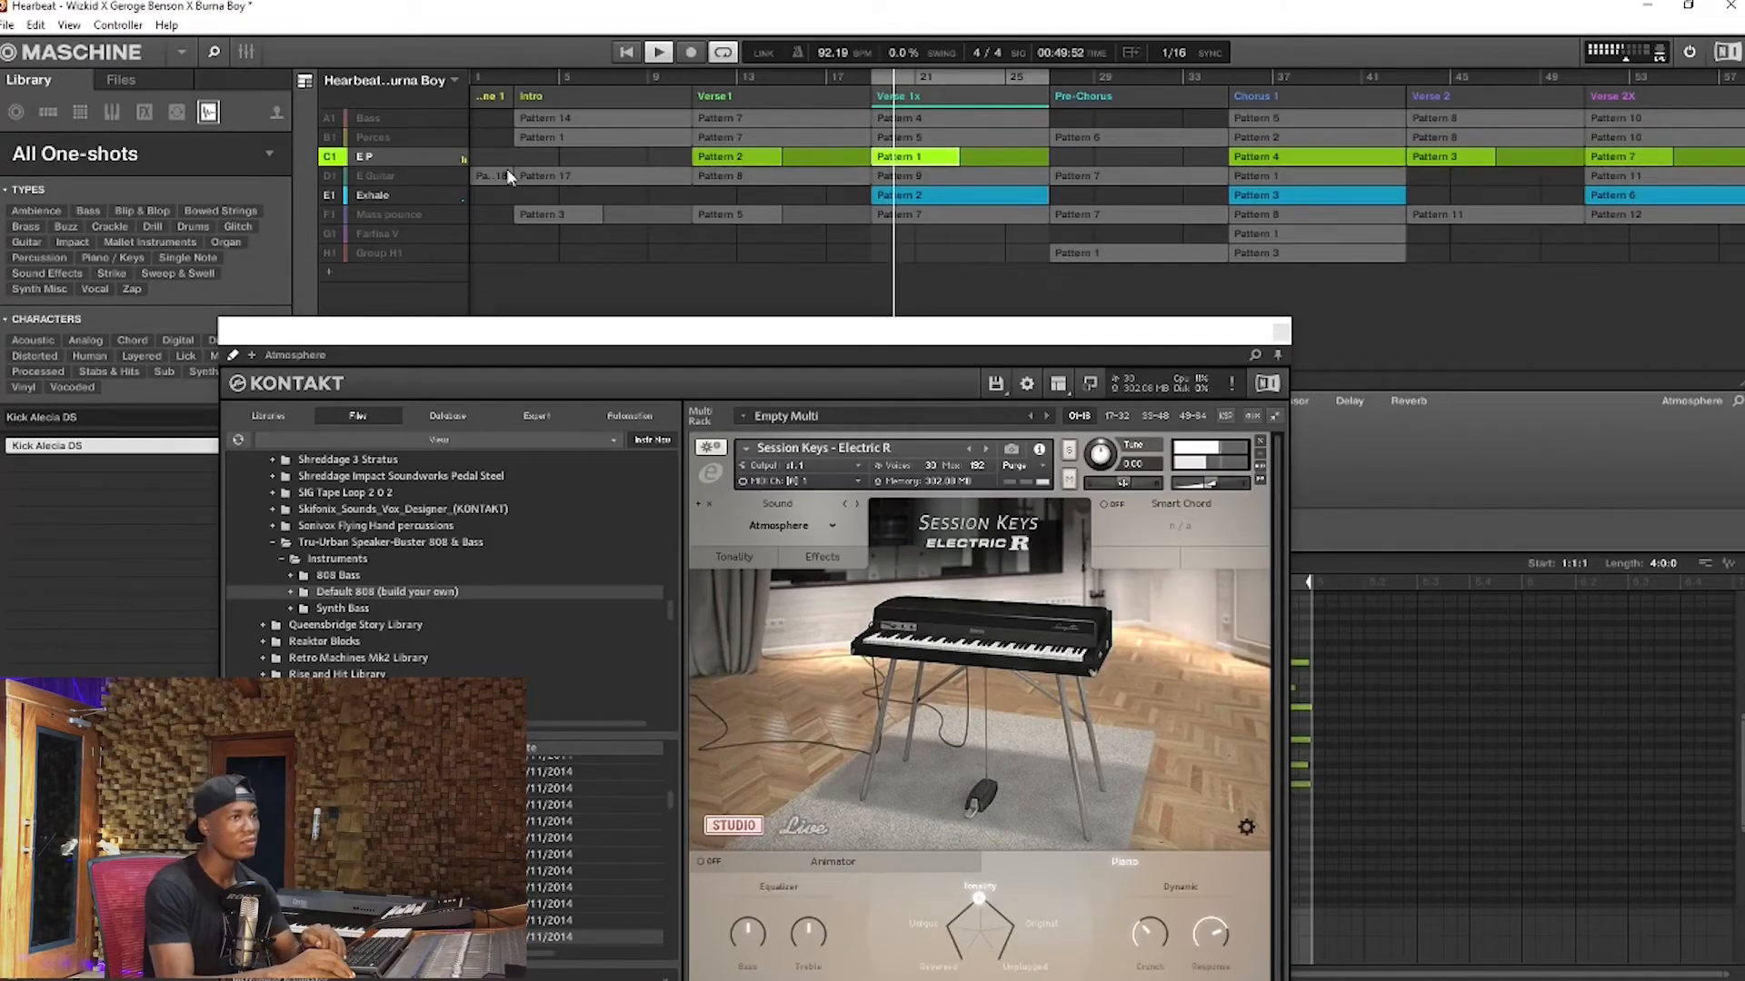
pyautogui.click(330, 195)
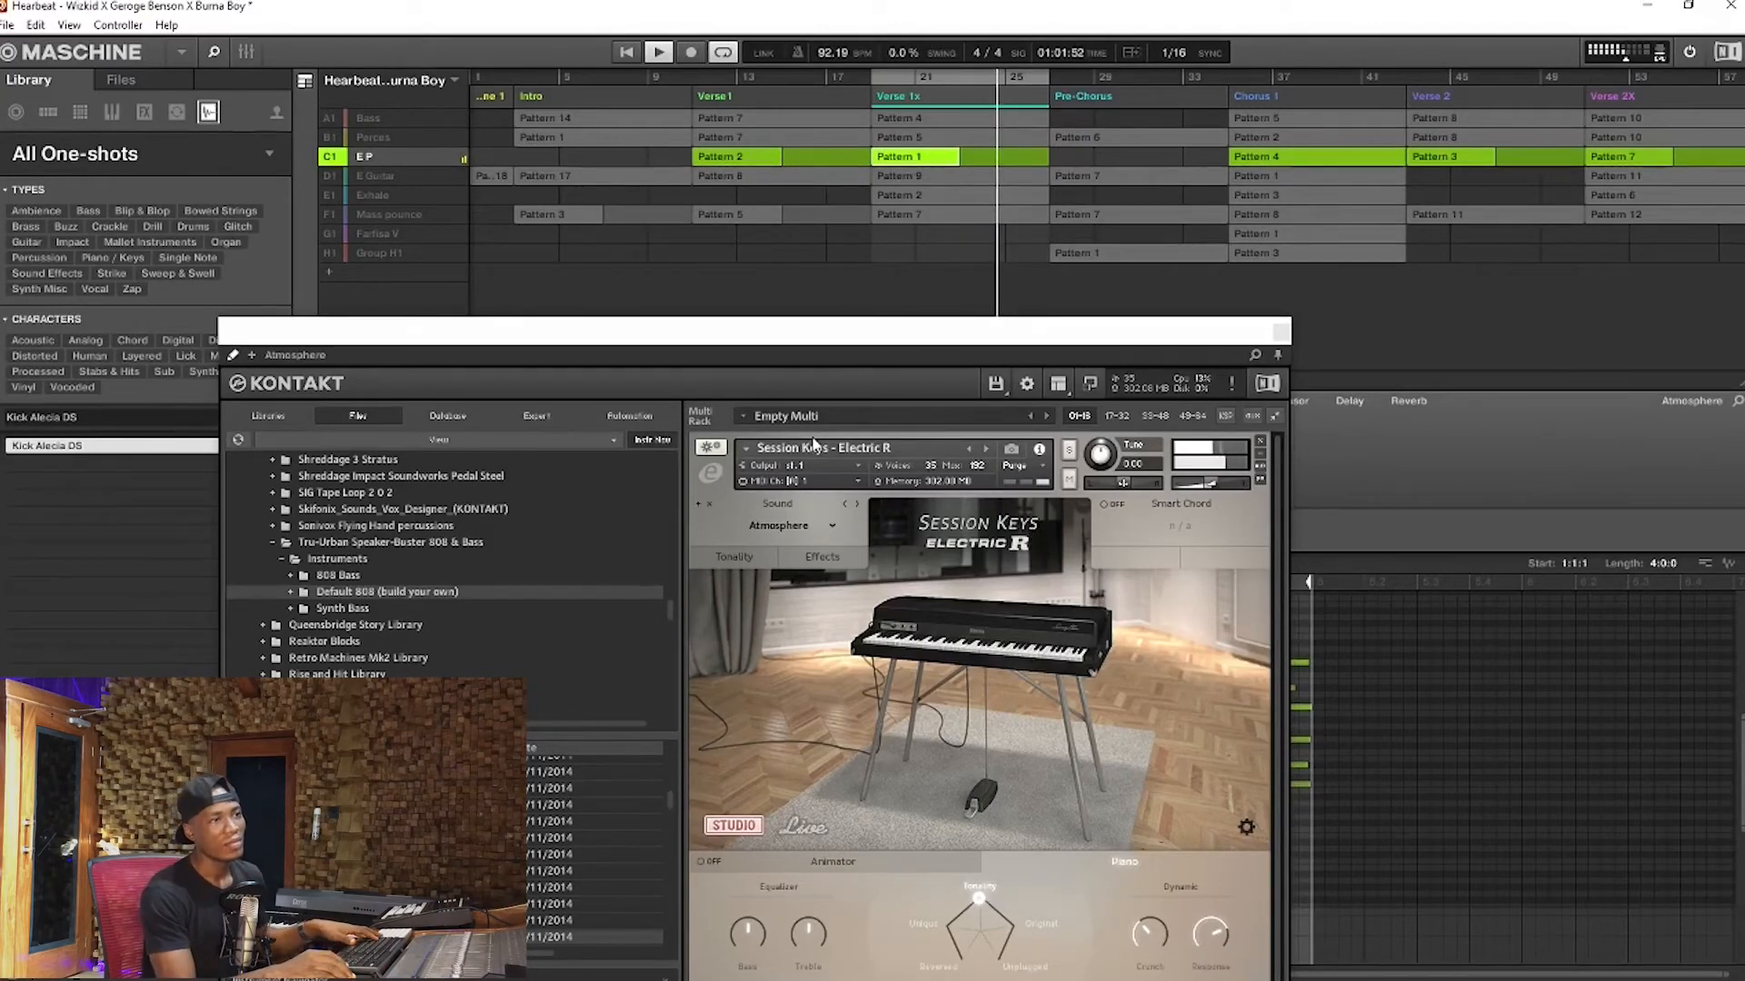
pyautogui.press('space')
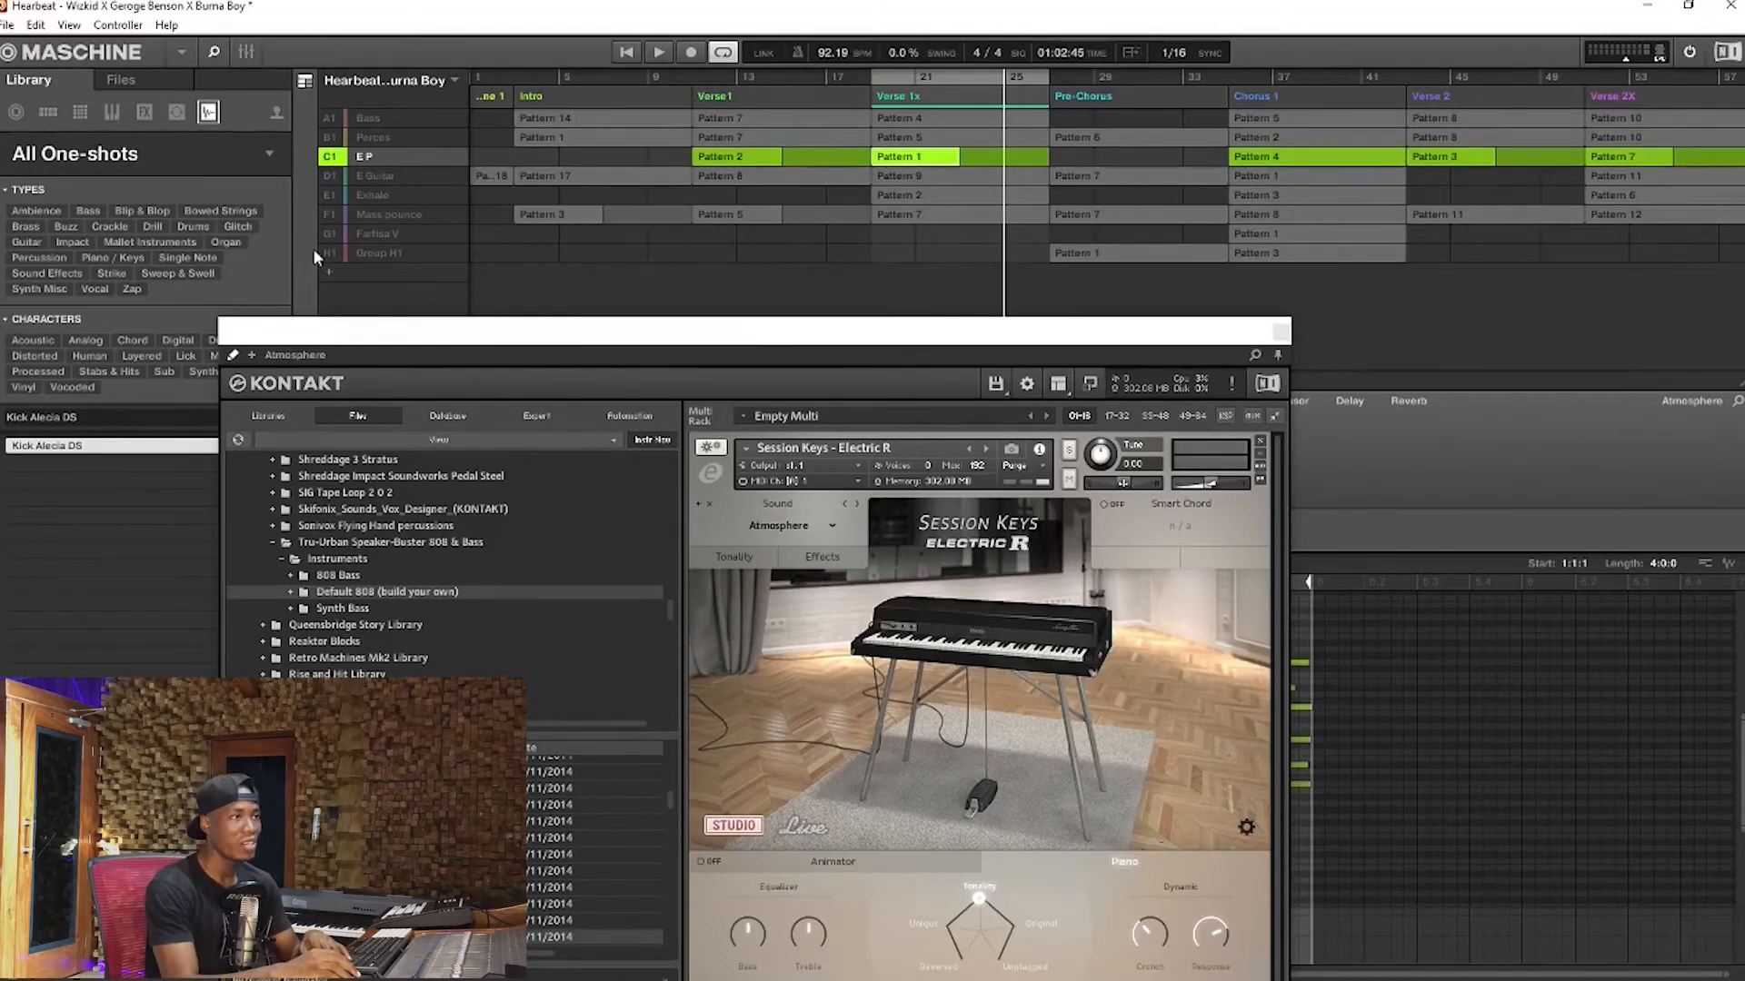
# Restore all groups, select the Mass pounce group's Verse 1x Pattern 7 and open its All Luck sound in Massive X
pyautogui.rightClick(329, 160)
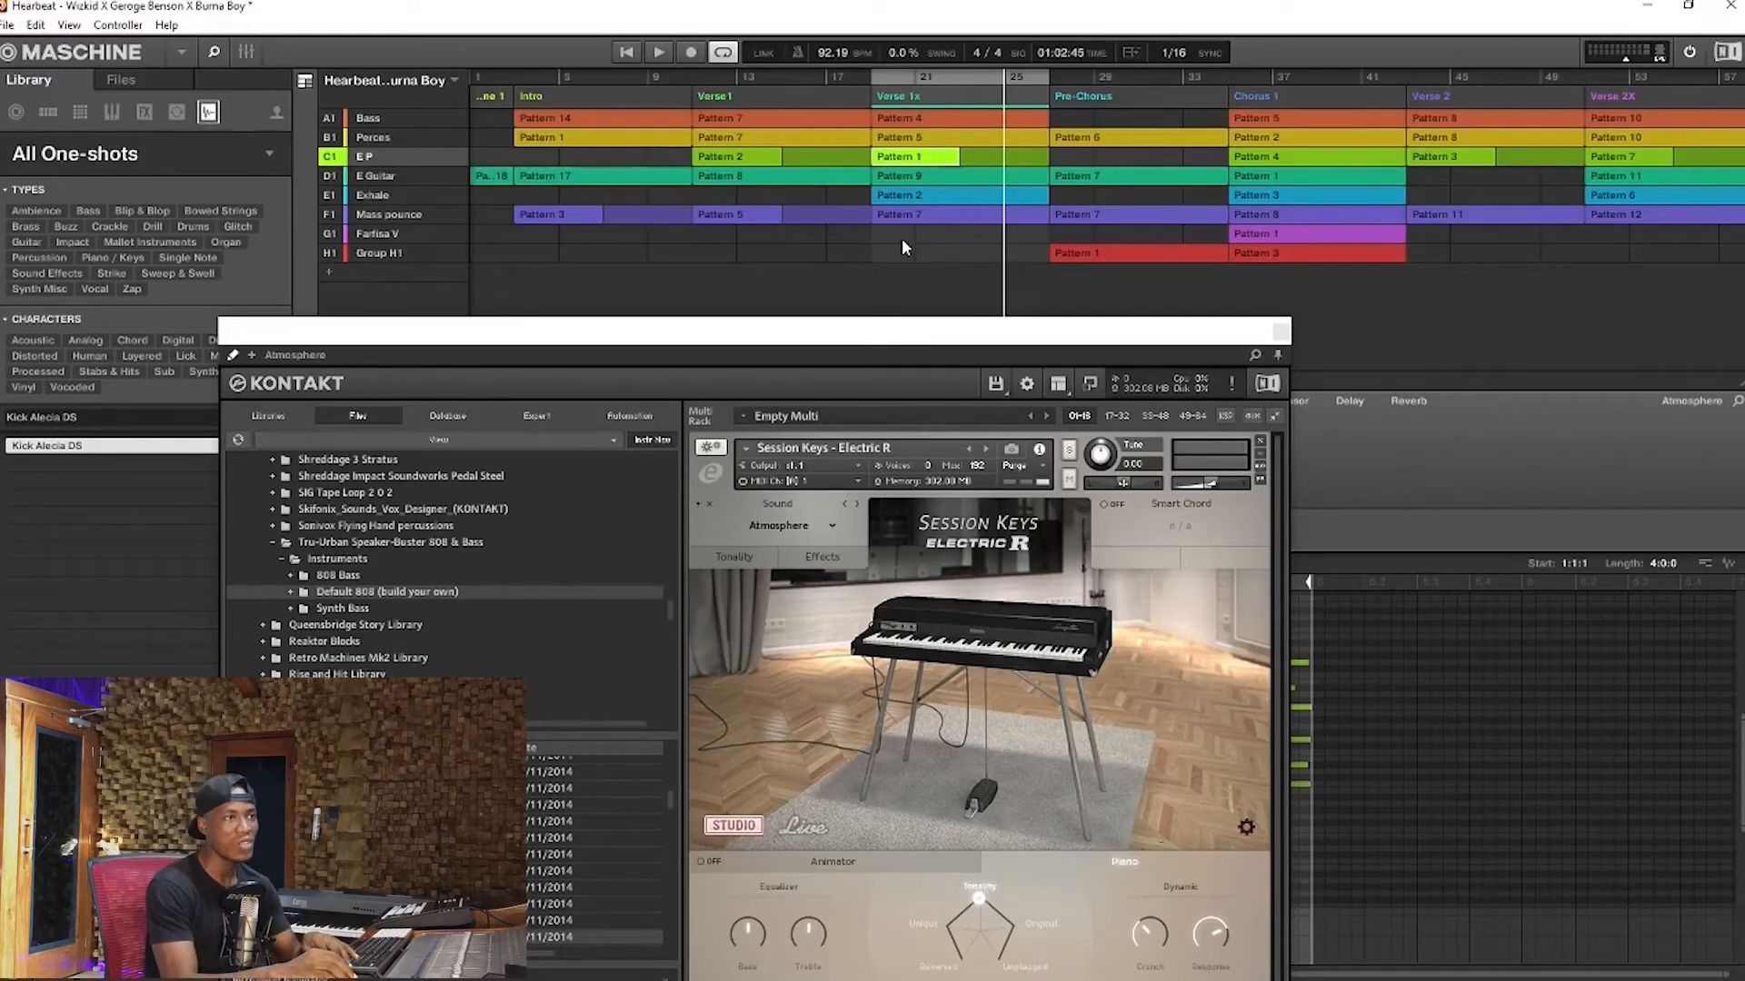
pyautogui.click(890, 217)
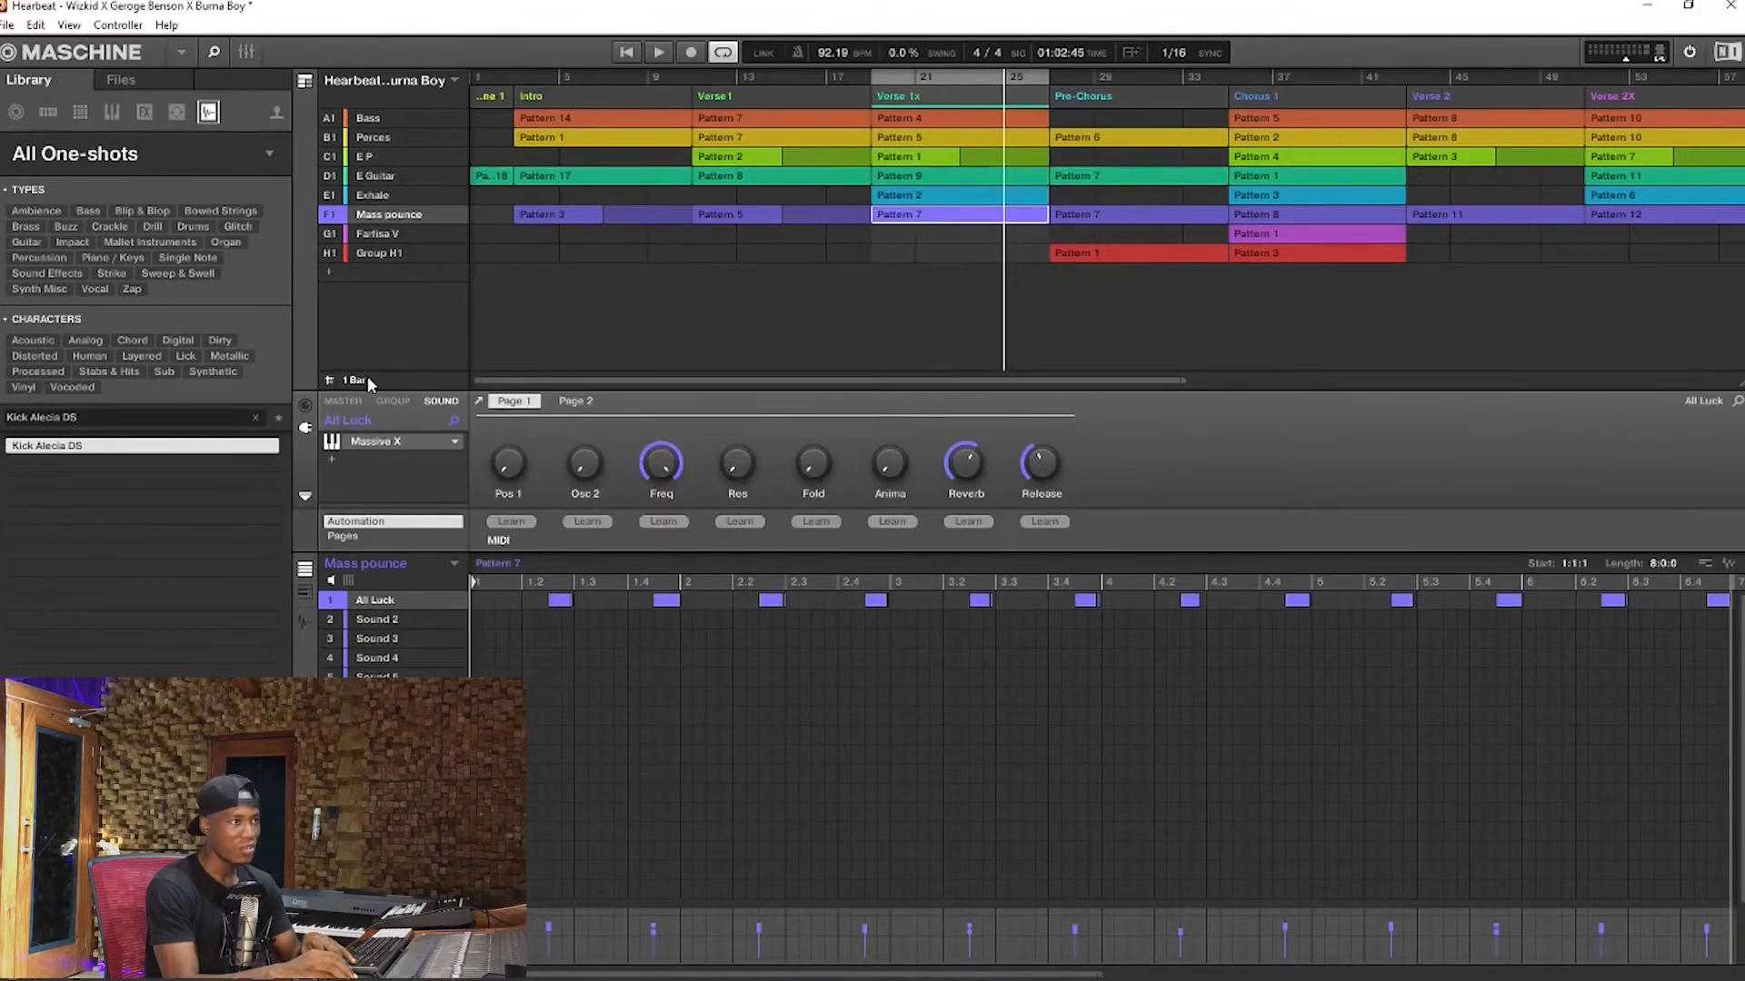
pyautogui.doubleClick(378, 444)
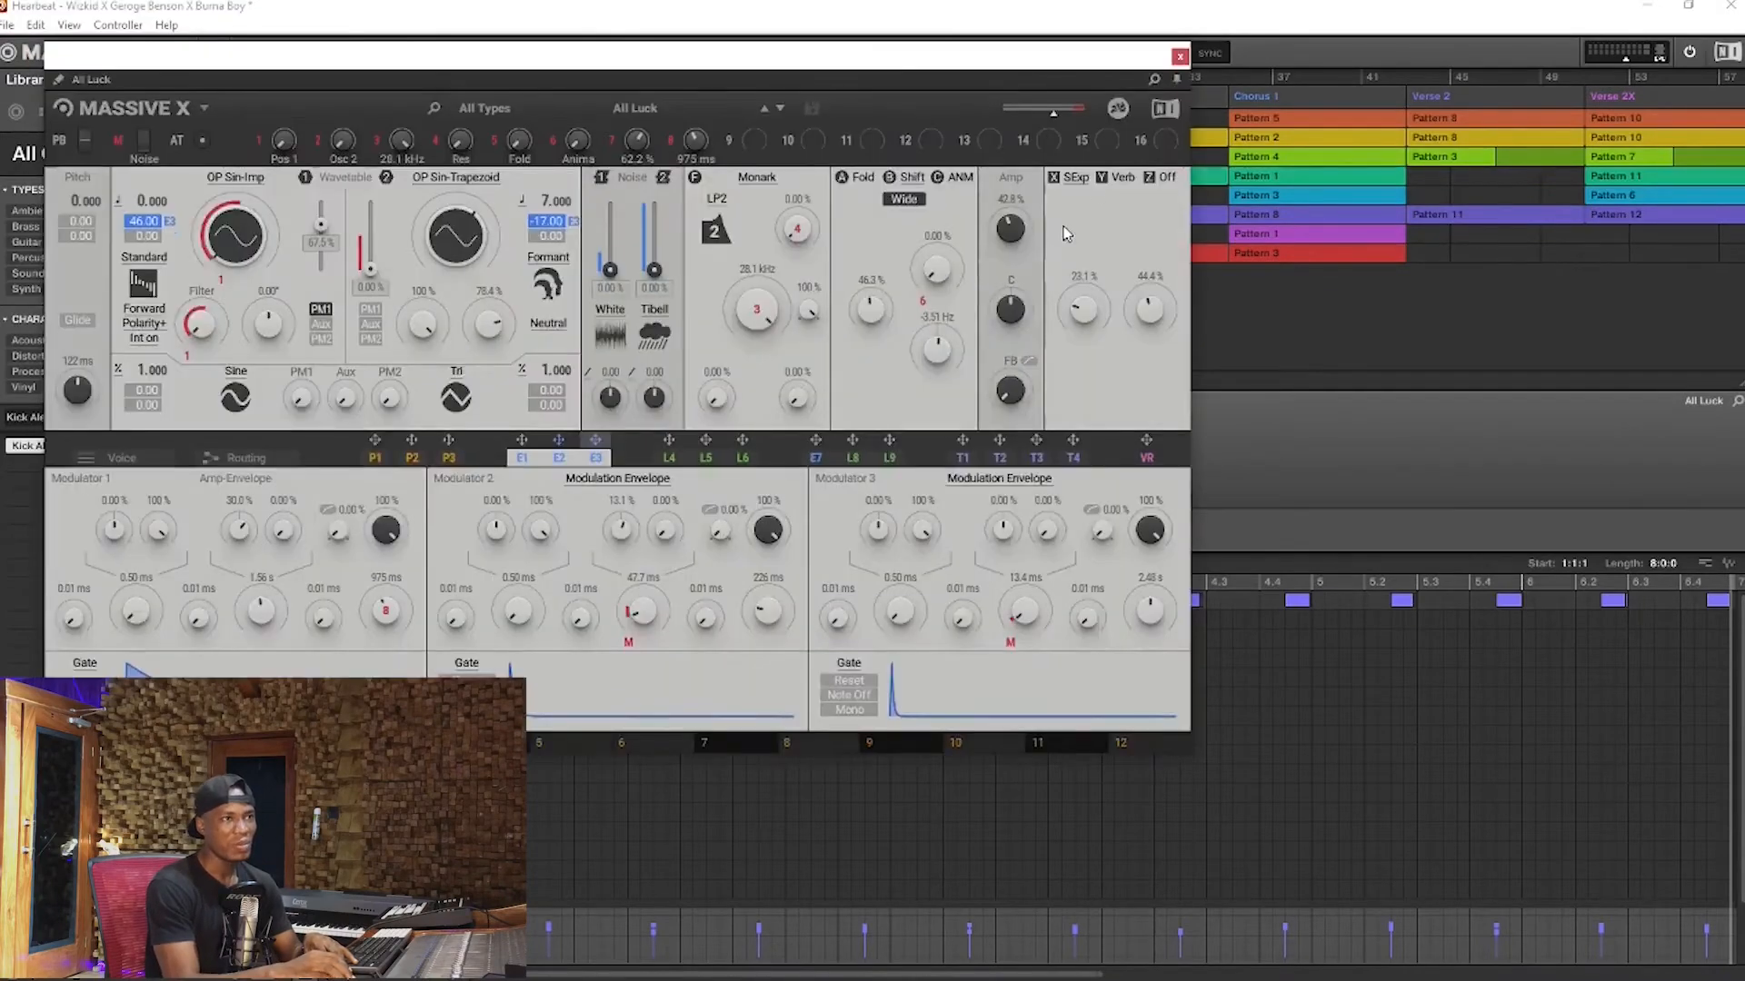
pyautogui.moveTo(944, 71); pyautogui.dragTo(1305, 317)
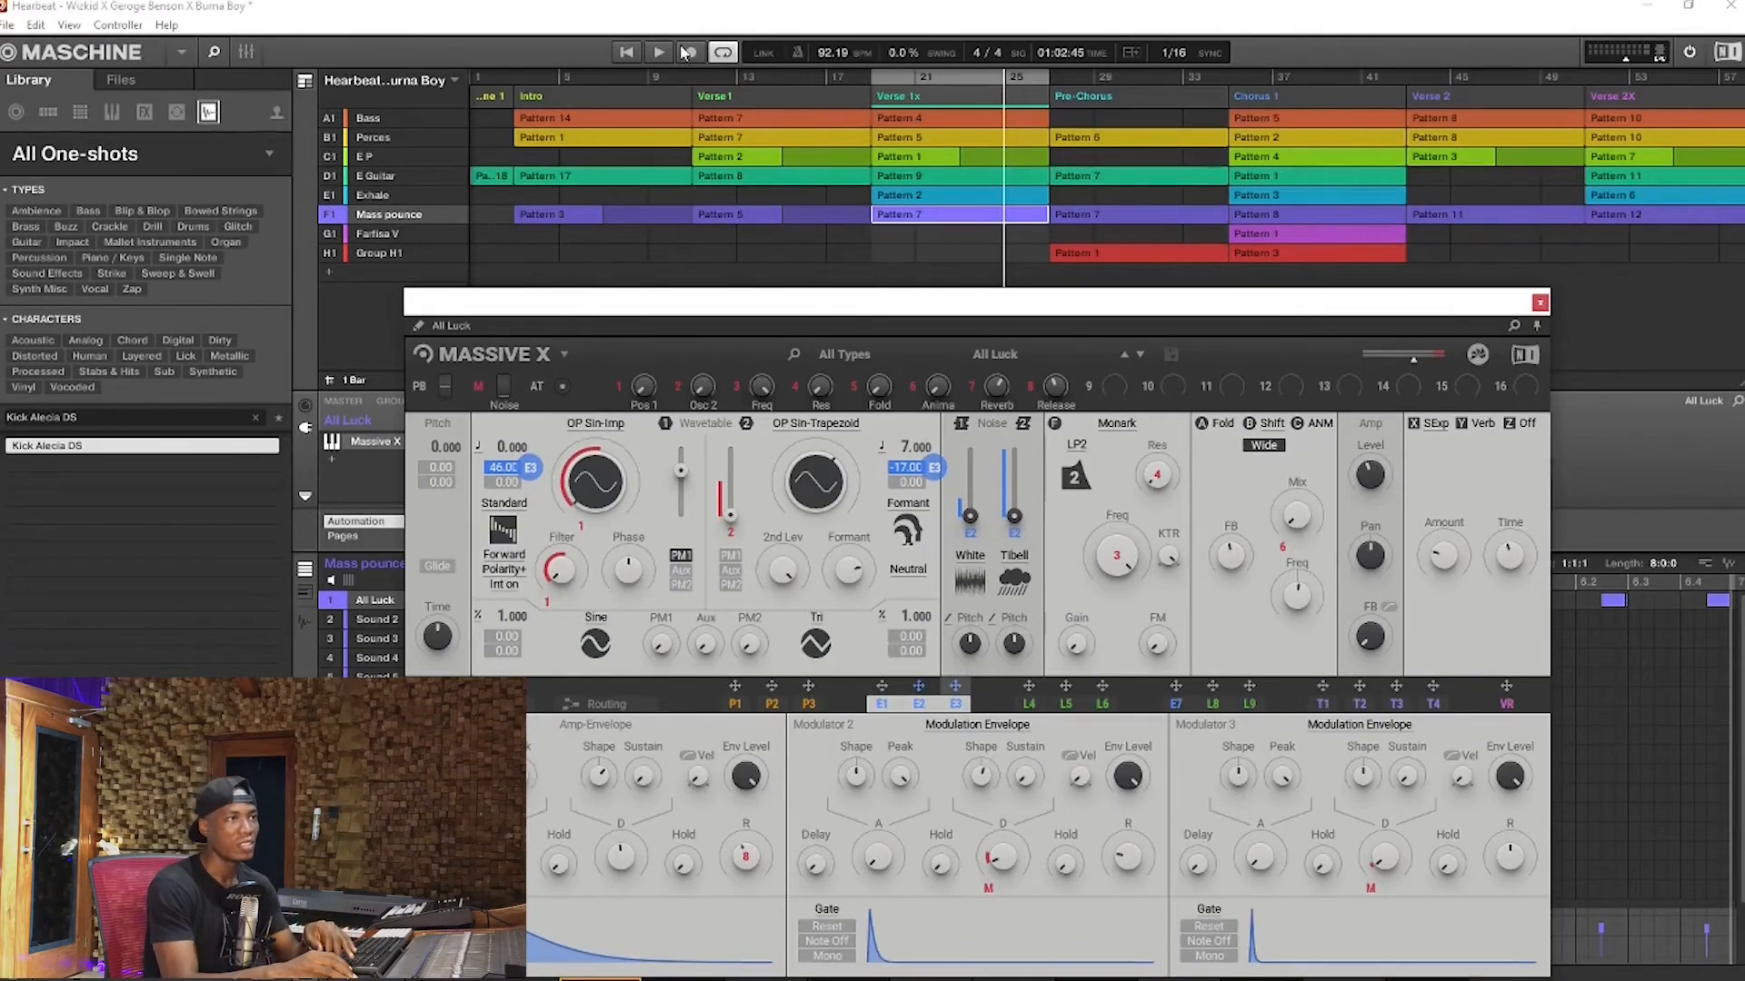
# Play Verse 1x with all groups, soloing Mass pounce partway to hear it by itself
pyautogui.click(641, 53)
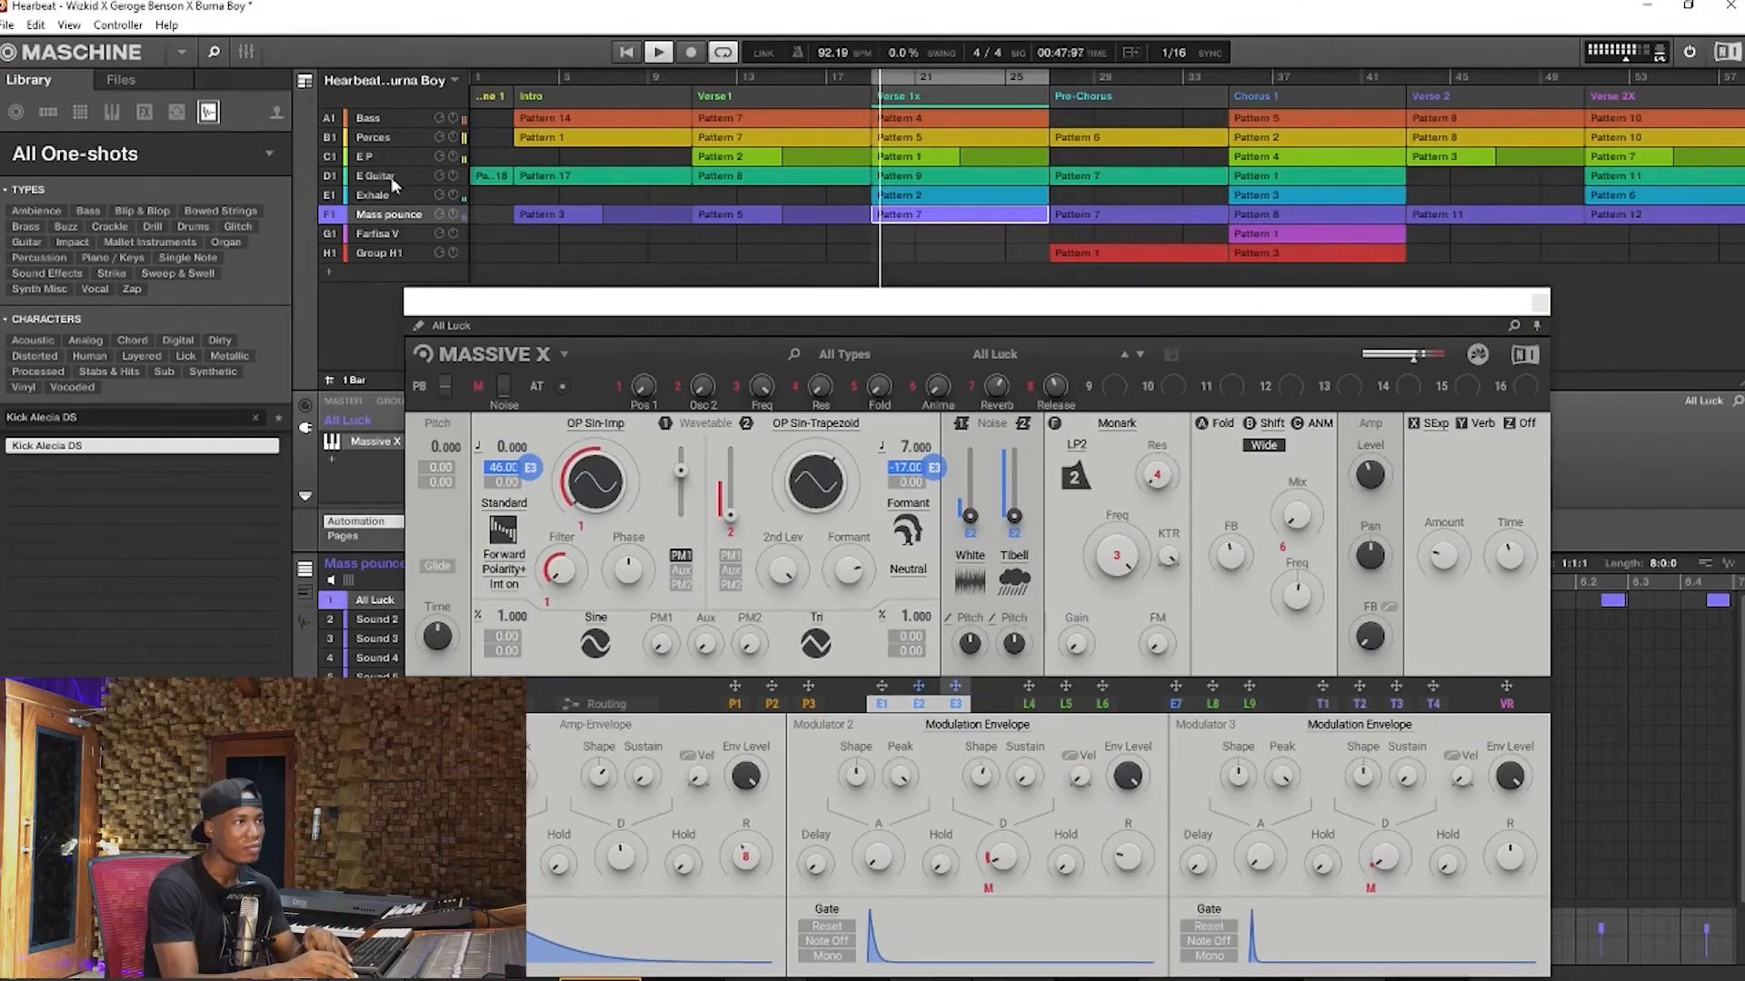
pyautogui.rightClick(330, 221)
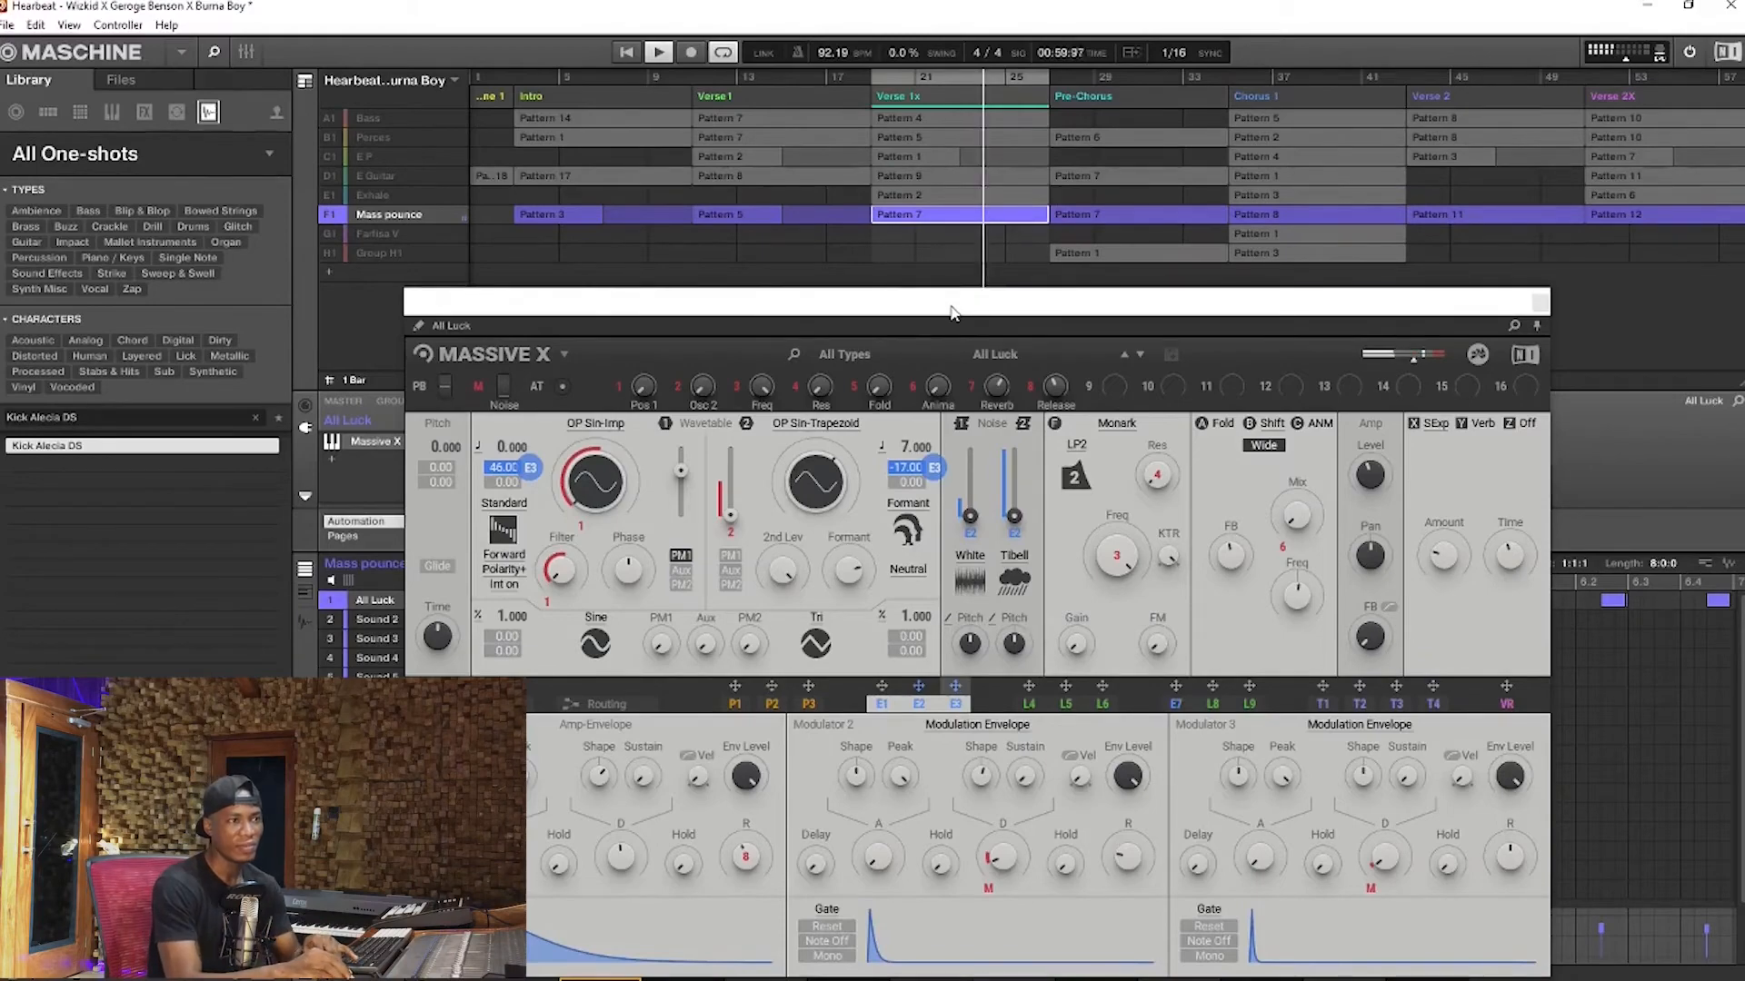
pyautogui.moveTo(952, 311); pyautogui.dragTo(957, 281)
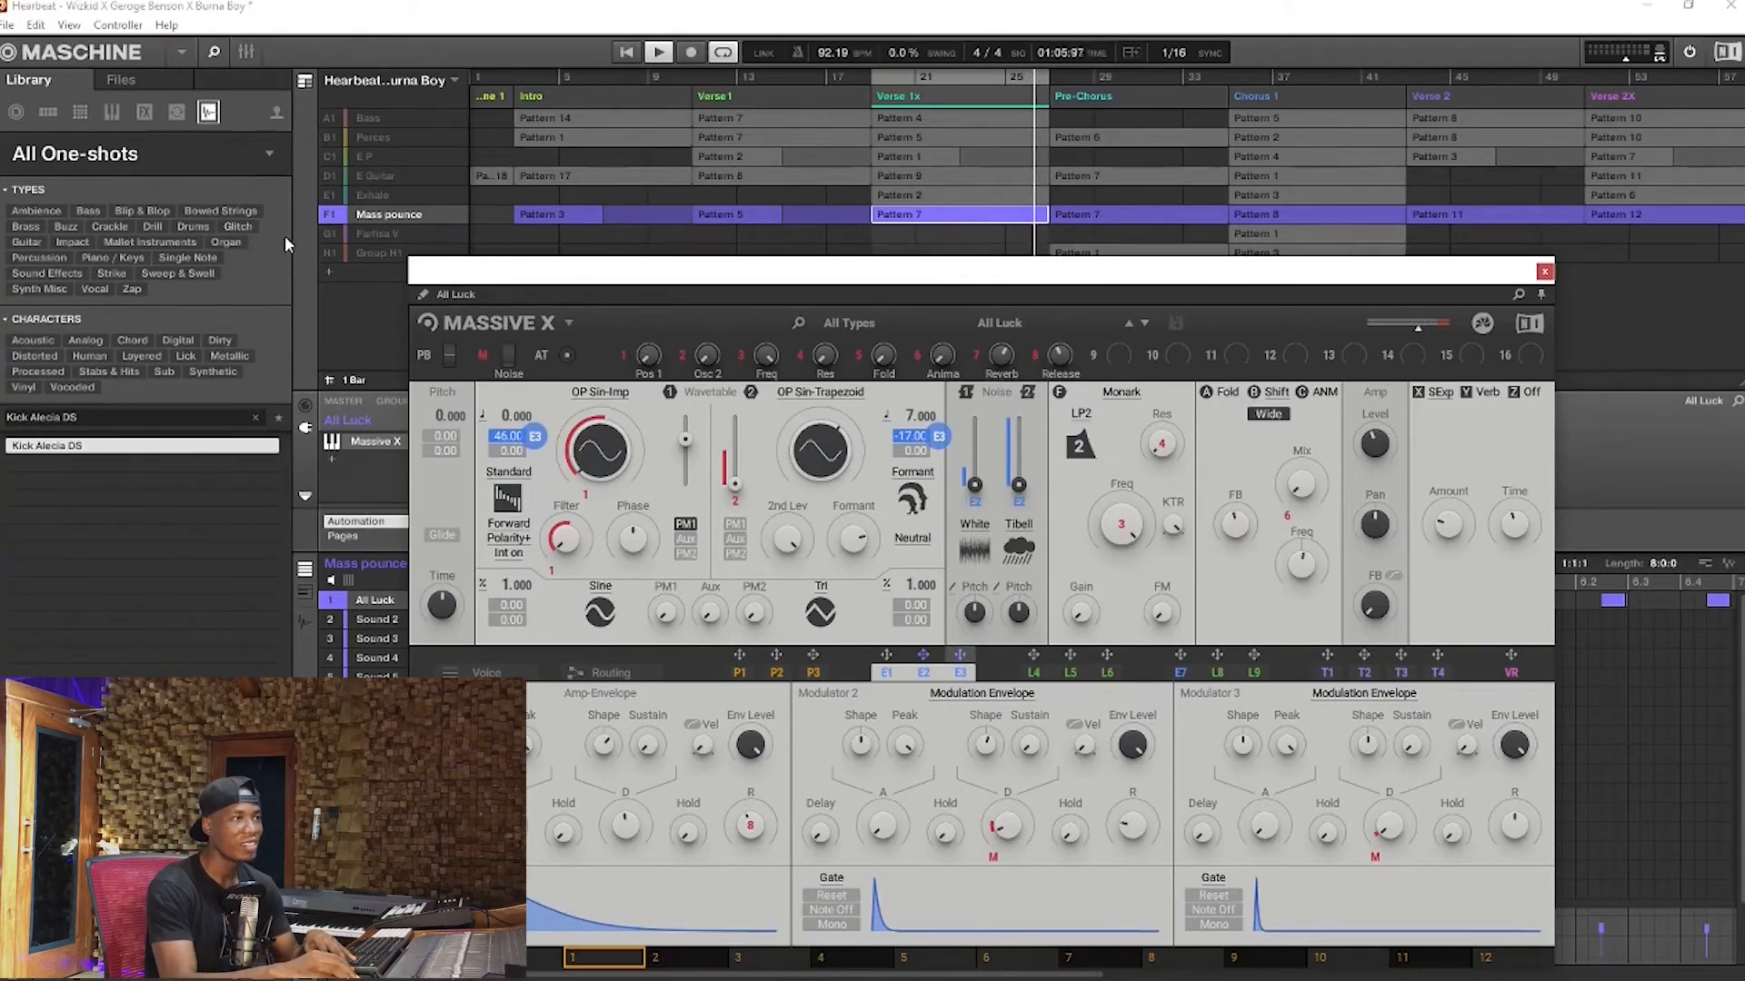
# Audition Mass pounce with the Perces group, restore every group and close the Massive X window
pyautogui.click(324, 134)
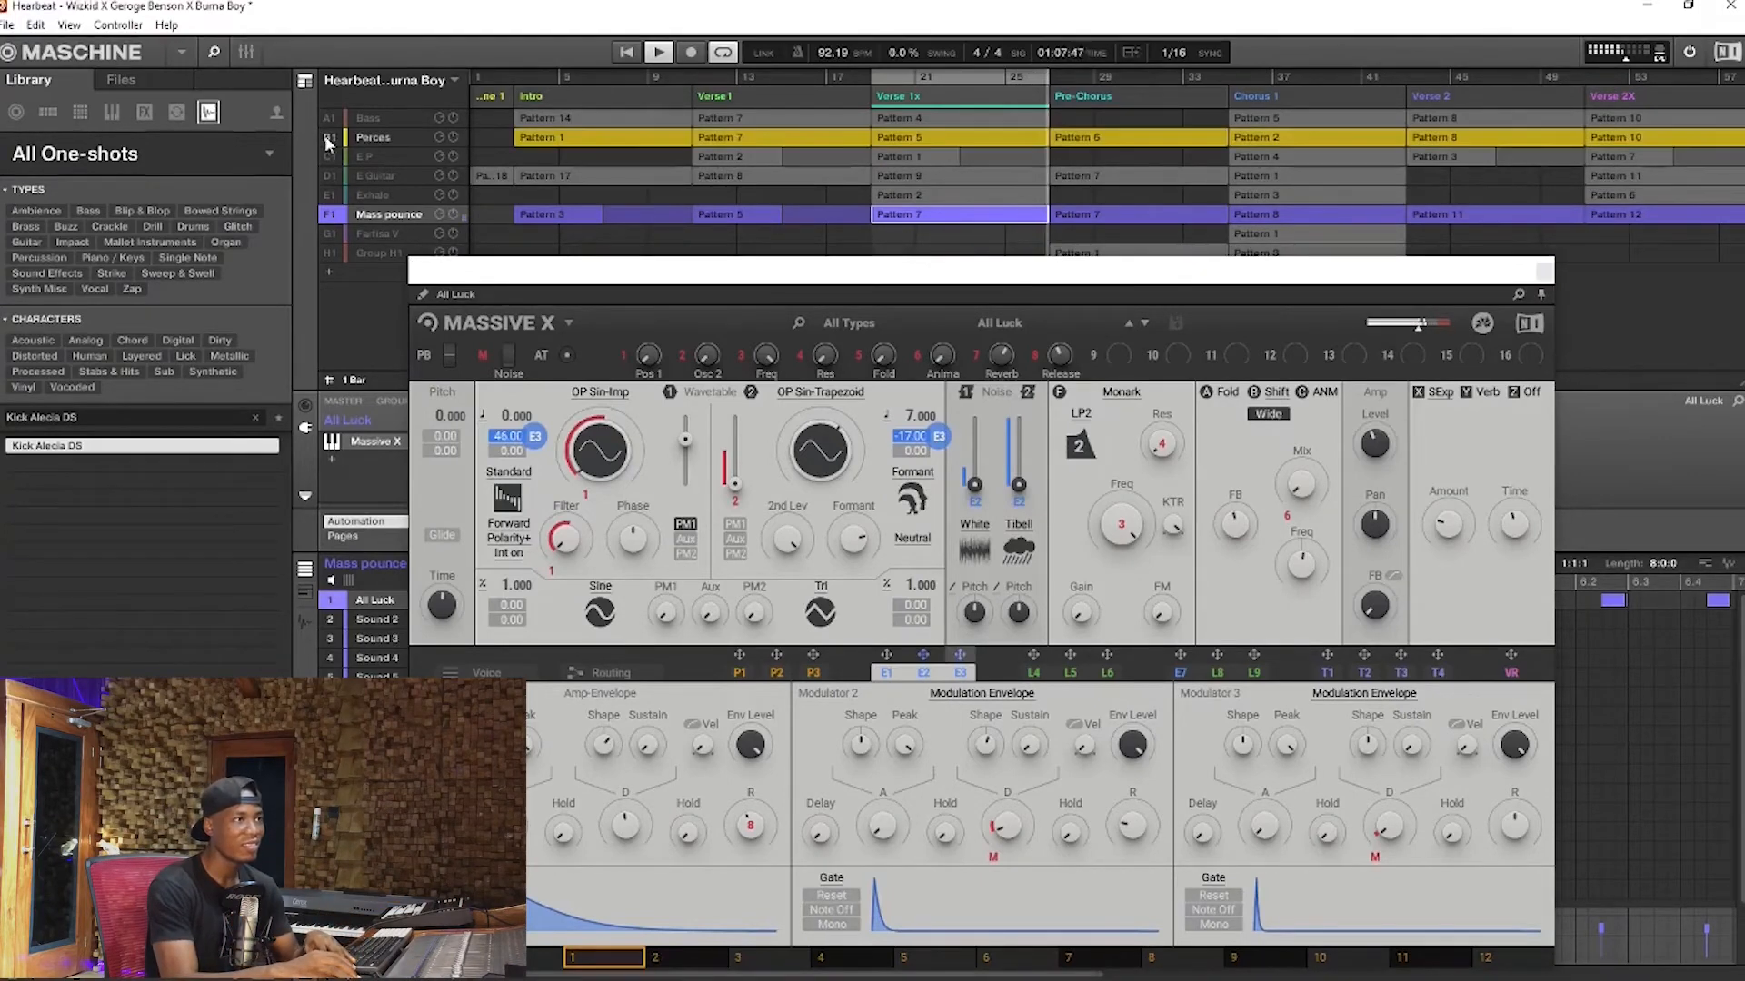
pyautogui.rightClick(328, 214)
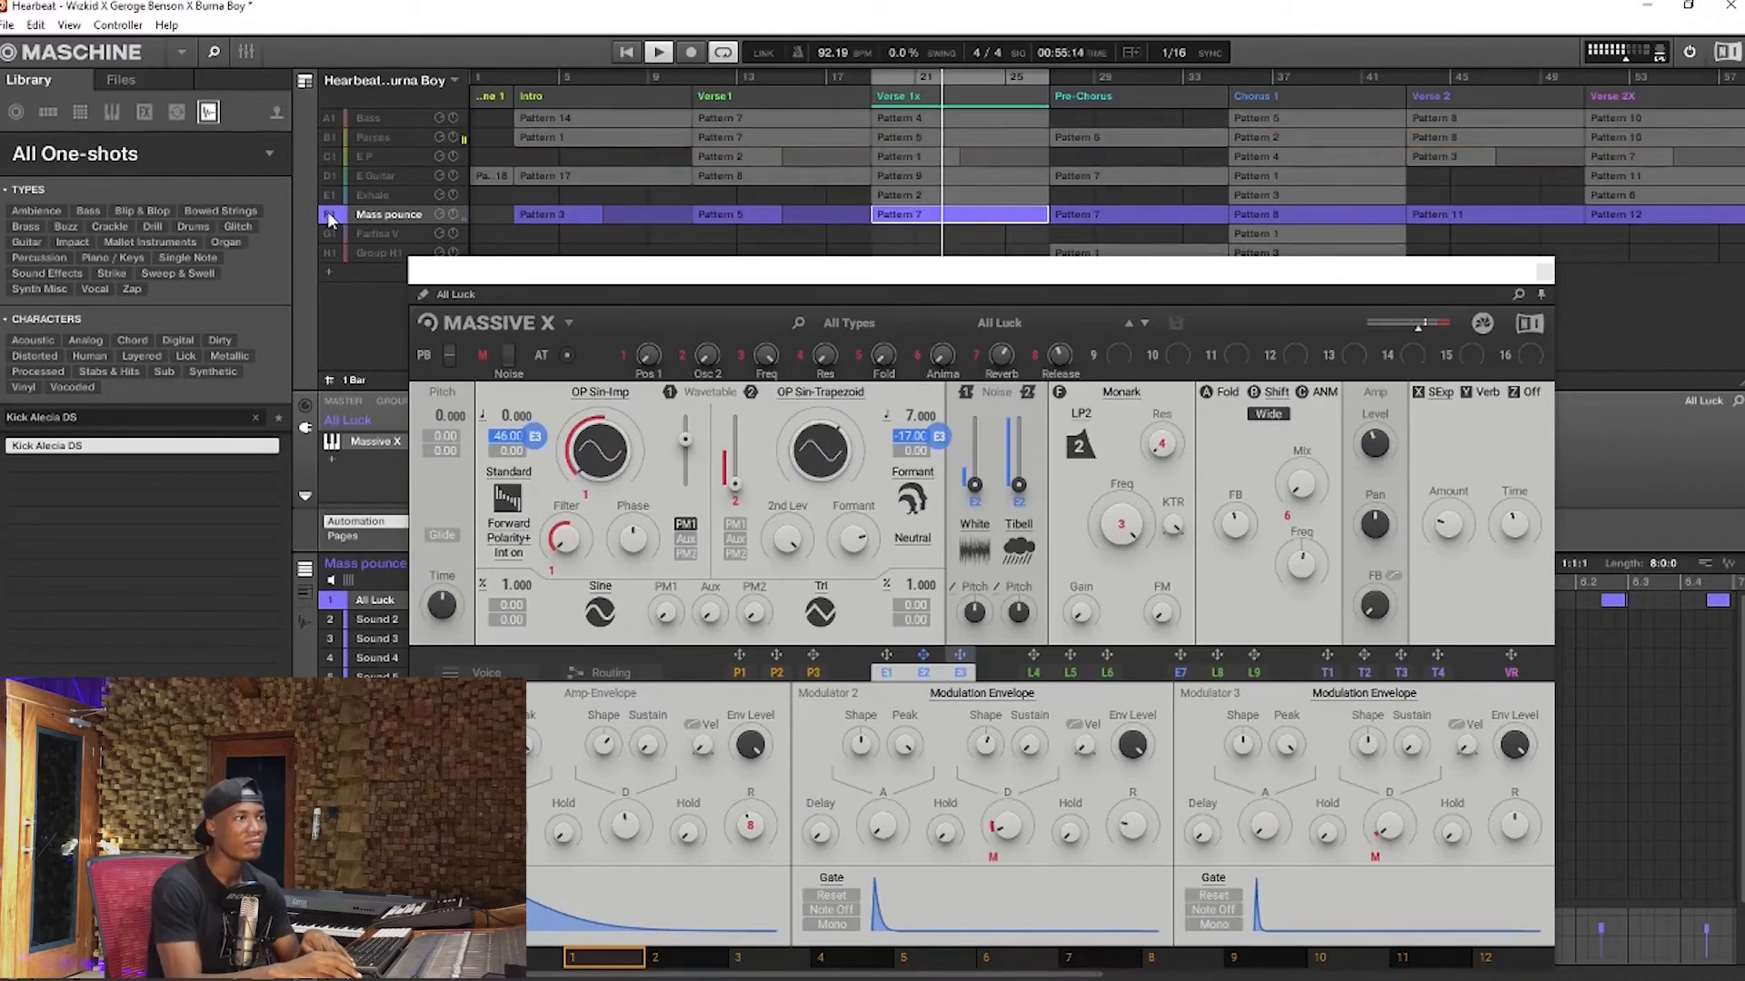
pyautogui.click(331, 199)
pyautogui.rightClick(331, 200)
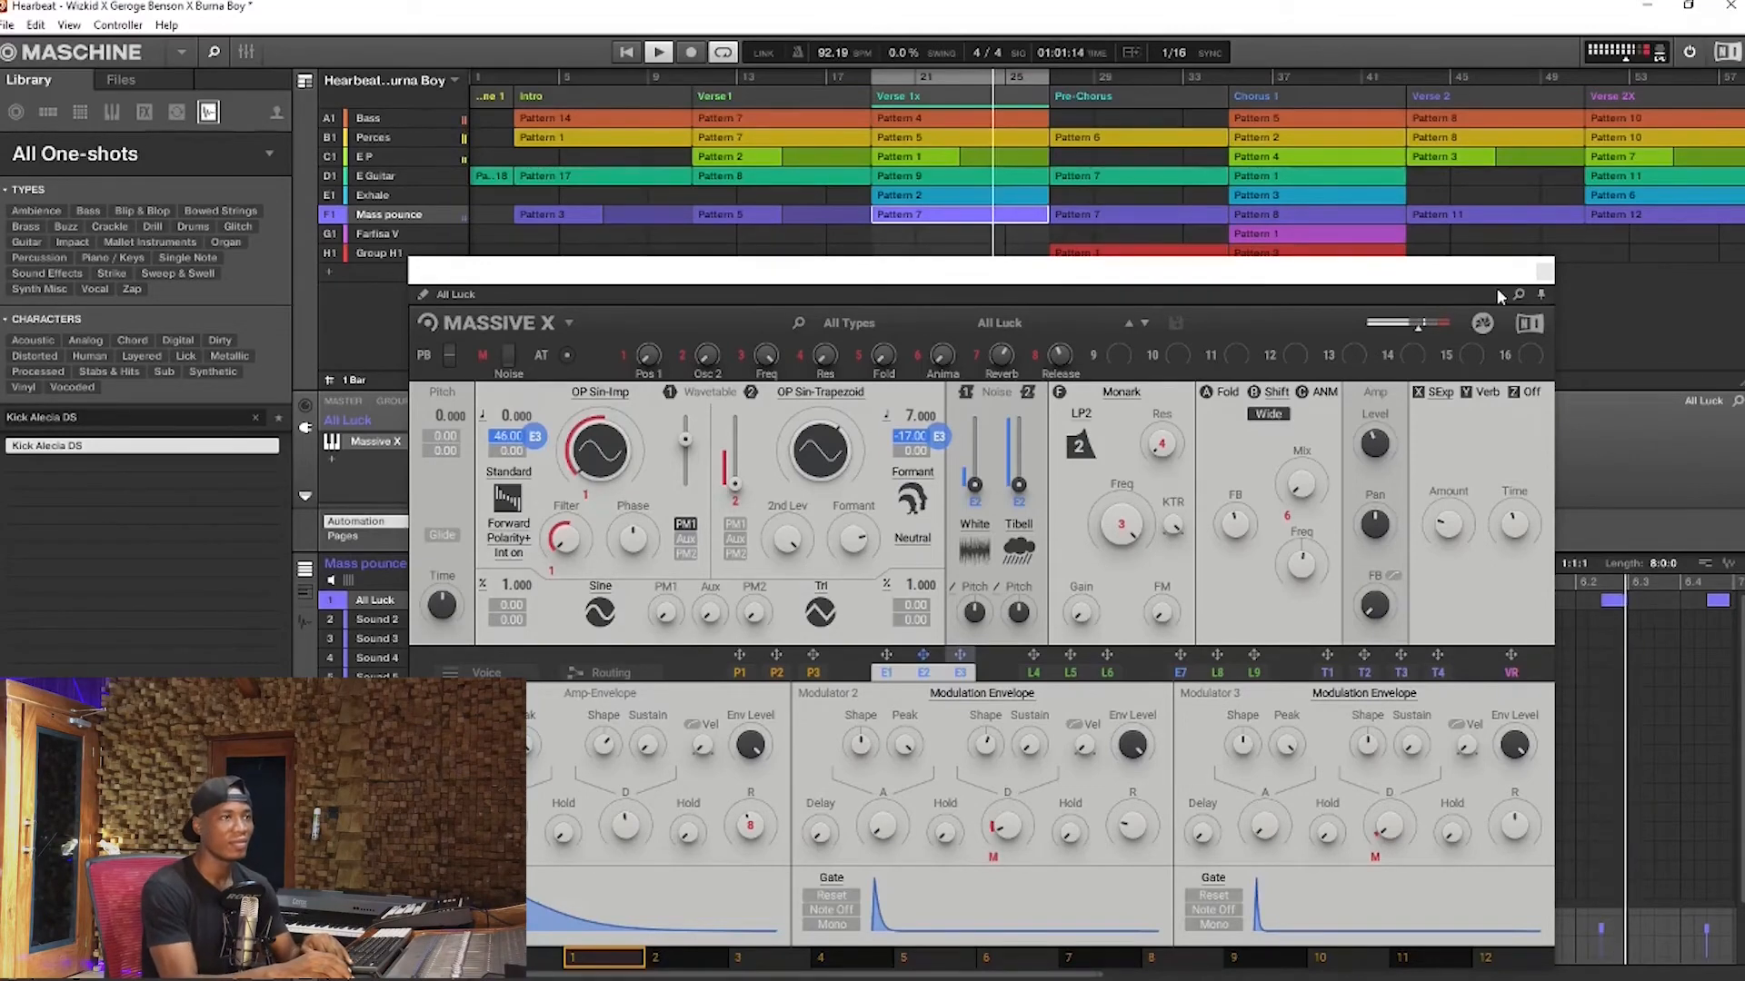
pyautogui.press('space')
pyautogui.click(1545, 272)
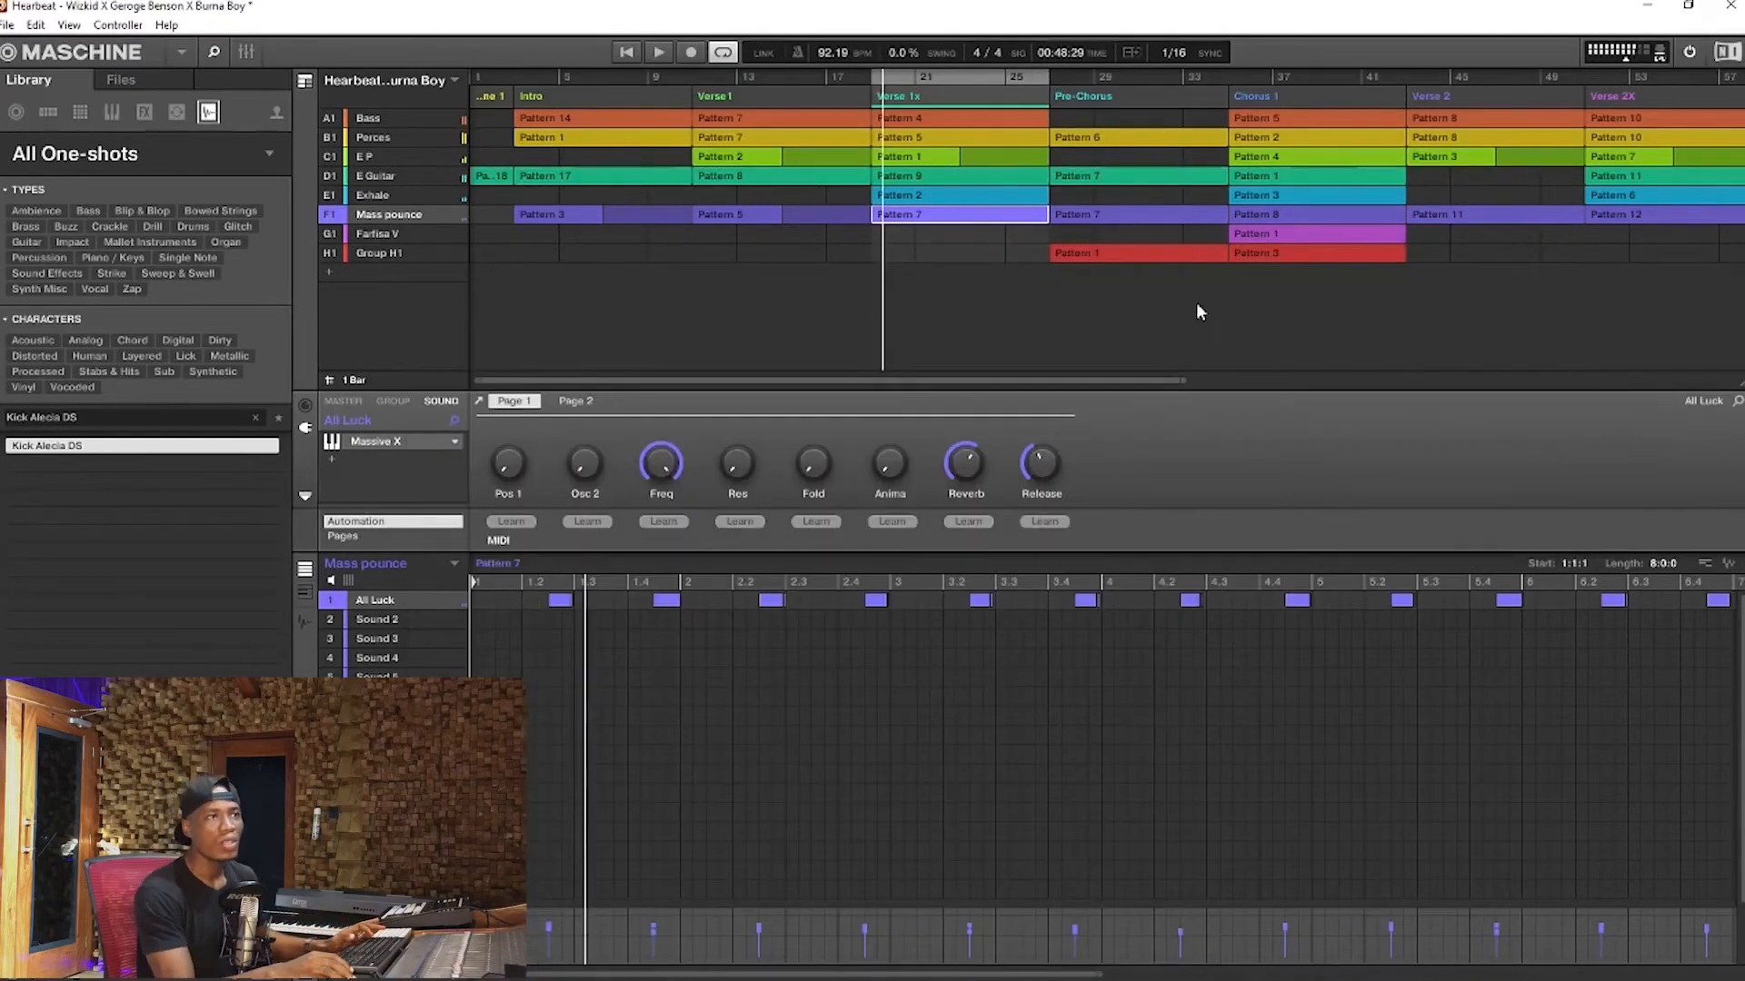
# Go to the start of the Pre-Chorus and play it with all groups
pyautogui.click(1060, 78)
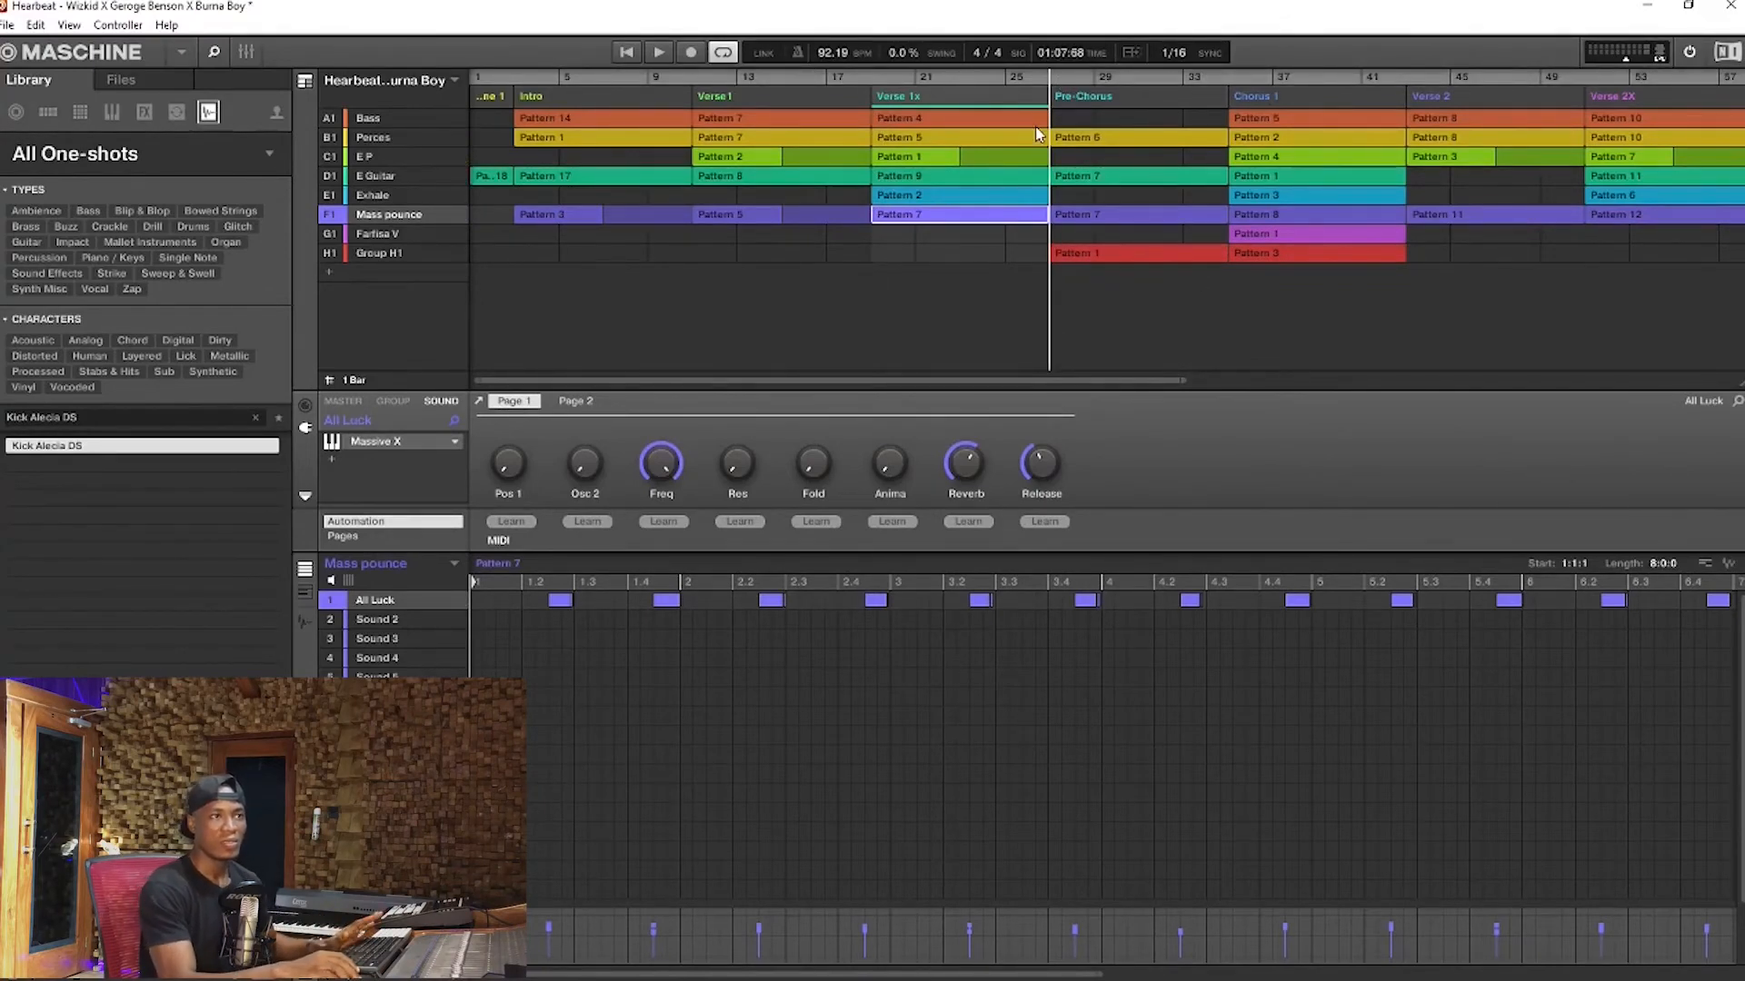
pyautogui.press('space')
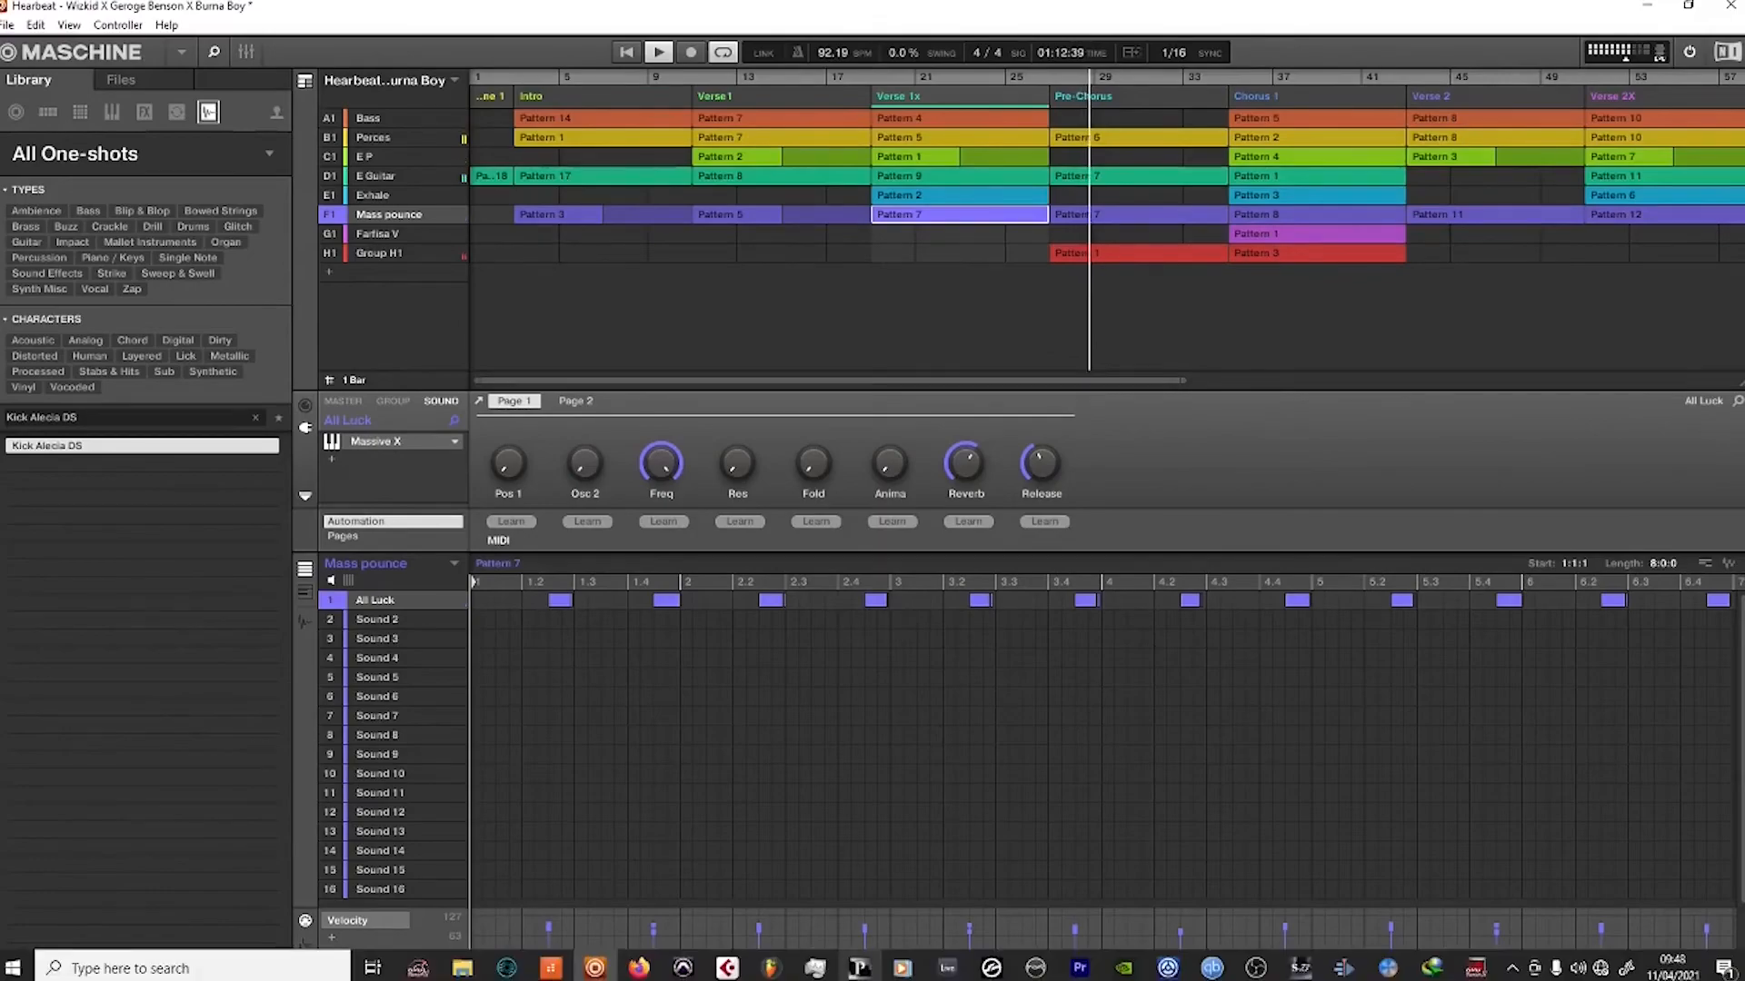
pyautogui.press('space')
# Switch to the FL Studio project, play the playlist from bar 27 and select bars 27 to 35 for looped playback
pyautogui.click(771, 968)
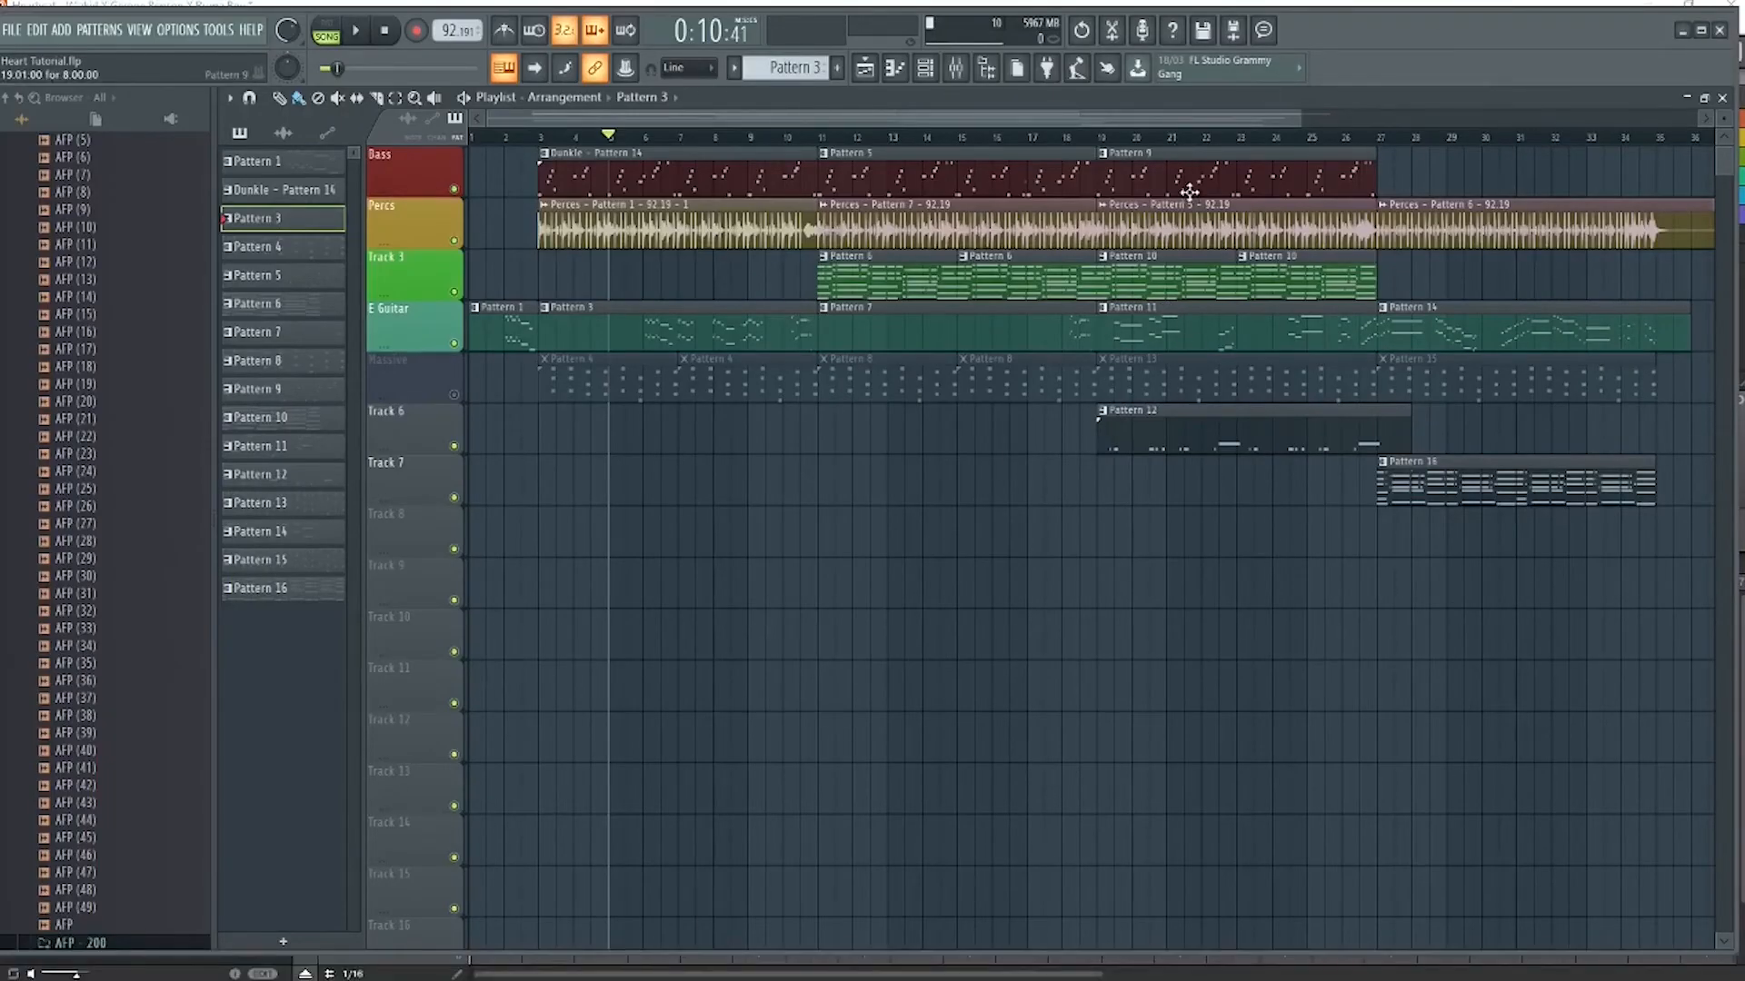
pyautogui.hscroll(1, 1378, 135)
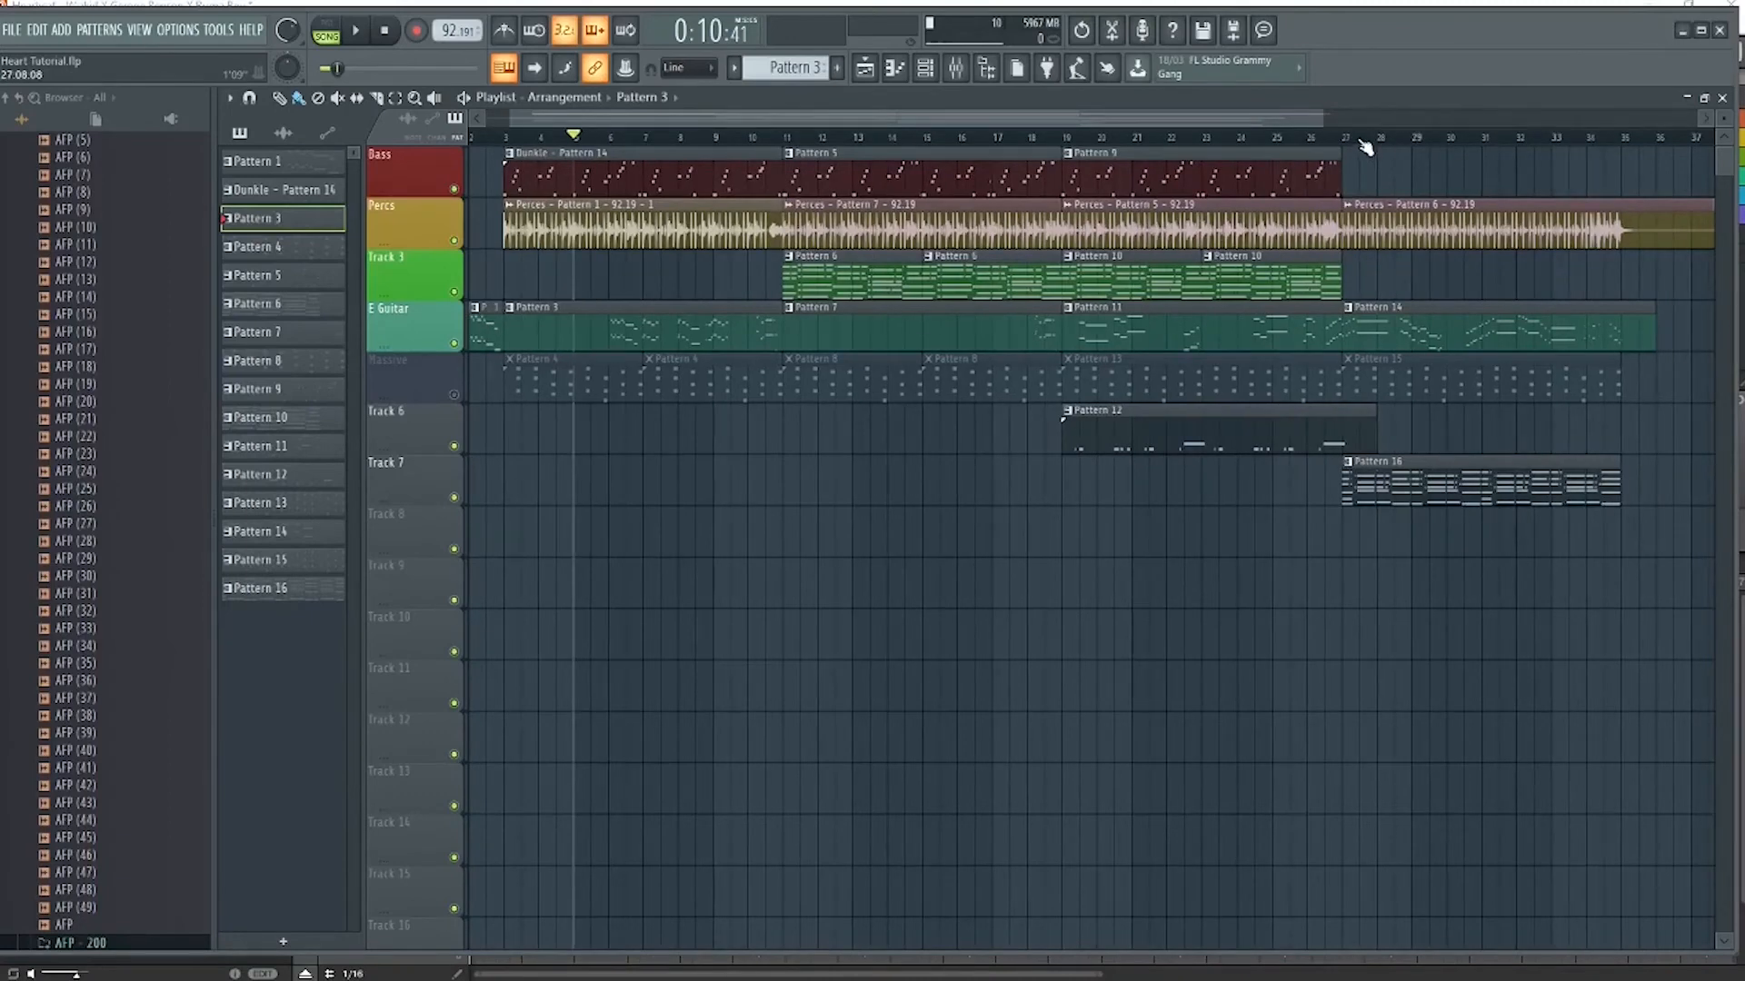
pyautogui.click(1344, 137)
pyautogui.press('space')
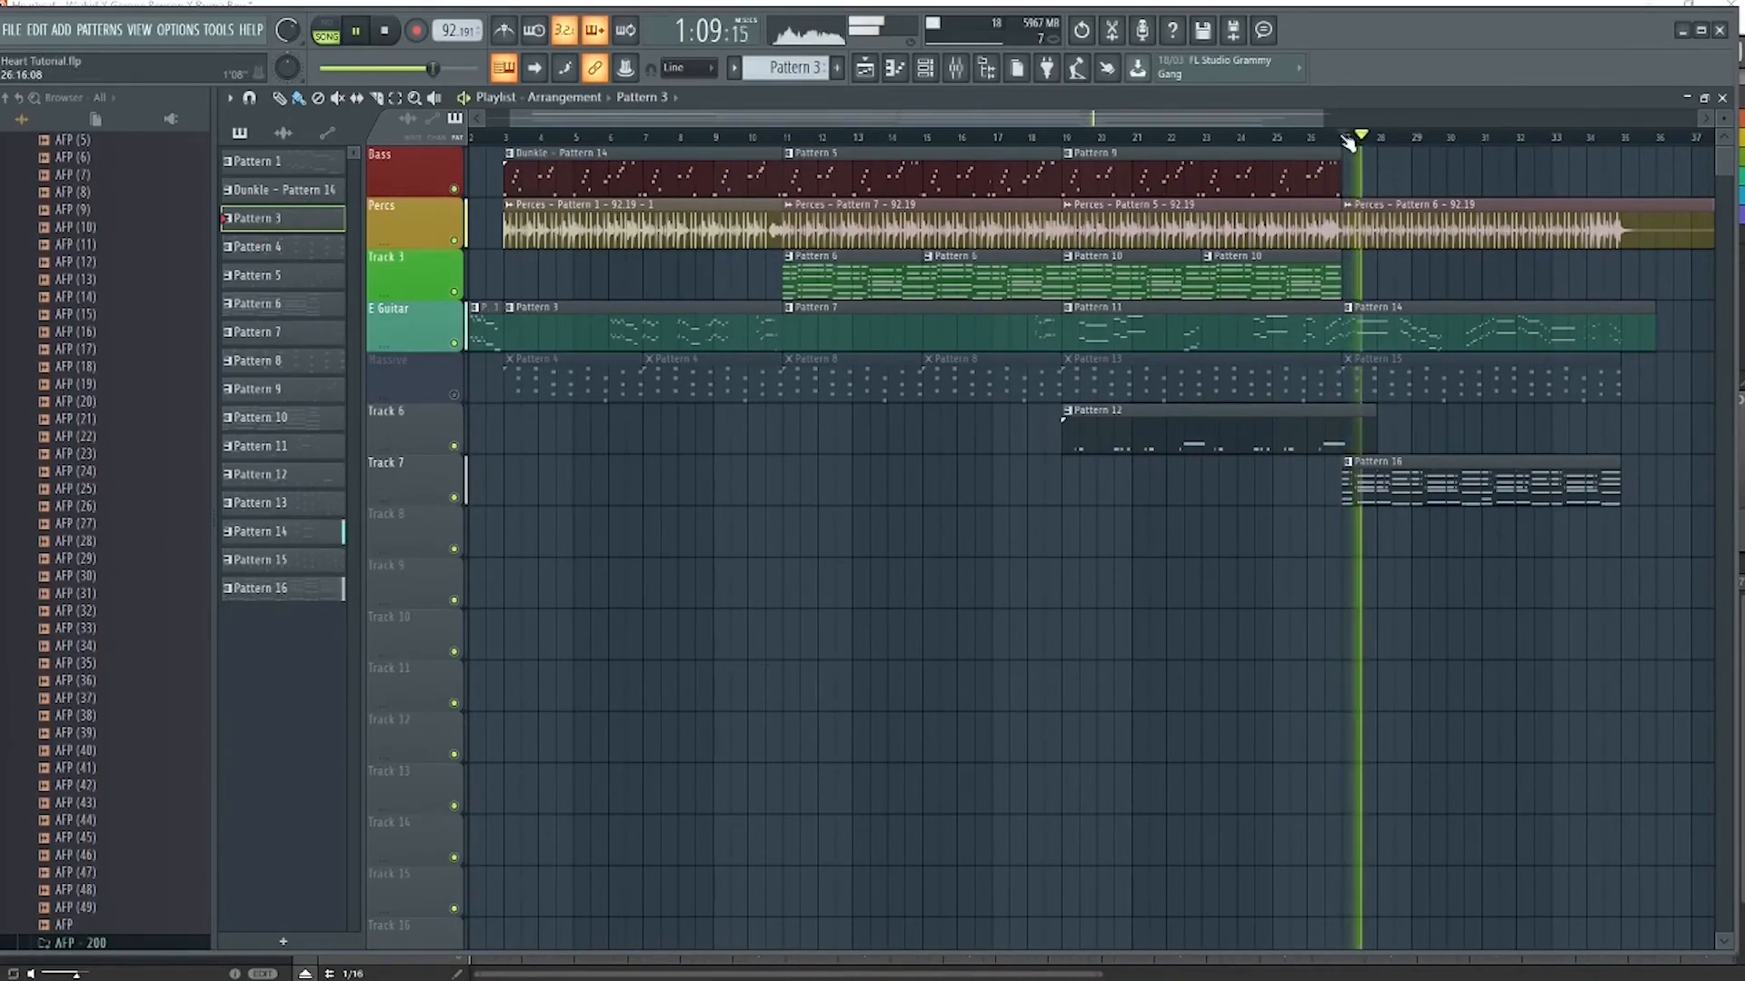
pyautogui.moveTo(1346, 137); pyautogui.dragTo(1621, 157)
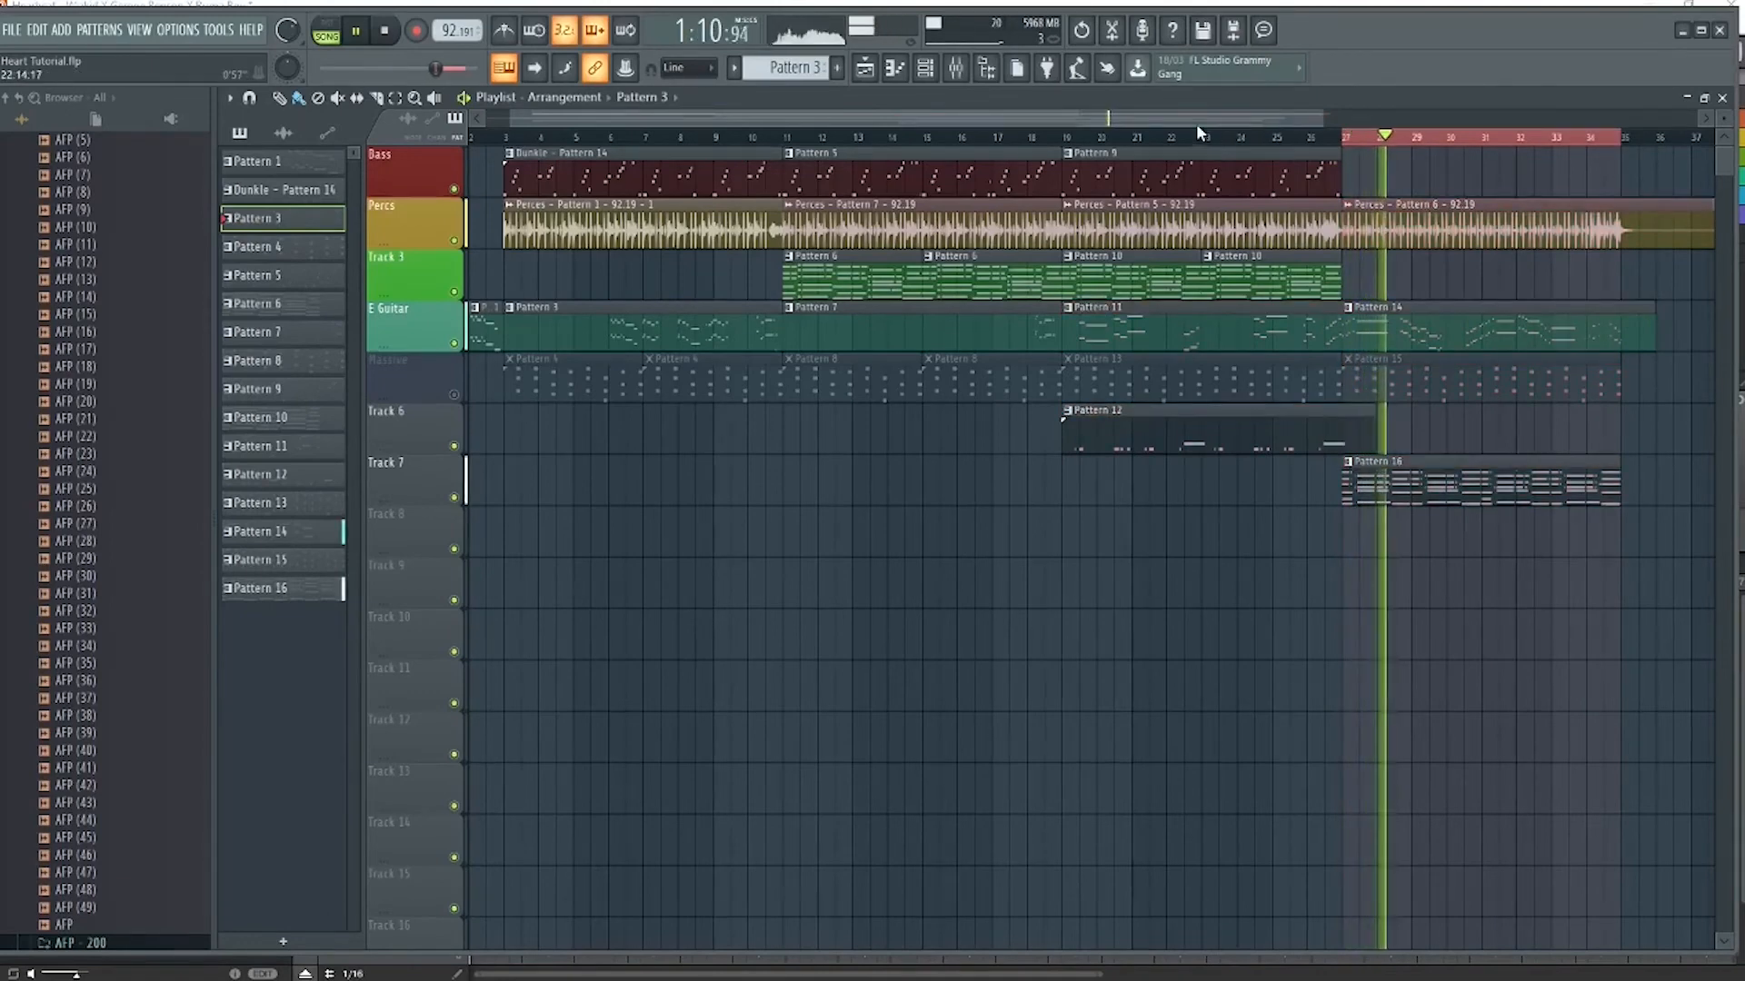
# View the notes of Pattern 16 on Track 7 in the piano roll, close it and stop playback
pyautogui.hscroll(9, 1196, 123)
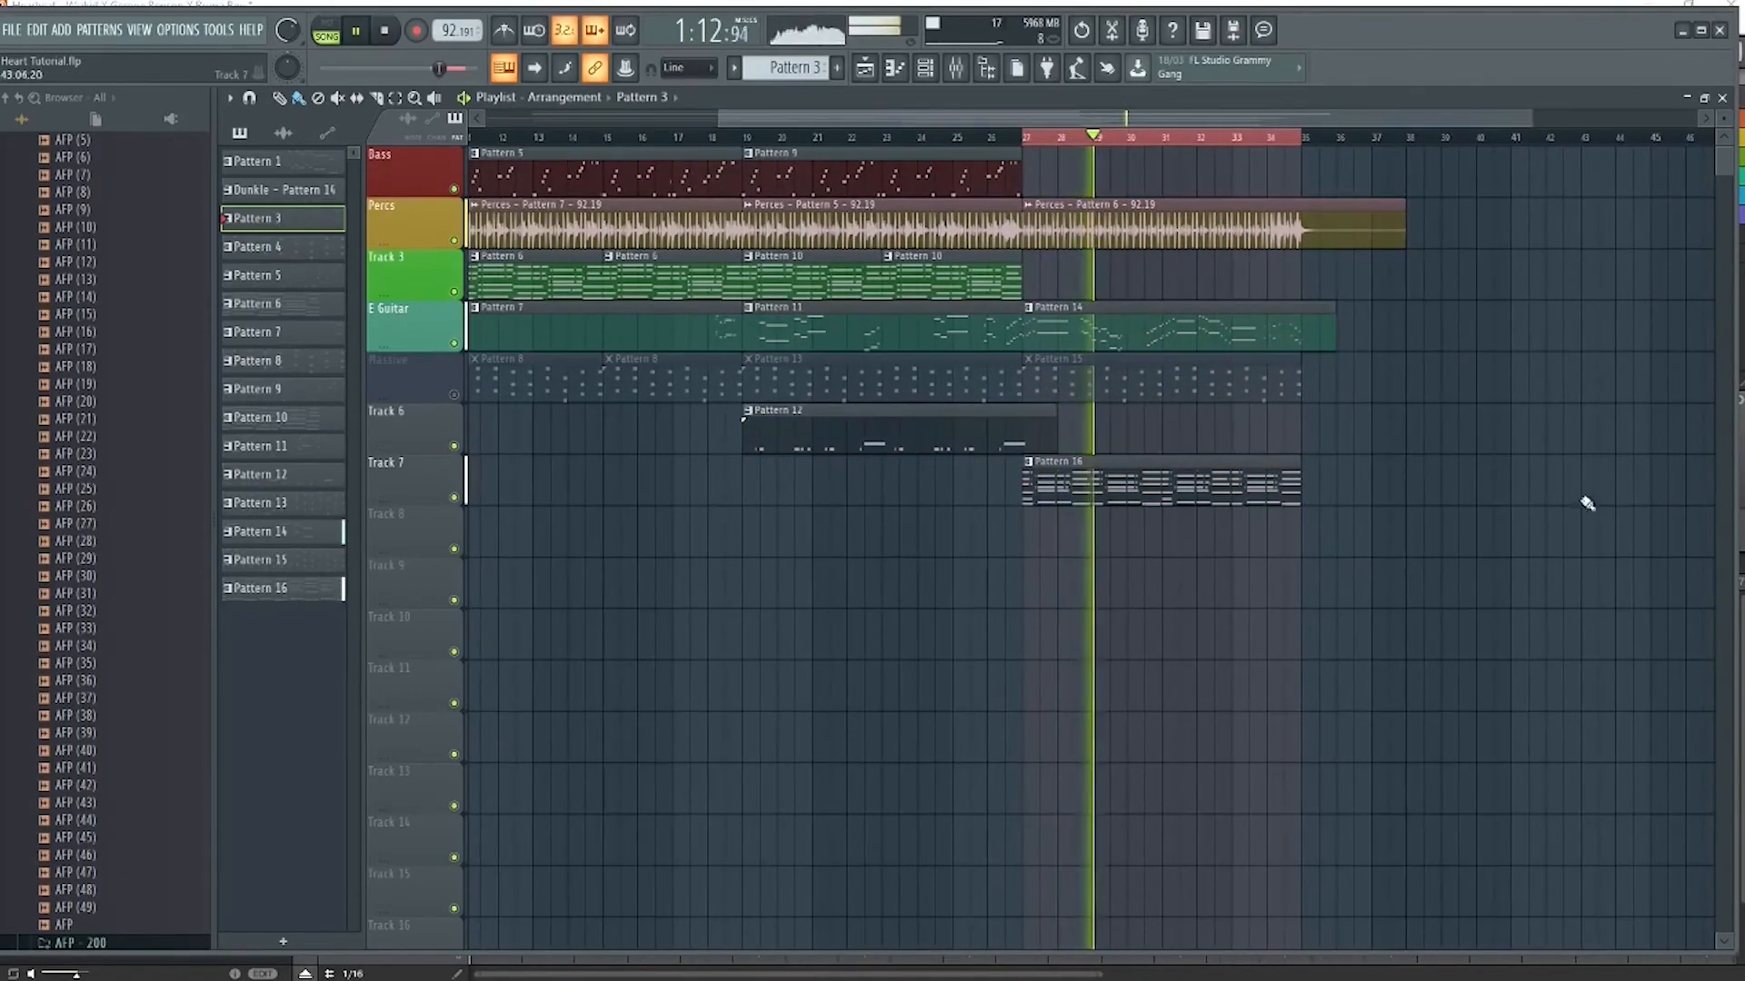
pyautogui.doubleClick(1093, 491)
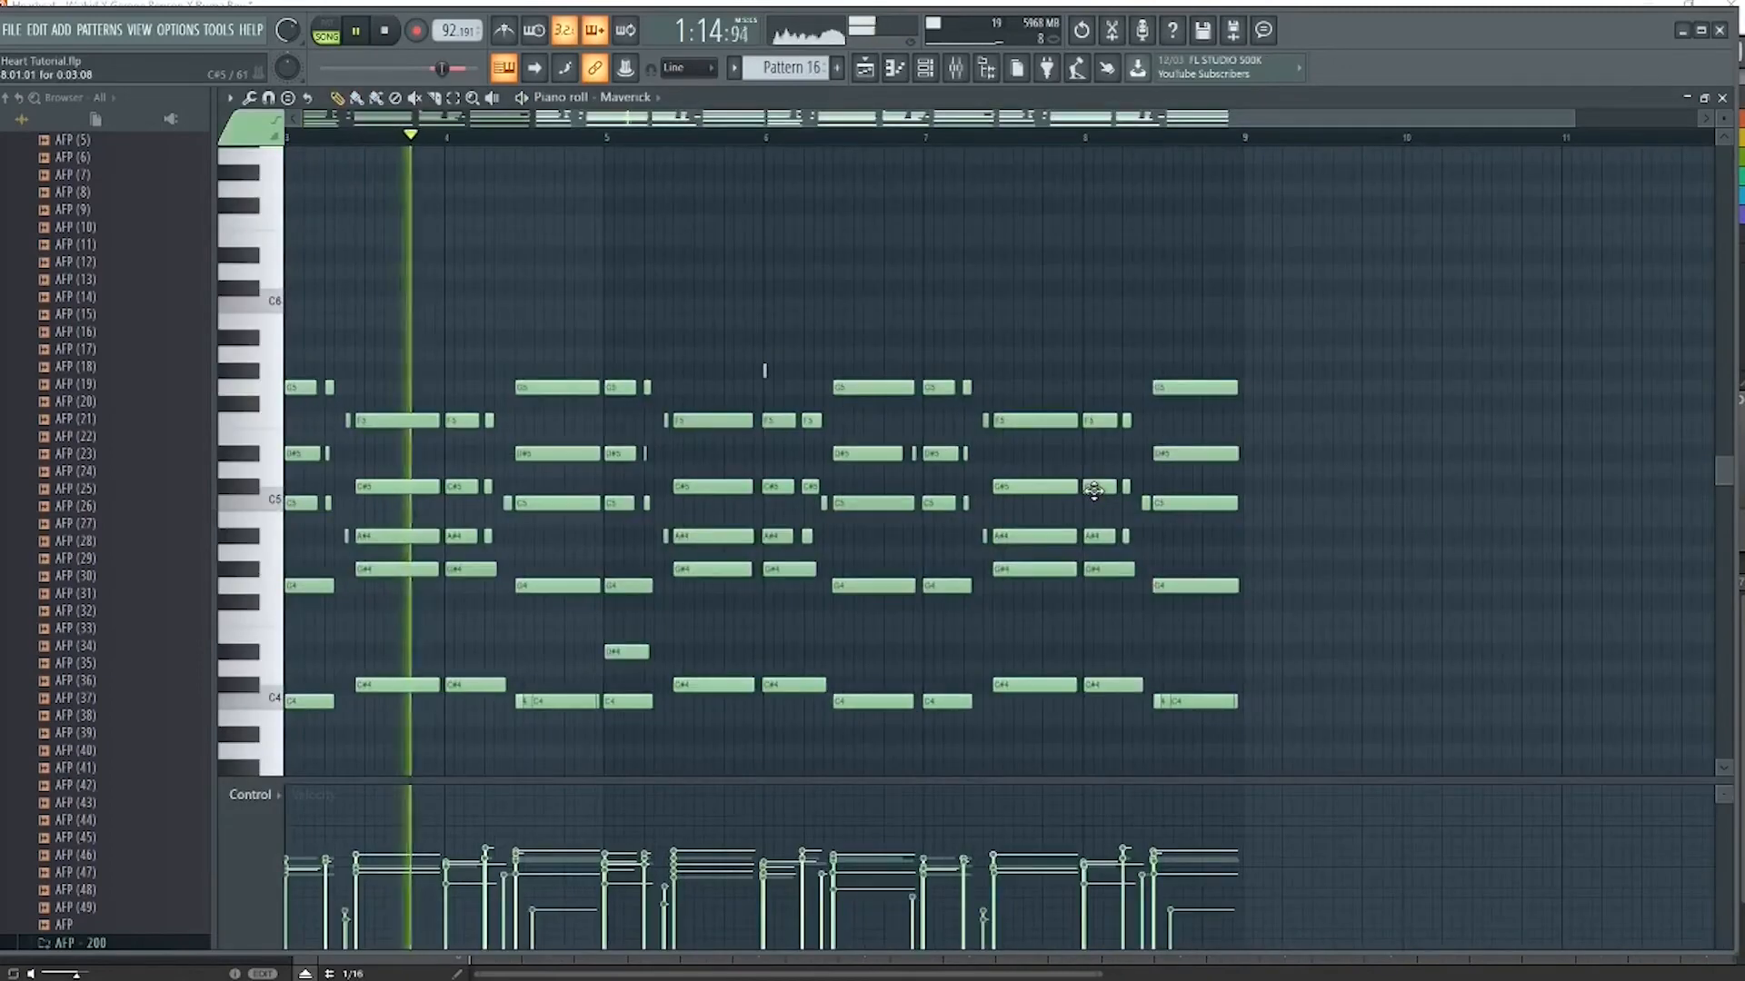
pyautogui.press('Escape')
pyautogui.press('space')
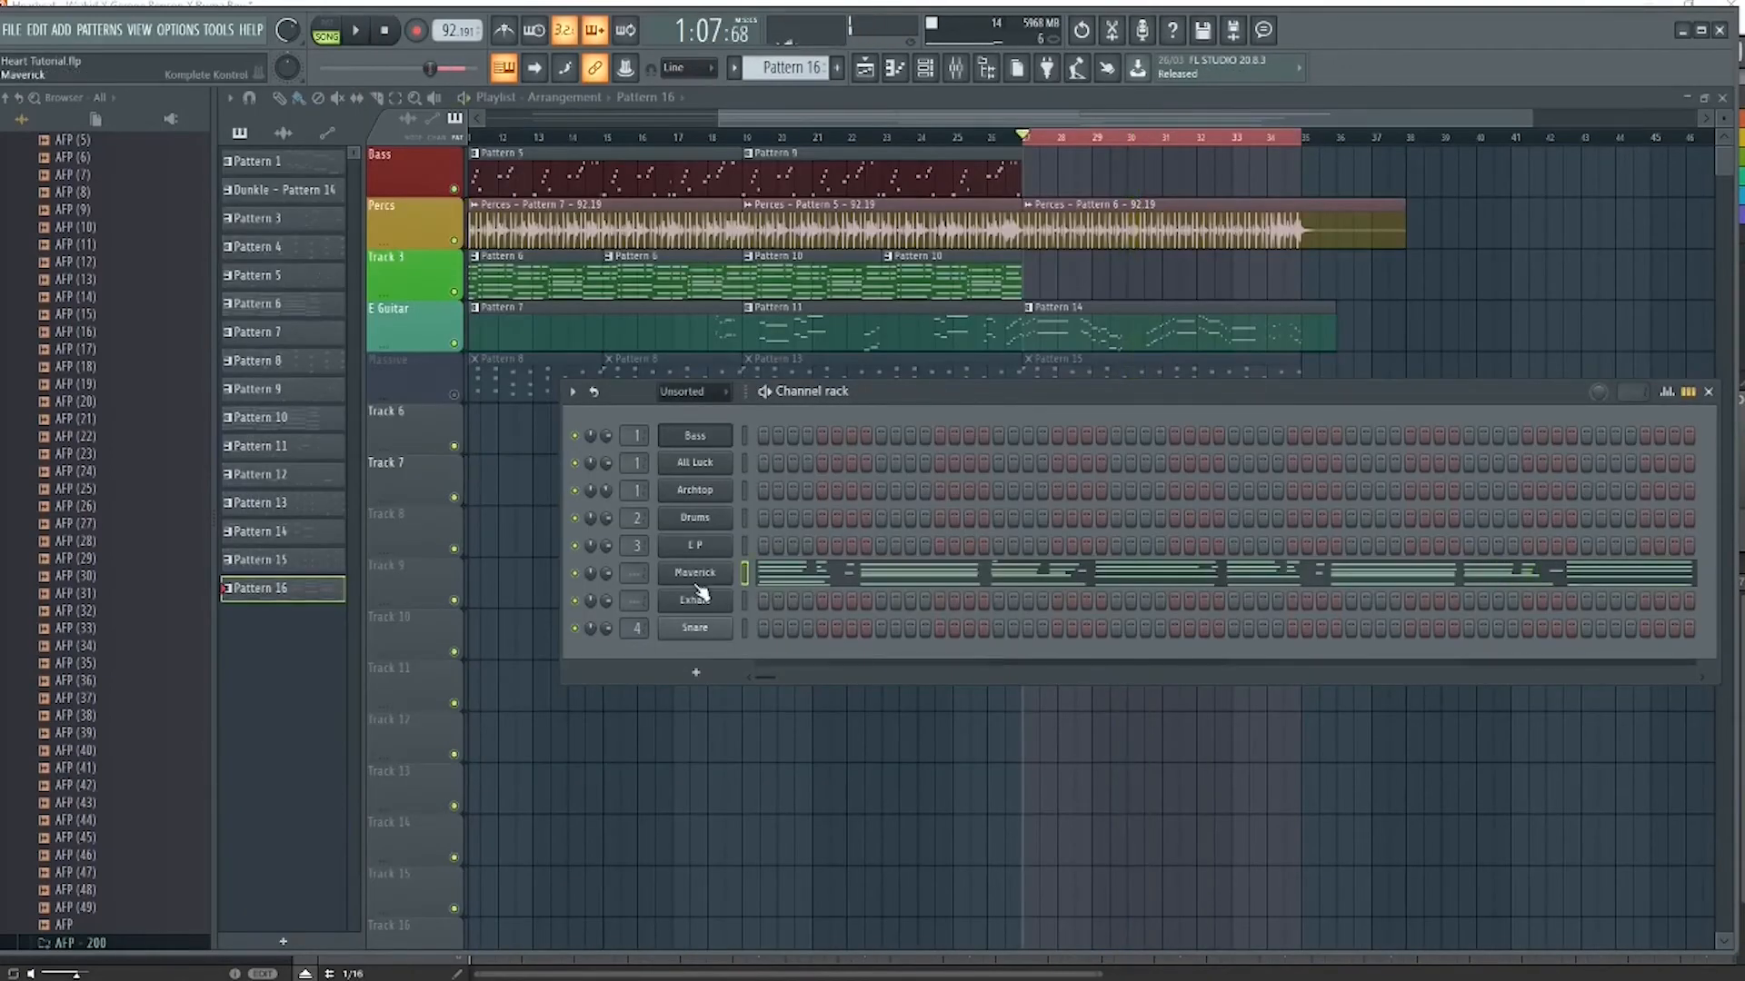
# Show the Maverick channel's Komplete Kontrol instrument and move its window below the playlist's upper tracks
pyautogui.click(707, 581)
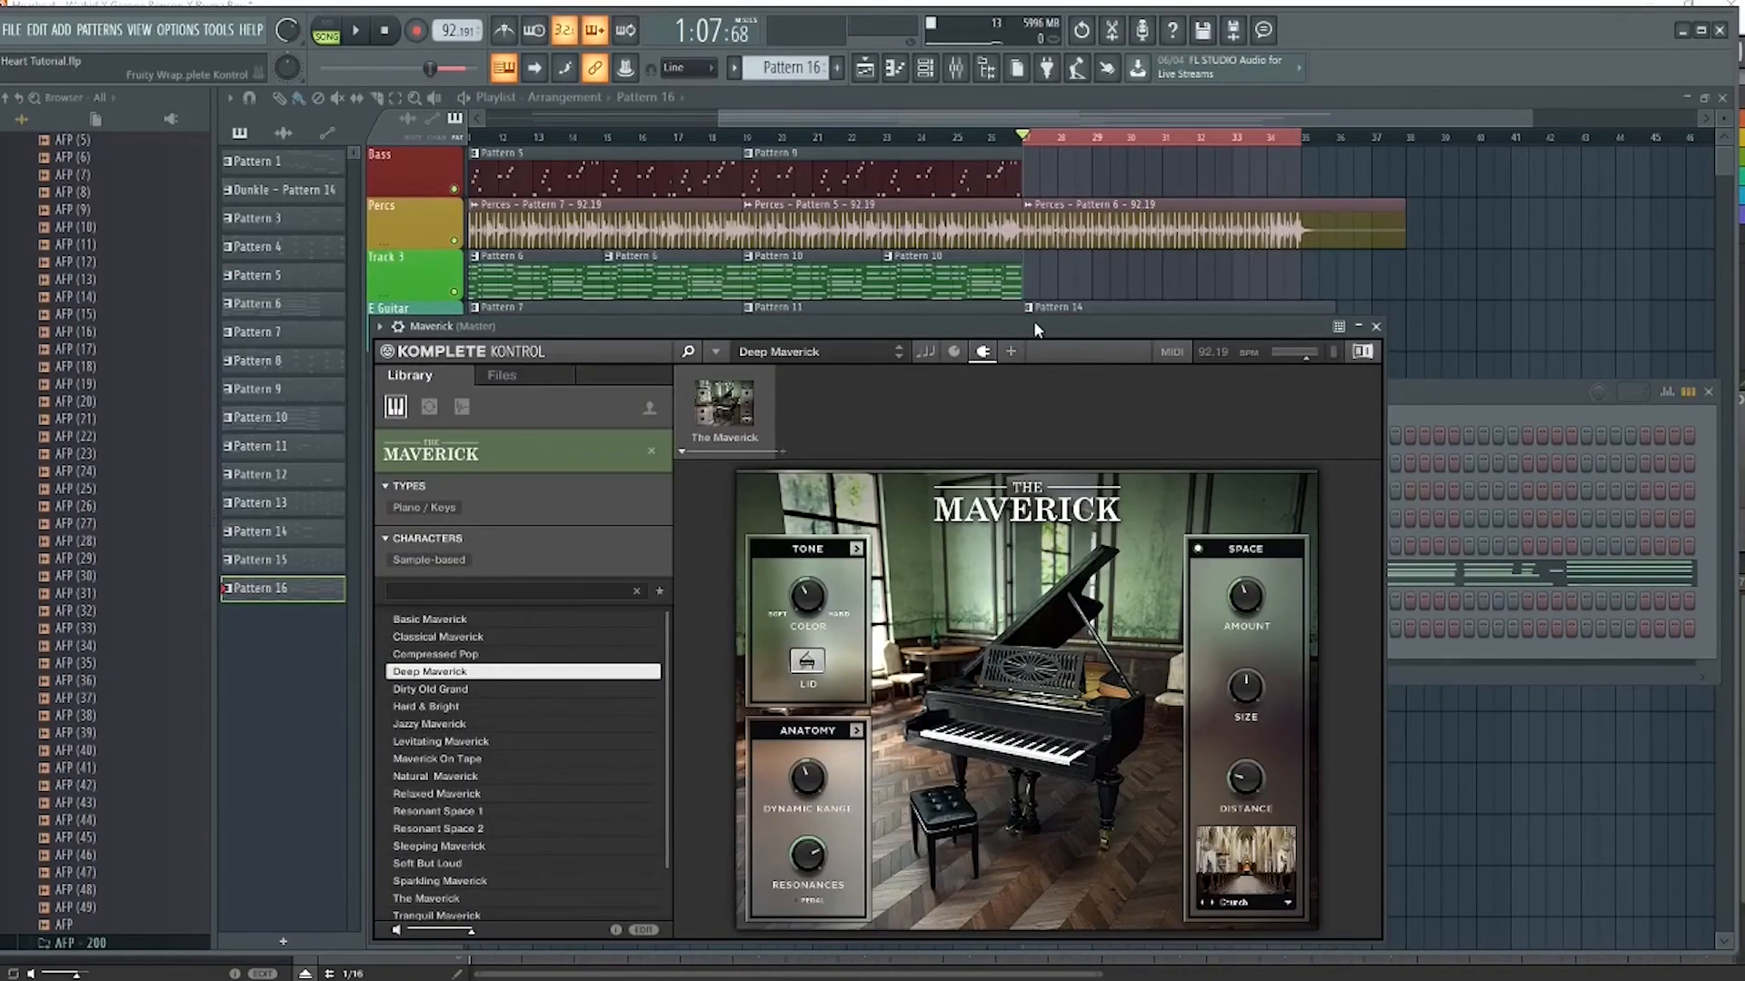
pyautogui.moveTo(958, 318); pyautogui.dragTo(1080, 209)
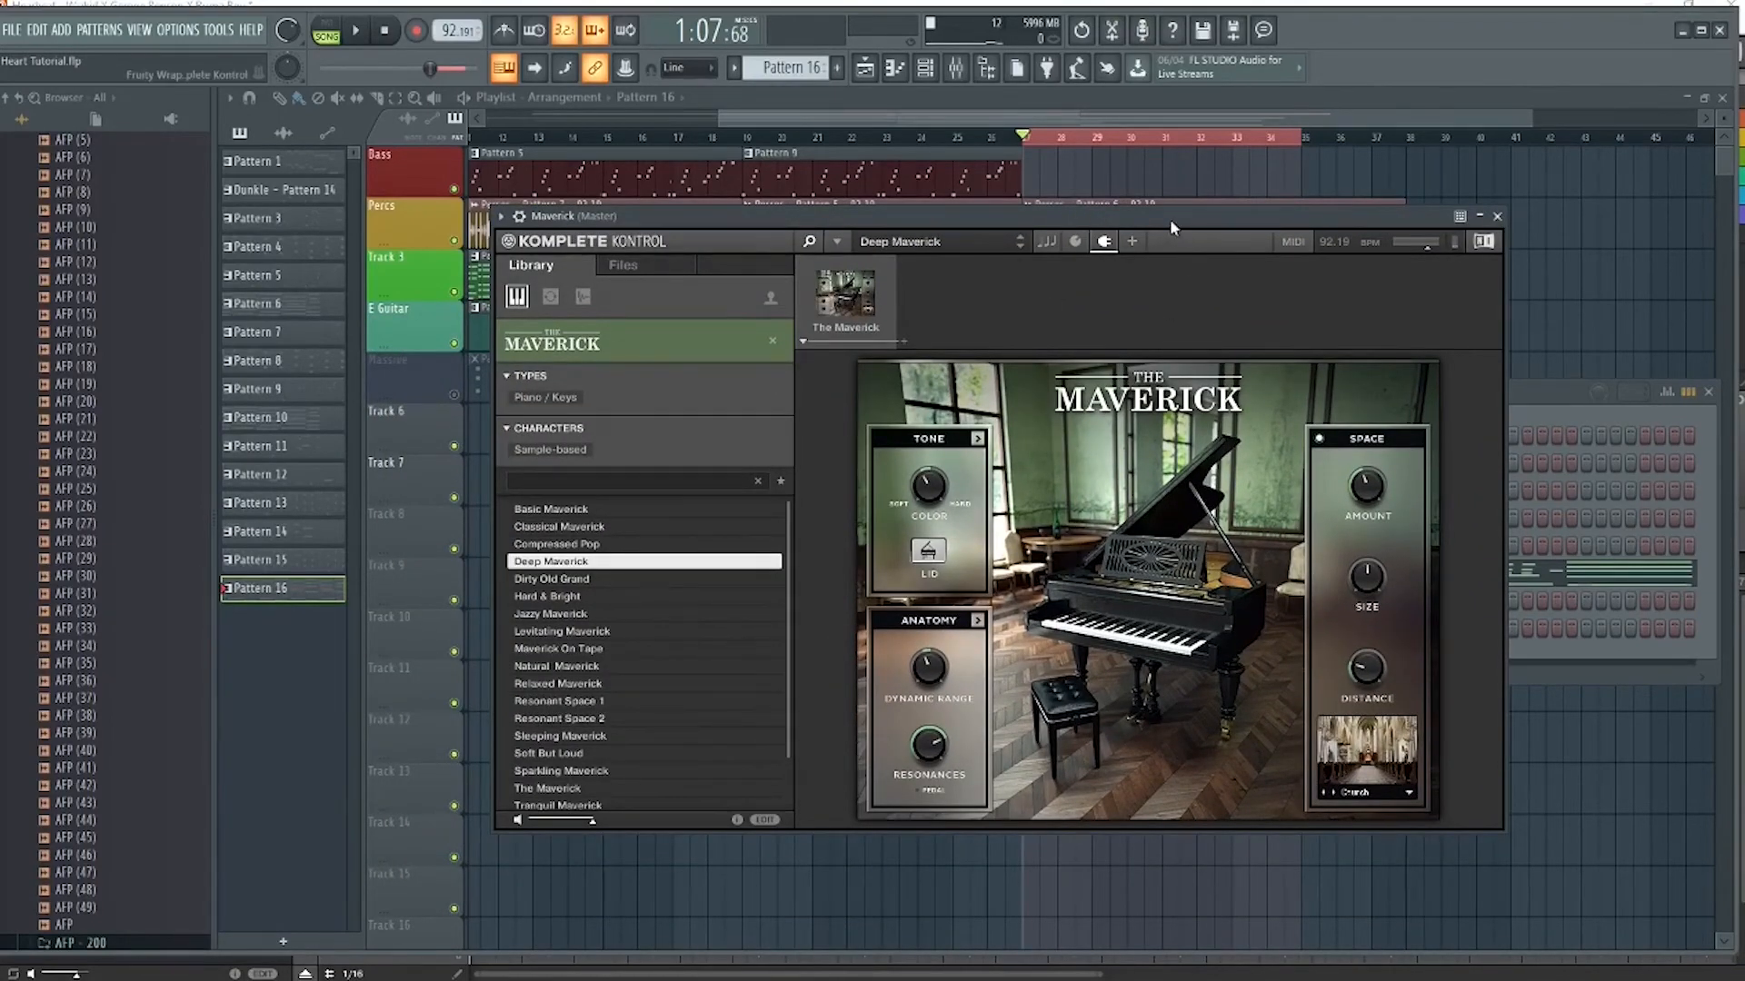
pyautogui.moveTo(1170, 218); pyautogui.dragTo(1208, 369)
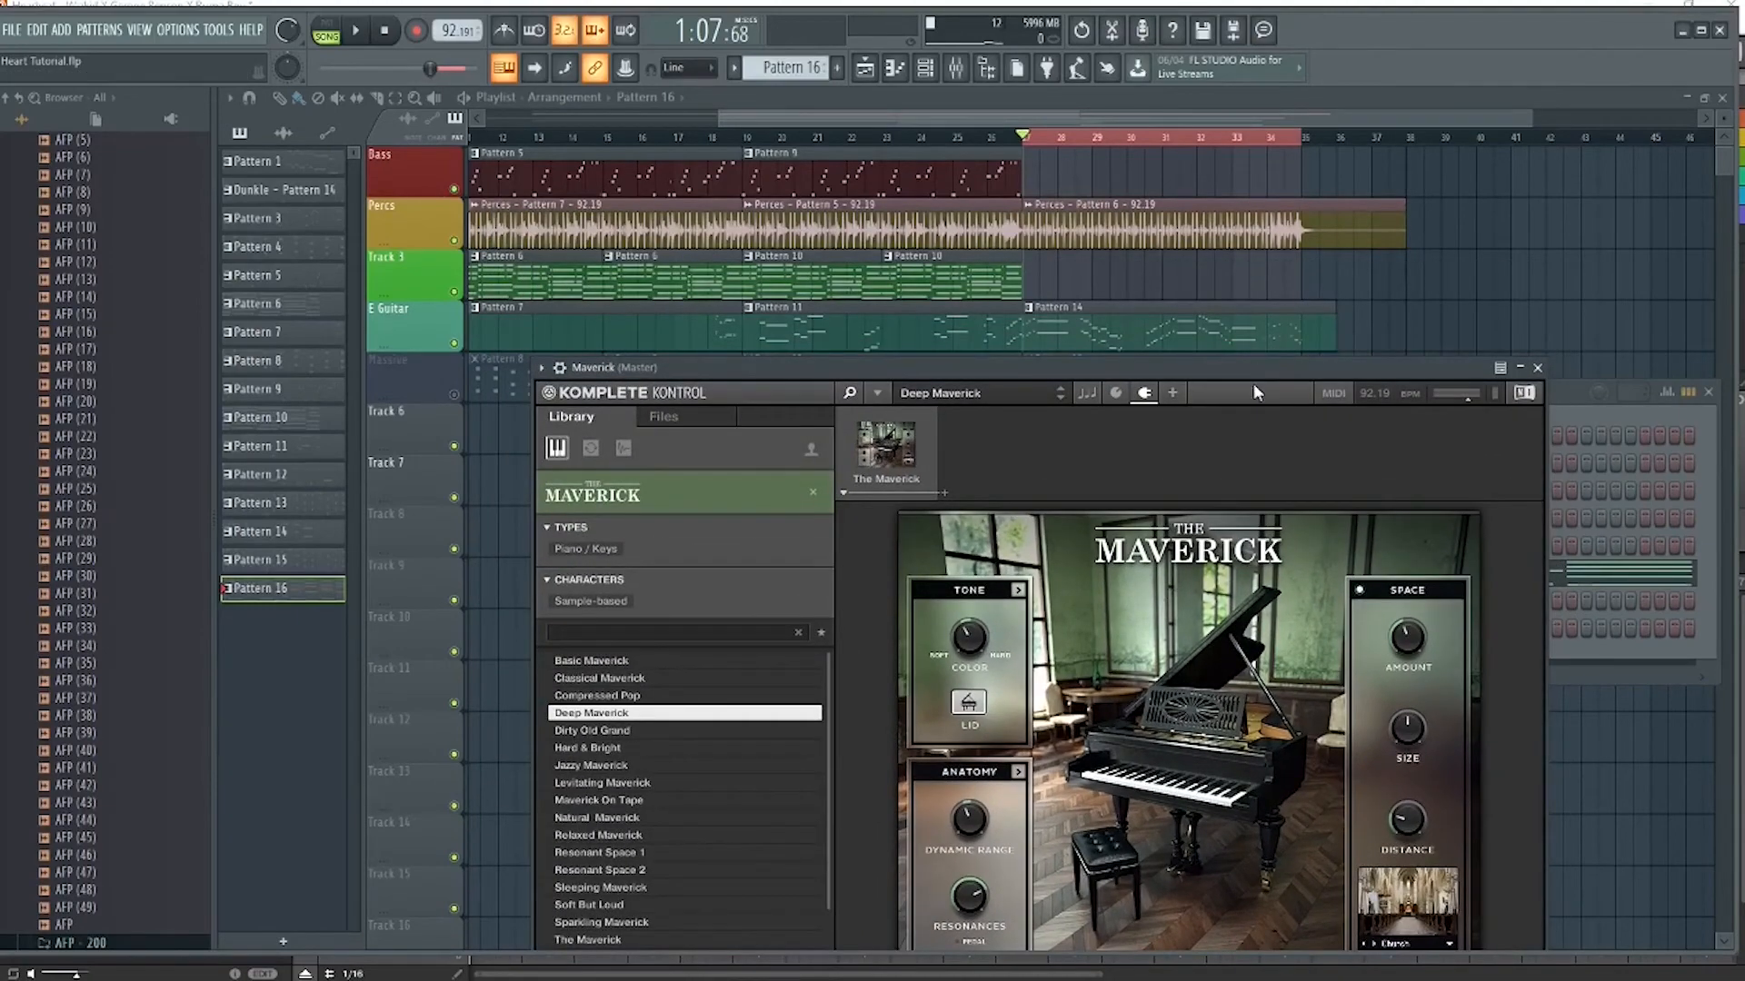
pyautogui.moveTo(1254, 369); pyautogui.dragTo(1358, 332)
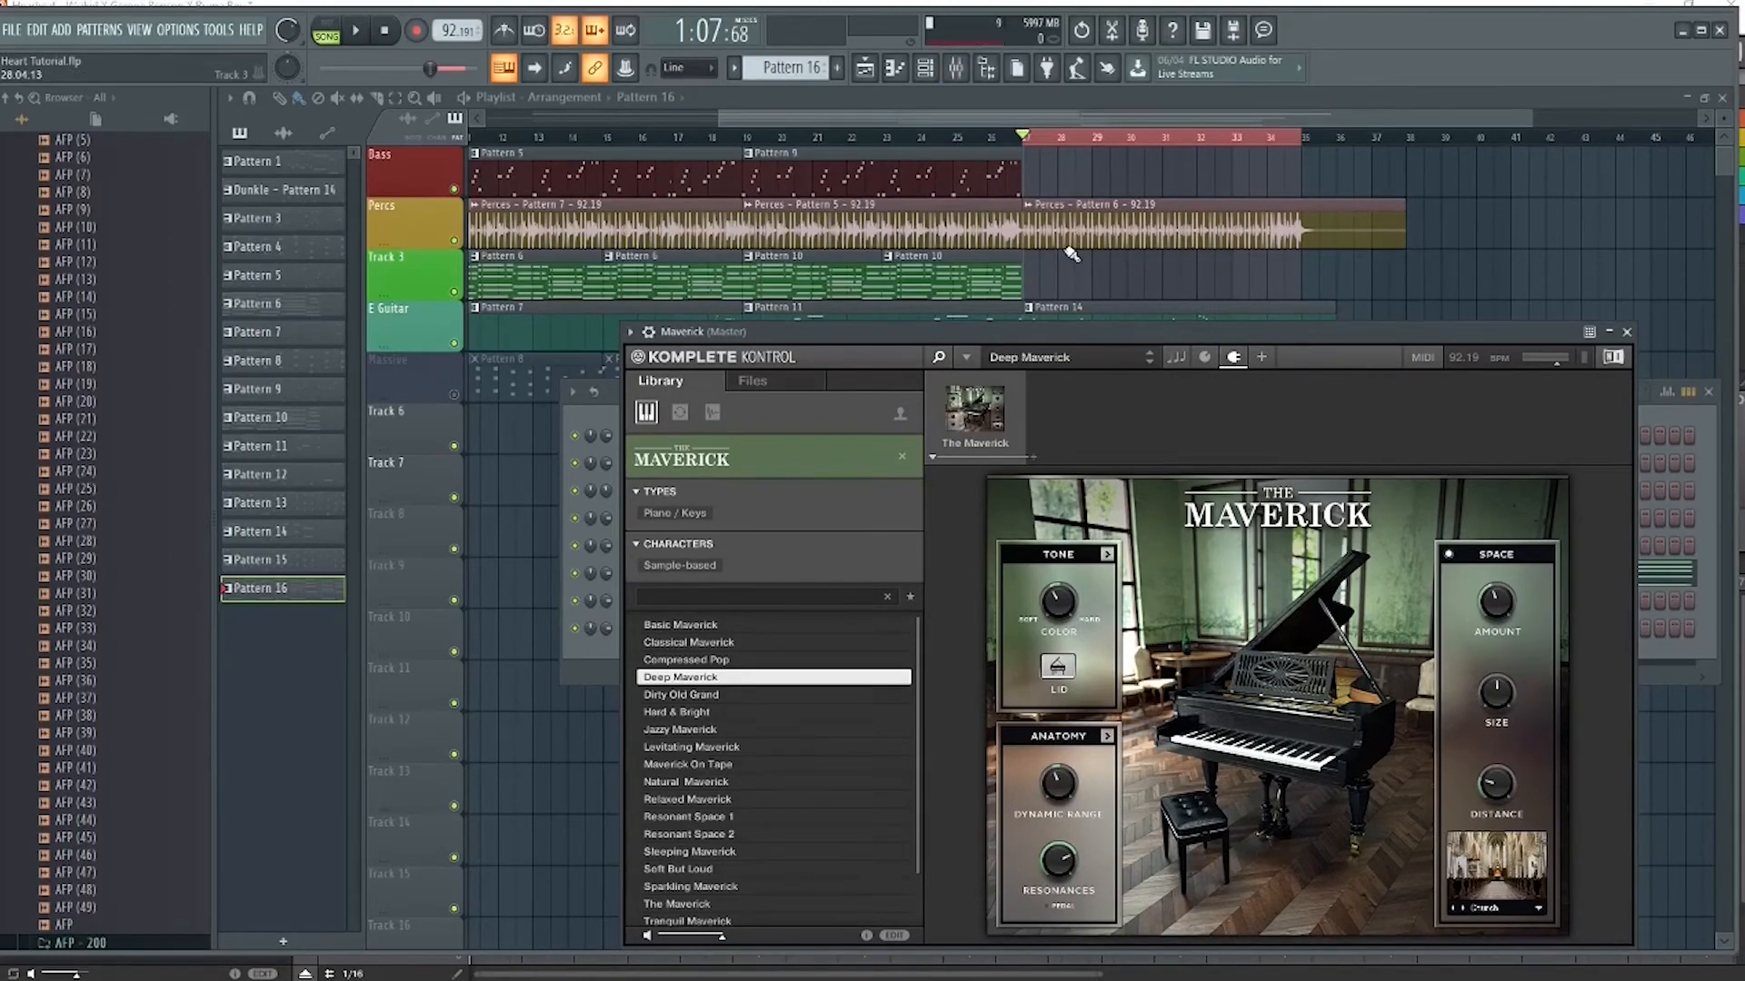
# Play the looped bars 27 to 35 with the Deep Maverick piano in view, stop, and close the instrument window
pyautogui.press('space')
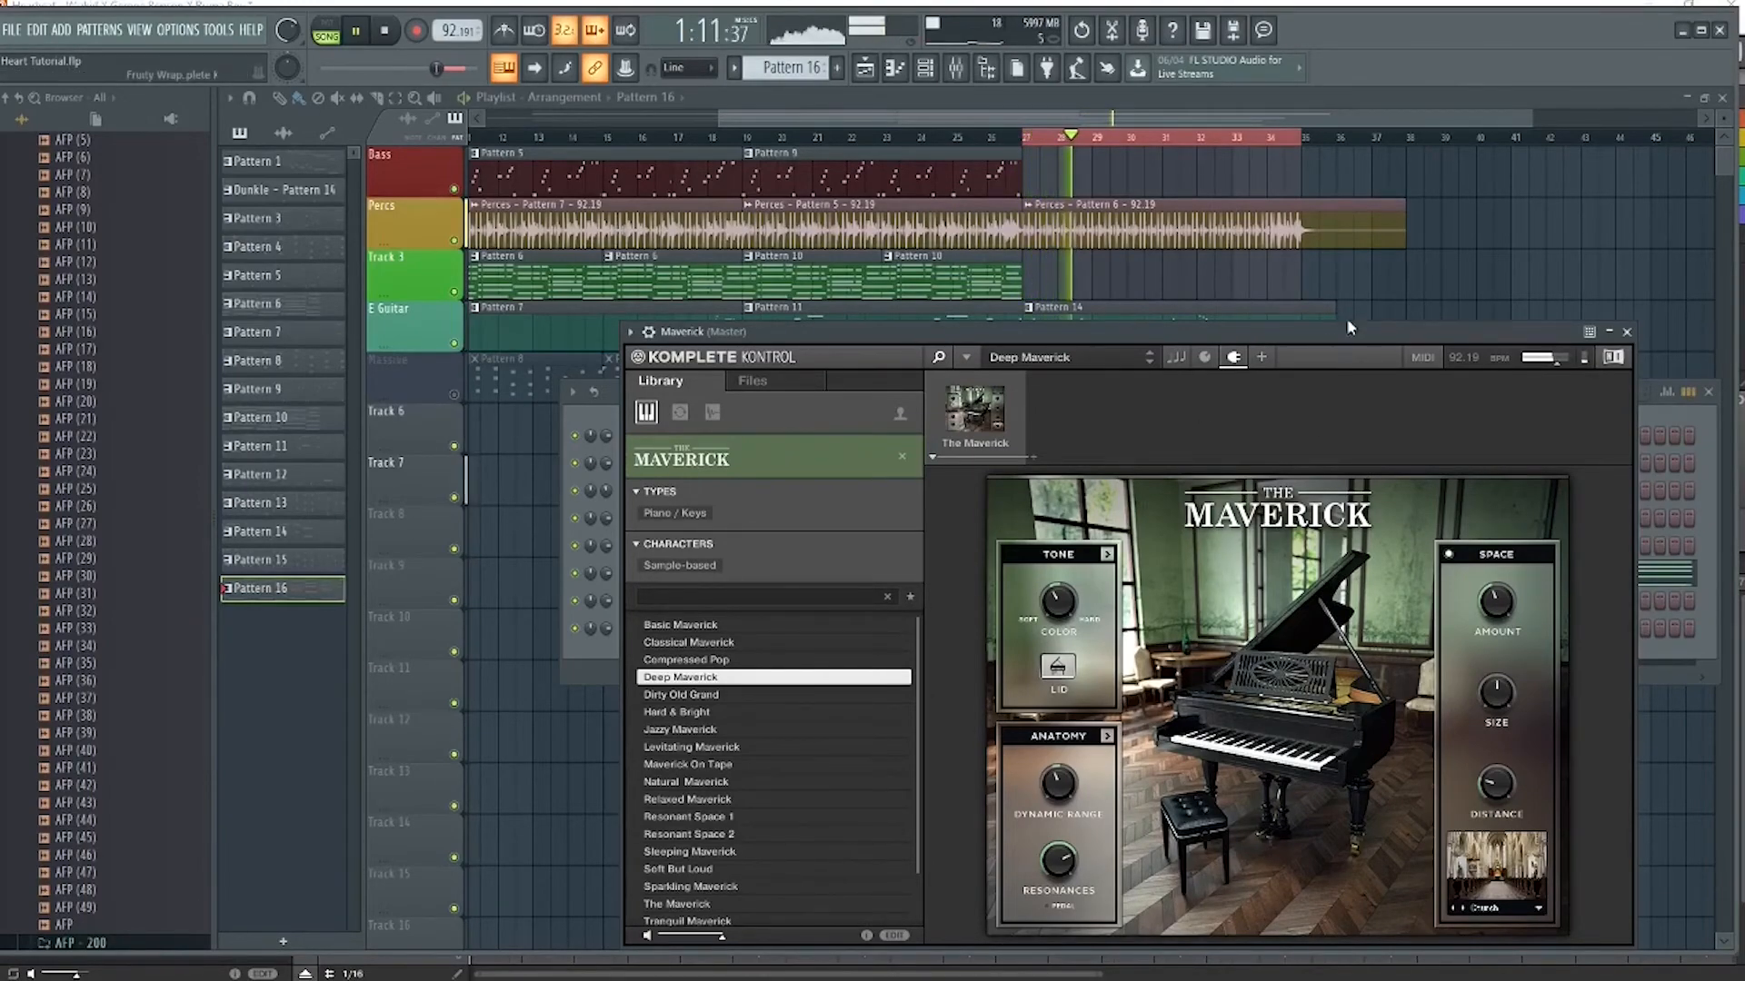
pyautogui.moveTo(1349, 336); pyautogui.dragTo(1126, 309)
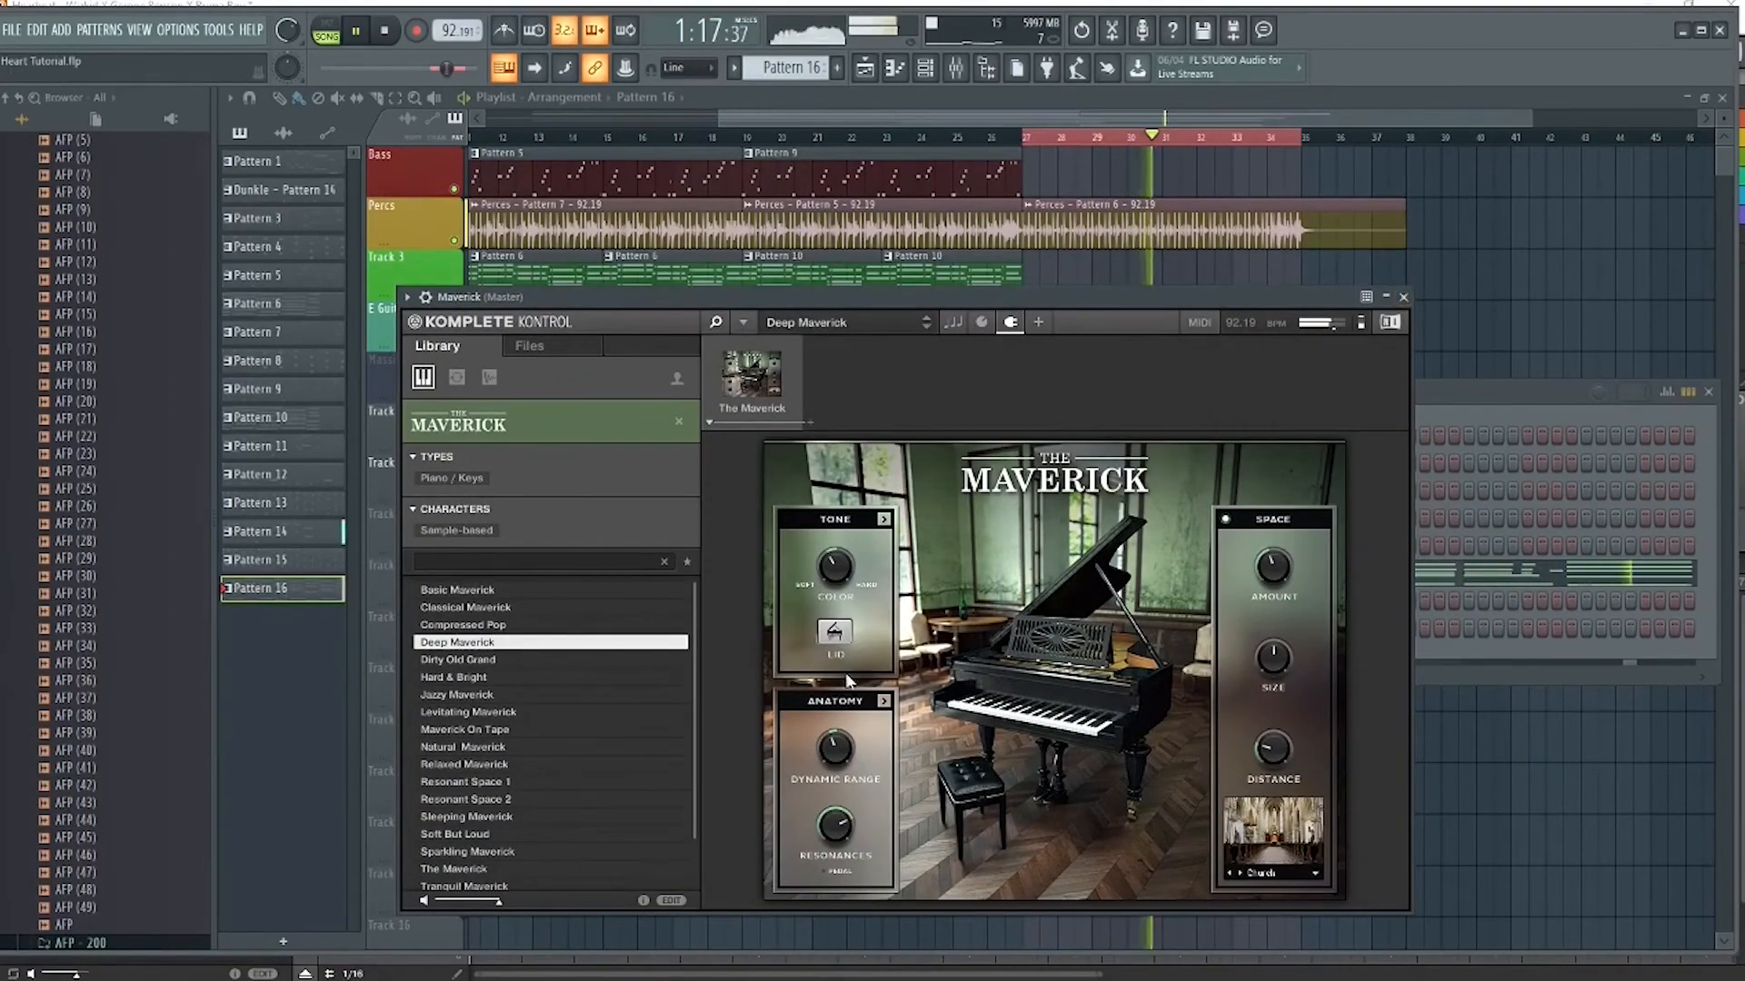
pyautogui.press('space')
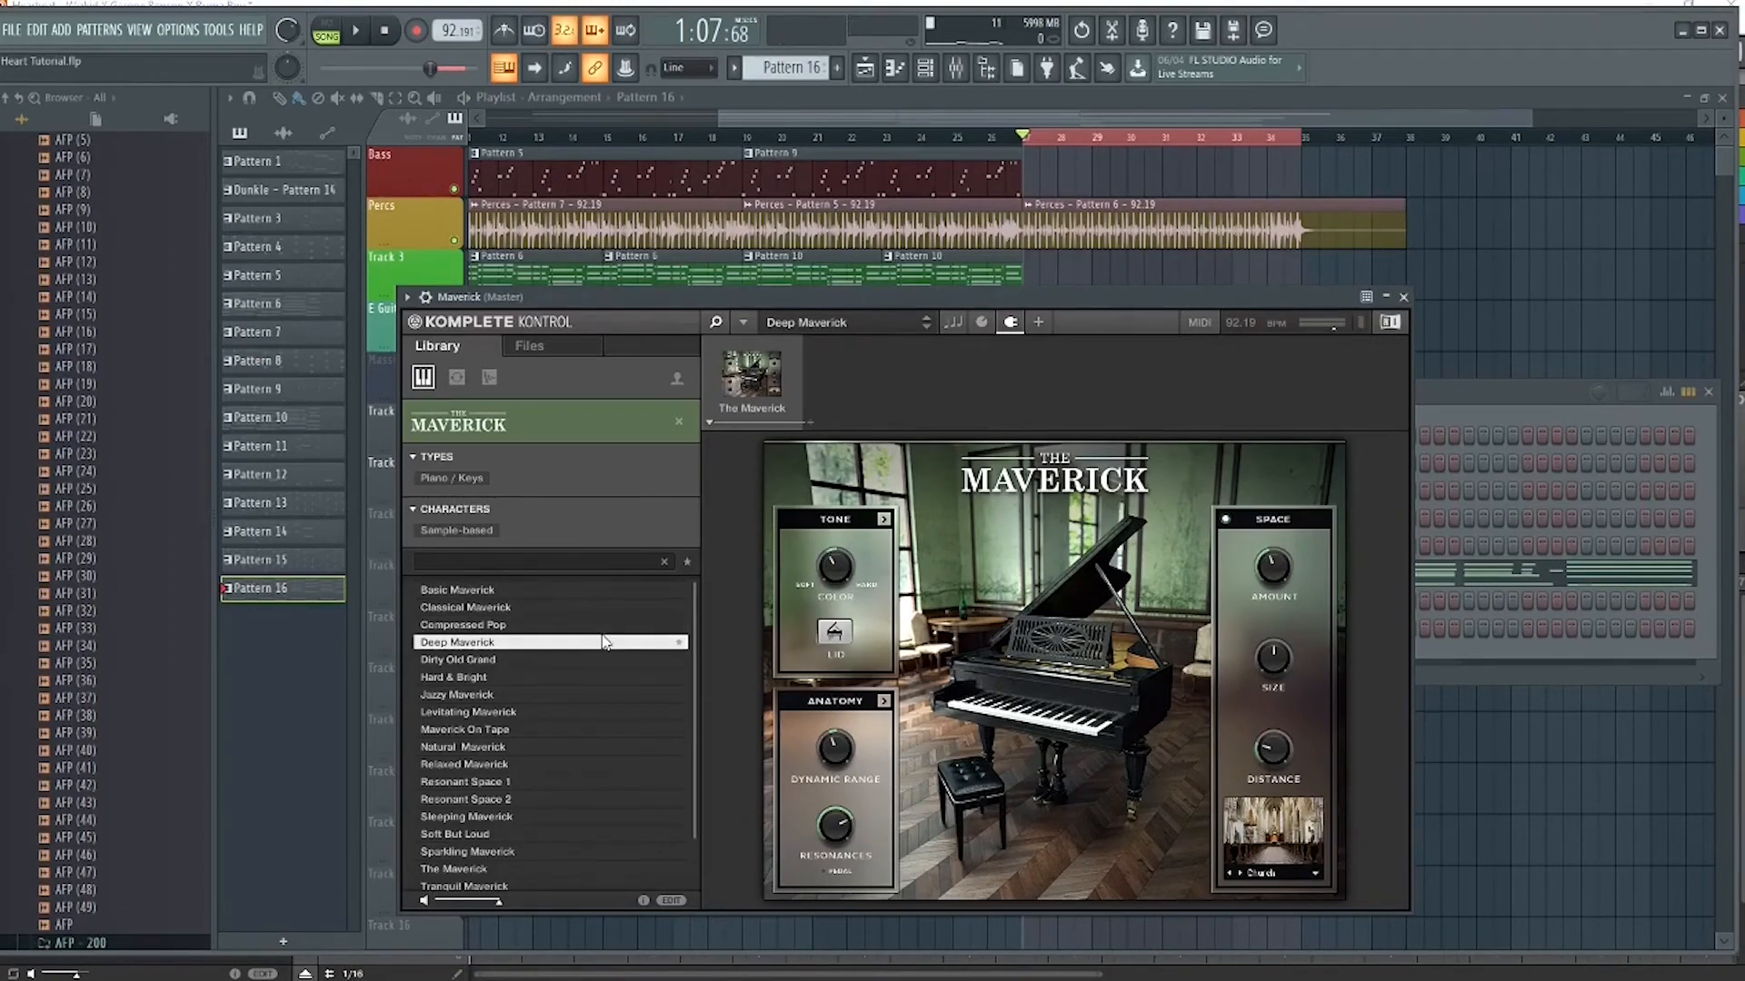
pyautogui.click(1404, 297)
# View the Maverick notes of Pattern 16 in the piano roll, play the pattern alone with the metronome on, and stop
pyautogui.press('space')
pyautogui.click(1201, 597)
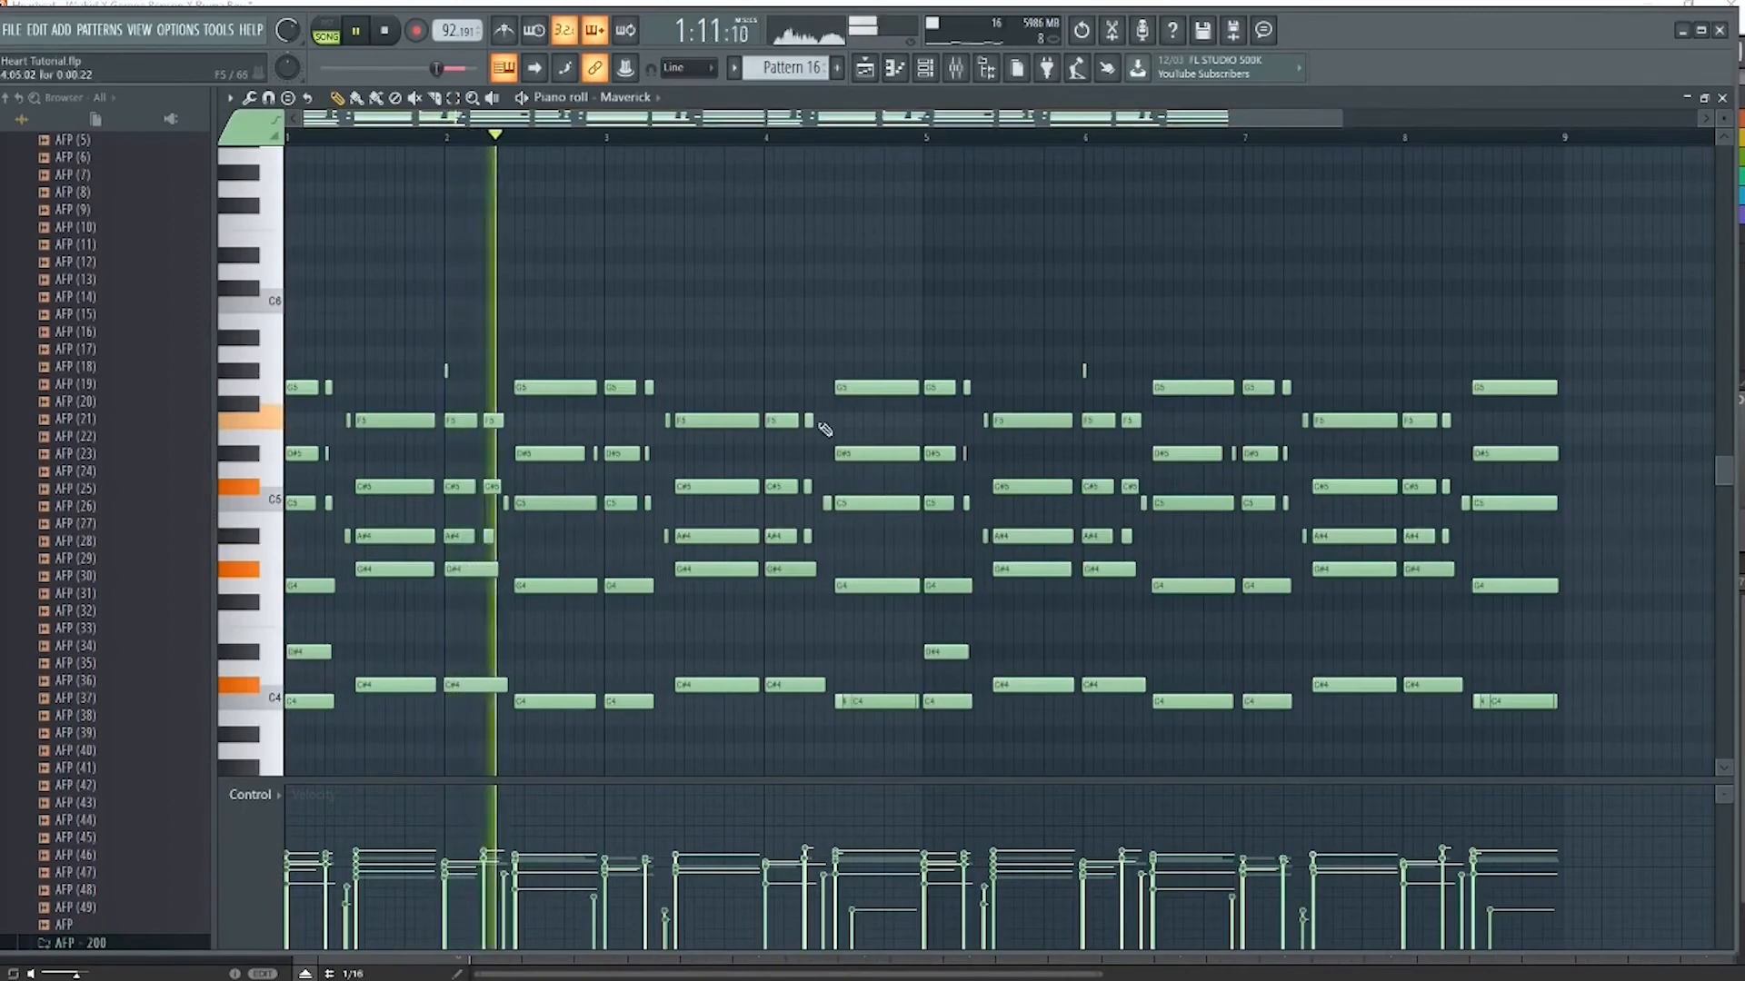
pyautogui.click(325, 36)
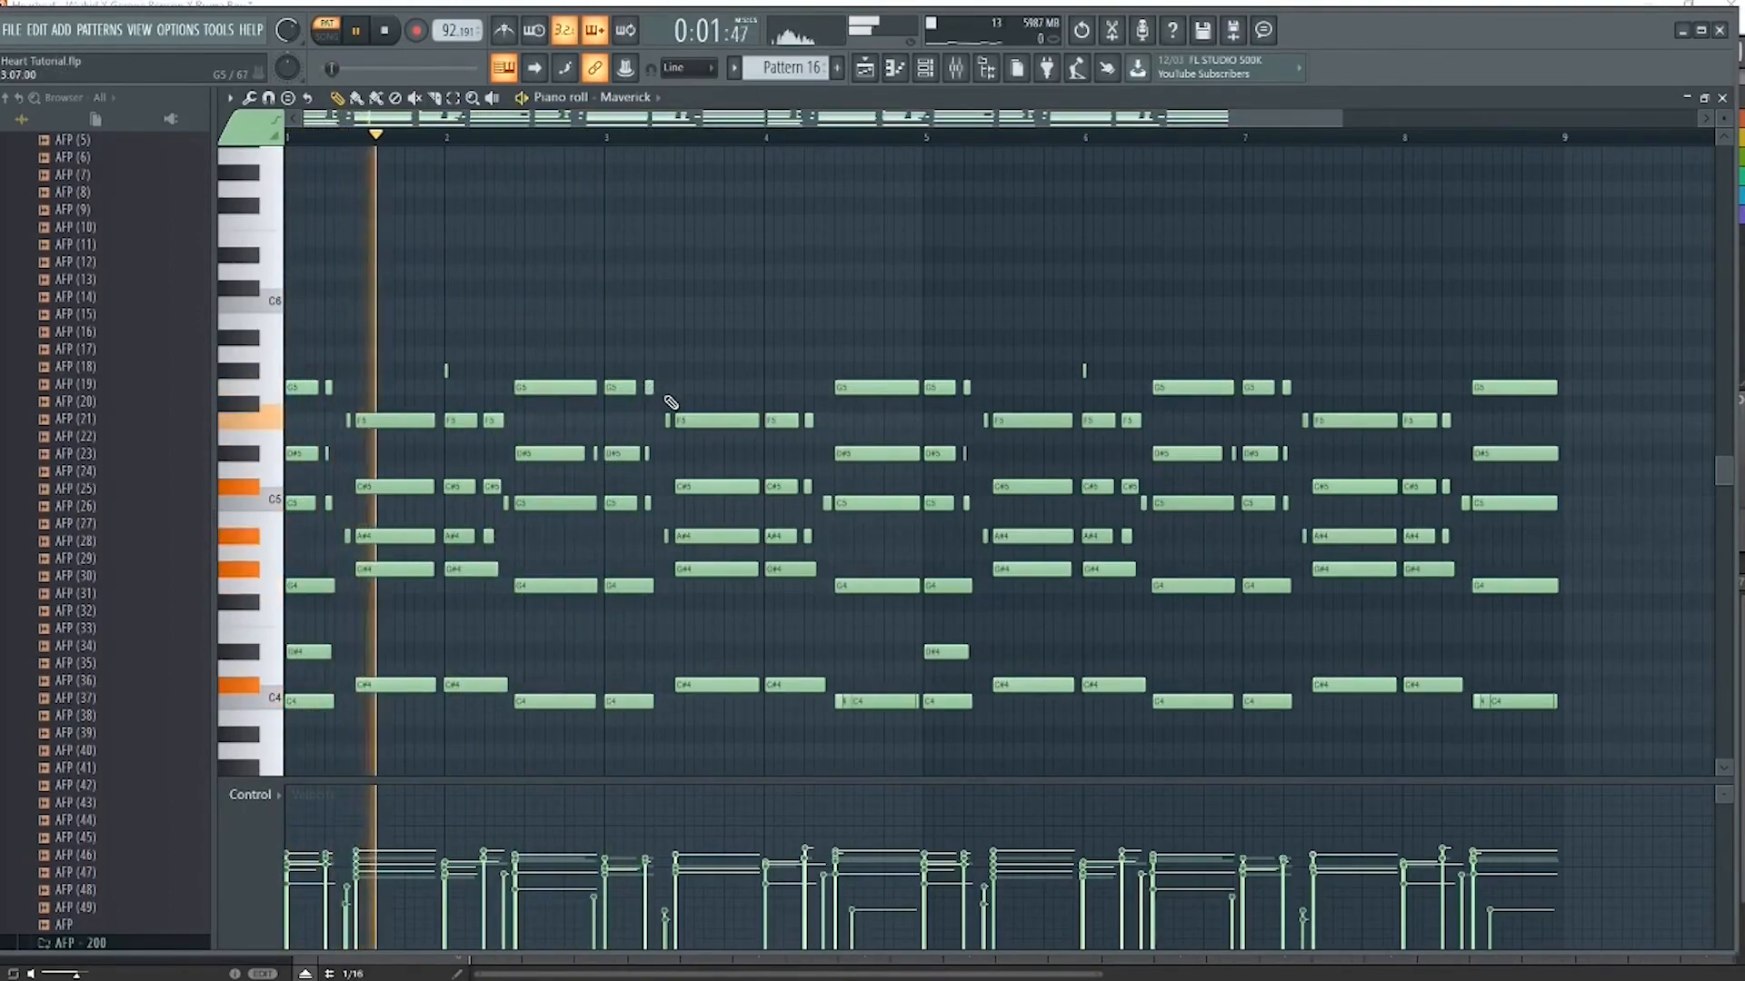
pyautogui.click(503, 36)
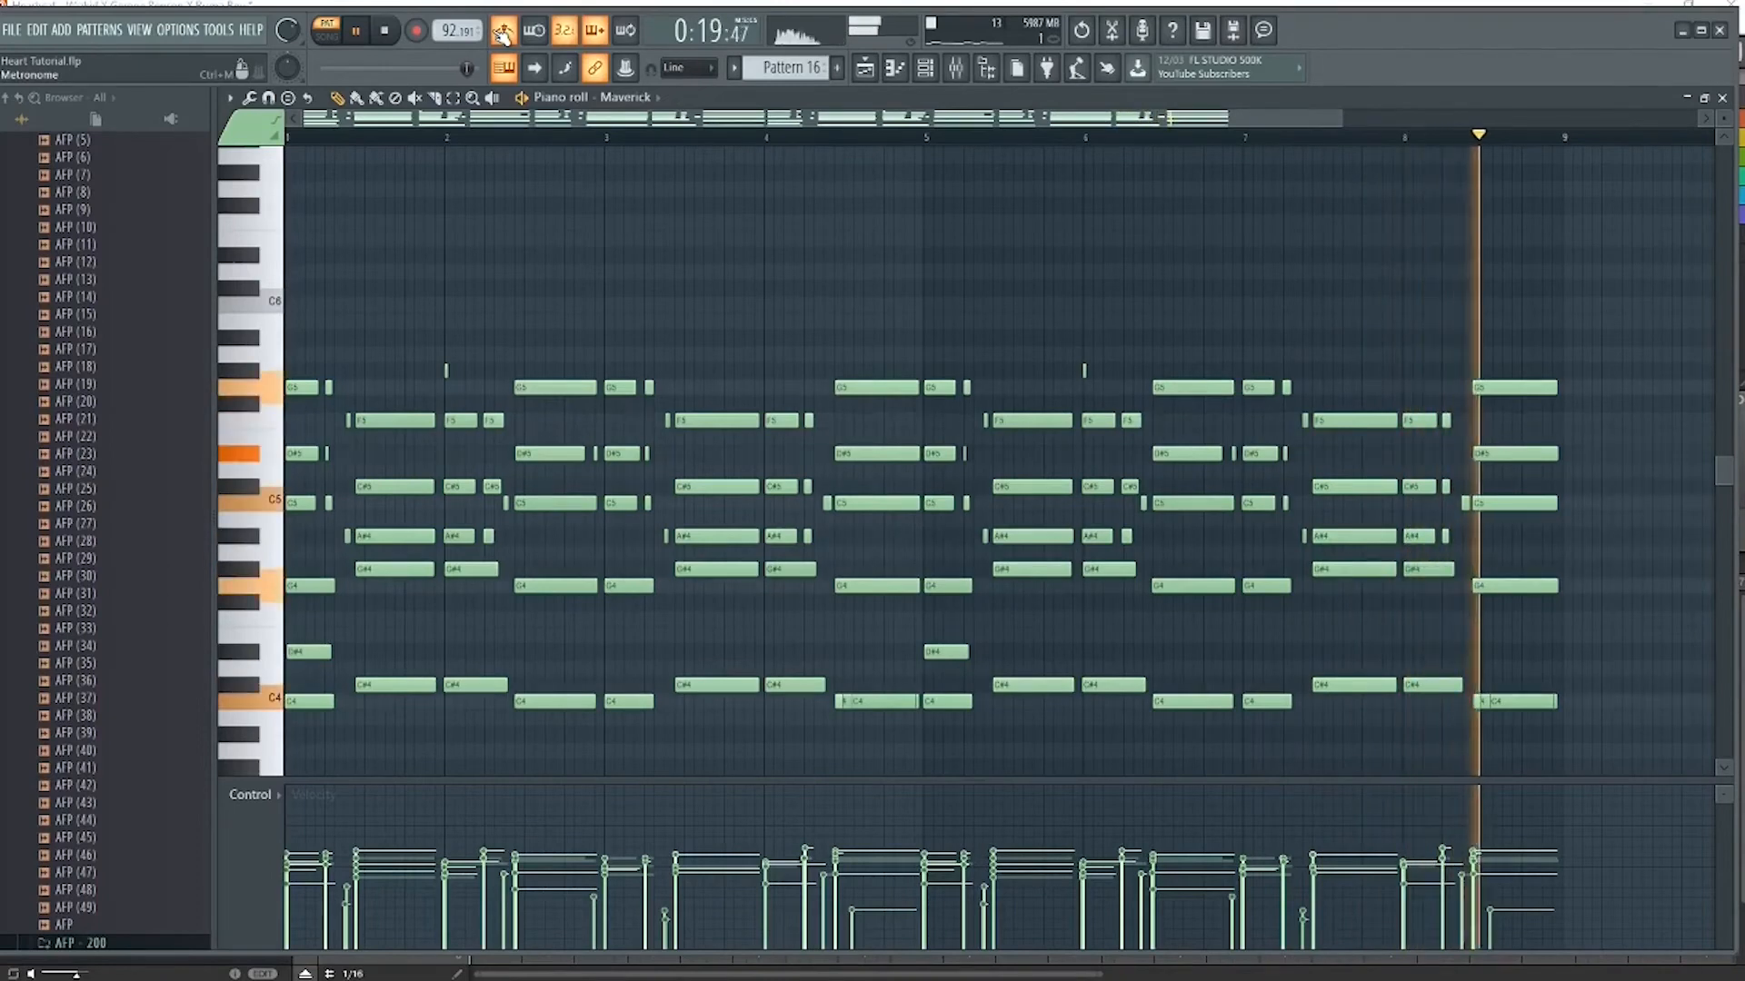
pyautogui.press('space')
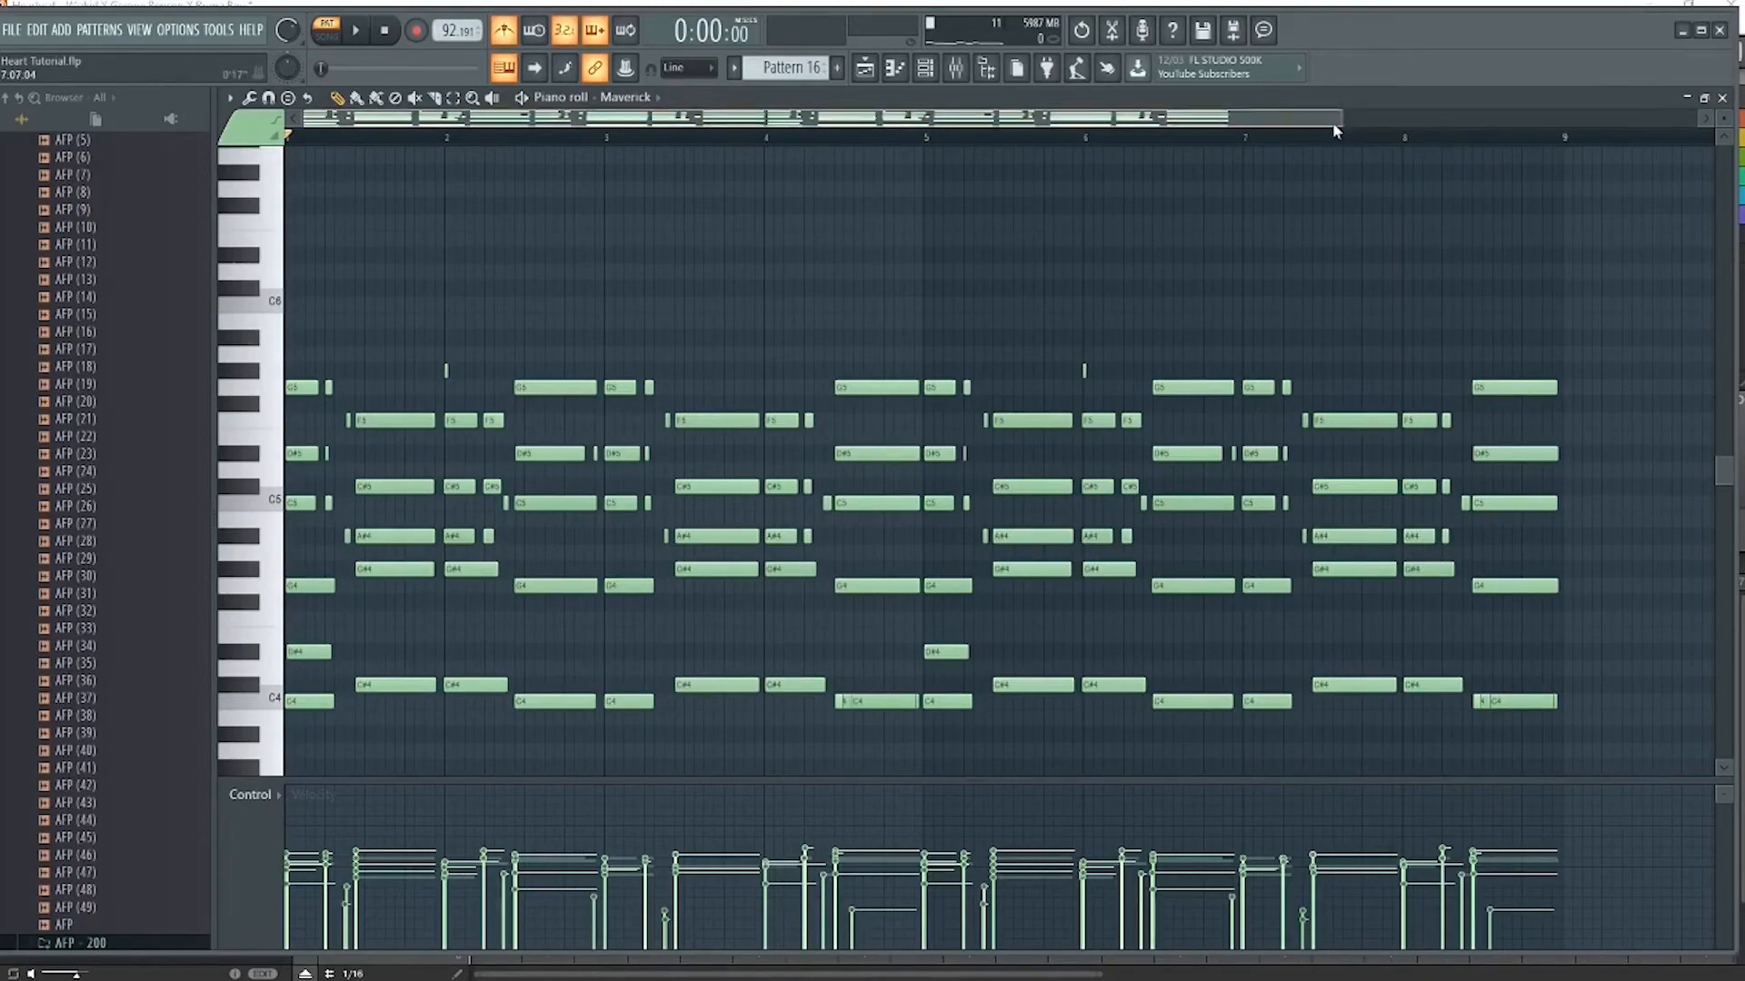
# Examine the opening bars of the Maverick chords up close in the piano roll, and return to the playlist
pyautogui.moveTo(1339, 116); pyautogui.dragTo(1042, 118)
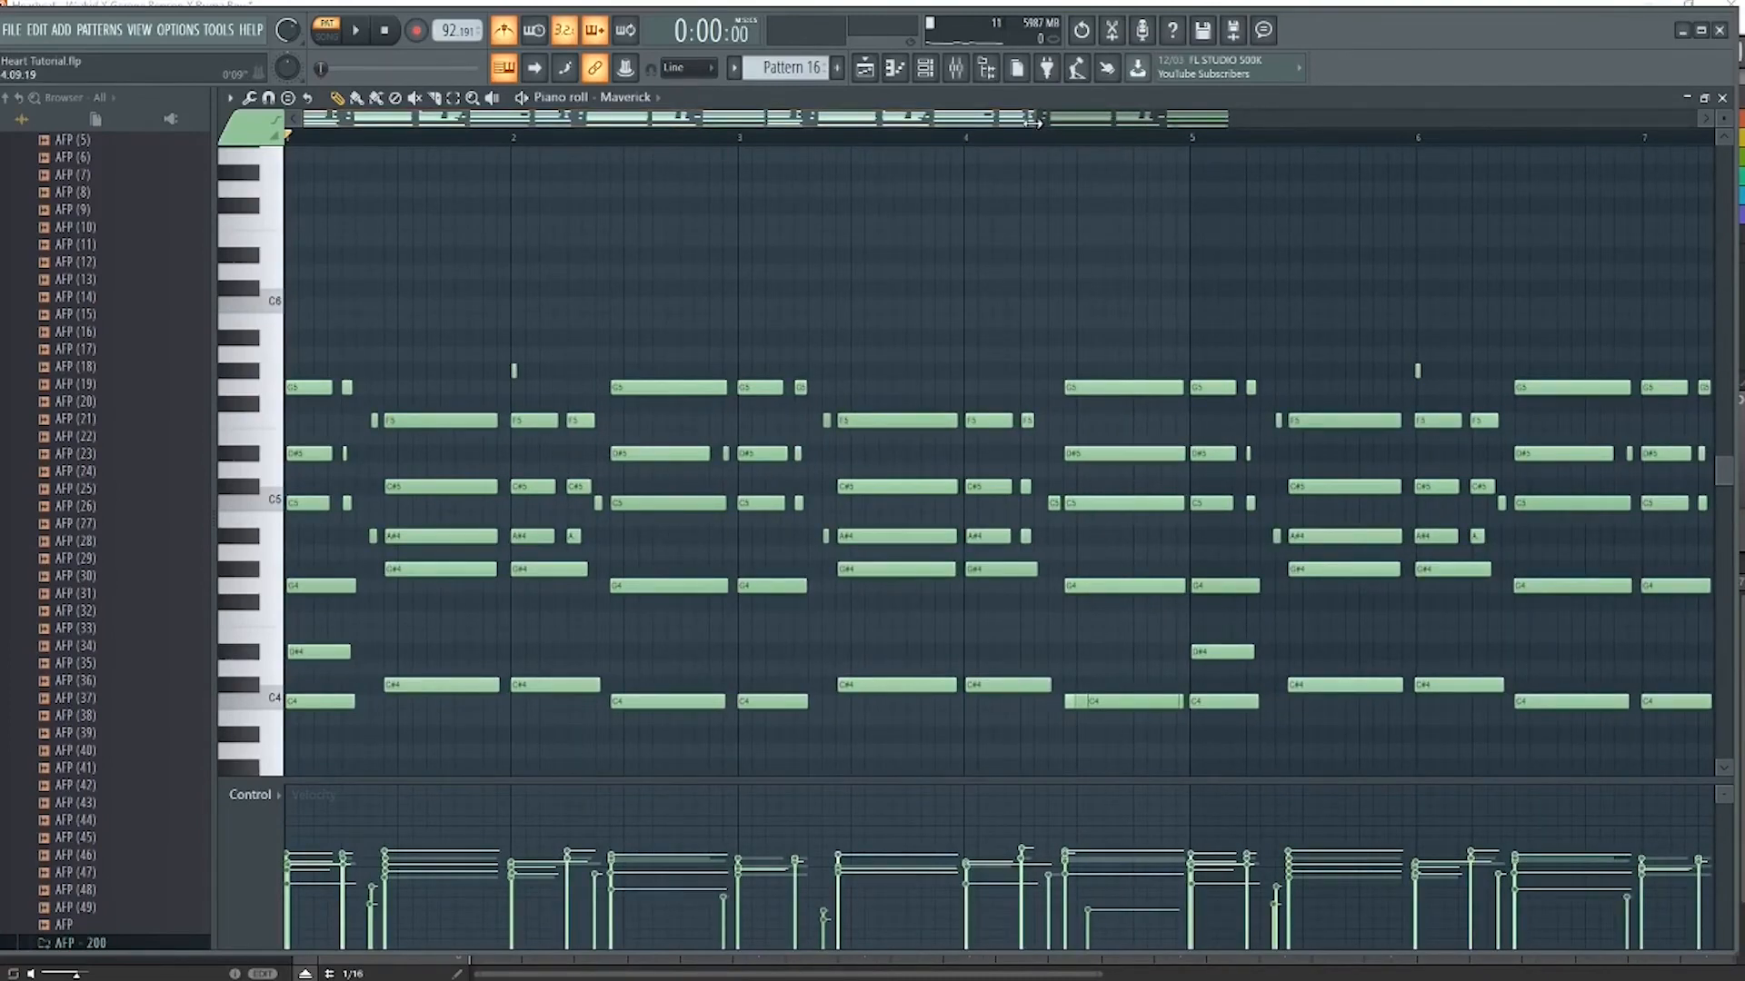
pyautogui.moveTo(1033, 118); pyautogui.dragTo(725, 98)
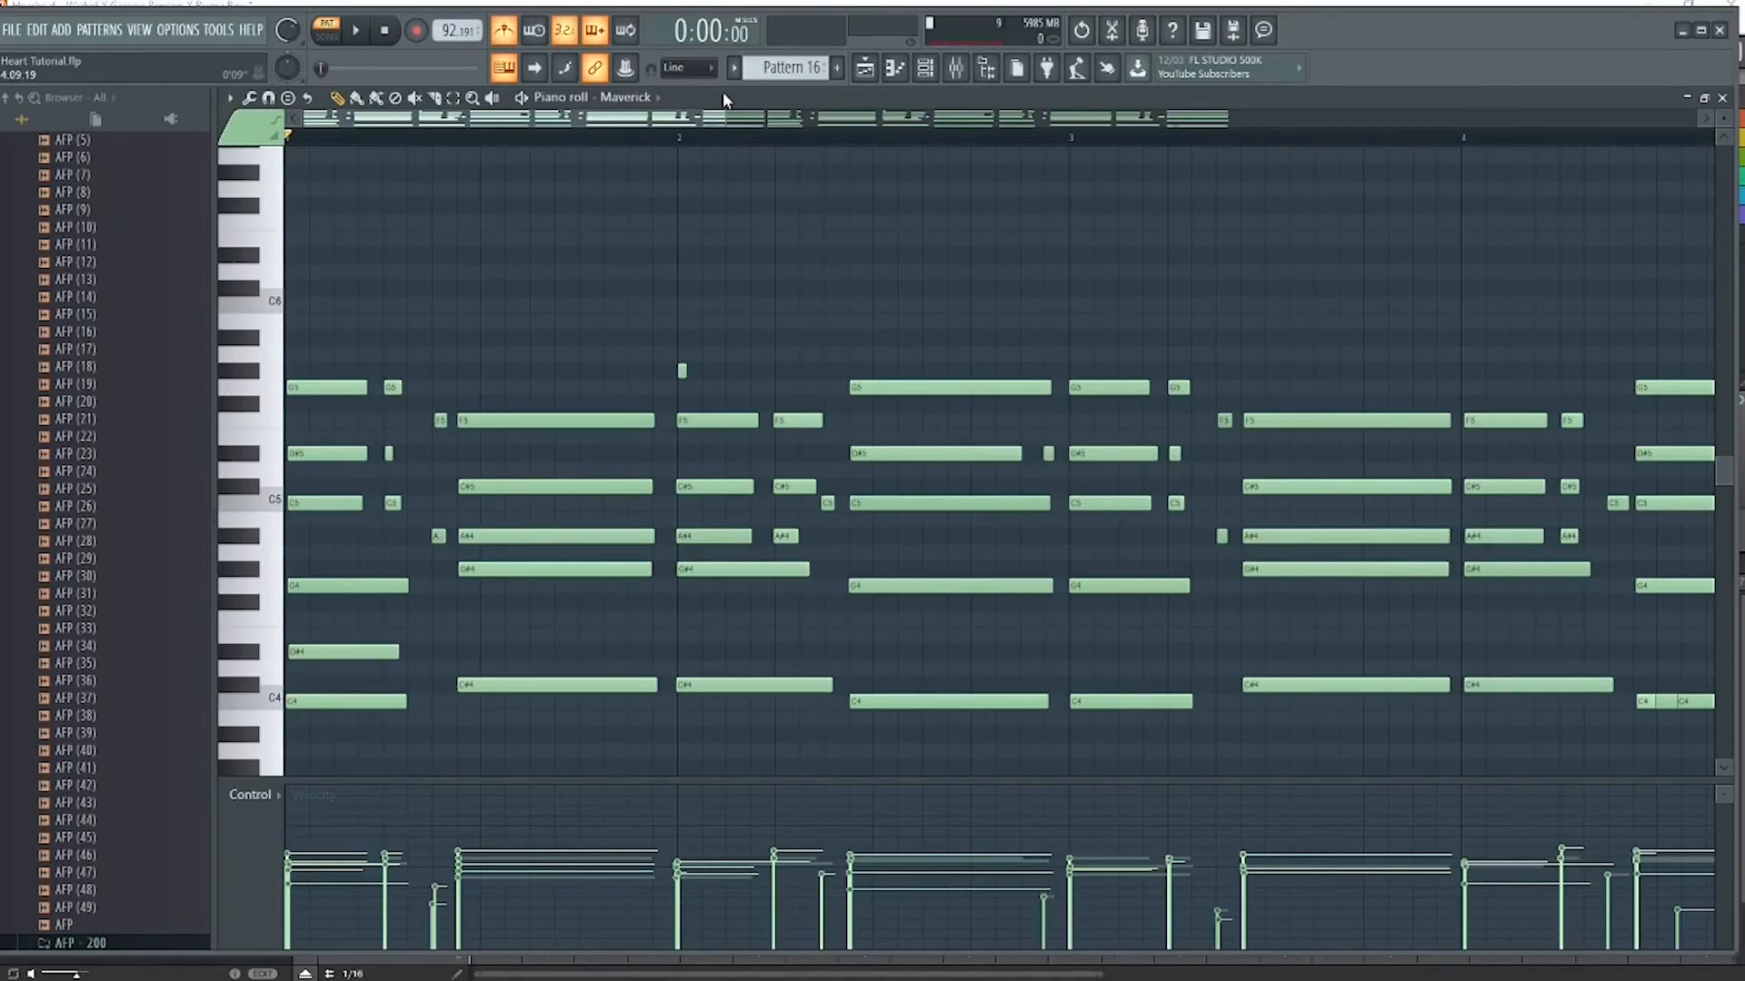
pyautogui.click(1722, 98)
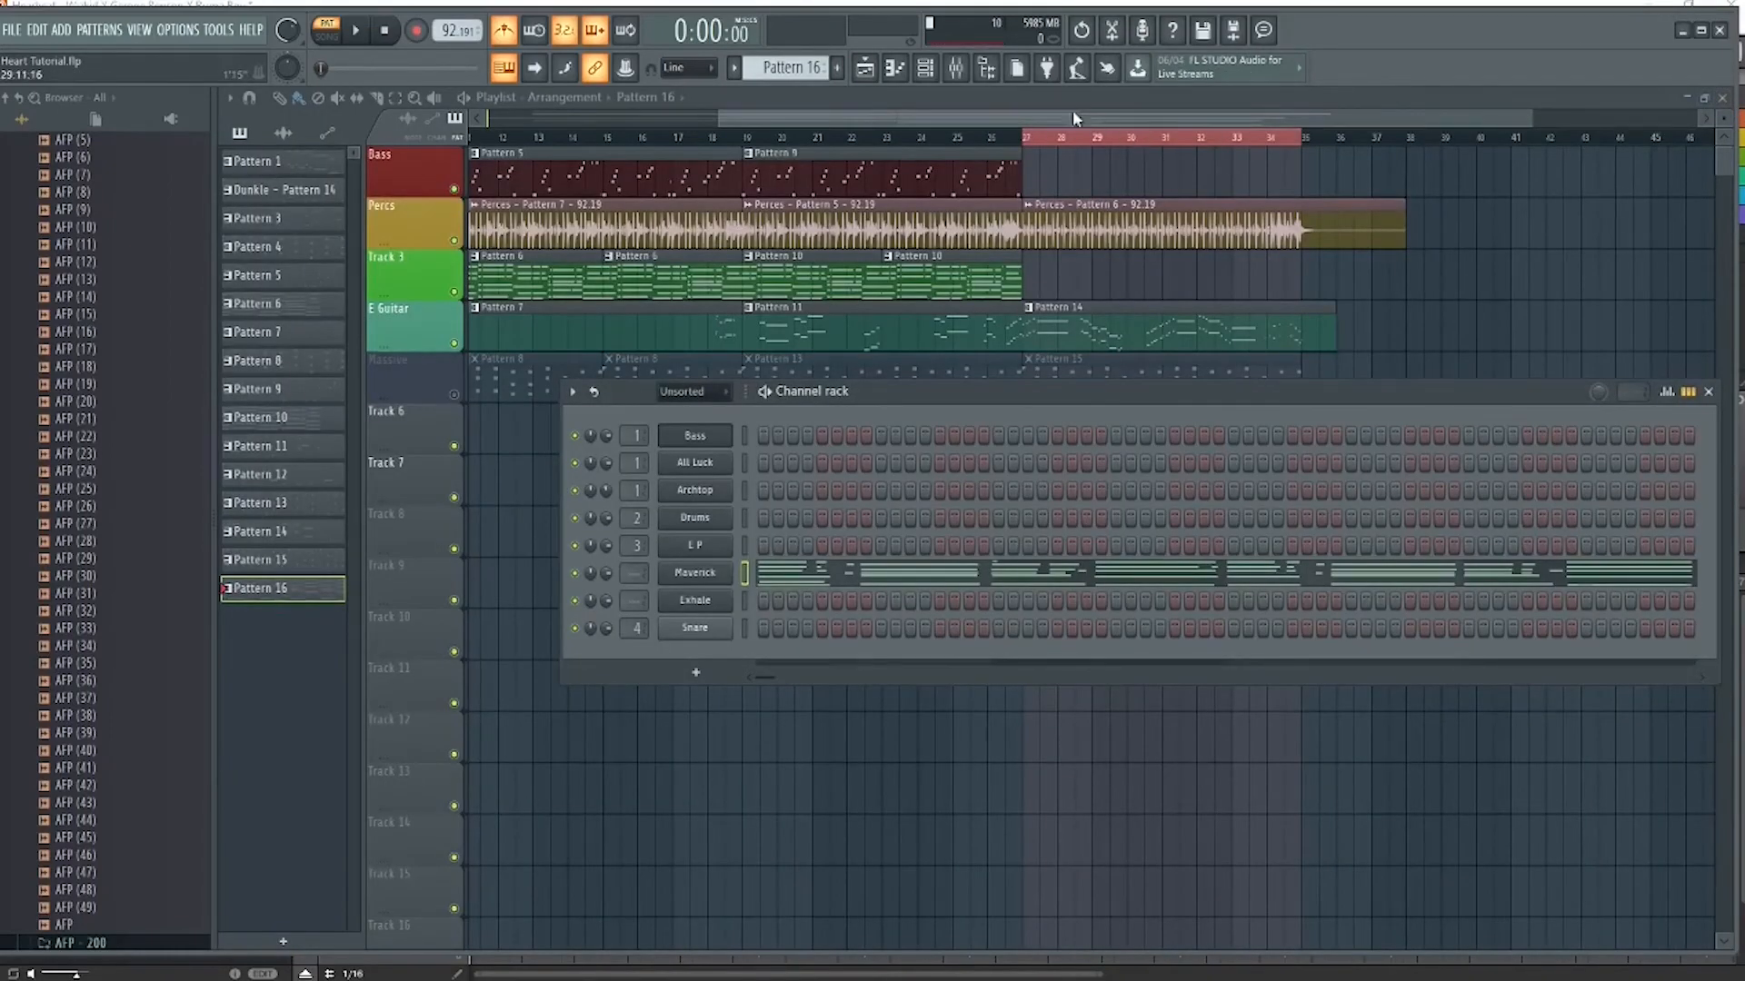
# Play the arrangement in song mode from just before bar 27, turn the metronome off and stop playback
pyautogui.moveTo(1072, 114); pyautogui.dragTo(1233, 100)
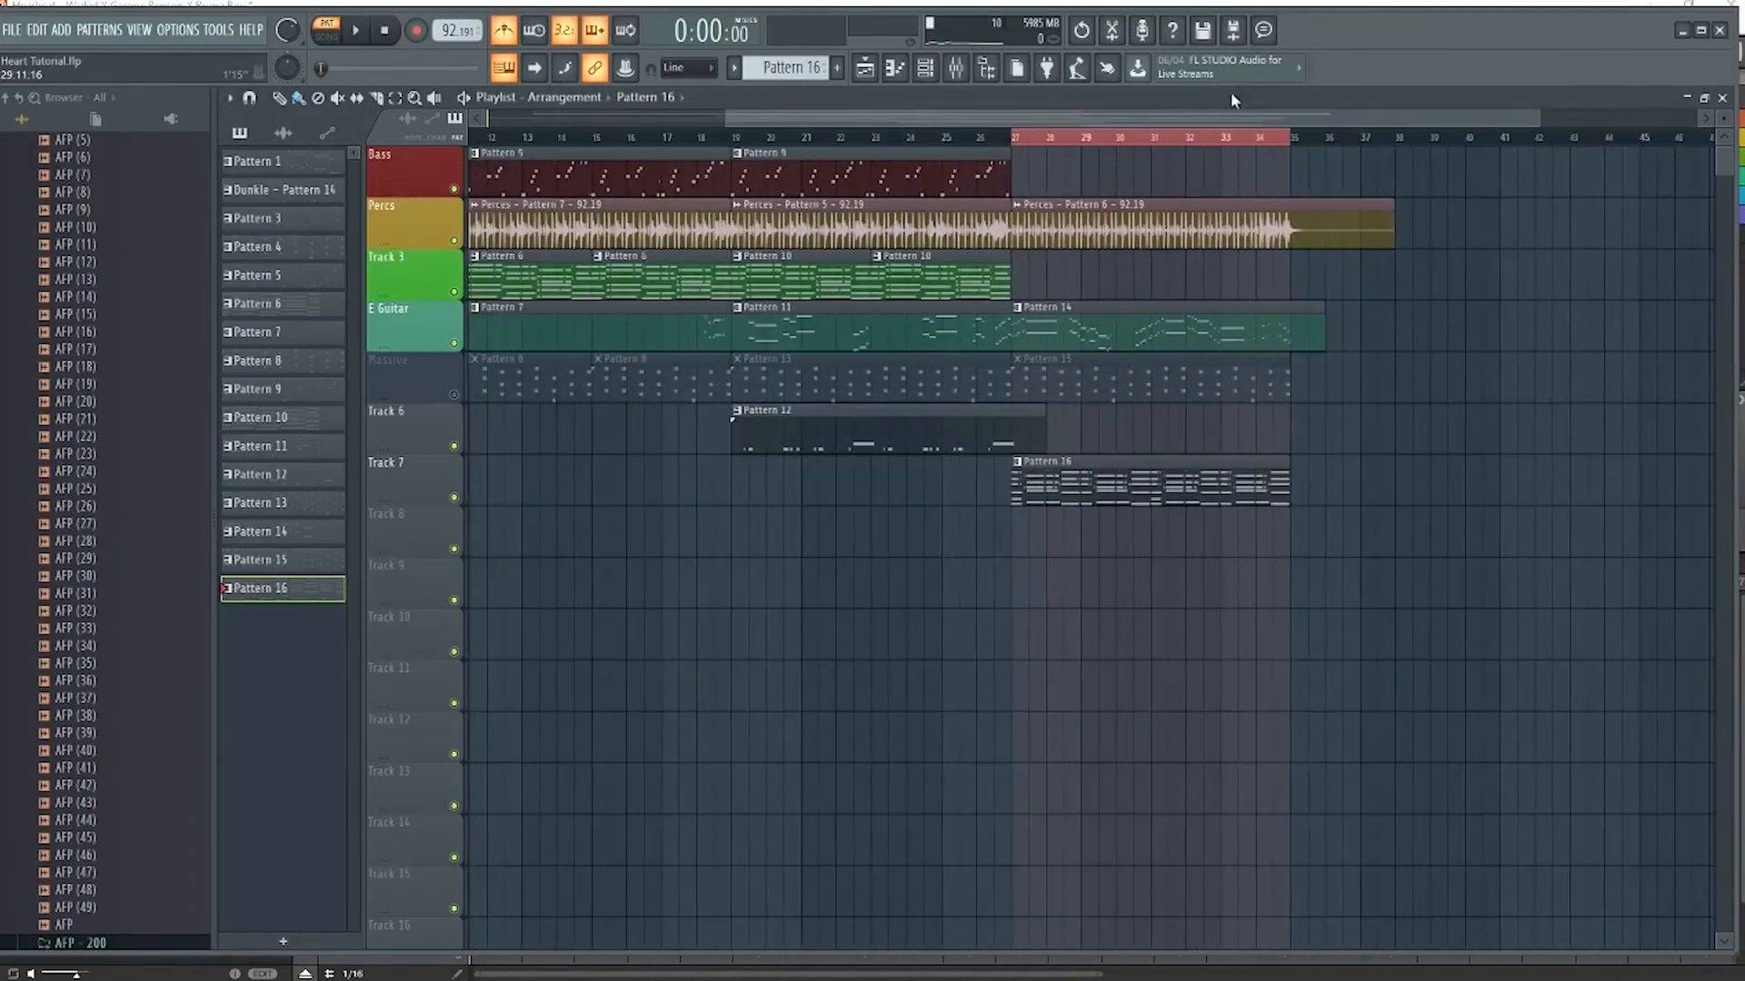
pyautogui.click(1007, 141)
pyautogui.press('space')
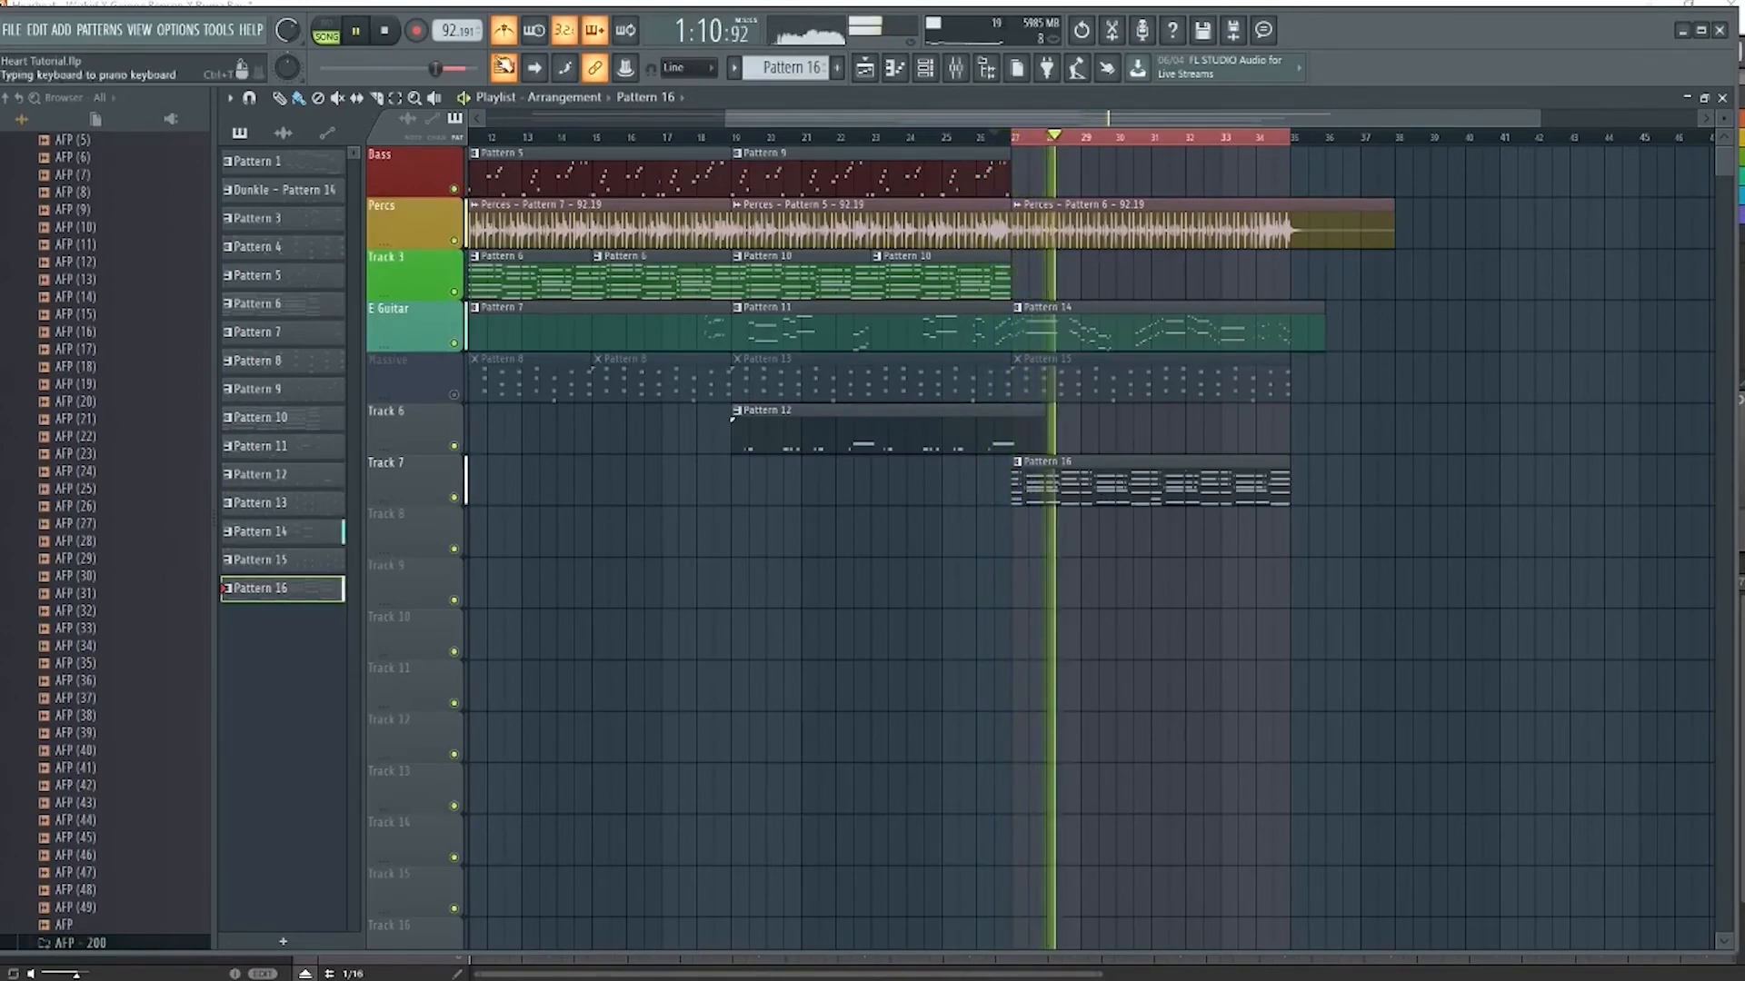
pyautogui.press('space')
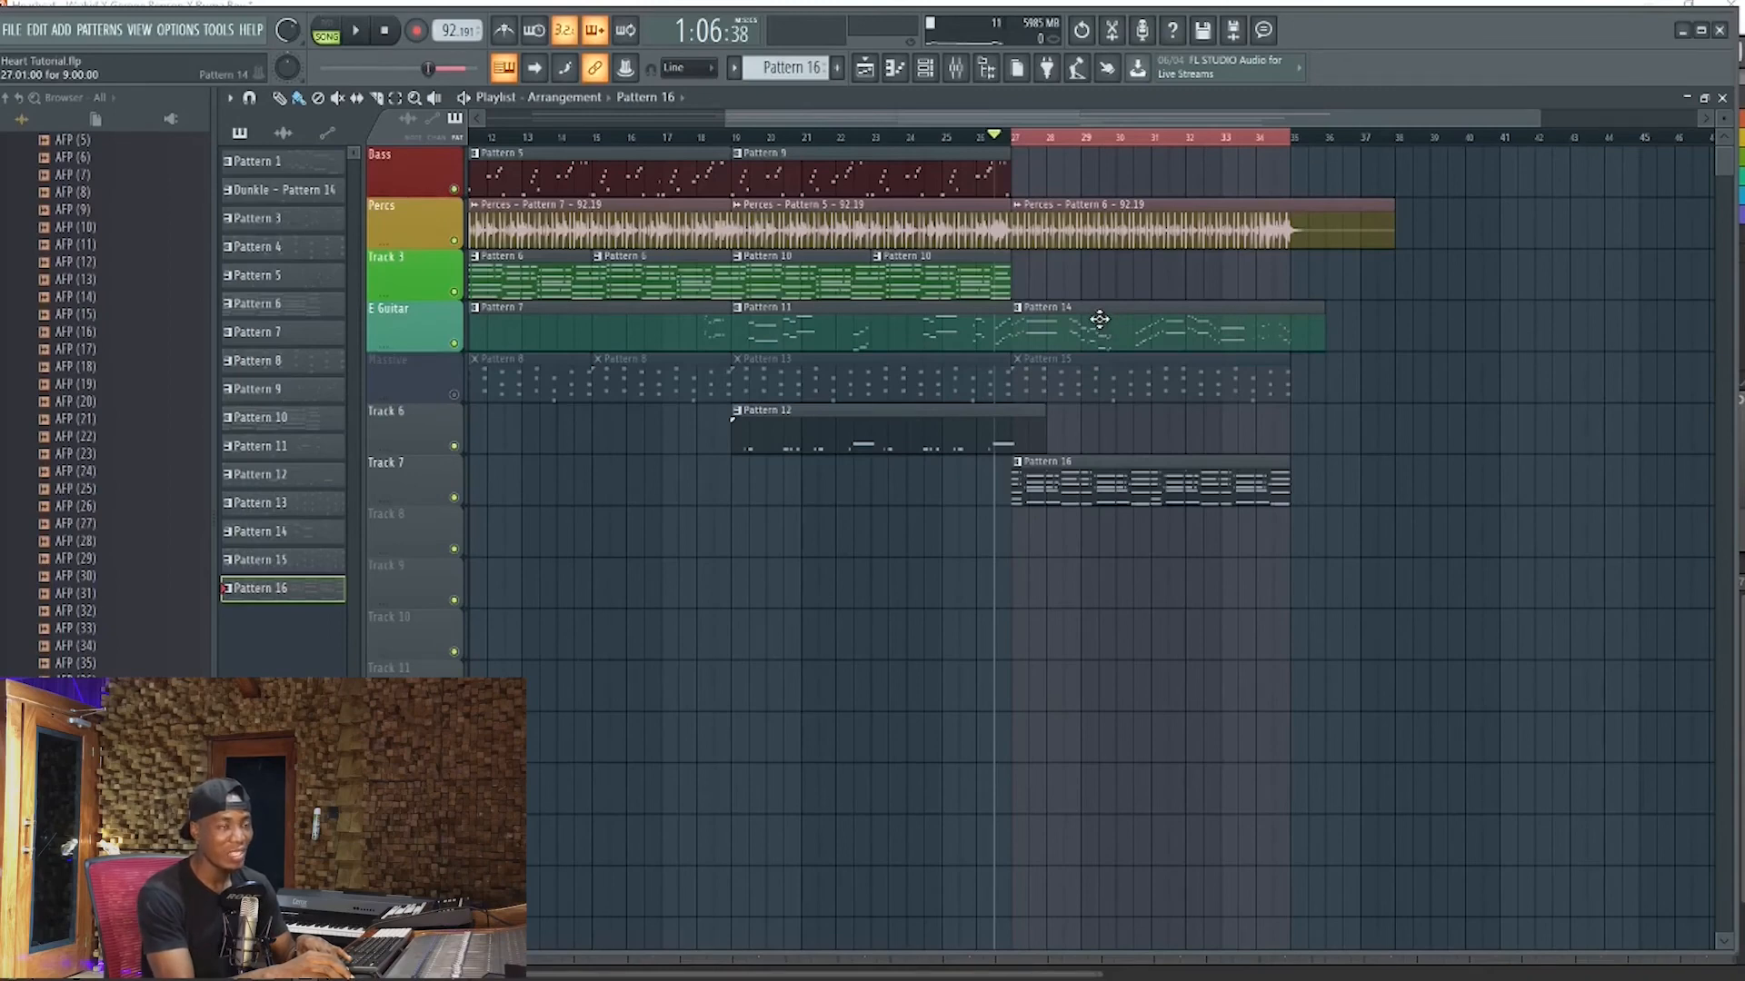
# Switch to the Maschine project and play the Pre-Chorus as a loop with all groups
pyautogui.moveTo(772, 974)
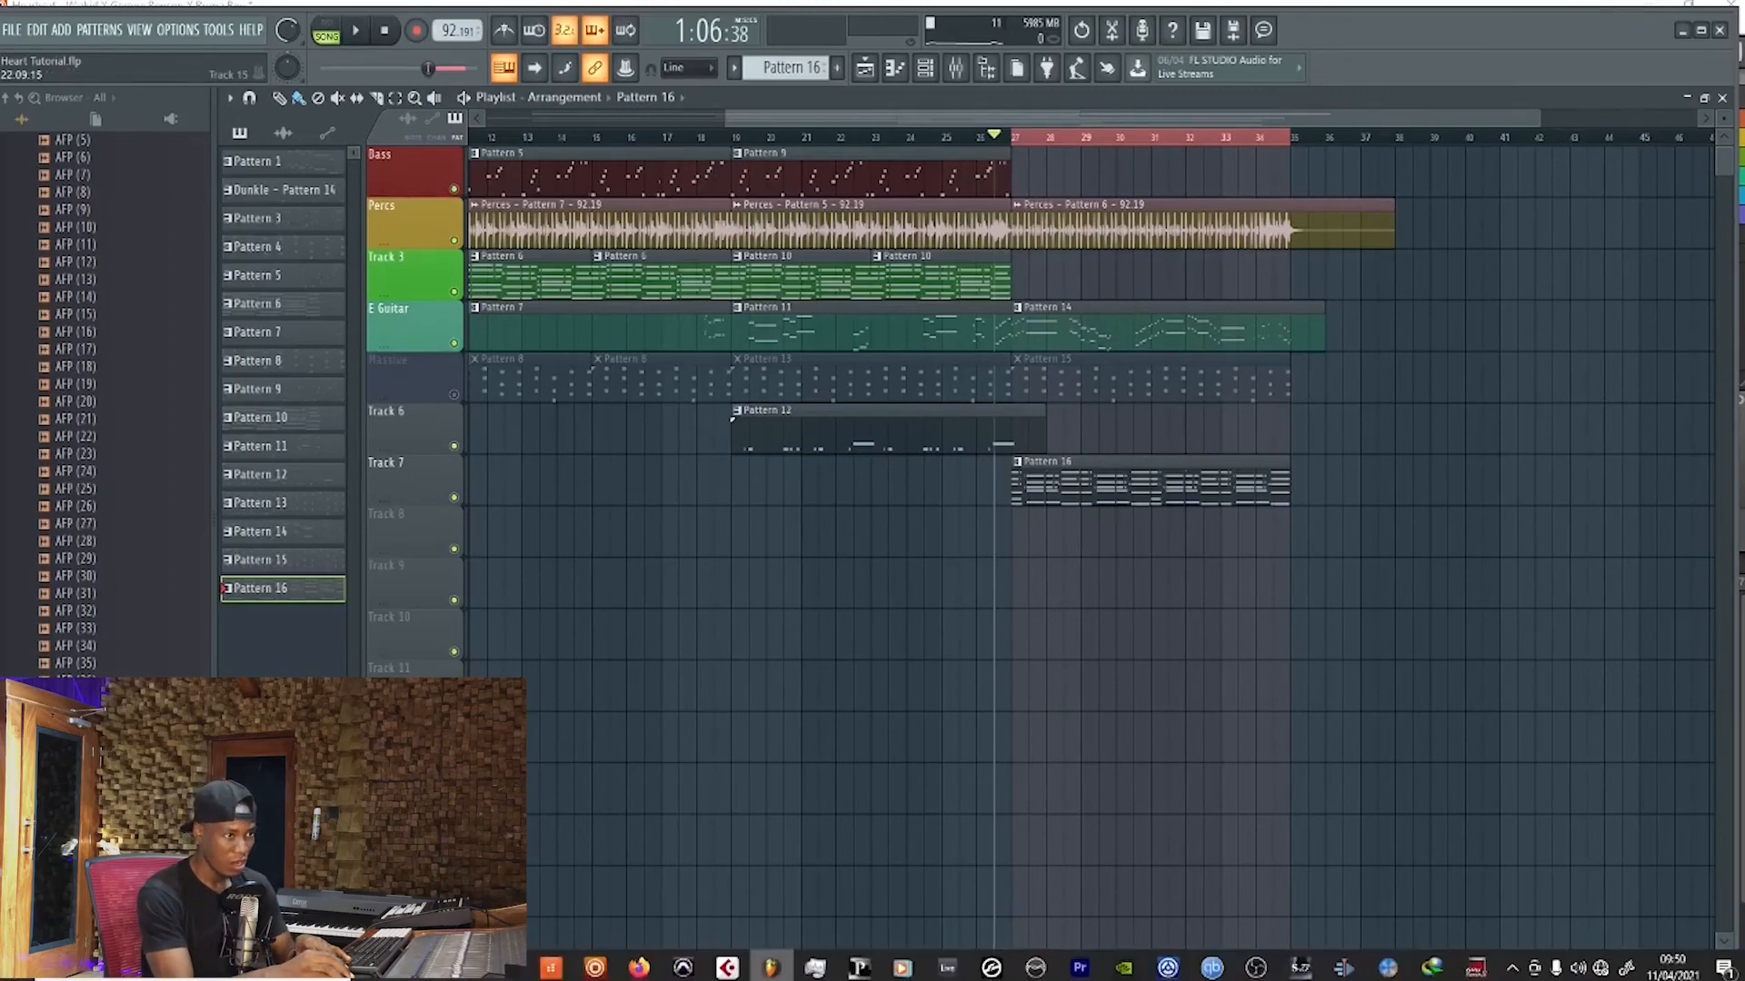
pyautogui.click(595, 969)
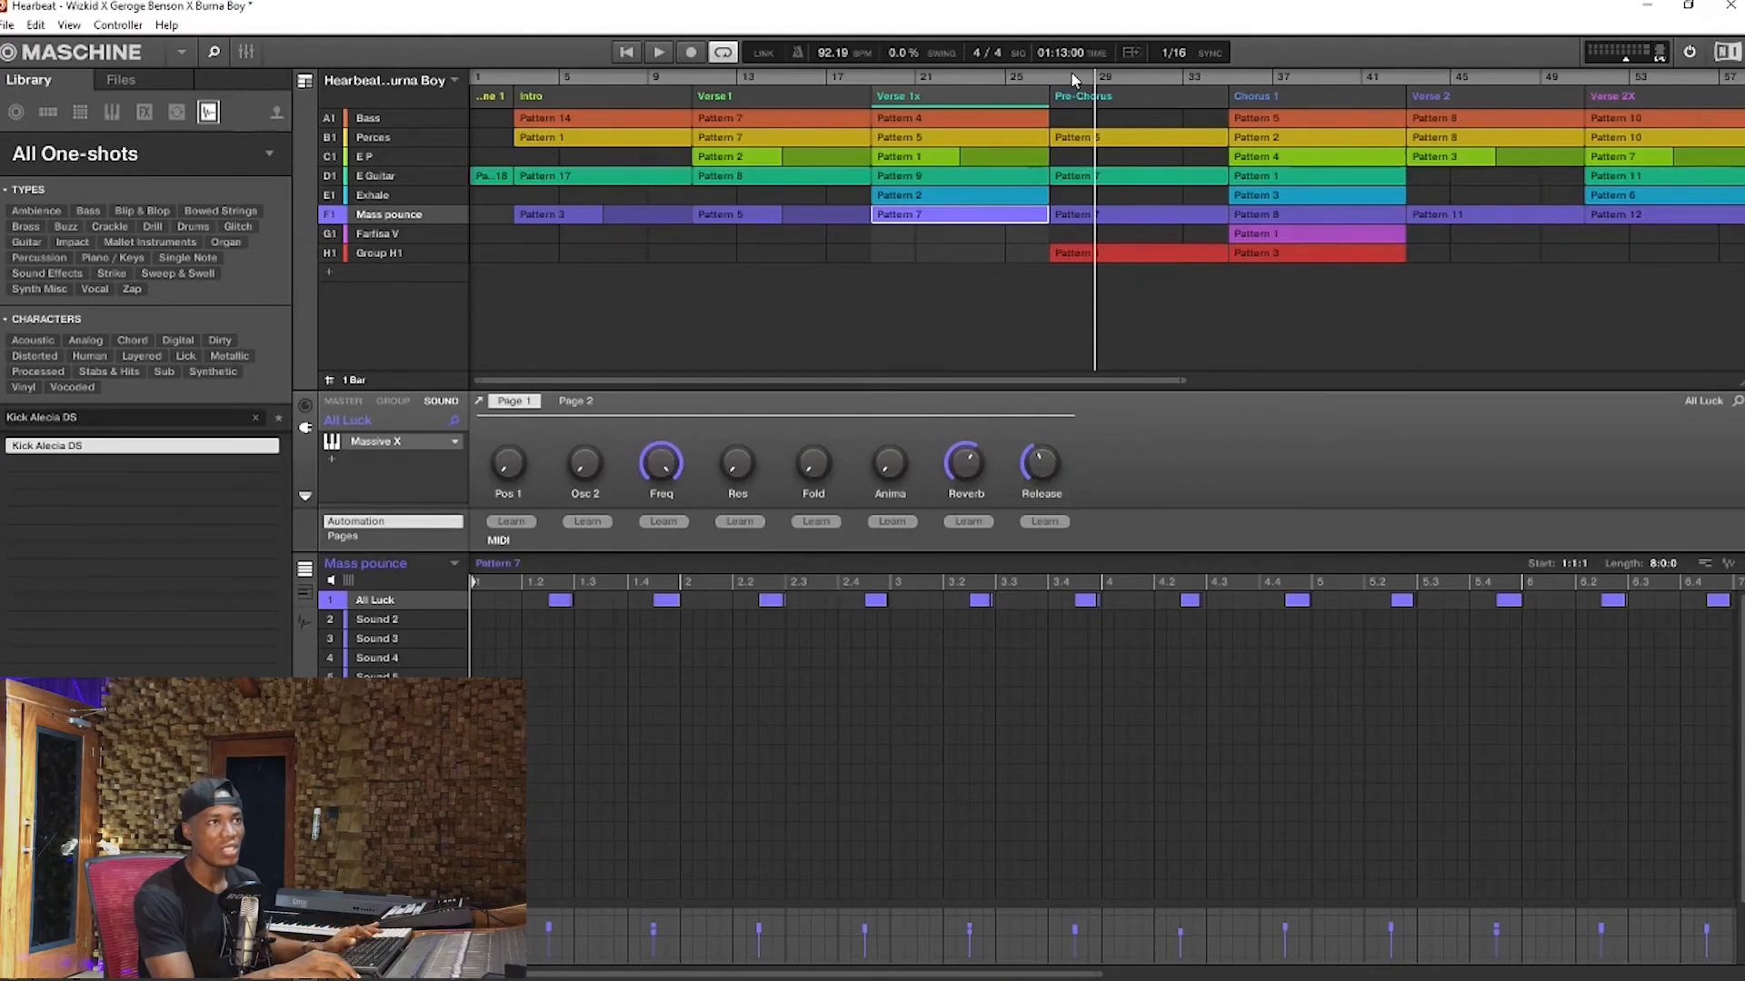
pyautogui.press('space')
pyautogui.click(1072, 73)
pyautogui.doubleClick(1093, 95)
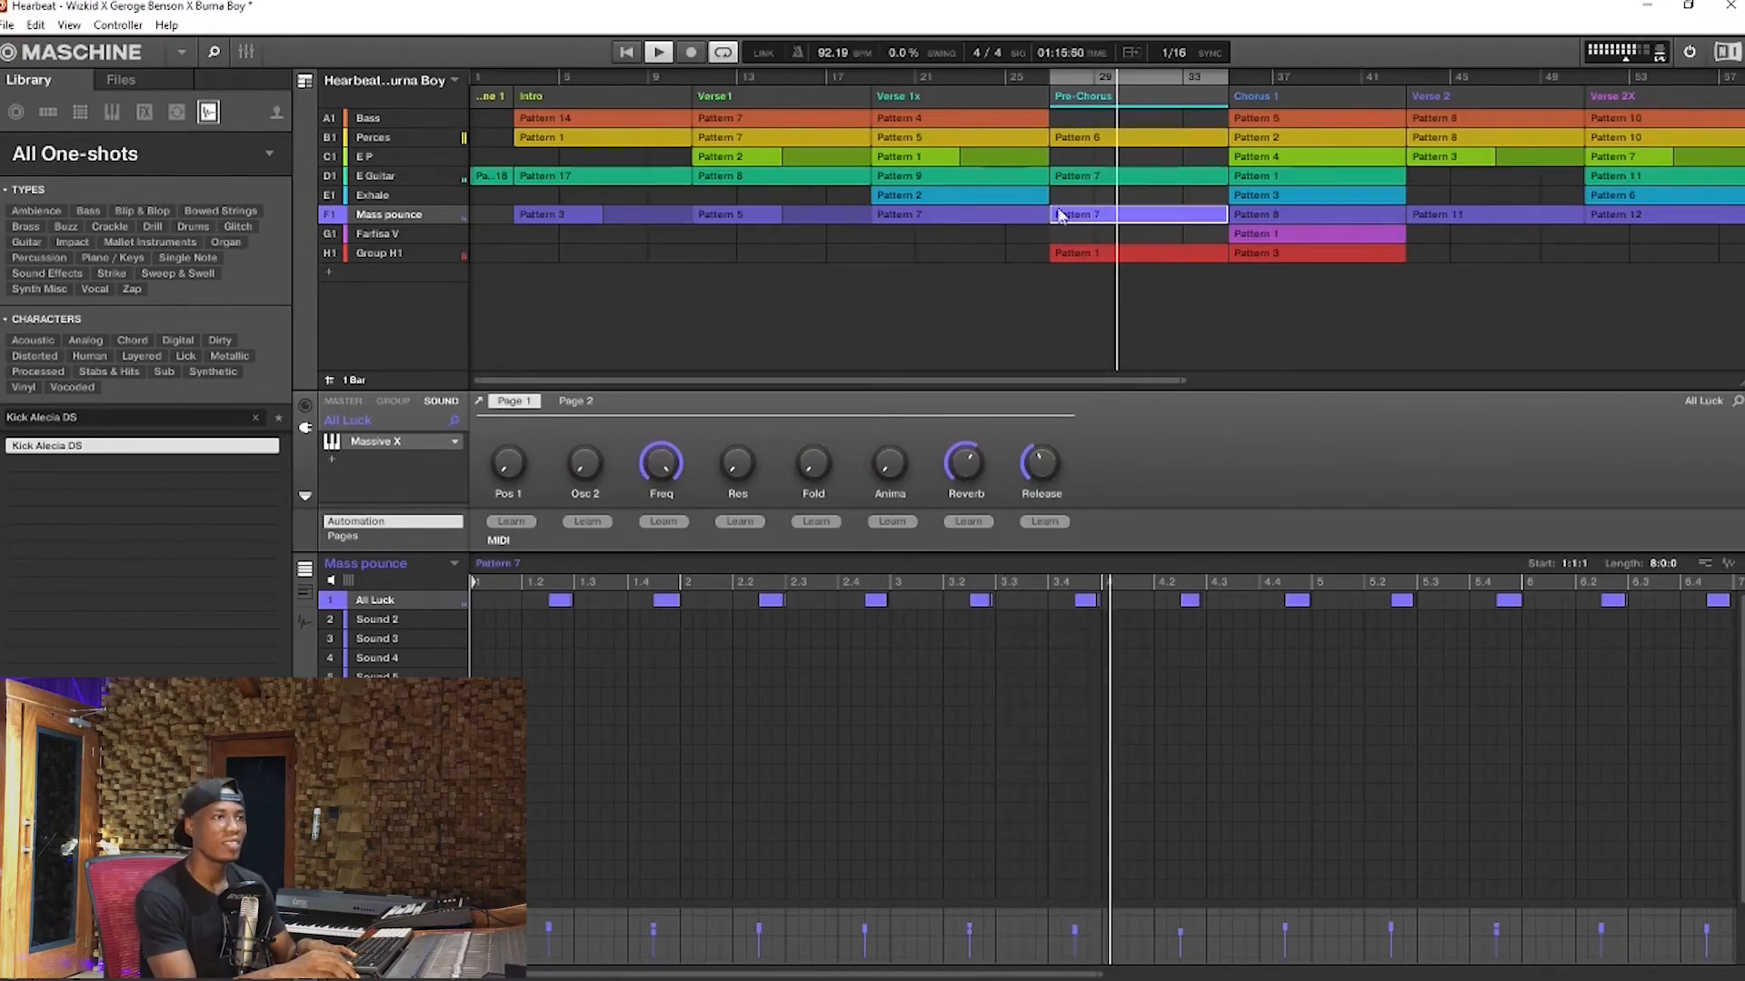
# Show Group H1's Pattern 1 in the Pre-Chorus, close The Maverick window and fit the whole pattern in view
pyautogui.click(1094, 254)
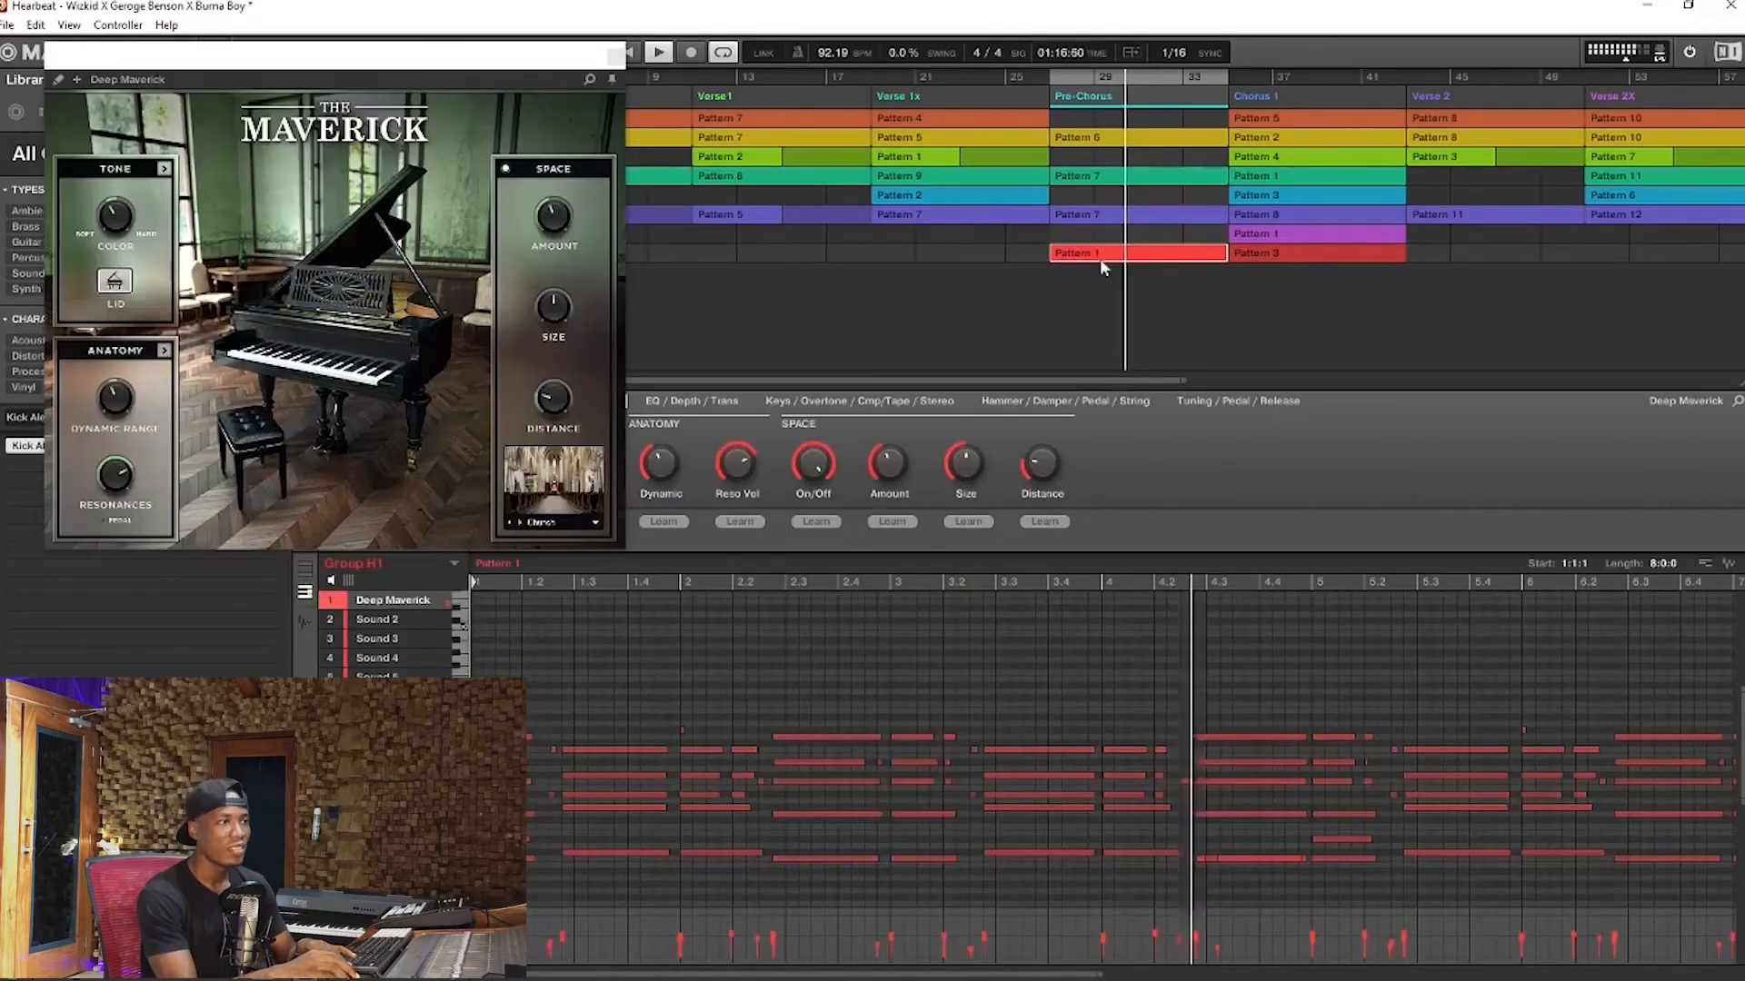
pyautogui.click(624, 58)
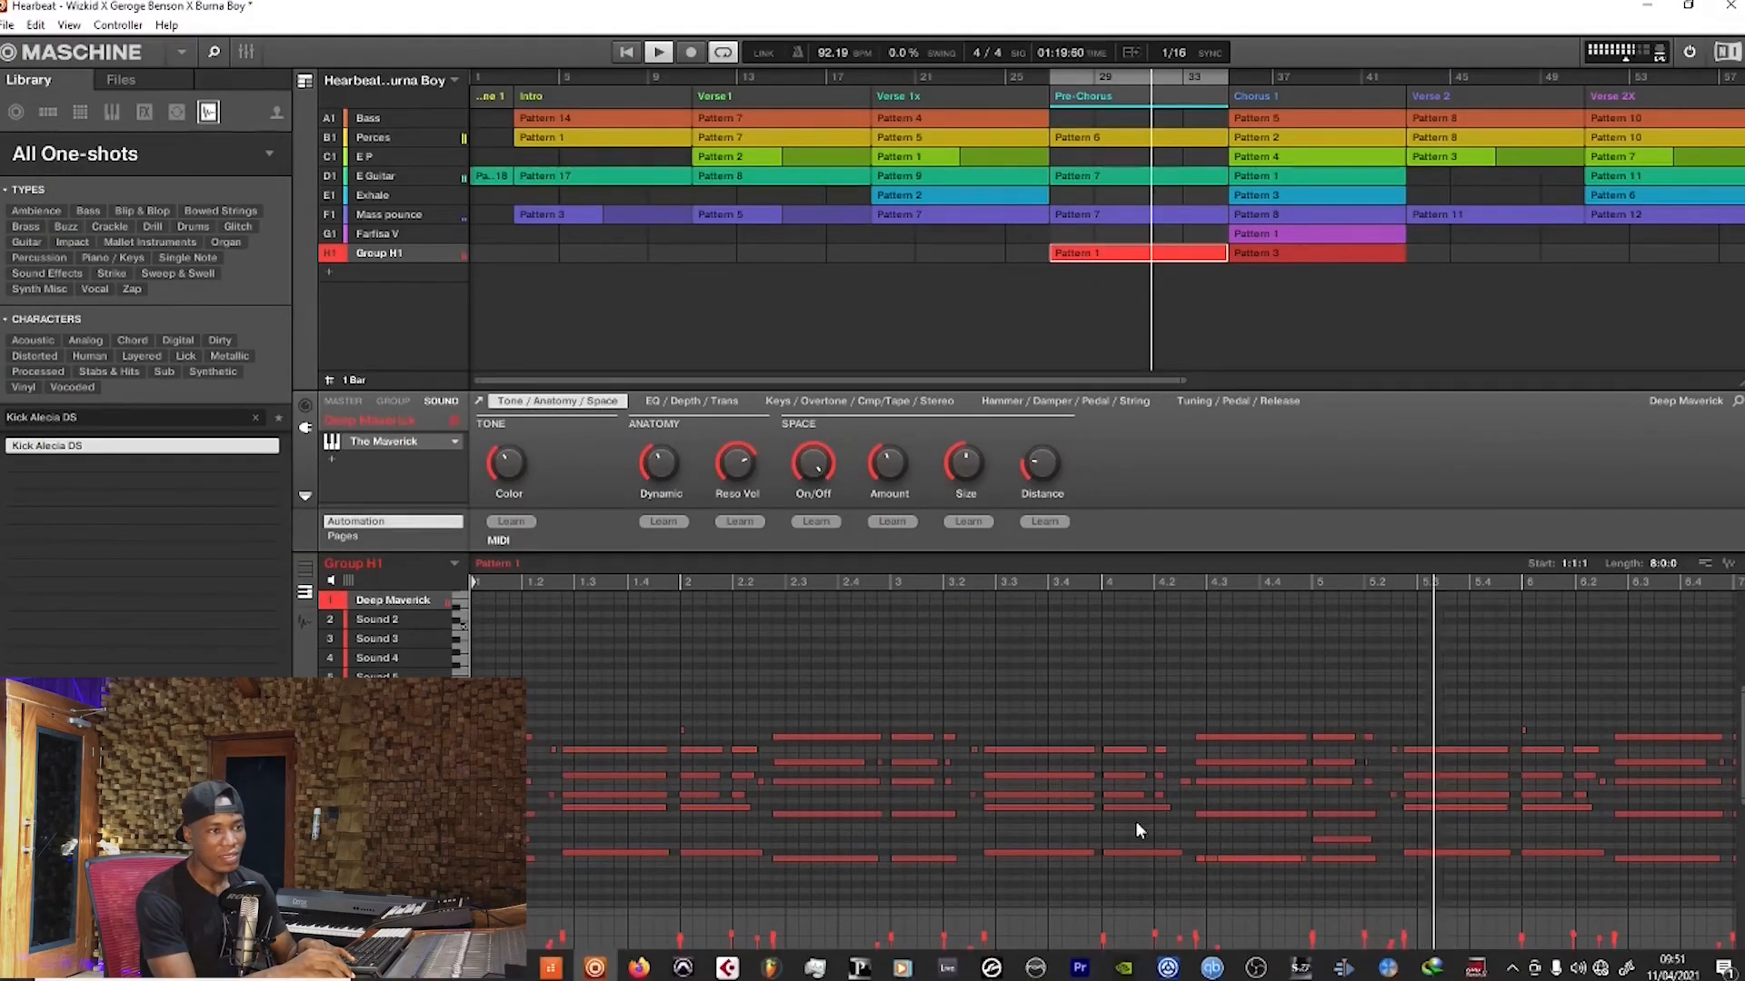
pyautogui.moveTo(1109, 974); pyautogui.dragTo(1110, 940)
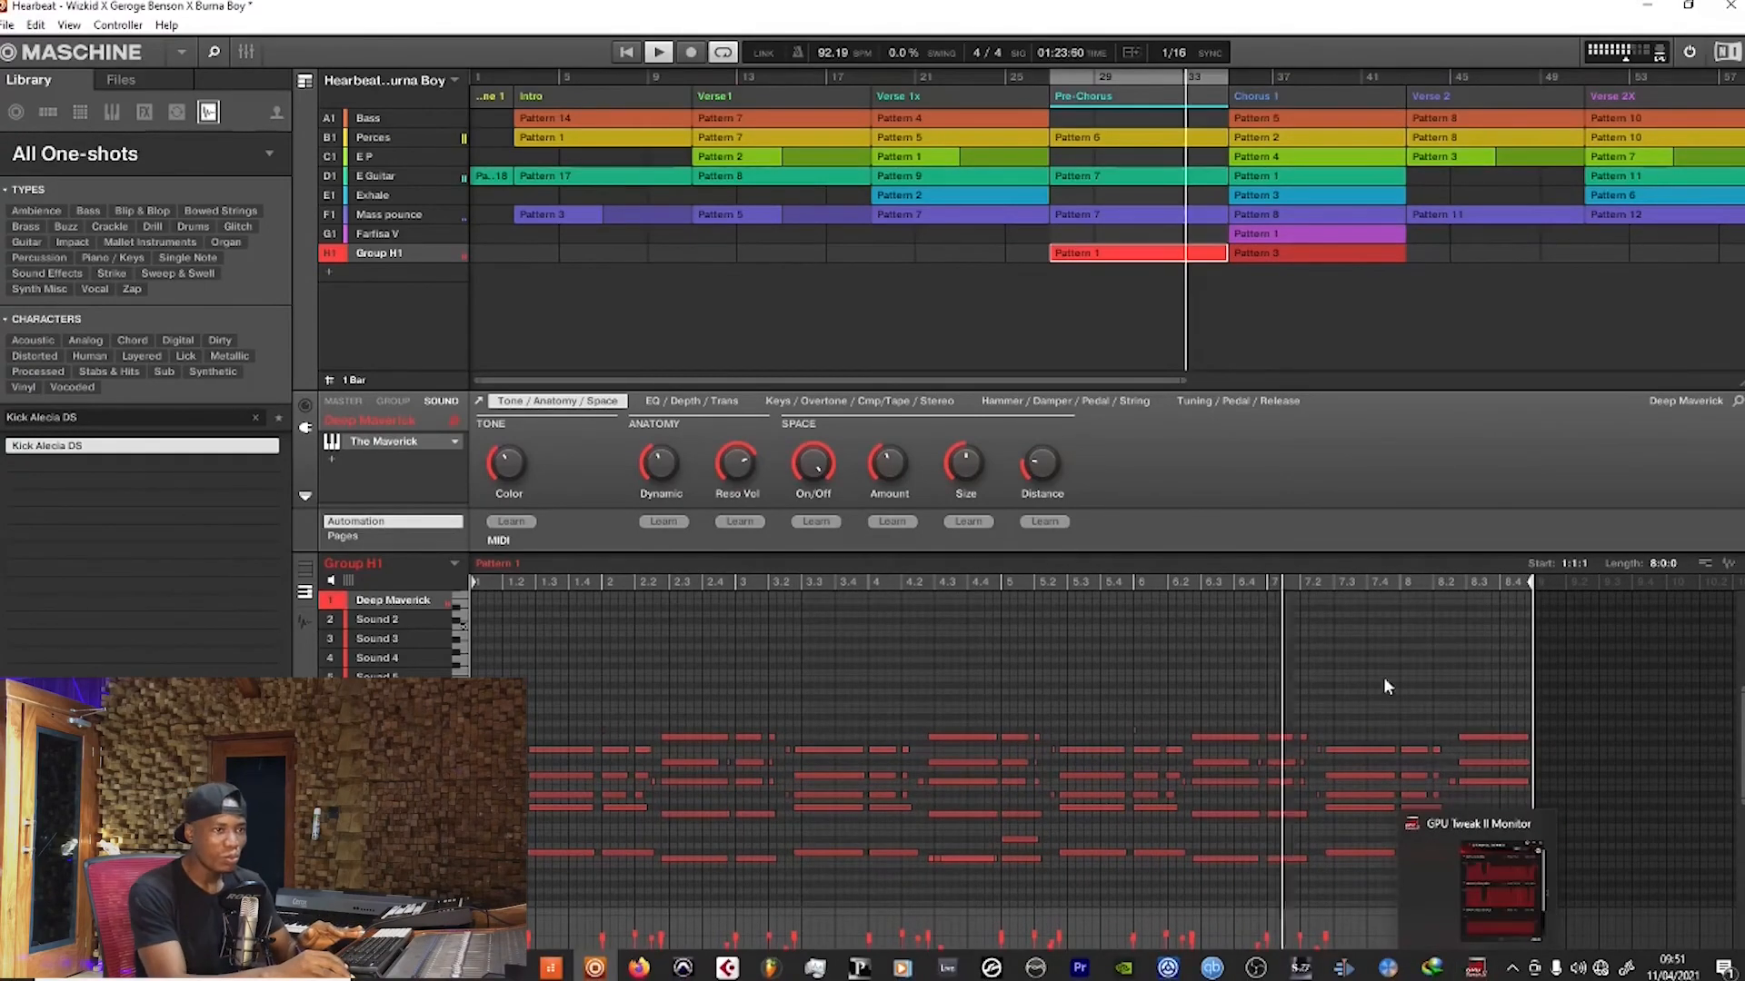
pyautogui.rightClick(1397, 639)
pyautogui.click(1332, 629)
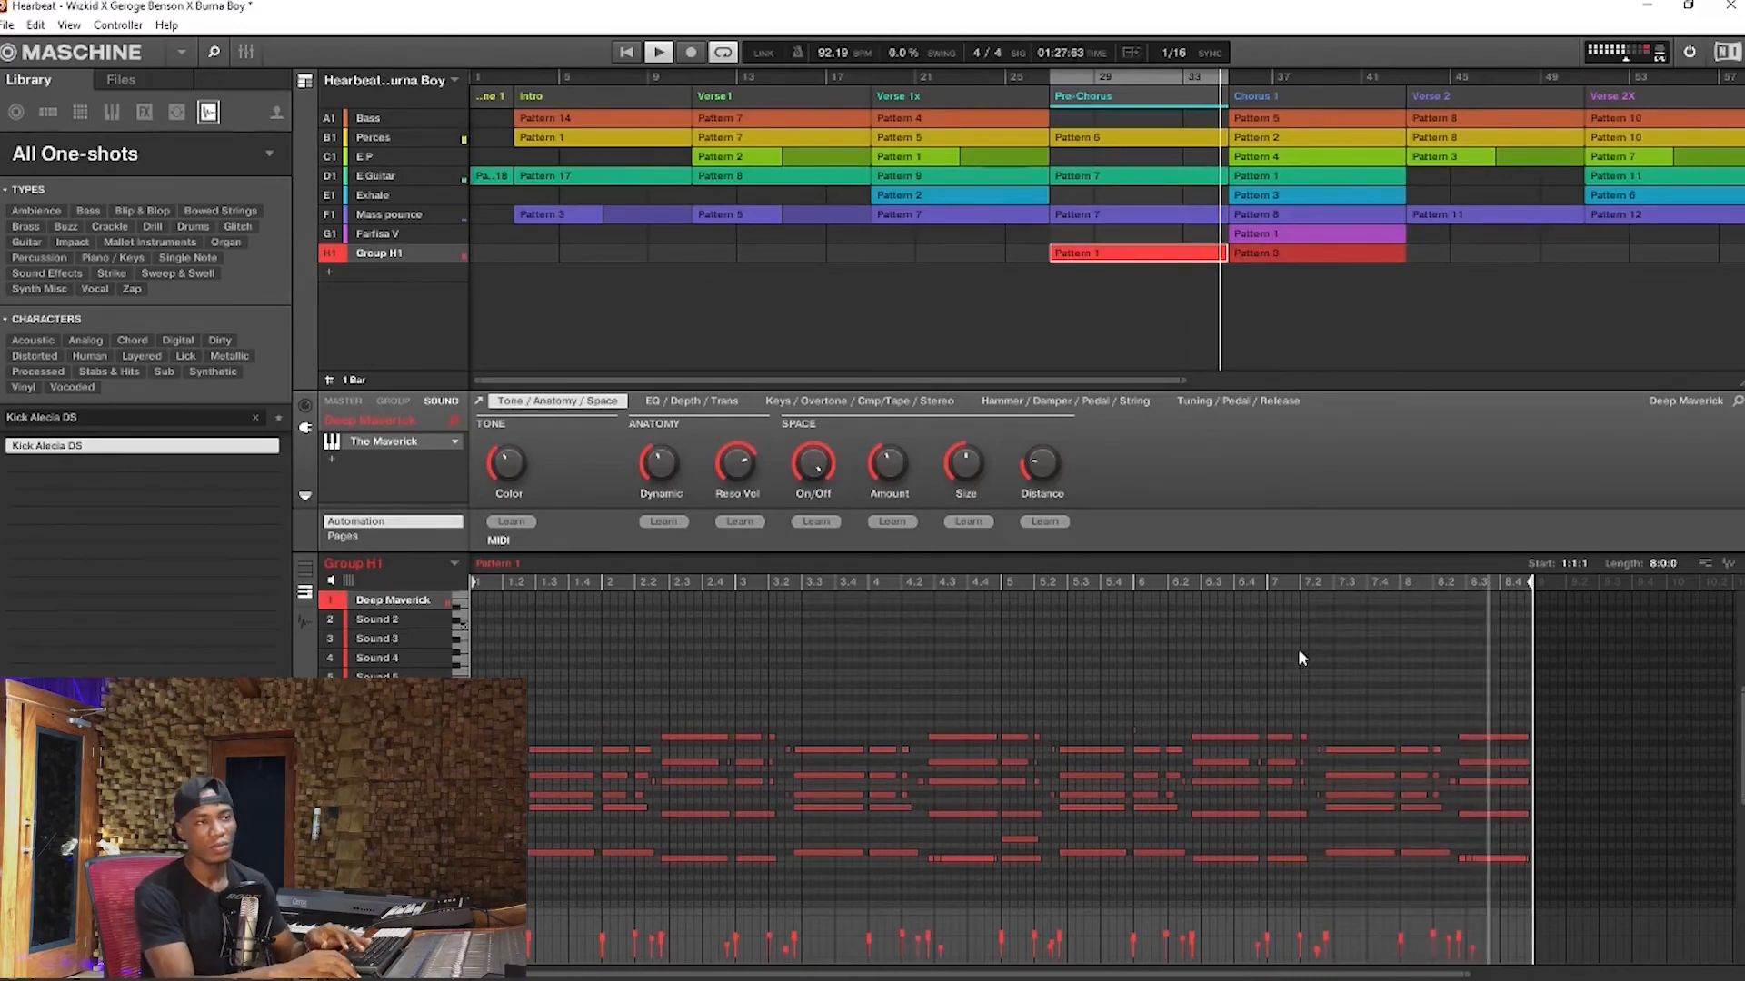
# Play from the end of the Pre-Chorus into Chorus 1, and display Perces Pattern 2 with all its sounds
pyautogui.click(1198, 77)
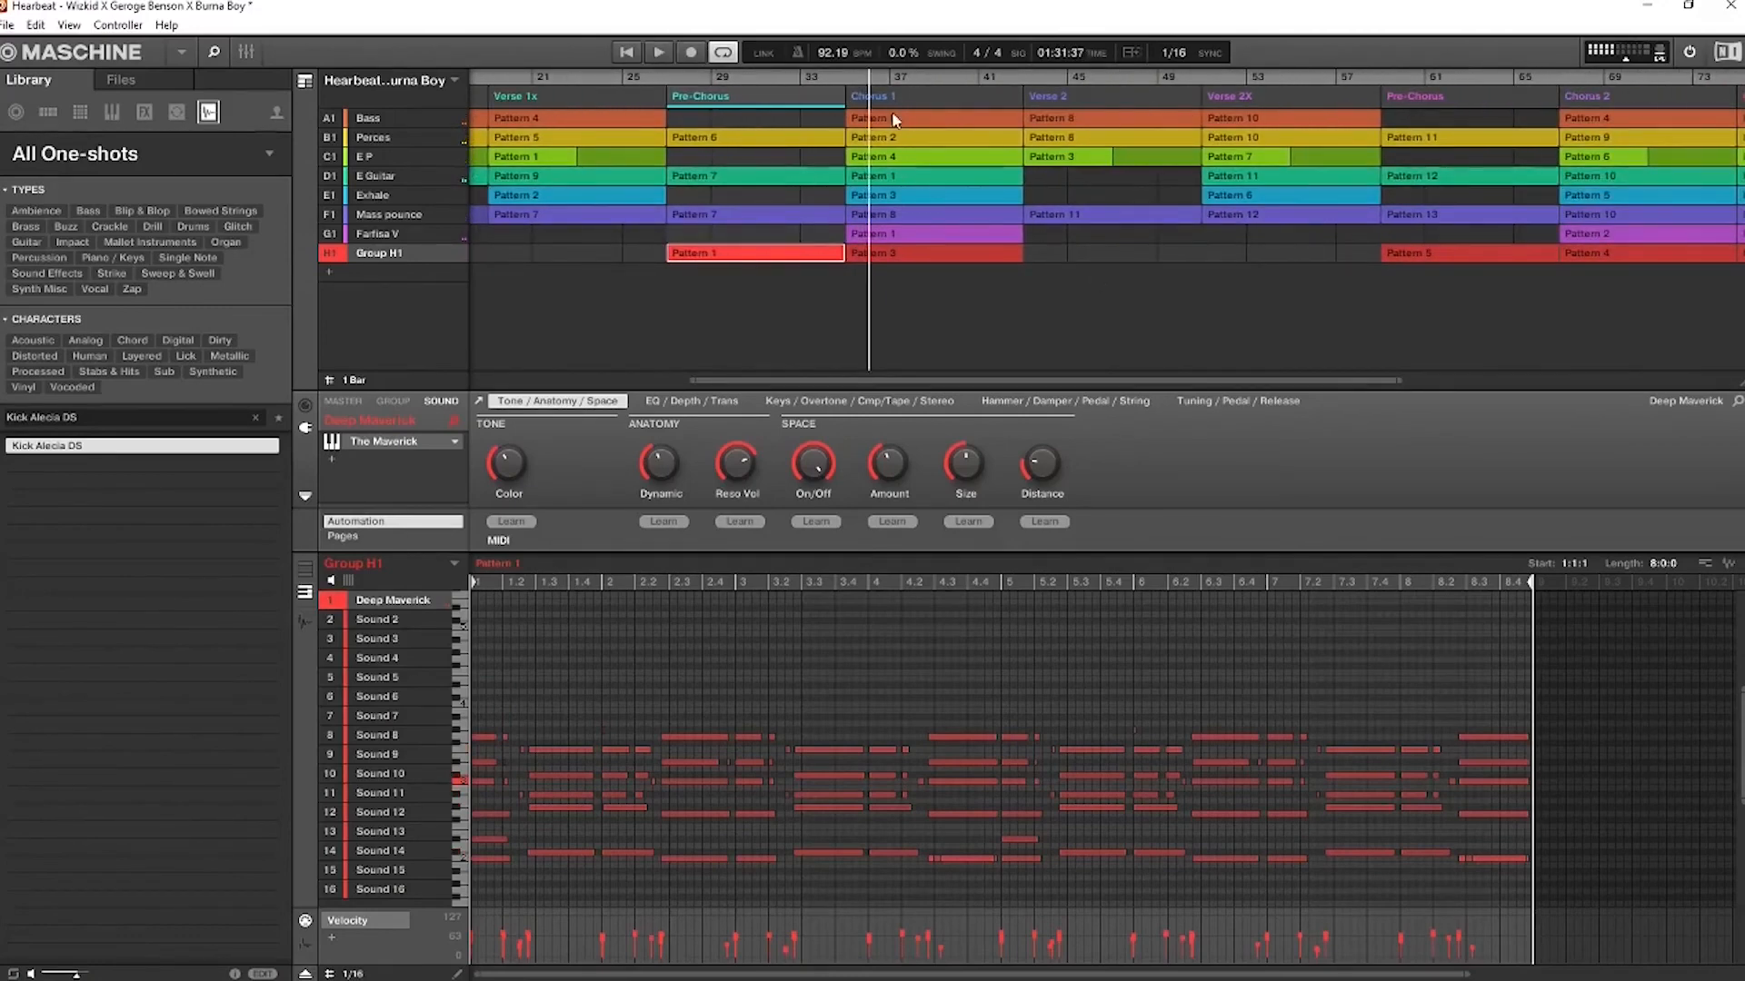
pyautogui.click(892, 136)
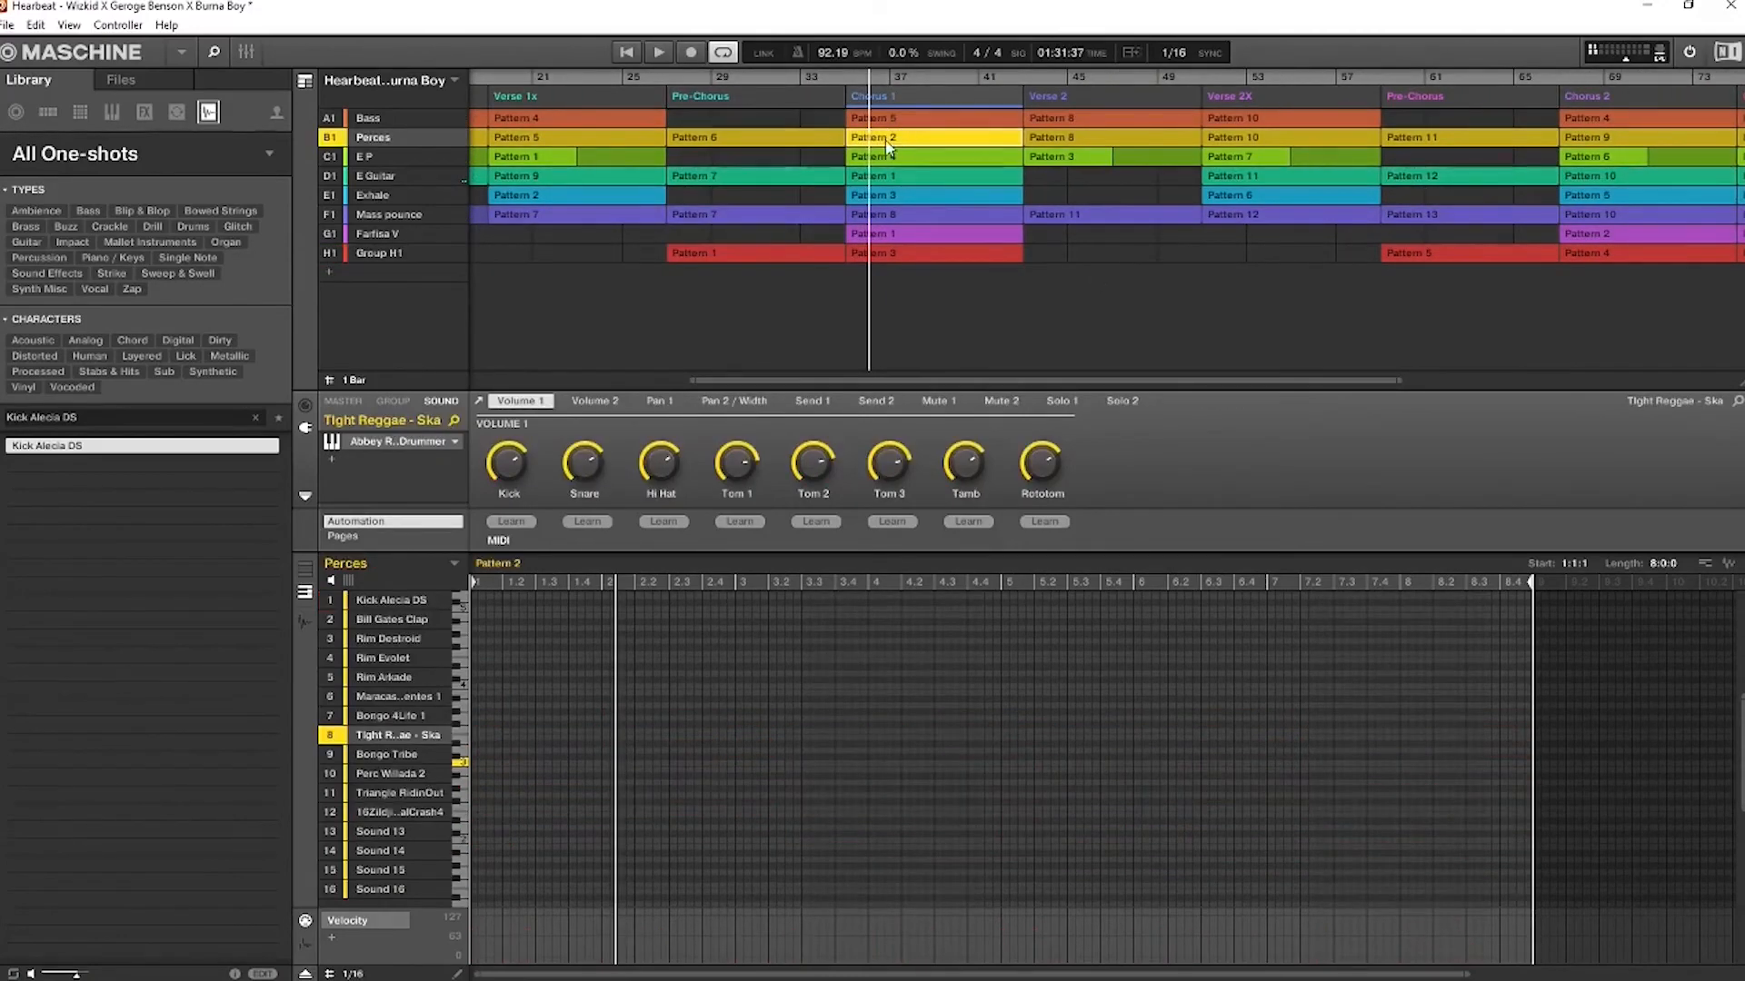
pyautogui.click(306, 570)
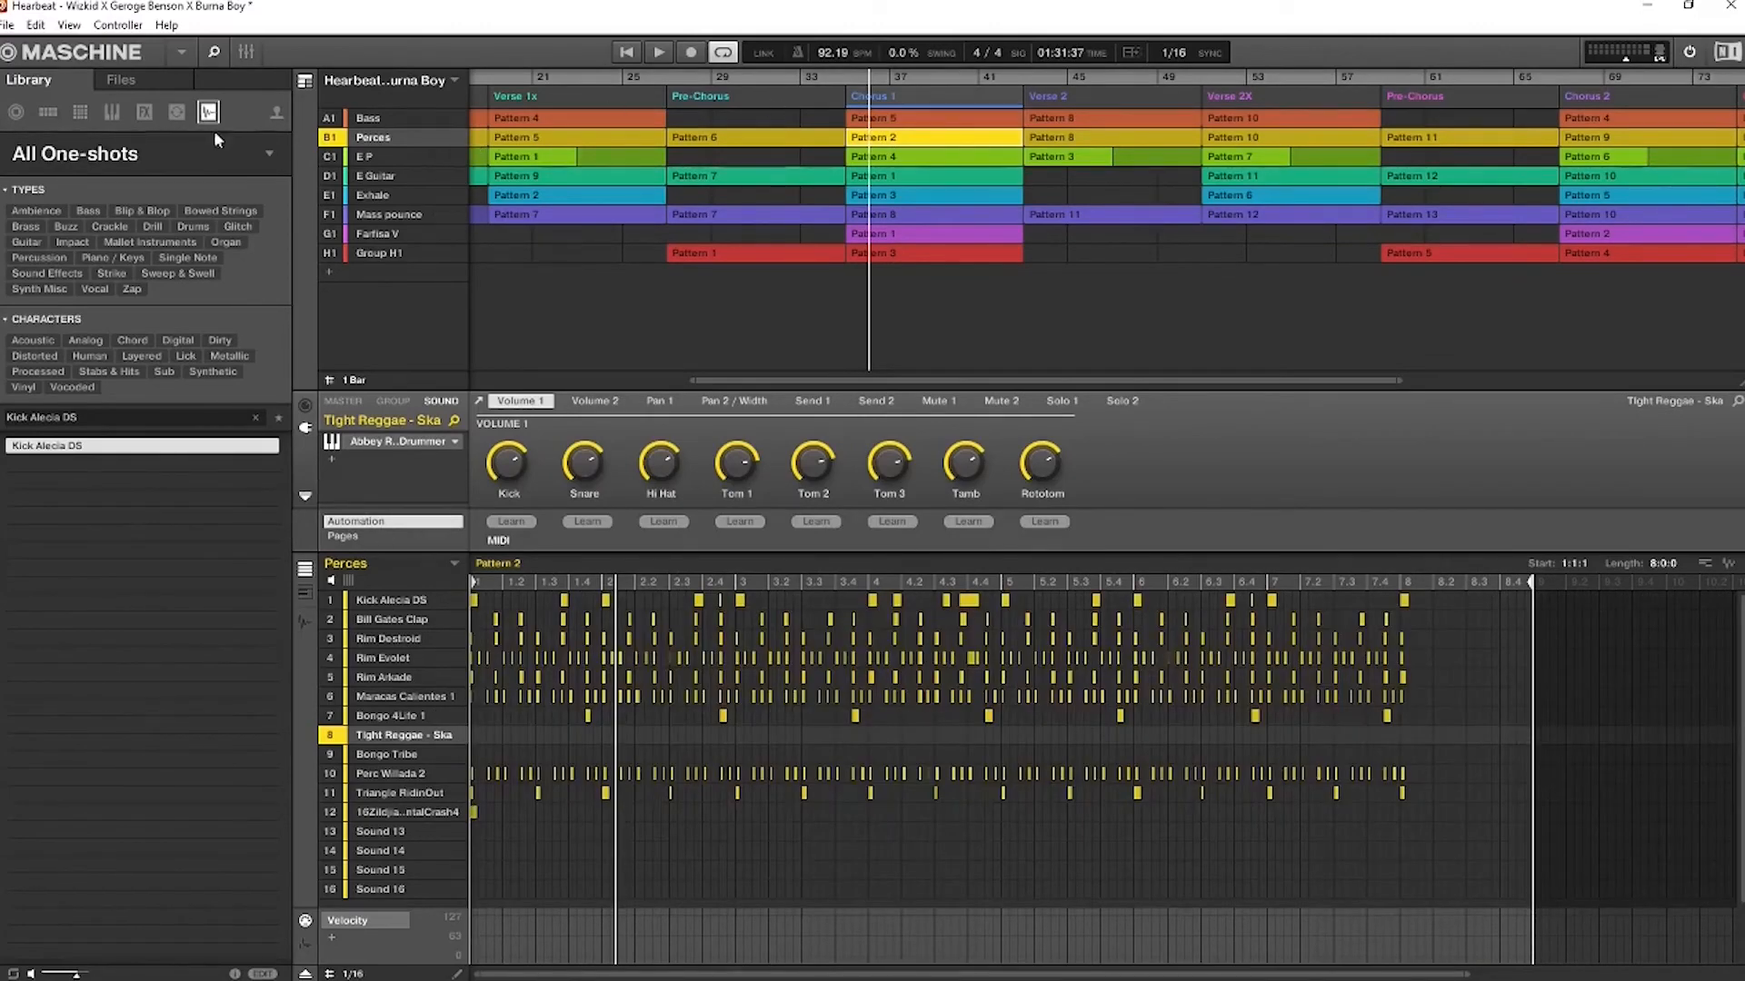
# Play Chorus 1 with the Perces group soloed, audition Triangle RidinOut by itself and restore the other percussion sounds
pyautogui.rightClick(329, 141)
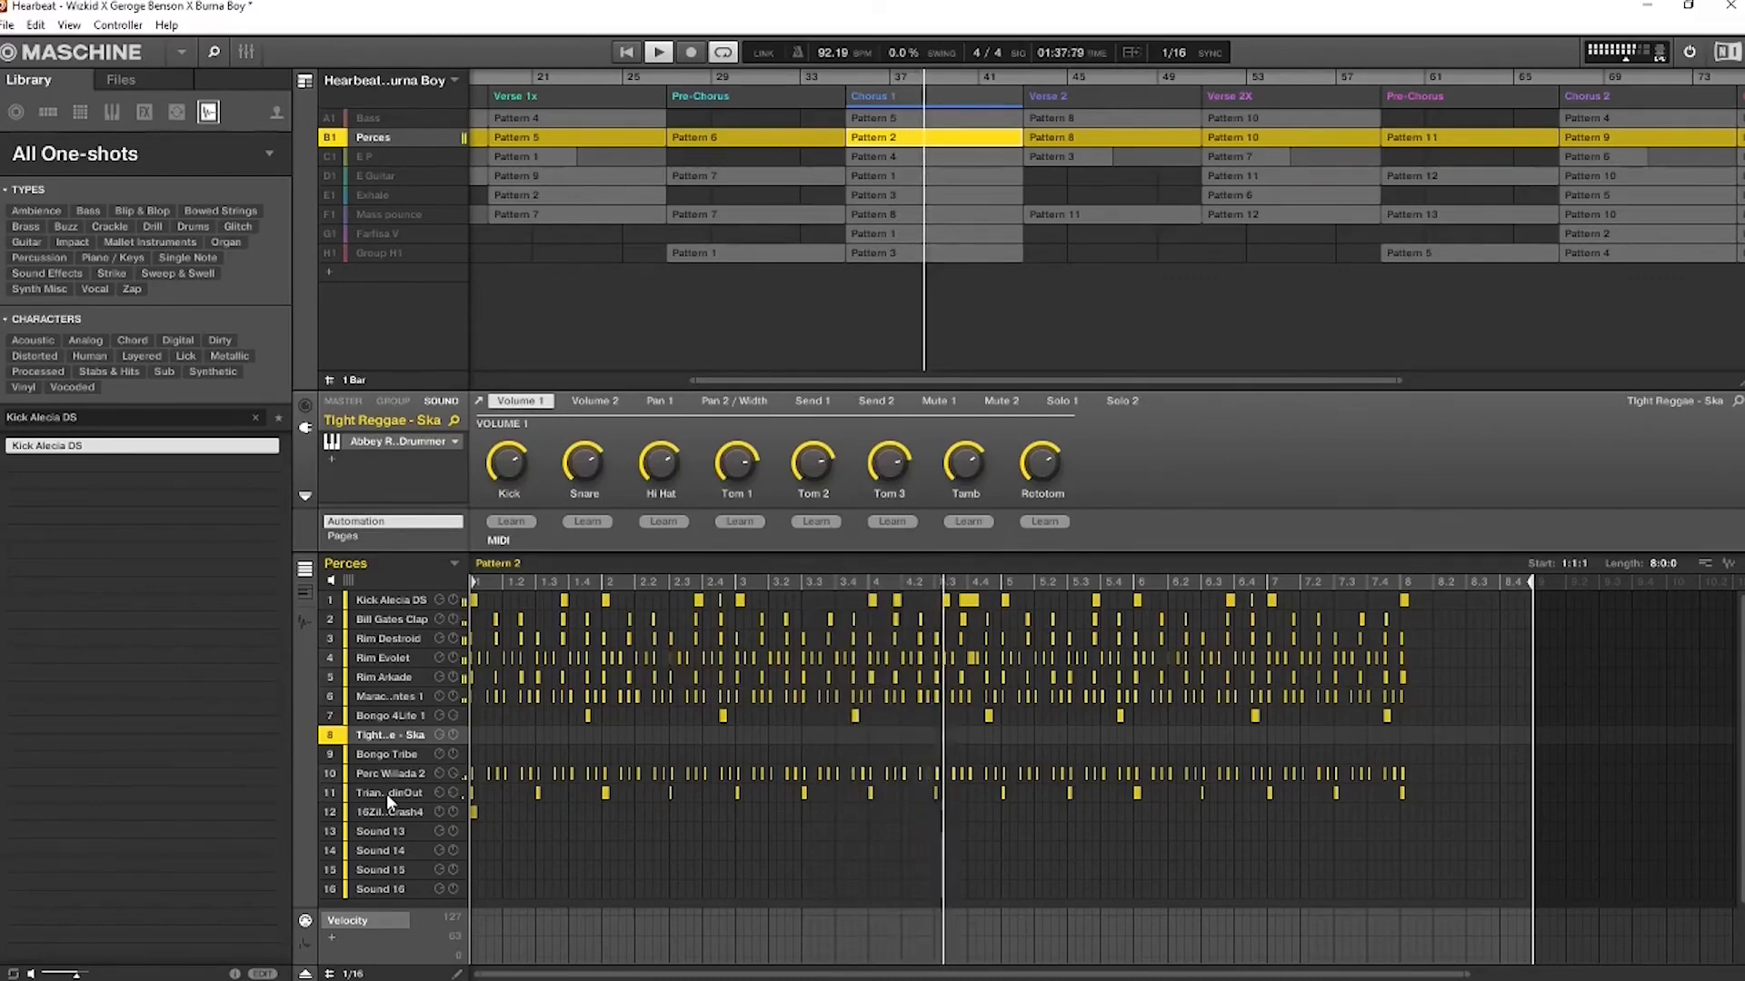
pyautogui.click(325, 776)
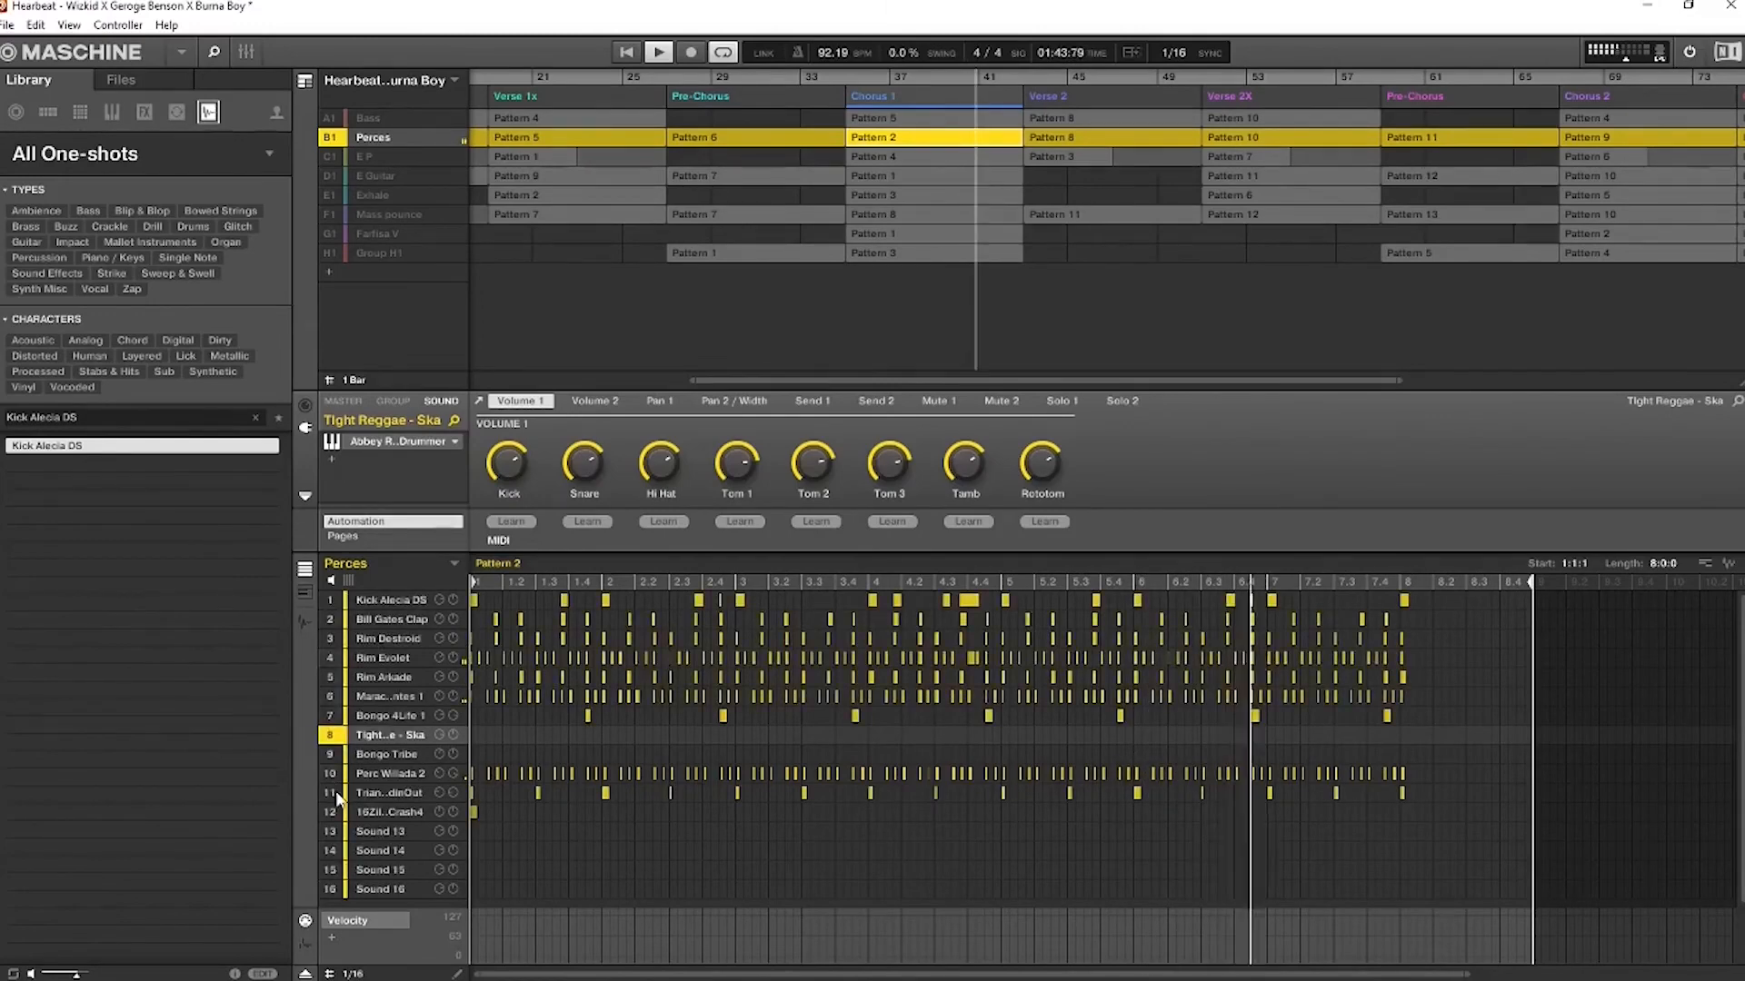
pyautogui.click(330, 791)
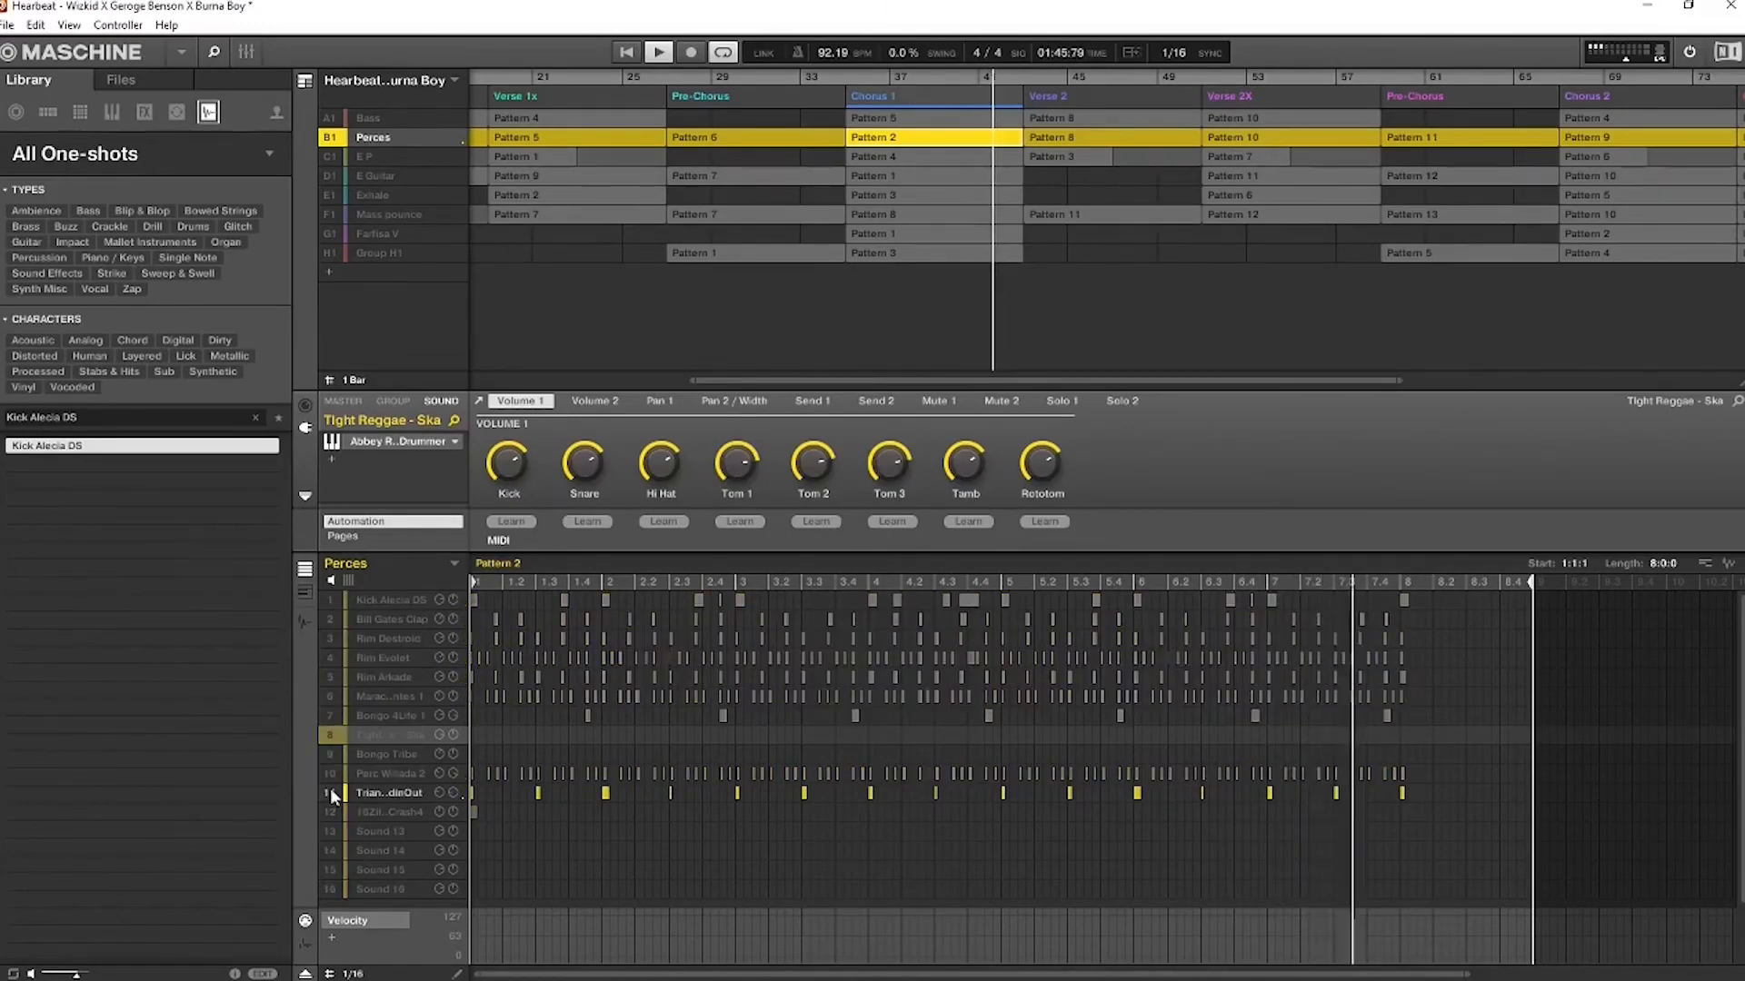
pyautogui.click(330, 787)
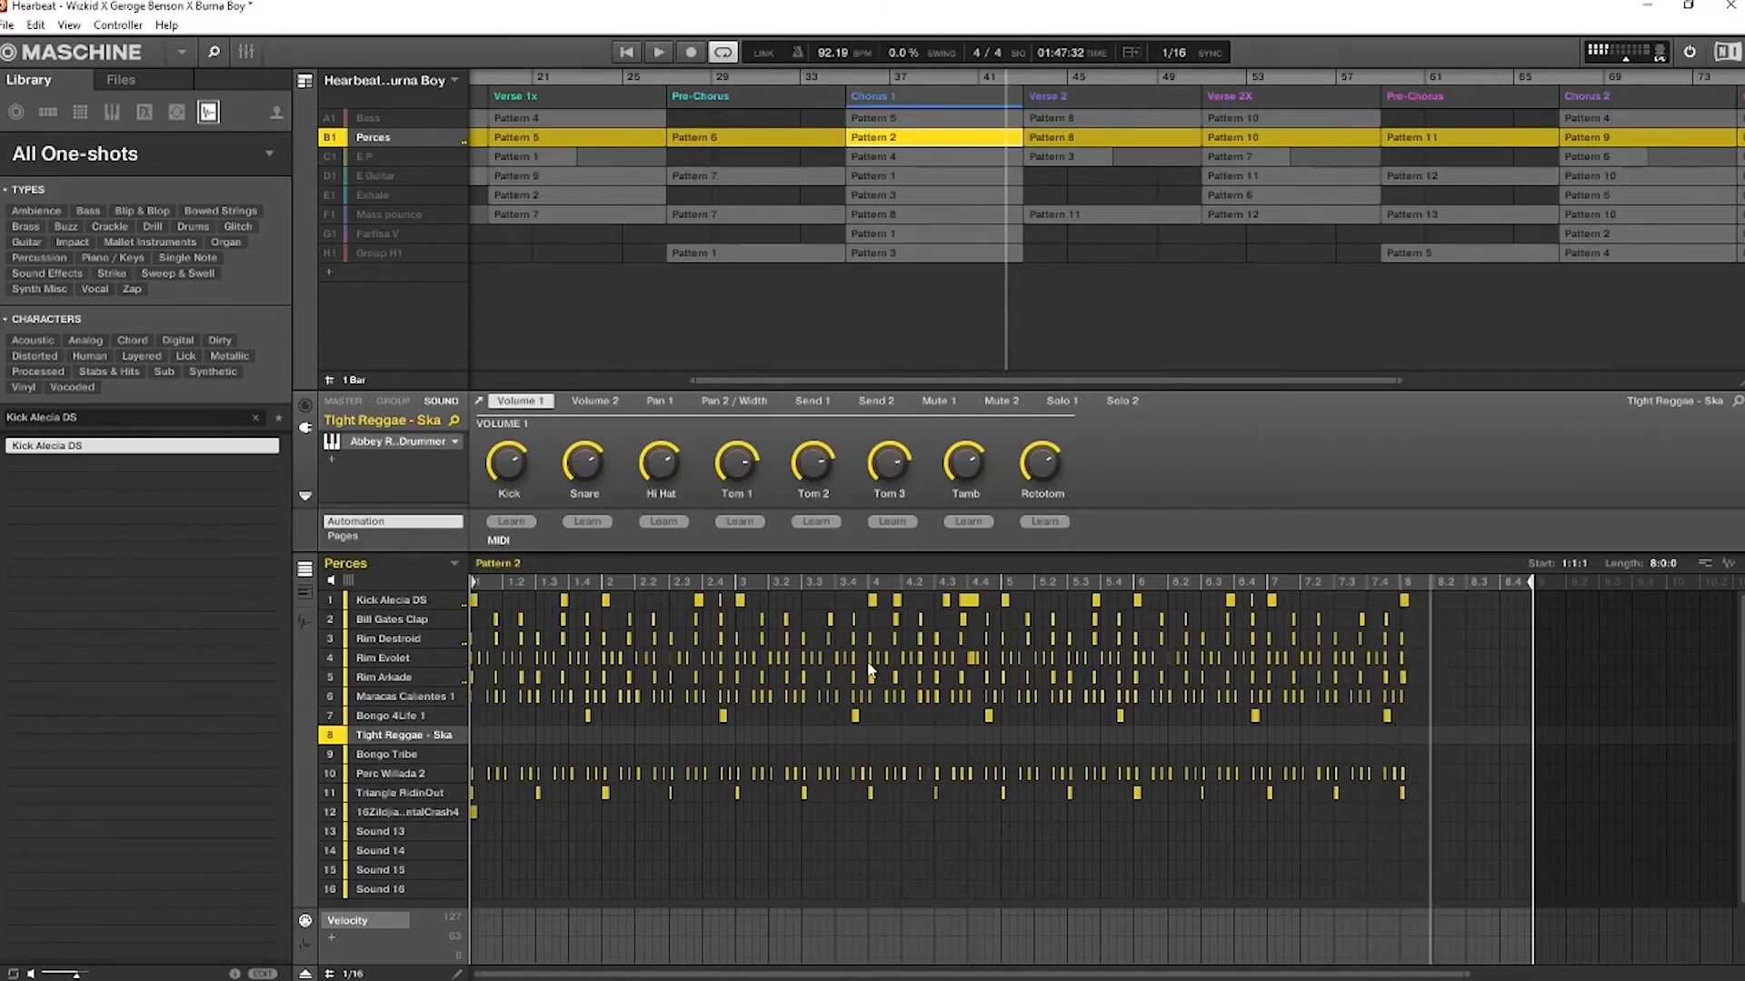
pyautogui.moveTo(889, 454)
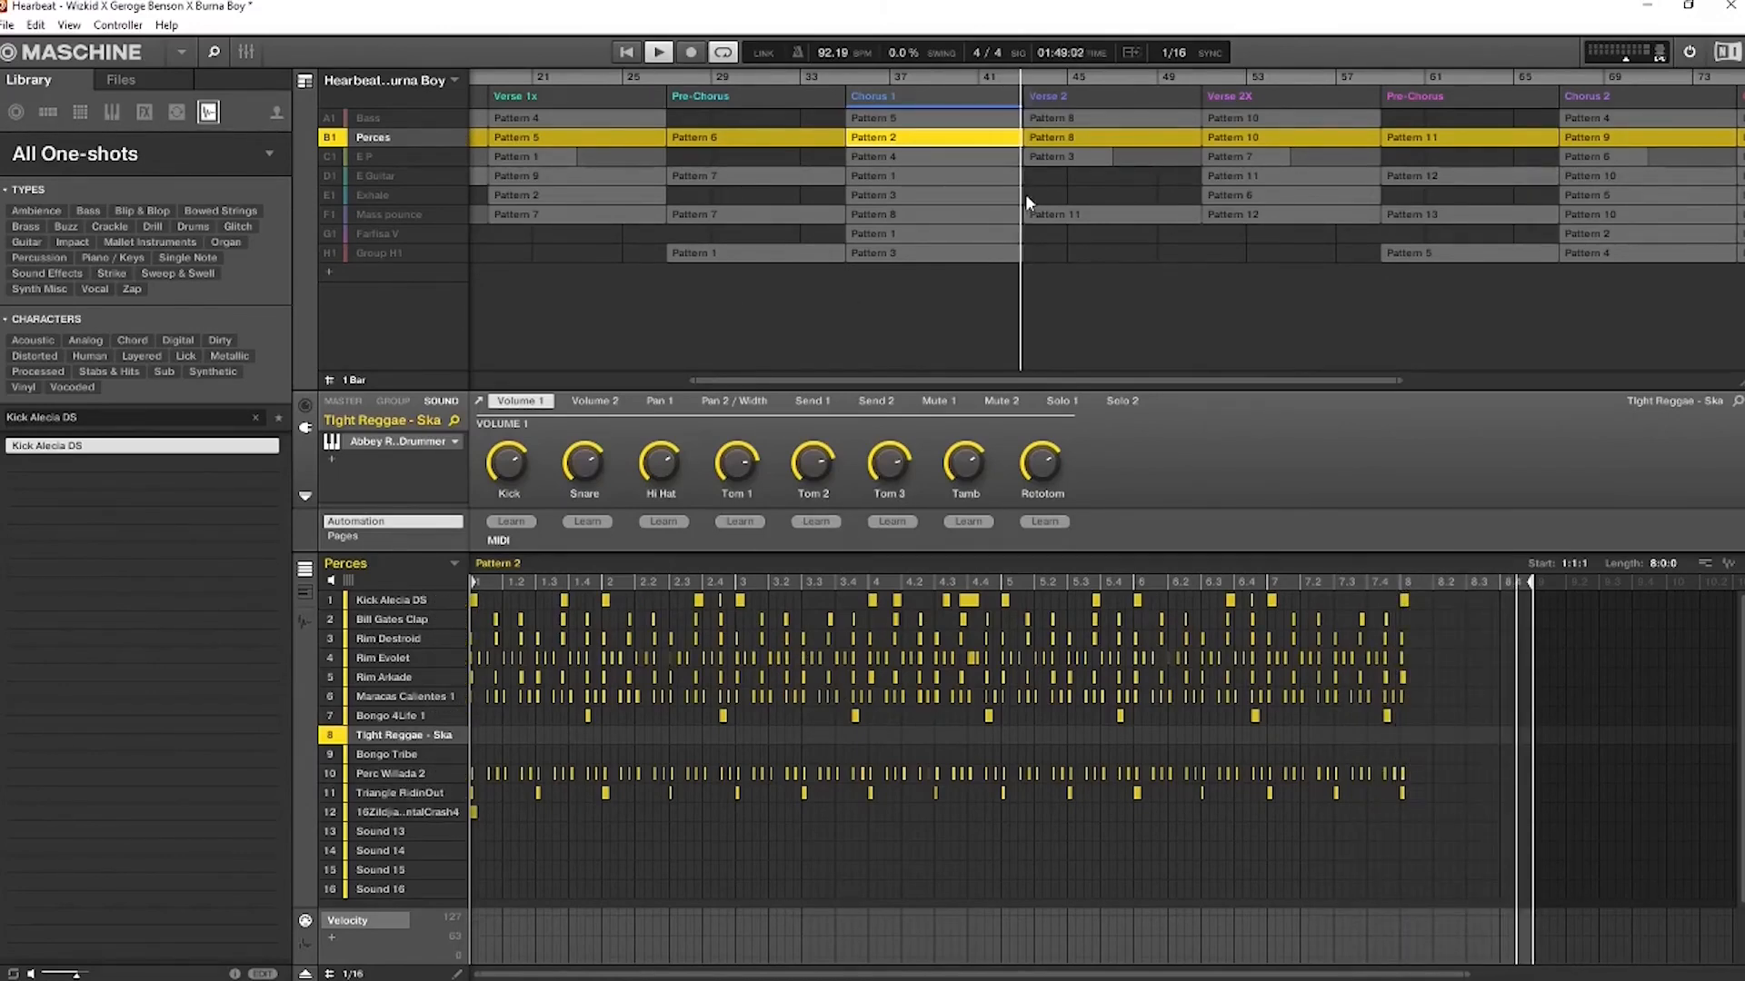
# Restore all groups from the Perces solo and play Chorus 1 from its start
pyautogui.press('space')
pyautogui.click(851, 77)
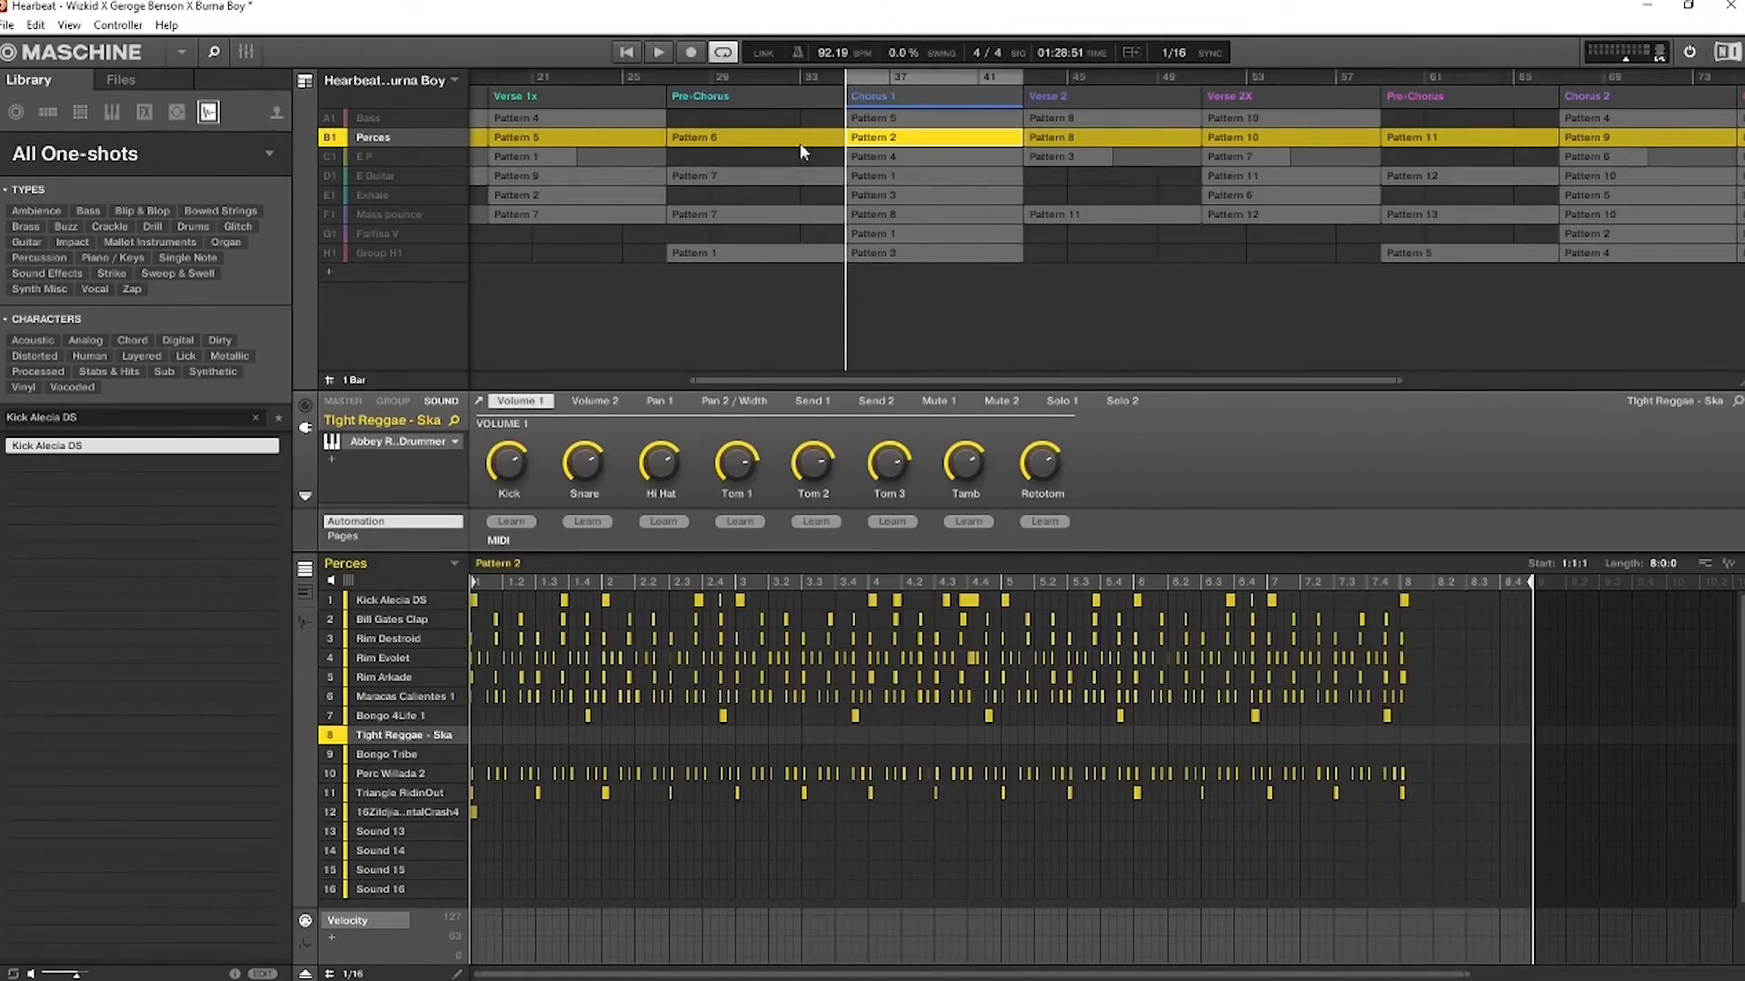
pyautogui.rightClick(331, 137)
pyautogui.press('space')
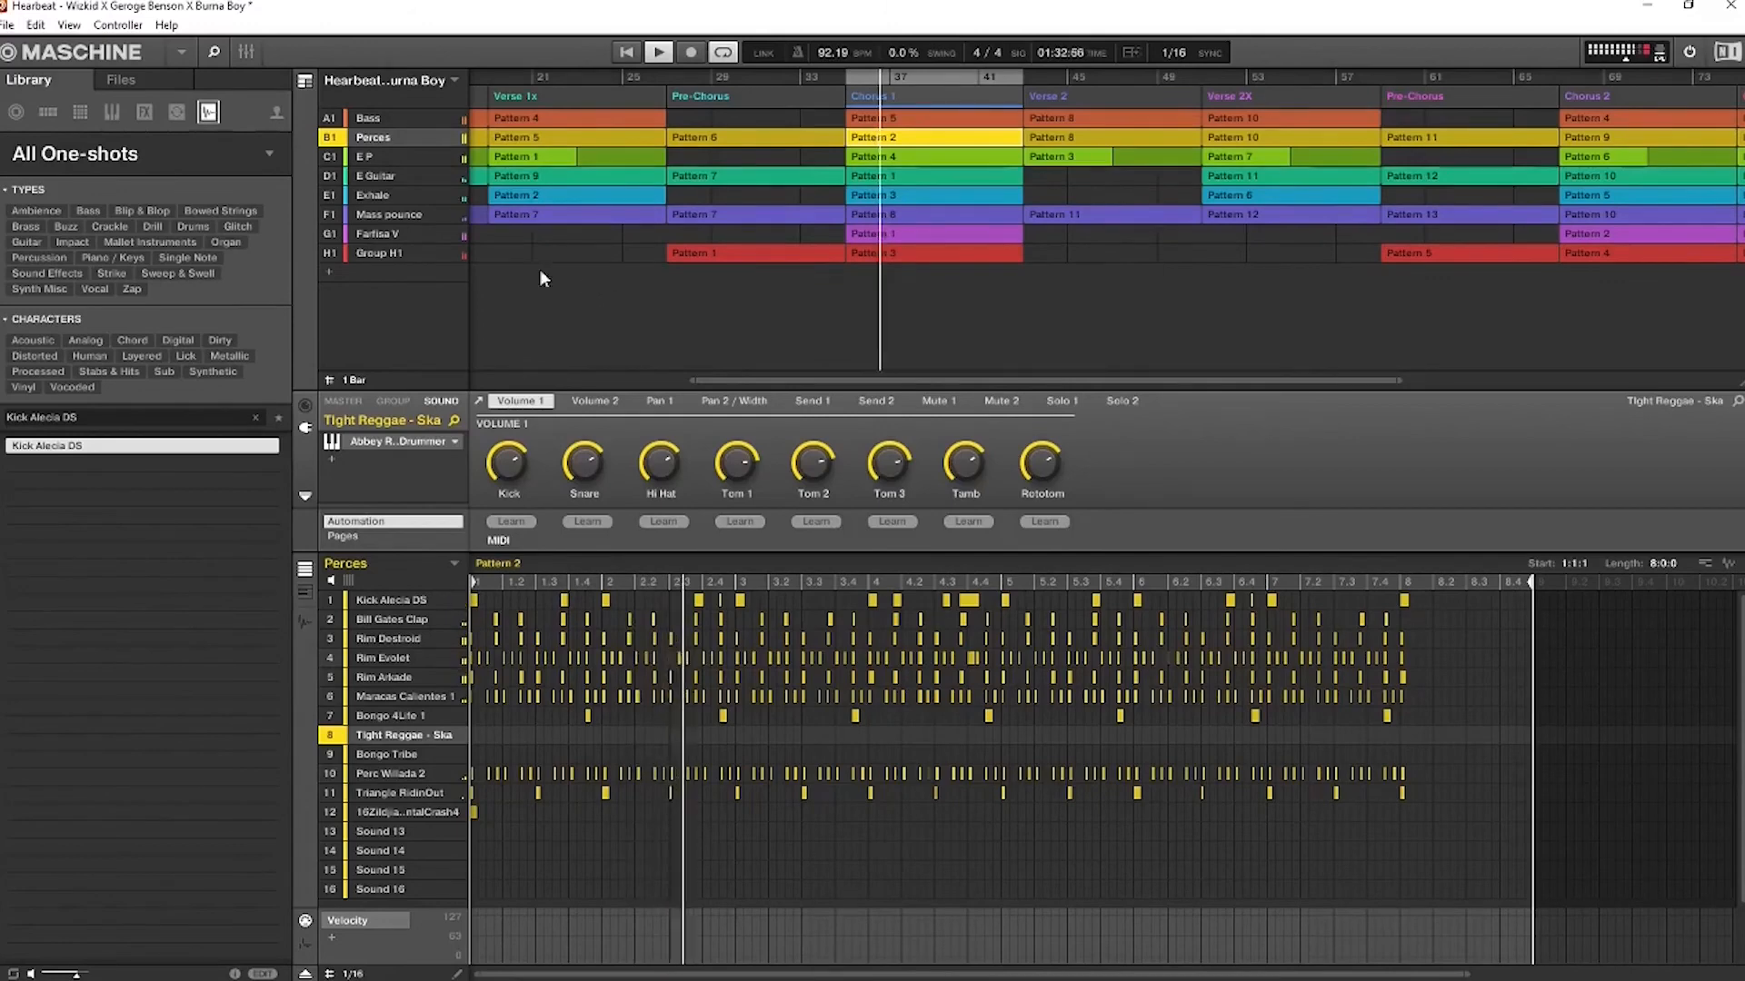
# Show the Farfisa V group's Pattern 1 in Chorus 1 and play on with its Ryhtmun sound soloed within the group
pyautogui.click(903, 233)
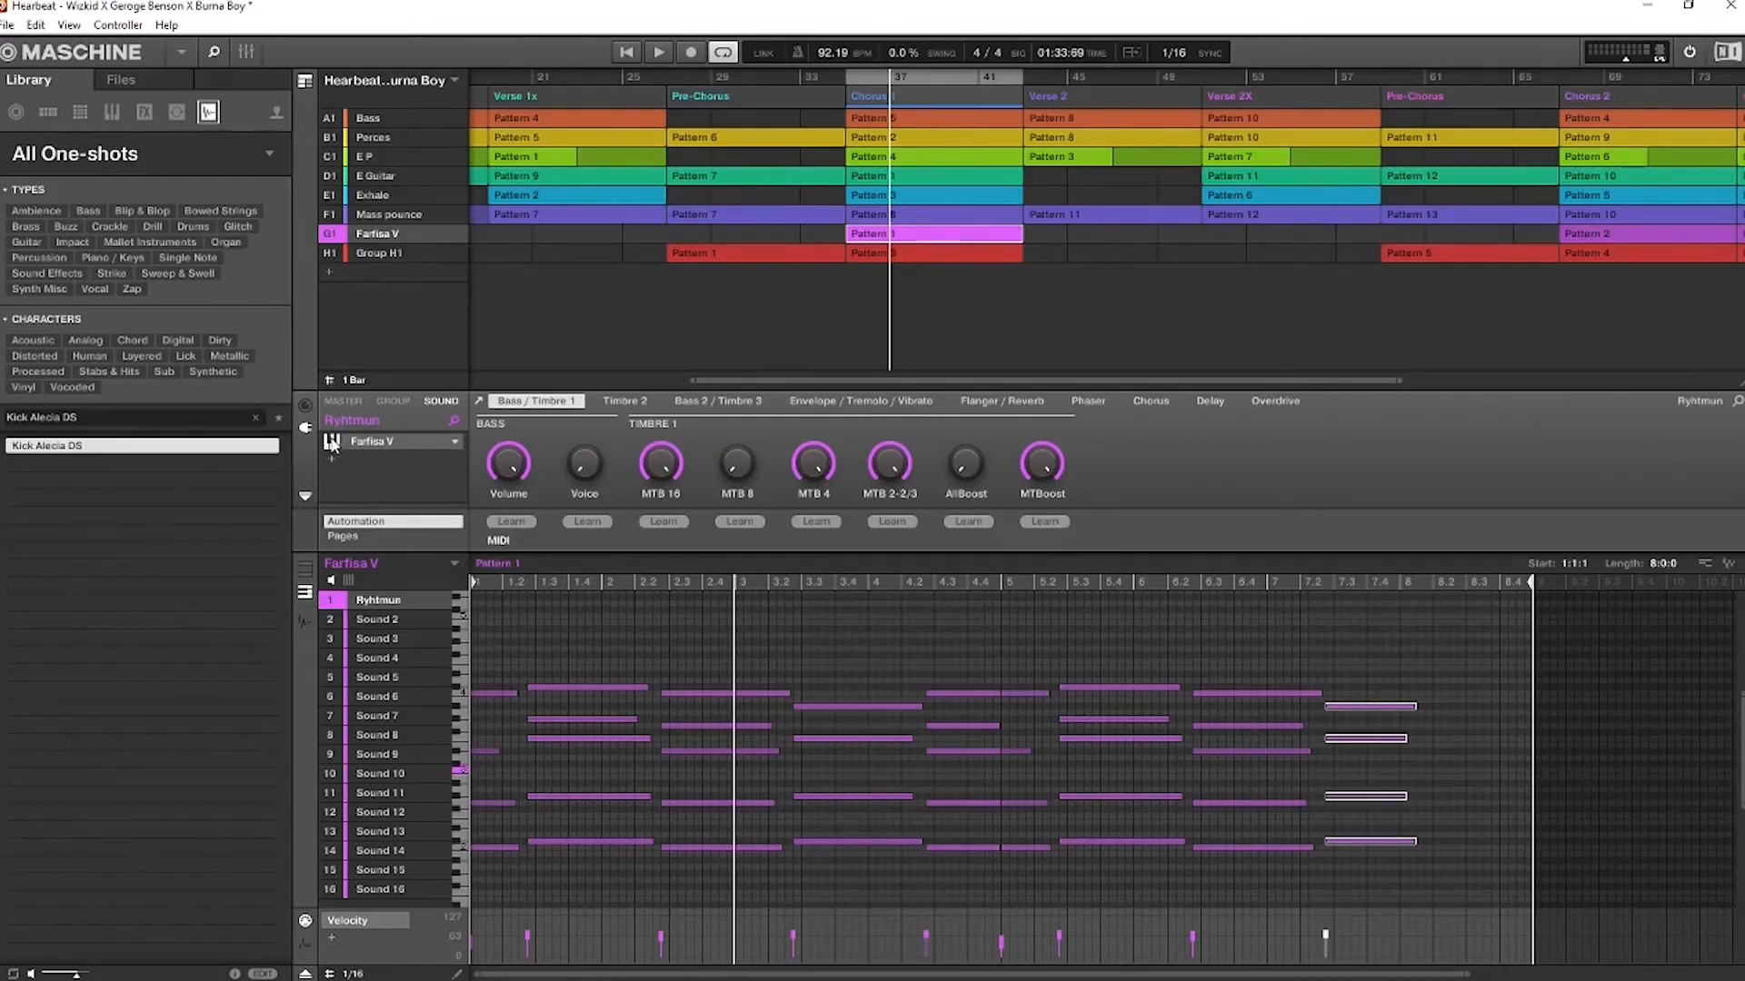
pyautogui.press('space')
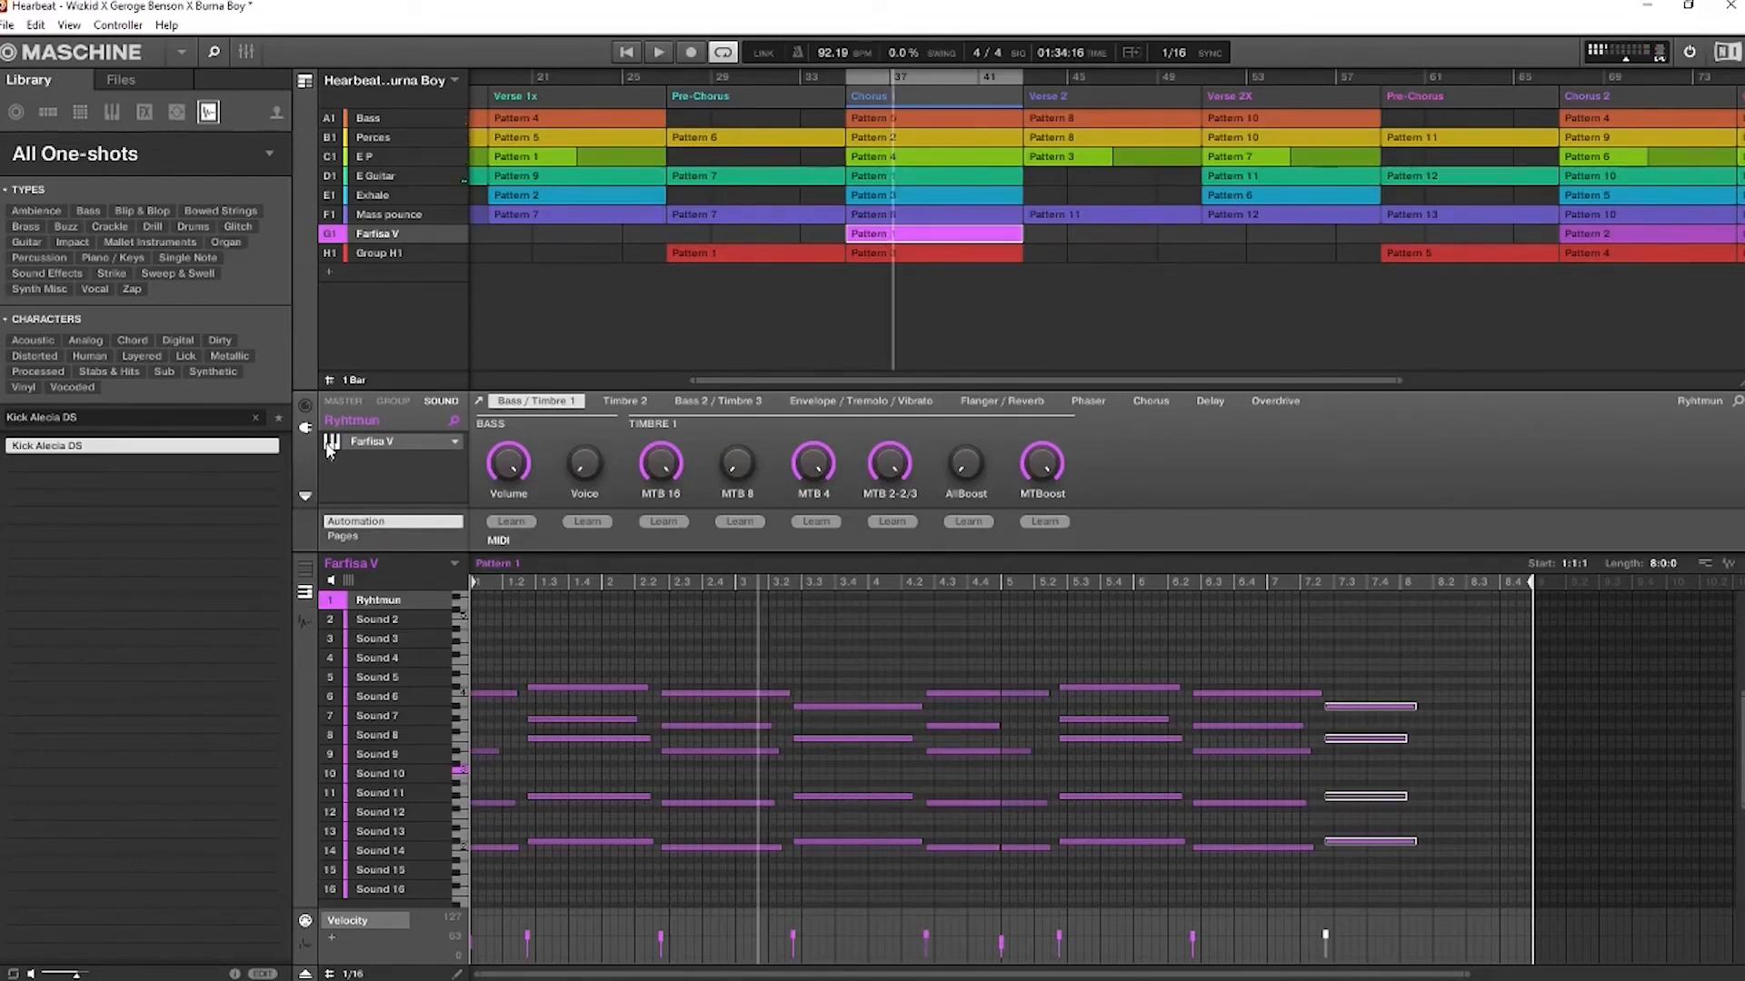
pyautogui.keyDown('shift'); pyautogui.click(333, 601); pyautogui.keyUp('shift')
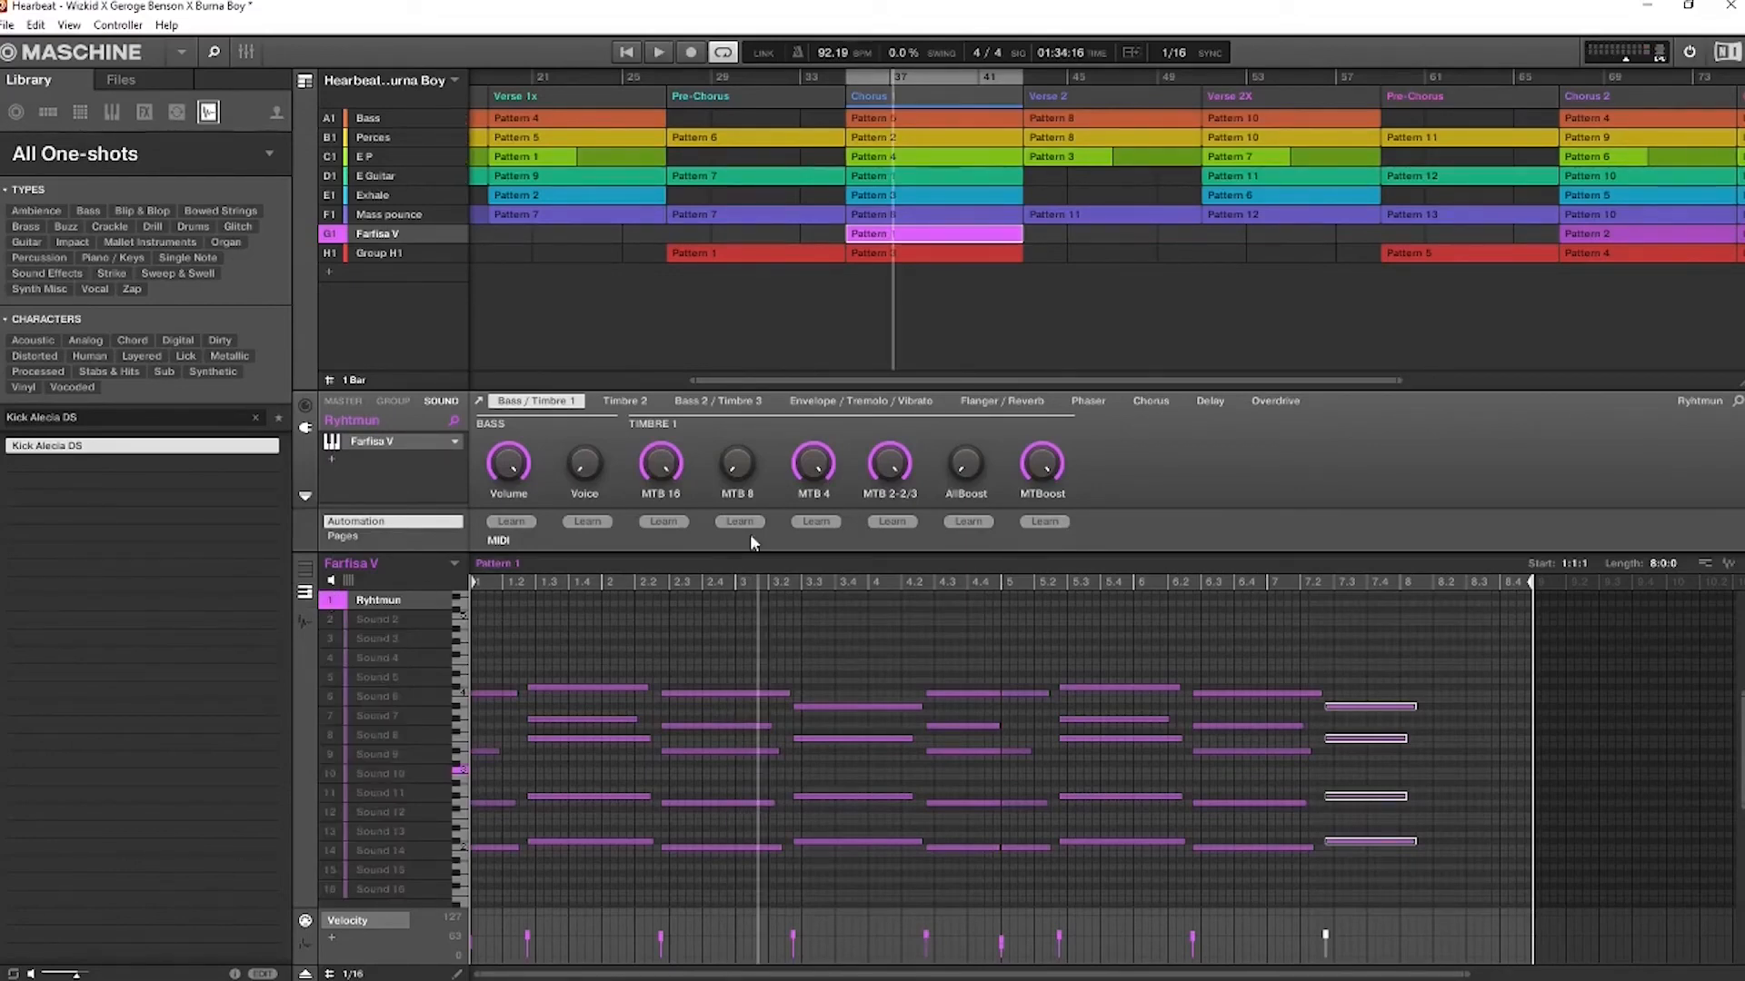
pyautogui.press('space')
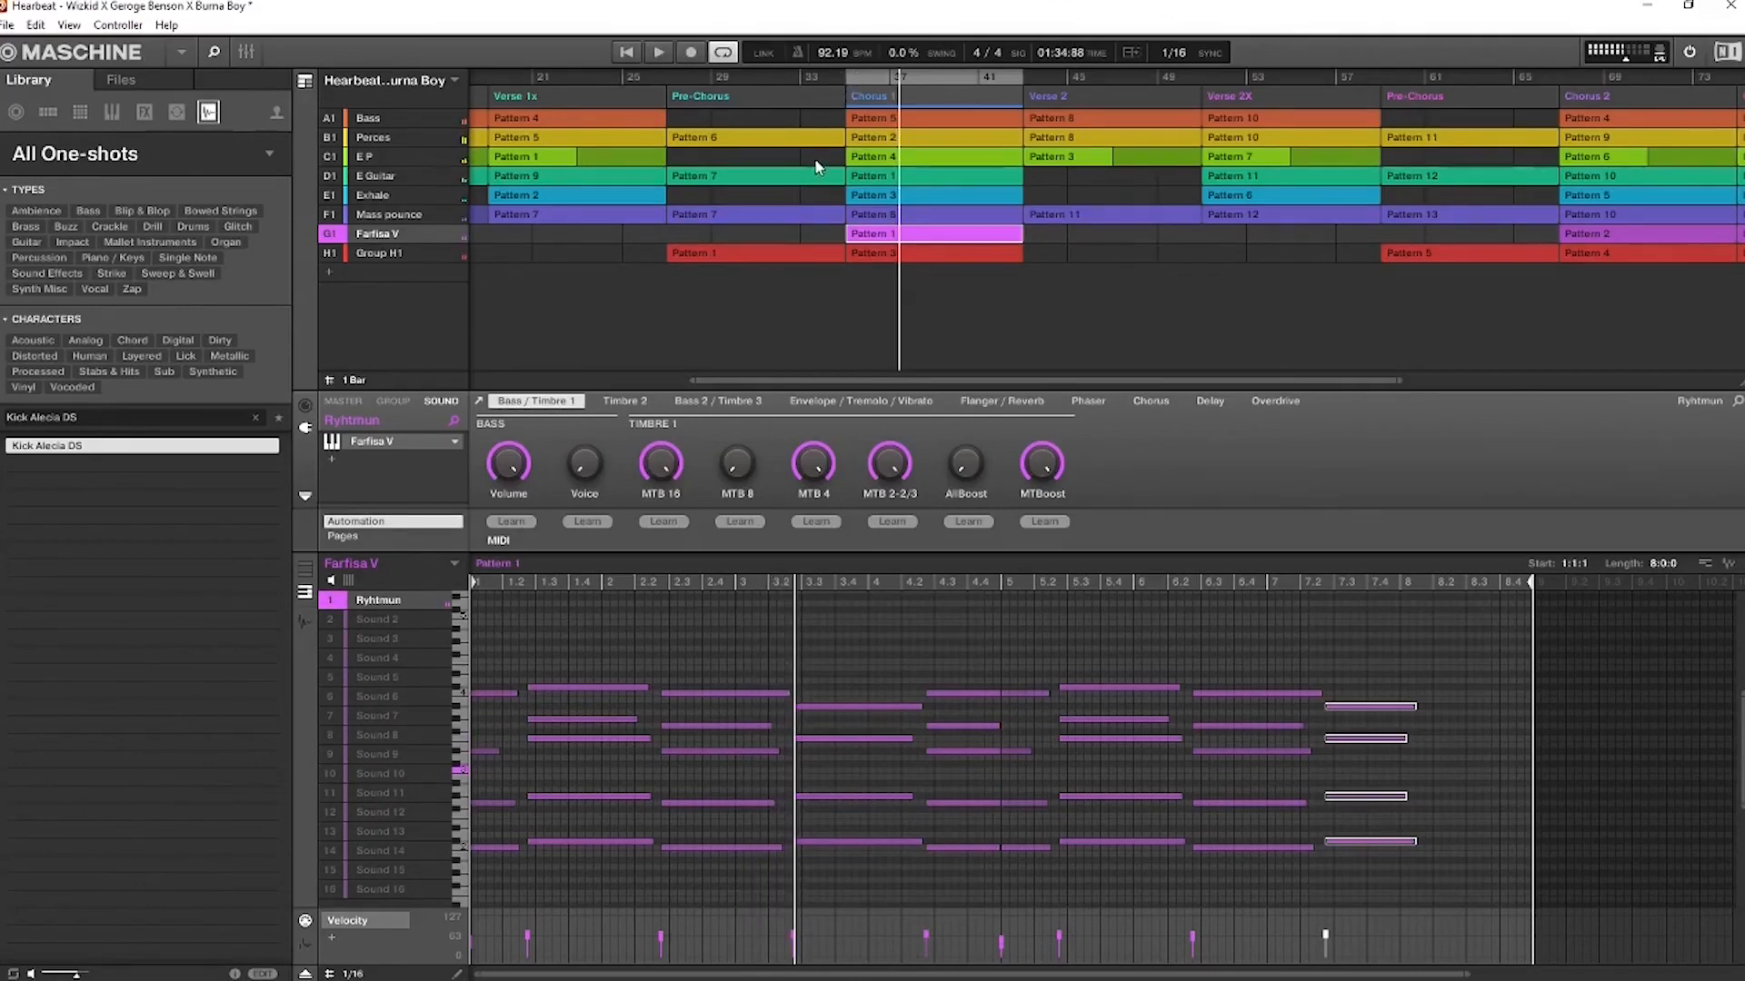
# Audition Chorus 1 with only Farfisa V, adding Group H1, Perces and E Guitar one by one, and stop playback
pyautogui.keyDown('shift'); pyautogui.click(336, 235); pyautogui.keyUp('shift')
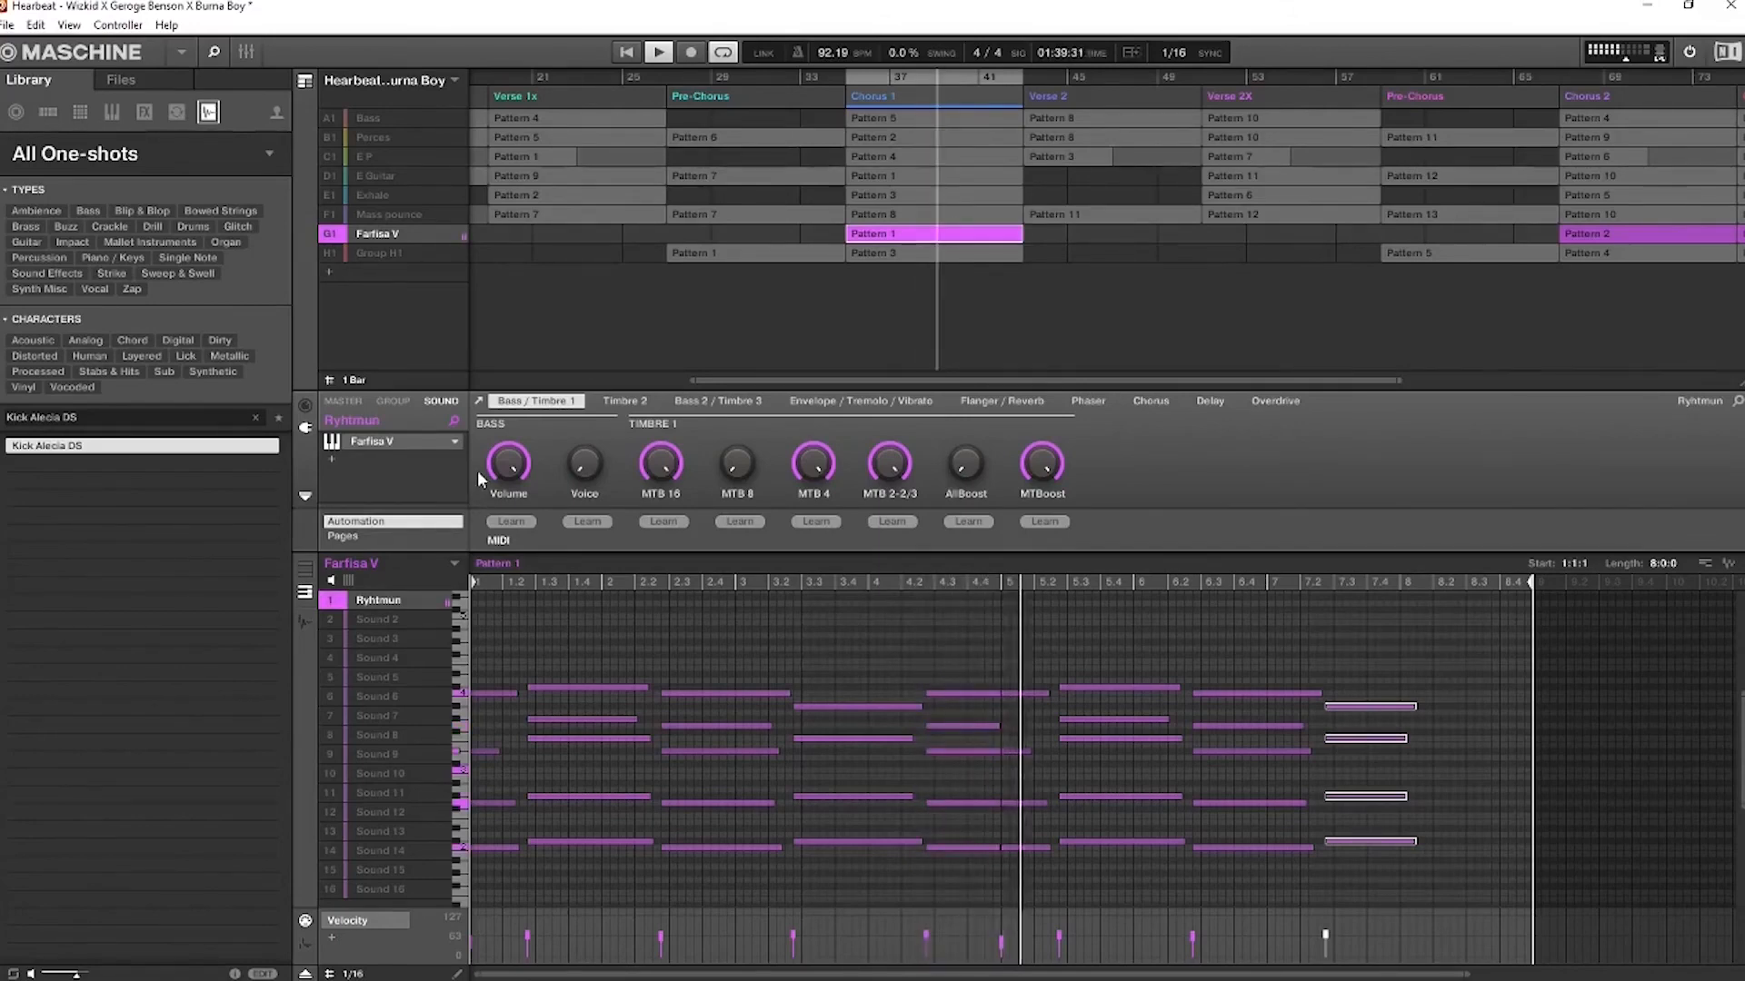
pyautogui.keyDown('shift'); pyautogui.click(329, 254); pyautogui.keyUp('shift')
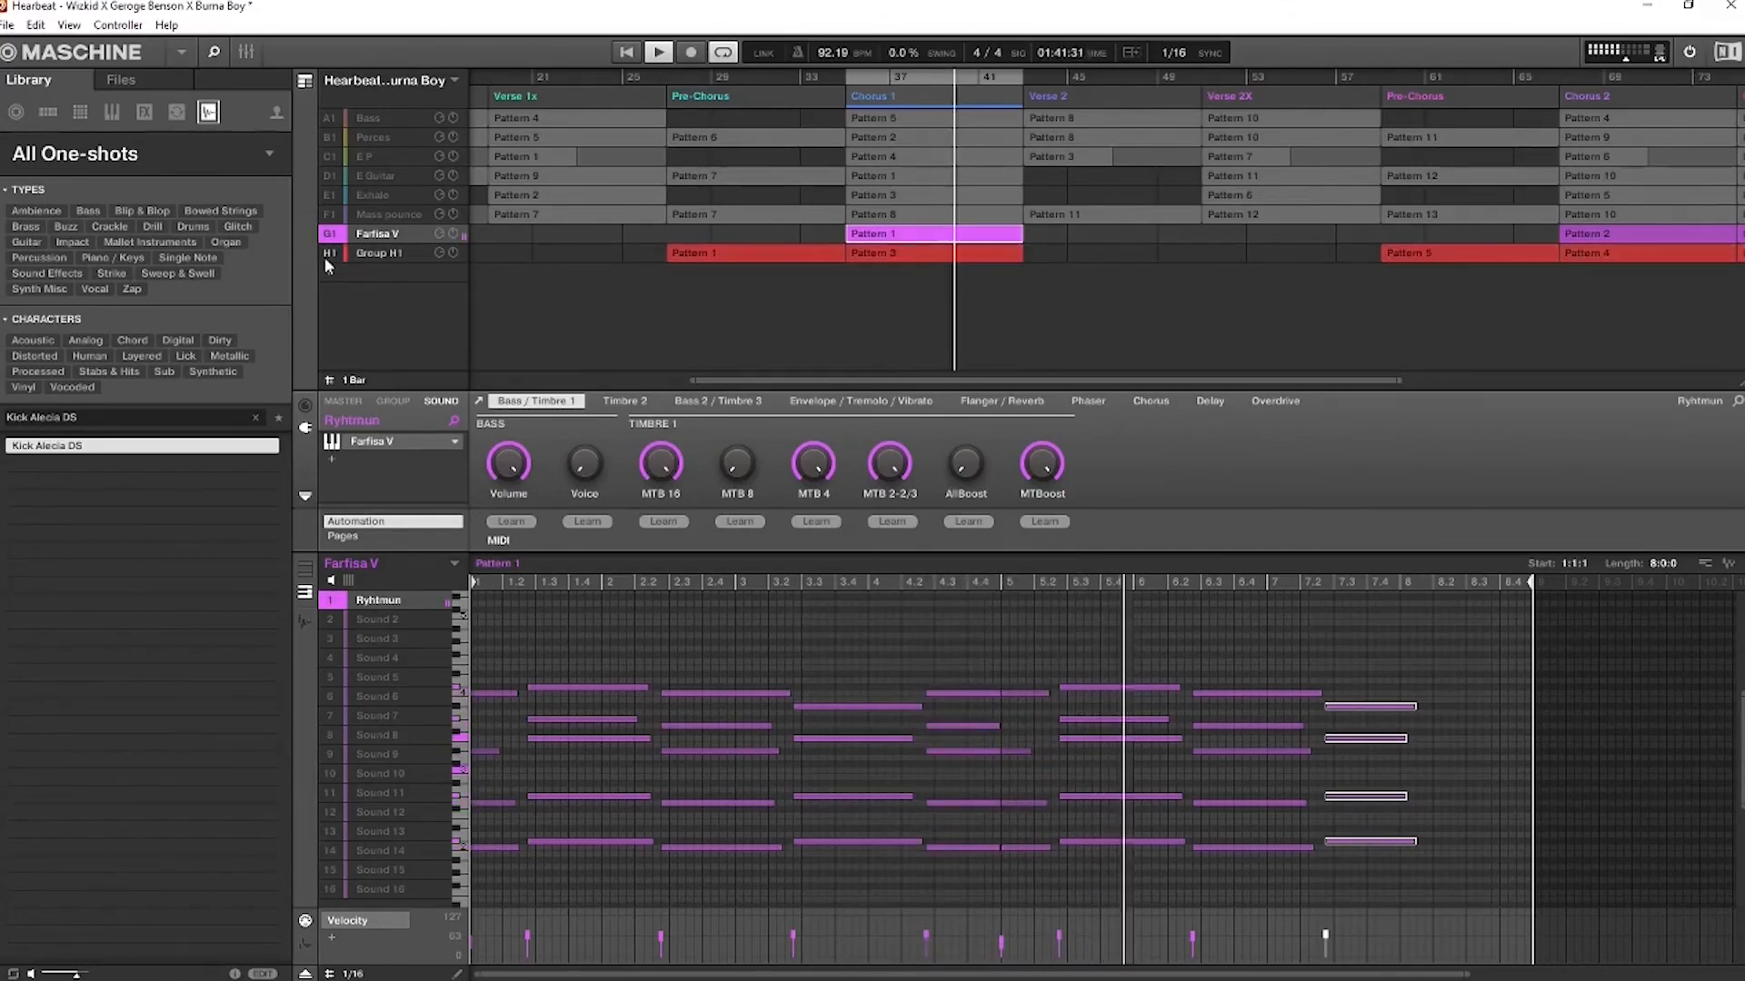
pyautogui.keyDown('shift'); pyautogui.click(329, 140); pyautogui.keyUp('shift')
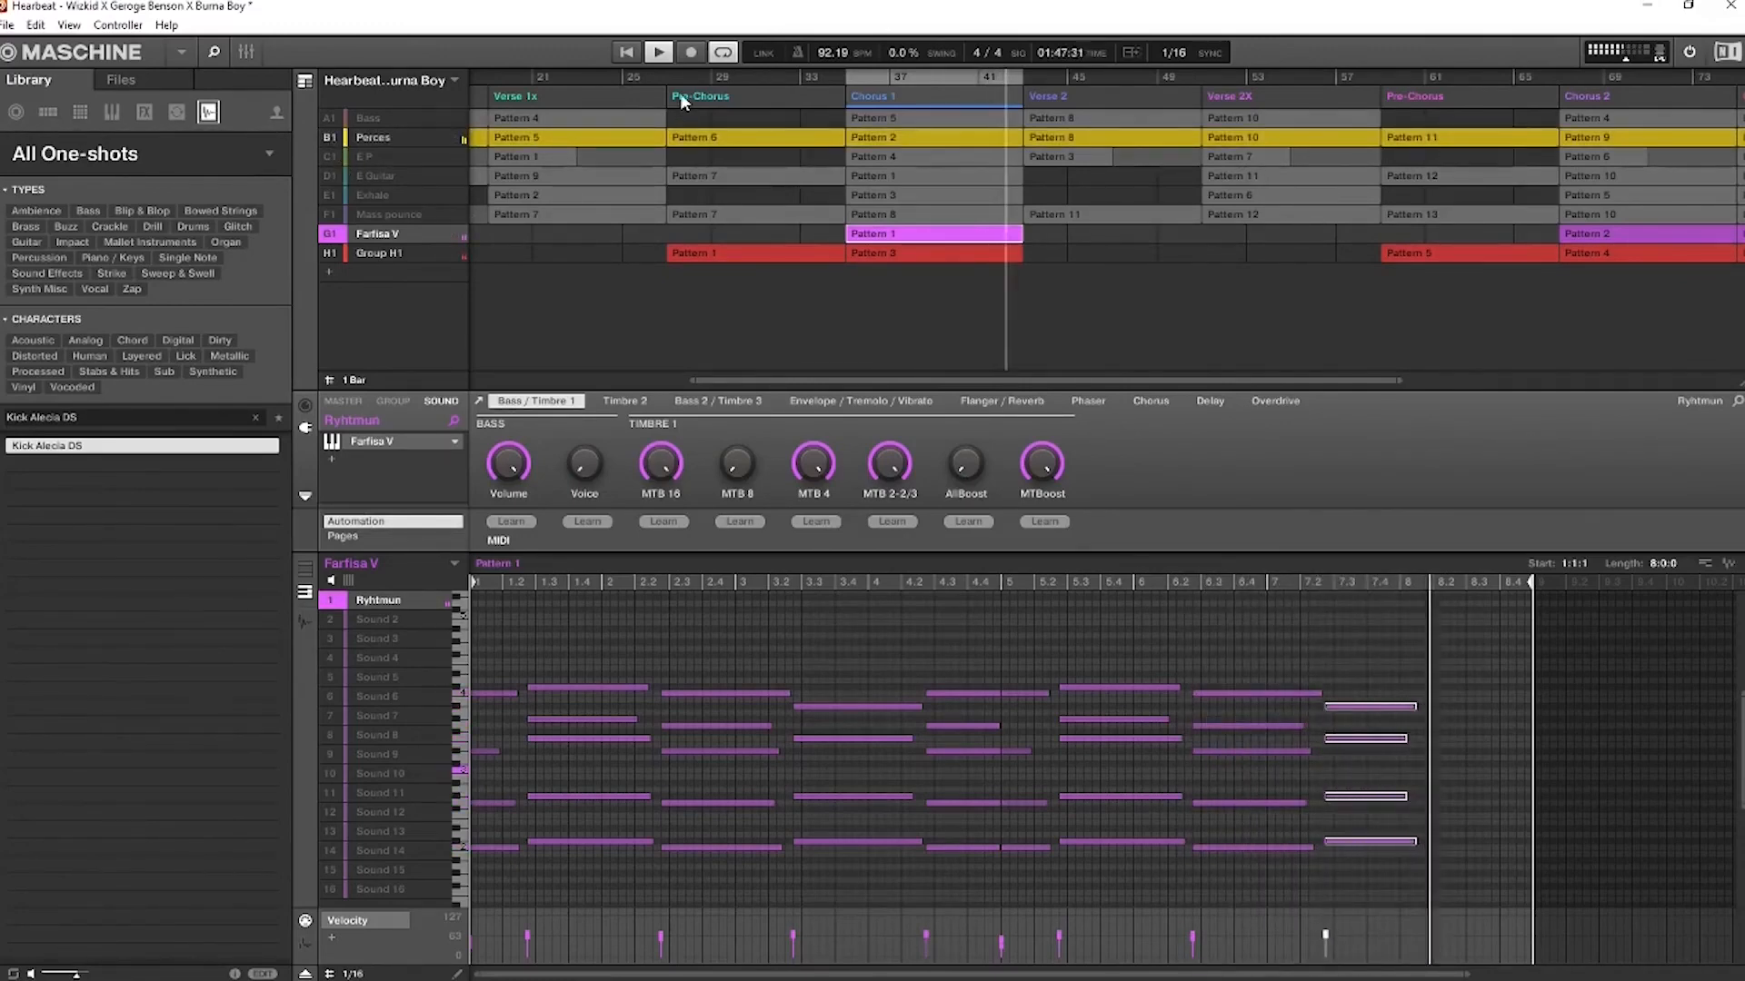
pyautogui.click(847, 76)
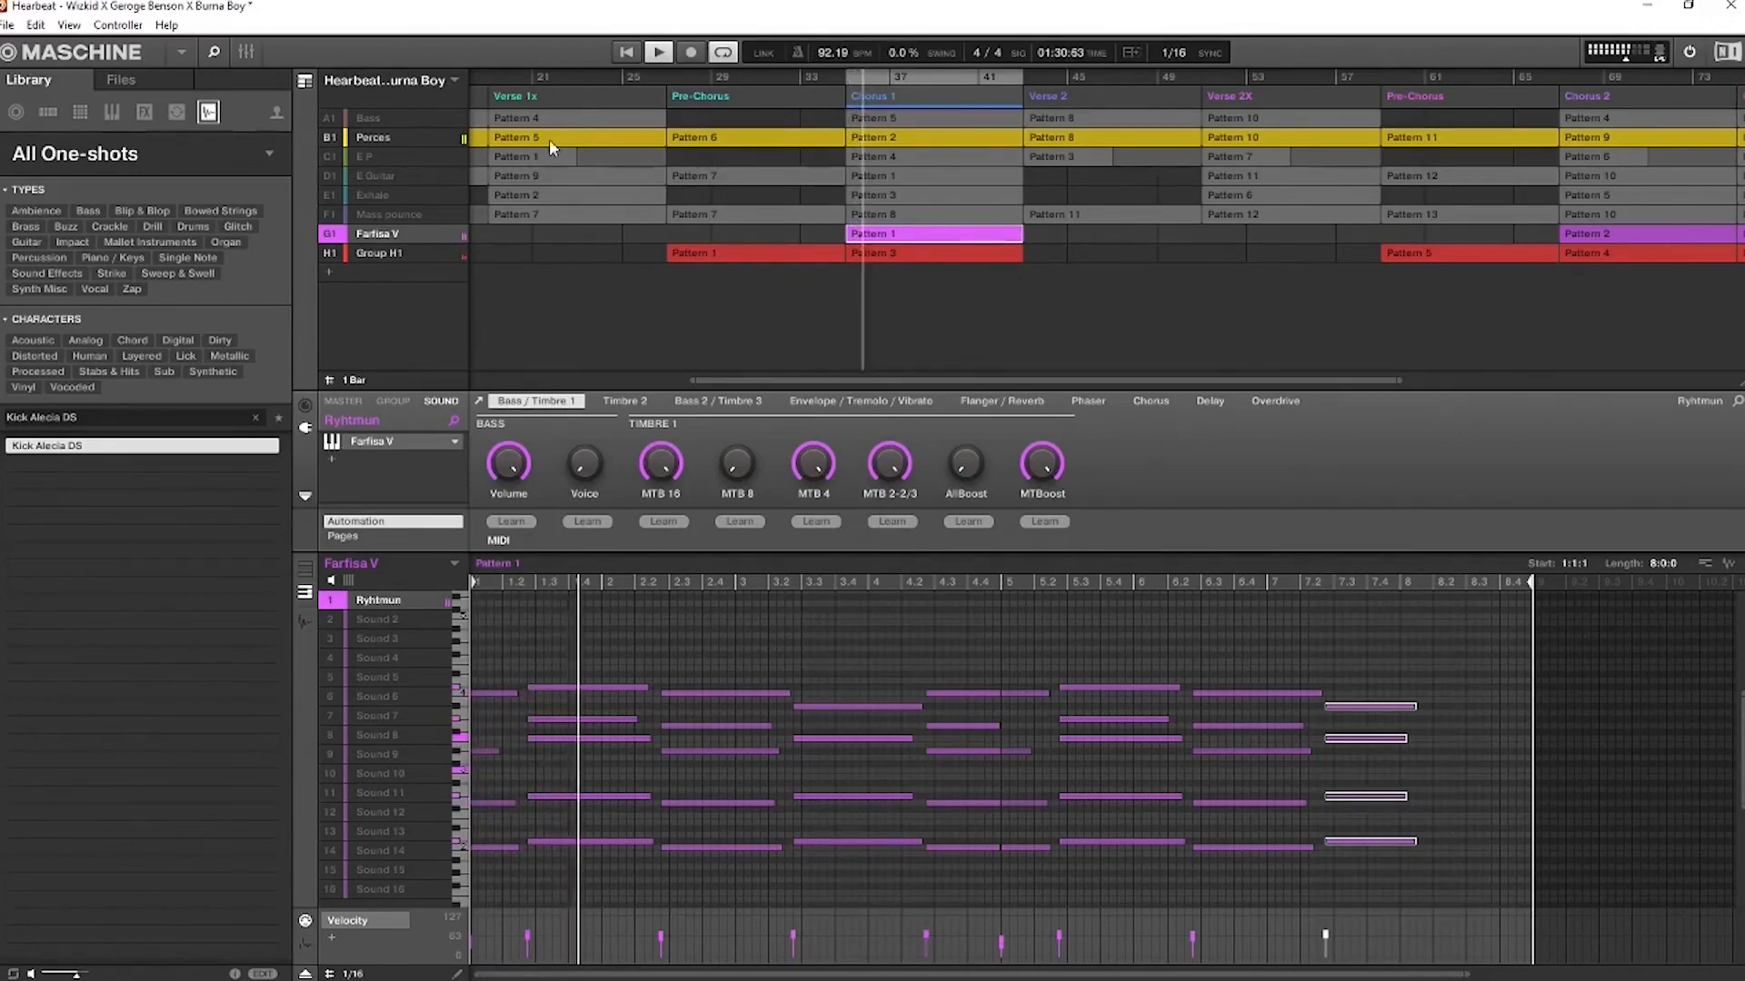
pyautogui.click(330, 173)
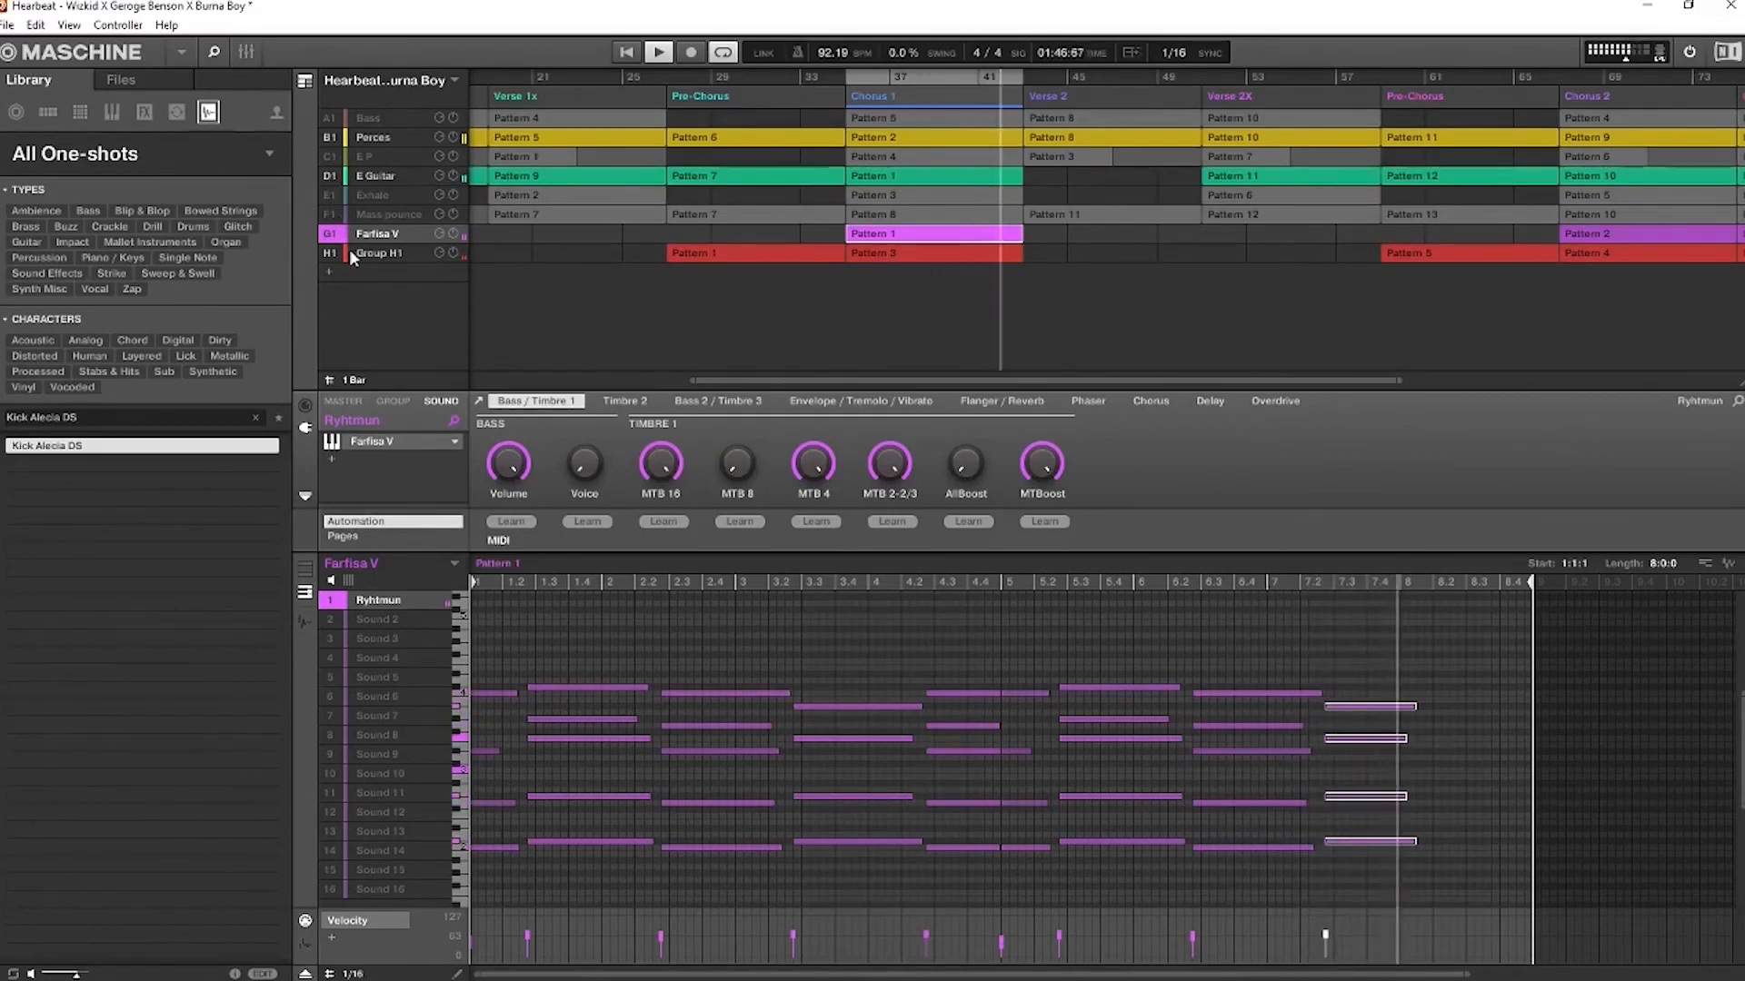
pyautogui.press('space')
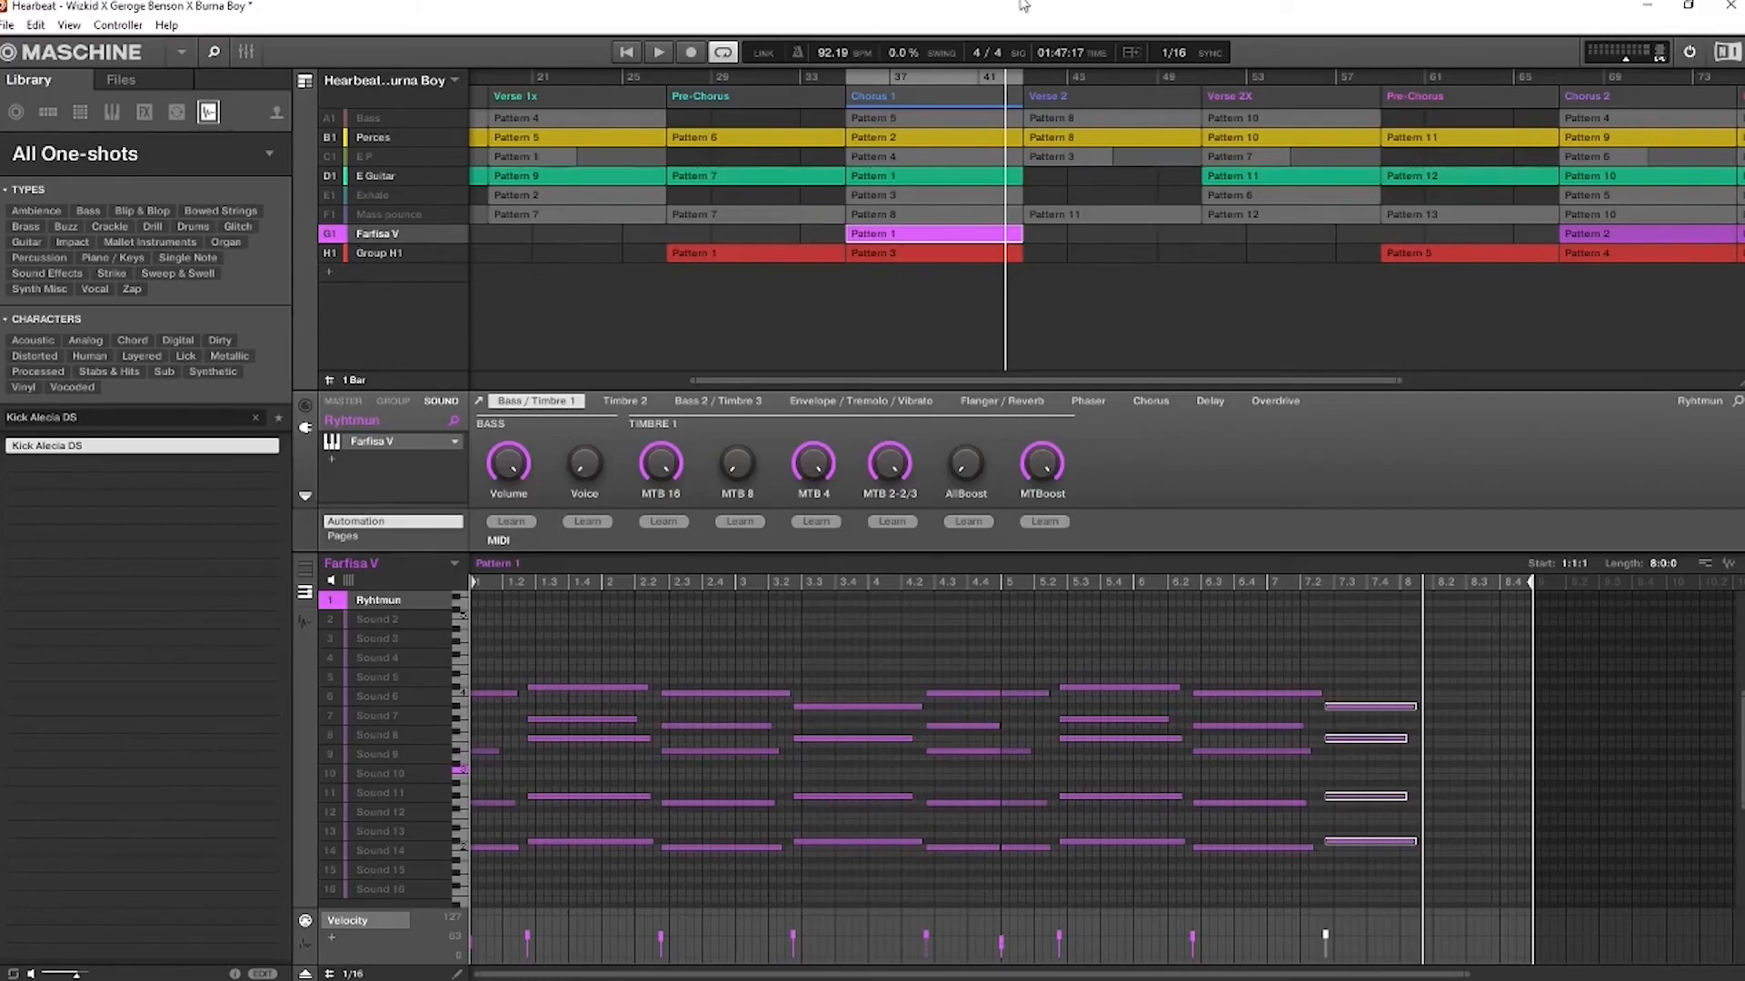
# Play Chorus 1 with Farfisa V soloed, bring all the other groups back in and stop playback
pyautogui.press('space')
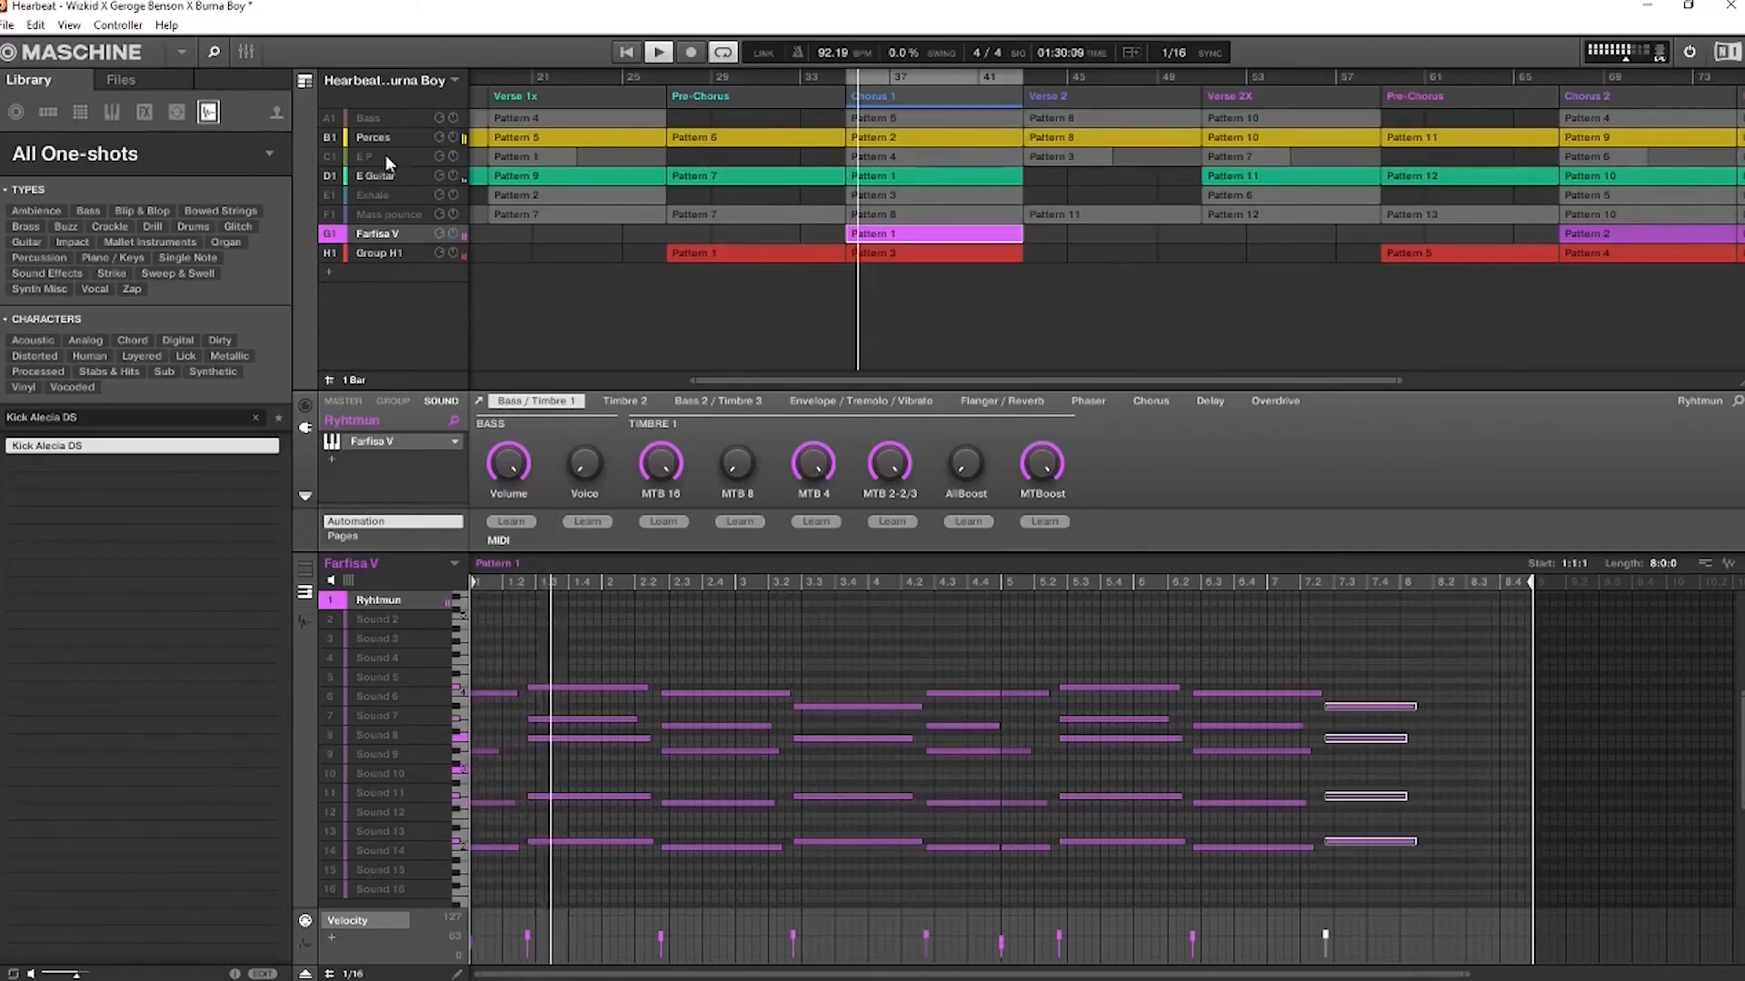
pyautogui.rightClick(328, 236)
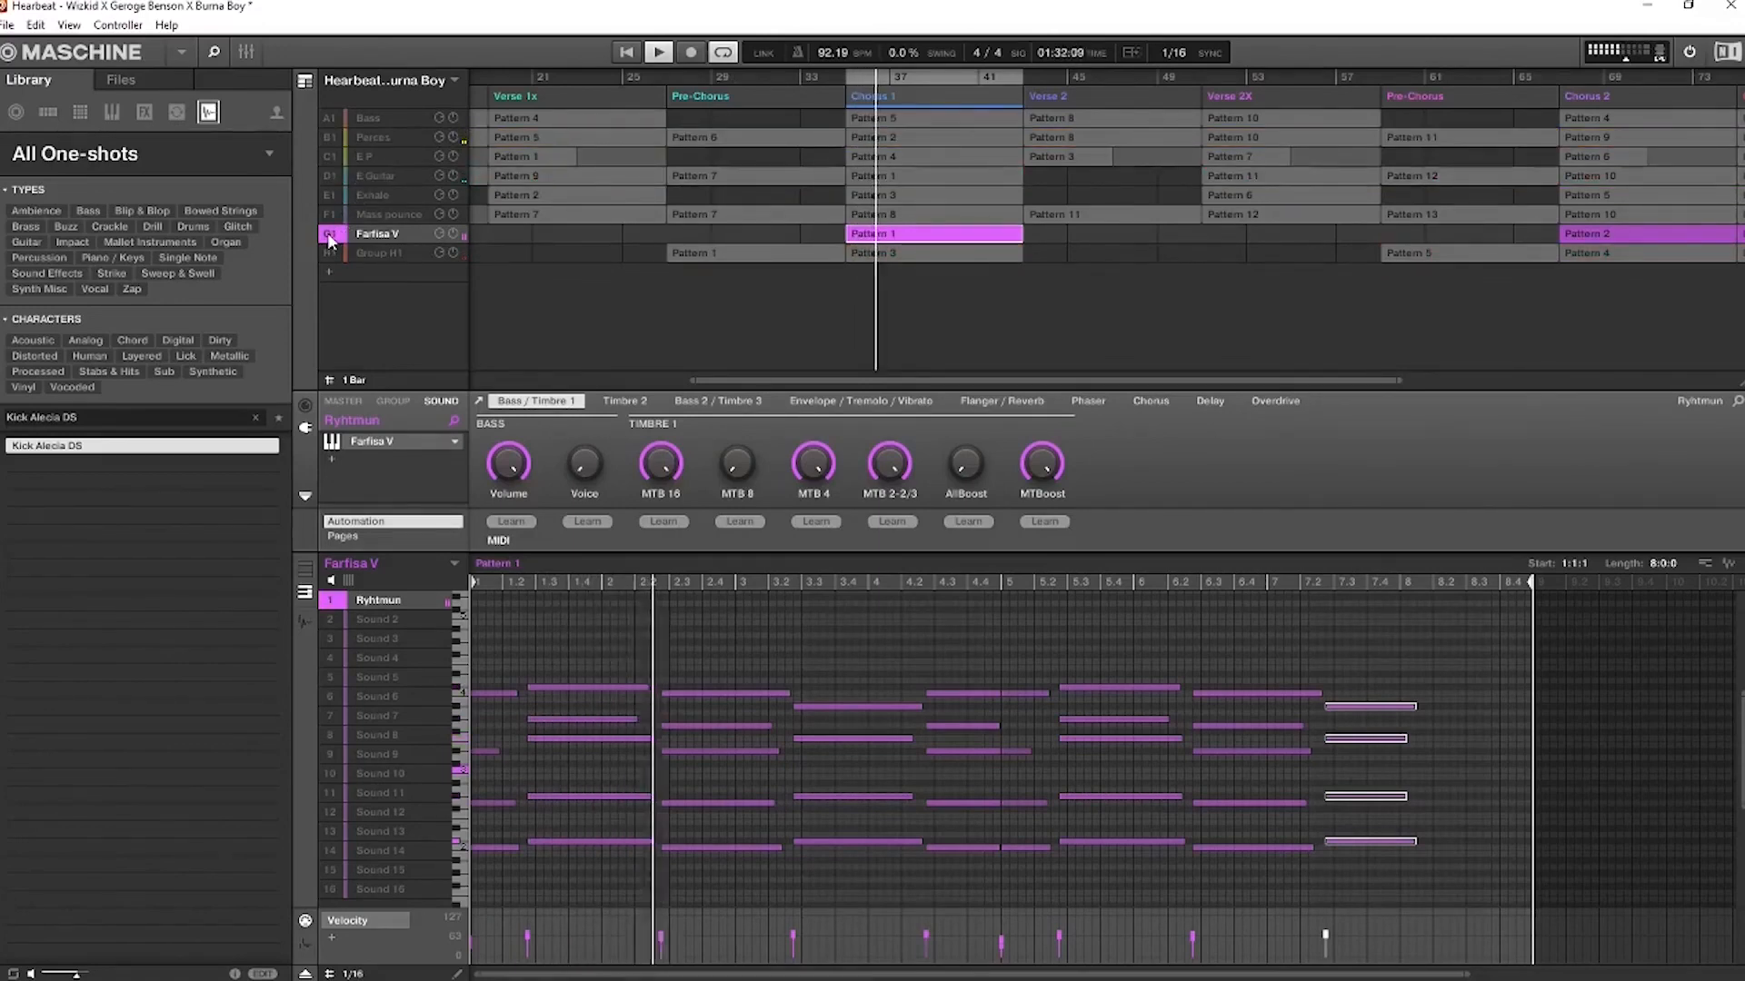
pyautogui.rightClick(330, 239)
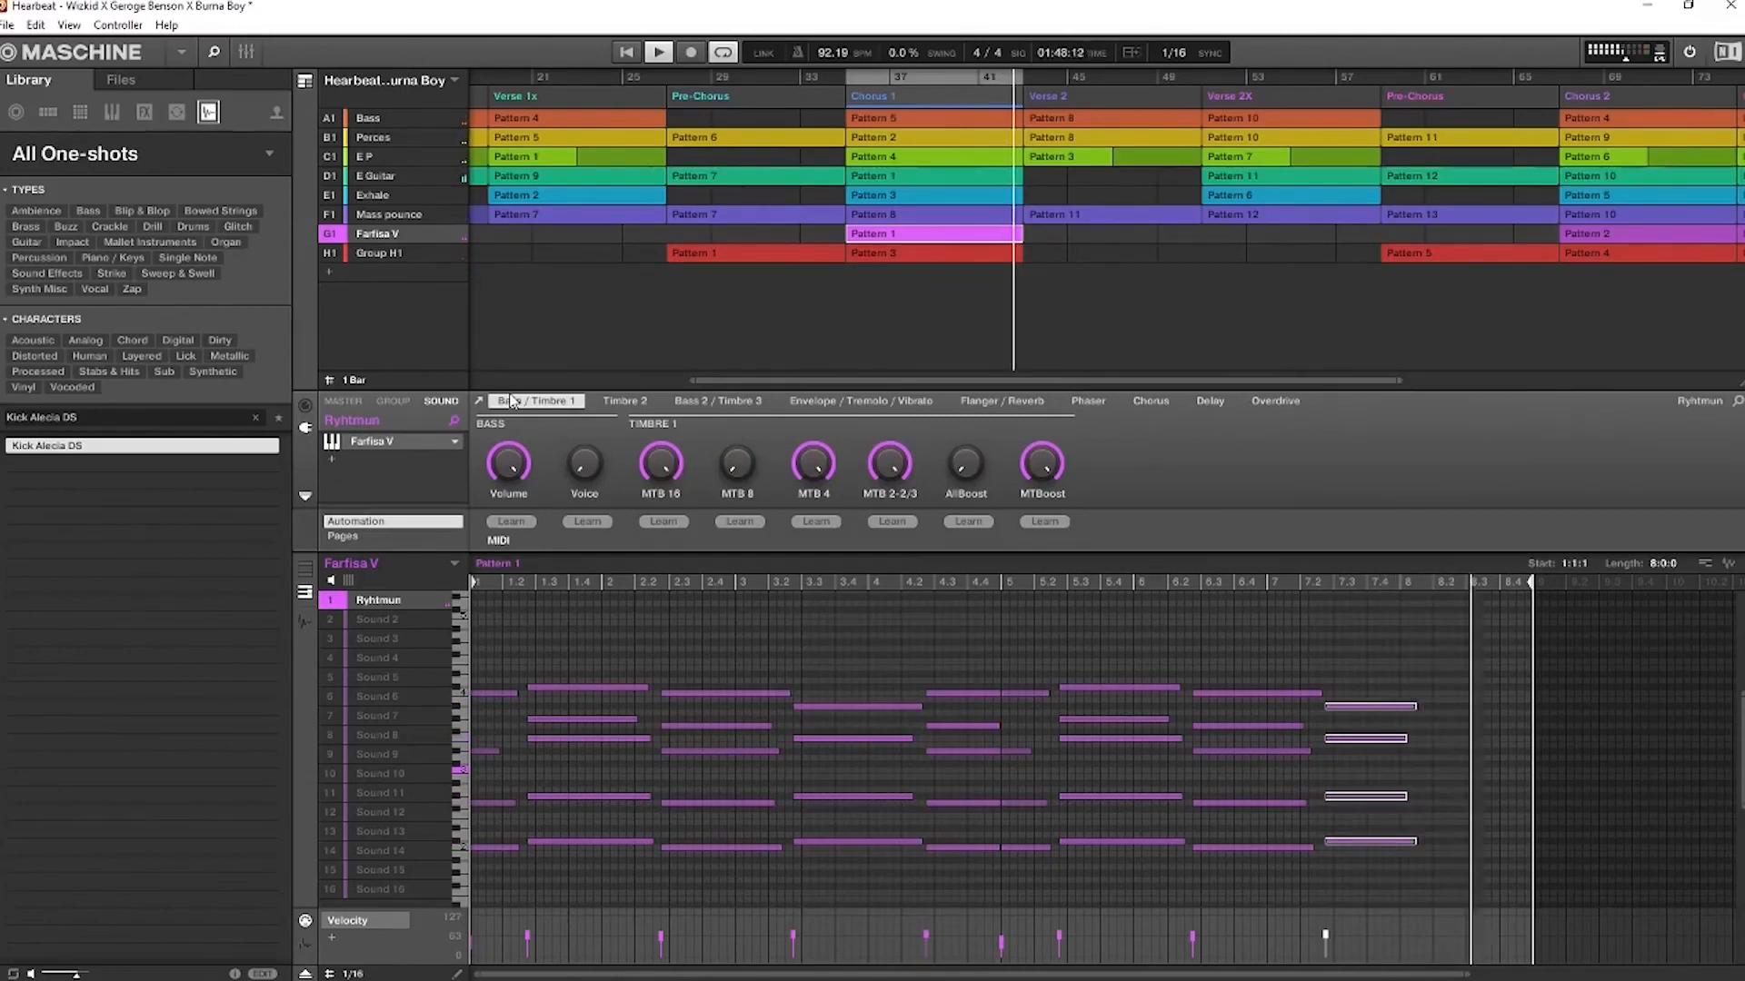
pyautogui.press('space')
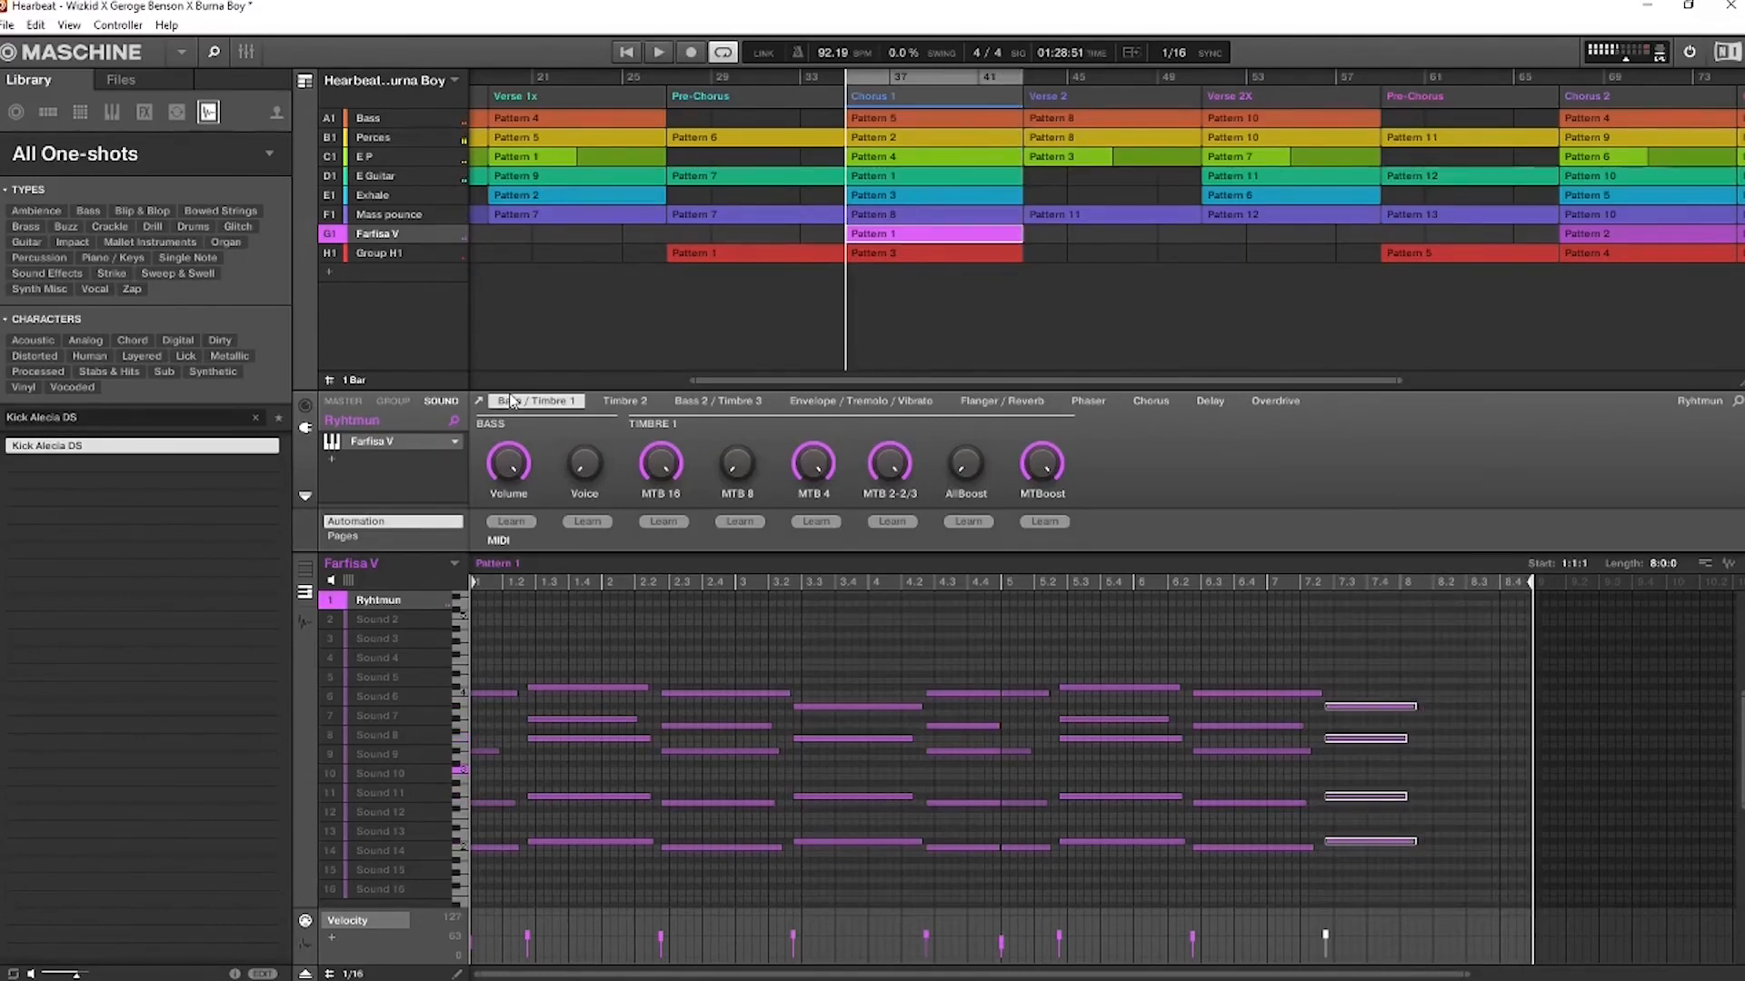